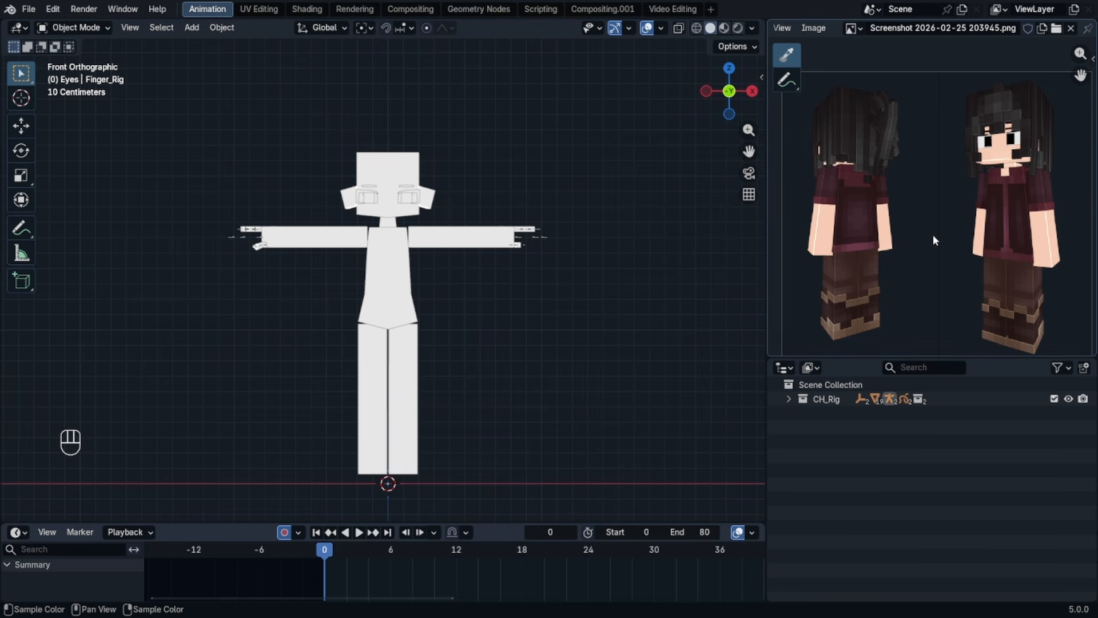
- Examine the character reference image closely, covering the face, shirt, trousers, boots and the hair from front and back
{"action": "middle_click_drag", "start_coordinate": [1011, 209], "coordinate": [1002, 212]}
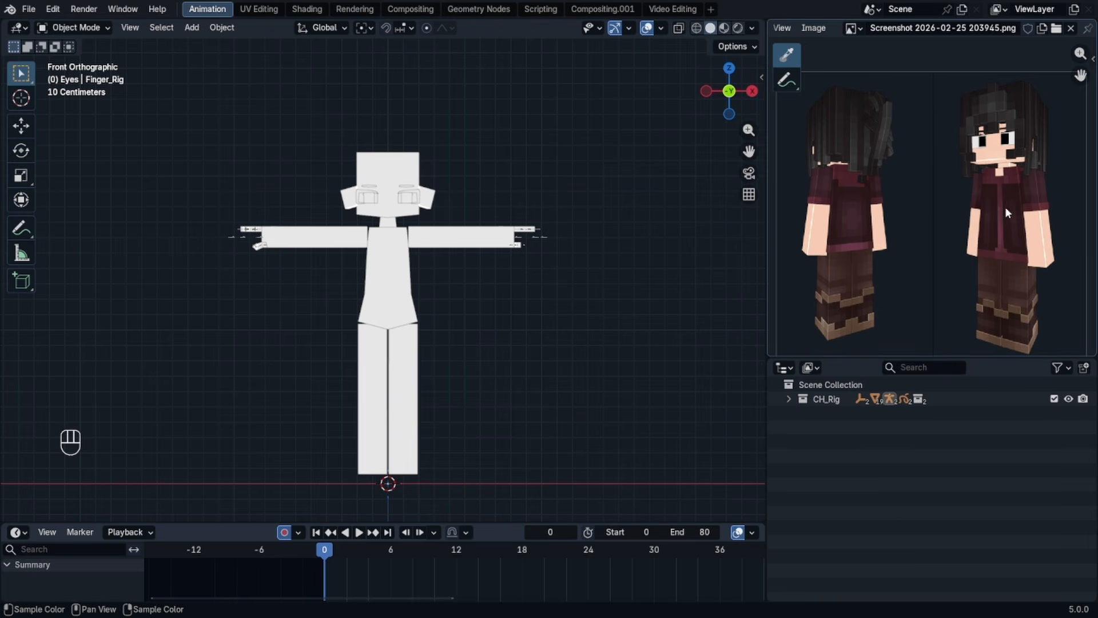
{"action": "scroll", "coordinate": [1004, 209], "scroll_direction": "up", "scroll_amount": 2}
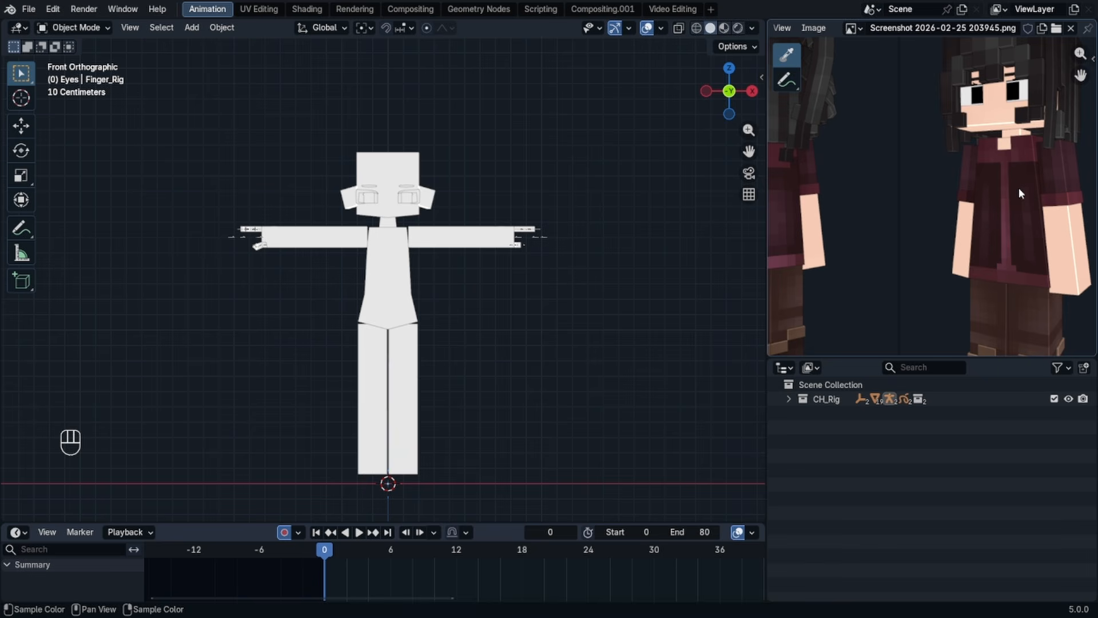
{"action": "middle_click_drag", "start_coordinate": [1016, 210], "coordinate": [966, 198]}
{"action": "scroll", "coordinate": [956, 202], "scroll_direction": "up", "scroll_amount": 2}
{"action": "scroll", "coordinate": [965, 197], "scroll_direction": "down", "scroll_amount": 2}
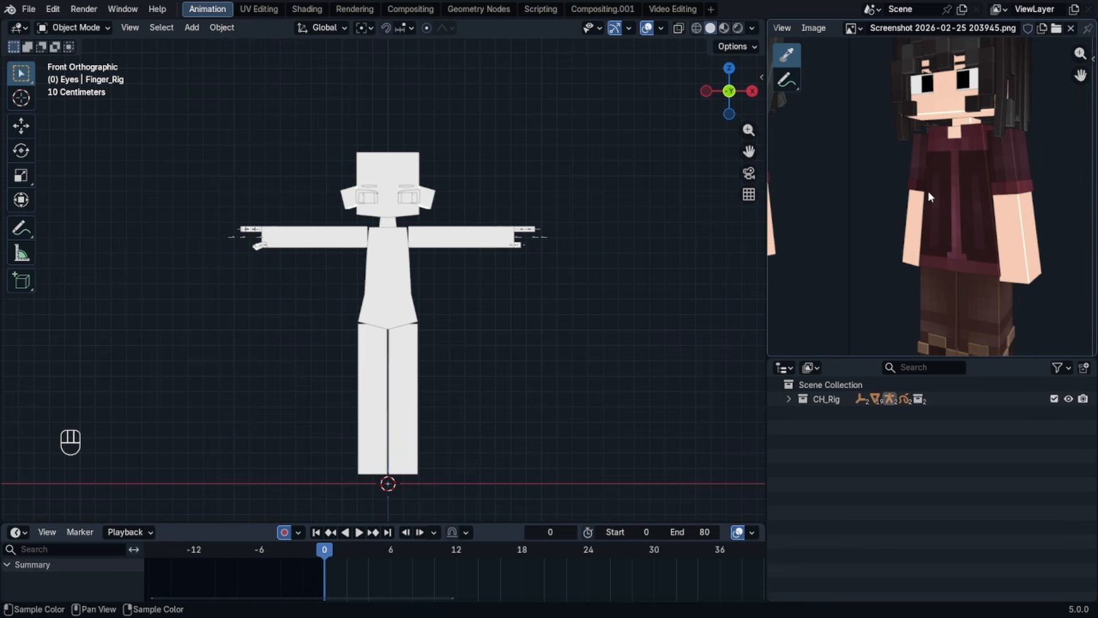
{"action": "middle_click_drag", "start_coordinate": [971, 198], "coordinate": [940, 114]}
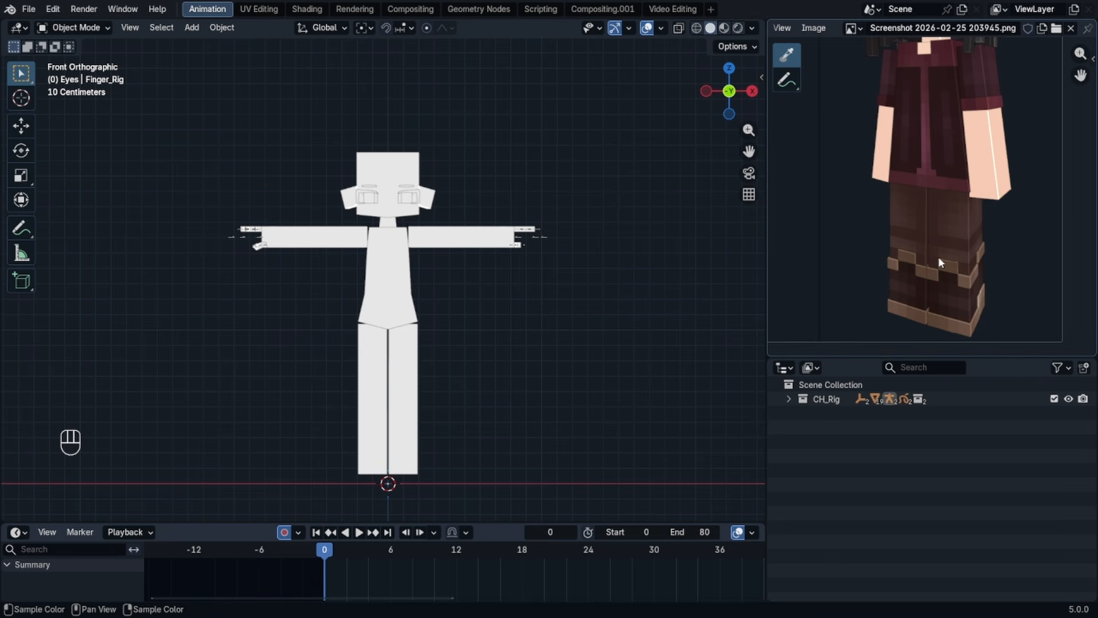
{"action": "middle_click_drag", "start_coordinate": [912, 79], "coordinate": [956, 224]}
{"action": "scroll", "coordinate": [954, 213], "scroll_direction": "up", "scroll_amount": 1}
{"action": "scroll", "coordinate": [935, 107], "scroll_direction": "down", "scroll_amount": 1}
{"action": "middle_click_drag", "start_coordinate": [935, 108], "coordinate": [924, 162]}
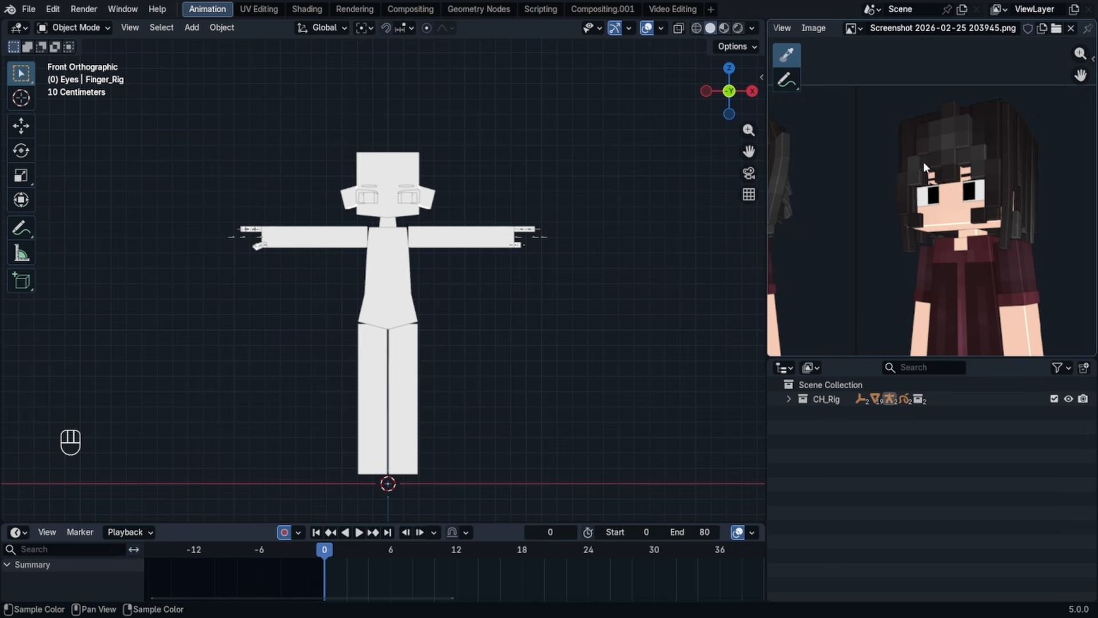
{"action": "scroll", "coordinate": [986, 237], "scroll_direction": "down", "scroll_amount": 1}
{"action": "middle_click_drag", "start_coordinate": [811, 210], "coordinate": [956, 223]}
{"action": "scroll", "coordinate": [917, 253], "scroll_direction": "up", "scroll_amount": 2}
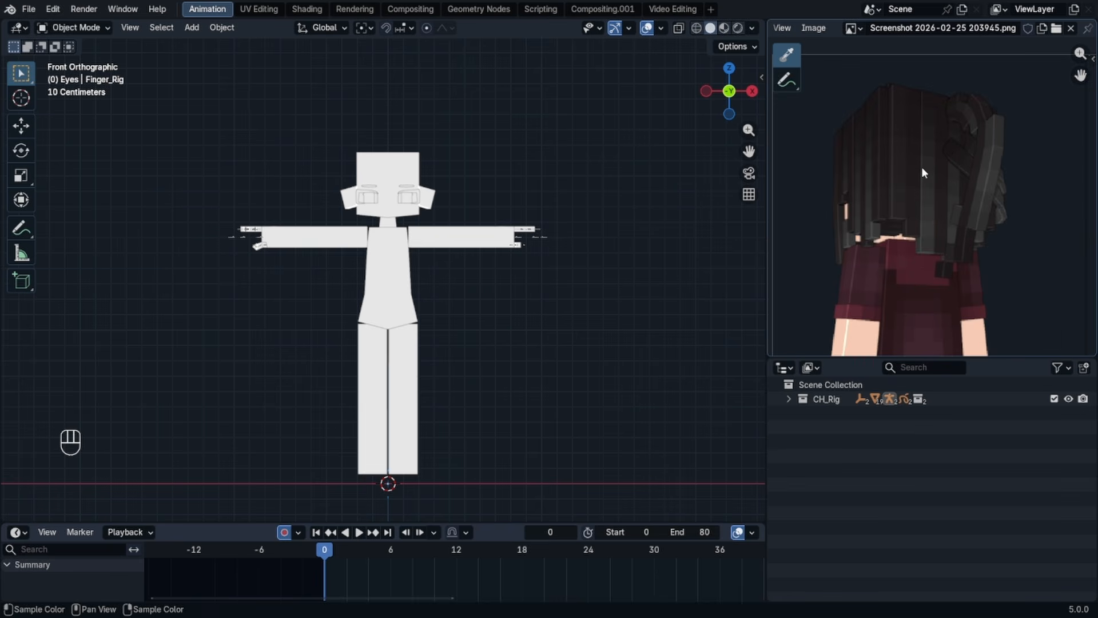
- Sketch the shirt outline over the rig's torso with the Annotate tool, with a V-neck, flared sides and curved hem
{"action": "left_click", "coordinate": [21, 228]}
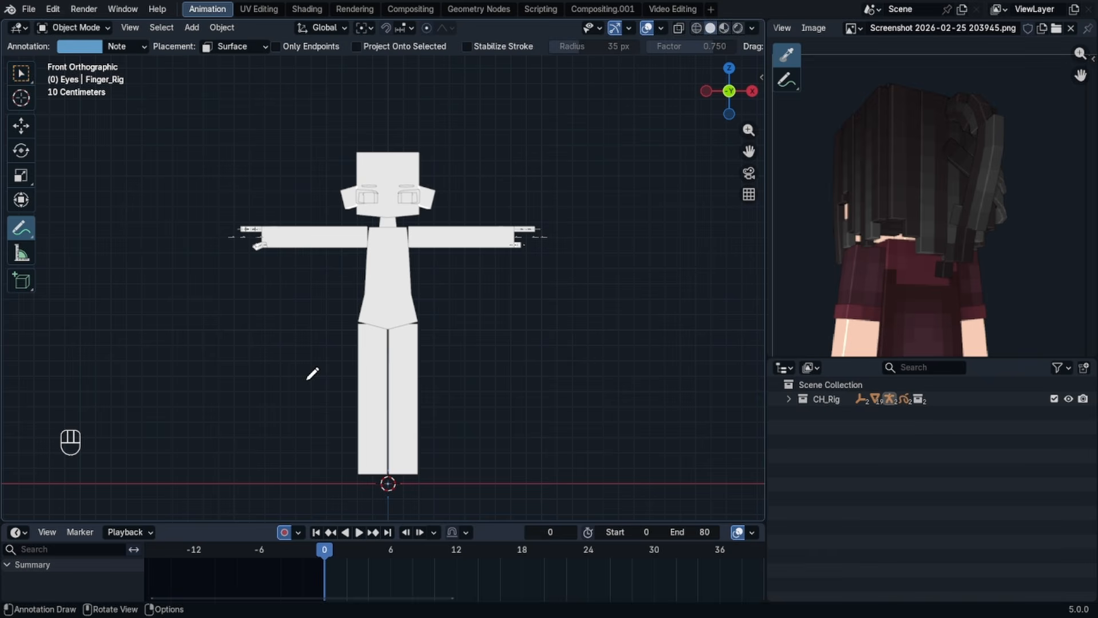
{"action": "scroll", "coordinate": [425, 227], "scroll_direction": "up", "scroll_amount": 3}
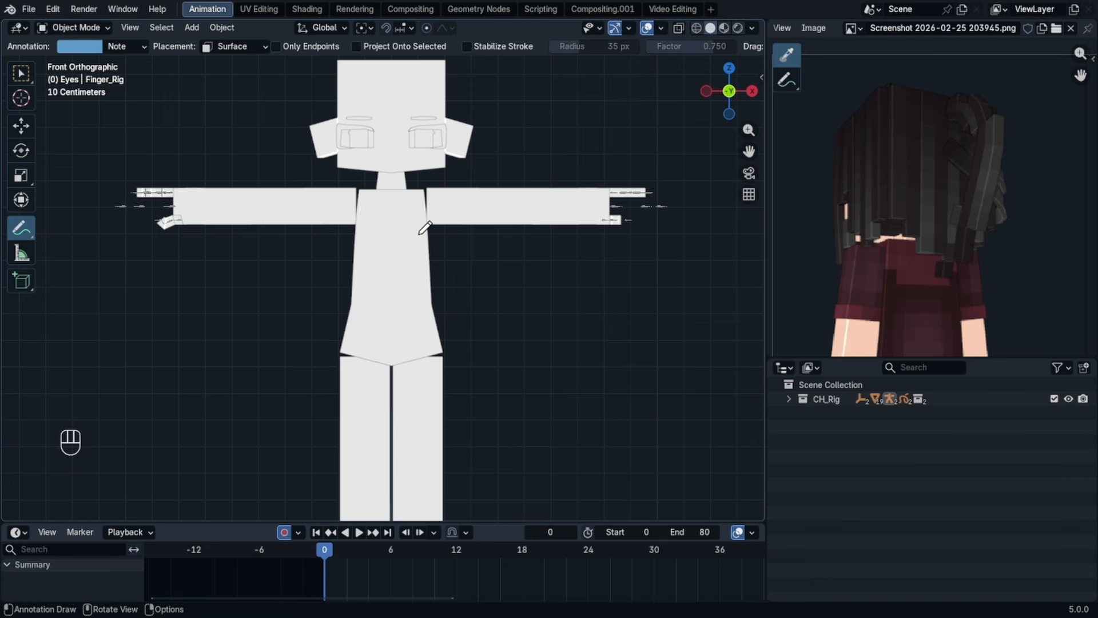
{"action": "scroll", "coordinate": [358, 213], "scroll_direction": "up", "scroll_amount": 5}
{"action": "scroll", "coordinate": [367, 212], "scroll_direction": "down", "scroll_amount": 5}
{"action": "scroll", "coordinate": [372, 211], "scroll_direction": "up", "scroll_amount": 5}
{"action": "scroll", "coordinate": [396, 254], "scroll_direction": "down", "scroll_amount": 3}
{"action": "middle_click_drag", "start_coordinate": [395, 254], "coordinate": [391, 266], "text": "shift"}
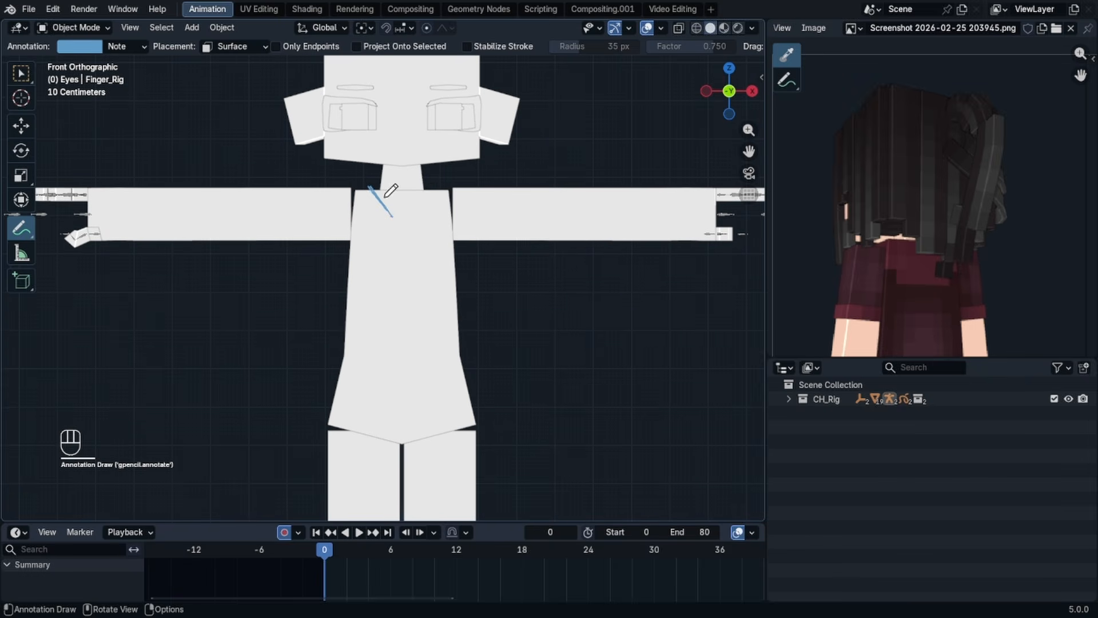
{"action": "mouse_move", "coordinate": [426, 190]}
{"action": "left_mouse_down"}
{"action": "mouse_move", "coordinate": [371, 183]}
{"action": "mouse_move", "coordinate": [320, 429]}
{"action": "mouse_move", "coordinate": [346, 441]}
{"action": "mouse_move", "coordinate": [470, 423]}
{"action": "left_mouse_up"}
{"action": "scroll", "coordinate": [368, 206], "scroll_direction": "up", "scroll_amount": 1}
{"action": "left_click_drag", "start_coordinate": [401, 444], "coordinate": [524, 408]}
{"action": "left_click_drag", "start_coordinate": [444, 118], "coordinate": [521, 408]}
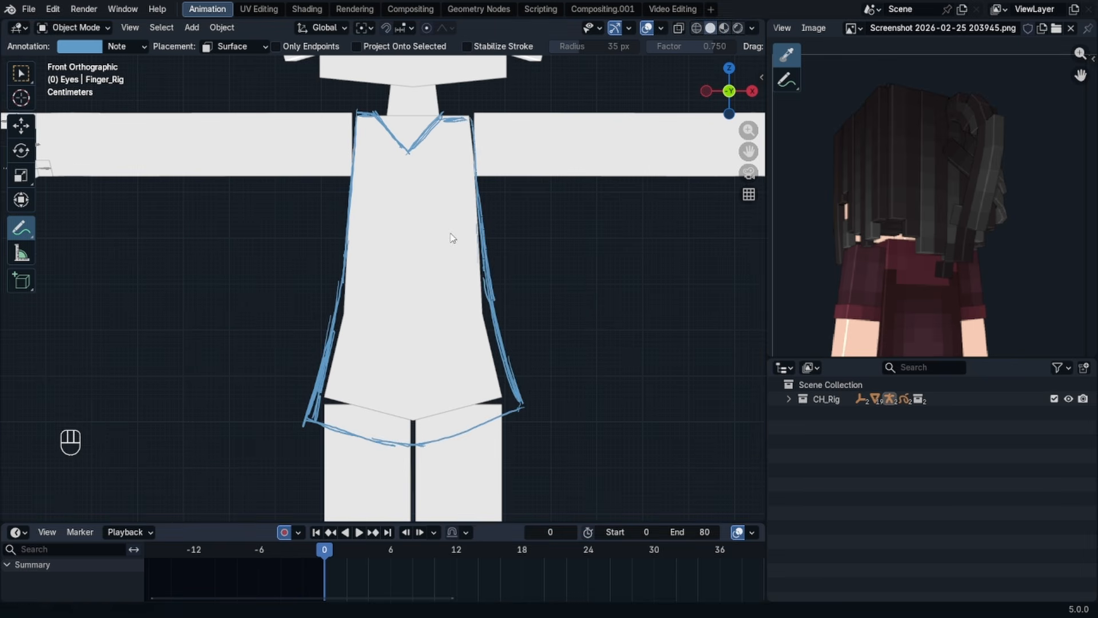
{"action": "left_click_drag", "start_coordinate": [444, 113], "coordinate": [470, 113]}
{"action": "scroll", "coordinate": [883, 169], "scroll_direction": "down", "scroll_amount": 3}
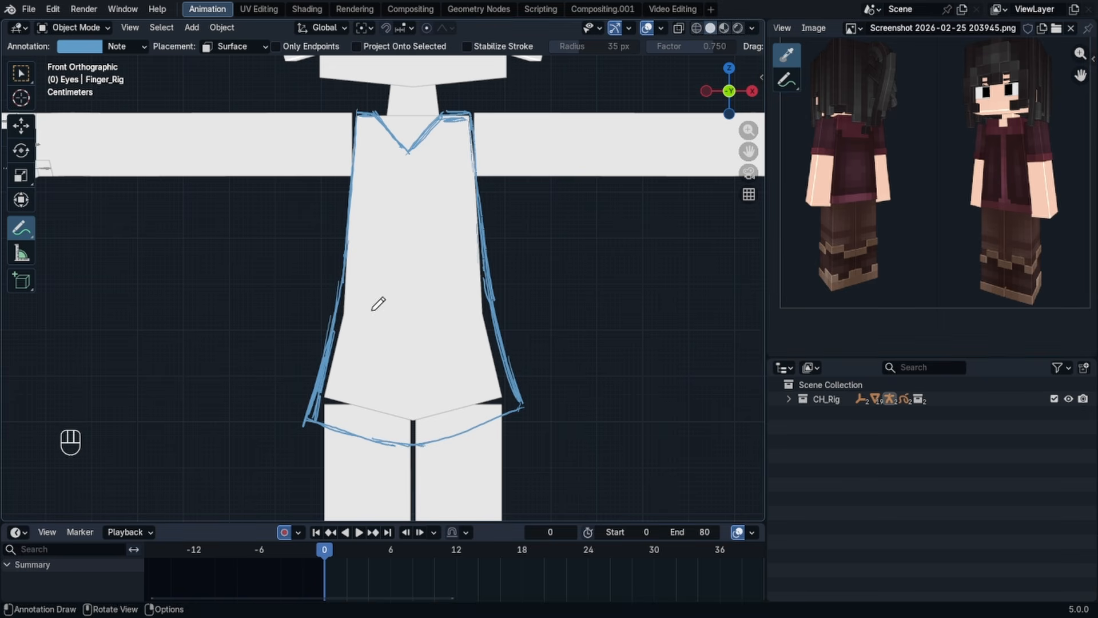
{"action": "left_click_drag", "start_coordinate": [415, 444], "coordinate": [523, 406]}
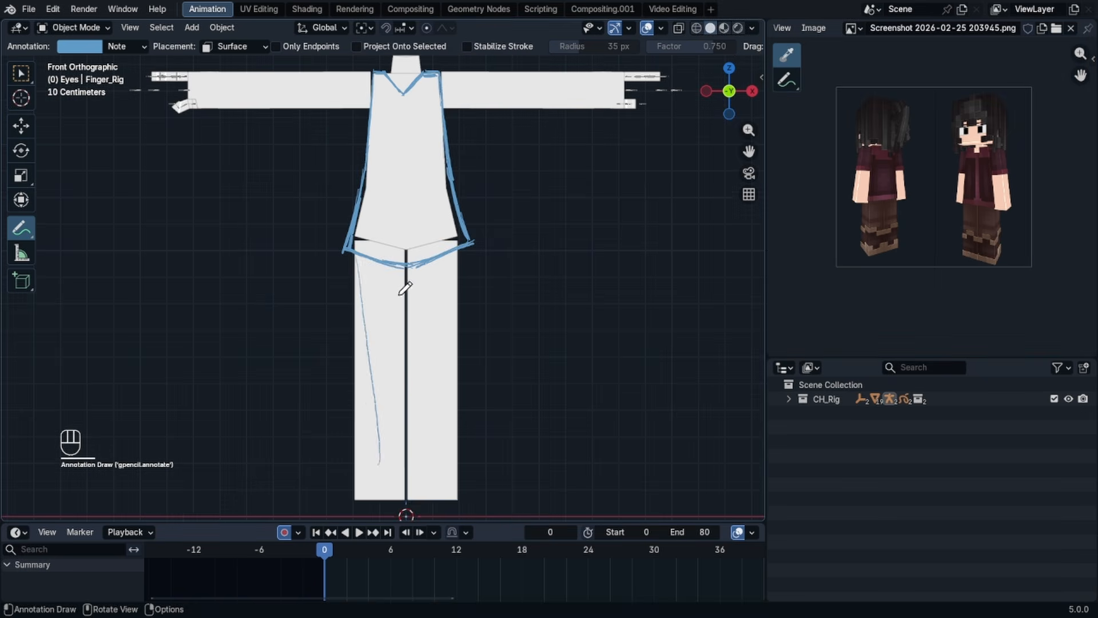
{"action": "key", "text": "ctrl+z"}
{"action": "key", "text": "ctrl+z"}
- Sketch a short sleeve with a rounded cuff over the upper part of the character's left arm
{"action": "scroll", "coordinate": [458, 229], "scroll_direction": "up", "scroll_amount": 5}
{"action": "middle_click_drag", "start_coordinate": [589, 74], "coordinate": [544, 268], "text": "shift"}
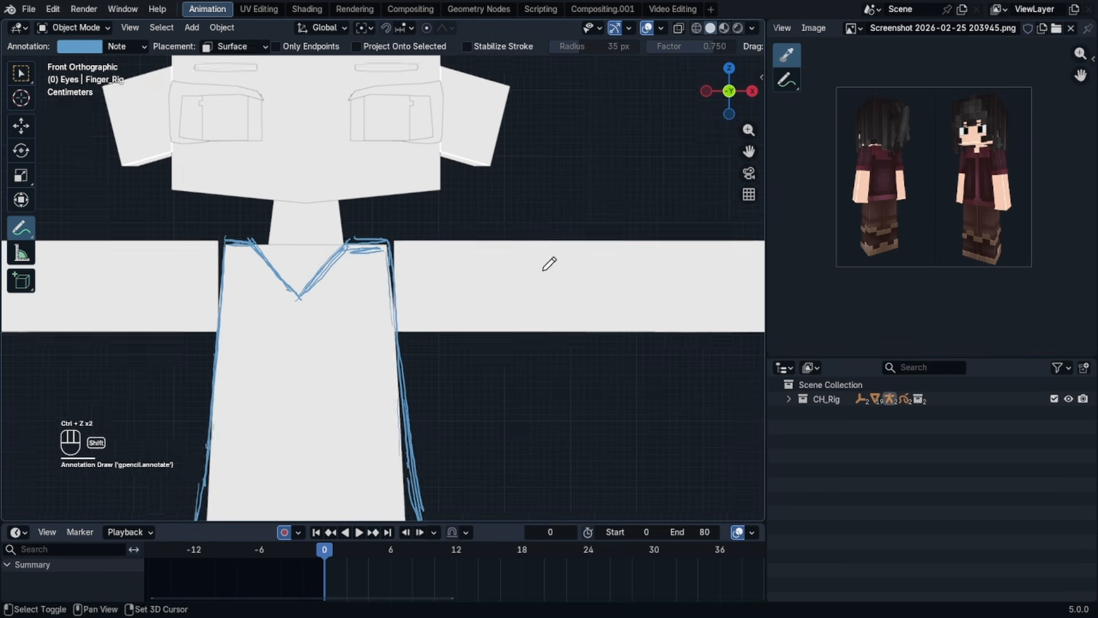
{"action": "left_click_drag", "start_coordinate": [351, 245], "coordinate": [471, 238]}
{"action": "left_click_drag", "start_coordinate": [478, 230], "coordinate": [471, 291]}
{"action": "left_click_drag", "start_coordinate": [360, 330], "coordinate": [471, 336]}
{"action": "scroll", "coordinate": [383, 295], "scroll_direction": "down", "scroll_amount": 1}
{"action": "key", "text": "ctrl+z"}
{"action": "key", "text": "ctrl+z"}
{"action": "key", "text": "ctrl+z"}
{"action": "key", "text": "ctrl+z"}
{"action": "key", "text": "ctrl+z"}
{"action": "mouse_move", "coordinate": [493, 241]}
{"action": "left_mouse_down"}
{"action": "mouse_move", "coordinate": [473, 328]}
{"action": "mouse_move", "coordinate": [506, 323]}
{"action": "left_mouse_up"}
{"action": "left_click_drag", "start_coordinate": [467, 326], "coordinate": [360, 323]}
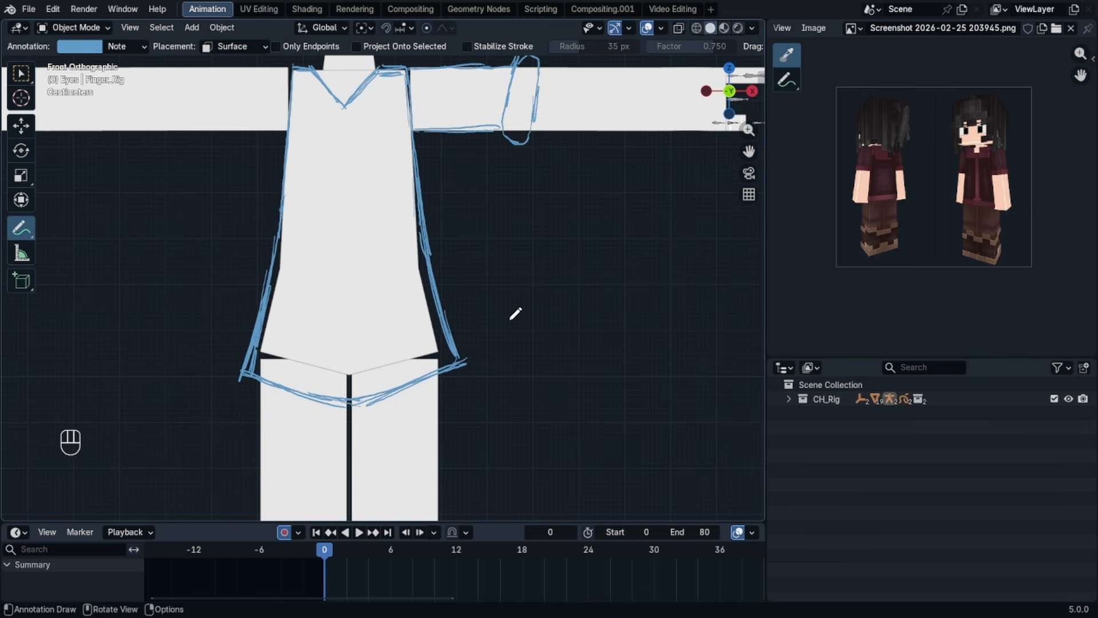
{"action": "left_click_drag", "start_coordinate": [478, 360], "coordinate": [240, 378]}
{"action": "left_click_drag", "start_coordinate": [480, 342], "coordinate": [486, 348]}
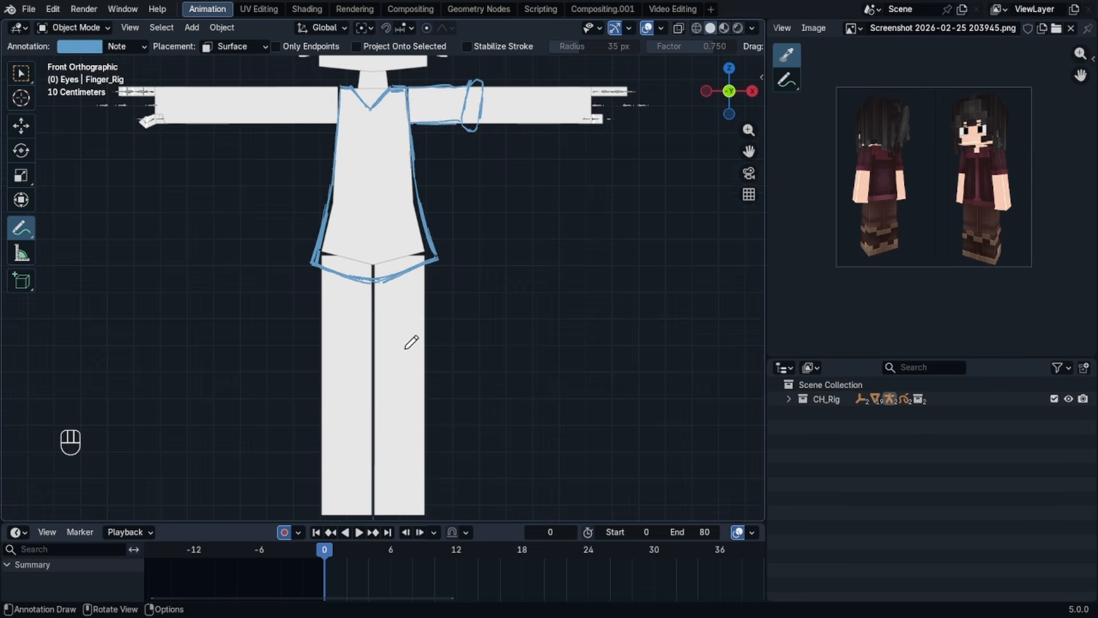
- Sketch the boot's sole and toe cap at the bottom of the character's left leg in front view
{"action": "scroll", "coordinate": [405, 349], "scroll_direction": "up", "scroll_amount": 1}
{"action": "middle_click_drag", "start_coordinate": [529, 335], "coordinate": [512, 138], "text": "shift"}
{"action": "mouse_move", "coordinate": [353, 108]}
{"action": "left_mouse_down"}
{"action": "mouse_move", "coordinate": [353, 375]}
{"action": "mouse_move", "coordinate": [419, 381]}
{"action": "left_mouse_up"}
{"action": "key", "text": "ctrl+z"}
{"action": "mouse_move", "coordinate": [417, 379]}
{"action": "left_mouse_down"}
{"action": "mouse_move", "coordinate": [373, 341]}
{"action": "mouse_move", "coordinate": [418, 349]}
{"action": "mouse_move", "coordinate": [420, 369]}
{"action": "left_mouse_up"}
{"action": "left_click_drag", "start_coordinate": [361, 345], "coordinate": [363, 325]}
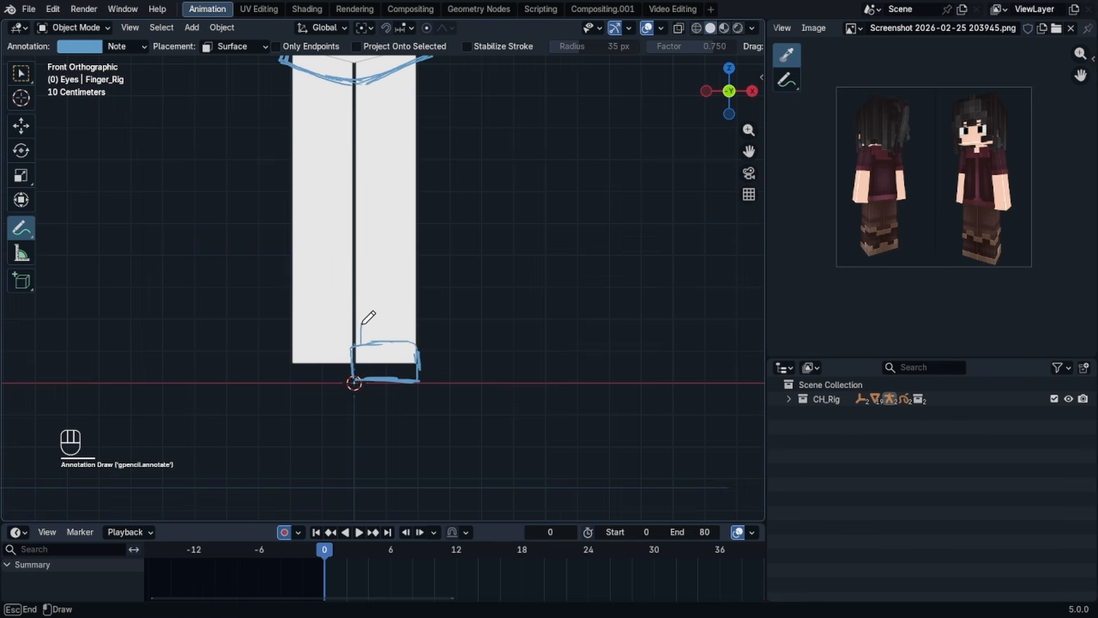
- Sketch the boot's shaft, raised tongue and crossed laces above the toe cap
{"action": "left_click_drag", "start_coordinate": [425, 279], "coordinate": [420, 342]}
{"action": "left_click_drag", "start_coordinate": [373, 278], "coordinate": [398, 279], "text": "ctrl"}
{"action": "left_click_drag", "start_coordinate": [409, 278], "coordinate": [405, 313]}
{"action": "mouse_move", "coordinate": [365, 281]}
{"action": "left_mouse_down"}
{"action": "mouse_move", "coordinate": [373, 318]}
{"action": "mouse_move", "coordinate": [401, 249]}
{"action": "left_mouse_up"}
{"action": "left_click_drag", "start_coordinate": [398, 256], "coordinate": [408, 279]}
{"action": "left_click_drag", "start_coordinate": [371, 297], "coordinate": [403, 313]}
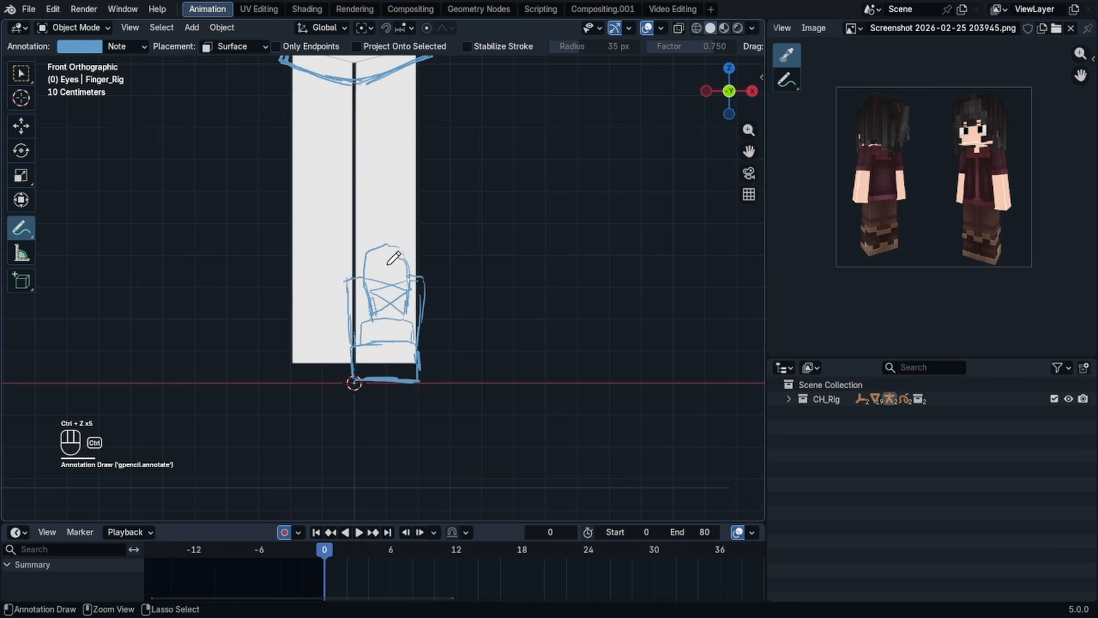
- In right side view, sketch the boot's front sole block, connecting arch line and heel block along the ground
{"action": "key", "text": "KP_3"}
{"action": "scroll", "coordinate": [371, 257], "scroll_direction": "down", "scroll_amount": 2}
{"action": "mouse_move", "coordinate": [335, 352]}
{"action": "left_mouse_down"}
{"action": "mouse_move", "coordinate": [337, 316]}
{"action": "mouse_move", "coordinate": [383, 305]}
{"action": "left_mouse_up"}
{"action": "left_click_drag", "start_coordinate": [332, 352], "coordinate": [429, 346]}
{"action": "key", "text": "ctrl+z"}
{"action": "left_click_drag", "start_coordinate": [331, 353], "coordinate": [418, 350]}
{"action": "left_click_drag", "start_coordinate": [430, 319], "coordinate": [426, 350]}
{"action": "scroll", "coordinate": [409, 337], "scroll_direction": "up", "scroll_amount": 4}
{"action": "mouse_move", "coordinate": [260, 360]}
{"action": "left_mouse_down"}
{"action": "mouse_move", "coordinate": [344, 339]}
{"action": "mouse_move", "coordinate": [273, 352]}
{"action": "left_mouse_up"}
{"action": "left_click_drag", "start_coordinate": [360, 369], "coordinate": [409, 361], "text": "ctrl"}
{"action": "left_click_drag", "start_coordinate": [336, 354], "coordinate": [410, 352]}
{"action": "left_click_drag", "start_coordinate": [407, 338], "coordinate": [411, 362]}
{"action": "left_click_drag", "start_coordinate": [407, 338], "coordinate": [465, 335]}
{"action": "left_click_drag", "start_coordinate": [409, 364], "coordinate": [465, 361]}
- Sketch the boot's upper edge, back line and flared front of the shaft in side view
{"action": "left_click_drag", "start_coordinate": [365, 262], "coordinate": [452, 267]}
{"action": "left_click_drag", "start_coordinate": [461, 310], "coordinate": [462, 178]}
{"action": "left_click_drag", "start_coordinate": [352, 263], "coordinate": [335, 181]}
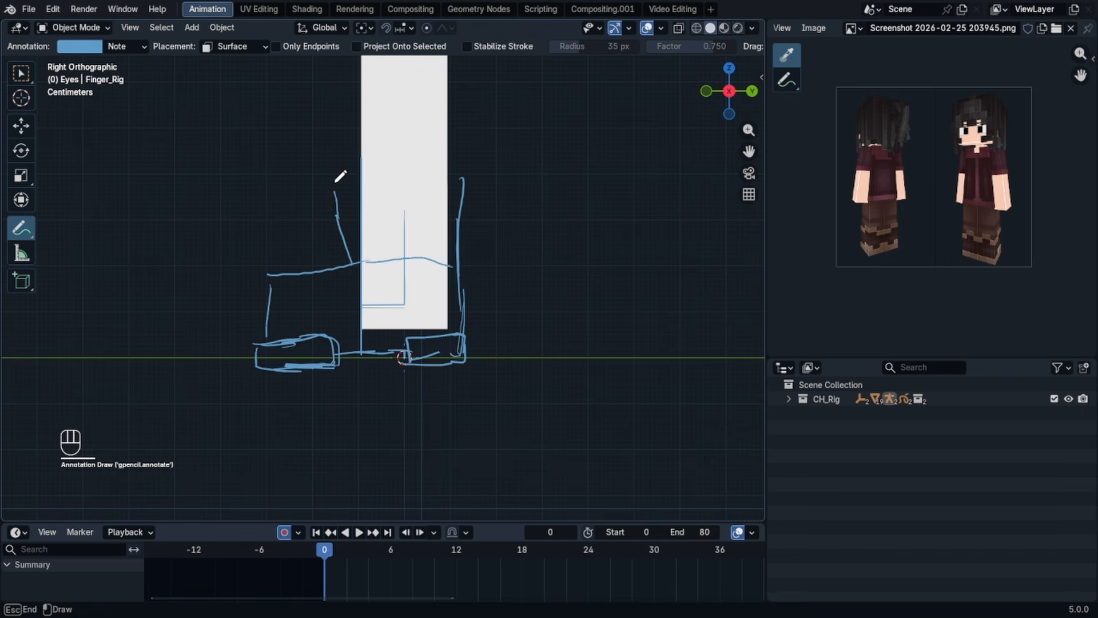
- In front view, sketch one edge of a central hair lock running down the head's face, undoing the unwanted strokes
{"action": "key", "text": "KP_1"}
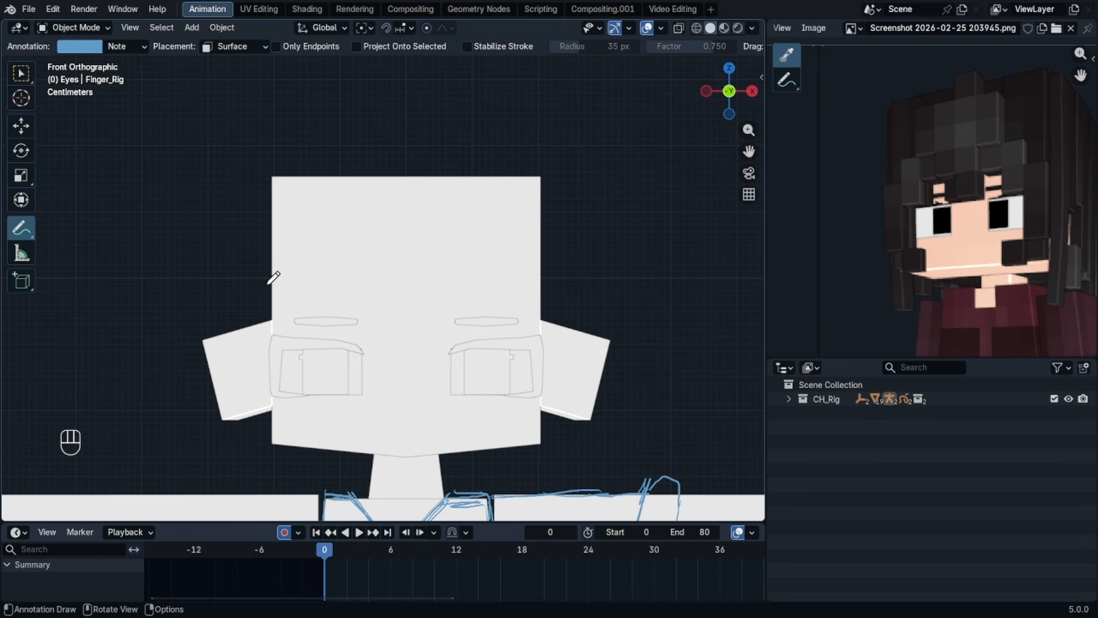
{"action": "mouse_move", "coordinate": [375, 180]}
{"action": "left_mouse_down"}
{"action": "mouse_move", "coordinate": [366, 299]}
{"action": "mouse_move", "coordinate": [416, 370]}
{"action": "left_mouse_up"}
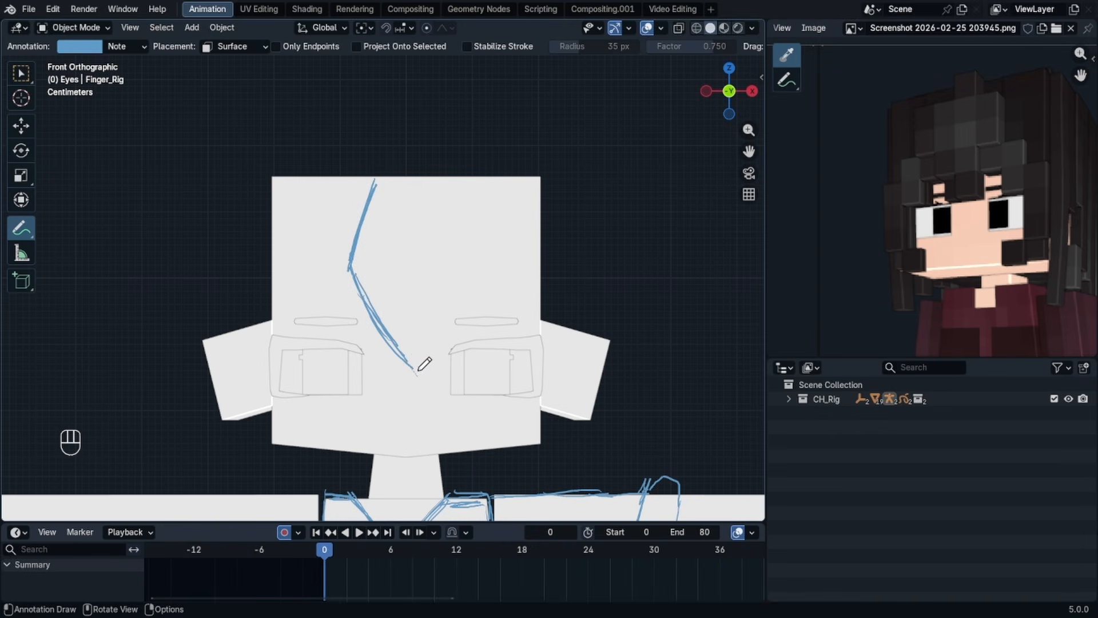
{"action": "scroll", "coordinate": [441, 358], "scroll_direction": "down", "scroll_amount": 2}
{"action": "scroll", "coordinate": [504, 360], "scroll_direction": "up", "scroll_amount": 3}
{"action": "key", "text": "ctrl+z"}
{"action": "key", "text": "ctrl+z"}
{"action": "mouse_move", "coordinate": [375, 166]}
{"action": "left_mouse_down"}
{"action": "mouse_move", "coordinate": [338, 283]}
{"action": "mouse_move", "coordinate": [371, 346]}
{"action": "left_mouse_up"}
{"action": "left_click_drag", "start_coordinate": [340, 284], "coordinate": [409, 390]}
{"action": "left_click_drag", "start_coordinate": [357, 312], "coordinate": [414, 394]}
{"action": "key", "text": "ctrl+z"}
{"action": "key", "text": "ctrl+z"}
{"action": "key", "text": "ctrl+z"}
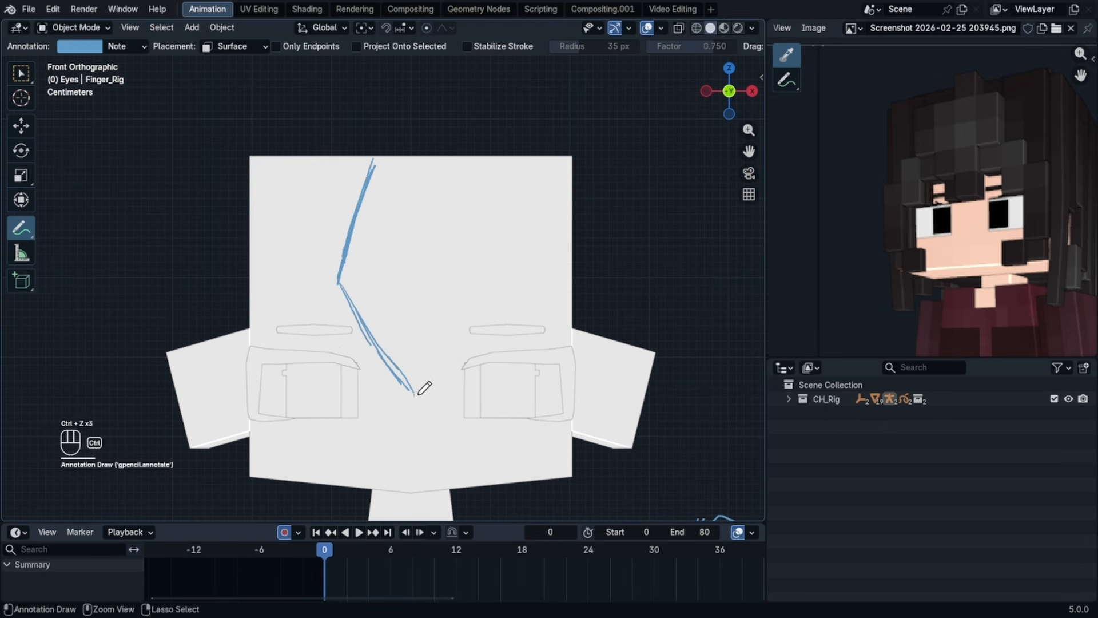
{"action": "key", "text": "ctrl+z"}
- Close the central hair lock into a pointed leaf shape from above the head to between the eyes
{"action": "left_click_drag", "start_coordinate": [339, 276], "coordinate": [414, 409]}
{"action": "left_click_drag", "start_coordinate": [457, 312], "coordinate": [417, 156]}
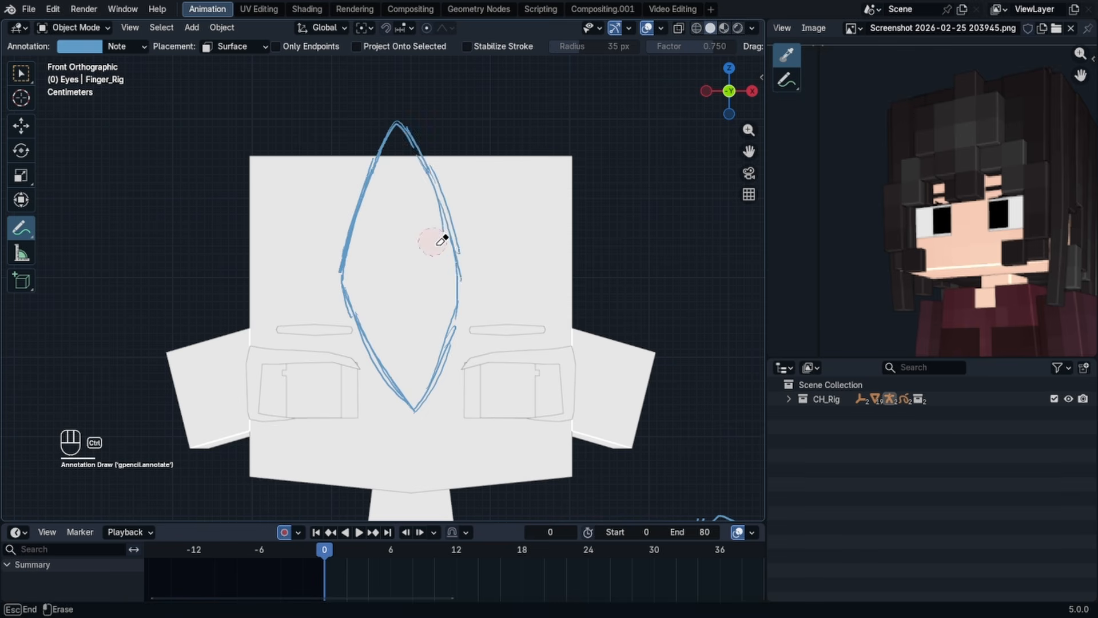
{"action": "left_click_drag", "start_coordinate": [440, 242], "coordinate": [457, 239], "text": "ctrl"}
{"action": "key", "text": "ctrl+z"}
{"action": "key", "text": "ctrl+z"}
{"action": "mouse_move", "coordinate": [398, 123]}
{"action": "left_mouse_down"}
{"action": "mouse_move", "coordinate": [458, 223]}
{"action": "mouse_move", "coordinate": [423, 411]}
{"action": "left_mouse_up"}
- Outline the matching central fringe lock on the reference image with the Annotate tool, undoing the extra side strokes
{"action": "left_click", "coordinate": [787, 80]}
{"action": "scroll", "coordinate": [973, 172], "scroll_direction": "up", "scroll_amount": 1}
{"action": "left_click_drag", "start_coordinate": [888, 116], "coordinate": [941, 228]}
{"action": "left_click_drag", "start_coordinate": [963, 126], "coordinate": [937, 225]}
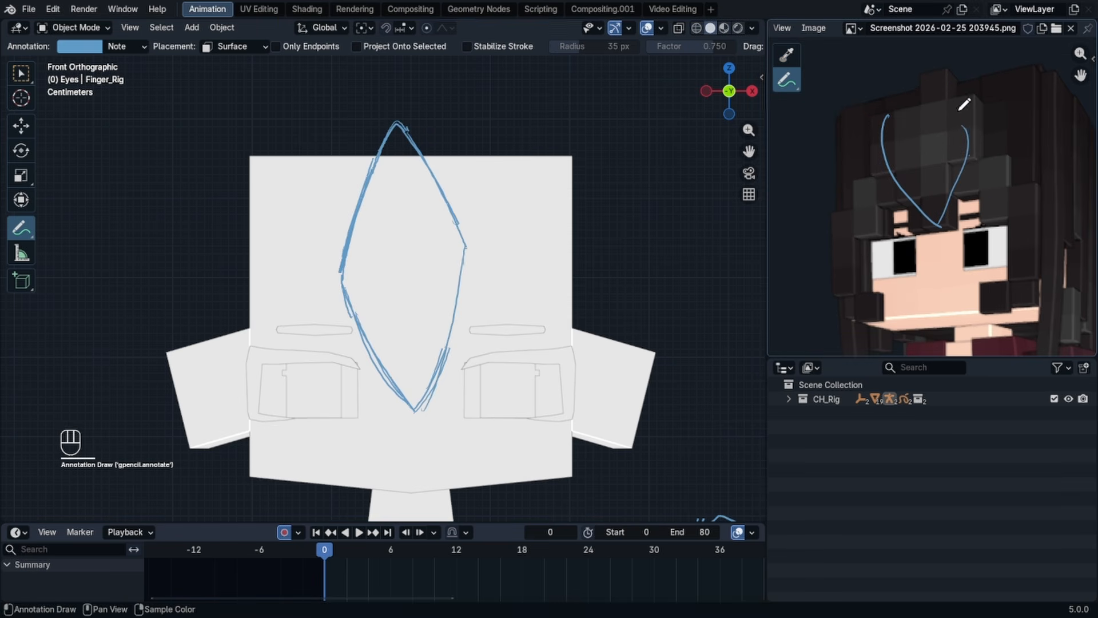
{"action": "left_click_drag", "start_coordinate": [879, 165], "coordinate": [873, 334]}
{"action": "mouse_move", "coordinate": [964, 153]}
{"action": "left_mouse_down"}
{"action": "mouse_move", "coordinate": [996, 302]}
{"action": "mouse_move", "coordinate": [967, 321]}
{"action": "left_mouse_up"}
{"action": "key", "text": "ctrl+z"}
{"action": "key", "text": "ctrl+z"}
- Redraw the central lock's right-hand edge and sketch the hair's top line sloping from its tip toward the head's corner
{"action": "left_click_drag", "start_coordinate": [403, 126], "coordinate": [479, 257]}
{"action": "left_click_drag", "start_coordinate": [471, 247], "coordinate": [426, 407]}
{"action": "mouse_move", "coordinate": [247, 147]}
{"action": "left_mouse_down"}
{"action": "mouse_move", "coordinate": [310, 486]}
{"action": "mouse_move", "coordinate": [400, 134]}
{"action": "mouse_move", "coordinate": [255, 158]}
{"action": "left_mouse_up"}
{"action": "key", "text": "ctrl+z"}
{"action": "key", "text": "ctrl+z"}
{"action": "key", "text": "ctrl+z"}
{"action": "left_click_drag", "start_coordinate": [400, 115], "coordinate": [563, 153]}
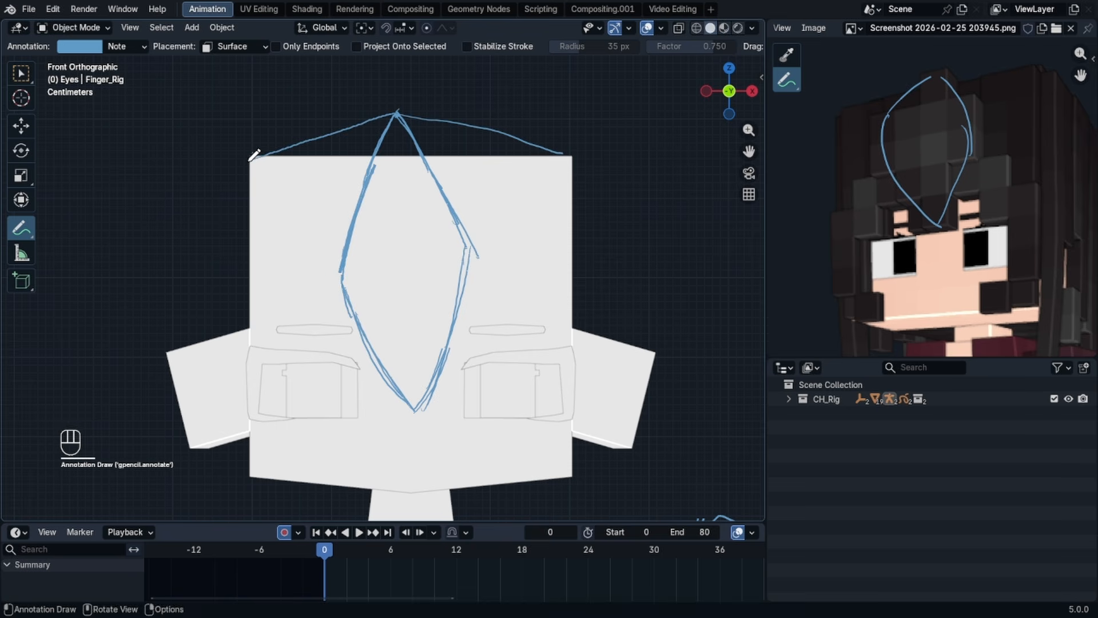
{"action": "key", "text": "ctrl+z"}
- Sketch a long curved outer hair lock down the character's right side of the head, ending below the jaw
{"action": "left_click_drag", "start_coordinate": [255, 161], "coordinate": [232, 363]}
{"action": "mouse_move", "coordinate": [221, 259]}
{"action": "left_mouse_down"}
{"action": "mouse_move", "coordinate": [316, 492]}
{"action": "mouse_move", "coordinate": [285, 445]}
{"action": "left_mouse_up"}
{"action": "key", "text": "ctrl+z"}
{"action": "key", "text": "ctrl+z"}
{"action": "left_click_drag", "start_coordinate": [331, 494], "coordinate": [268, 303]}
{"action": "mouse_move", "coordinate": [283, 413]}
{"action": "left_mouse_down"}
{"action": "mouse_move", "coordinate": [348, 163]}
{"action": "mouse_move", "coordinate": [249, 161]}
{"action": "left_mouse_up"}
{"action": "scroll", "coordinate": [336, 125], "scroll_direction": "up", "scroll_amount": 4}
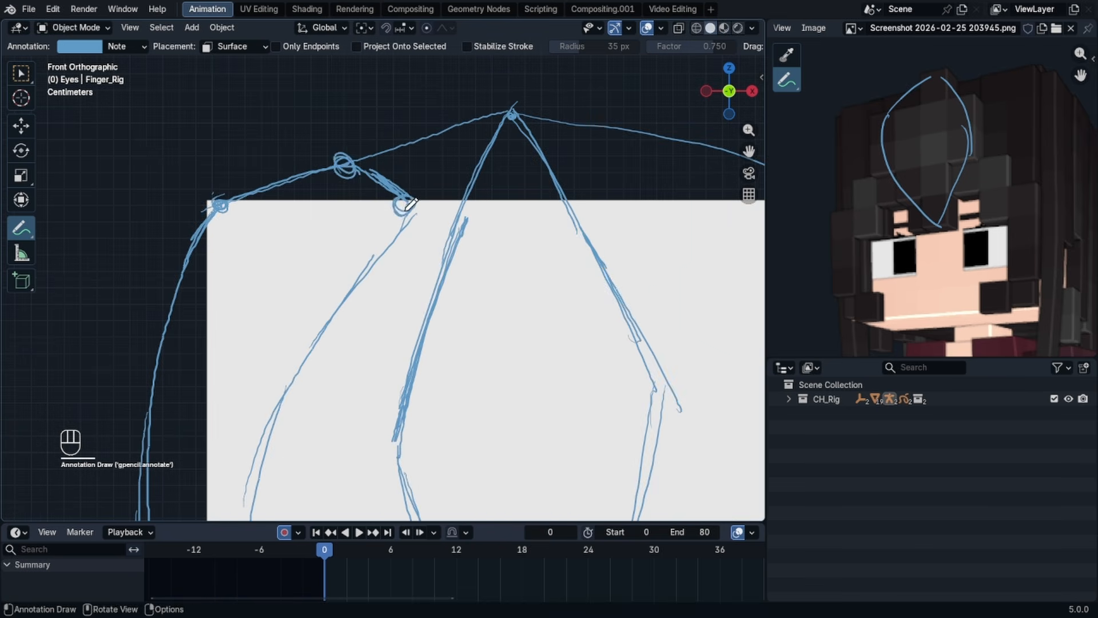
{"action": "scroll", "coordinate": [405, 210], "scroll_direction": "down", "scroll_amount": 4}
{"action": "middle_click_drag", "start_coordinate": [366, 325], "coordinate": [350, 257], "text": "shift"}
{"action": "left_click_drag", "start_coordinate": [257, 295], "coordinate": [322, 300]}
{"action": "left_click_drag", "start_coordinate": [285, 428], "coordinate": [333, 410]}
{"action": "key", "text": "ctrl+z"}
{"action": "left_click_drag", "start_coordinate": [337, 155], "coordinate": [311, 426]}
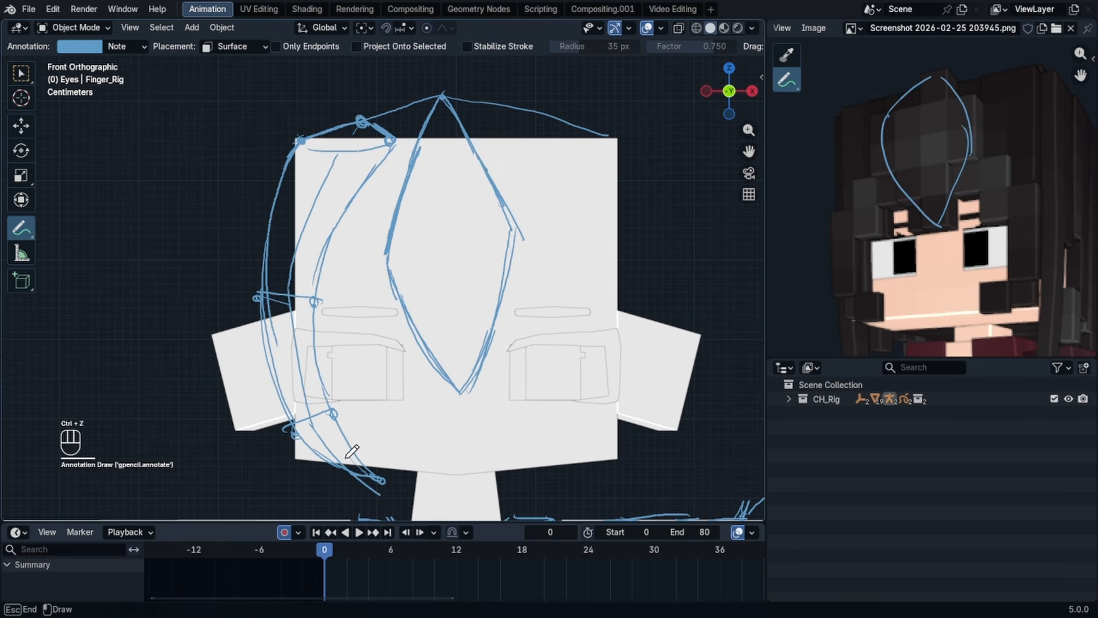
{"action": "key", "text": "ctrl+z"}
{"action": "key", "text": "ctrl+z"}
{"action": "key", "text": "ctrl+z"}
{"action": "key", "text": "ctrl+z"}
{"action": "key", "text": "ctrl+z"}
{"action": "key", "text": "ctrl+z"}
{"action": "key", "text": "ctrl+z"}
{"action": "key", "text": "ctrl+z"}
{"action": "key", "text": "ctrl+z"}
{"action": "key", "text": "ctrl+z"}
{"action": "key", "text": "ctrl+z"}
{"action": "key", "text": "ctrl+z"}
{"action": "key", "text": "ctrl+z"}
{"action": "key", "text": "ctrl+z"}
{"action": "key", "text": "ctrl+z"}
{"action": "key", "text": "ctrl+z"}
- Sketch a shorter hair lock between the outer lock and the central lock, ending in a point over the eye
{"action": "mouse_move", "coordinate": [295, 144]}
{"action": "left_mouse_down"}
{"action": "mouse_move", "coordinate": [393, 141]}
{"action": "mouse_move", "coordinate": [378, 368]}
{"action": "left_mouse_up"}
{"action": "key", "text": "ctrl+z"}
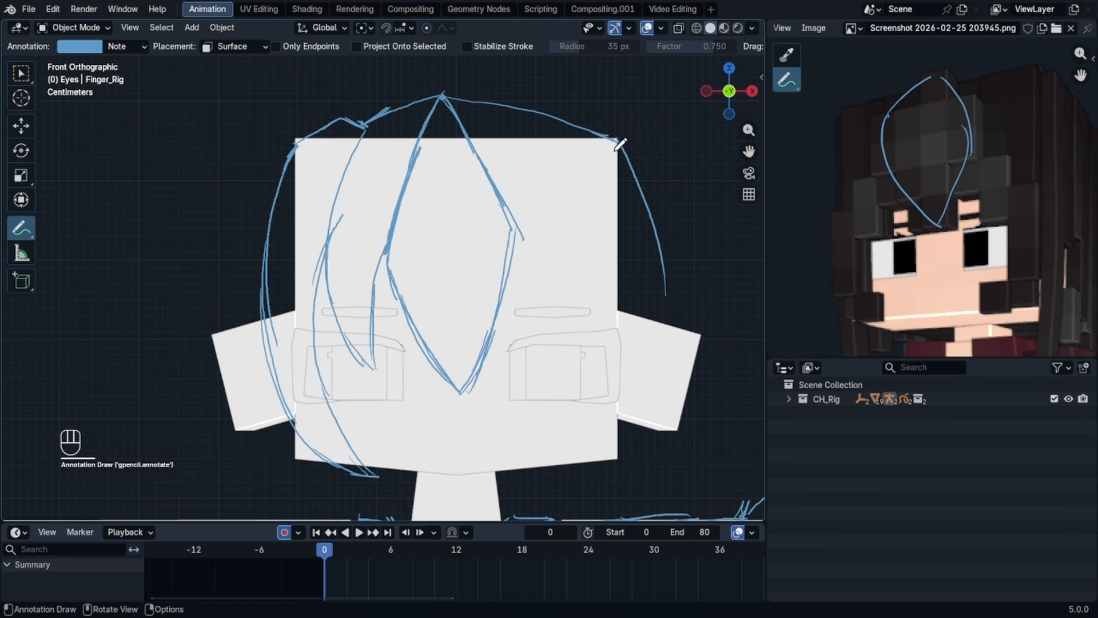
- Sketch the matching long outer hair lock down the character's left side of the head, redoing the first strokes
{"action": "left_click_drag", "start_coordinate": [618, 143], "coordinate": [621, 431]}
{"action": "left_click_drag", "start_coordinate": [645, 369], "coordinate": [575, 473]}
{"action": "key", "text": "ctrl+z"}
{"action": "key", "text": "ctrl+z"}
{"action": "key", "text": "ctrl+z"}
{"action": "key", "text": "ctrl+z"}
{"action": "left_click_drag", "start_coordinate": [617, 142], "coordinate": [659, 326]}
{"action": "mouse_move", "coordinate": [661, 297]}
{"action": "left_mouse_down"}
{"action": "mouse_move", "coordinate": [565, 480]}
{"action": "mouse_move", "coordinate": [553, 164]}
{"action": "left_mouse_up"}
- Sketch a shorter hair lock between the central and outer locks on the character's left, ending in a point over the eye
{"action": "mouse_move", "coordinate": [567, 123]}
{"action": "left_mouse_down"}
{"action": "mouse_move", "coordinate": [552, 150]}
{"action": "mouse_move", "coordinate": [572, 352]}
{"action": "left_mouse_up"}
{"action": "key", "text": "ctrl+z"}
{"action": "mouse_move", "coordinate": [549, 122]}
{"action": "left_mouse_down"}
{"action": "mouse_move", "coordinate": [553, 354]}
{"action": "mouse_move", "coordinate": [572, 353]}
{"action": "left_mouse_up"}
{"action": "key", "text": "ctrl+z"}
{"action": "key", "text": "ctrl+z"}
{"action": "key", "text": "ctrl+z"}
{"action": "key", "text": "ctrl+z"}
{"action": "left_click_drag", "start_coordinate": [546, 152], "coordinate": [568, 209], "text": "ctrl"}
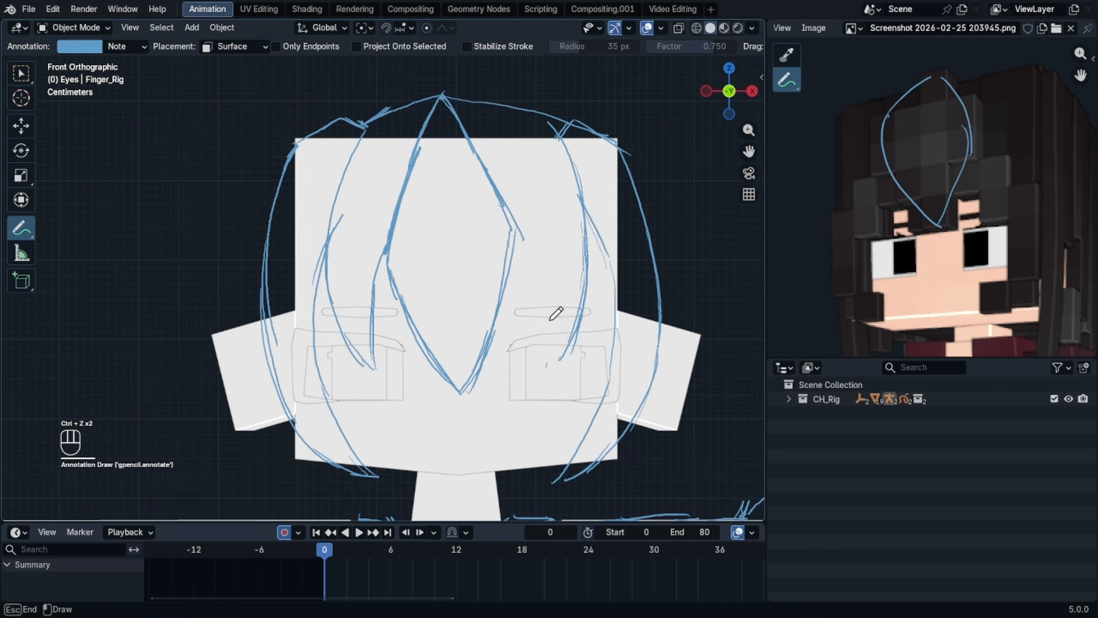
{"action": "left_click_drag", "start_coordinate": [550, 319], "coordinate": [504, 179]}
{"action": "key", "text": "ctrl+z"}
{"action": "left_click_drag", "start_coordinate": [514, 229], "coordinate": [534, 371]}
{"action": "left_click_drag", "start_coordinate": [583, 286], "coordinate": [534, 370]}
- Erase the upper lines of the locks and redraw the short lock on the character's right, sweeping toward the central lock
{"action": "scroll", "coordinate": [535, 369], "scroll_direction": "down", "scroll_amount": 1}
{"action": "mouse_move", "coordinate": [361, 160]}
{"action": "left_mouse_down", "text": "ctrl"}
{"action": "mouse_move", "coordinate": [347, 234]}
{"action": "mouse_move", "coordinate": [518, 166]}
{"action": "left_mouse_up", "text": "ctrl"}
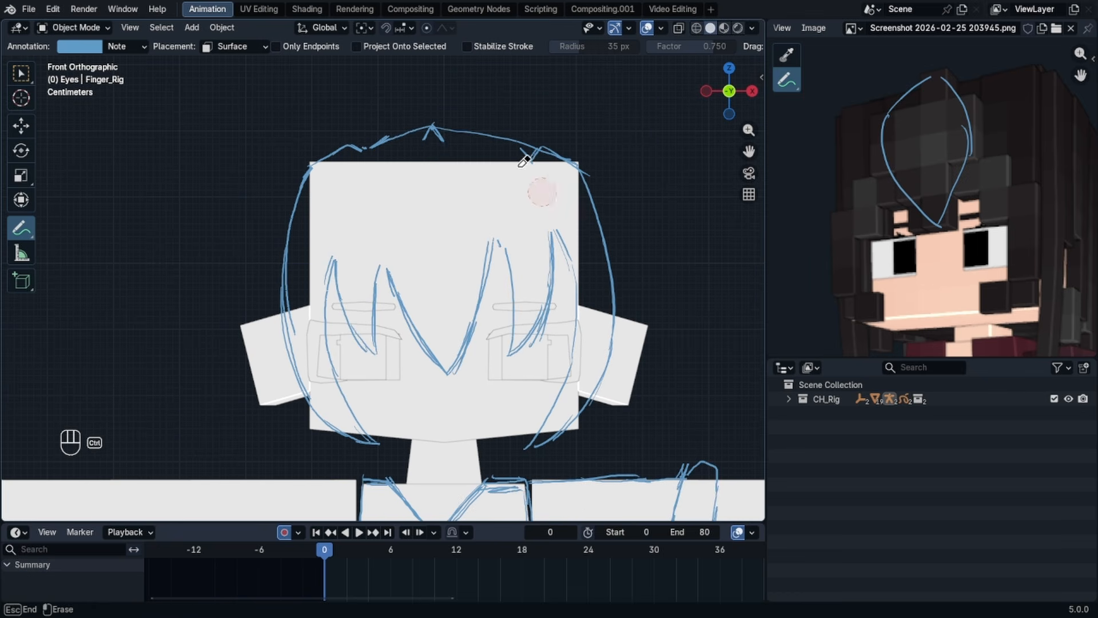
{"action": "scroll", "coordinate": [409, 277], "scroll_direction": "up", "scroll_amount": 1}
{"action": "key", "text": "ctrl+z"}
{"action": "key", "text": "ctrl+z"}
{"action": "key", "text": "ctrl+z"}
{"action": "key", "text": "ctrl+z"}
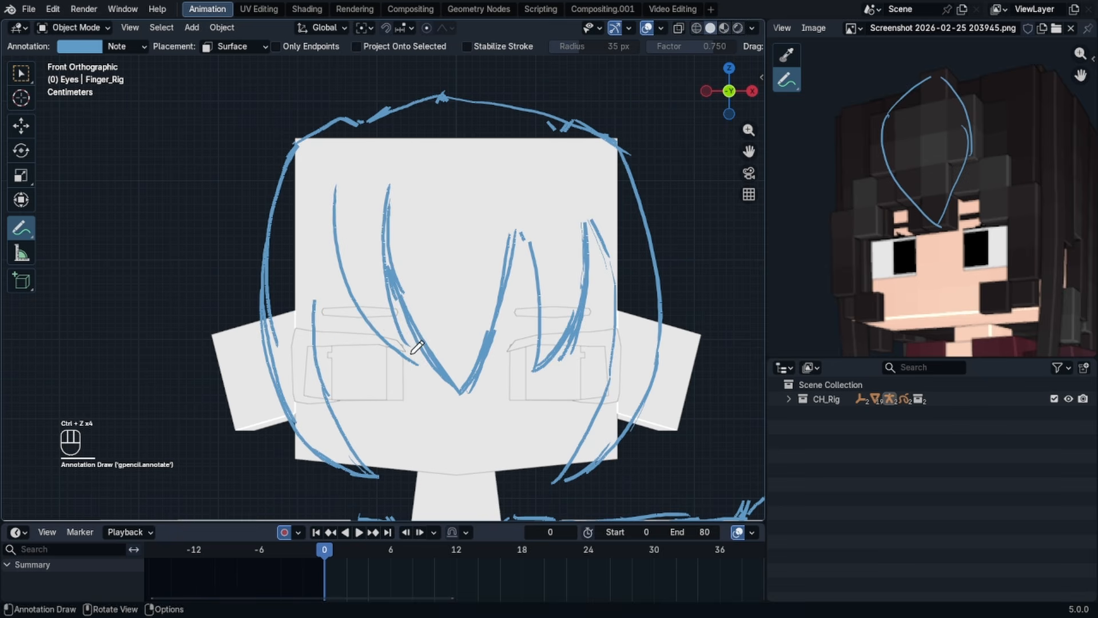
{"action": "left_click_drag", "start_coordinate": [411, 355], "coordinate": [385, 229], "text": "ctrl"}
{"action": "left_click_drag", "start_coordinate": [392, 190], "coordinate": [409, 348]}
- Erase the short lock on the character's left and redraw it sweeping inward to a point over the eye
{"action": "left_click_drag", "start_coordinate": [522, 234], "coordinate": [584, 229], "text": "ctrl"}
{"action": "left_click_drag", "start_coordinate": [584, 186], "coordinate": [531, 357]}
{"action": "left_click_drag", "start_coordinate": [511, 277], "coordinate": [495, 386]}
- Extend the central lock's edge and sketch a looped, curved band of hair on the character's left side of the head
{"action": "left_click_drag", "start_coordinate": [572, 259], "coordinate": [579, 342]}
{"action": "key", "text": "ctrl+z"}
{"action": "key", "text": "ctrl+z"}
{"action": "key", "text": "ctrl+z"}
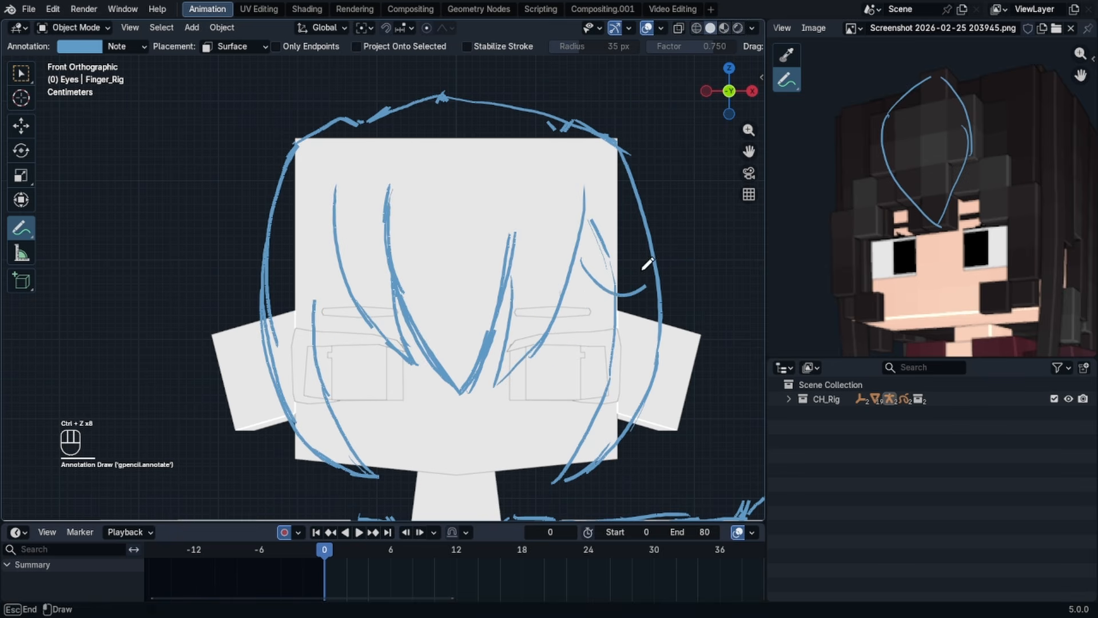
{"action": "left_click_drag", "start_coordinate": [525, 188], "coordinate": [505, 270]}
{"action": "left_click_drag", "start_coordinate": [420, 98], "coordinate": [408, 129]}
{"action": "mouse_move", "coordinate": [602, 281]}
{"action": "left_mouse_down", "text": "ctrl"}
{"action": "mouse_move", "coordinate": [635, 286]}
{"action": "mouse_move", "coordinate": [620, 298]}
{"action": "left_mouse_up", "text": "ctrl"}
{"action": "left_click_drag", "start_coordinate": [577, 260], "coordinate": [650, 228]}
{"action": "left_click_drag", "start_coordinate": [583, 227], "coordinate": [651, 213]}
{"action": "left_click_drag", "start_coordinate": [586, 209], "coordinate": [609, 209]}
- Sketch a small pointed lock below the curved band on the character's left, redoing the first strokes
{"action": "left_click_drag", "start_coordinate": [615, 263], "coordinate": [618, 320]}
{"action": "left_click_drag", "start_coordinate": [577, 262], "coordinate": [579, 421]}
{"action": "key", "text": "ctrl+z"}
{"action": "key", "text": "ctrl+z"}
{"action": "key", "text": "ctrl+z"}
{"action": "key", "text": "ctrl+z"}
{"action": "left_click_drag", "start_coordinate": [574, 261], "coordinate": [594, 349]}
{"action": "left_click_drag", "start_coordinate": [612, 273], "coordinate": [594, 350]}
- Sketch a small pointed lock beside the outer lock on the character's right and save the file
{"action": "scroll", "coordinate": [572, 257], "scroll_direction": "down", "scroll_amount": 1}
{"action": "left_click_drag", "start_coordinate": [337, 214], "coordinate": [357, 357]}
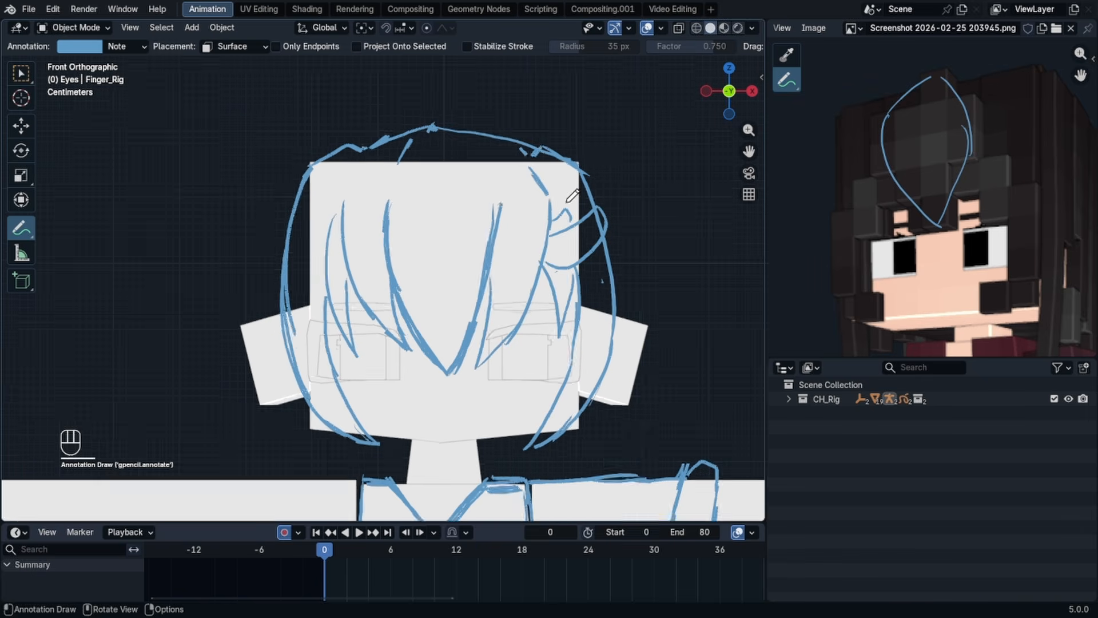
{"action": "scroll", "coordinate": [357, 344], "scroll_direction": "down", "scroll_amount": 1}
{"action": "middle_click_drag", "start_coordinate": [357, 343], "coordinate": [341, 263], "text": "shift"}
{"action": "key", "text": "ctrl+s"}
{"action": "left_click", "coordinate": [29, 9]}
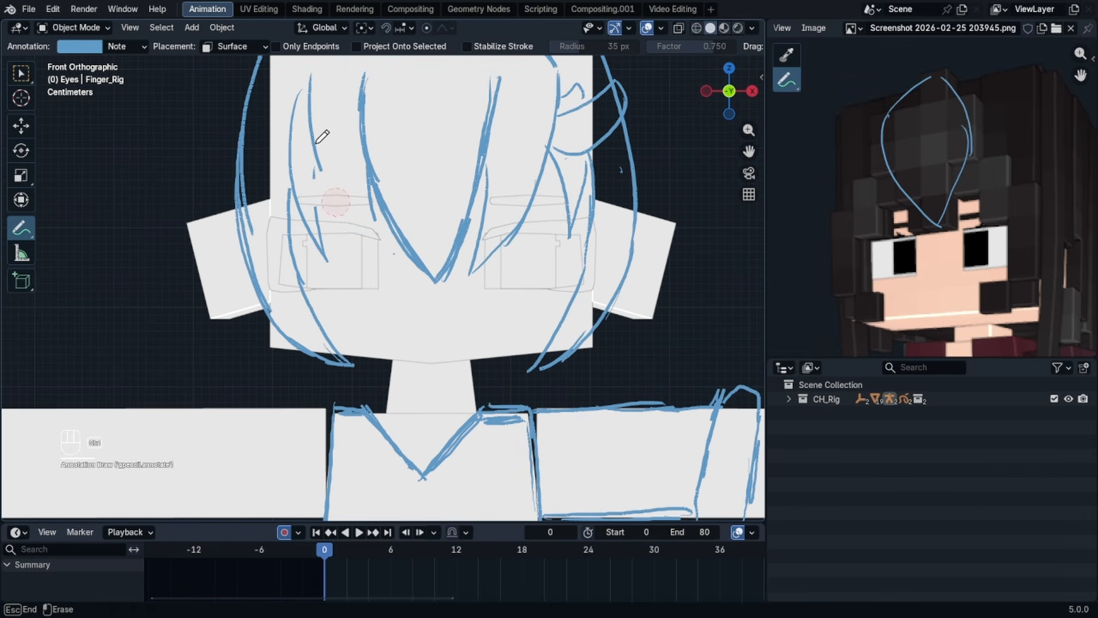
- Erase the pointed tips of the front and outer hair locks and redraw them with short blunt ends
{"action": "mouse_move", "coordinate": [332, 183]}
{"action": "left_mouse_down", "text": "ctrl"}
{"action": "mouse_move", "coordinate": [411, 246]}
{"action": "mouse_move", "coordinate": [567, 206]}
{"action": "left_mouse_up", "text": "ctrl"}
{"action": "left_click_drag", "start_coordinate": [309, 211], "coordinate": [343, 333], "text": "ctrl"}
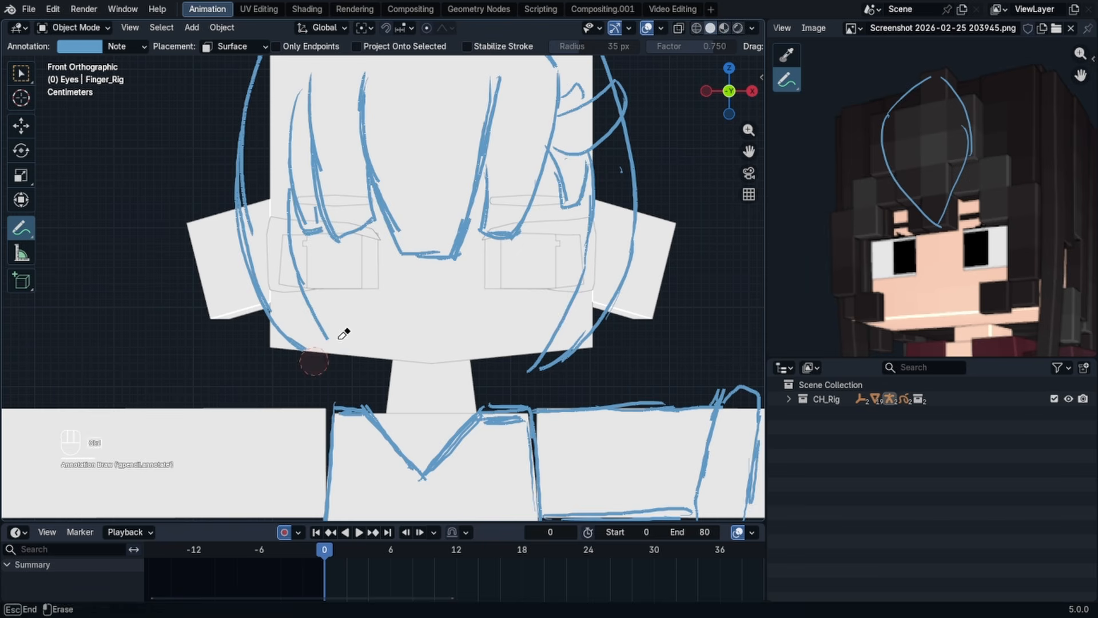
{"action": "left_click_drag", "start_coordinate": [267, 315], "coordinate": [337, 360]}
{"action": "left_click_drag", "start_coordinate": [316, 313], "coordinate": [345, 354]}
{"action": "mouse_move", "coordinate": [532, 369]}
{"action": "left_mouse_down", "text": "ctrl"}
{"action": "mouse_move", "coordinate": [562, 338]}
{"action": "mouse_move", "coordinate": [572, 359]}
{"action": "left_mouse_up", "text": "ctrl"}
- Sketch a separate example of a pointed hair lock beside the head
{"action": "scroll", "coordinate": [383, 274], "scroll_direction": "down", "scroll_amount": 2}
{"action": "left_click_drag", "start_coordinate": [143, 180], "coordinate": [177, 249]}
{"action": "left_click_drag", "start_coordinate": [173, 161], "coordinate": [175, 247]}
{"action": "scroll", "coordinate": [559, 214], "scroll_direction": "up", "scroll_amount": 2}
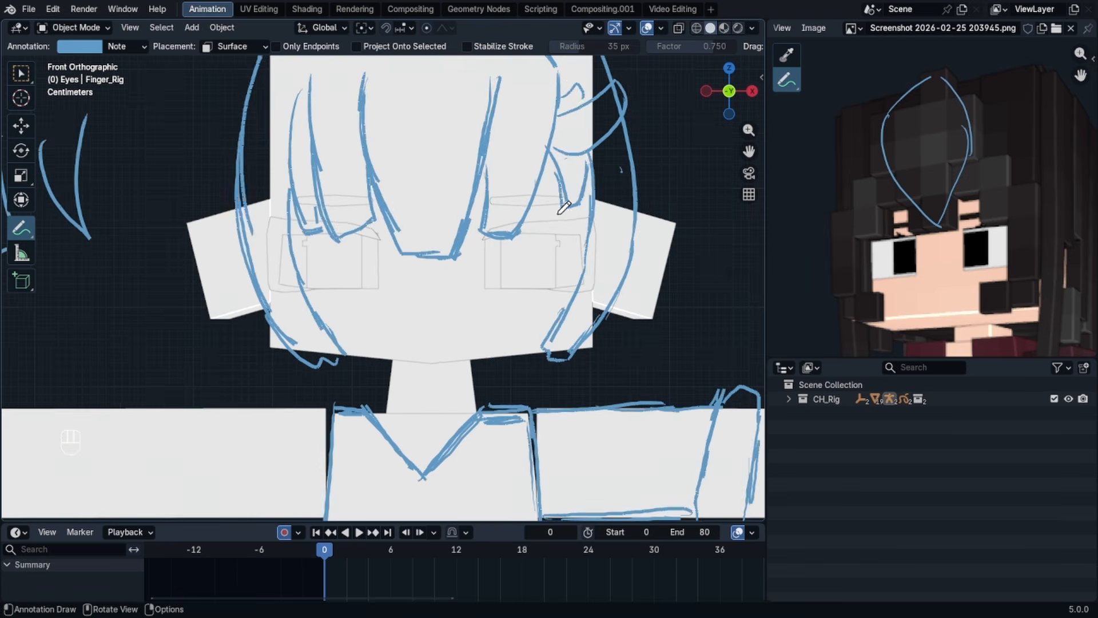
- Sketch the long back hair beside the character in front view, with wavy split ends, dashed inner strands and a vertical length line
{"action": "scroll", "coordinate": [404, 150], "scroll_direction": "down", "scroll_amount": 5}
{"action": "key", "text": "ctrl+KP_1"}
{"action": "key", "text": "ctrl+KP_1"}
{"action": "key", "text": "KP_1"}
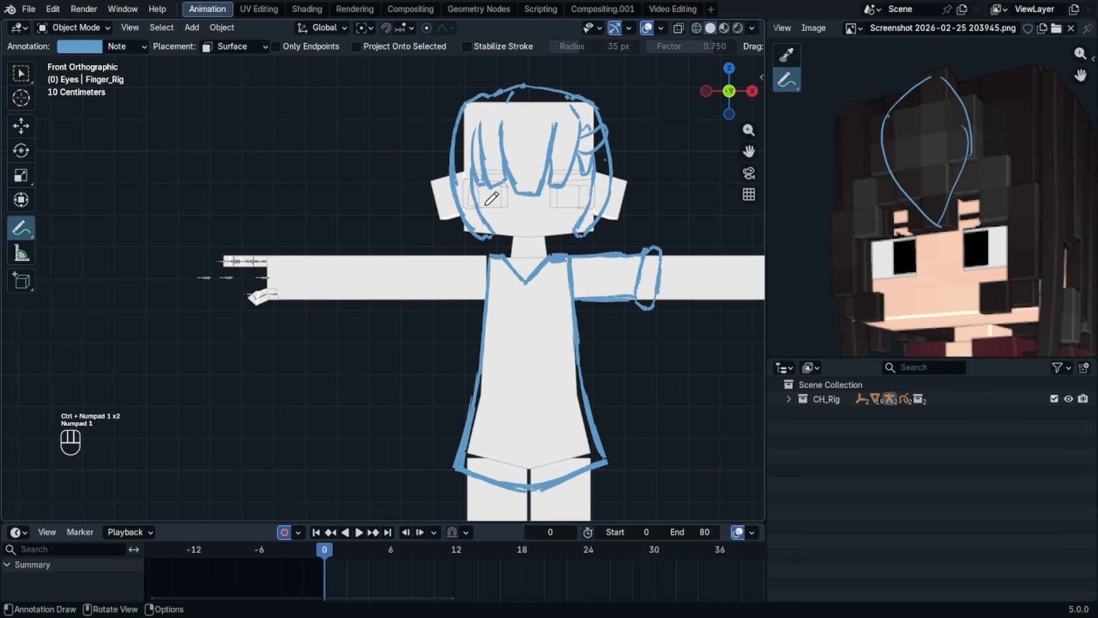
{"action": "left_click_drag", "start_coordinate": [322, 117], "coordinate": [349, 344]}
{"action": "mouse_move", "coordinate": [267, 116]}
{"action": "left_mouse_down"}
{"action": "mouse_move", "coordinate": [255, 307]}
{"action": "mouse_move", "coordinate": [283, 286]}
{"action": "mouse_move", "coordinate": [269, 121]}
{"action": "left_mouse_up"}
{"action": "left_click_drag", "start_coordinate": [215, 192], "coordinate": [222, 324]}
{"action": "left_click_drag", "start_coordinate": [234, 251], "coordinate": [222, 324]}
{"action": "left_click_drag", "start_coordinate": [229, 286], "coordinate": [250, 334]}
{"action": "left_click_drag", "start_coordinate": [270, 342], "coordinate": [279, 380]}
{"action": "left_click_drag", "start_coordinate": [261, 355], "coordinate": [273, 384]}
{"action": "left_click_drag", "start_coordinate": [240, 120], "coordinate": [231, 155]}
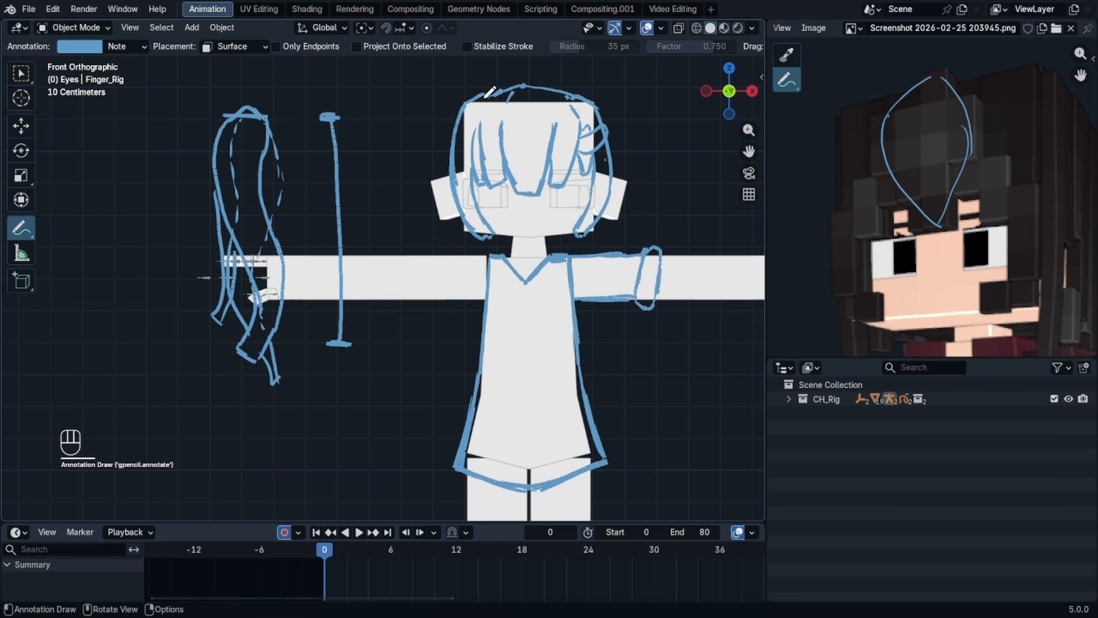
- Switch from annotating to the selection tool and select the character's body mesh
{"action": "scroll", "coordinate": [486, 258], "scroll_direction": "down", "scroll_amount": 2}
{"action": "middle_click_drag", "start_coordinate": [548, 276], "coordinate": [429, 164], "text": "shift"}
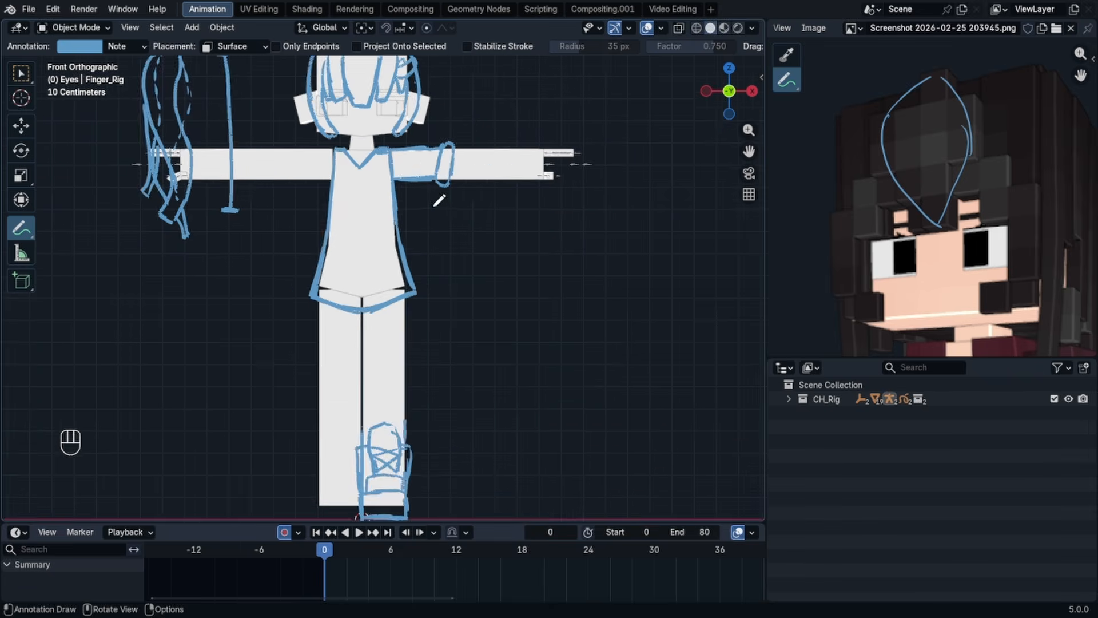
{"action": "scroll", "coordinate": [436, 206], "scroll_direction": "down", "scroll_amount": 2}
{"action": "middle_click_drag", "start_coordinate": [458, 220], "coordinate": [480, 238], "text": "shift"}
{"action": "left_click", "coordinate": [74, 28]}
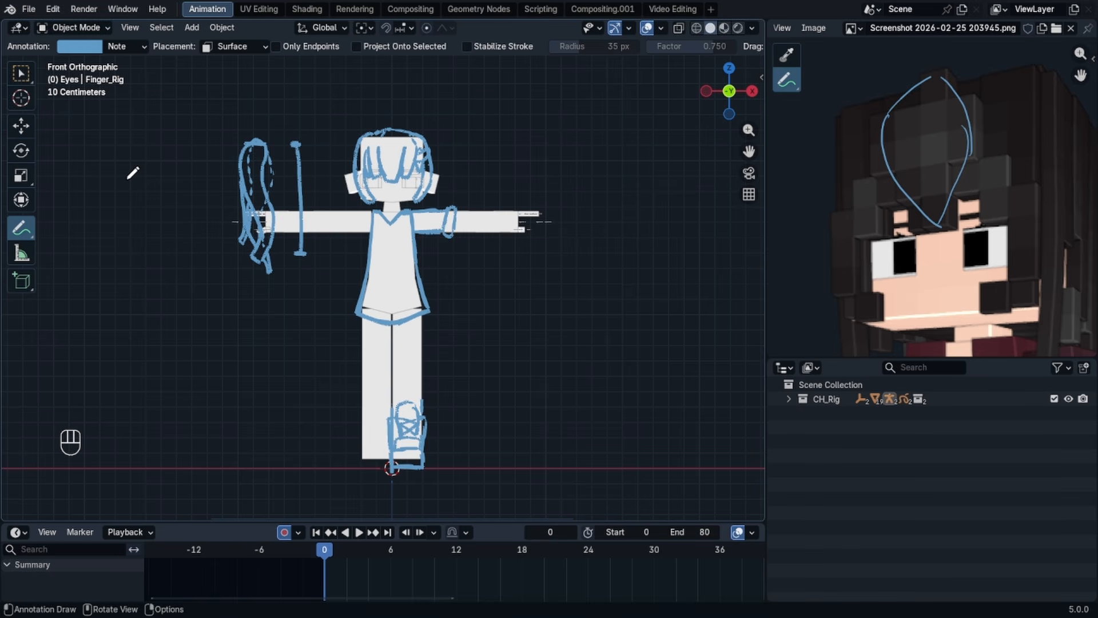
{"action": "left_click", "coordinate": [29, 83]}
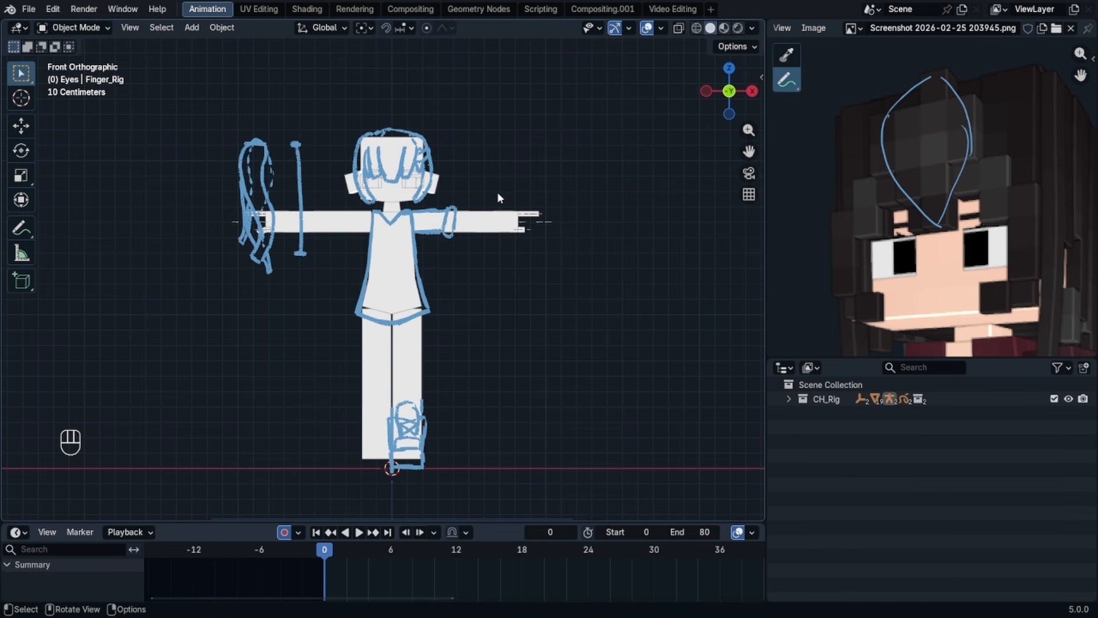
{"action": "scroll", "coordinate": [491, 187], "scroll_direction": "up", "scroll_amount": 3}
{"action": "scroll", "coordinate": [475, 257], "scroll_direction": "down", "scroll_amount": 3}
{"action": "scroll", "coordinate": [457, 329], "scroll_direction": "up", "scroll_amount": 3}
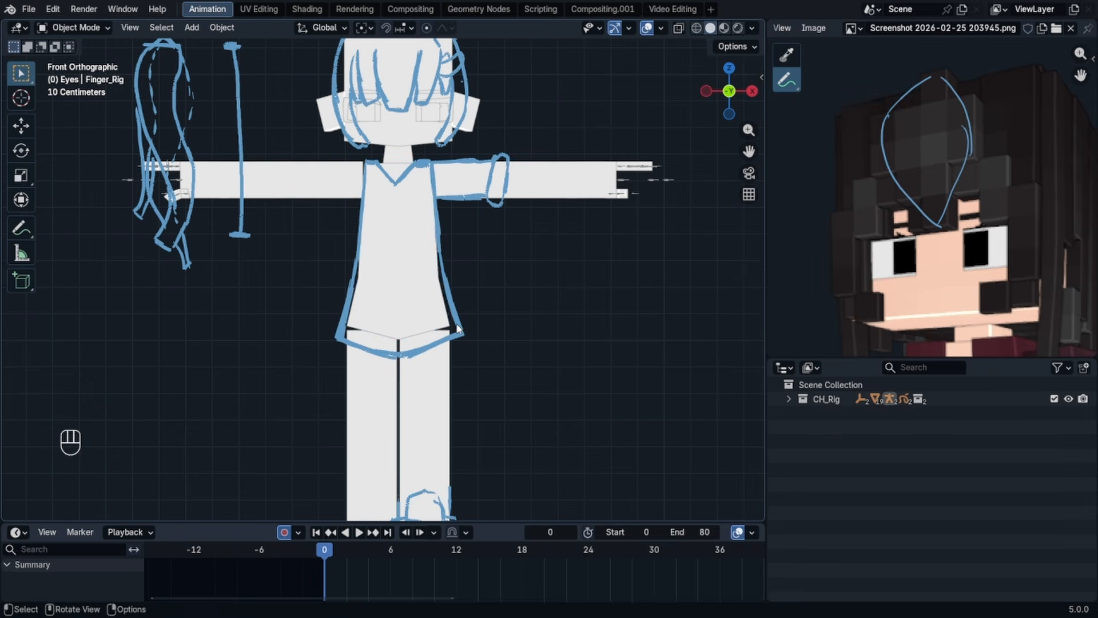
{"action": "left_click", "coordinate": [458, 329]}
{"action": "left_click", "coordinate": [446, 214]}
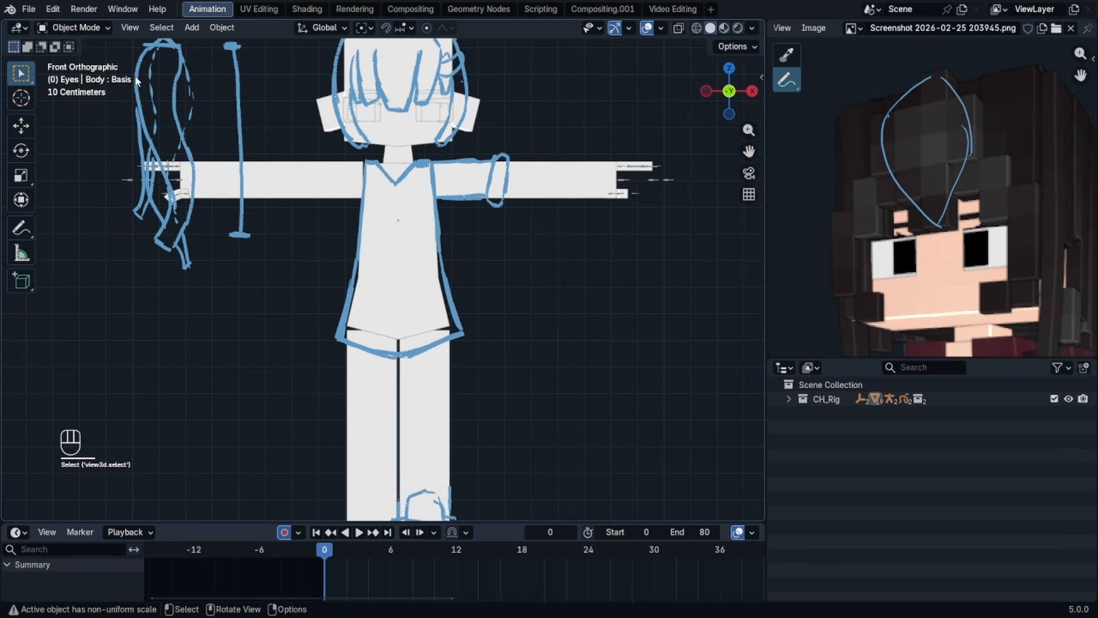
- Make the Note annotation layer's strokes much thinner and return to the selection tool
{"action": "left_click", "coordinate": [12, 231]}
{"action": "left_click", "coordinate": [126, 47]}
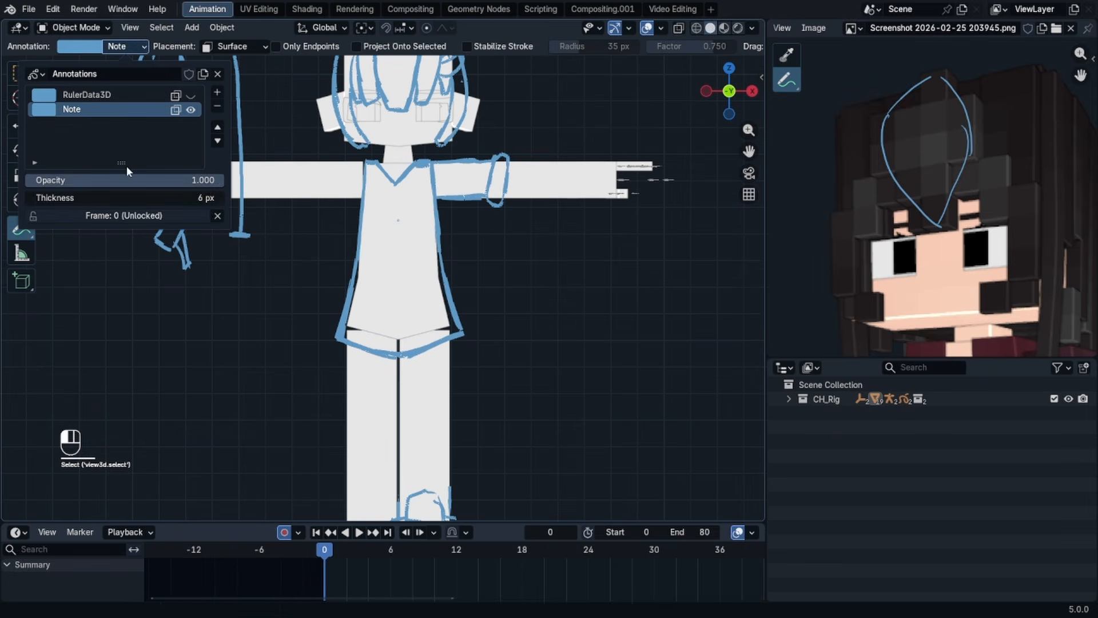
{"action": "mouse_move", "coordinate": [183, 178]}
{"action": "left_mouse_down"}
{"action": "mouse_move", "coordinate": [61, 180]}
{"action": "mouse_move", "coordinate": [63, 199]}
{"action": "mouse_move", "coordinate": [99, 180]}
{"action": "left_mouse_up"}
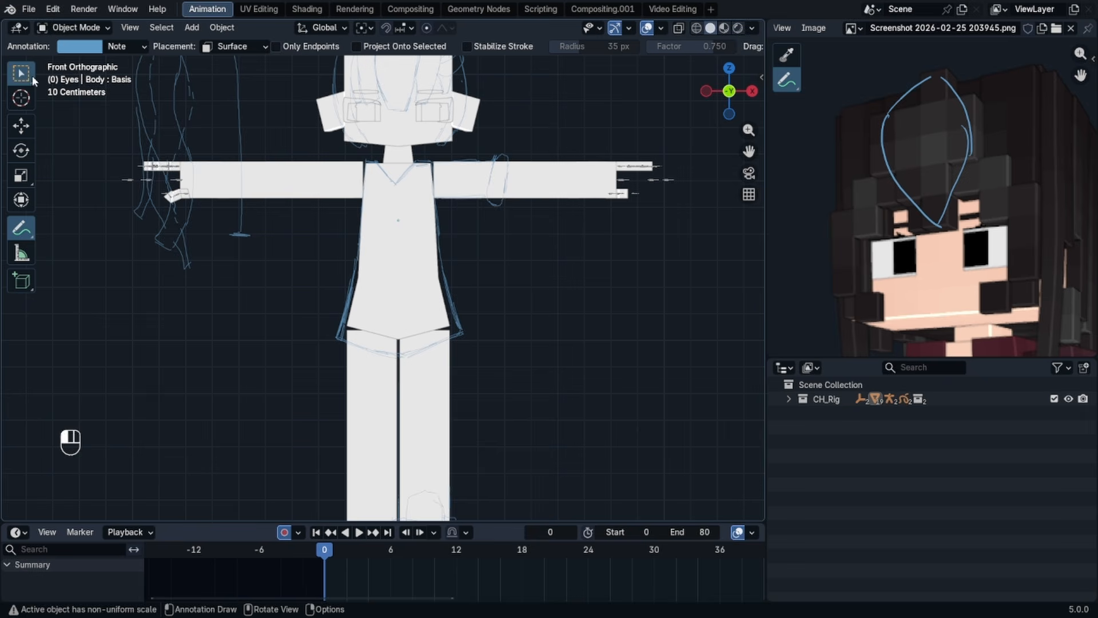
{"action": "left_click", "coordinate": [32, 76]}
- Snap the 3D cursor to the world origin and add a mesh plane there
{"action": "key", "text": "shift+s"}
{"action": "scroll", "coordinate": [444, 219], "scroll_direction": "down", "scroll_amount": 4}
{"action": "key", "text": "shift+a"}
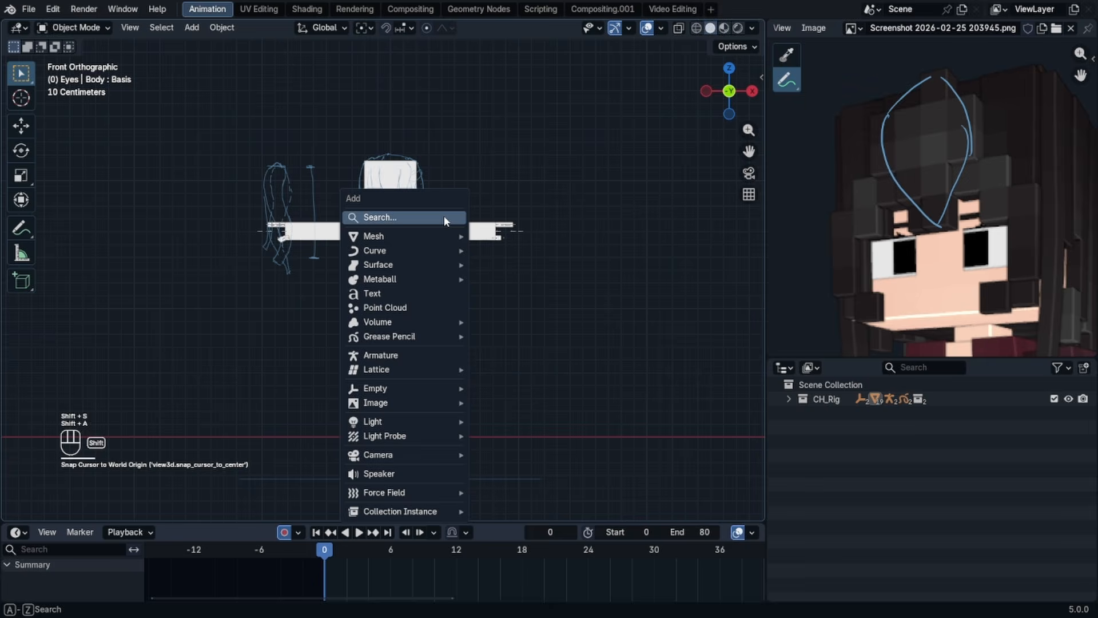
{"action": "left_click", "coordinate": [443, 219]}
{"action": "type", "text": "c"}
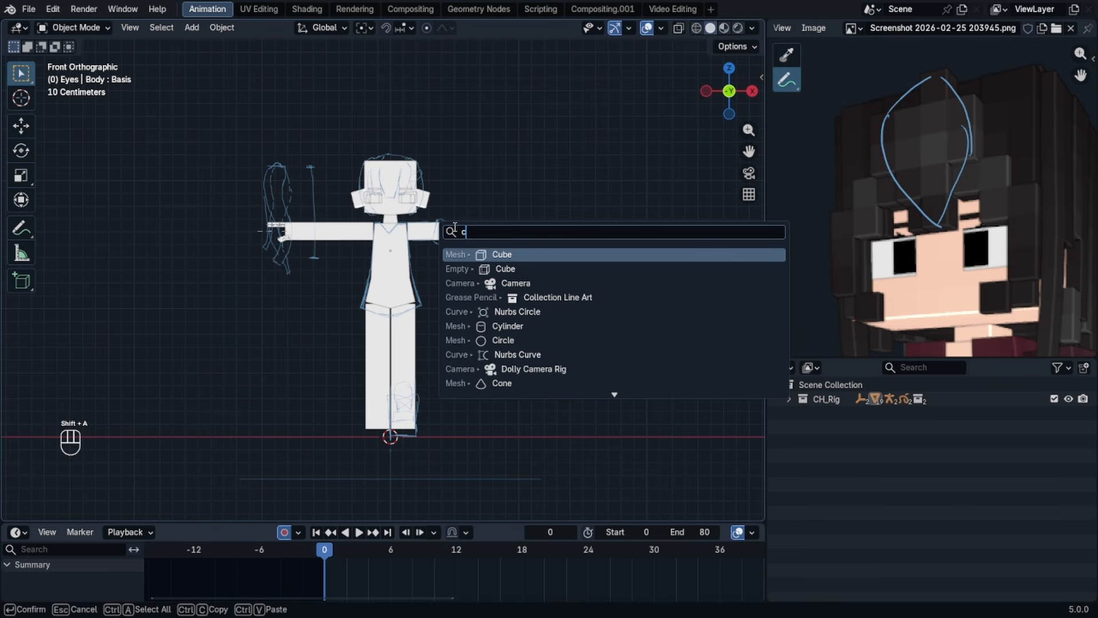
{"action": "key", "text": "BackSpace"}
{"action": "type", "text": "plan"}
{"action": "key", "text": "Return"}
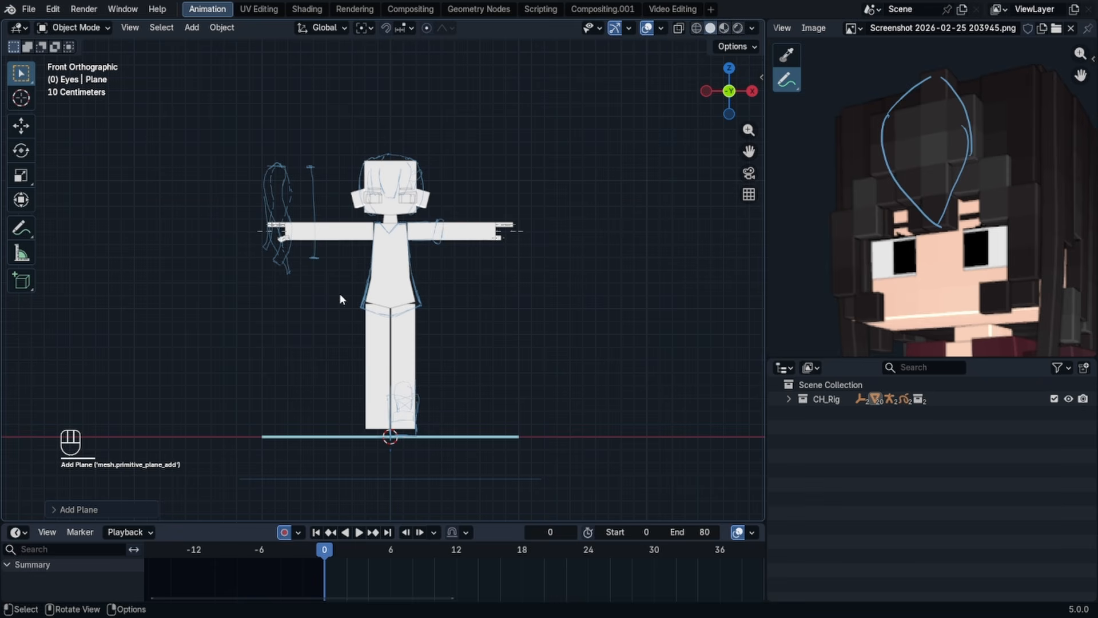
- Rotate all of the plane's geometry 90° about the X axis and raise it 0.7 m along Z
{"action": "key", "text": "Tab"}
{"action": "key", "text": "a"}
{"action": "key", "text": "r"}
{"action": "key", "text": "x"}
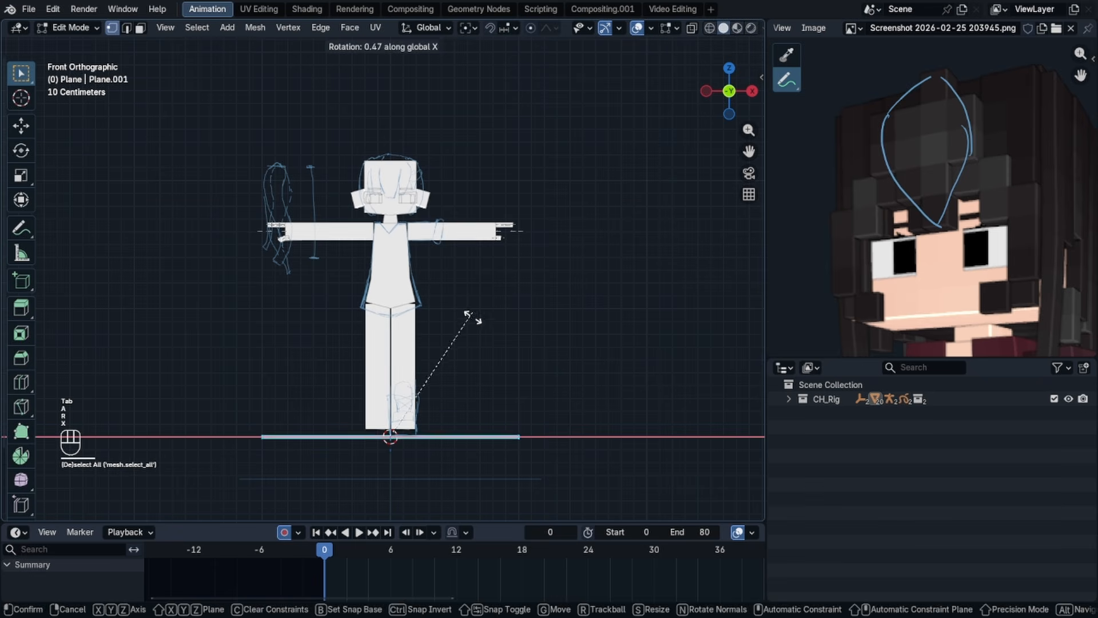
{"action": "key", "text": "9"}
{"action": "key", "text": "0"}
{"action": "left_click", "coordinate": [657, 373]}
{"action": "key", "text": "g"}
{"action": "key", "text": "z"}
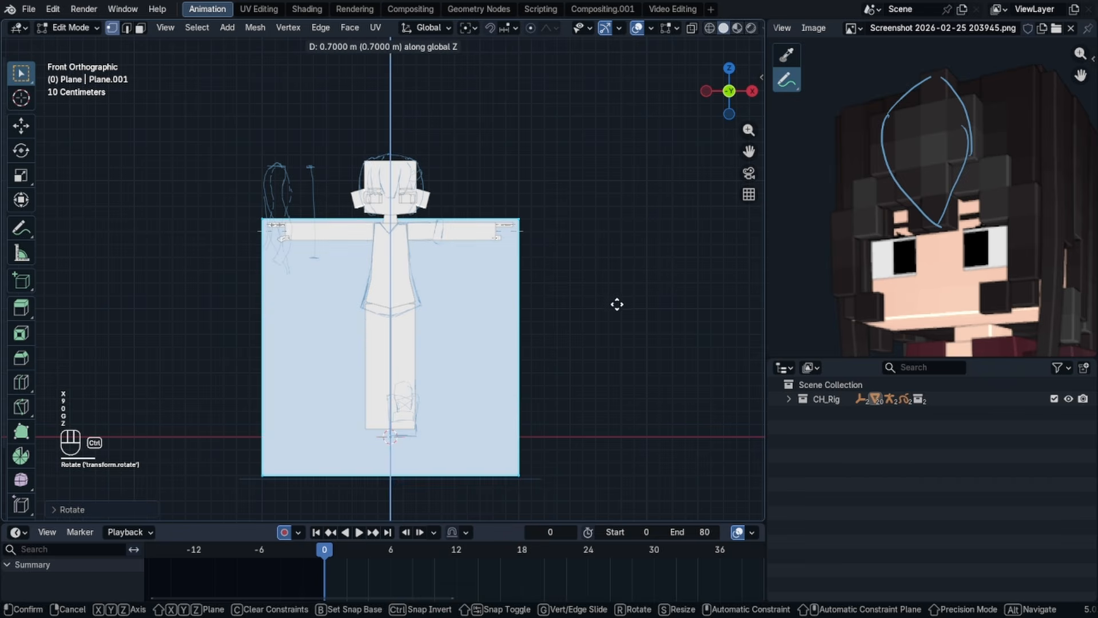
{"action": "left_click", "coordinate": [618, 289]}
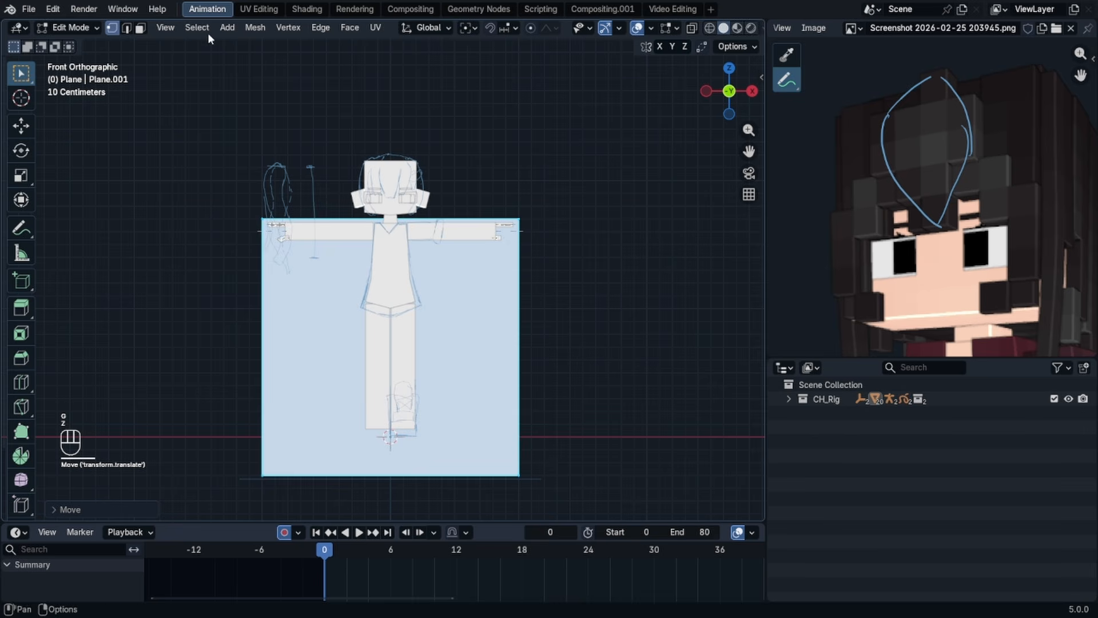
- Enlarge the outliner area and switch it to the Properties editor
{"action": "left_click_drag", "start_coordinate": [830, 358], "coordinate": [829, 175]}
{"action": "left_click", "coordinate": [783, 183]}
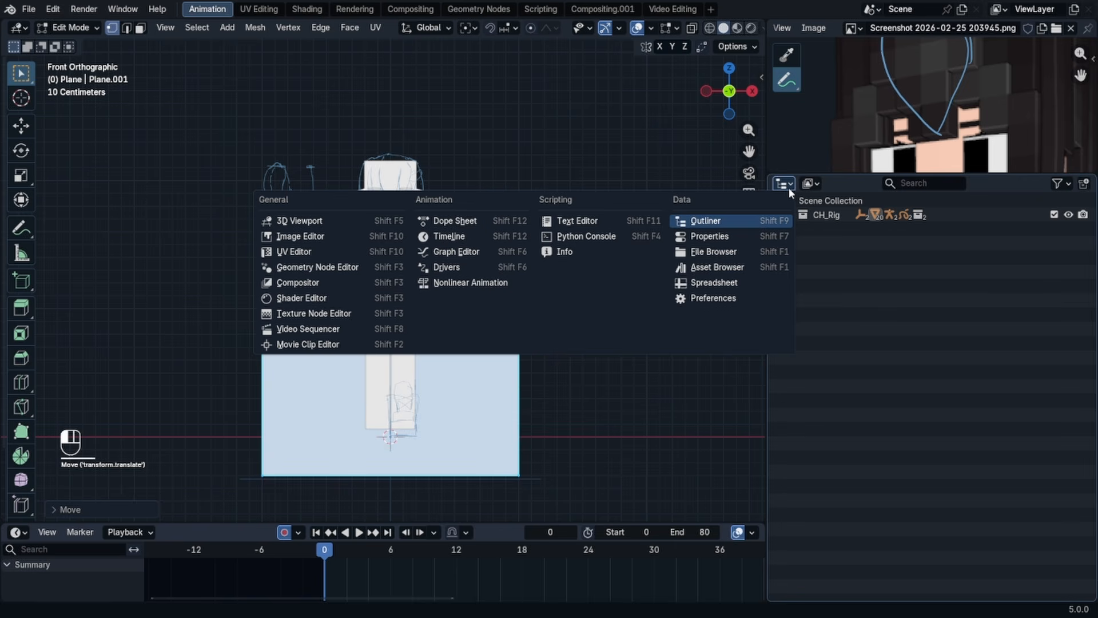
{"action": "left_click", "coordinate": [739, 236]}
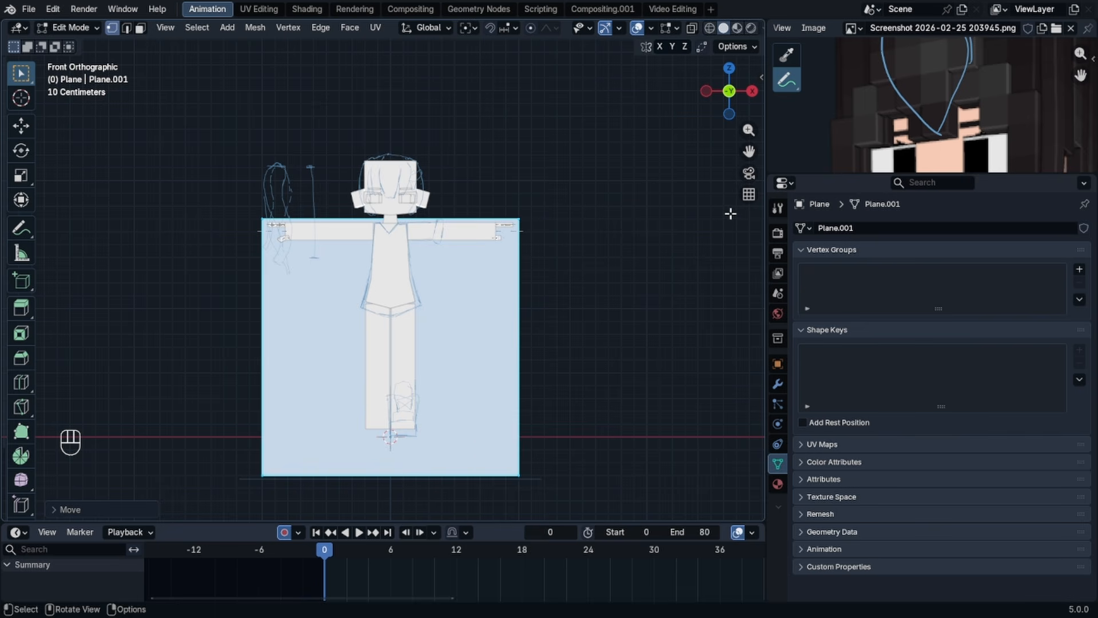
- Add a Mirror modifier to the plane
{"action": "left_click", "coordinate": [778, 384]}
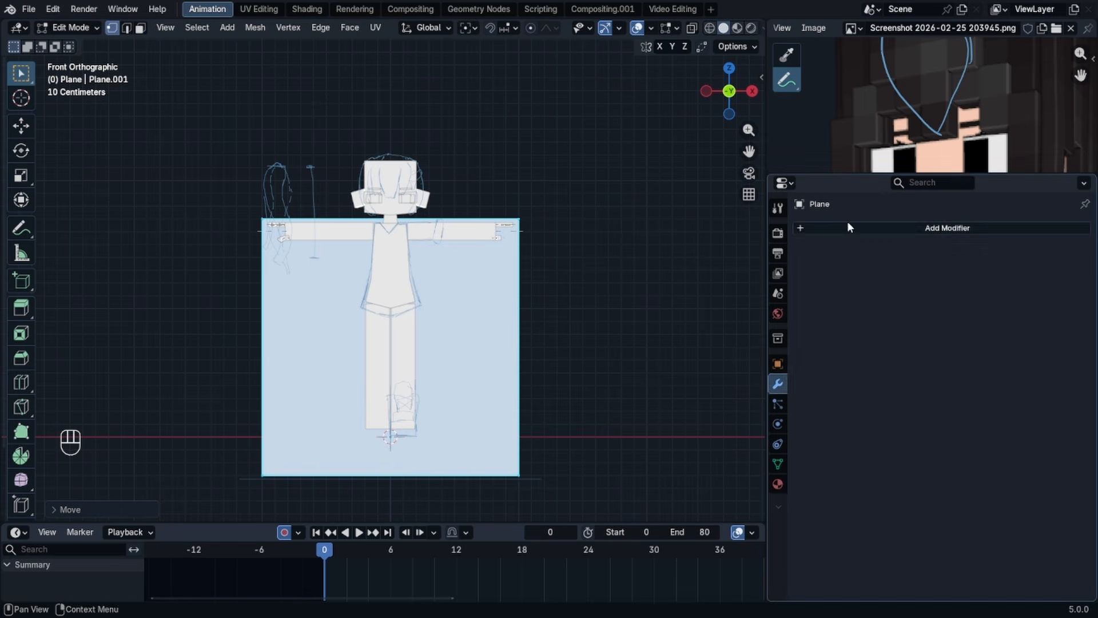
{"action": "left_click", "coordinate": [847, 222]}
{"action": "left_click", "coordinate": [850, 227]}
{"action": "type", "text": "mir"}
{"action": "key", "text": "Return"}
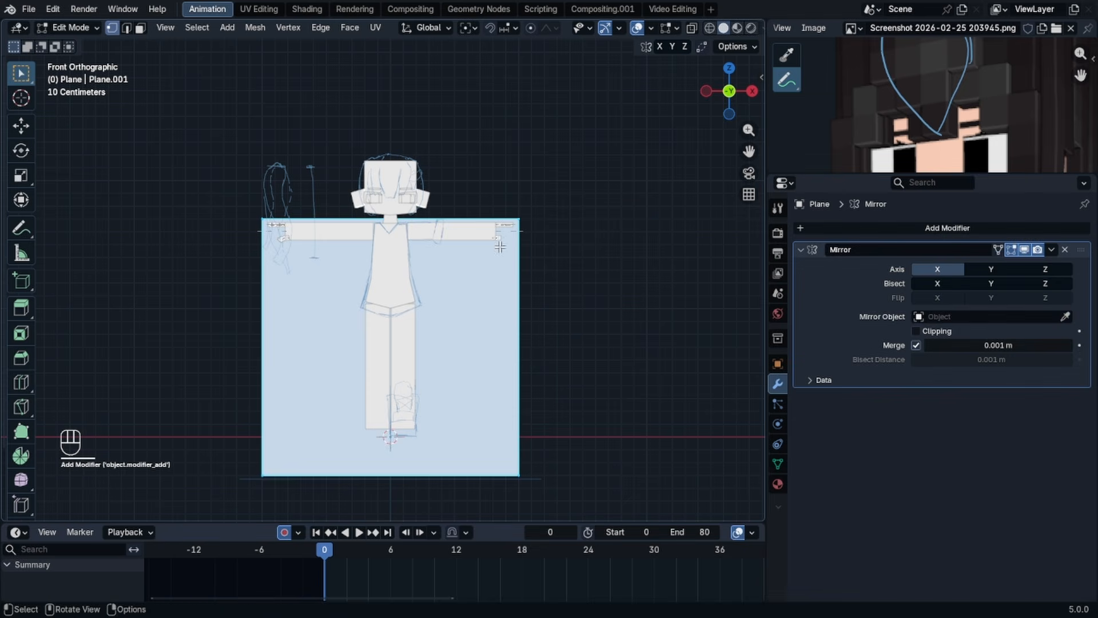
- Move the plane's edge on the character's left along X to just short of the centre line, leaving a narrow gap between mirrored halves
{"action": "left_click", "coordinate": [517, 332]}
{"action": "key", "text": "g"}
{"action": "key", "text": "x"}
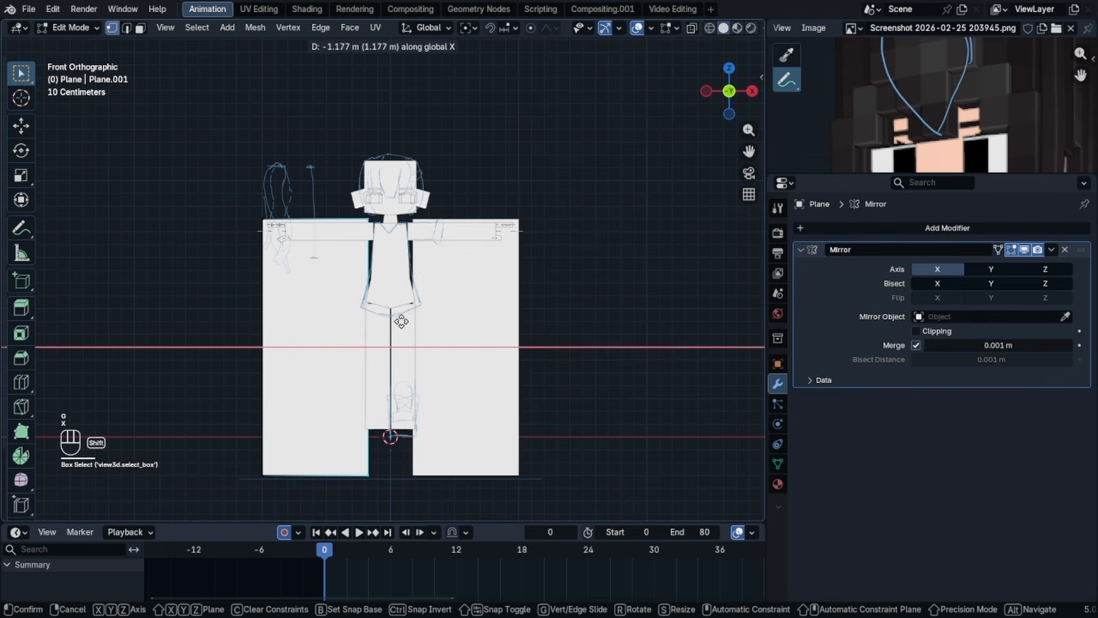
{"action": "left_click", "coordinate": [390, 320]}
{"action": "scroll", "coordinate": [504, 320], "scroll_direction": "up", "scroll_amount": 4}
{"action": "middle_click_drag", "start_coordinate": [439, 328], "coordinate": [408, 234], "text": "shift"}
{"action": "scroll", "coordinate": [406, 254], "scroll_direction": "down", "scroll_amount": 3}
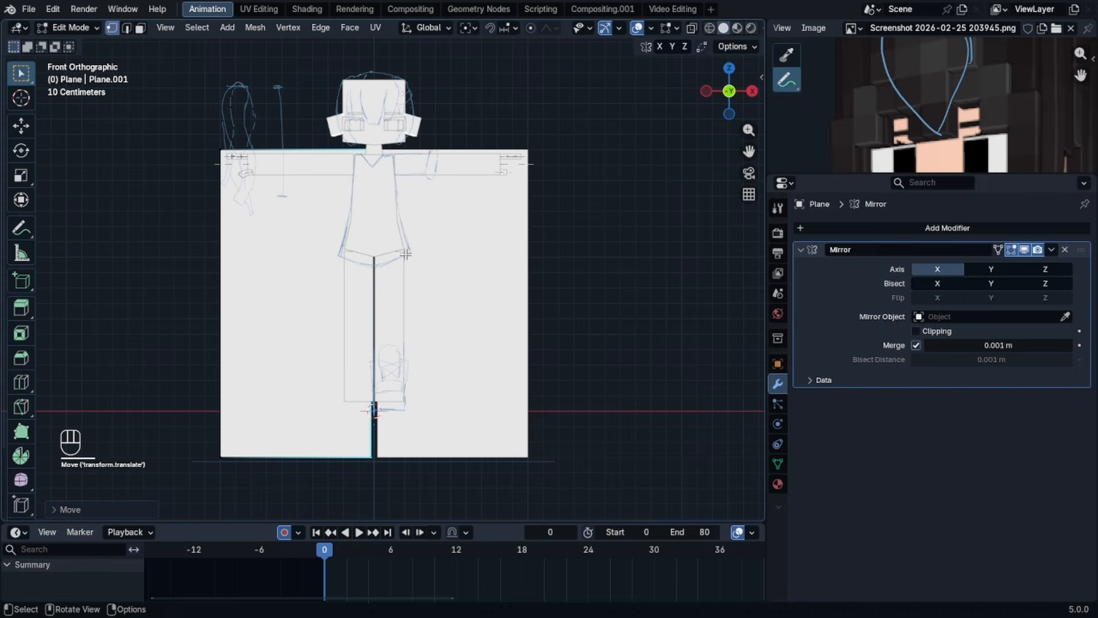
- Leave mesh editing, move the mirrored plane clear of the character's left arm, and inspect the origin point in its central gap
{"action": "key", "text": "Tab"}
{"action": "scroll", "coordinate": [402, 309], "scroll_direction": "down", "scroll_amount": 3}
{"action": "key", "text": "g"}
{"action": "left_click", "coordinate": [588, 221]}
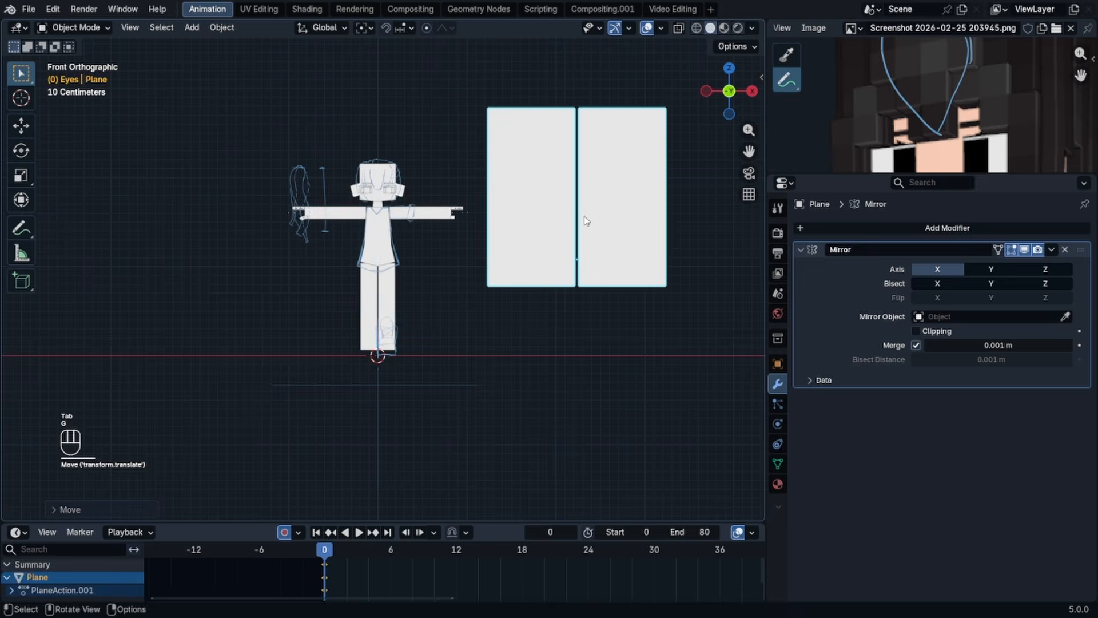
{"action": "middle_click_drag", "start_coordinate": [629, 169], "coordinate": [461, 203], "text": "shift"}
{"action": "scroll", "coordinate": [461, 203], "scroll_direction": "up", "scroll_amount": 10}
{"action": "middle_click_drag", "start_coordinate": [582, 378], "coordinate": [487, 280], "text": "shift"}
{"action": "scroll", "coordinate": [486, 280], "scroll_direction": "up", "scroll_amount": 3}
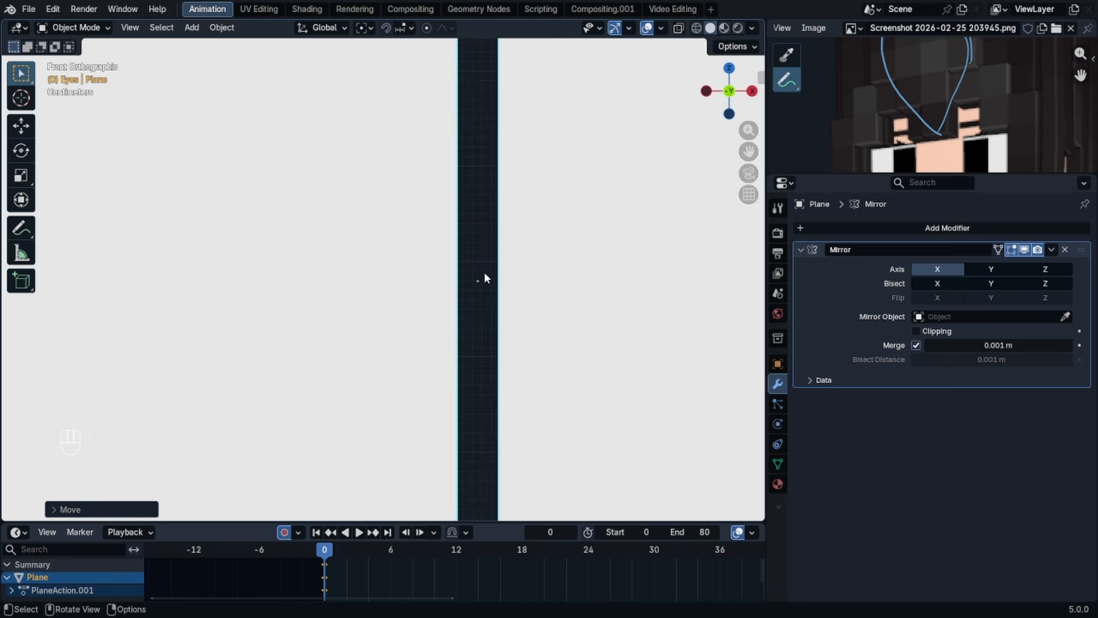
{"action": "scroll", "coordinate": [493, 229], "scroll_direction": "down", "scroll_amount": 8}
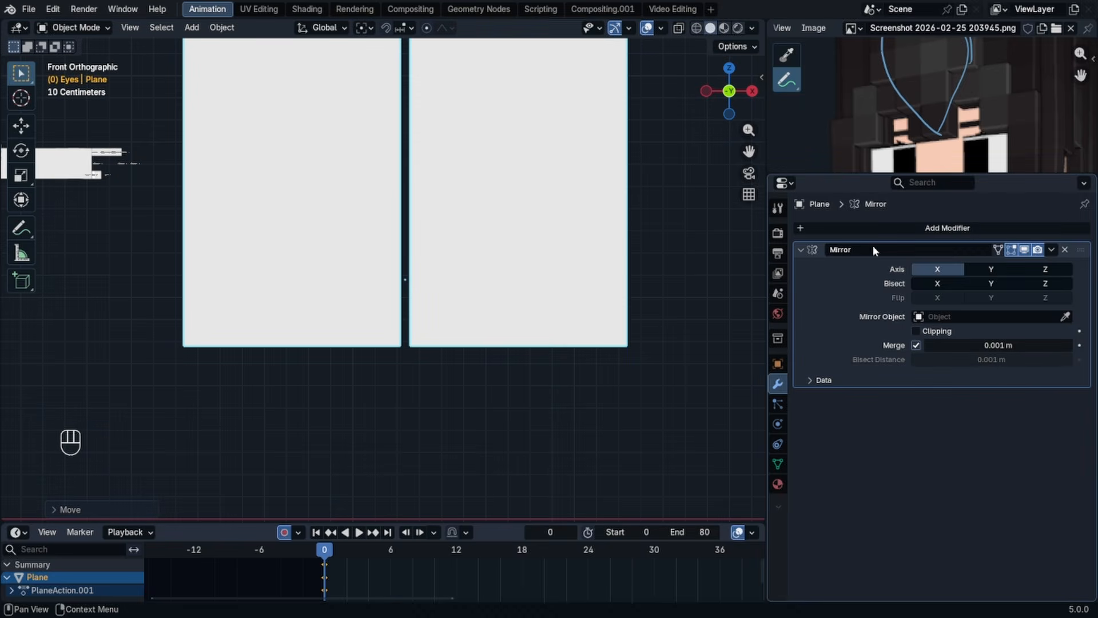
- Add a plane at the mirrored plane's origin, rotate it 90° about Y, scale it up, and reselect the mirrored plane
{"action": "middle_click_drag", "start_coordinate": [397, 249], "coordinate": [452, 279]}
{"action": "key", "text": "shift+s"}
{"action": "key", "text": "shift+a"}
{"action": "mouse_move", "coordinate": [458, 282]}
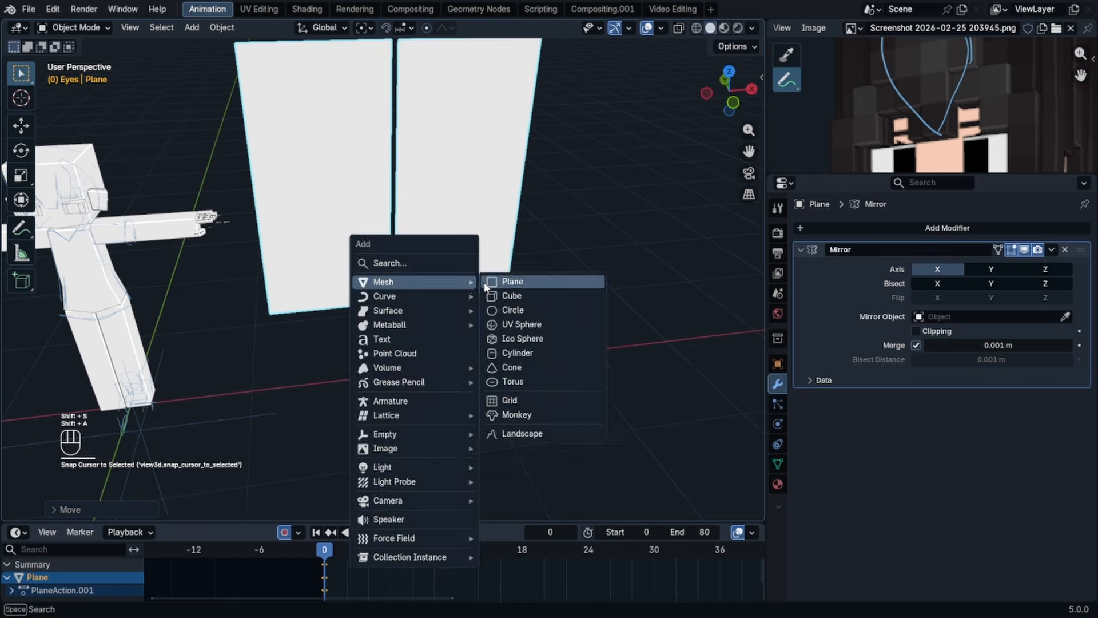
{"action": "left_click", "coordinate": [495, 284]}
{"action": "type", "text": "rxy90"}
{"action": "left_click", "coordinate": [512, 244]}
{"action": "key", "text": "s"}
{"action": "left_click", "coordinate": [569, 235]}
{"action": "scroll", "coordinate": [569, 236], "scroll_direction": "down", "scroll_amount": 5}
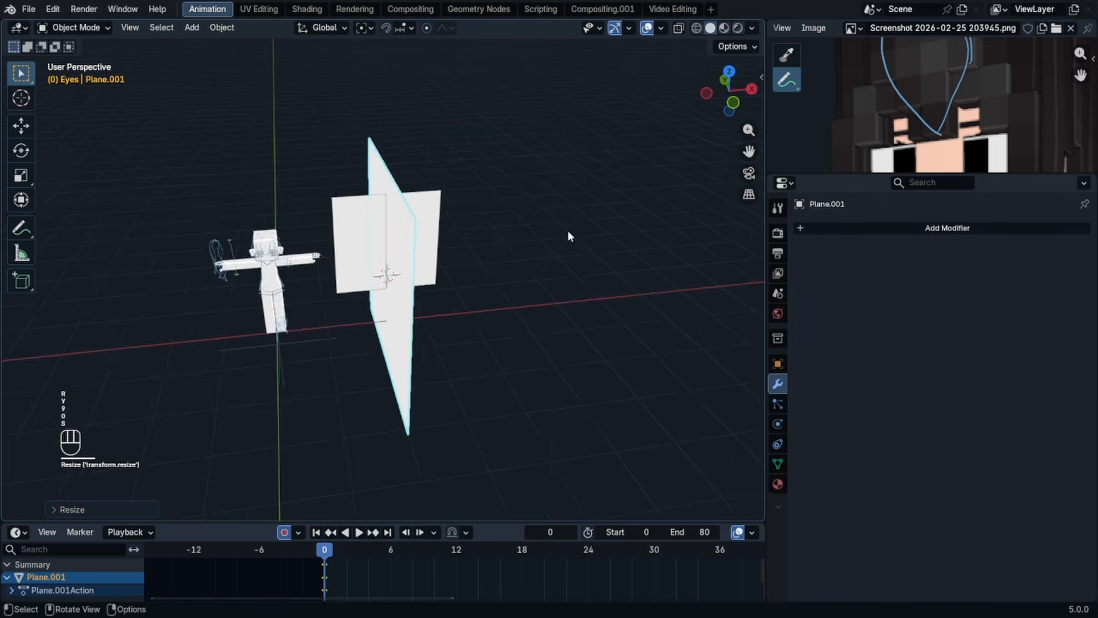
{"action": "middle_click_drag", "start_coordinate": [371, 218], "coordinate": [343, 218]}
{"action": "left_click", "coordinate": [413, 217]}
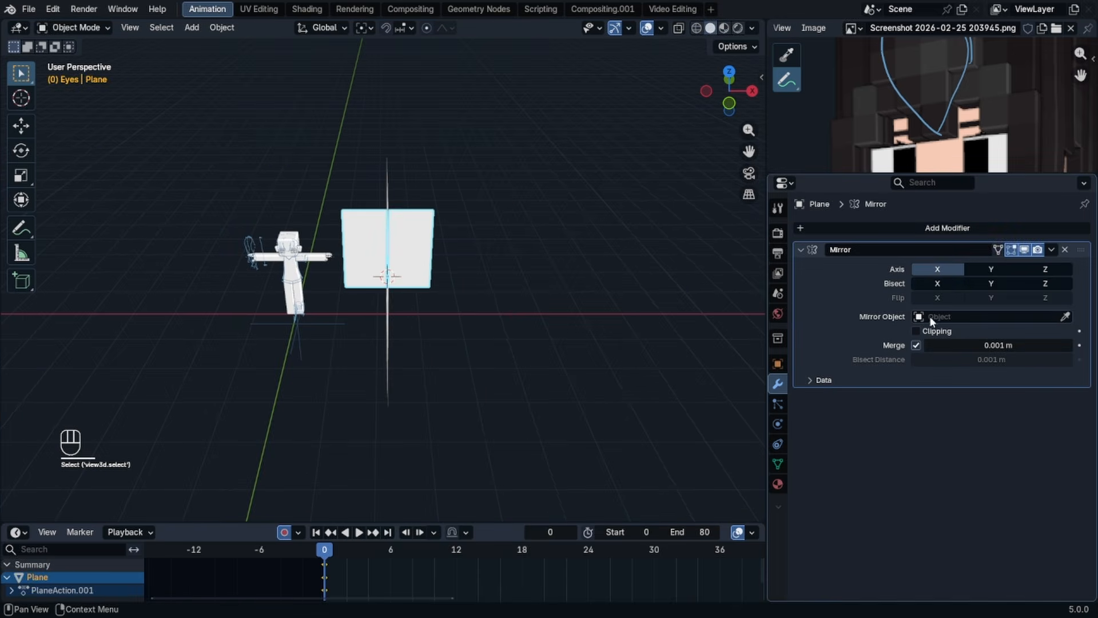
- Set the upright plane as the Mirror modifier's mirror object, and replace its object rotation with a 90° Y rotation of its mesh
{"action": "left_click", "coordinate": [1065, 317]}
{"action": "left_click", "coordinate": [388, 333]}
{"action": "left_click", "coordinate": [391, 305], "text": "alt"}
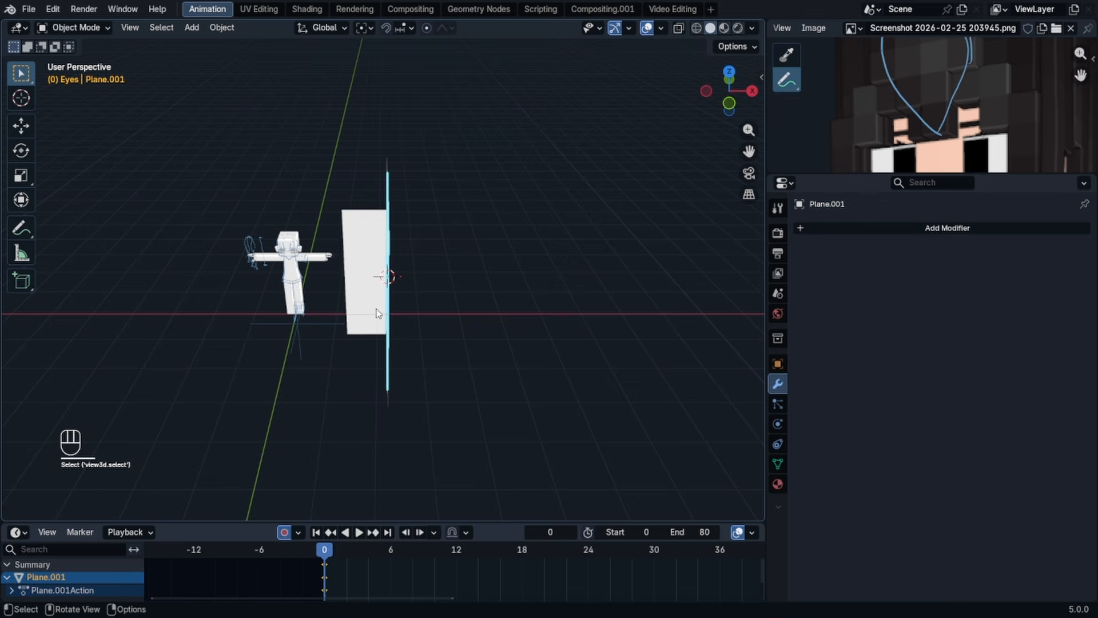
{"action": "key", "text": "alt+r"}
{"action": "key", "text": "Tab"}
{"action": "type", "text": "rxy90"}
{"action": "left_click", "coordinate": [470, 285]}
{"action": "key", "text": "Tab"}
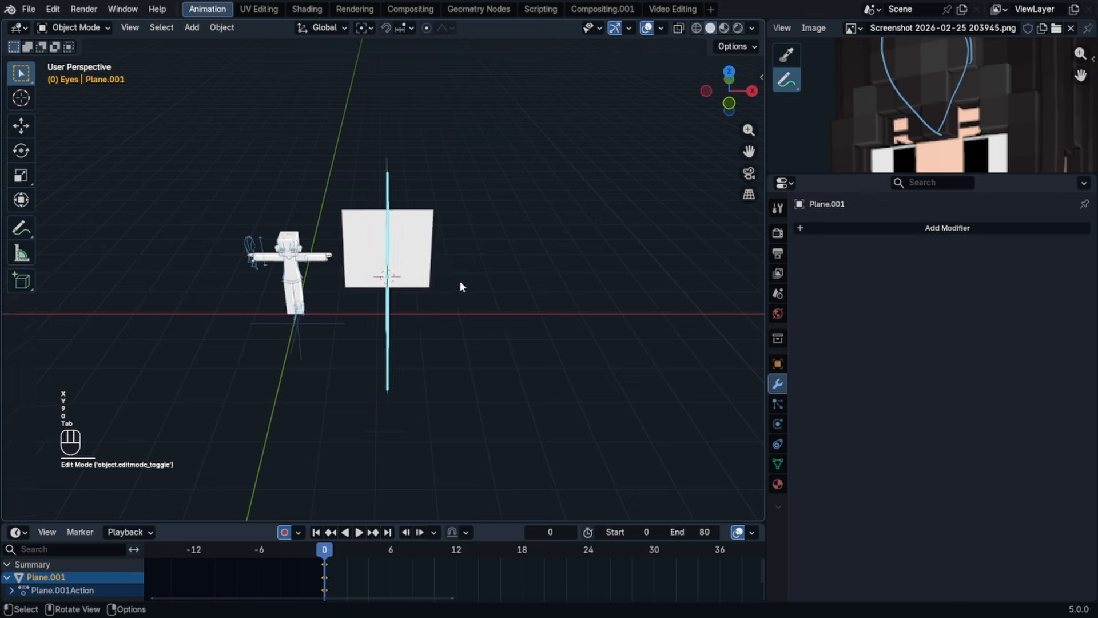
- Move the mirror-object plane sideways away from the original half, spreading the mirrored halves apart, and inspect the arrangement
{"action": "scroll", "coordinate": [459, 283], "scroll_direction": "up", "scroll_amount": 3}
{"action": "middle_click_drag", "start_coordinate": [449, 282], "coordinate": [415, 234]}
{"action": "left_click", "coordinate": [460, 249]}
{"action": "left_click", "coordinate": [407, 252]}
{"action": "key", "text": "g"}
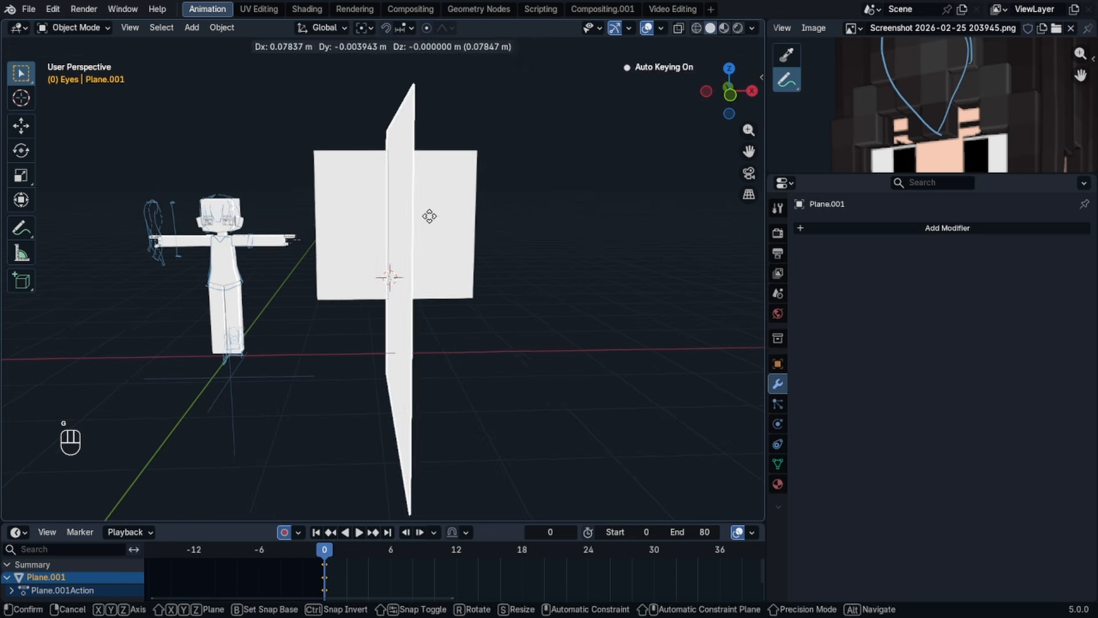
{"action": "left_click", "coordinate": [507, 216]}
{"action": "middle_click_drag", "start_coordinate": [507, 215], "coordinate": [387, 240]}
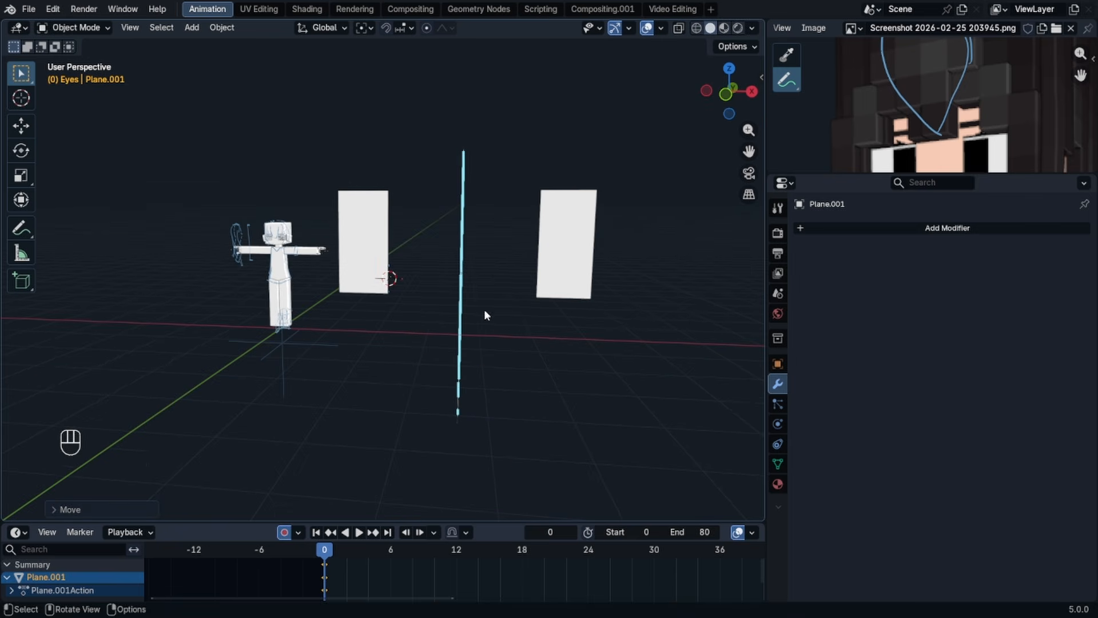
- Delete the mirror-object plane and add a UV sphere at the 3D cursor
{"action": "key", "text": "x"}
{"action": "key", "text": "shift+a"}
{"action": "left_click", "coordinate": [566, 311]}
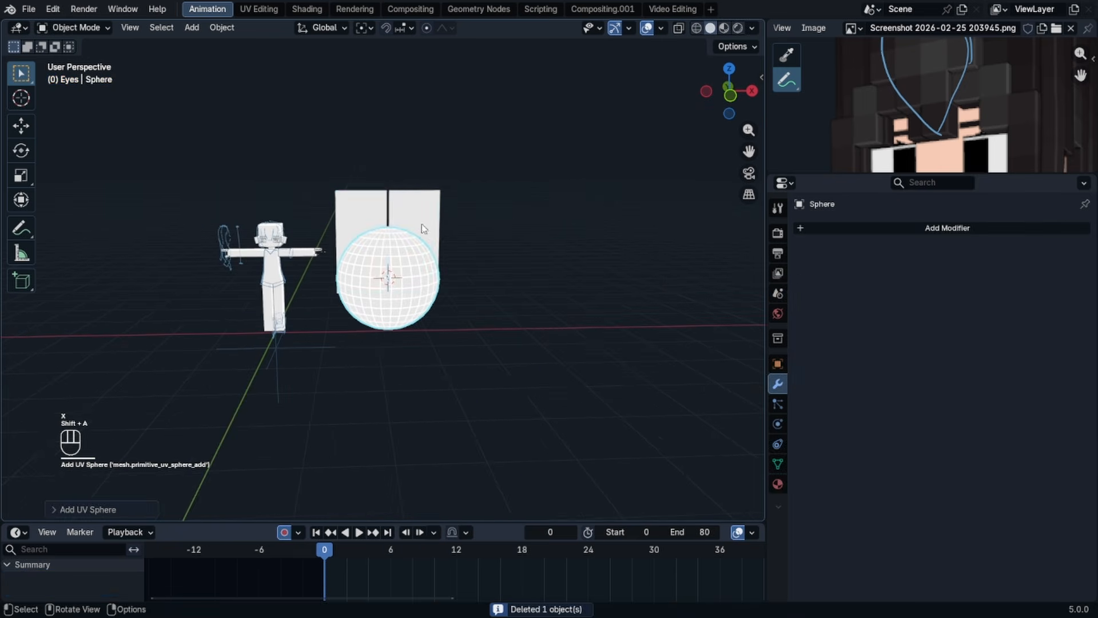
- Set the sphere as the plane's mirror object, move it up and sideways to shift the mirrored half, and delete the sphere
{"action": "left_click", "coordinate": [423, 229]}
{"action": "left_click", "coordinate": [405, 299]}
{"action": "key", "text": "g"}
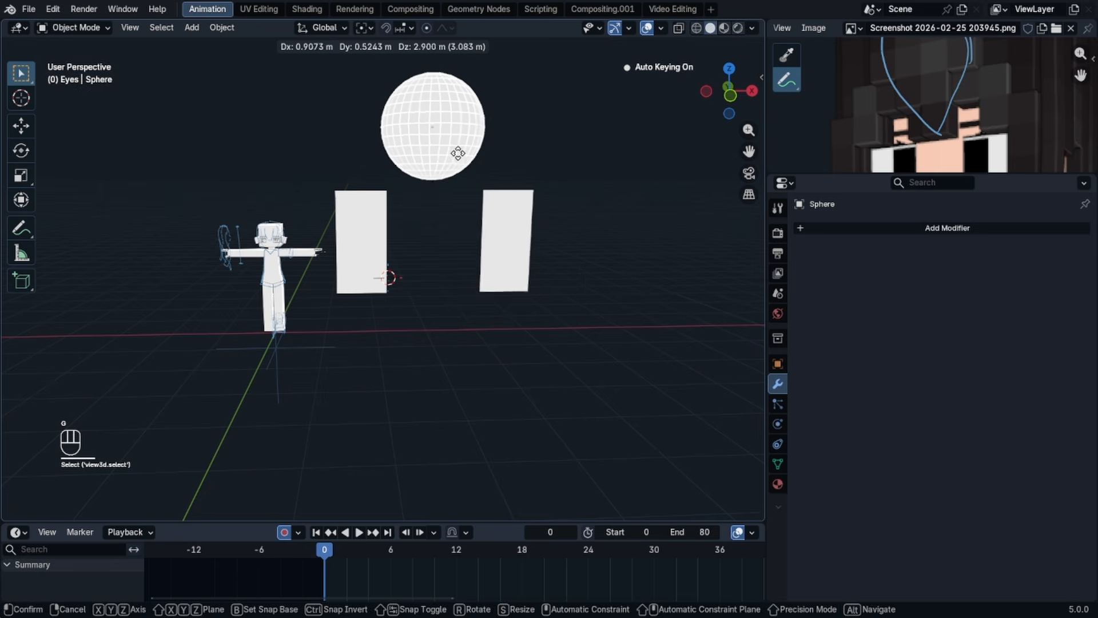
{"action": "left_click", "coordinate": [474, 162]}
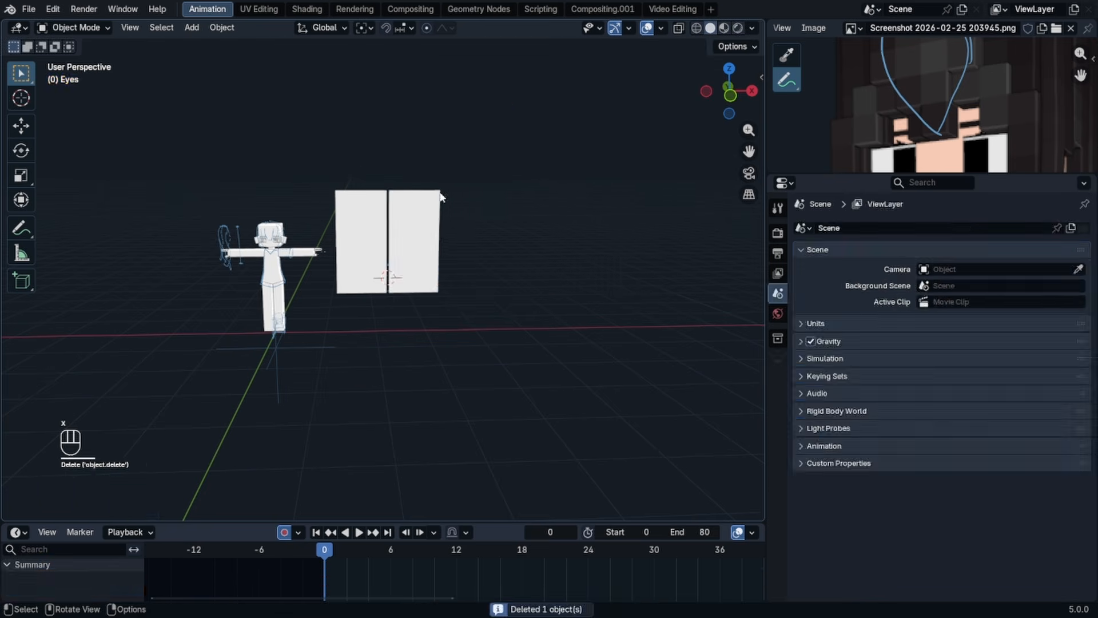
- Clear the mirrored plane's location to bring it back to the character, and start editing its mesh in front view
{"action": "key", "text": "KP_1"}
{"action": "key", "text": "alt+g"}
{"action": "scroll", "coordinate": [233, 297], "scroll_direction": "up", "scroll_amount": 3}
{"action": "middle_click_drag", "start_coordinate": [517, 251], "coordinate": [401, 277], "text": "shift"}
{"action": "key", "text": "Tab"}
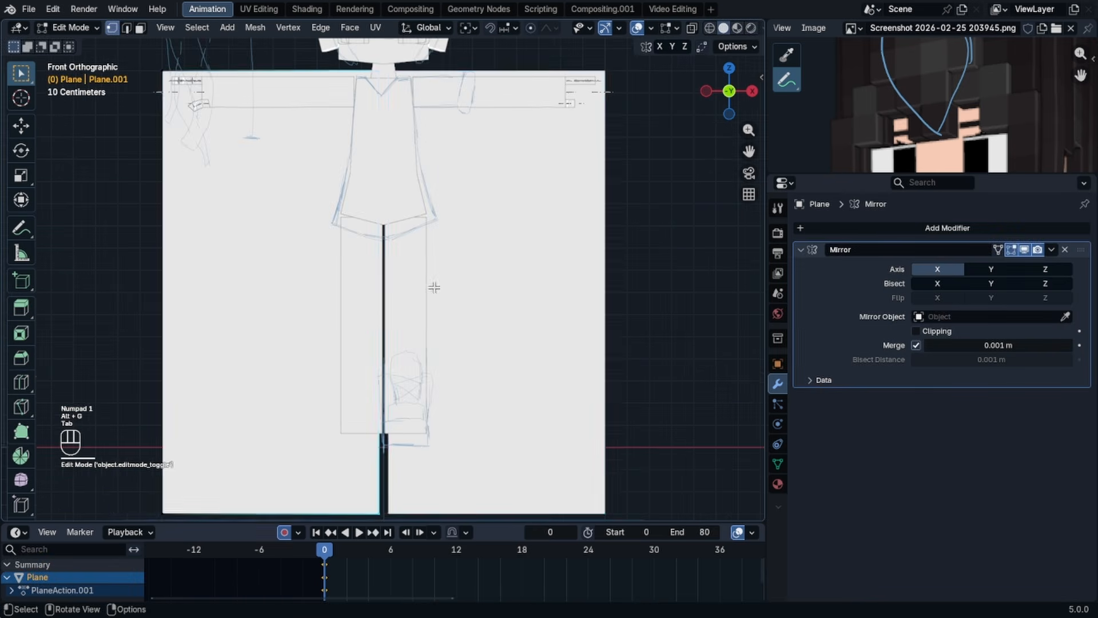
- Lower the plane's inner top vertex slightly along Z below the neck, and leave mesh editing
{"action": "scroll", "coordinate": [279, 252], "scroll_direction": "down", "scroll_amount": 3}
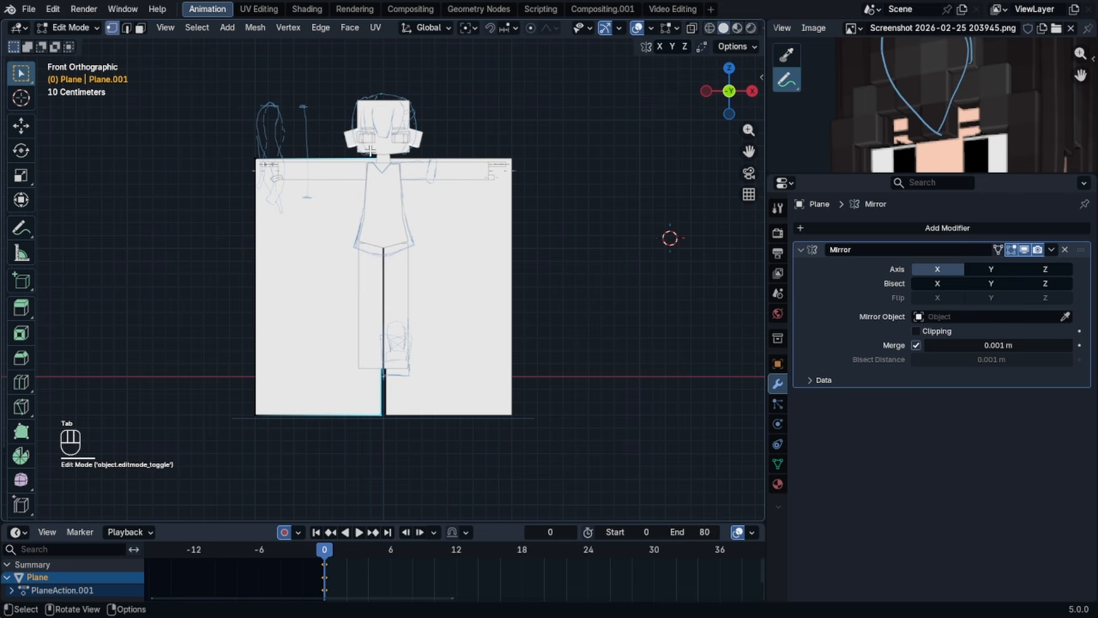
{"action": "scroll", "coordinate": [405, 183], "scroll_direction": "up", "scroll_amount": 3}
{"action": "key", "text": "g"}
{"action": "key", "text": "z"}
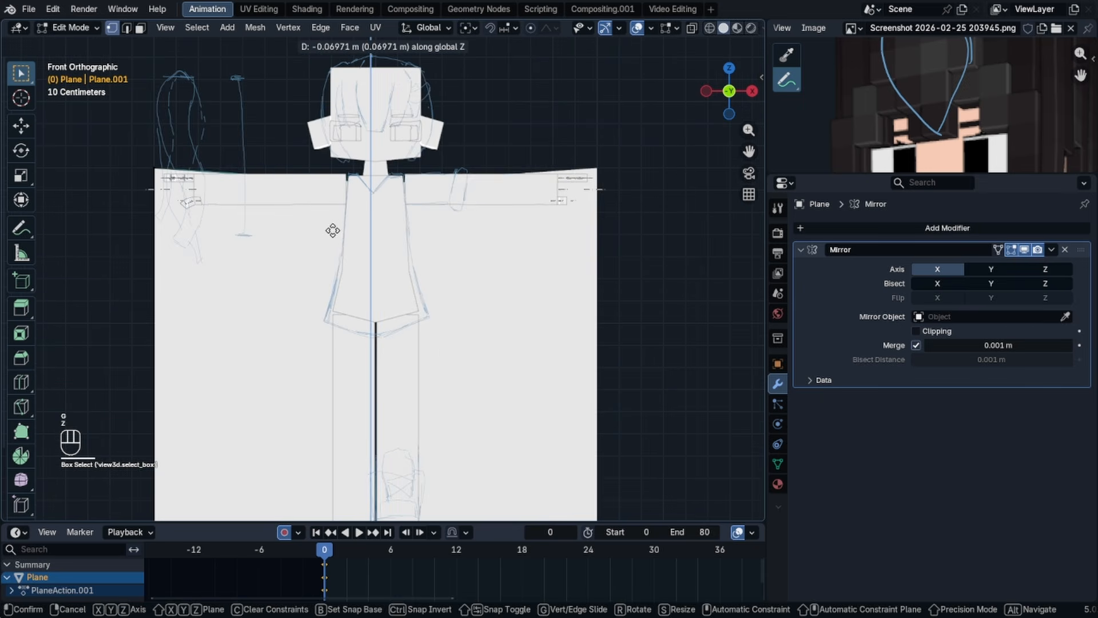
{"action": "left_click", "coordinate": [350, 225]}
{"action": "key", "text": "Tab"}
{"action": "middle_click_drag", "start_coordinate": [475, 197], "coordinate": [403, 217]}
{"action": "key", "text": "g"}
{"action": "key", "text": "y"}
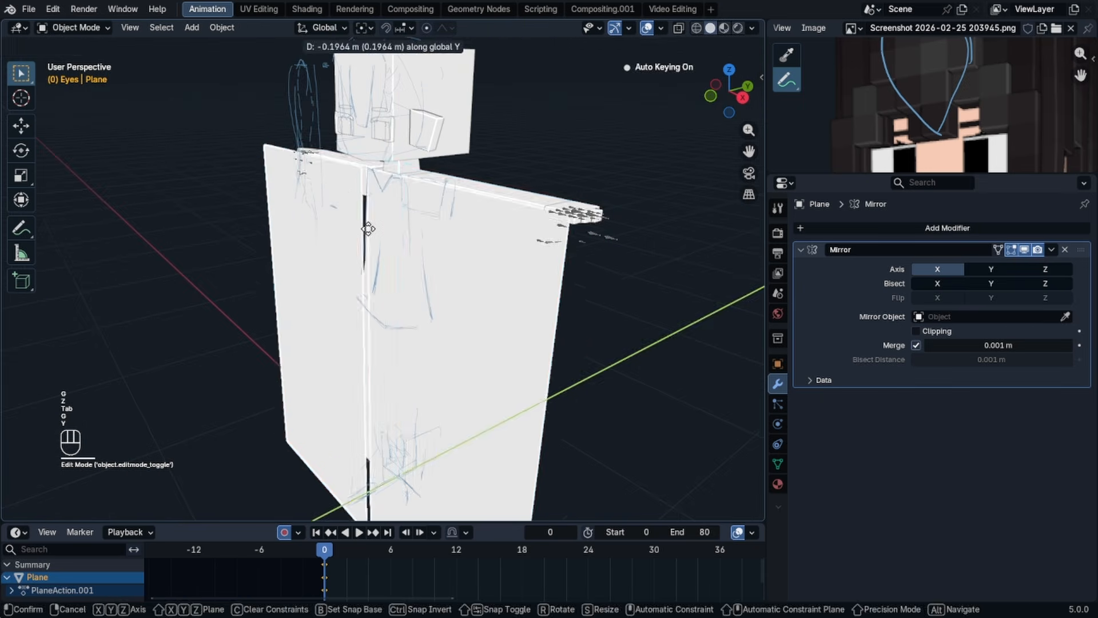
{"action": "right_click", "coordinate": [373, 226]}
{"action": "key", "text": "g"}
{"action": "key", "text": "y"}
{"action": "right_click", "coordinate": [345, 221]}
- Move the plane's entire mesh along Y in mesh editing so that it sits in front of the character
{"action": "key", "text": "Tab"}
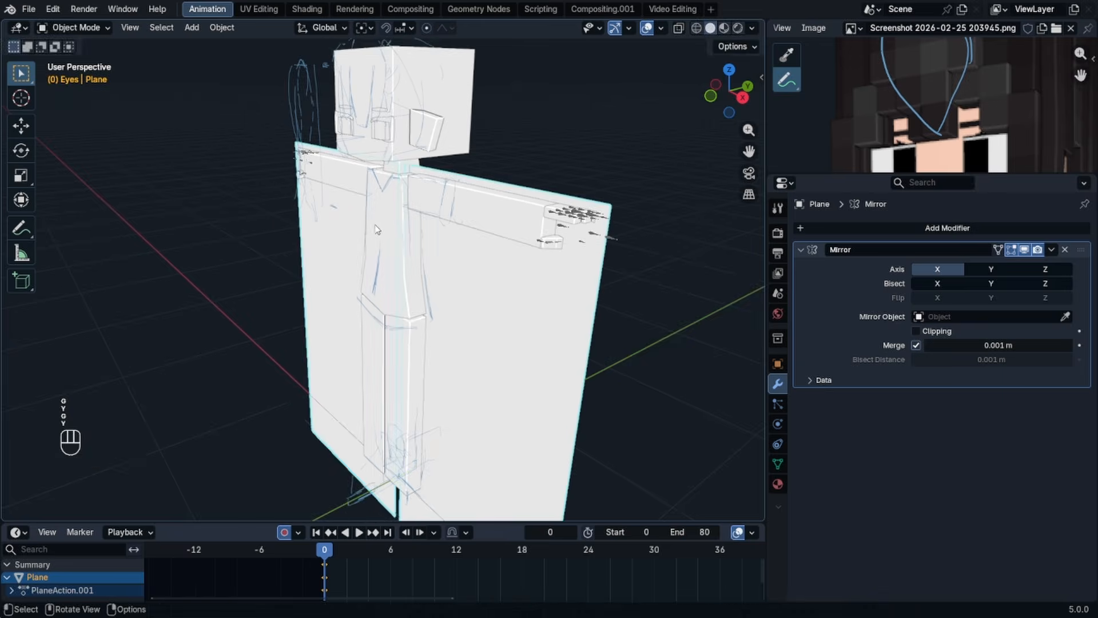
{"action": "key", "text": "a"}
{"action": "key", "text": "g"}
{"action": "key", "text": "y"}
{"action": "left_click", "coordinate": [369, 223]}
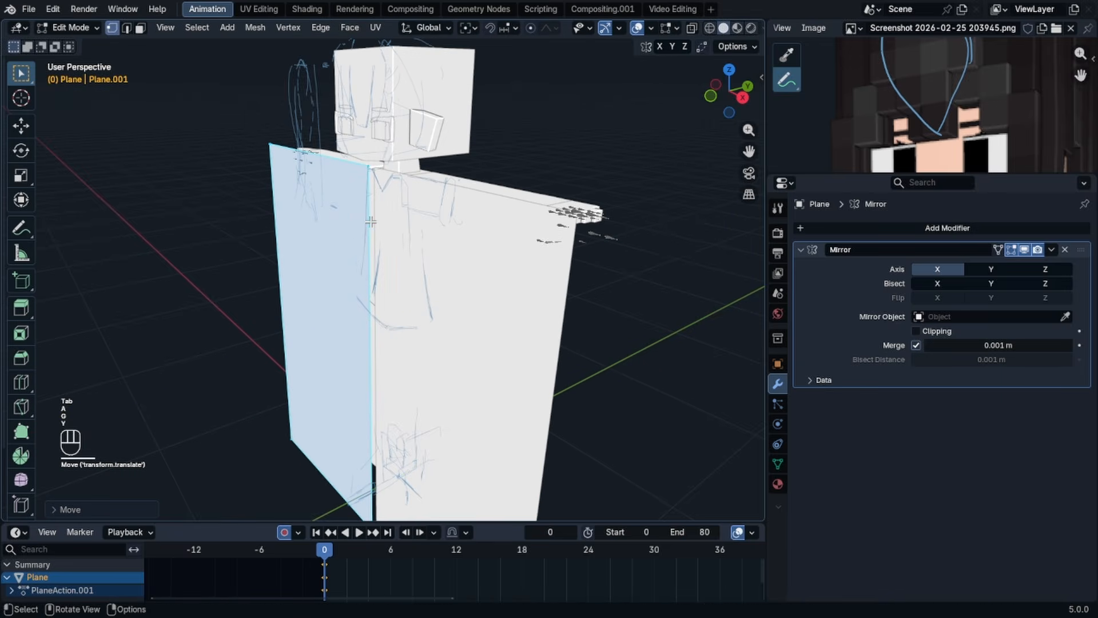
- In front view, move the plane's inner top vertex close to the centre line at the base of the neck
{"action": "key", "text": "KP_1"}
{"action": "left_click", "coordinate": [375, 184]}
{"action": "scroll", "coordinate": [372, 181], "scroll_direction": "up", "scroll_amount": 4}
{"action": "middle_click_drag", "start_coordinate": [371, 181], "coordinate": [358, 263], "text": "shift"}
{"action": "scroll", "coordinate": [366, 171], "scroll_direction": "up", "scroll_amount": 4}
{"action": "middle_click_drag", "start_coordinate": [374, 134], "coordinate": [386, 245], "text": "shift"}
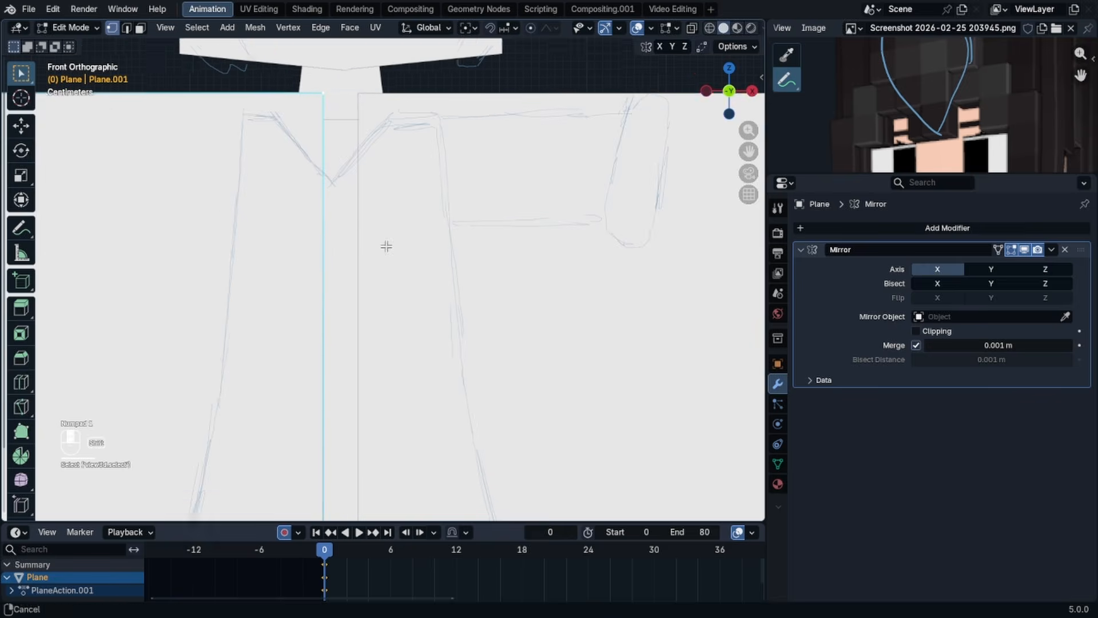
{"action": "key", "text": "g"}
{"action": "left_click", "coordinate": [342, 183]}
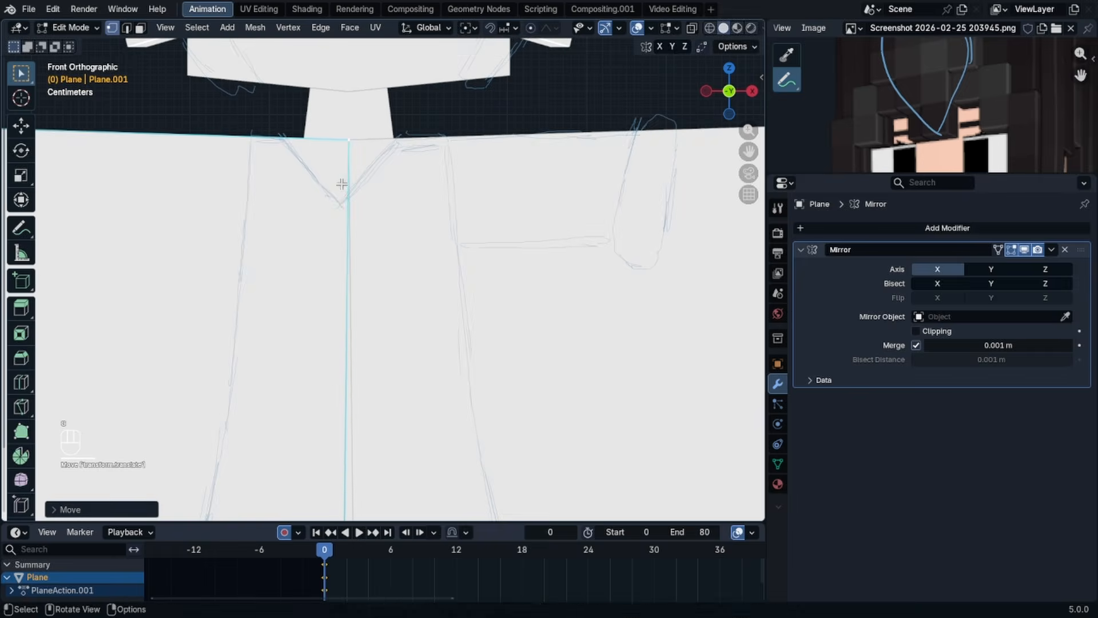
- Move the plane's outer top vertex to the shoulder corner of the shirt sketch
{"action": "scroll", "coordinate": [342, 184], "scroll_direction": "down", "scroll_amount": 5}
{"action": "left_click", "coordinate": [196, 240]}
{"action": "key", "text": "g"}
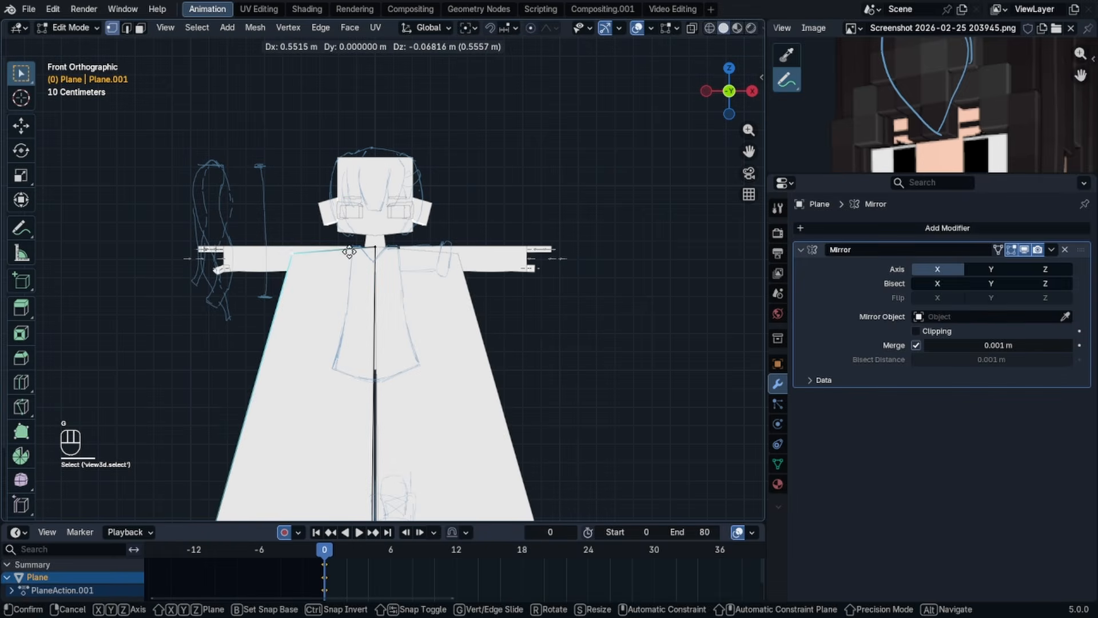
{"action": "left_click", "coordinate": [349, 251]}
- Raise the plane's bottom edge to the shirt sketch's hem and bring its inner vertex to the centre line
{"action": "scroll", "coordinate": [554, 333], "scroll_direction": "down", "scroll_amount": 4}
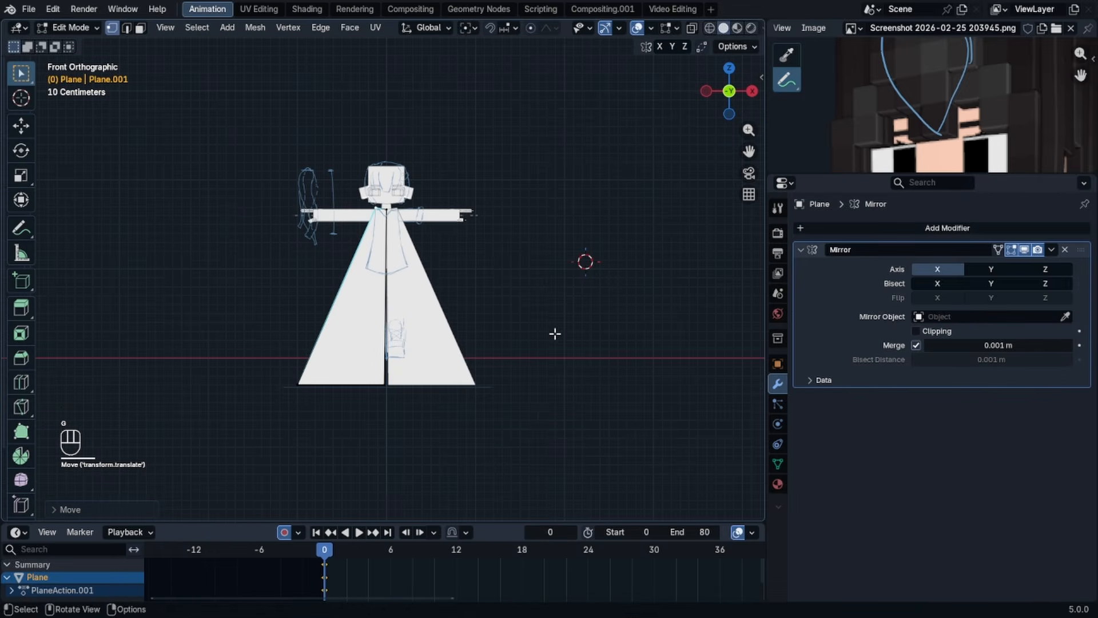
{"action": "left_click_drag", "start_coordinate": [555, 332], "coordinate": [275, 413]}
{"action": "key", "text": "g"}
{"action": "left_click", "coordinate": [378, 232]}
{"action": "scroll", "coordinate": [473, 304], "scroll_direction": "up", "scroll_amount": 8}
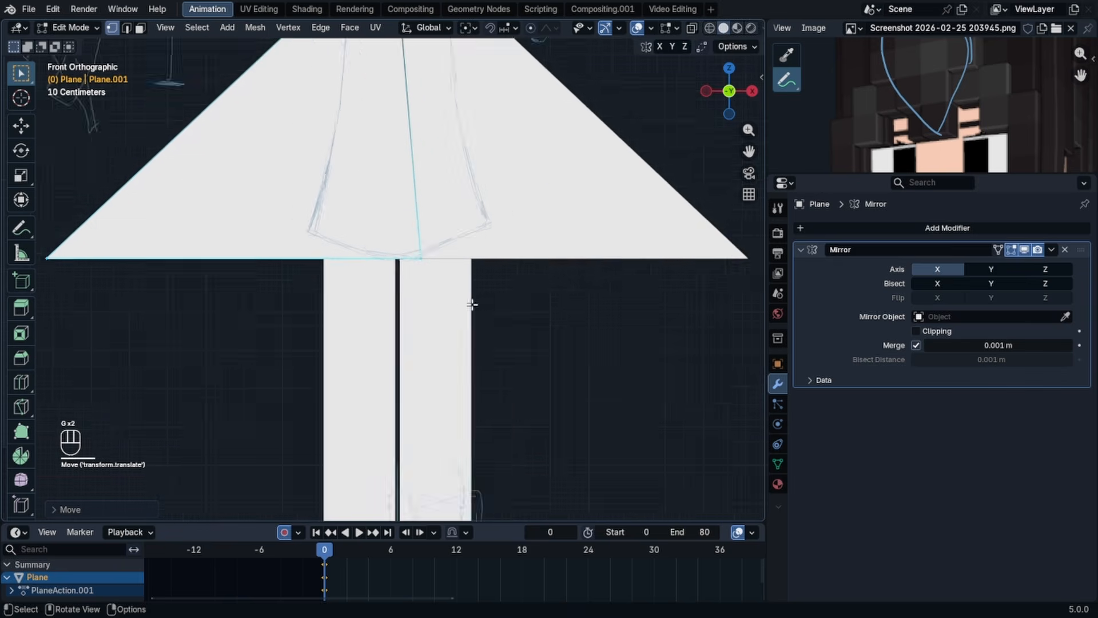
{"action": "scroll", "coordinate": [472, 304], "scroll_direction": "up", "scroll_amount": 2}
{"action": "key", "text": "g"}
{"action": "left_click", "coordinate": [426, 306]}
- Move the plane's outer bottom vertex inward to the hem corner of the shirt sketch
{"action": "scroll", "coordinate": [423, 305], "scroll_direction": "down", "scroll_amount": 5}
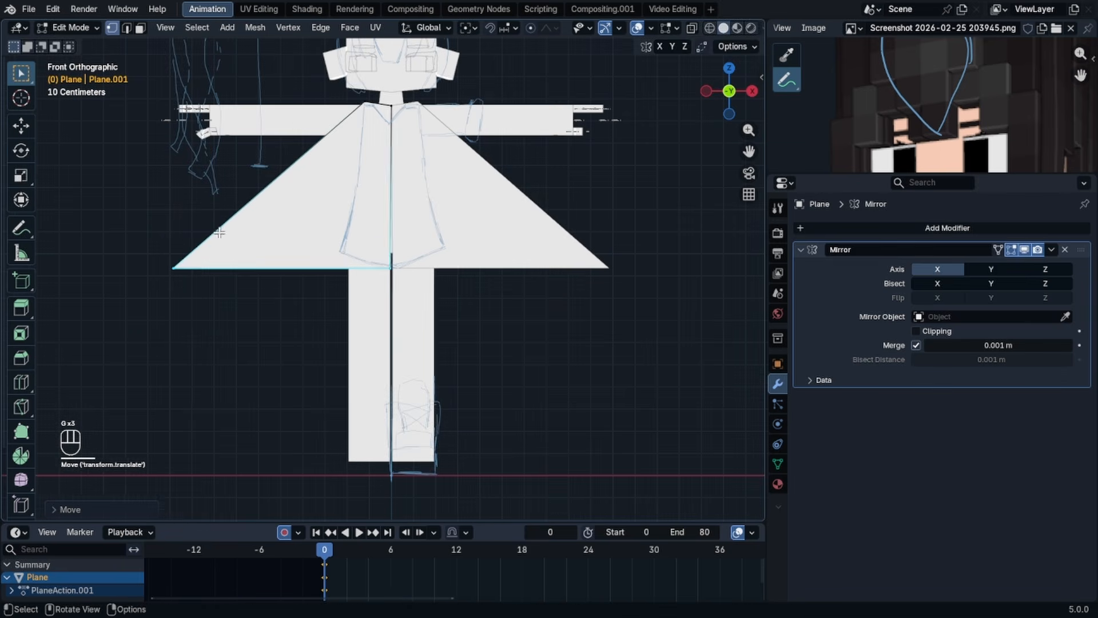
{"action": "left_click_drag", "start_coordinate": [219, 232], "coordinate": [135, 302]}
{"action": "key", "text": "g"}
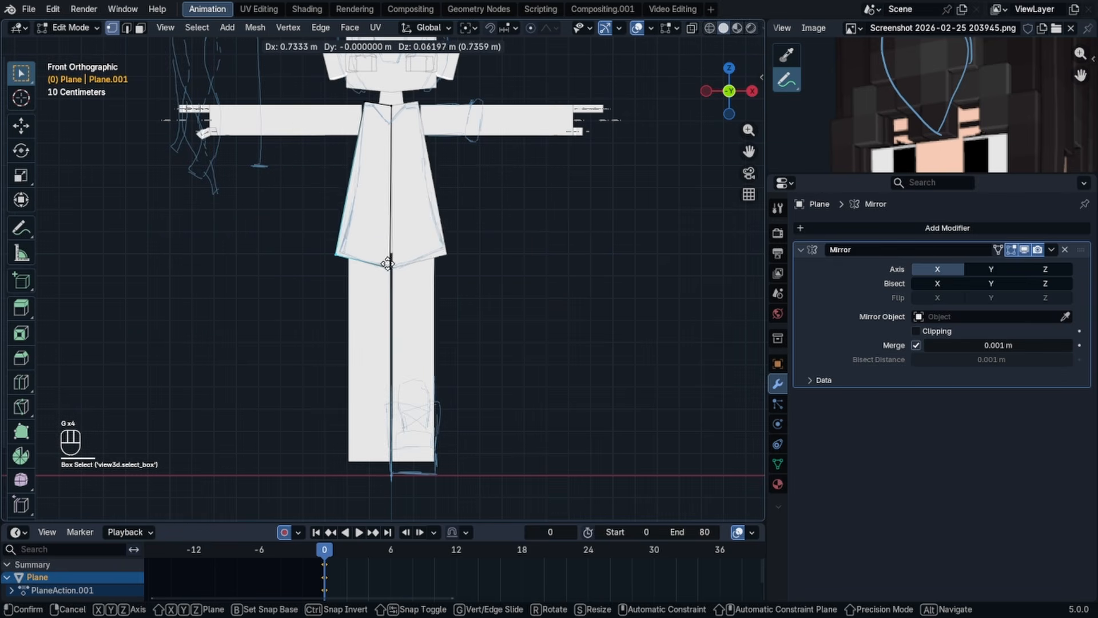
{"action": "left_click", "coordinate": [388, 261]}
- Select the shirt mesh's inner bottom vertex and snap the 3D cursor to the world origin
{"action": "scroll", "coordinate": [387, 260], "scroll_direction": "up", "scroll_amount": 4}
{"action": "scroll", "coordinate": [400, 335], "scroll_direction": "up", "scroll_amount": 3}
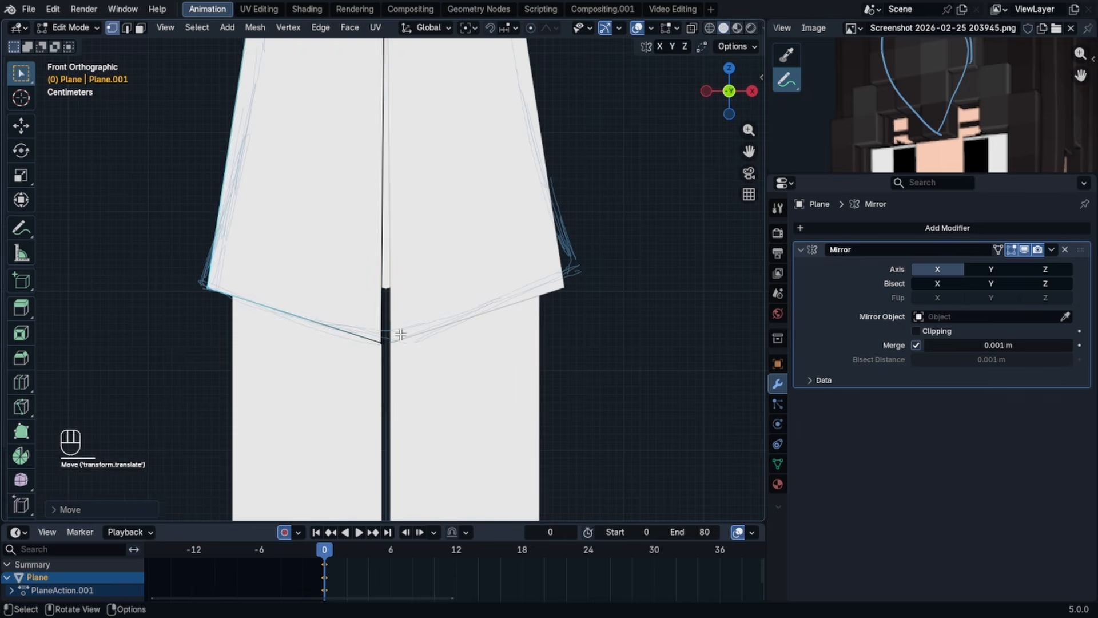
{"action": "left_click", "coordinate": [385, 345]}
{"action": "scroll", "coordinate": [395, 320], "scroll_direction": "down", "scroll_amount": 8}
{"action": "scroll", "coordinate": [440, 277], "scroll_direction": "up", "scroll_amount": 2}
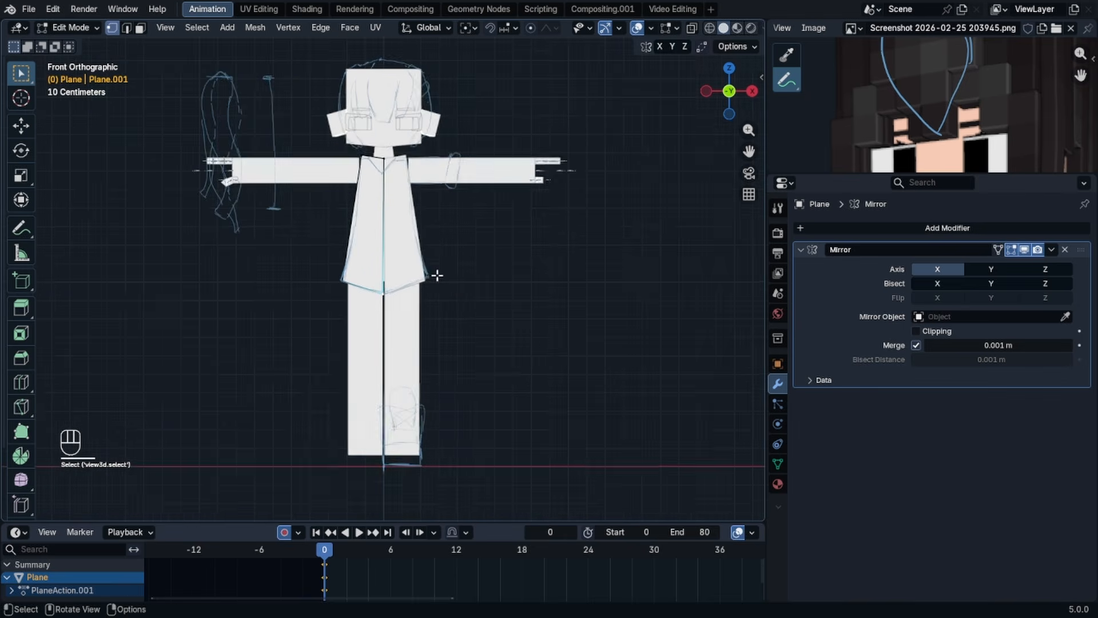
{"action": "scroll", "coordinate": [437, 276], "scroll_direction": "up", "scroll_amount": 3}
{"action": "scroll", "coordinate": [345, 437], "scroll_direction": "down", "scroll_amount": 4}
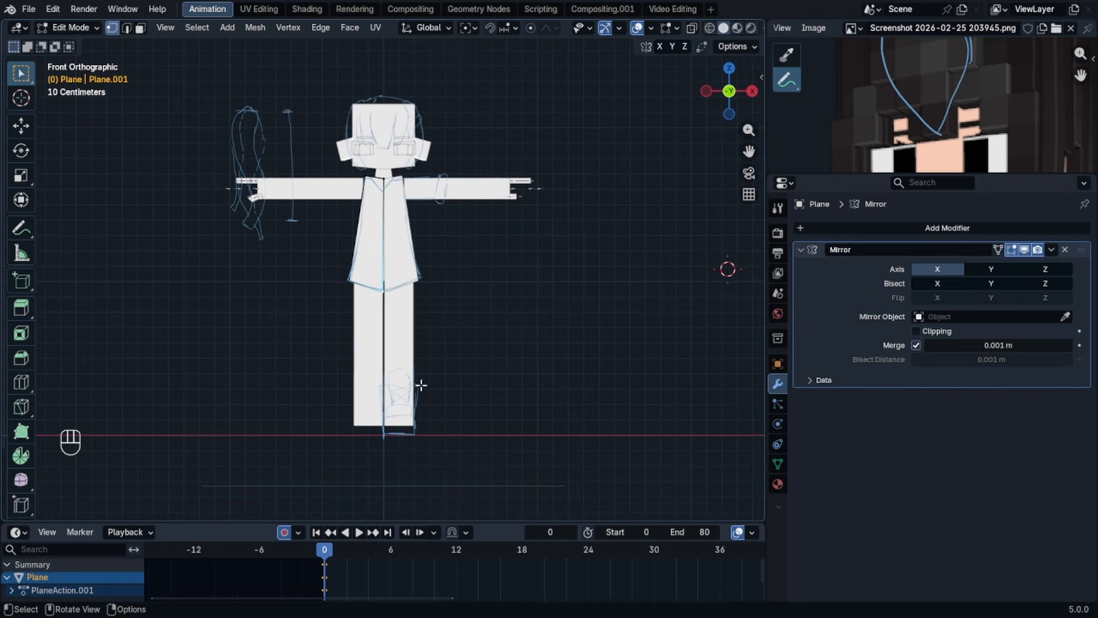
{"action": "key", "text": "shift+s"}
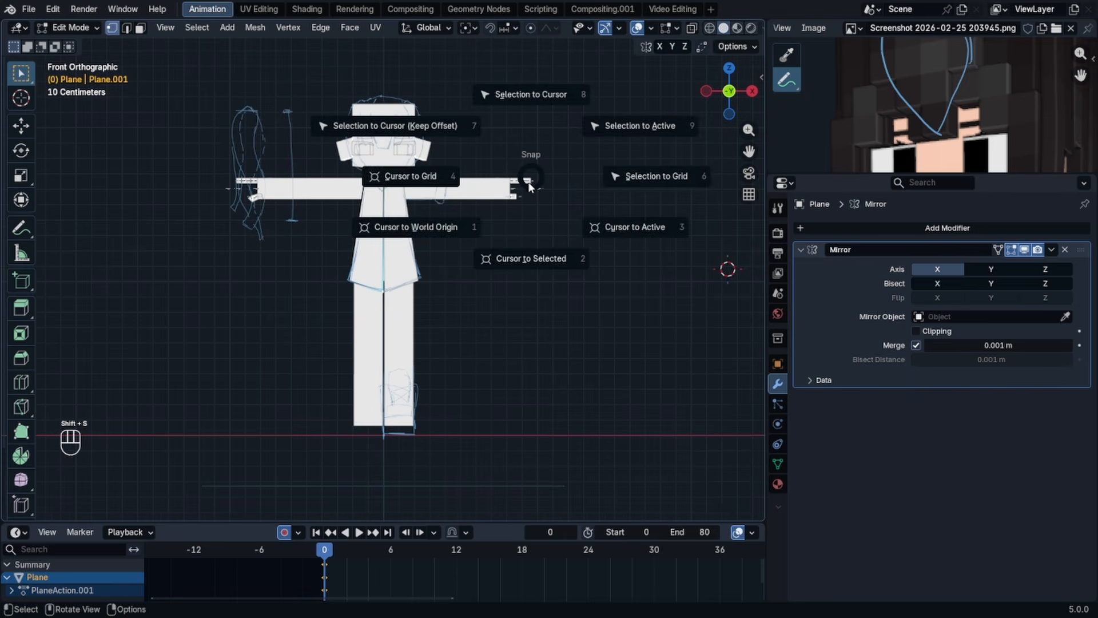
{"action": "left_click", "coordinate": [458, 230]}
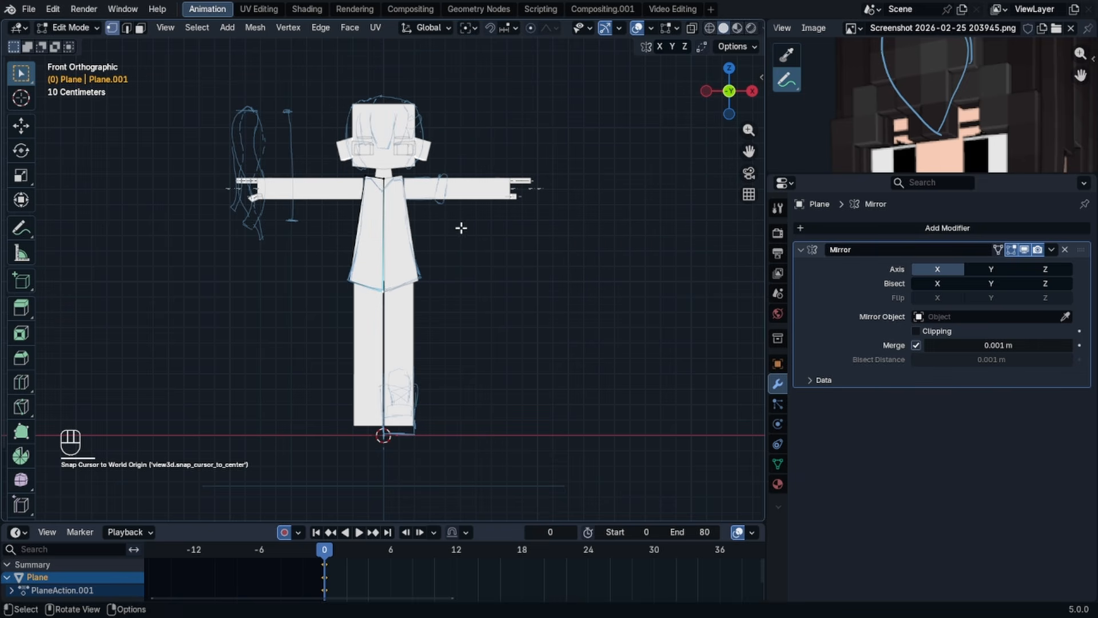
- Add the inner top vertex to the selection and set the transform pivot point to 3D Cursor
{"action": "scroll", "coordinate": [397, 203], "scroll_direction": "up", "scroll_amount": 3}
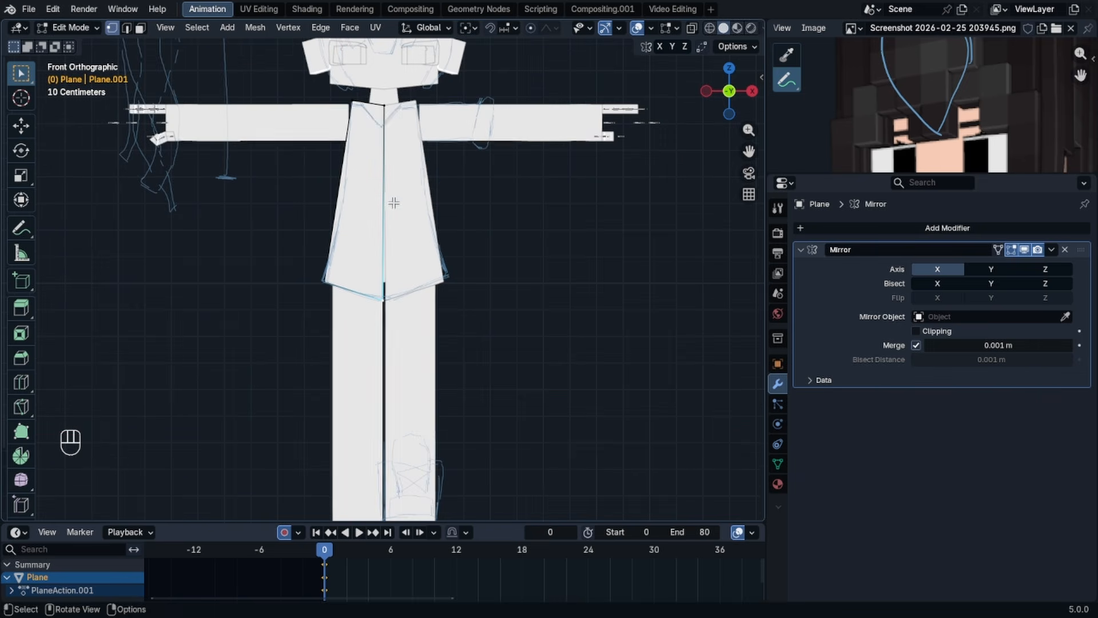
{"action": "left_click", "coordinate": [387, 111], "text": "shift"}
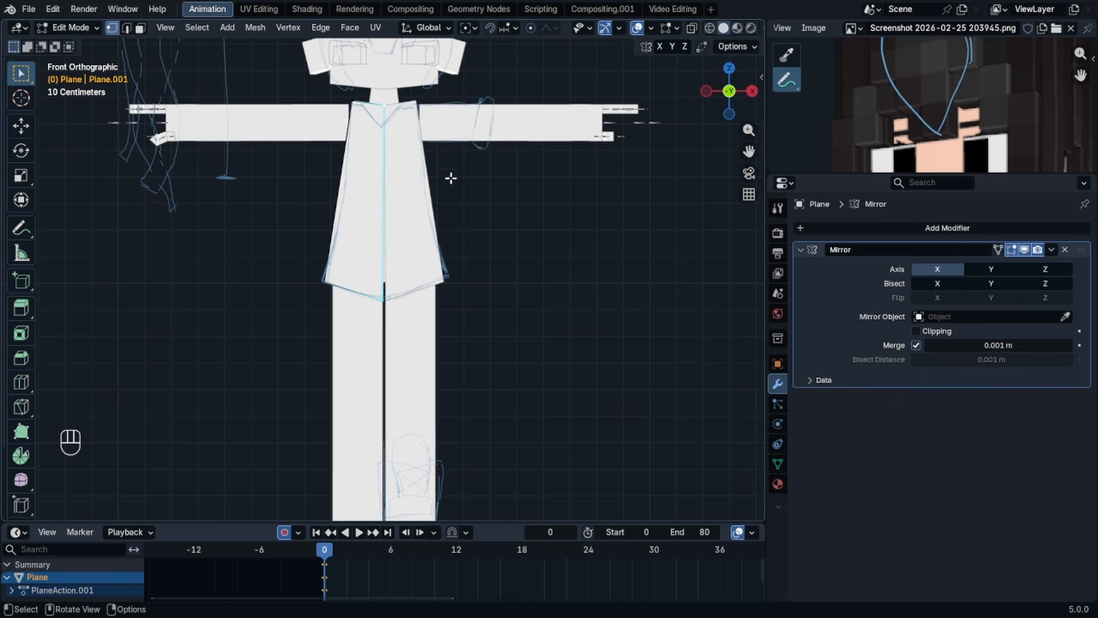
{"action": "key", "text": "d"}
{"action": "key", "text": "d"}
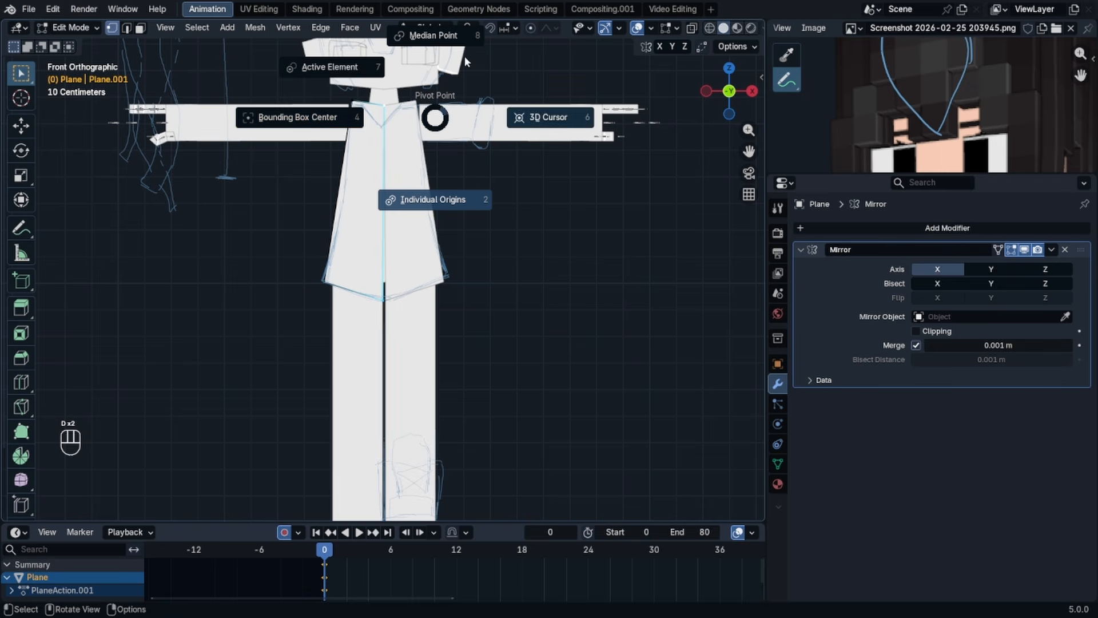
{"action": "left_click", "coordinate": [537, 118]}
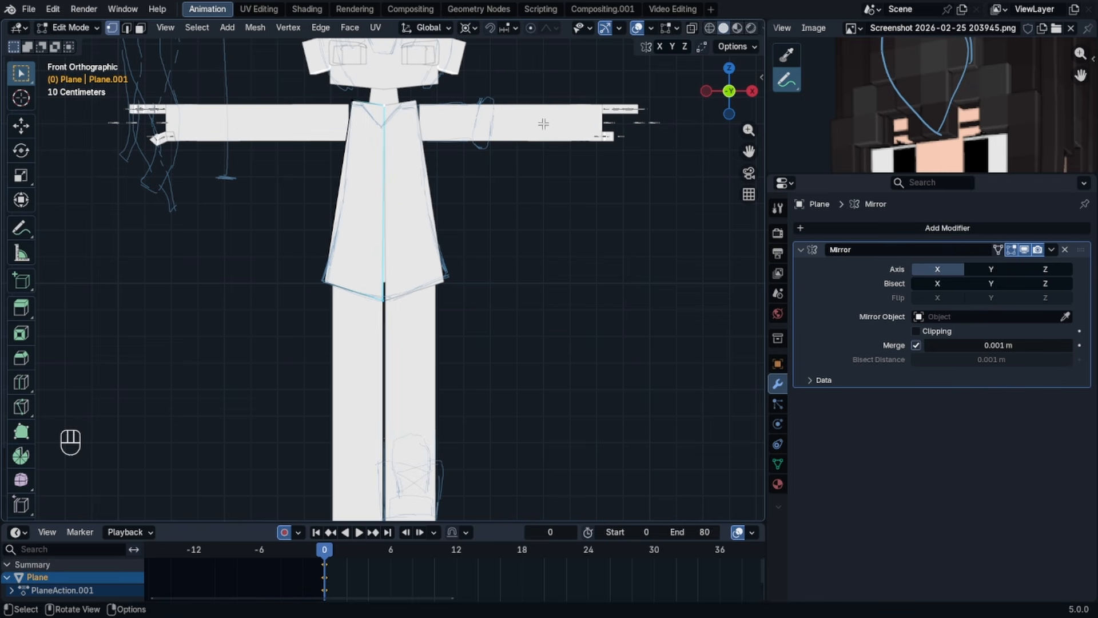
{"action": "key", "text": "d"}
{"action": "key", "text": "d"}
{"action": "left_click", "coordinate": [512, 124]}
{"action": "left_click", "coordinate": [472, 29]}
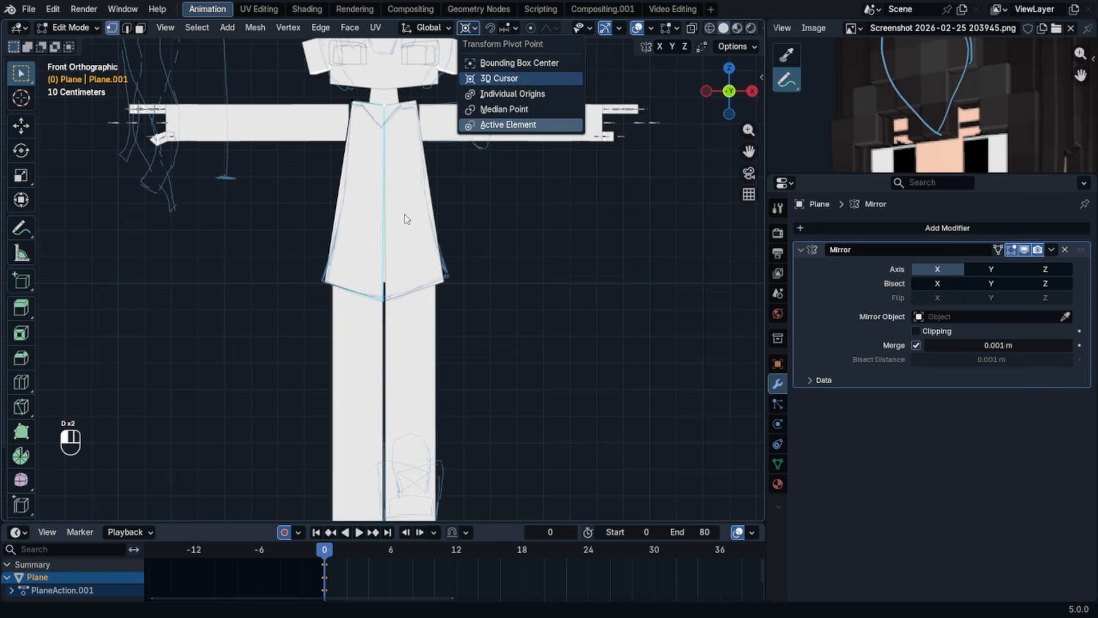
- Scale the selected inner vertices to 0 along X about the 3D cursor to align them on the centre line
{"action": "scroll", "coordinate": [429, 274], "scroll_direction": "down", "scroll_amount": 5}
{"action": "middle_click_drag", "start_coordinate": [428, 359], "coordinate": [431, 304], "text": "shift"}
{"action": "scroll", "coordinate": [430, 306], "scroll_direction": "up", "scroll_amount": 3}
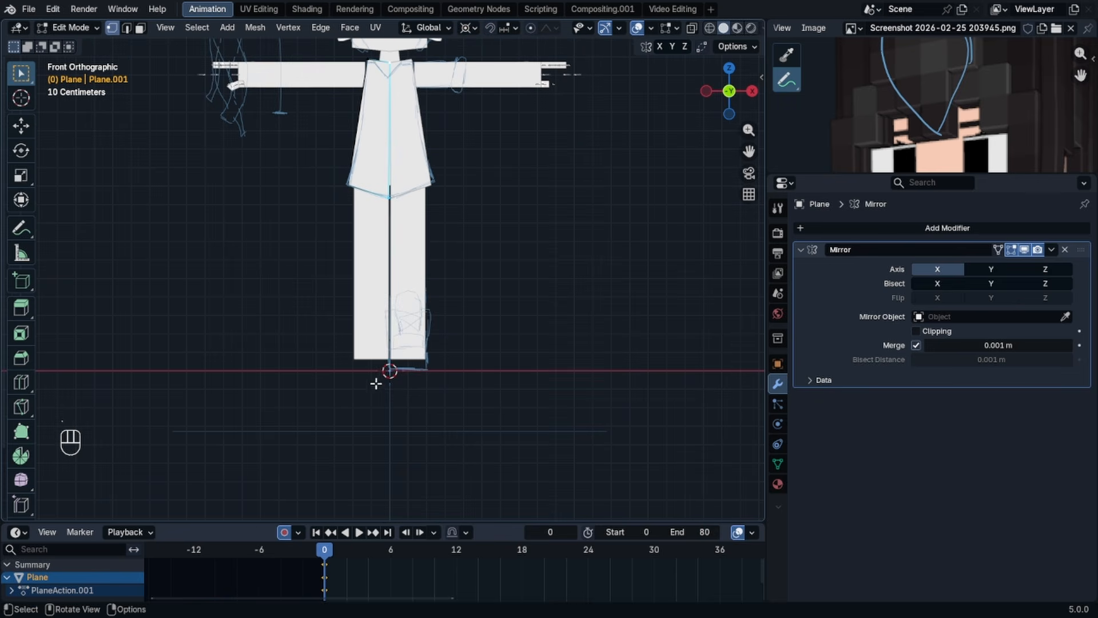
{"action": "scroll", "coordinate": [464, 283], "scroll_direction": "up", "scroll_amount": 2}
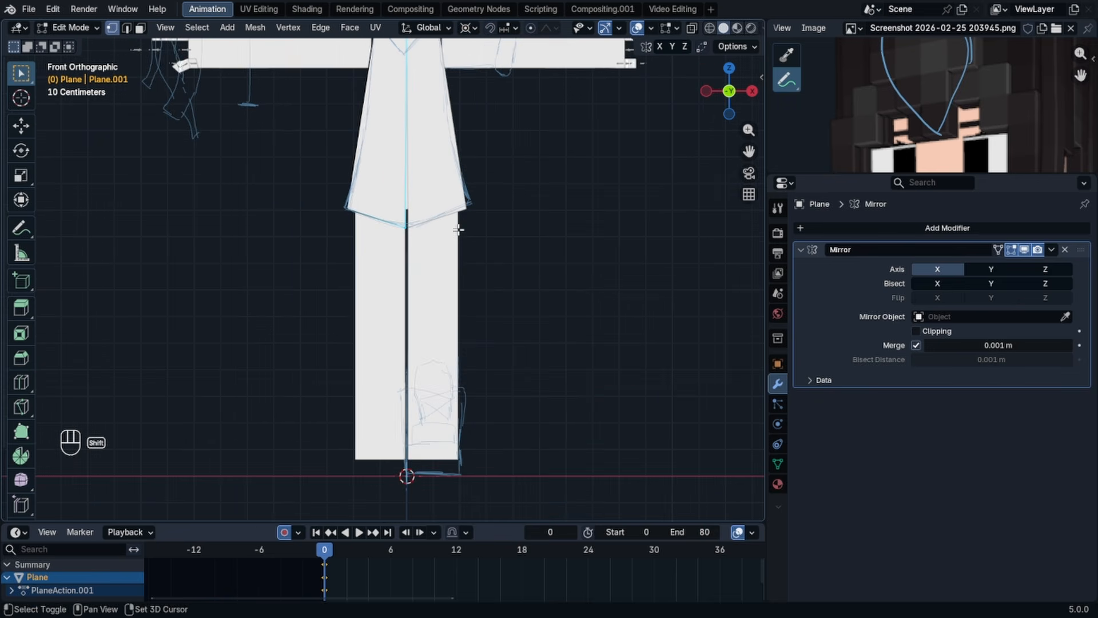
{"action": "scroll", "coordinate": [458, 229], "scroll_direction": "up", "scroll_amount": 3, "text": "shift"}
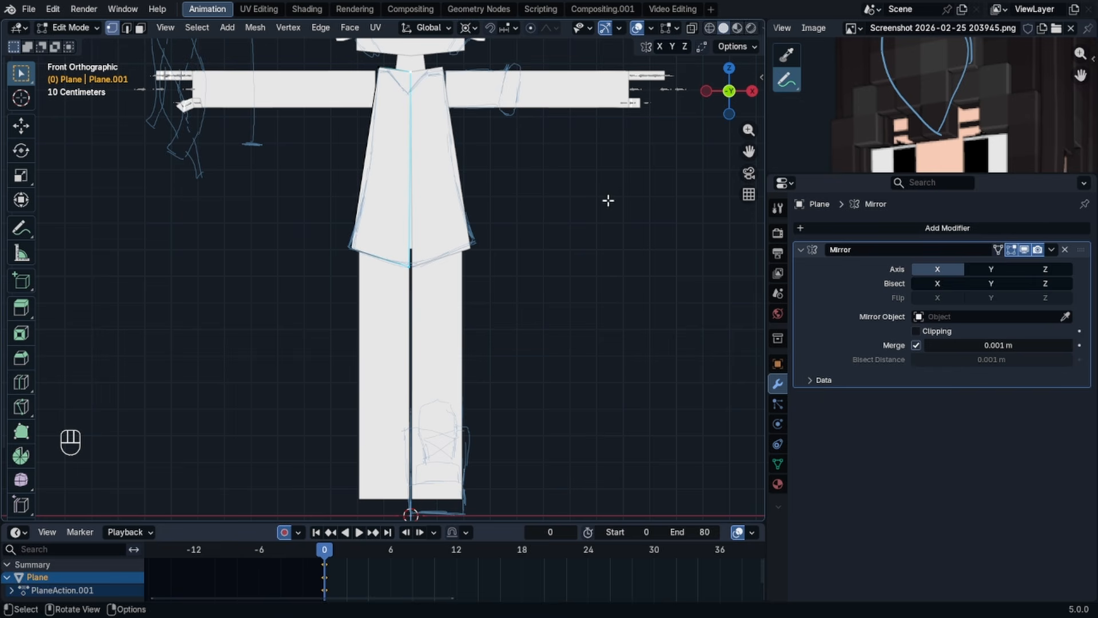
{"action": "key", "text": "s"}
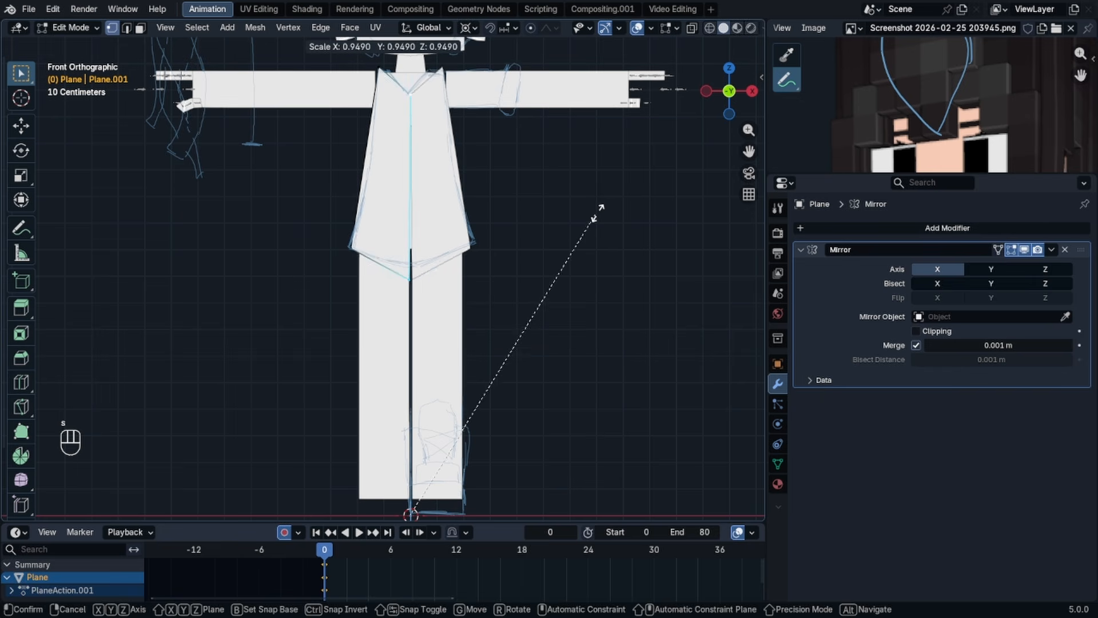
{"action": "key", "text": "x"}
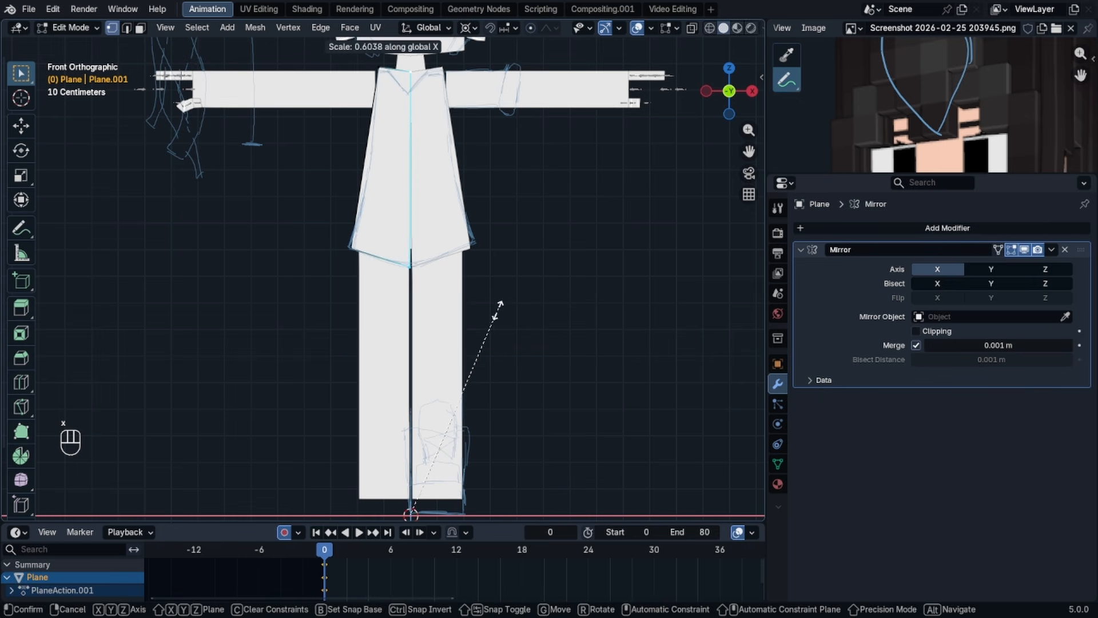
{"action": "left_click", "coordinate": [499, 272]}
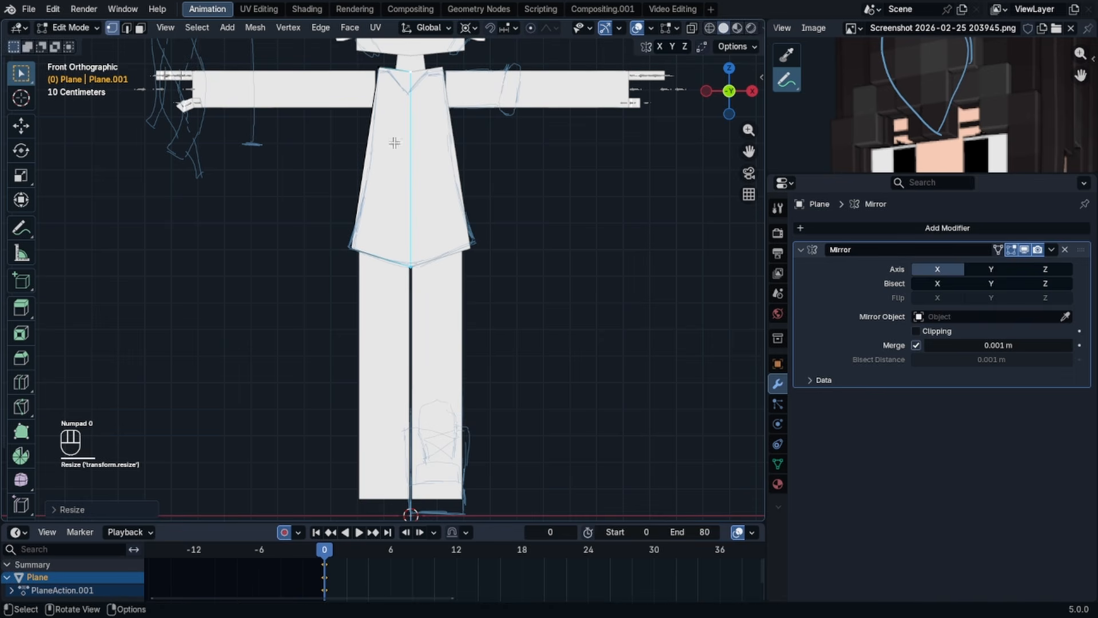
- Add a single horizontal loop cut across the middle of the shirt half
{"action": "scroll", "coordinate": [440, 302], "scroll_direction": "down", "scroll_amount": 3}
{"action": "scroll", "coordinate": [391, 191], "scroll_direction": "up", "scroll_amount": 7}
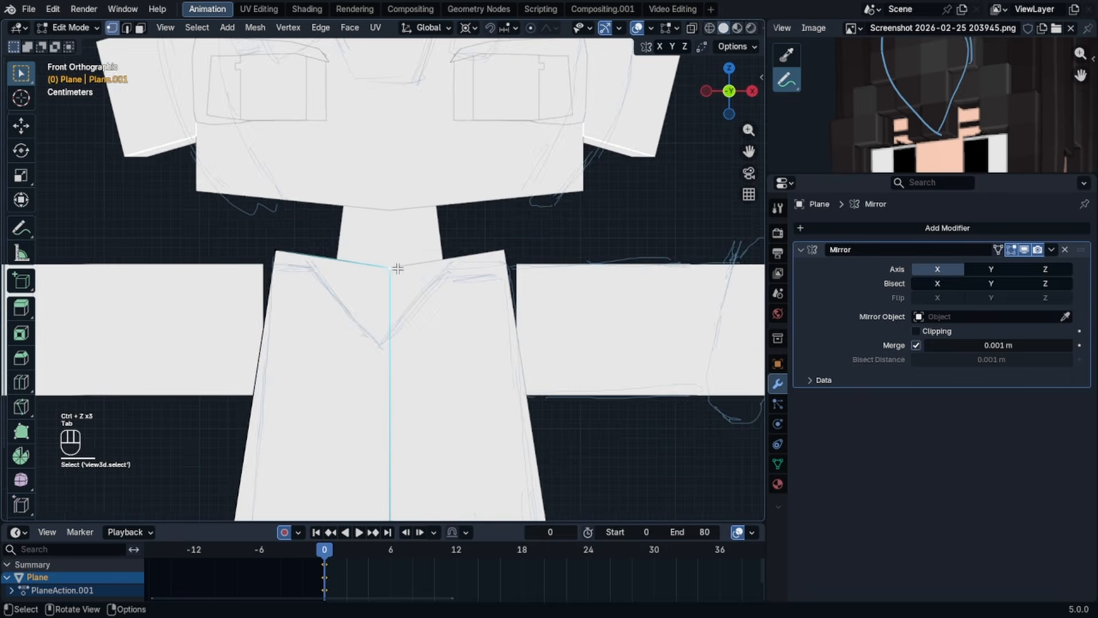
{"action": "scroll", "coordinate": [400, 268], "scroll_direction": "down", "scroll_amount": 4}
{"action": "scroll", "coordinate": [435, 288], "scroll_direction": "up", "scroll_amount": 4}
{"action": "scroll", "coordinate": [465, 310], "scroll_direction": "down", "scroll_amount": 4}
{"action": "scroll", "coordinate": [465, 310], "scroll_direction": "down", "scroll_amount": 3}
{"action": "middle_click_drag", "start_coordinate": [449, 307], "coordinate": [443, 260], "text": "shift"}
{"action": "scroll", "coordinate": [394, 256], "scroll_direction": "up", "scroll_amount": 4}
{"action": "middle_click_drag", "start_coordinate": [274, 372], "coordinate": [265, 286], "text": "shift"}
{"action": "key", "text": "ctrl+r"}
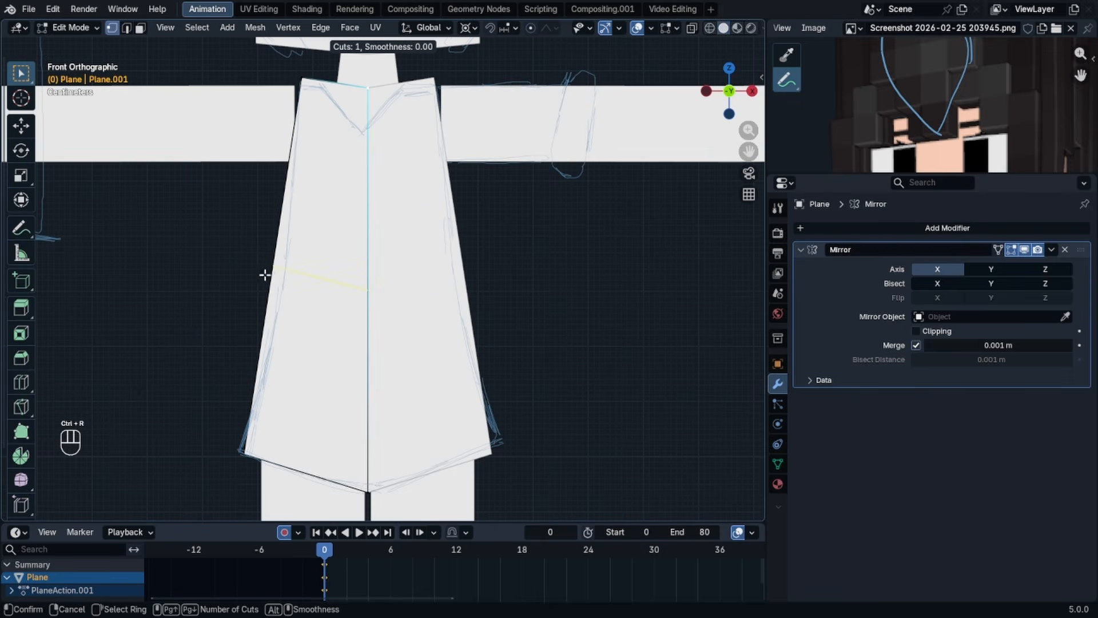
{"action": "left_click", "coordinate": [267, 280]}
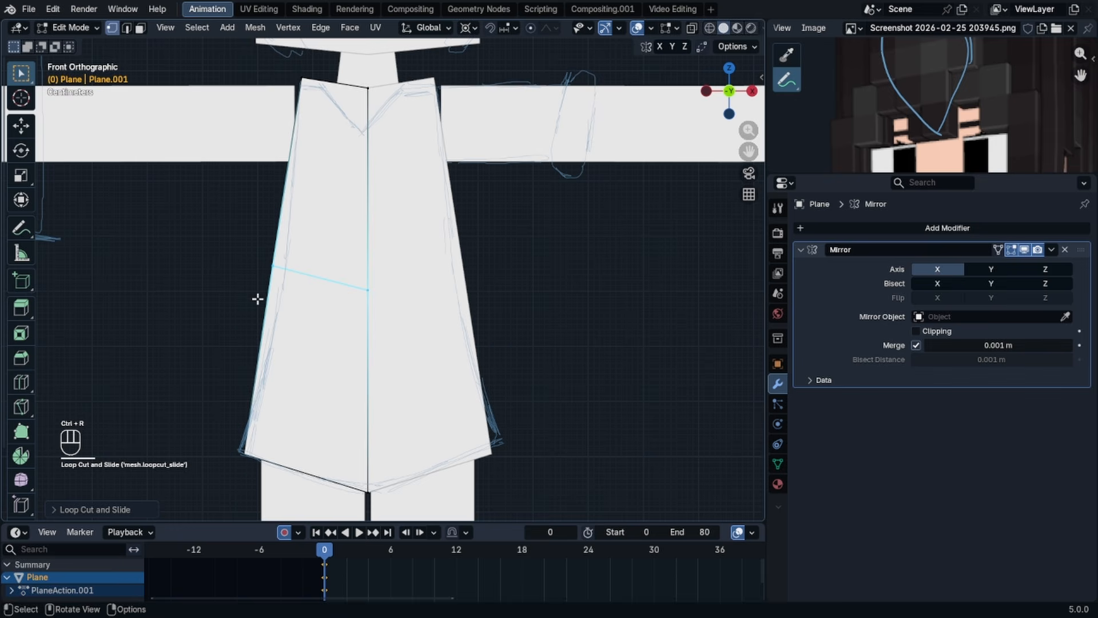
{"action": "key", "text": "ctrl+r"}
{"action": "right_click", "coordinate": [251, 319]}
- Move the new loop's outer vertex inward to the waist of the shirt sketch
{"action": "left_click", "coordinate": [274, 273]}
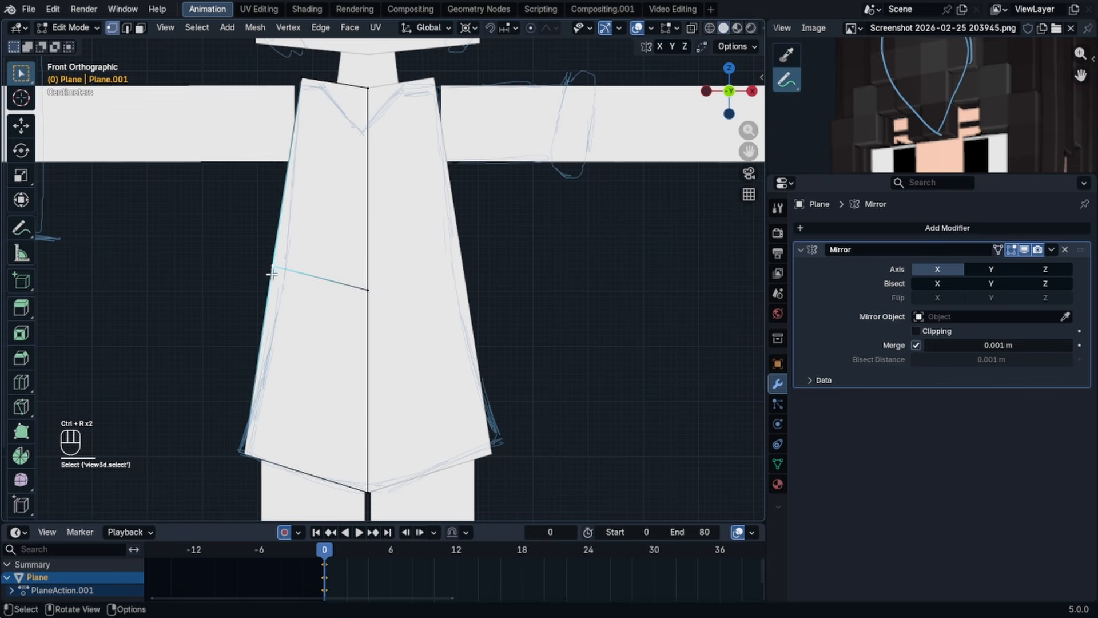
{"action": "scroll", "coordinate": [272, 275], "scroll_direction": "up", "scroll_amount": 2}
{"action": "key", "text": "g"}
{"action": "left_click", "coordinate": [392, 336]}
{"action": "middle_click_drag", "start_coordinate": [392, 336], "coordinate": [414, 215], "text": "shift"}
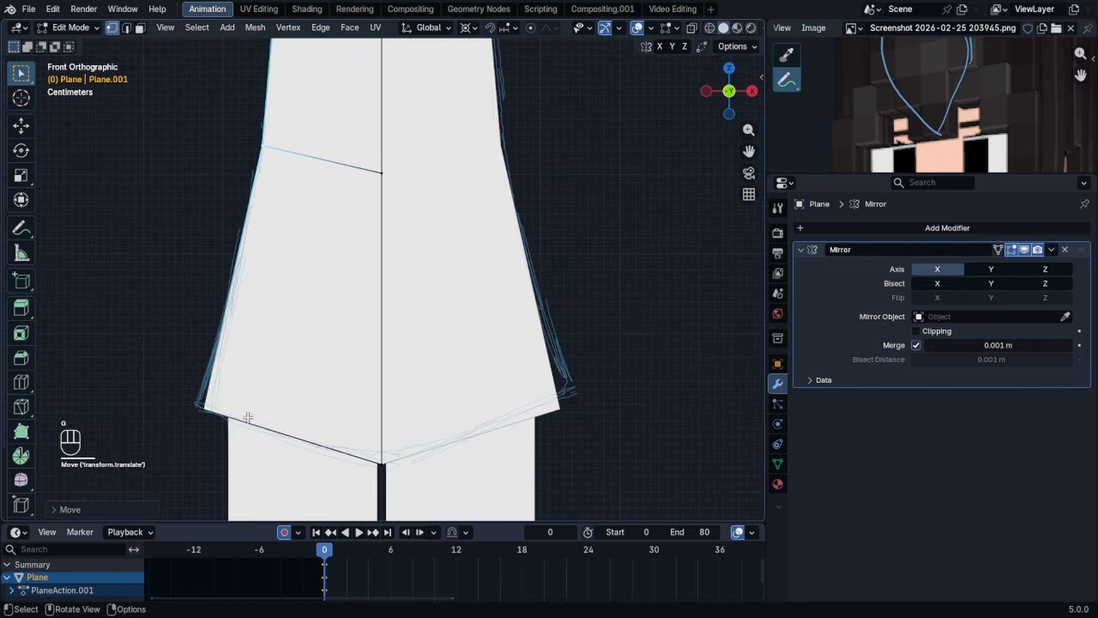
- Move the outer bottom vertex outward to the sketched hem corner and fine-tune the waist loop's outer vertex
{"action": "left_click", "coordinate": [201, 407]}
{"action": "key", "text": "g"}
{"action": "left_click", "coordinate": [187, 387]}
{"action": "scroll", "coordinate": [307, 366], "scroll_direction": "down", "scroll_amount": 4}
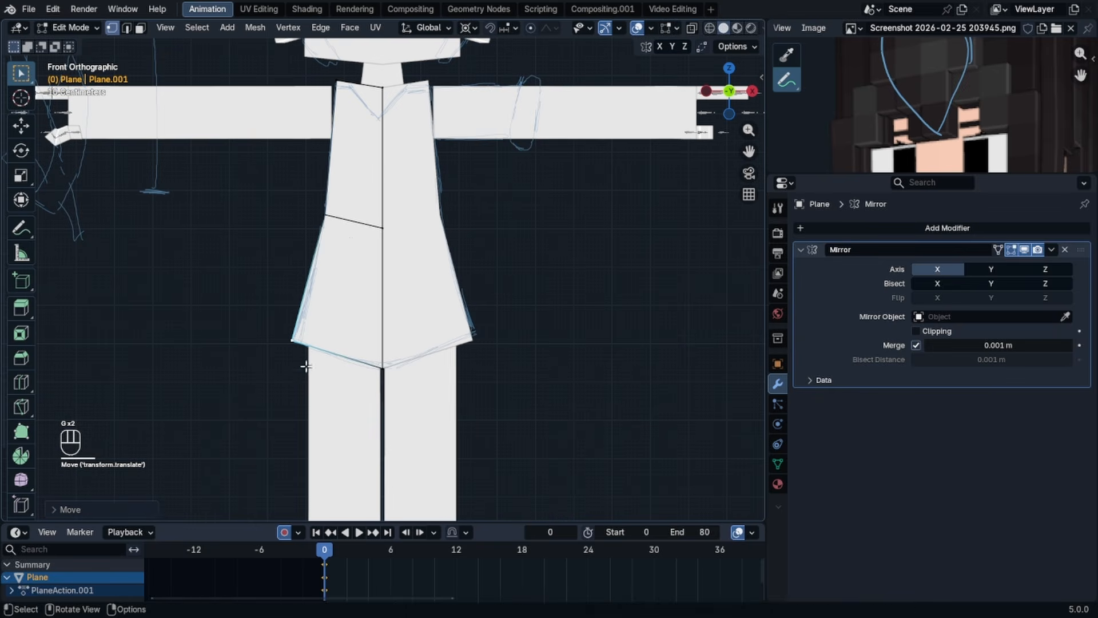
{"action": "left_click", "coordinate": [316, 218]}
{"action": "key", "text": "g"}
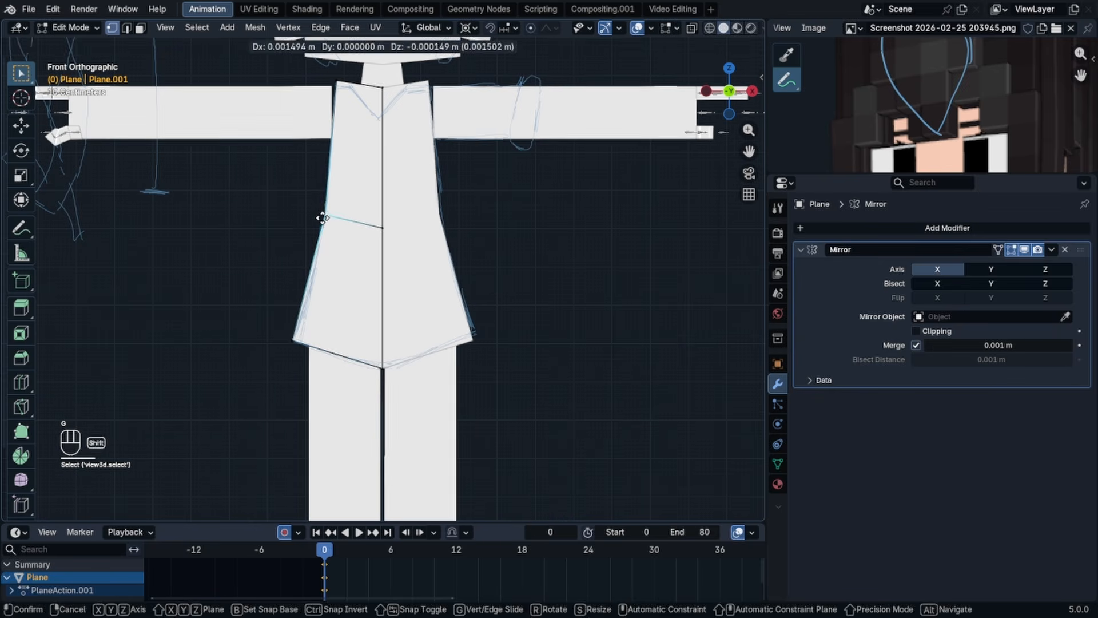
{"action": "left_click", "coordinate": [317, 216]}
- Add a loop cut across the shirt above the waist and slide it up to chest level
{"action": "scroll", "coordinate": [331, 126], "scroll_direction": "up", "scroll_amount": 2}
{"action": "key", "text": "ctrl+r"}
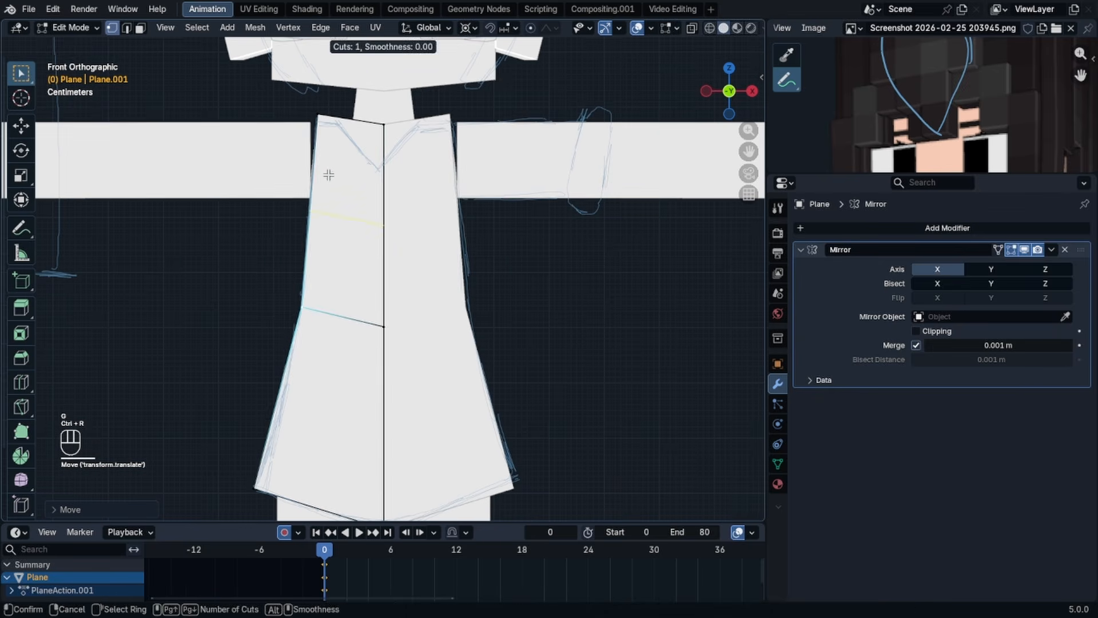
{"action": "left_click", "coordinate": [332, 180]}
{"action": "key", "text": "g"}
{"action": "key", "text": "g"}
{"action": "left_click", "coordinate": [340, 145]}
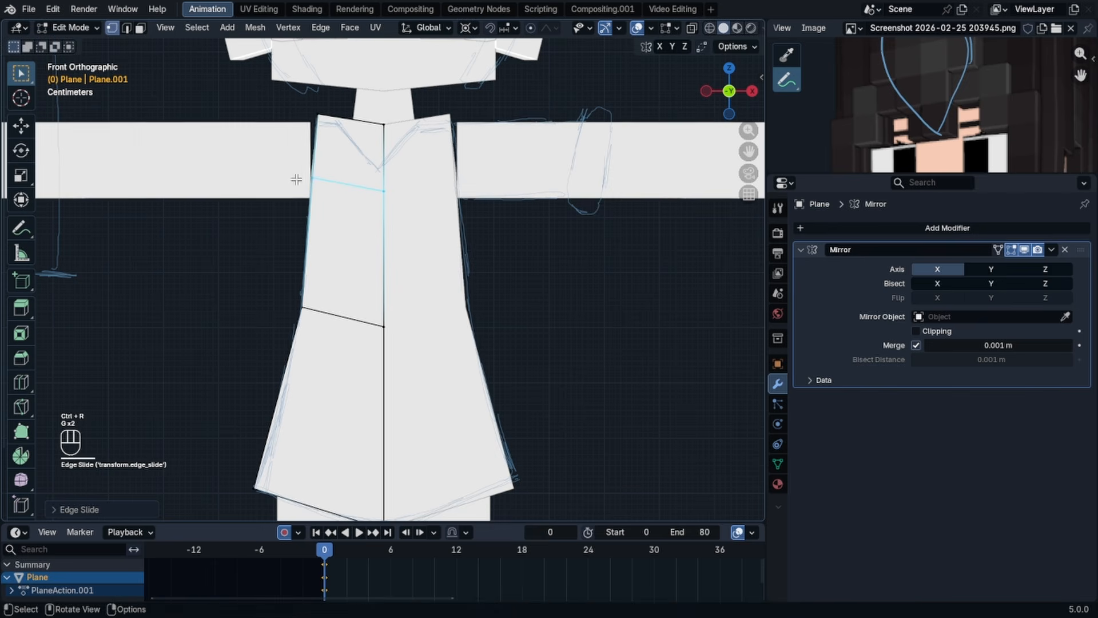
- Move the shirt's outer top vertex outward and slightly down to the shoulder corner
{"action": "left_click", "coordinate": [313, 117]}
{"action": "key", "text": "g"}
{"action": "left_click", "coordinate": [263, 125]}
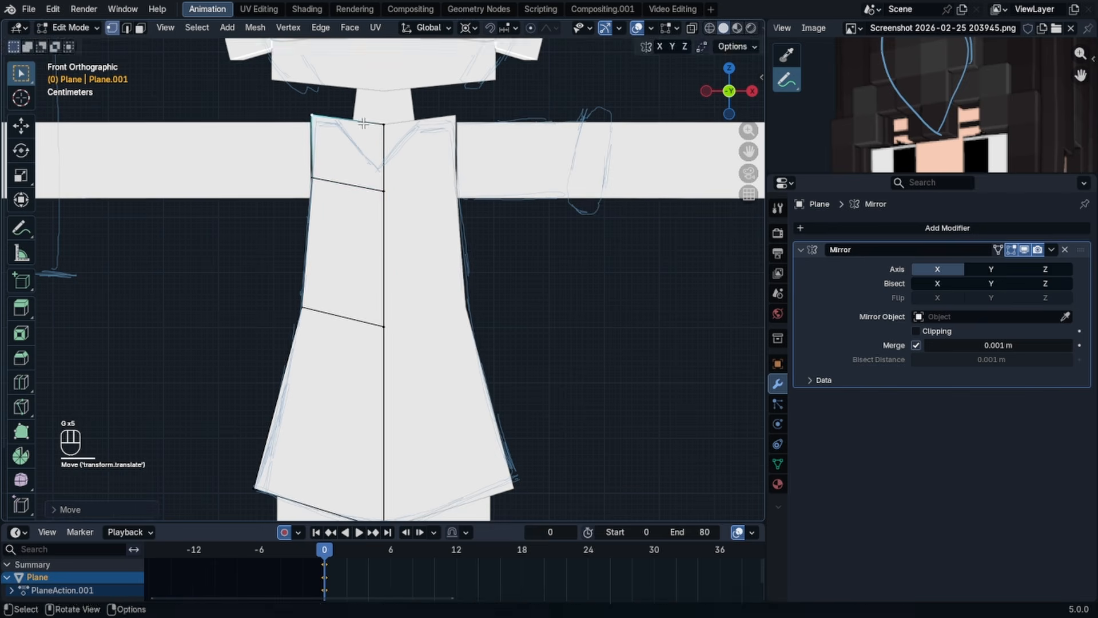
{"action": "key", "text": "g"}
{"action": "left_click", "coordinate": [314, 123]}
{"action": "key", "text": "g"}
{"action": "left_click", "coordinate": [319, 163]}
- Adjust the chest loop's outer vertex and add another loop cut between the chest and waist loops
{"action": "left_click", "coordinate": [313, 178]}
{"action": "key", "text": "g"}
{"action": "left_click", "coordinate": [300, 226]}
{"action": "key", "text": "ctrl+r"}
{"action": "left_click", "coordinate": [306, 240]}
{"action": "left_click", "coordinate": [306, 237]}
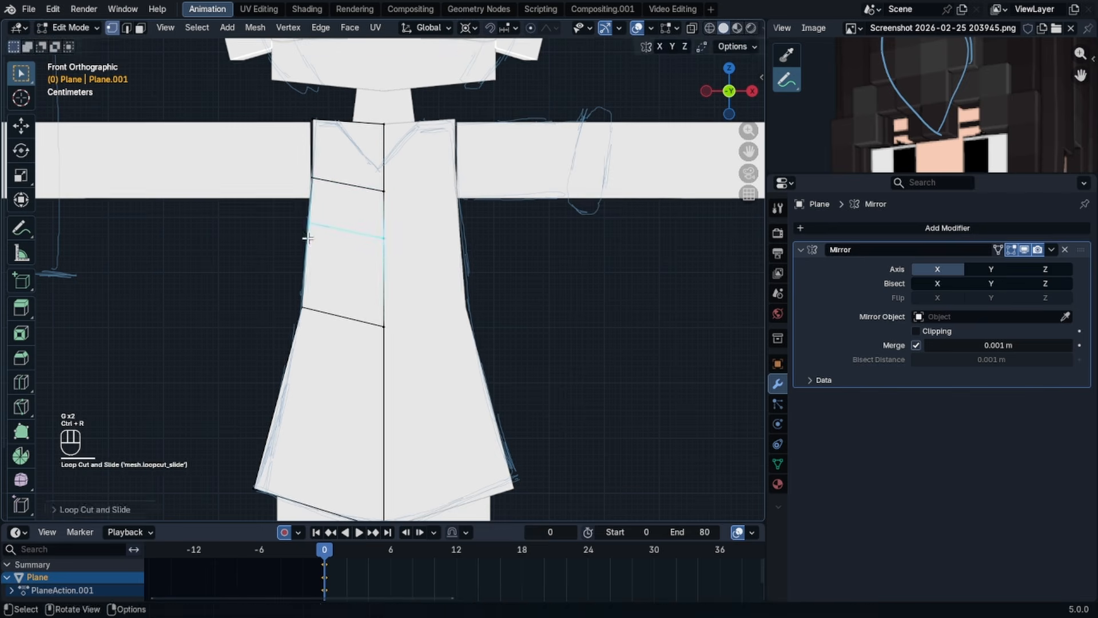
- Move the chest loop's outer vertex outward toward the armpit and adjust the loop's height along Z
{"action": "key", "text": "g"}
{"action": "left_click", "coordinate": [305, 182]}
{"action": "key", "text": "g"}
{"action": "key", "text": "z"}
{"action": "left_click", "coordinate": [368, 163]}
- Slide the loop below the chest slightly upward and adjust its outer vertex
{"action": "left_click_drag", "start_coordinate": [281, 221], "coordinate": [390, 239]}
{"action": "key", "text": "g"}
{"action": "key", "text": "g"}
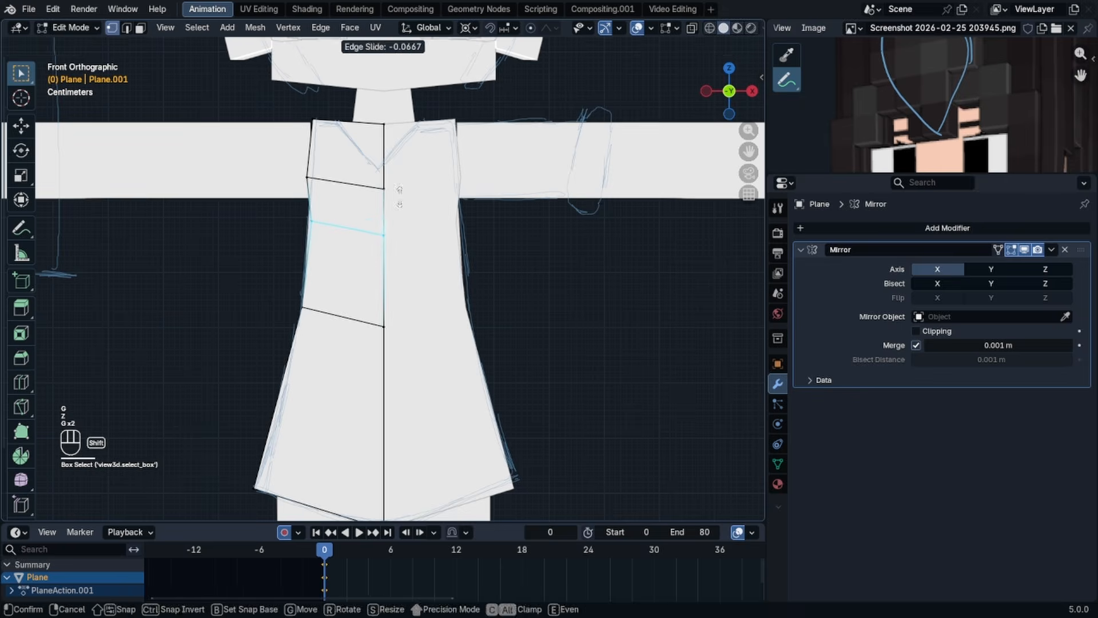
{"action": "left_click", "coordinate": [397, 197]}
{"action": "key", "text": "g"}
{"action": "left_click", "coordinate": [316, 204]}
- Examine the shirt's silhouette in Object Mode from the front with the overlays hidden, and show the overlays again
{"action": "key", "text": "Tab"}
{"action": "scroll", "coordinate": [401, 171], "scroll_direction": "down", "scroll_amount": 5}
{"action": "left_click", "coordinate": [647, 28]}
{"action": "middle_click_drag", "start_coordinate": [477, 203], "coordinate": [458, 186]}
{"action": "key", "text": "KP_1"}
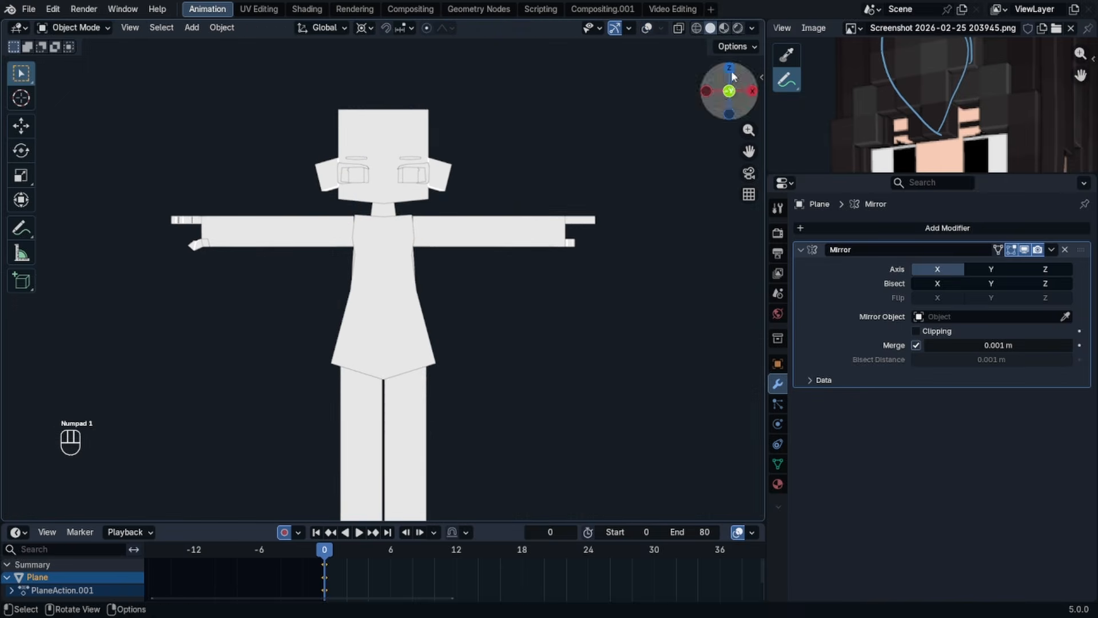
{"action": "left_click", "coordinate": [646, 28]}
{"action": "scroll", "coordinate": [416, 343], "scroll_direction": "up", "scroll_amount": 4}
- Add a loop cut across the shirt's top section and slide it down to the tip of the sketched V-neck
{"action": "key", "text": "Tab"}
{"action": "scroll", "coordinate": [383, 166], "scroll_direction": "up", "scroll_amount": 9}
{"action": "scroll", "coordinate": [374, 279], "scroll_direction": "down", "scroll_amount": 3}
{"action": "key", "text": "ctrl+r"}
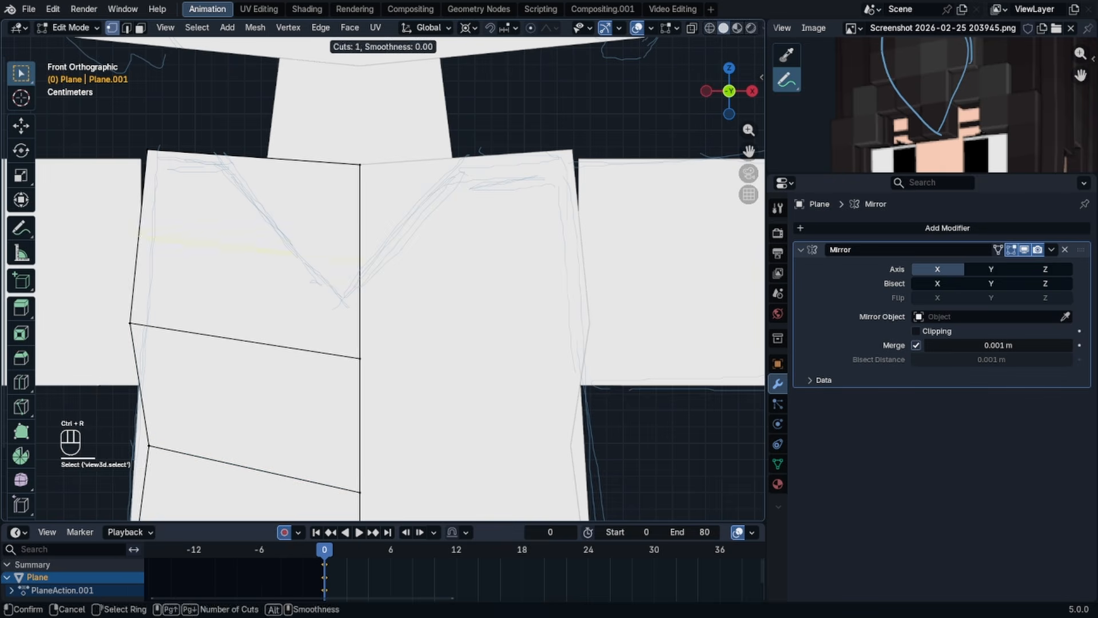
{"action": "left_click", "coordinate": [350, 263]}
{"action": "left_click", "coordinate": [350, 264]}
{"action": "key", "text": "g"}
{"action": "key", "text": "g"}
{"action": "left_click", "coordinate": [251, 483]}
- Try to move the inner top vertex outward to the shoulder end of the sketched neckline
{"action": "left_click", "coordinate": [353, 168]}
{"action": "key", "text": "g"}
{"action": "left_click", "coordinate": [210, 162]}
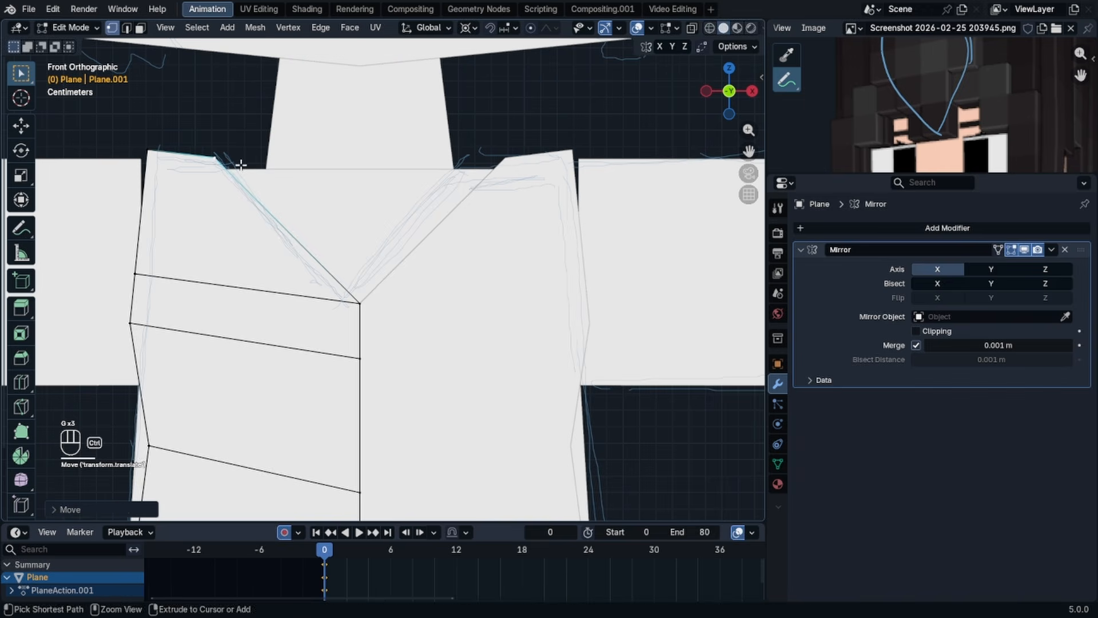
{"action": "key", "text": "ctrl+z"}
- Add a vertical loop cut through the shirt half and slide its top vertex to the neckline's shoulder corner
{"action": "key", "text": "ctrl+r"}
{"action": "left_click", "coordinate": [245, 162]}
{"action": "left_click", "coordinate": [246, 162]}
{"action": "left_click", "coordinate": [247, 163]}
{"action": "key", "text": "g"}
{"action": "key", "text": "x"}
{"action": "right_click", "coordinate": [225, 169]}
{"action": "key", "text": "g"}
{"action": "key", "text": "g"}
{"action": "left_click", "coordinate": [755, 174]}
- Move the inner top vertex down and outward onto the middle of the sketched neckline to open the V-neck
{"action": "left_click", "coordinate": [371, 175]}
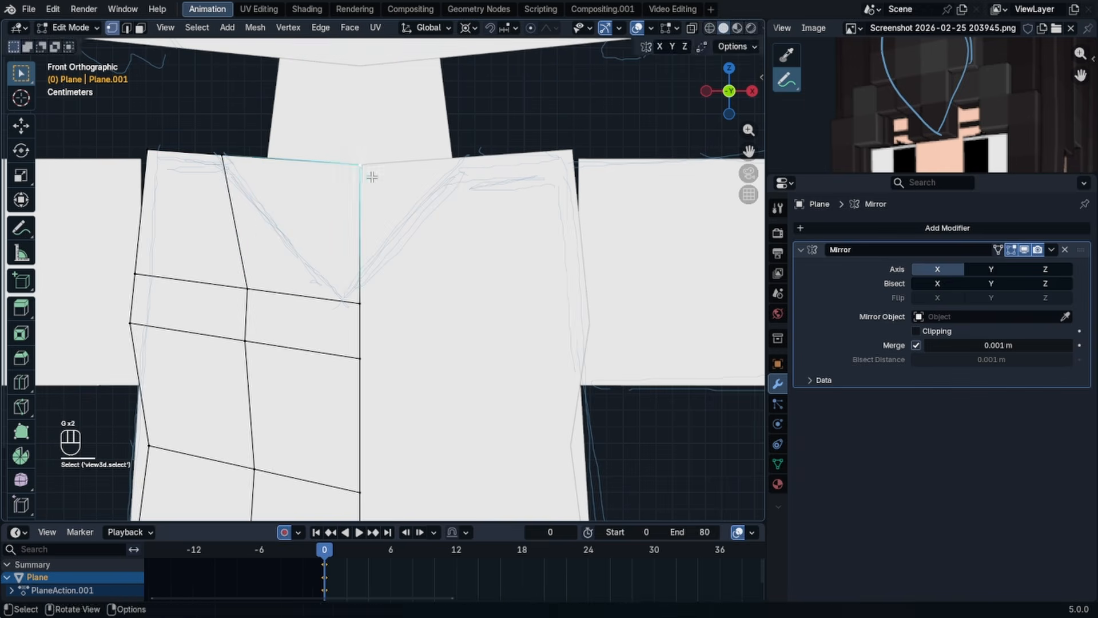
{"action": "key", "text": "g"}
{"action": "left_click", "coordinate": [255, 292]}
{"action": "scroll", "coordinate": [457, 343], "scroll_direction": "down", "scroll_amount": 9}
{"action": "key", "text": "Tab"}
{"action": "key", "text": "Tab"}
{"action": "scroll", "coordinate": [375, 286], "scroll_direction": "up", "scroll_amount": 6}
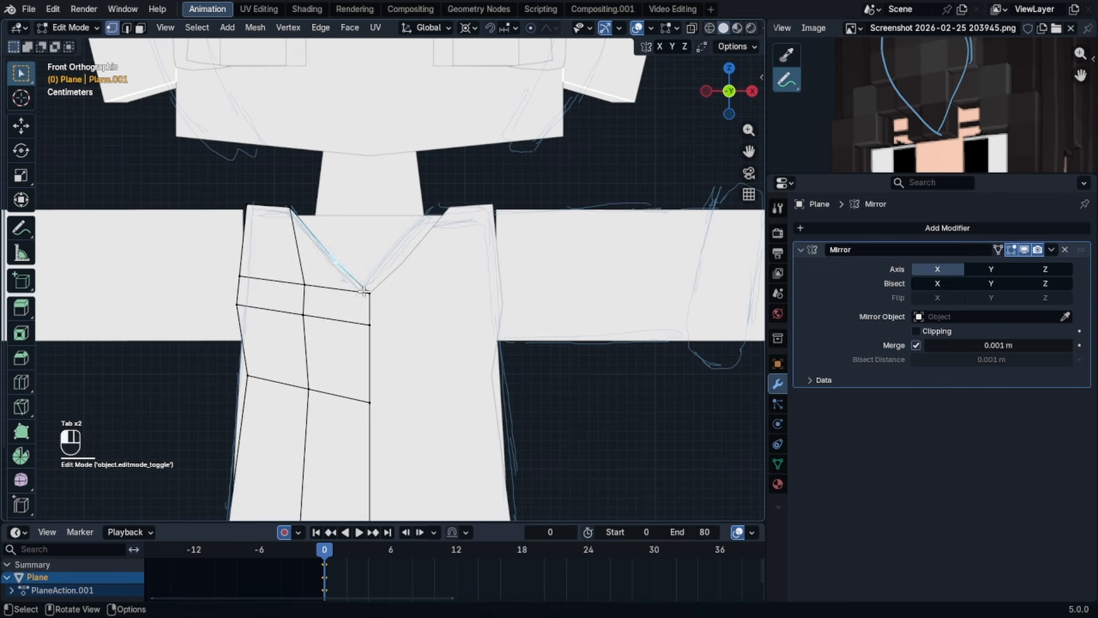
{"action": "left_click", "coordinate": [284, 282], "text": "alt"}
{"action": "key", "text": "g"}
{"action": "key", "text": "g"}
{"action": "right_click", "coordinate": [309, 280]}
- Raise the V-neck's tip along Z and move the neckline's shoulder corner inward toward the neck
{"action": "left_click", "coordinate": [369, 289]}
{"action": "key", "text": "g"}
{"action": "key", "text": "z"}
{"action": "left_click", "coordinate": [368, 273]}
{"action": "left_click", "coordinate": [292, 208]}
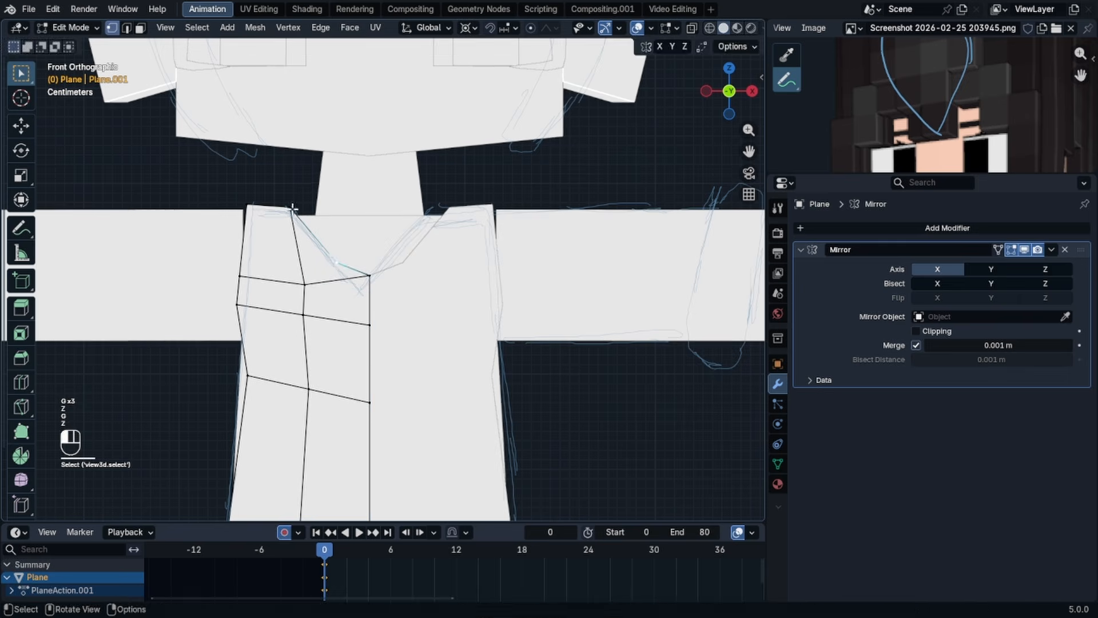
{"action": "key", "text": "g"}
{"action": "left_click", "coordinate": [322, 213]}
- Raise the V-neck's tip further along Z and lift the neckline's middle vertex along Z
{"action": "left_click", "coordinate": [370, 277]}
{"action": "key", "text": "g"}
{"action": "key", "text": "z"}
{"action": "left_click", "coordinate": [370, 262]}
{"action": "left_click", "coordinate": [336, 263]}
{"action": "key", "text": "g"}
{"action": "key", "text": "z"}
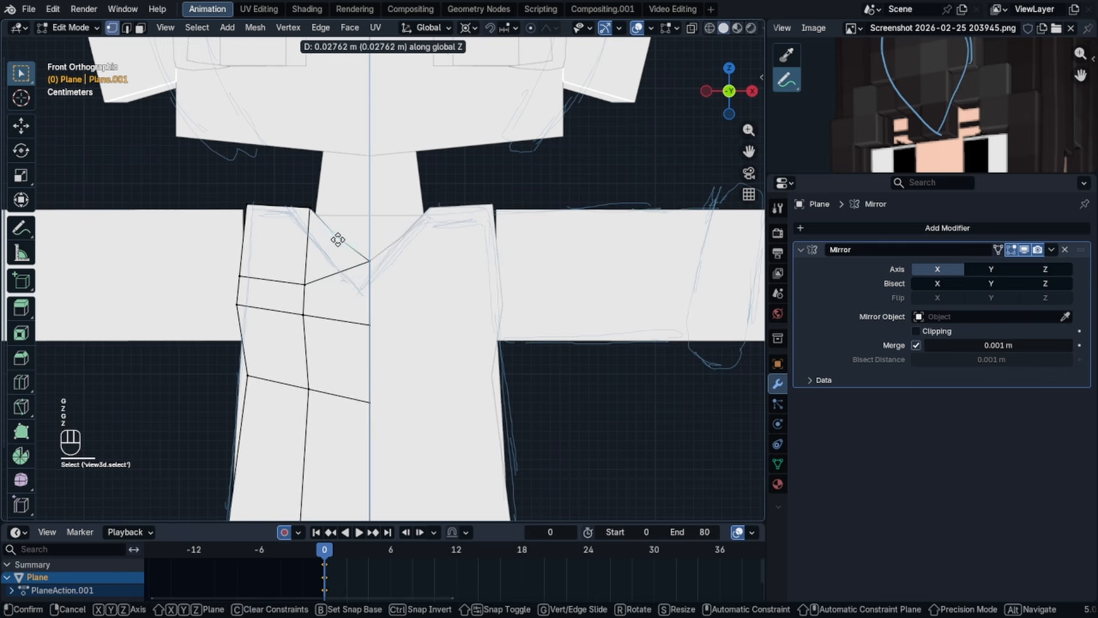
{"action": "left_click", "coordinate": [338, 237]}
- Slide the two outer vertices of the loop below the neckline upward along their edges
{"action": "left_click", "coordinate": [305, 283]}
{"action": "left_click", "coordinate": [242, 277], "text": "shift"}
{"action": "key", "text": "g"}
{"action": "key", "text": "g"}
{"action": "left_click", "coordinate": [254, 257]}
- Examine the shirt mesh in perspective and from the side to compare its depth with the body
{"action": "scroll", "coordinate": [402, 265], "scroll_direction": "down", "scroll_amount": 5}
{"action": "middle_click_drag", "start_coordinate": [427, 275], "coordinate": [407, 292]}
{"action": "key", "text": "Tab"}
{"action": "left_click", "coordinate": [474, 303]}
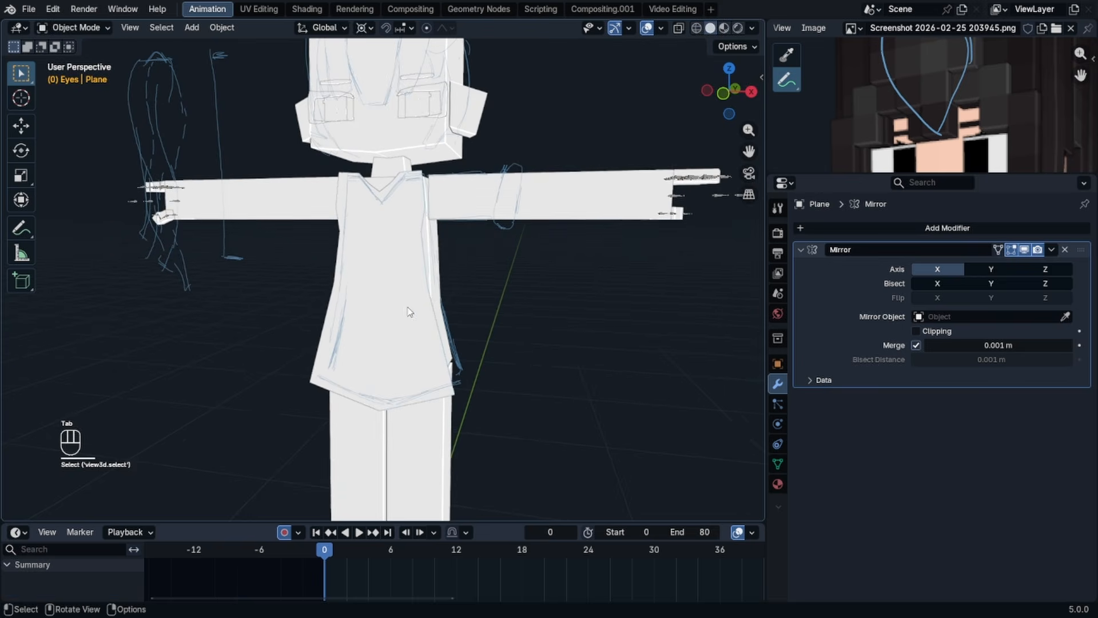
{"action": "key", "text": "Tab"}
{"action": "key", "text": "KP_3"}
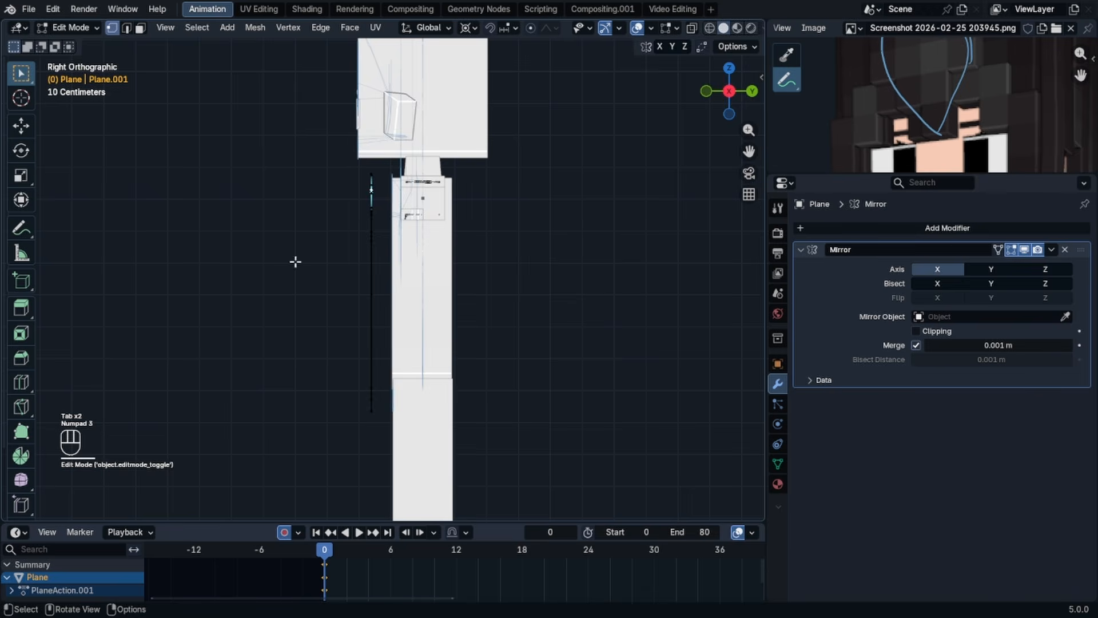
{"action": "middle_click_drag", "start_coordinate": [295, 262], "coordinate": [486, 247]}
{"action": "key", "text": "c"}
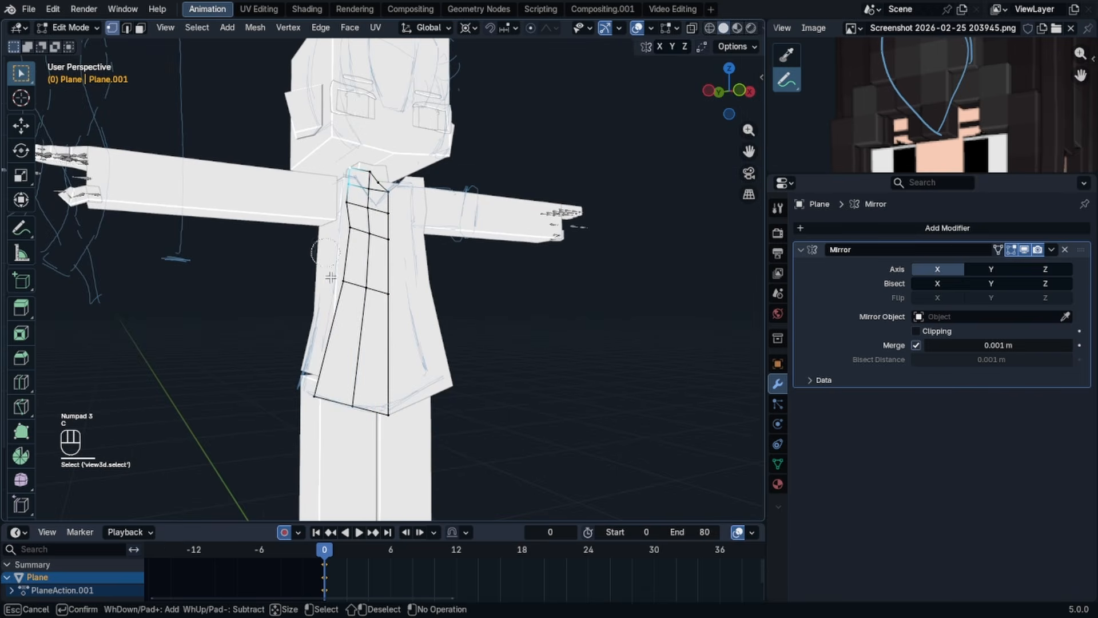
{"action": "right_click", "coordinate": [324, 346]}
{"action": "key", "text": "a"}
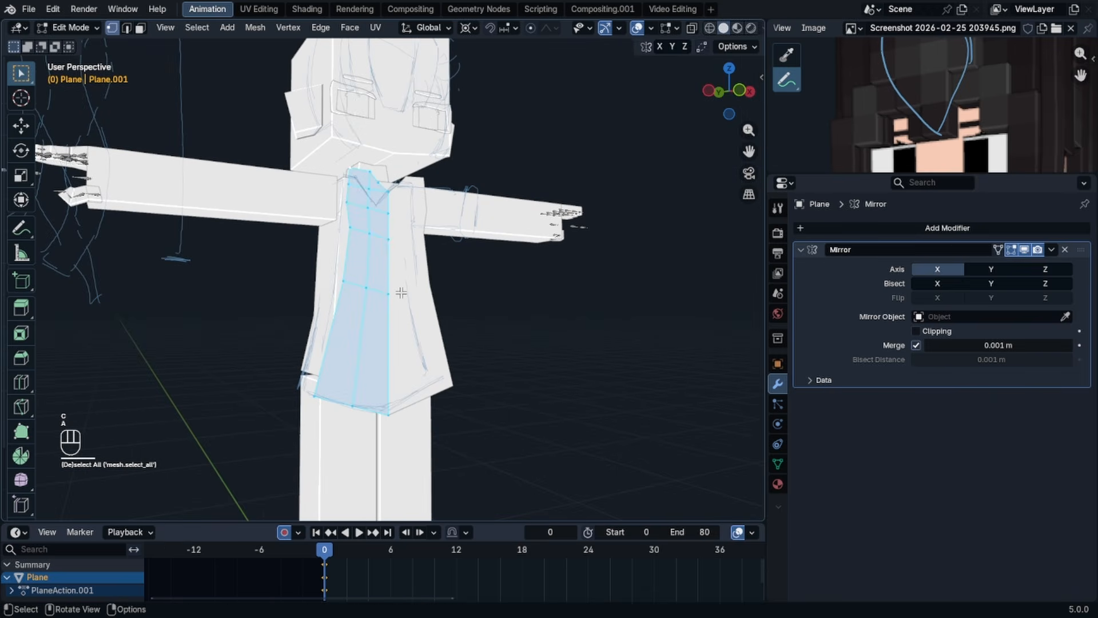
{"action": "key", "text": "Tab"}
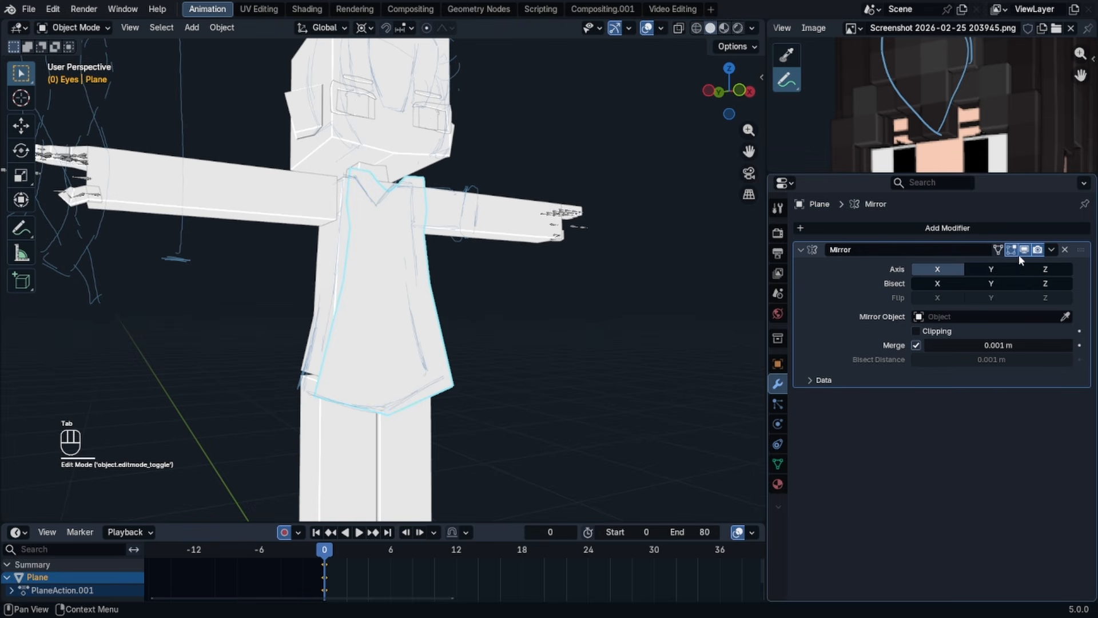
- Duplicate the shirt's Mirror modifier and set the copy to mirror along Y only
{"action": "left_click", "coordinate": [1051, 250]}
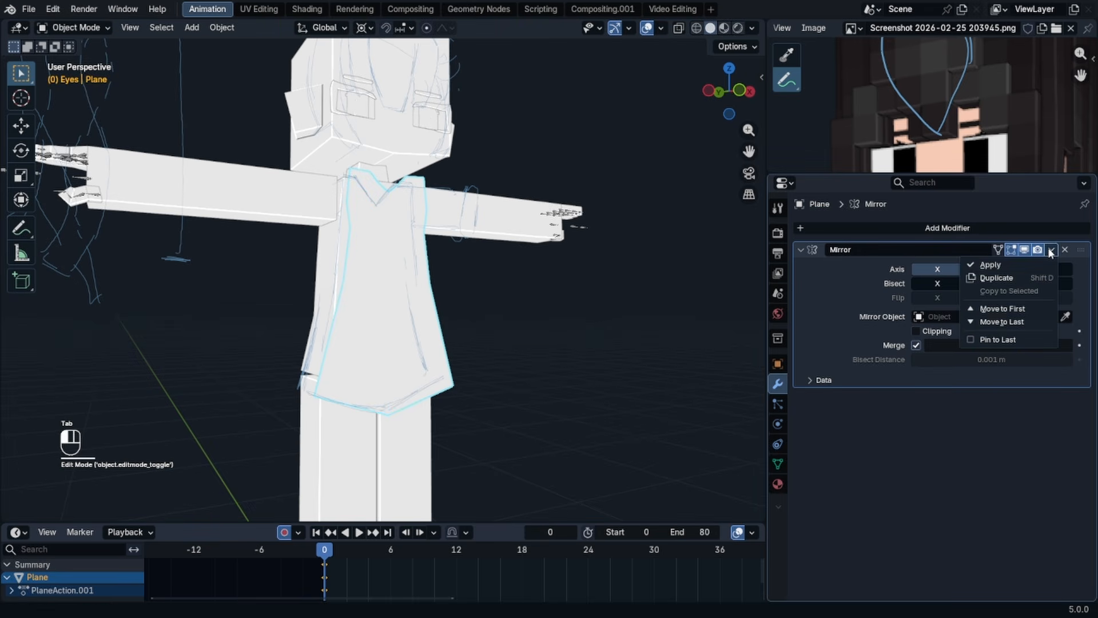
{"action": "left_click", "coordinate": [1022, 278]}
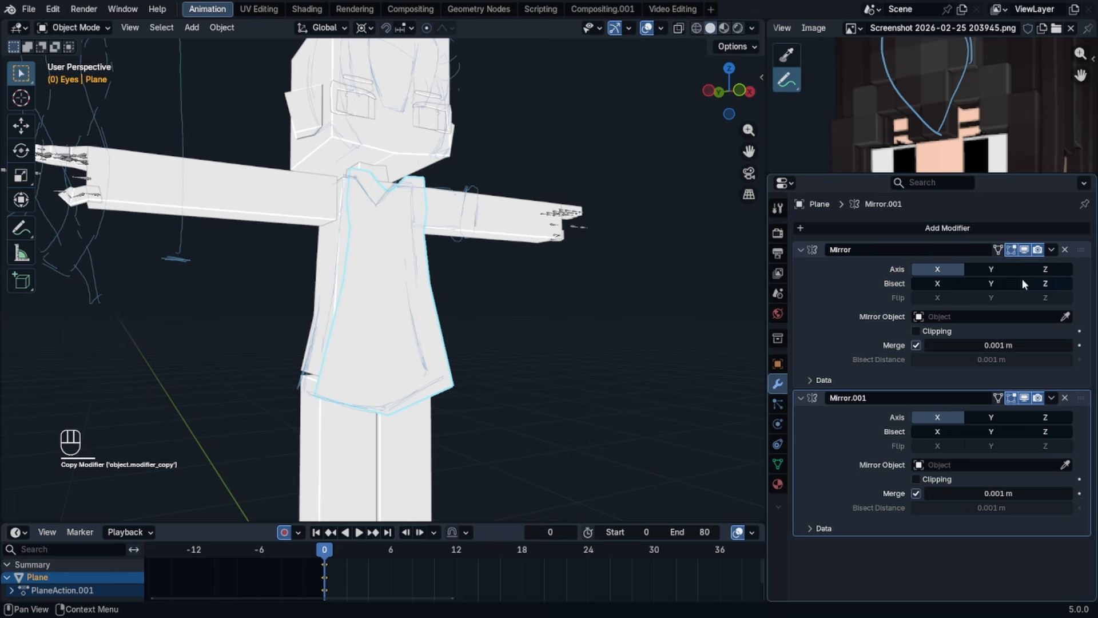
{"action": "left_click", "coordinate": [952, 419]}
{"action": "left_click", "coordinate": [1000, 417]}
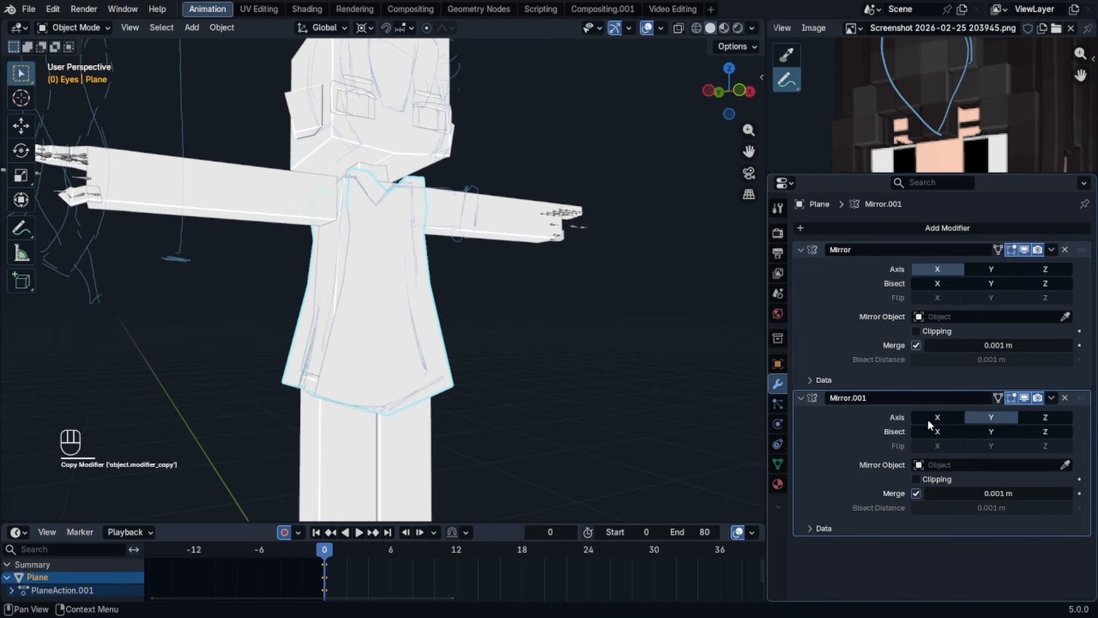
- Move the entire shirt mesh about 0.06 m along Y, closer to the front of the body
{"action": "middle_click_drag", "start_coordinate": [560, 343], "coordinate": [468, 298]}
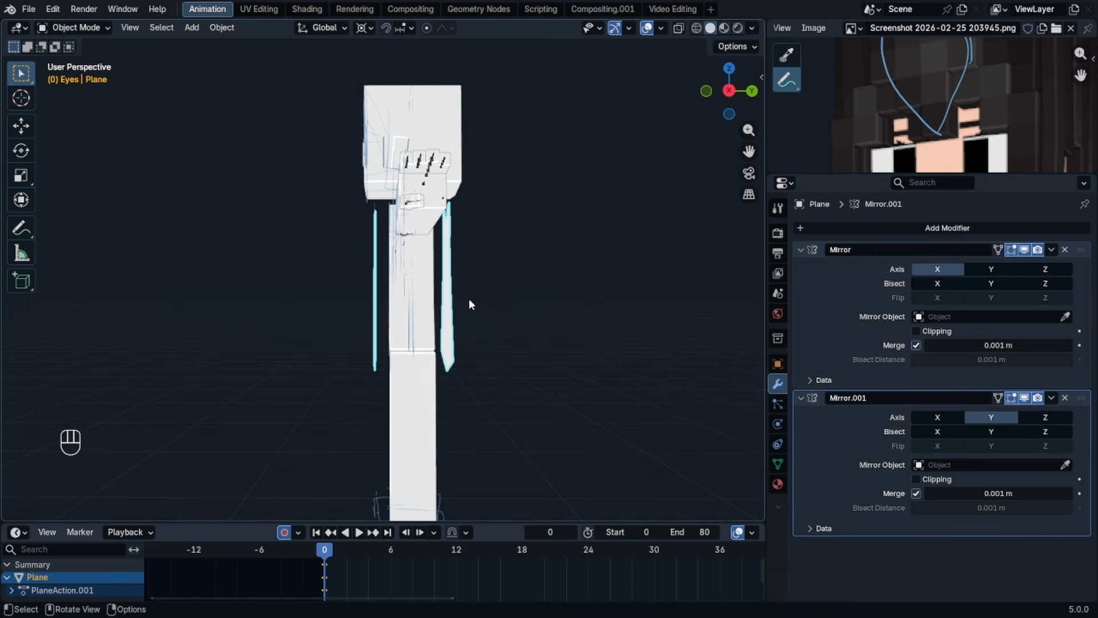
{"action": "key", "text": "KP_3"}
{"action": "key", "text": "Tab"}
{"action": "scroll", "coordinate": [408, 266], "scroll_direction": "up", "scroll_amount": 3}
{"action": "scroll", "coordinate": [415, 229], "scroll_direction": "up", "scroll_amount": 4}
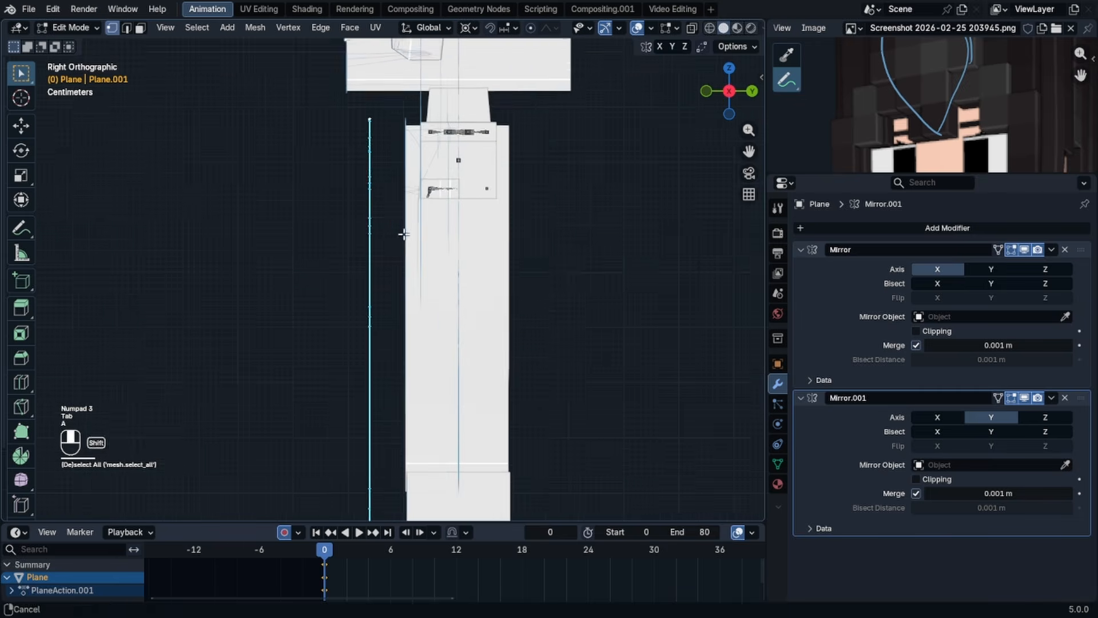
{"action": "key", "text": "g"}
{"action": "key", "text": "y"}
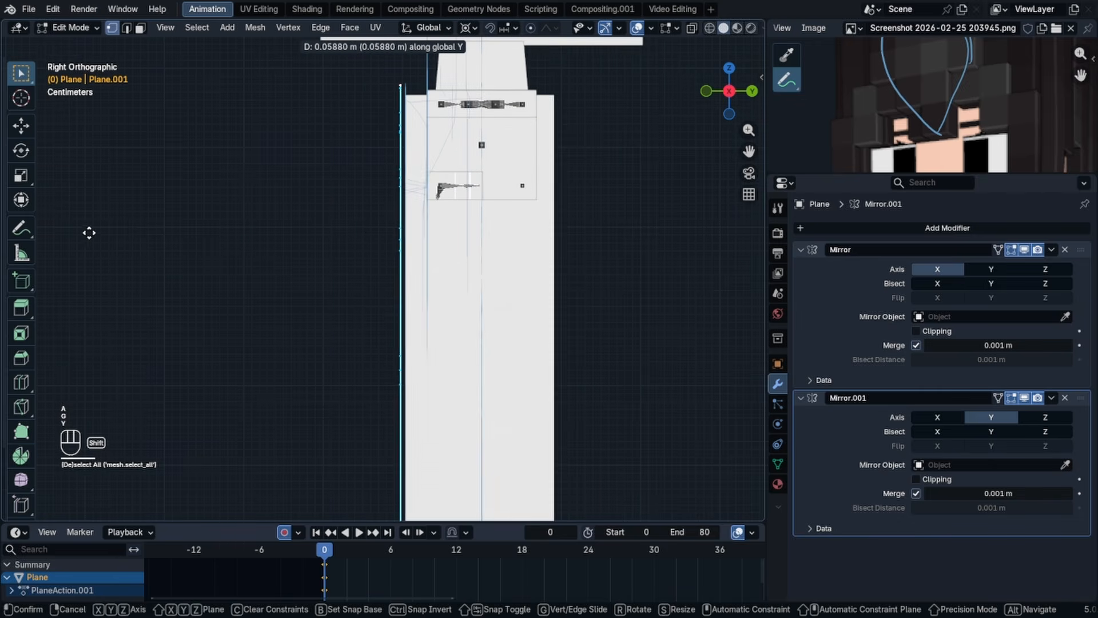
{"action": "left_click", "coordinate": [95, 235]}
{"action": "middle_click_drag", "start_coordinate": [95, 235], "coordinate": [641, 251]}
{"action": "key", "text": "Tab"}
{"action": "scroll", "coordinate": [424, 270], "scroll_direction": "down", "scroll_amount": 3}
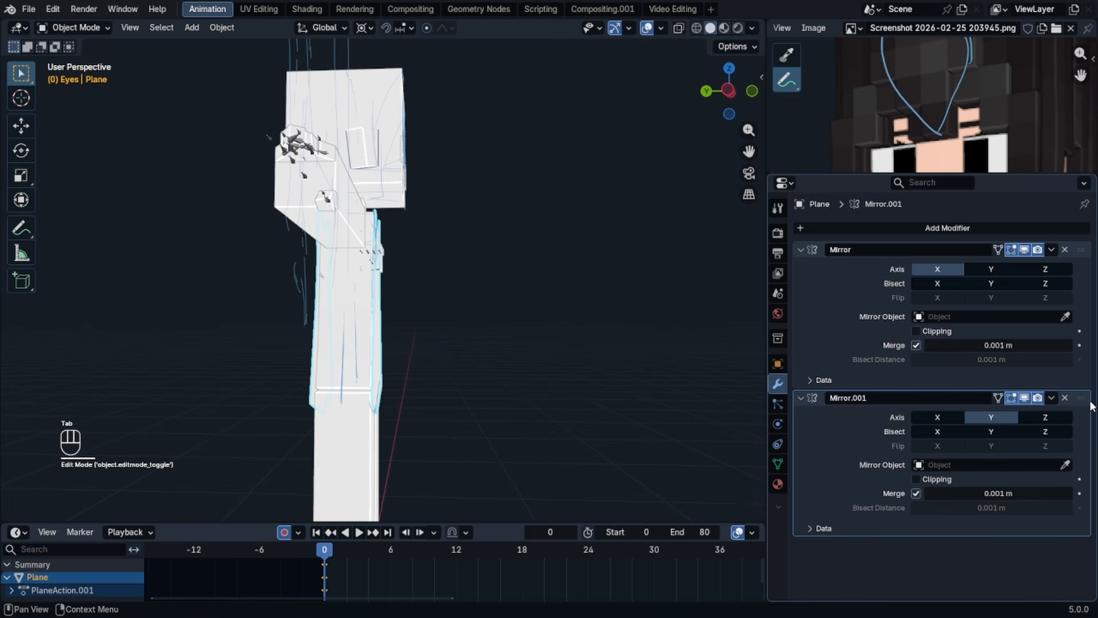
- Apply the shirt's Y-axis Mirror modifier so the back panel becomes real geometry
{"action": "key", "text": "a"}
{"action": "key", "text": "Tab"}
{"action": "middle_click_drag", "start_coordinate": [536, 342], "coordinate": [361, 284]}
{"action": "key", "text": "Tab"}
{"action": "key", "text": "ctrl+a"}
- Flatten the back neckline's middle vertex onto the centreline by scaling it to 0 along X
{"action": "key", "text": "Tab"}
{"action": "scroll", "coordinate": [412, 286], "scroll_direction": "up", "scroll_amount": 3}
{"action": "middle_click_drag", "start_coordinate": [402, 254], "coordinate": [393, 219]}
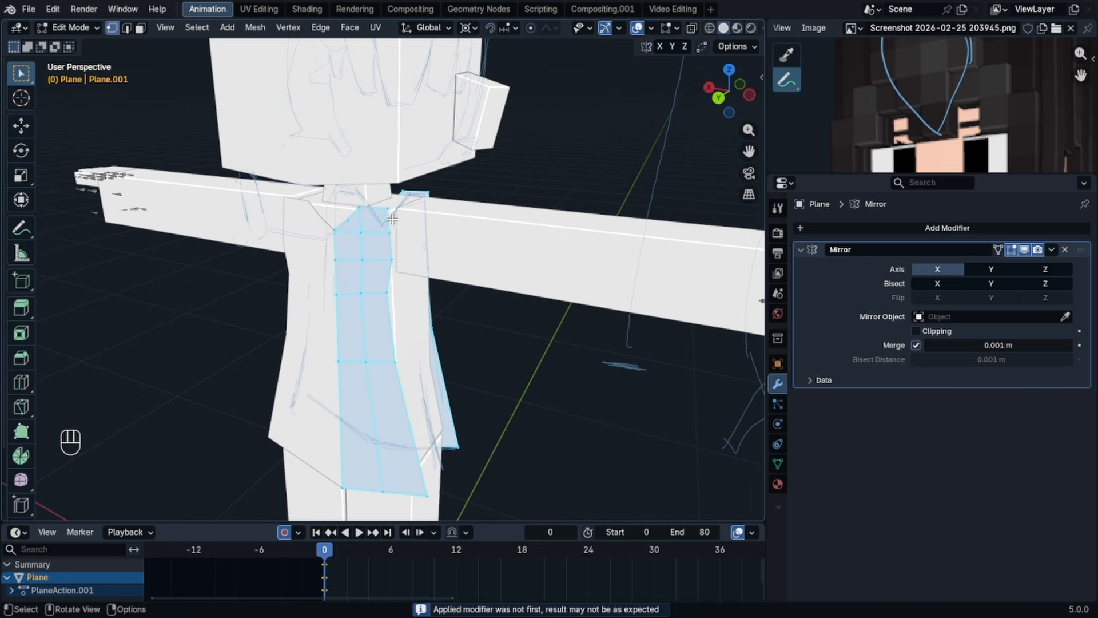
{"action": "left_click", "coordinate": [337, 226]}
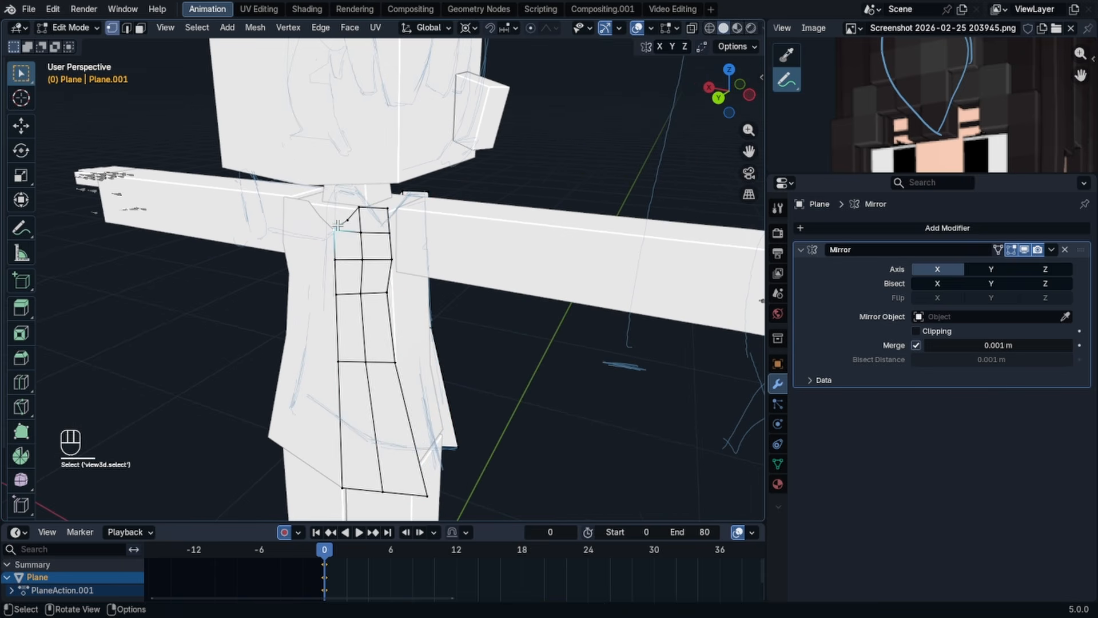
{"action": "scroll", "coordinate": [345, 227], "scroll_direction": "up", "scroll_amount": 3}
{"action": "middle_click_drag", "start_coordinate": [346, 228], "coordinate": [368, 184]}
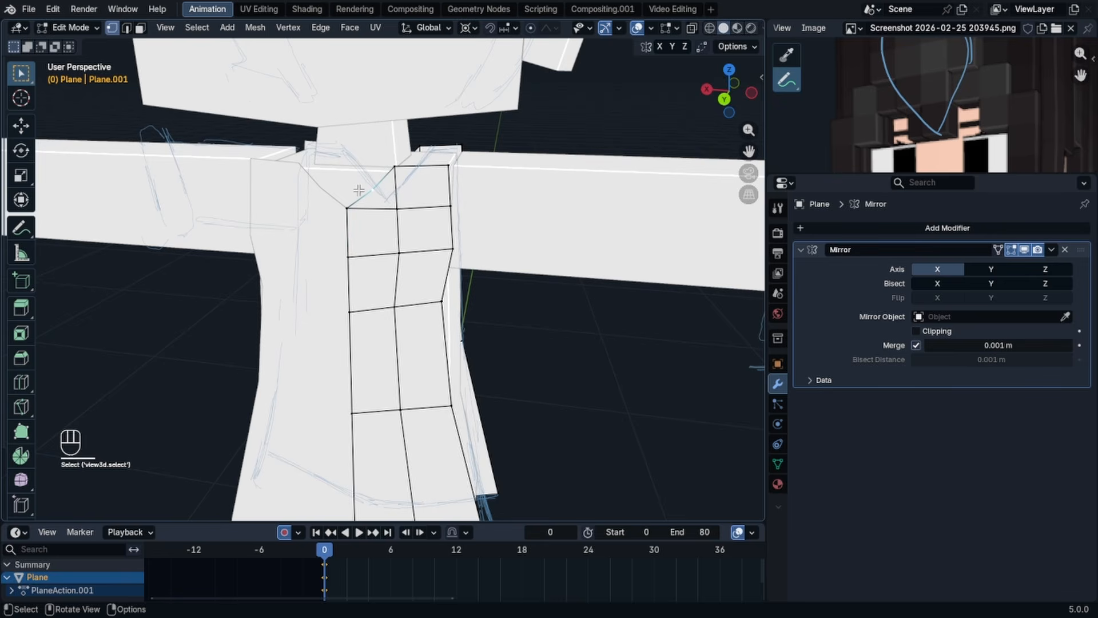
{"action": "key", "text": "ctrl+KP_1"}
{"action": "scroll", "coordinate": [404, 410], "scroll_direction": "up", "scroll_amount": 5}
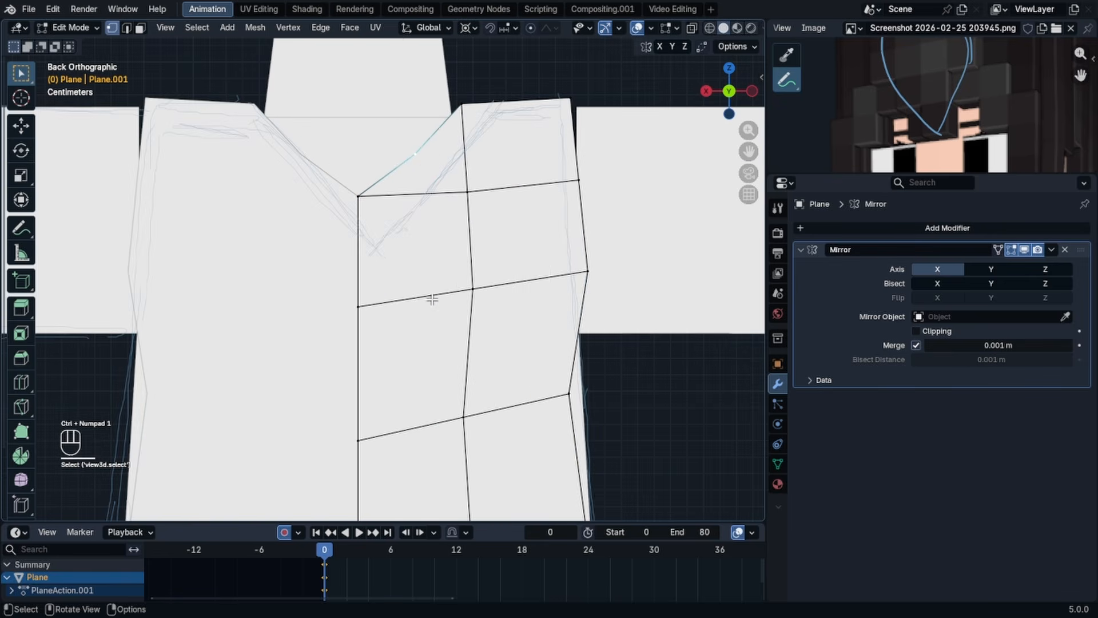
{"action": "key", "text": "g"}
{"action": "left_click", "coordinate": [376, 260]}
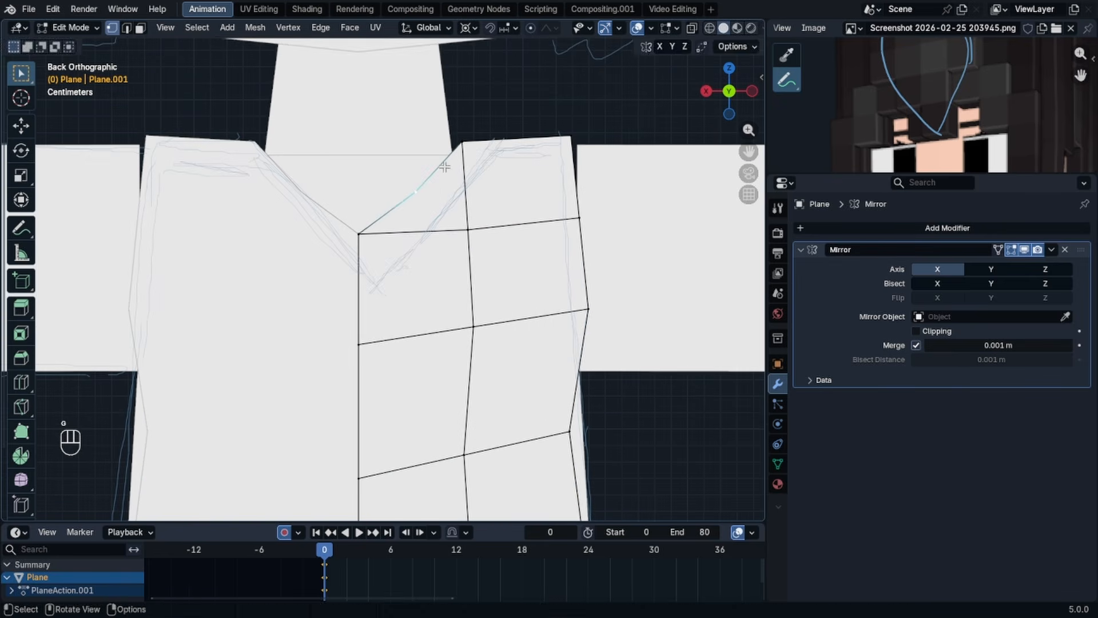
{"action": "key", "text": "s"}
{"action": "key", "text": "x"}
{"action": "key", "text": "KP_0"}
{"action": "left_click", "coordinate": [401, 197]}
- Raise the back neckline's centre vertex along Z, level with the shoulder edge, to close the V
{"action": "key", "text": "g"}
{"action": "key", "text": "z"}
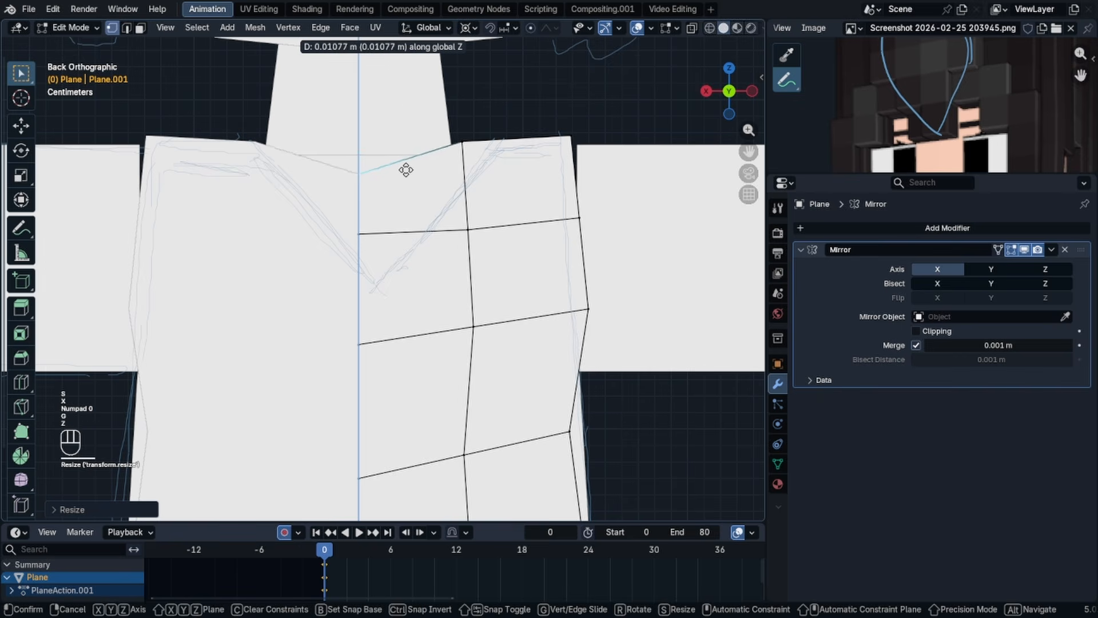
{"action": "left_click", "coordinate": [455, 395]}
{"action": "scroll", "coordinate": [447, 203], "scroll_direction": "down", "scroll_amount": 3}
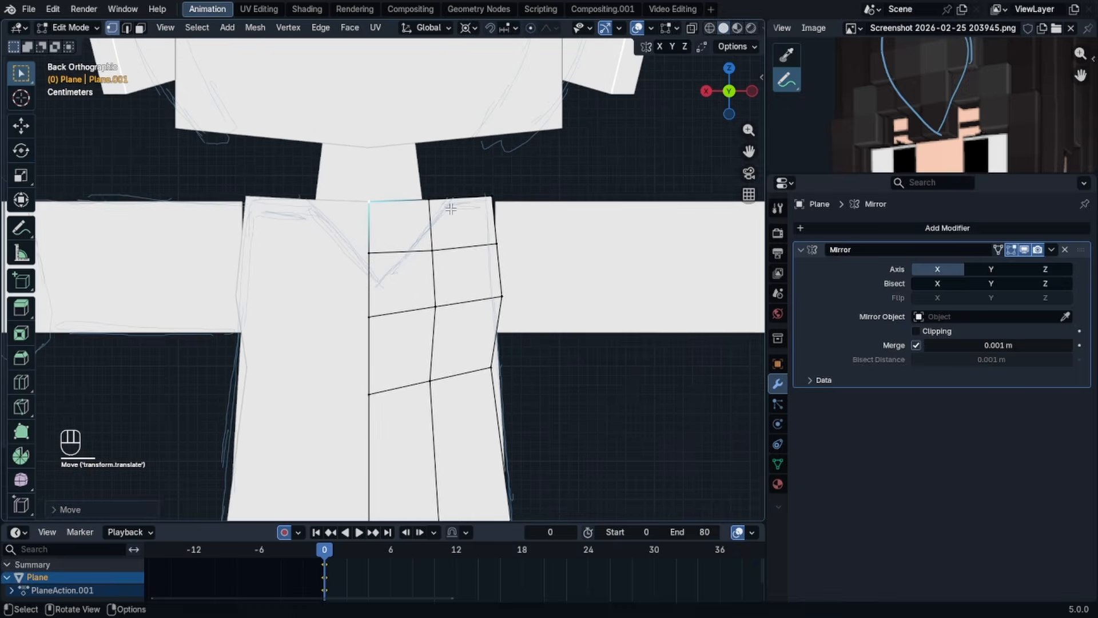
- Fill a face between the front and back shoulder edges of the shirt
{"action": "middle_click_drag", "start_coordinate": [448, 208], "coordinate": [321, 252]}
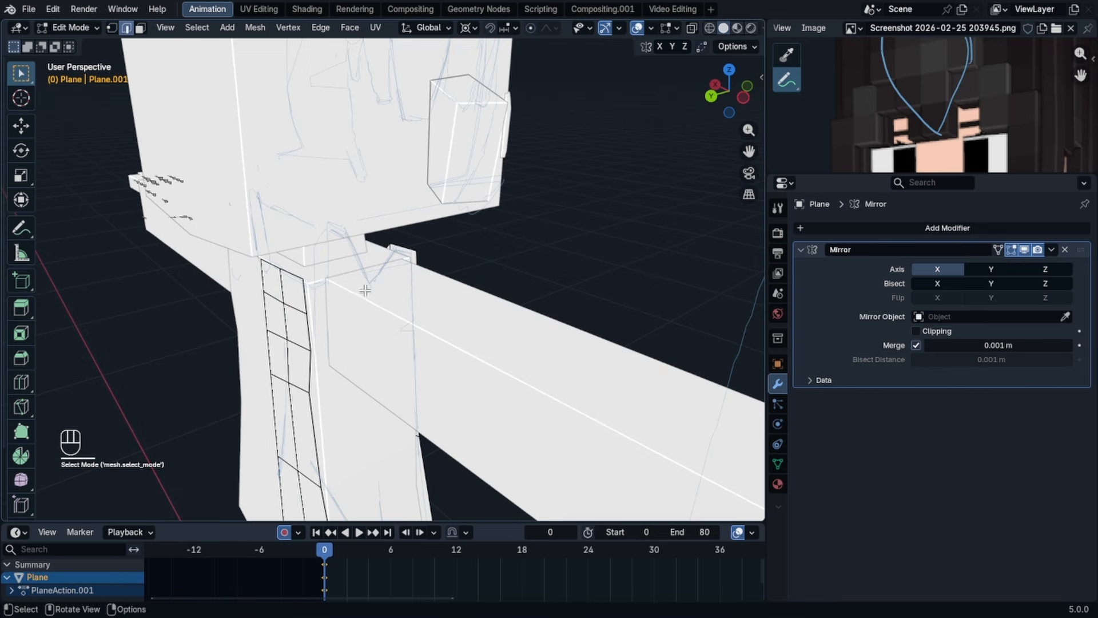
{"action": "middle_click_drag", "start_coordinate": [420, 273], "coordinate": [443, 229]}
{"action": "scroll", "coordinate": [424, 259], "scroll_direction": "up", "scroll_amount": 3}
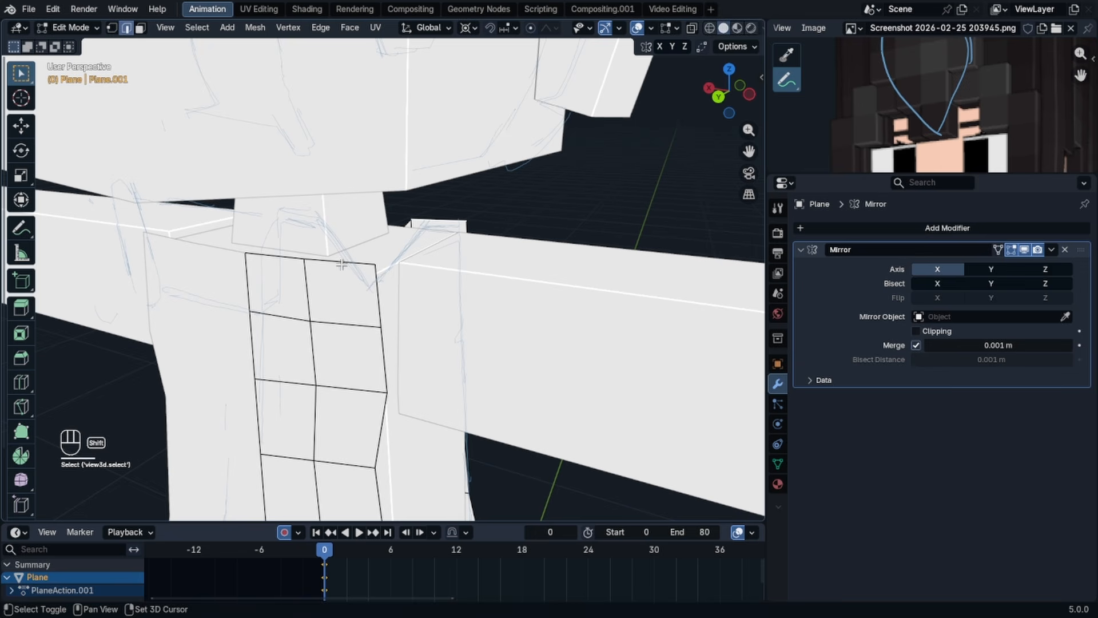
{"action": "key", "text": "f"}
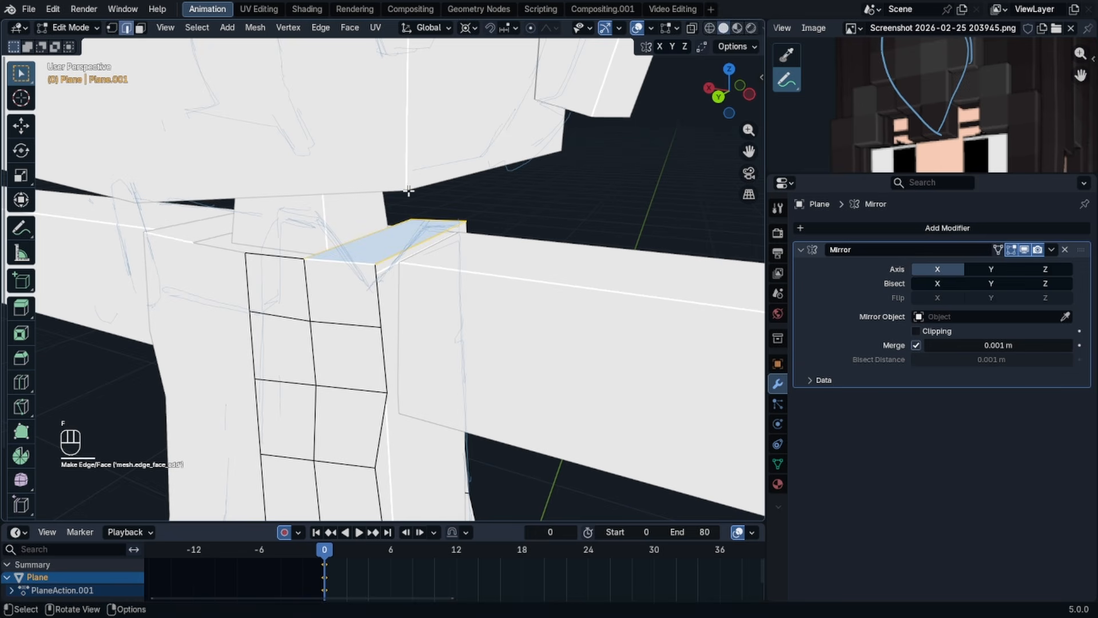
- Isolate the shirt and fill faces between its front and back edges down the side, starting below the shoulder
{"action": "left_click", "coordinate": [375, 288]}
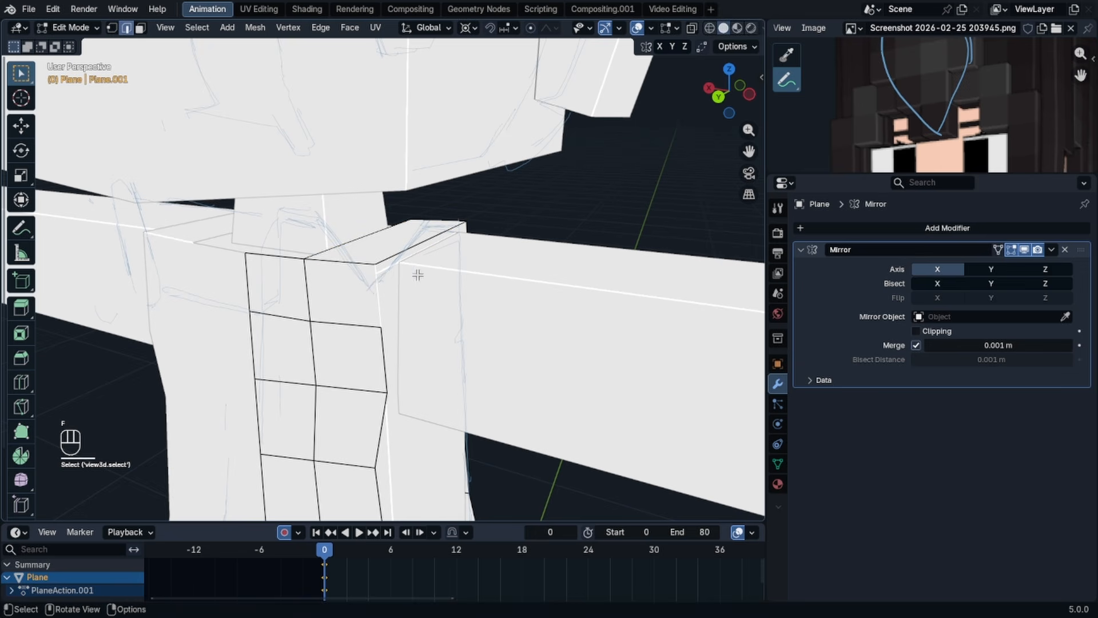
{"action": "middle_click_drag", "start_coordinate": [464, 246], "coordinate": [427, 199]}
{"action": "key", "text": "KP_Divide"}
{"action": "key", "text": "f"}
{"action": "key", "text": "f"}
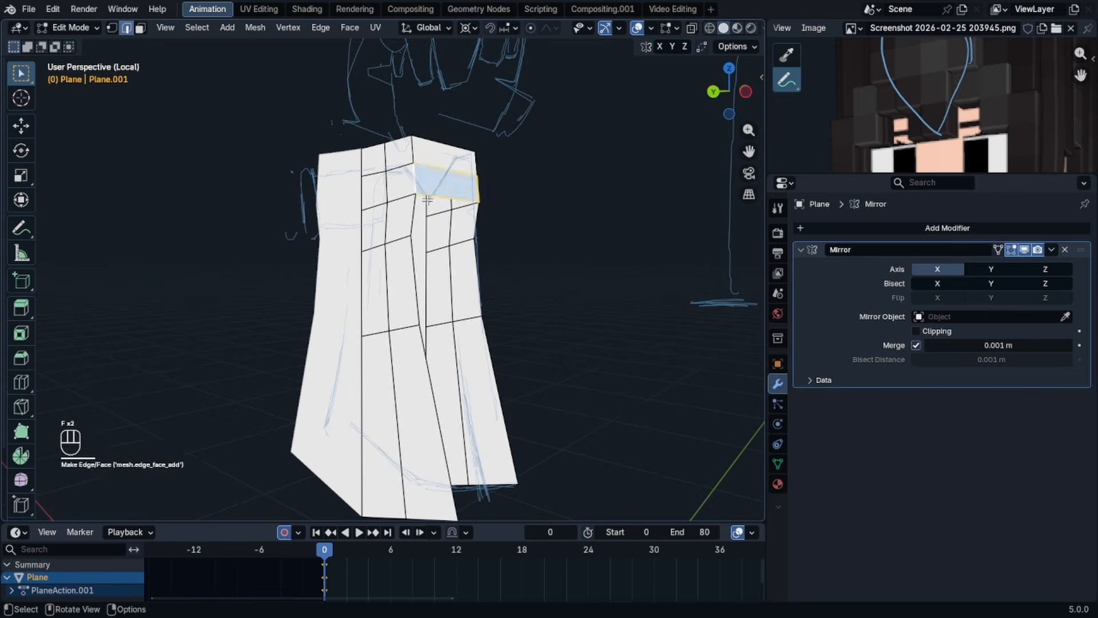
{"action": "key", "text": "f"}
{"action": "left_click", "coordinate": [418, 287], "text": "shift"}
{"action": "key", "text": "f"}
- Bring the full character back into view in Object Mode and hide the arms
{"action": "key", "text": "Tab"}
{"action": "middle_click_drag", "start_coordinate": [347, 319], "coordinate": [219, 303]}
{"action": "key", "text": "KP_Divide"}
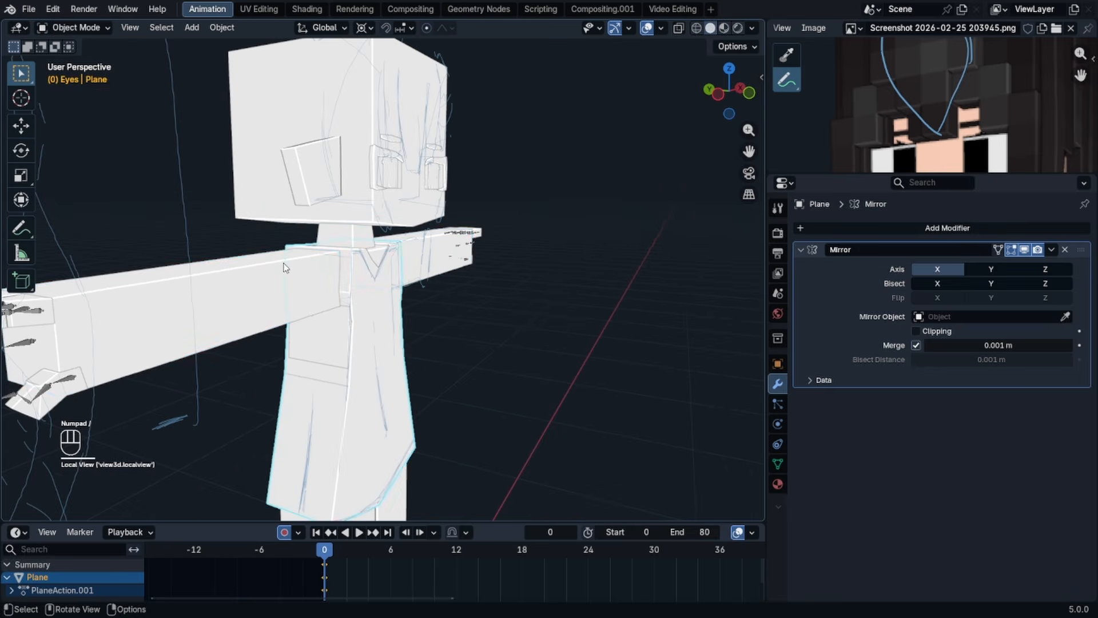
{"action": "left_click", "coordinate": [286, 267]}
{"action": "key", "text": "h"}
- Select the body mesh and compare it with the shirt from the front, with overlays off and on
{"action": "left_click", "coordinate": [646, 28]}
{"action": "left_click", "coordinate": [455, 333]}
{"action": "middle_click_drag", "start_coordinate": [601, 298], "coordinate": [523, 305]}
{"action": "scroll", "coordinate": [523, 306], "scroll_direction": "up", "scroll_amount": 2}
{"action": "key", "text": "KP_1"}
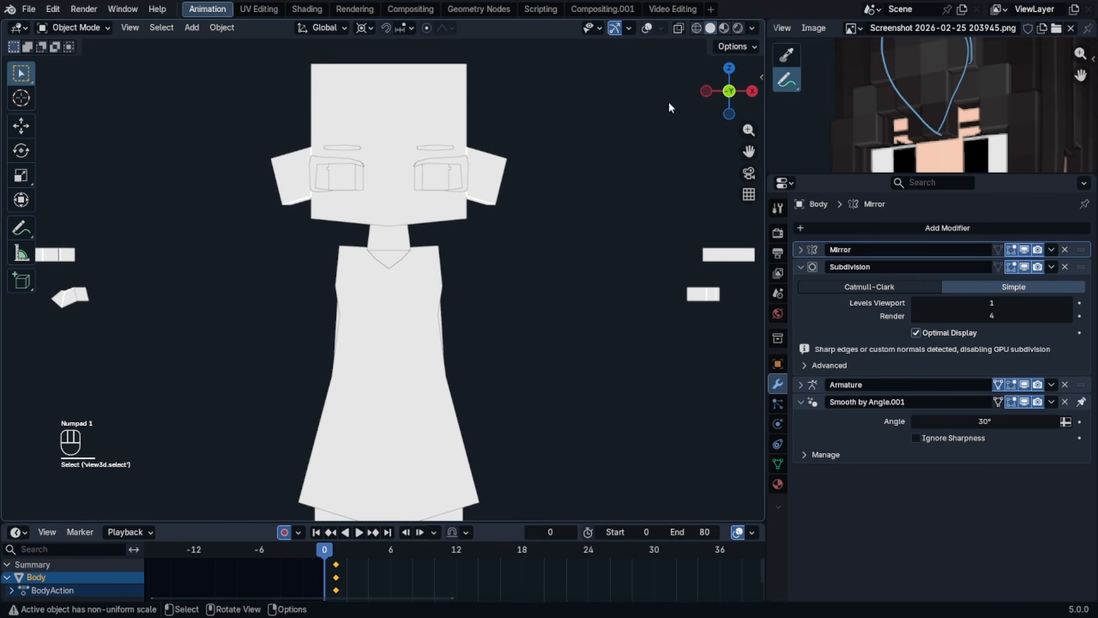
{"action": "left_click", "coordinate": [647, 28]}
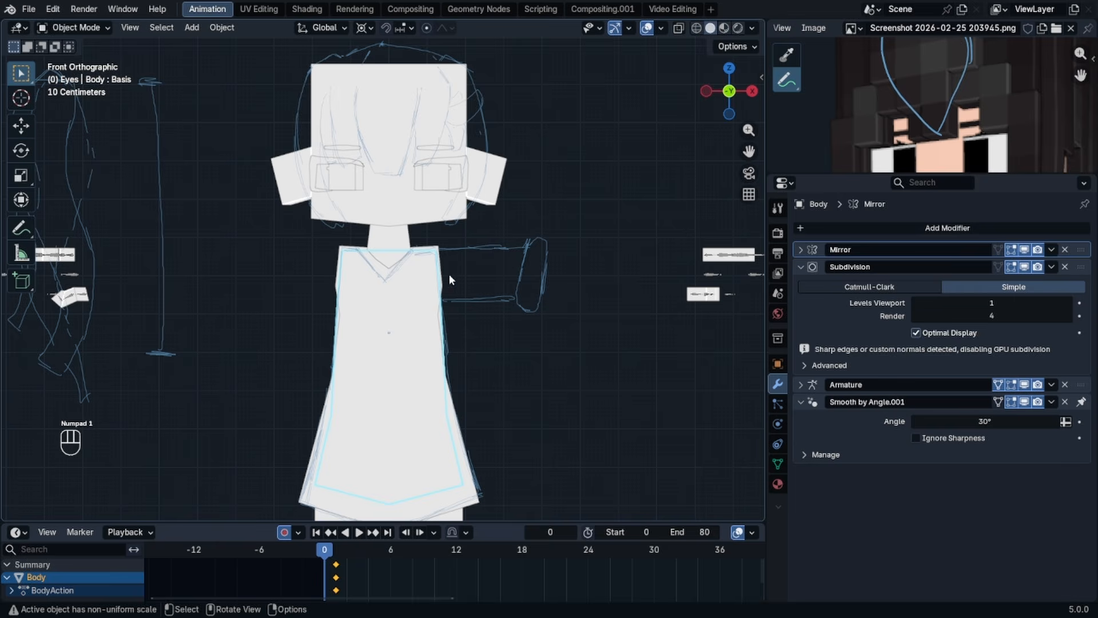
{"action": "scroll", "coordinate": [436, 319], "scroll_direction": "up", "scroll_amount": 3}
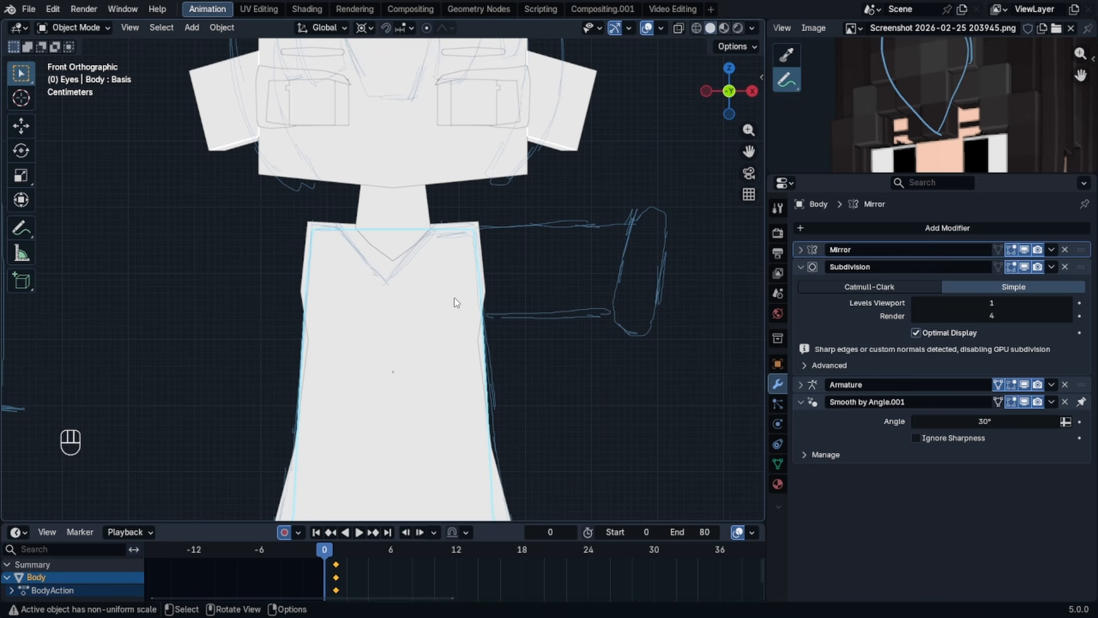
{"action": "scroll", "coordinate": [438, 338], "scroll_direction": "down", "scroll_amount": 5}
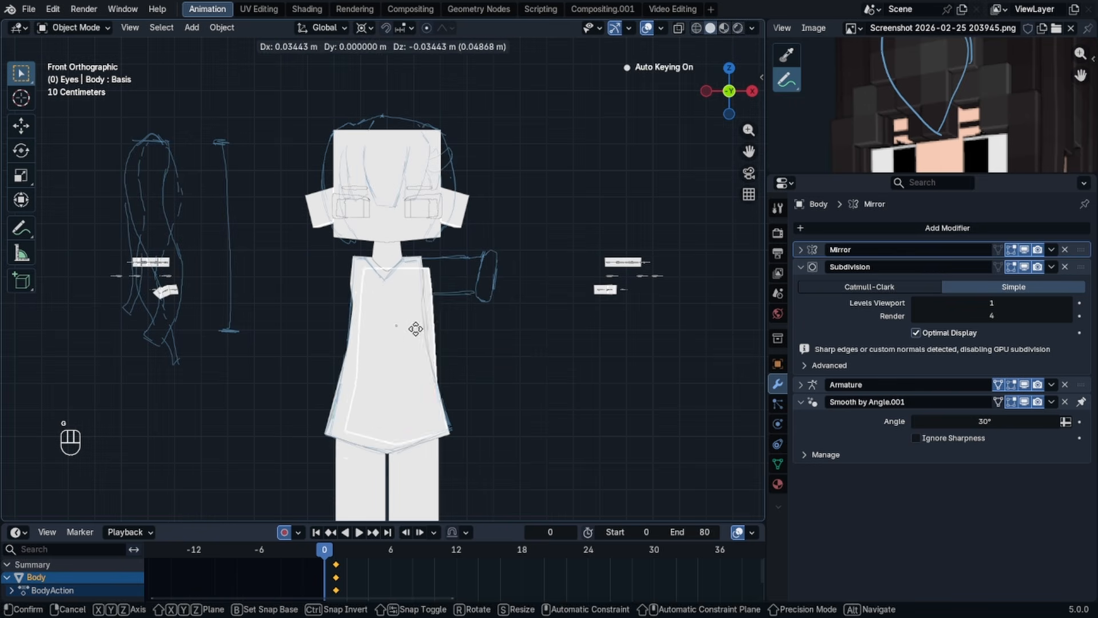
{"action": "right_click", "coordinate": [433, 312]}
{"action": "scroll", "coordinate": [427, 341], "scroll_direction": "up", "scroll_amount": 2}
{"action": "left_click", "coordinate": [421, 356]}
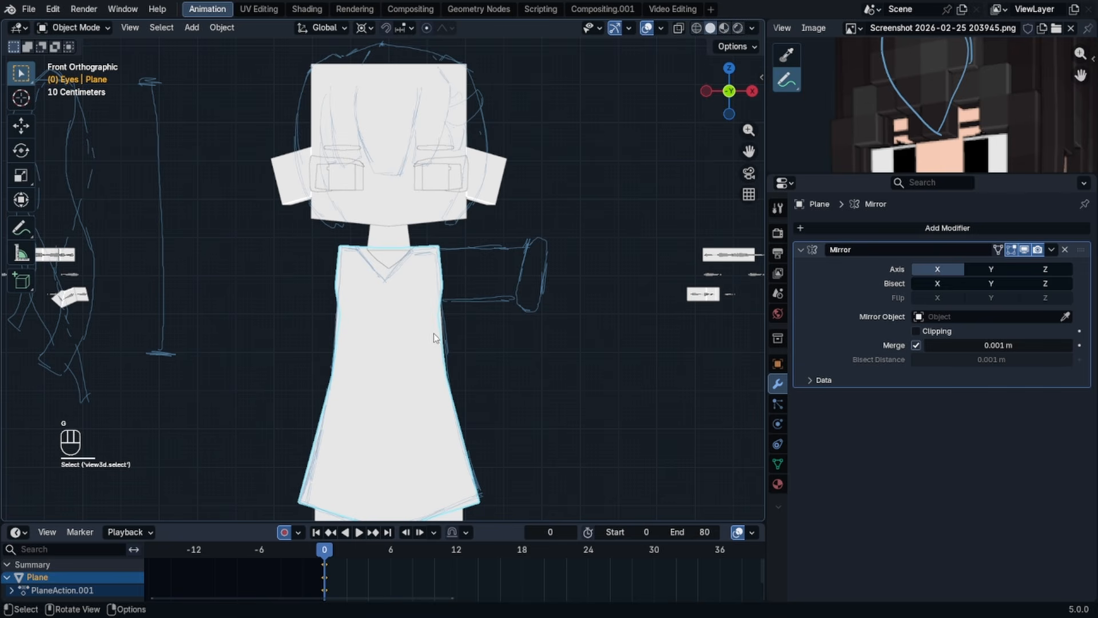
{"action": "key", "text": "g"}
{"action": "key", "text": "x"}
{"action": "right_click", "coordinate": [351, 341]}
{"action": "left_click", "coordinate": [389, 260]}
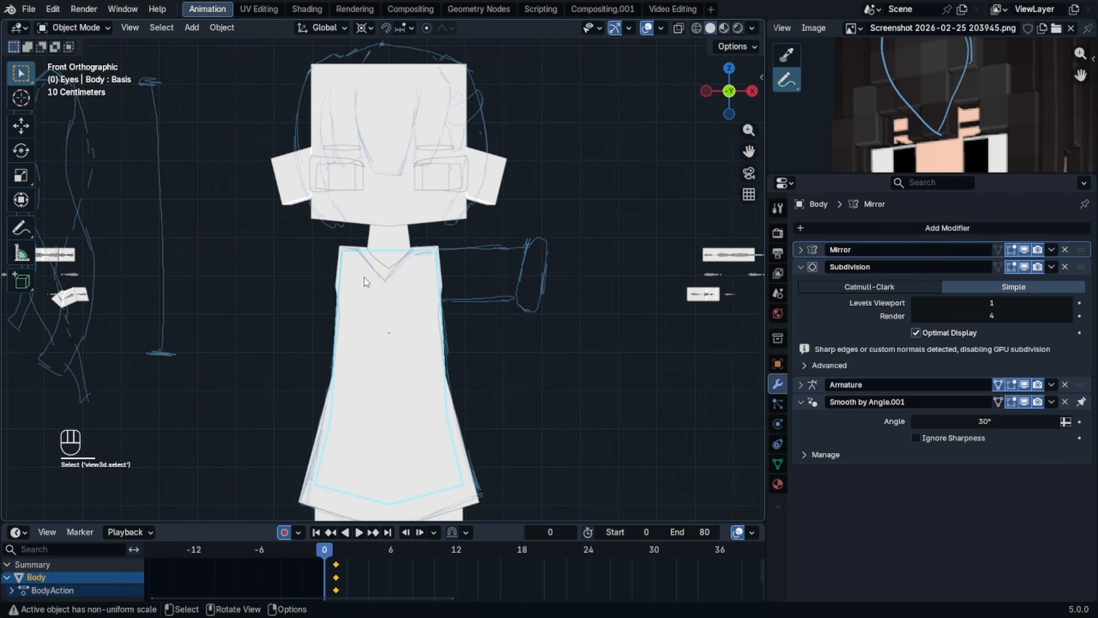
{"action": "scroll", "coordinate": [358, 286], "scroll_direction": "up", "scroll_amount": 4}
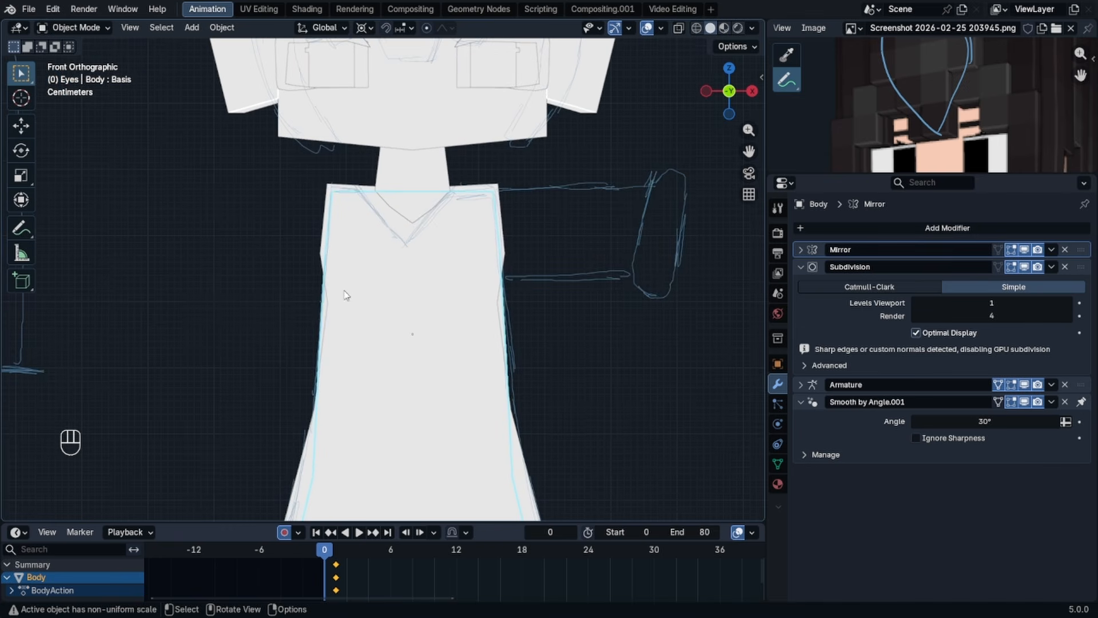
{"action": "scroll", "coordinate": [384, 280], "scroll_direction": "down", "scroll_amount": 2}
{"action": "key", "text": "g"}
{"action": "right_click", "coordinate": [365, 301]}
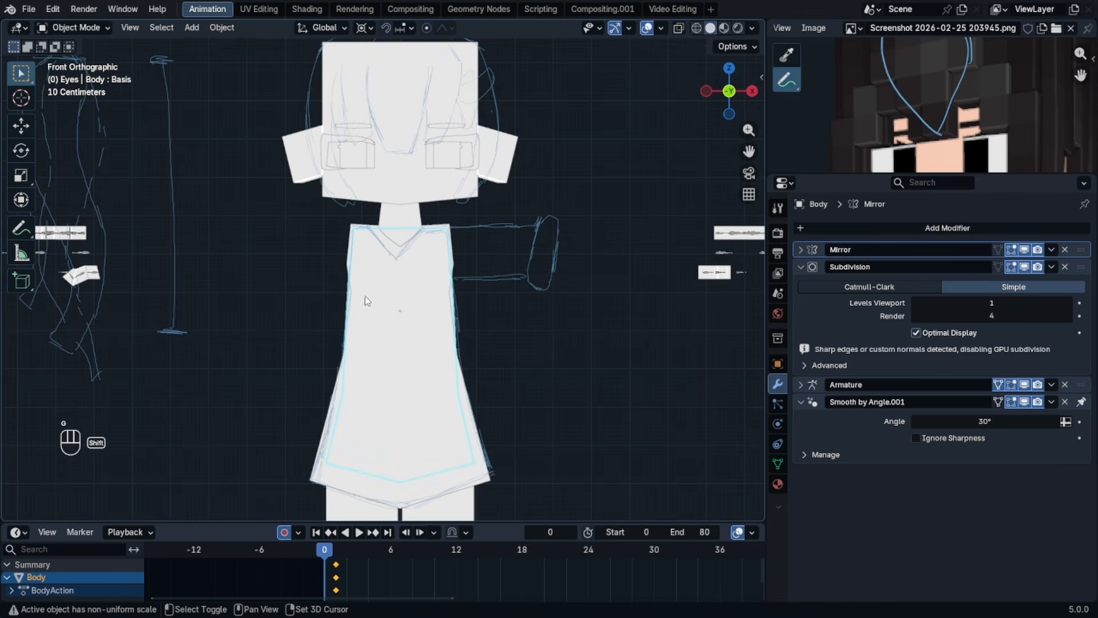
- Narrow the body mesh's waist row by scaling its vertices along X, with X-ray on
{"action": "key", "text": "Tab"}
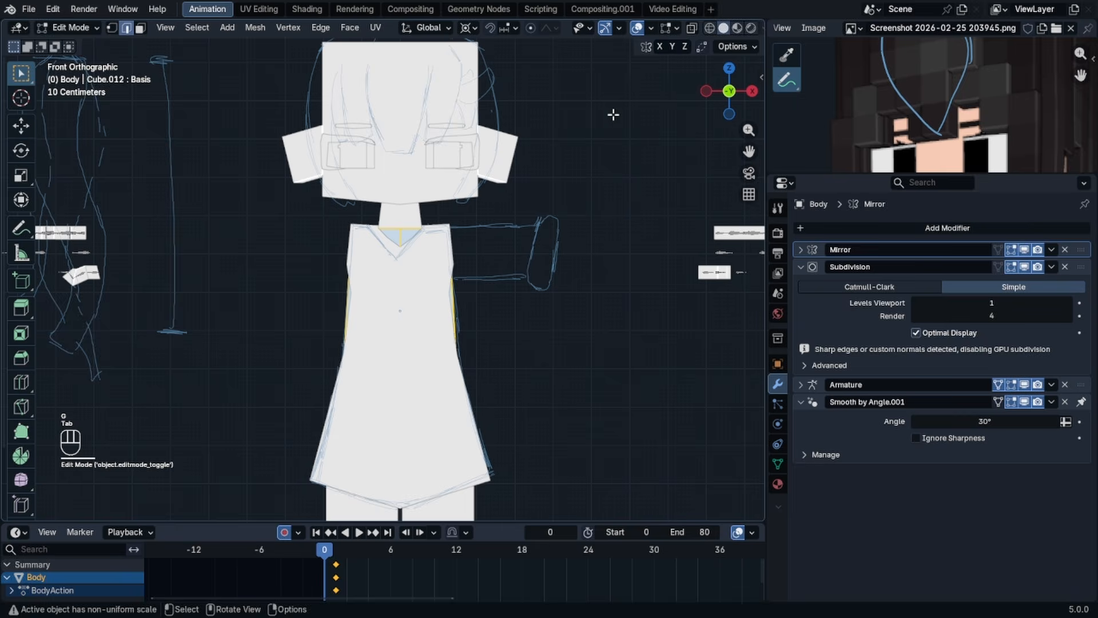
{"action": "left_click", "coordinate": [692, 28]}
{"action": "left_click", "coordinate": [112, 28]}
{"action": "left_click", "coordinate": [228, 312]}
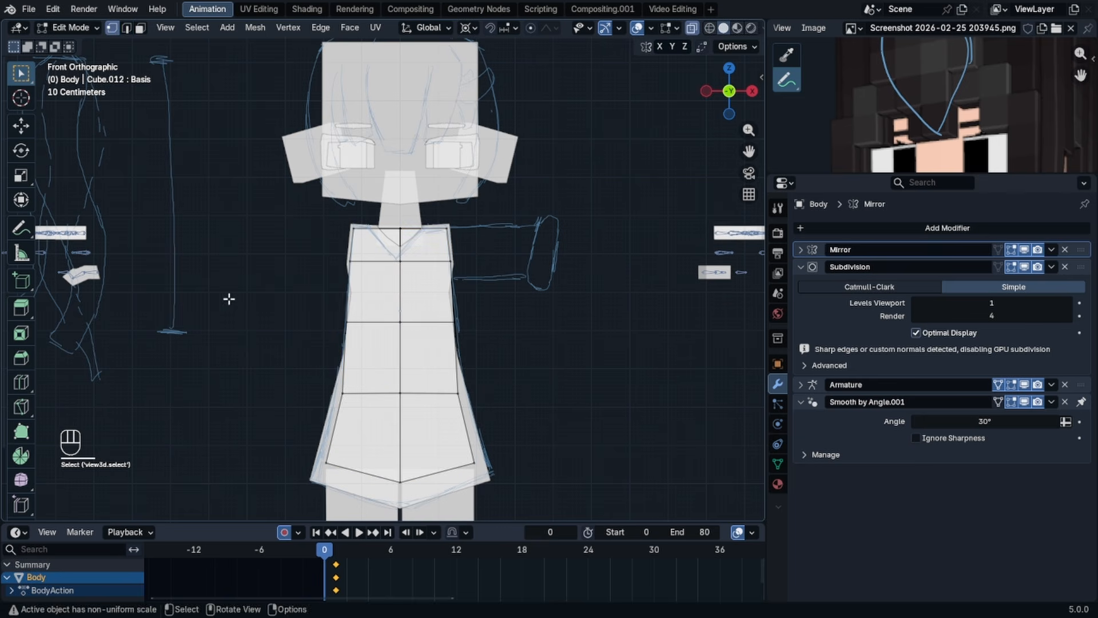
{"action": "left_click_drag", "start_coordinate": [228, 295], "coordinate": [502, 343]}
{"action": "key", "text": "s"}
{"action": "key", "text": "x"}
{"action": "right_click", "coordinate": [586, 278]}
{"action": "key", "text": "s"}
{"action": "key", "text": "x"}
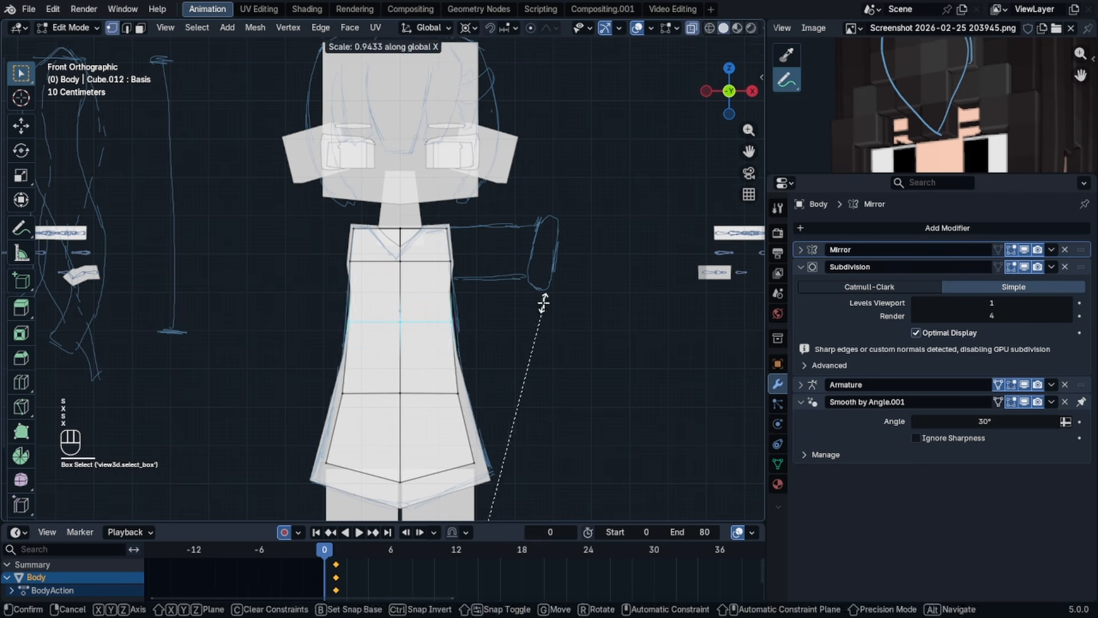
{"action": "right_click", "coordinate": [510, 147]}
{"action": "key", "text": "s"}
{"action": "key", "text": "x"}
{"action": "left_click", "coordinate": [478, 356]}
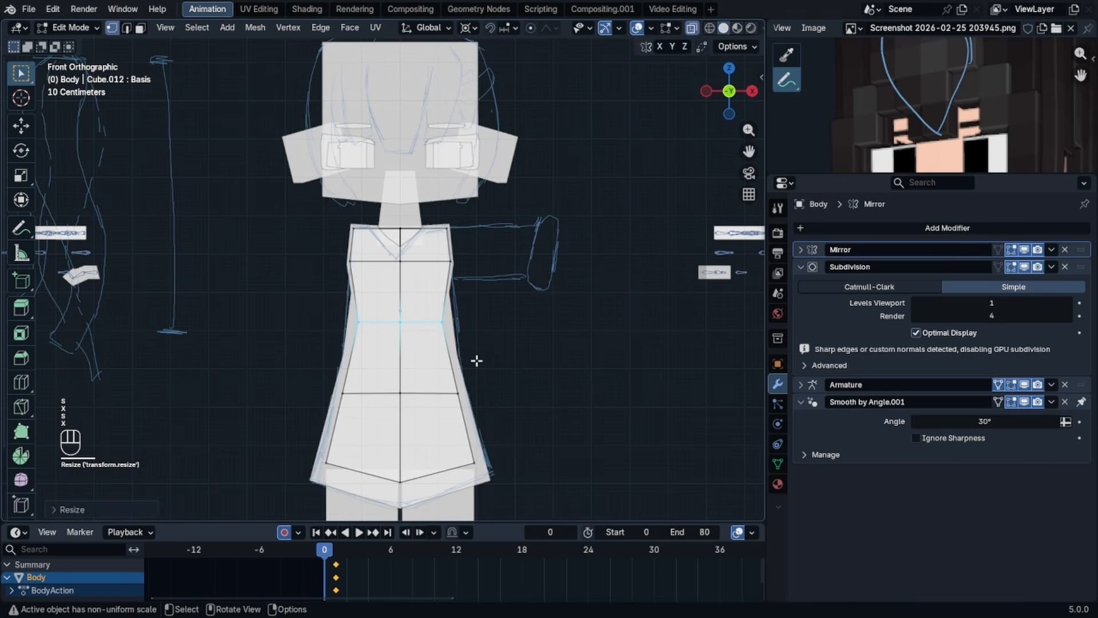
- Return to Object Mode, turn X-ray off and inspect how the body fits inside the shirt in perspective
{"action": "key", "text": "Tab"}
{"action": "key", "text": "Tab"}
{"action": "key", "text": "Tab"}
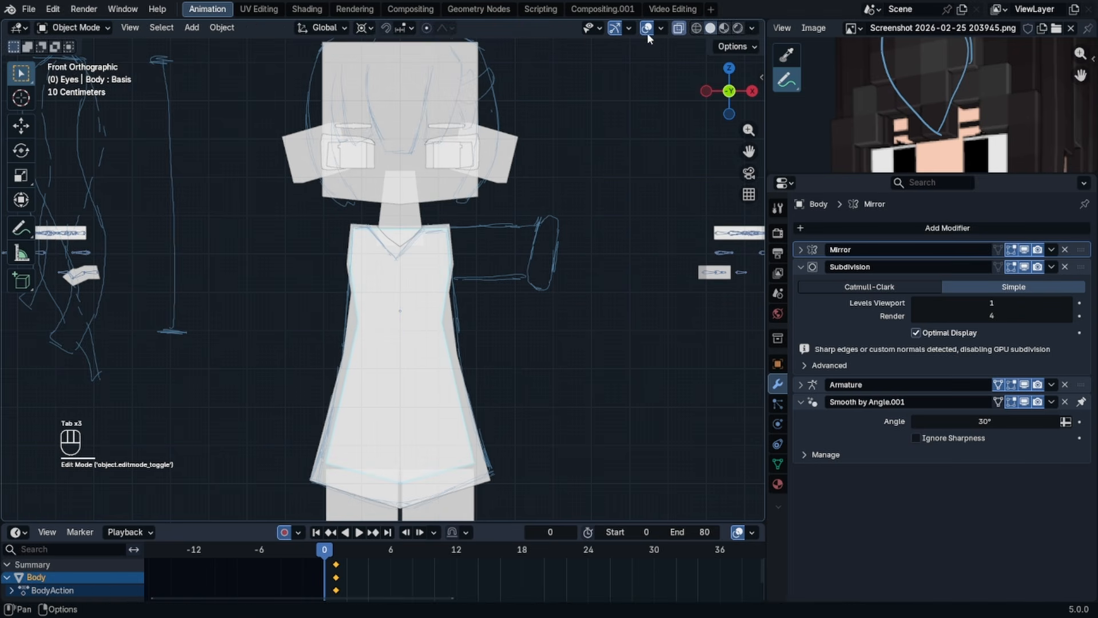
{"action": "left_click", "coordinate": [679, 29]}
{"action": "middle_click_drag", "start_coordinate": [561, 231], "coordinate": [564, 258]}
{"action": "scroll", "coordinate": [566, 316], "scroll_direction": "down", "scroll_amount": 3}
{"action": "left_click", "coordinate": [538, 319]}
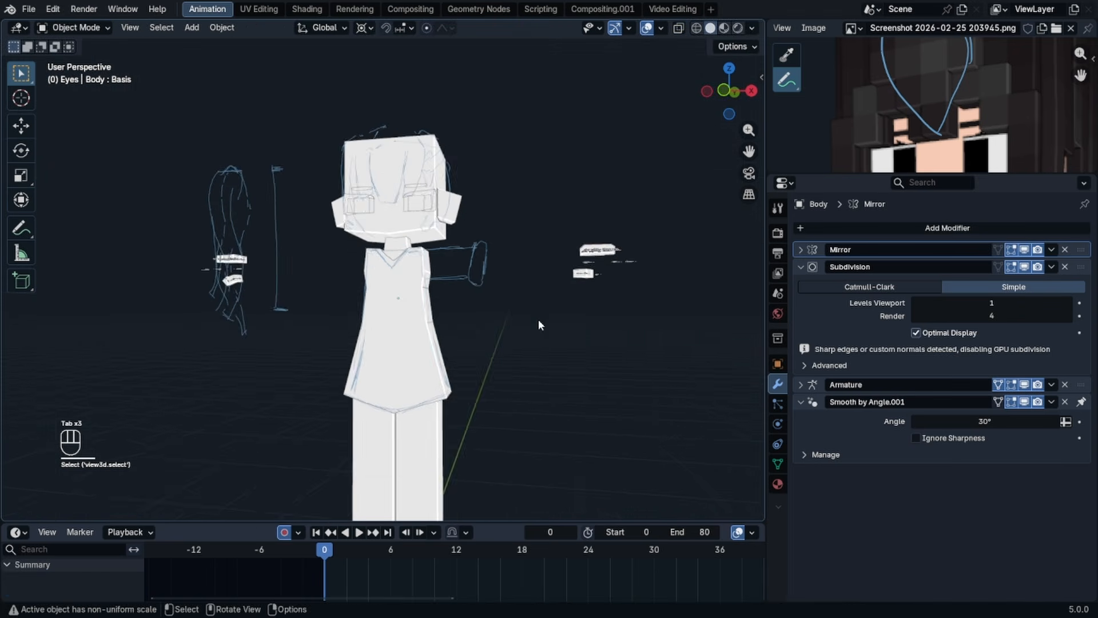
{"action": "middle_click_drag", "start_coordinate": [537, 319], "coordinate": [500, 325]}
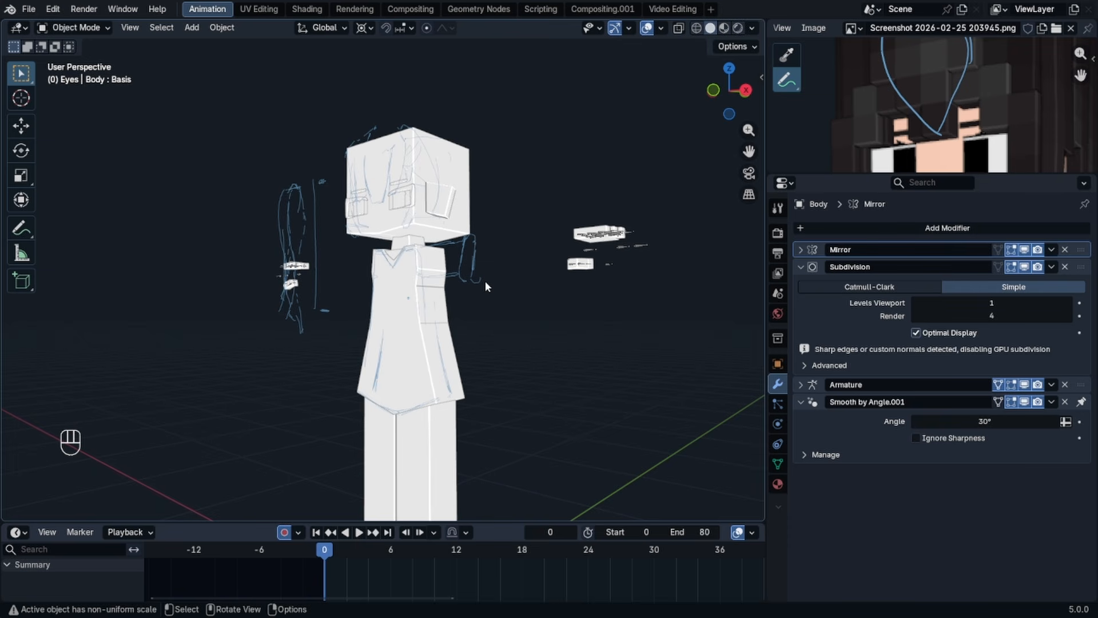
{"action": "scroll", "coordinate": [485, 286], "scroll_direction": "up", "scroll_amount": 3}
- Delete the body mesh's waist vertices hidden under the shirt, selected through the mesh from the front, and return to Object Mode
{"action": "left_click", "coordinate": [450, 235]}
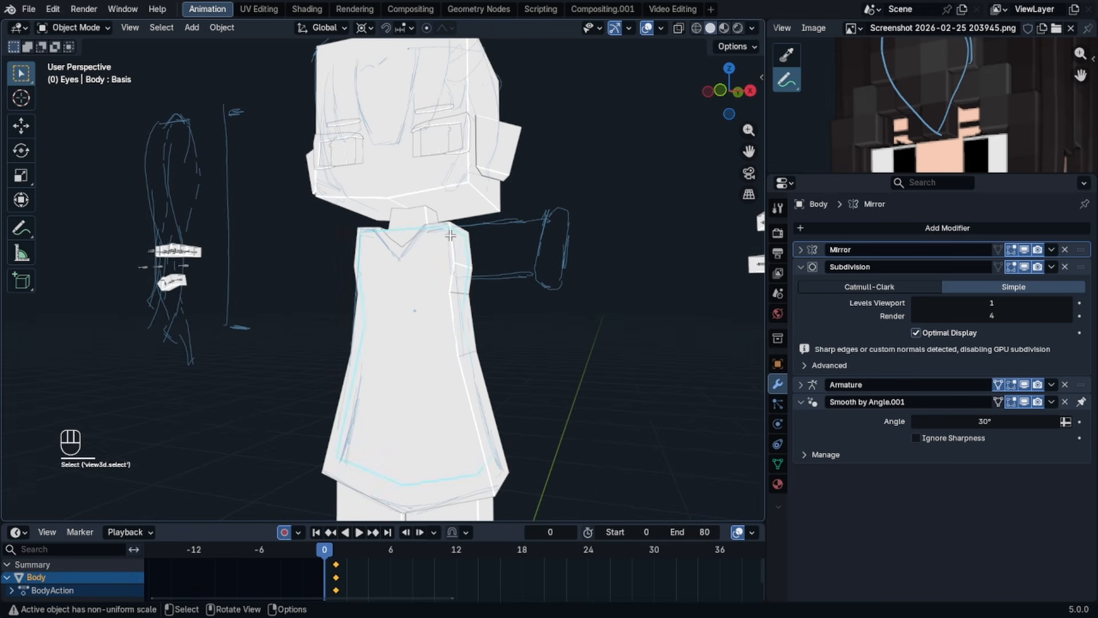
{"action": "key", "text": "Tab"}
{"action": "key", "text": "KP_1"}
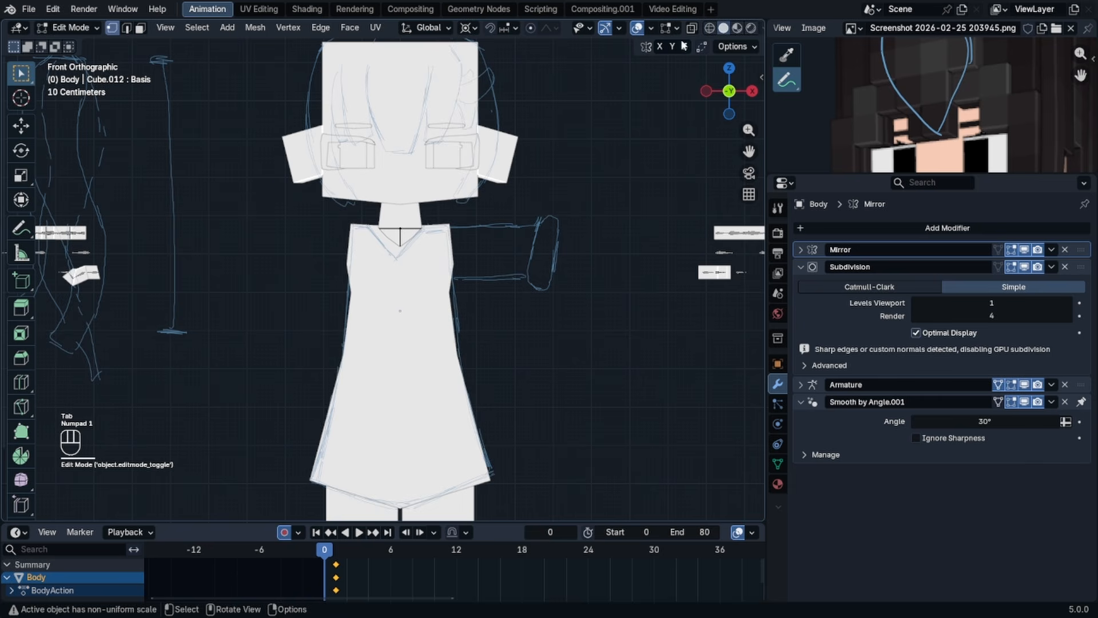
{"action": "left_click", "coordinate": [503, 316]}
{"action": "key", "text": "b"}
{"action": "left_click_drag", "start_coordinate": [546, 309], "coordinate": [337, 412]}
{"action": "key", "text": "x"}
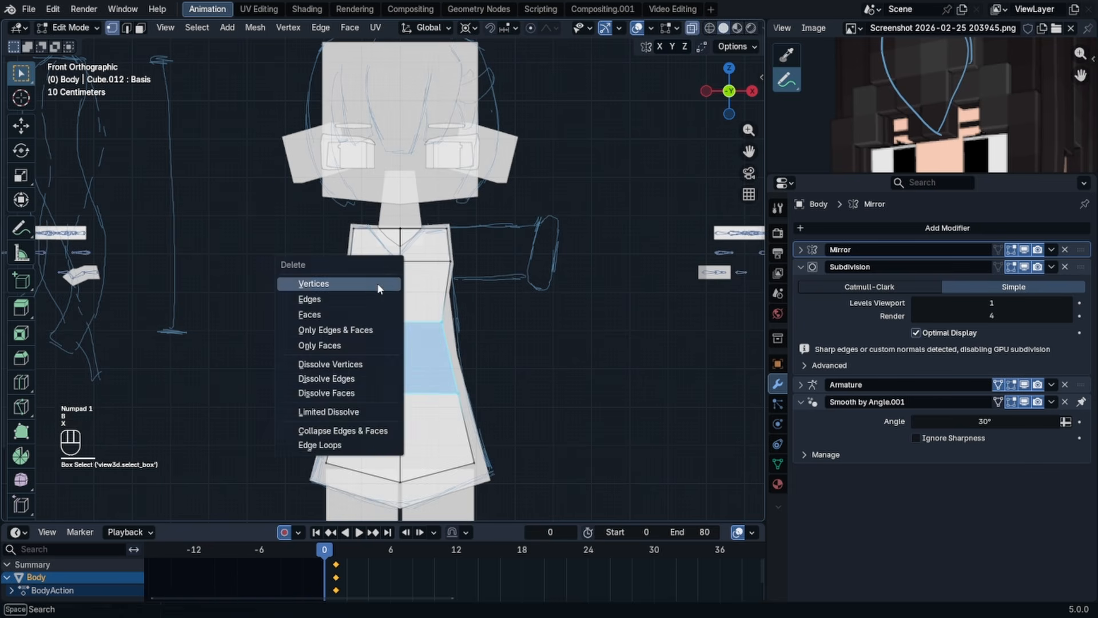
{"action": "left_click", "coordinate": [379, 287]}
{"action": "key", "text": "Tab"}
{"action": "middle_click_drag", "start_coordinate": [550, 248], "coordinate": [558, 386]}
{"action": "left_click", "coordinate": [558, 387]}
{"action": "scroll", "coordinate": [558, 389], "scroll_direction": "down", "scroll_amount": 3}
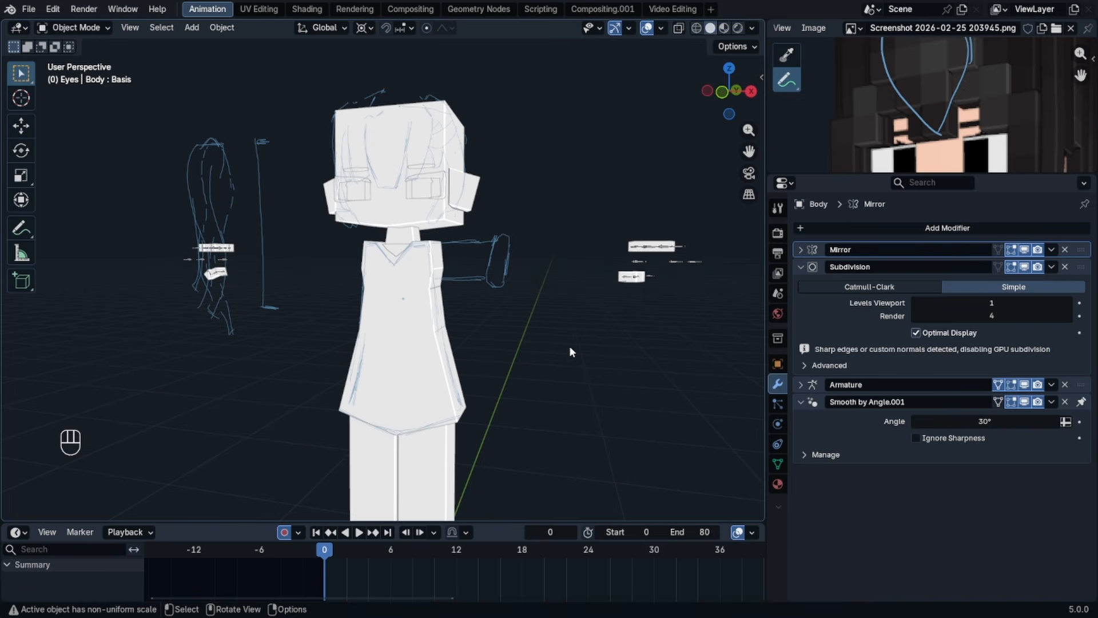
- Isolate the shirt mesh in local view and add two vertical loop cuts across its side and shoulder top
{"action": "middle_click_drag", "start_coordinate": [568, 346], "coordinate": [606, 333]}
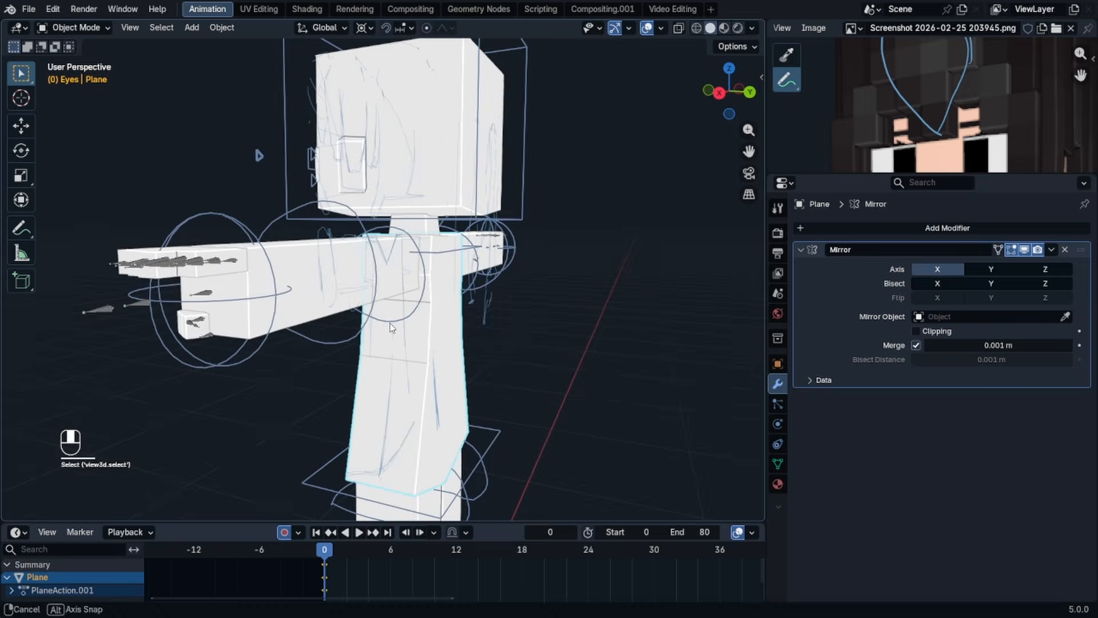
{"action": "key", "text": "KP_Divide"}
{"action": "middle_click_drag", "start_coordinate": [408, 224], "coordinate": [416, 269]}
{"action": "key", "text": "Tab"}
{"action": "middle_click_drag", "start_coordinate": [421, 182], "coordinate": [359, 203]}
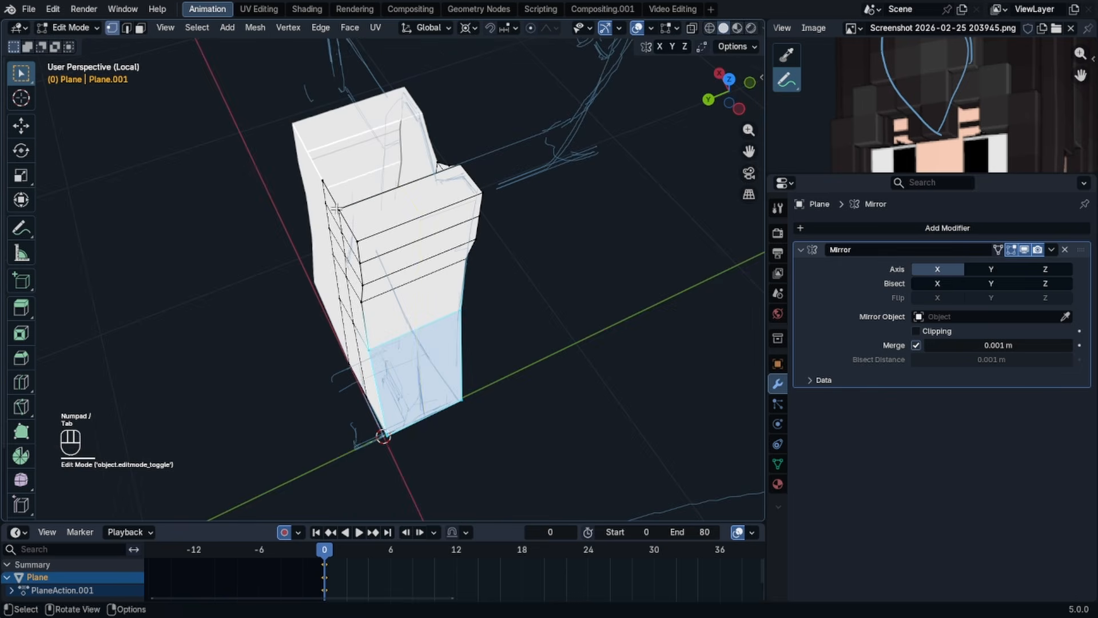
{"action": "key", "text": "ctrl+r"}
{"action": "left_click", "coordinate": [372, 202]}
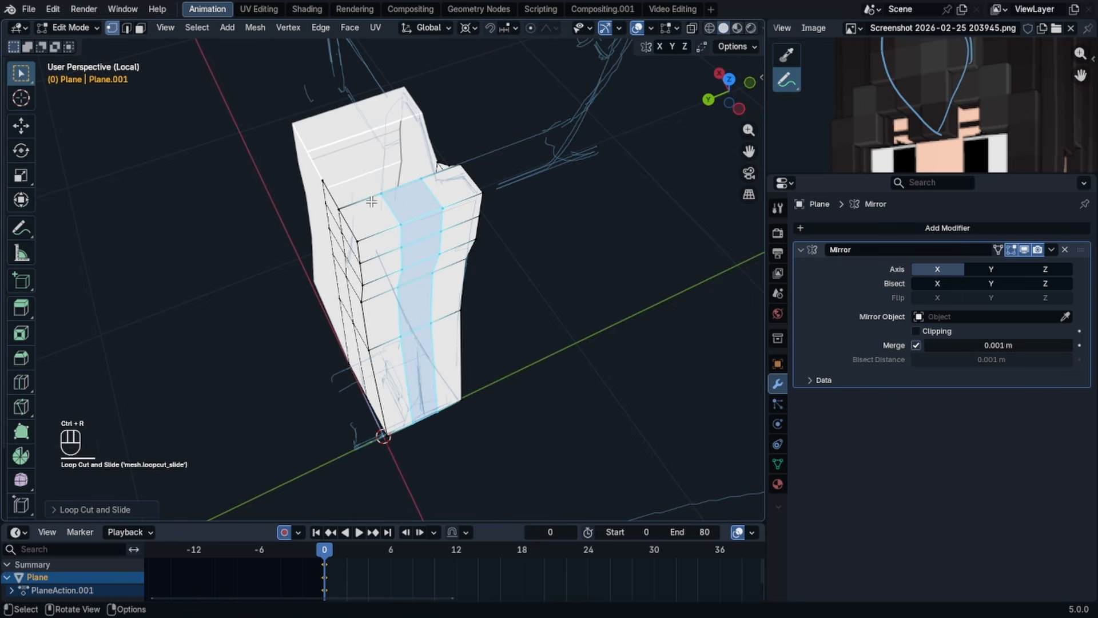
- Duplicate the shirt's back centre neckline vertex along Y and fill a face between it and the back shoulder vertices
{"action": "left_click", "coordinate": [327, 180]}
{"action": "key", "text": "KP_7"}
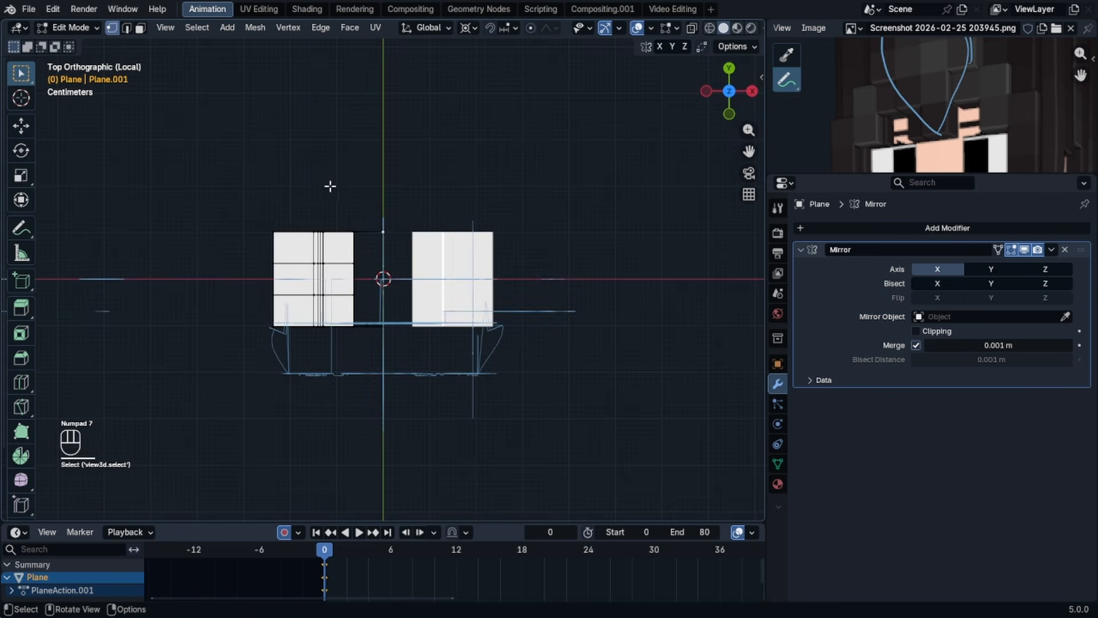
{"action": "key", "text": "shift+d"}
{"action": "key", "text": "y"}
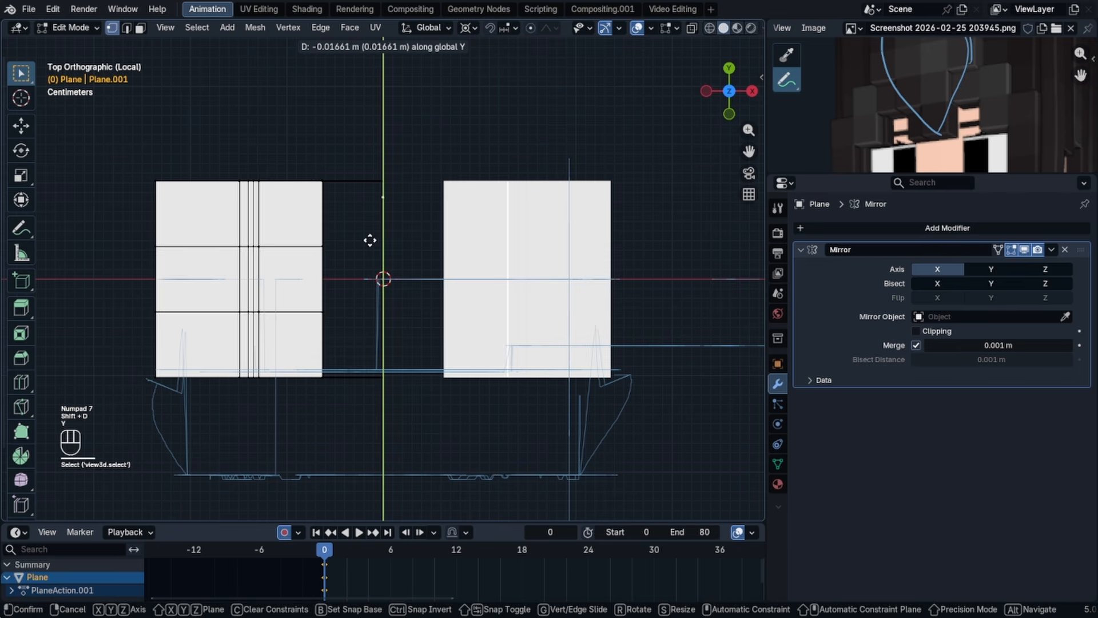
{"action": "left_click", "coordinate": [367, 290]}
{"action": "middle_click_drag", "start_coordinate": [366, 290], "coordinate": [469, 229]}
{"action": "scroll", "coordinate": [517, 211], "scroll_direction": "down", "scroll_amount": 4}
{"action": "left_click", "coordinate": [334, 209], "text": "shift"}
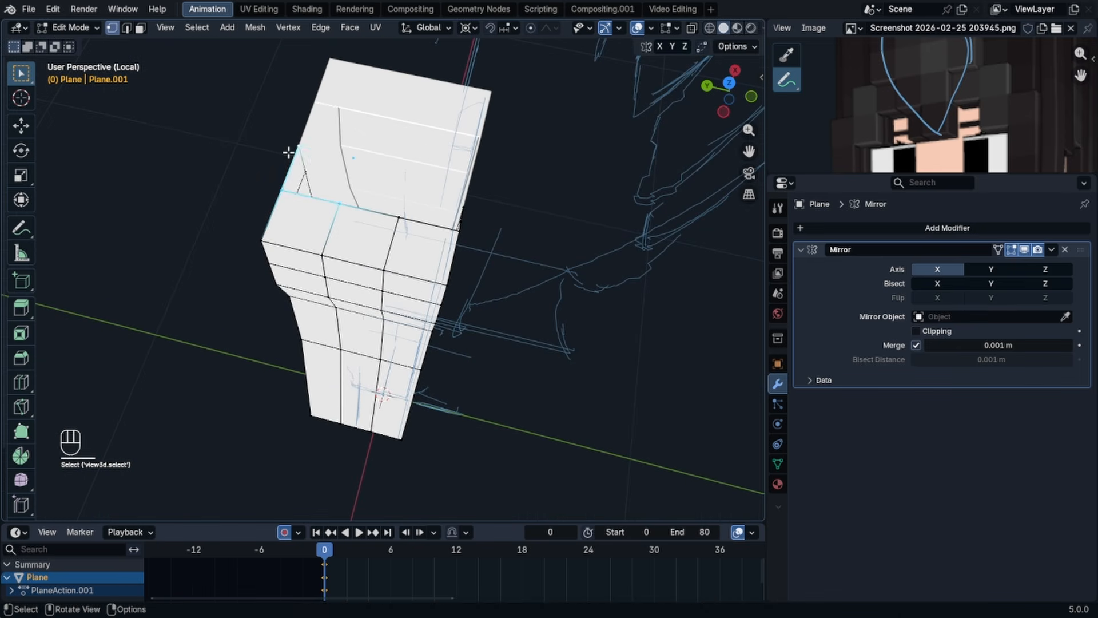
{"action": "key", "text": "f"}
{"action": "key", "text": "Tab"}
{"action": "middle_click_drag", "start_coordinate": [316, 177], "coordinate": [275, 160]}
{"action": "key", "text": "Tab"}
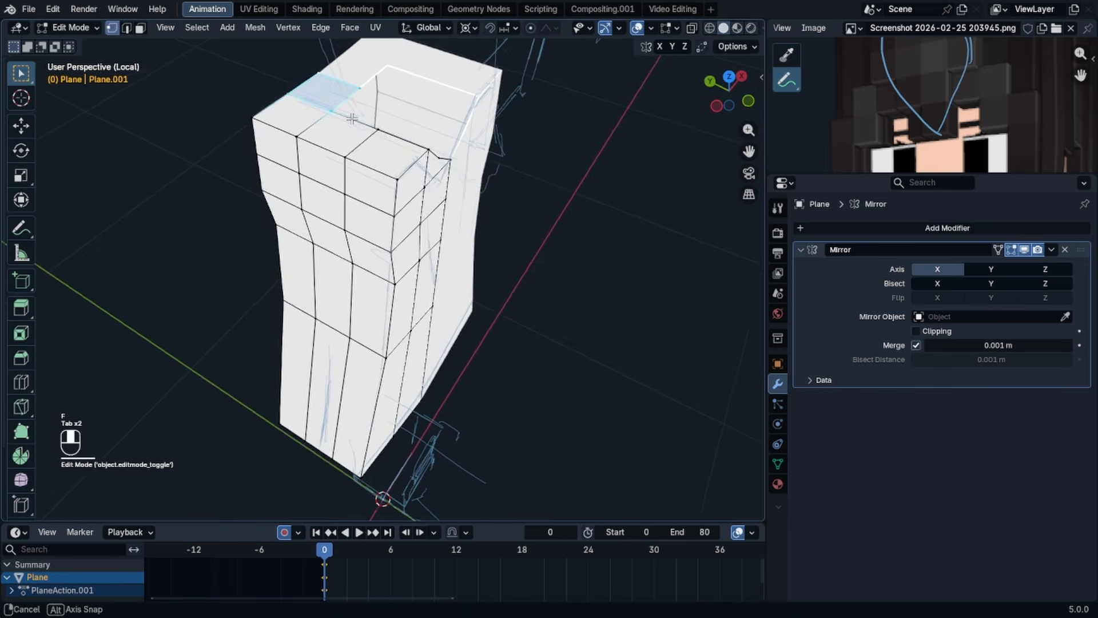
- Align the new neckline face's inner vertices by scaling them to 0 along X
{"action": "left_click", "coordinate": [371, 103]}
{"action": "key", "text": "s"}
{"action": "key", "text": "x"}
{"action": "key", "text": "KP_0"}
{"action": "left_click", "coordinate": [382, 121]}
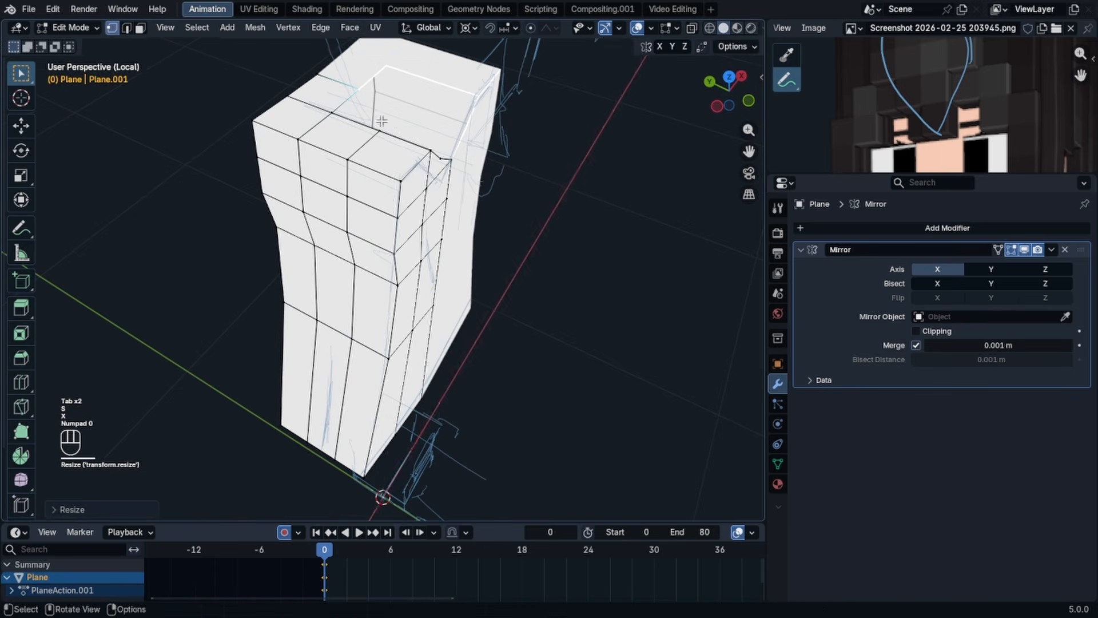
{"action": "key", "text": "Tab"}
{"action": "middle_click_drag", "start_coordinate": [360, 100], "coordinate": [483, 103]}
{"action": "scroll", "coordinate": [487, 143], "scroll_direction": "up", "scroll_amount": 4}
{"action": "middle_click_drag", "start_coordinate": [486, 143], "coordinate": [519, 213]}
- Snap the 3D cursor to the inner shoulder vertex at the edge of the shirt's neck opening
{"action": "key", "text": "Tab"}
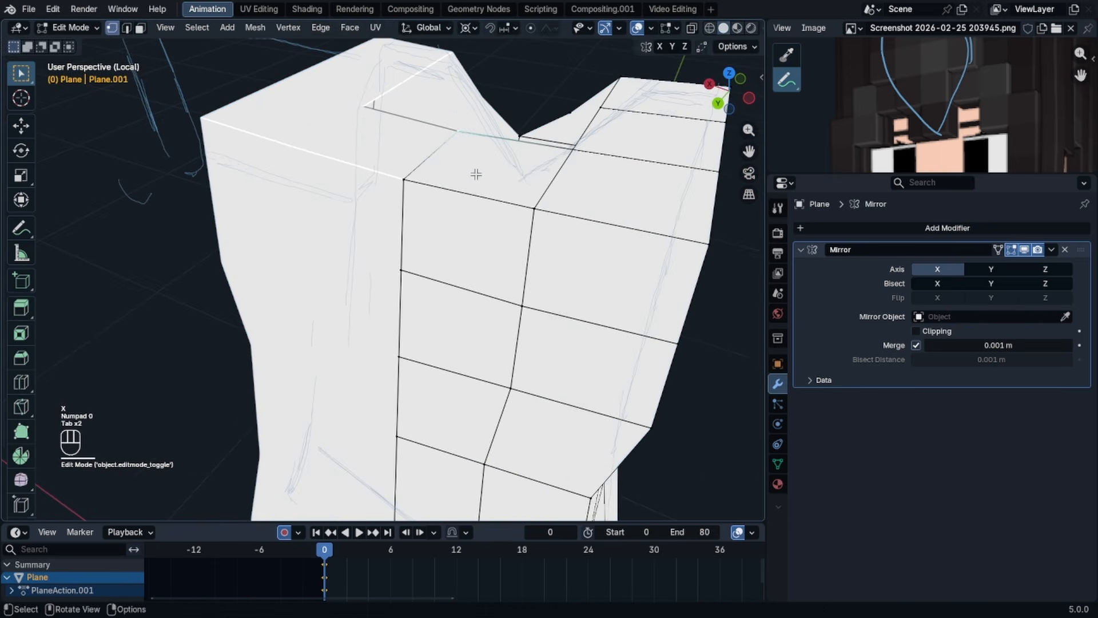
{"action": "key", "text": "shift+s"}
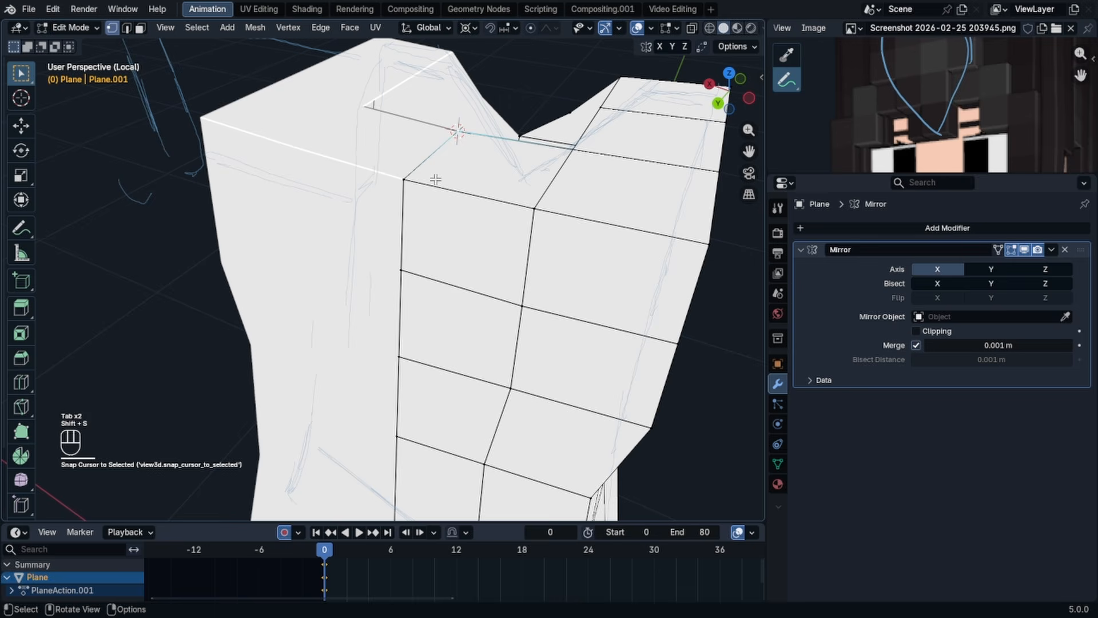
{"action": "left_click", "coordinate": [577, 146]}
{"action": "key", "text": "shift+s"}
{"action": "left_click", "coordinate": [576, 235]}
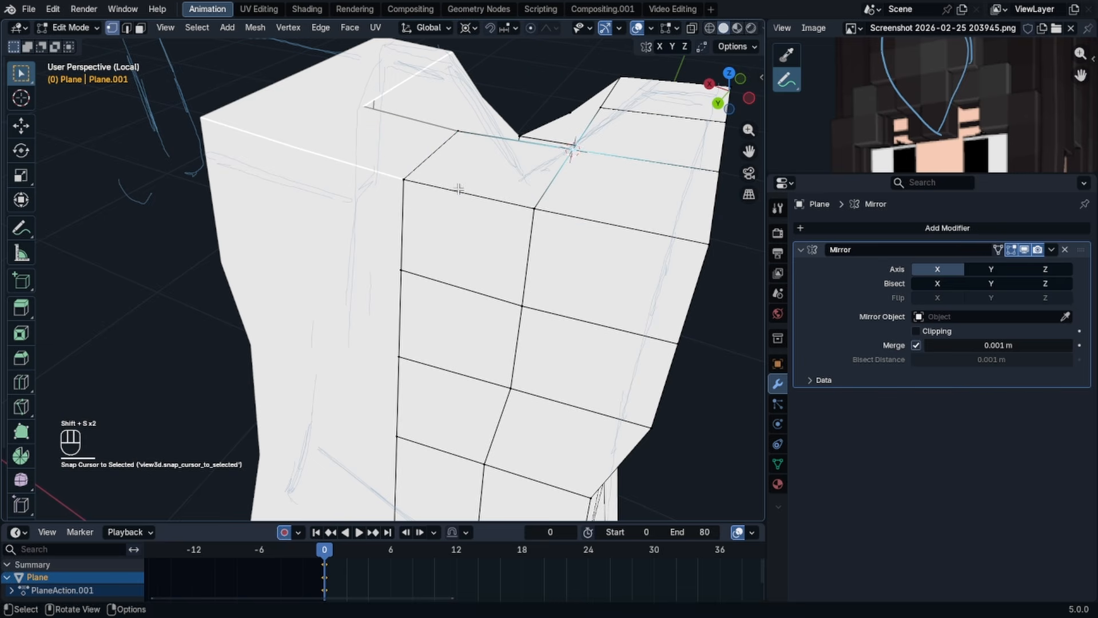
- Try to flatten the shirt's top neckline and shoulder faces by scaling them to 0 along Z
{"action": "left_click", "coordinate": [141, 28]}
{"action": "left_click", "coordinate": [503, 167]}
{"action": "left_click", "coordinate": [606, 185], "text": "shift"}
{"action": "left_click", "coordinate": [643, 110], "text": "shift"}
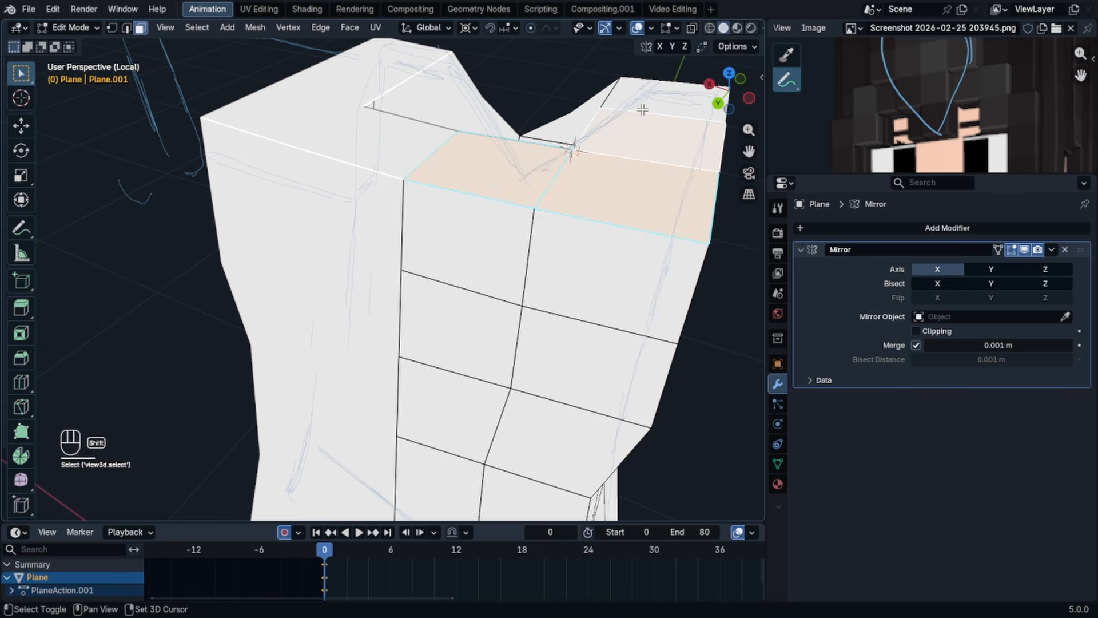
{"action": "key", "text": "s"}
{"action": "key", "text": "z"}
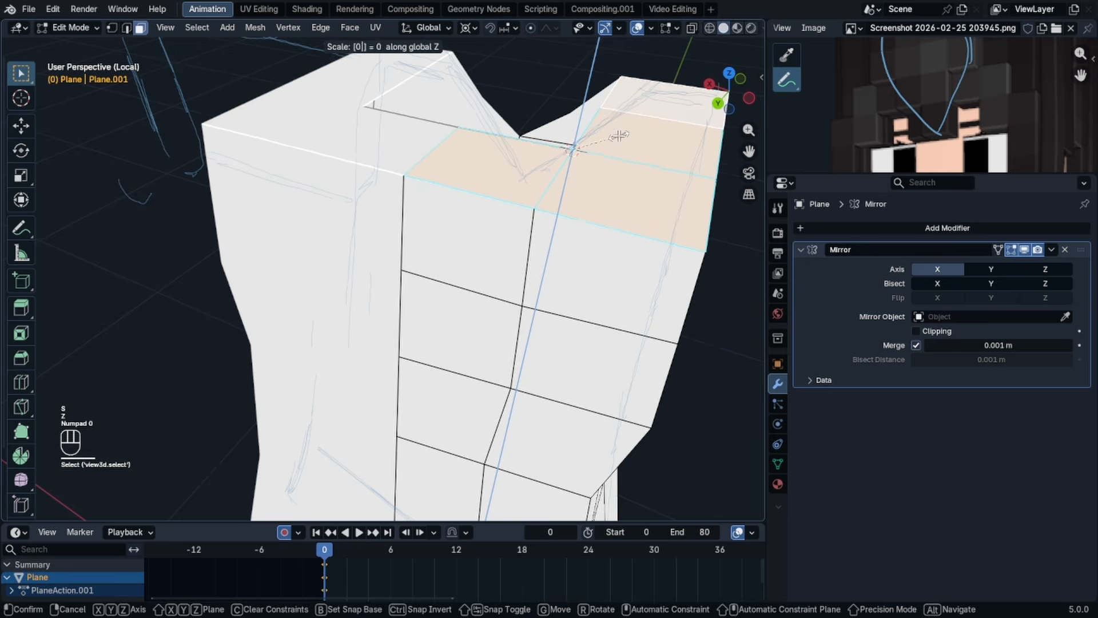
{"action": "left_click", "coordinate": [626, 134]}
{"action": "middle_click_drag", "start_coordinate": [625, 135], "coordinate": [361, 117]}
{"action": "key", "text": "ctrl+z"}
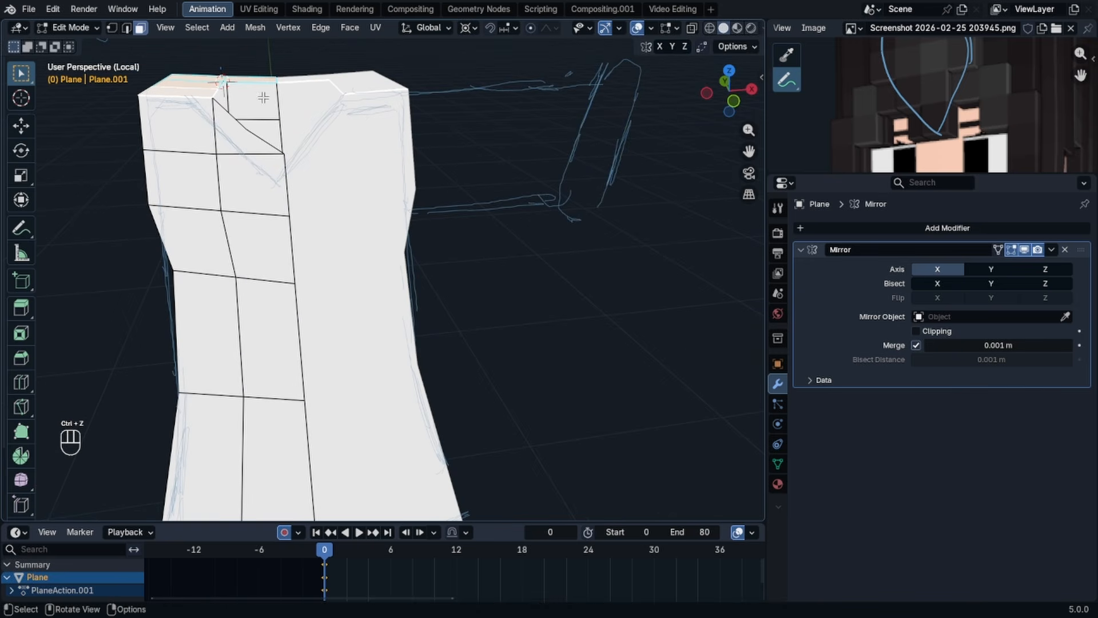
- Apply Shade Auto Smooth to the shirt in Object Mode and inspect its shading
{"action": "key", "text": "Tab"}
{"action": "middle_click_drag", "start_coordinate": [312, 146], "coordinate": [479, 250]}
{"action": "right_click", "coordinate": [456, 188]}
{"action": "left_click", "coordinate": [456, 190]}
{"action": "right_click", "coordinate": [453, 190]}
{"action": "left_click", "coordinate": [452, 199]}
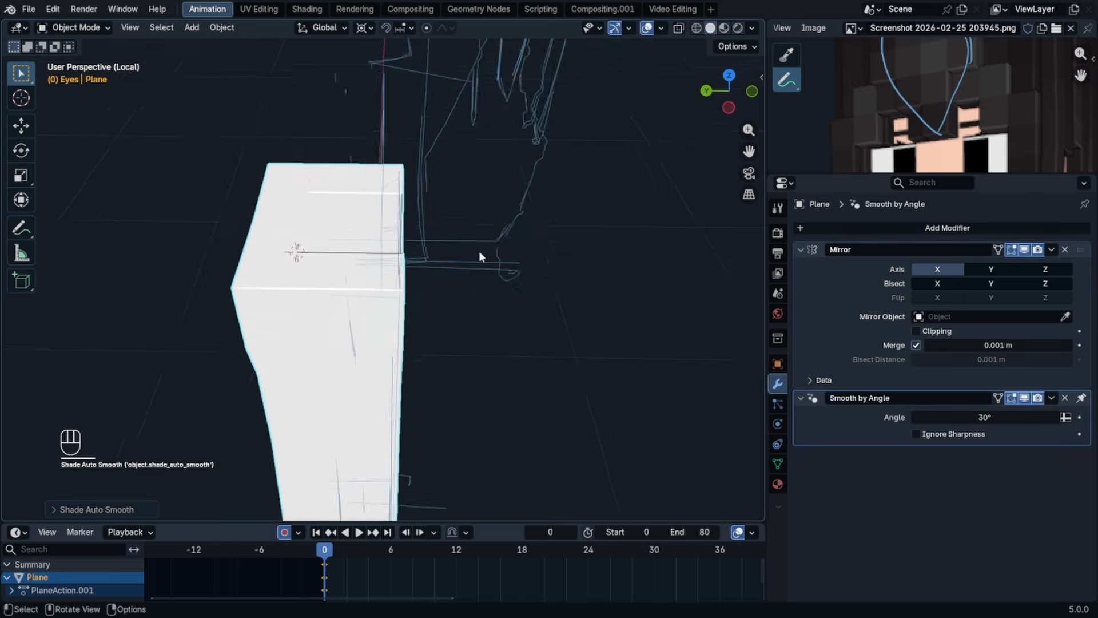
{"action": "scroll", "coordinate": [478, 251], "scroll_direction": "down", "scroll_amount": 2}
{"action": "middle_click_drag", "start_coordinate": [626, 340], "coordinate": [441, 283]}
{"action": "left_click", "coordinate": [550, 275]}
{"action": "scroll", "coordinate": [388, 263], "scroll_direction": "up", "scroll_amount": 2}
{"action": "left_click", "coordinate": [434, 260]}
- Mark the horizontal edge loop around the shirt just below the chest as sharp and check its shading
{"action": "key", "text": "Tab"}
{"action": "left_click", "coordinate": [426, 265]}
{"action": "middle_click_drag", "start_coordinate": [280, 251], "coordinate": [280, 221]}
{"action": "left_click", "coordinate": [280, 221], "text": "alt"}
{"action": "key", "text": "n"}
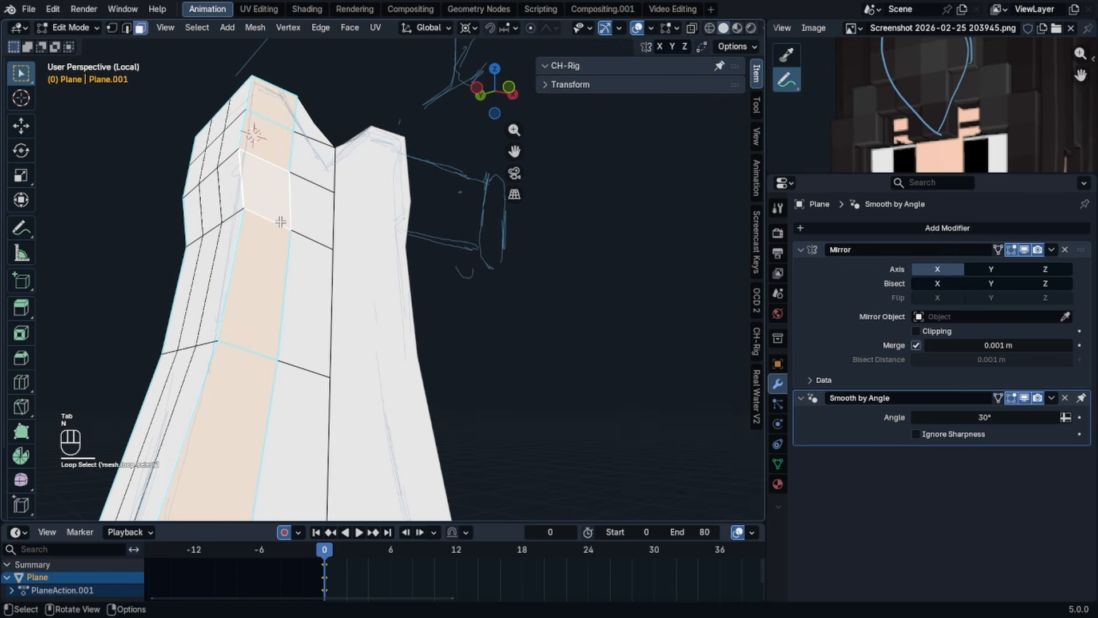
{"action": "left_click", "coordinate": [127, 31]}
{"action": "left_click", "coordinate": [274, 225], "text": "alt"}
{"action": "key", "text": "n"}
{"action": "key", "text": "n"}
{"action": "right_click", "coordinate": [379, 238]}
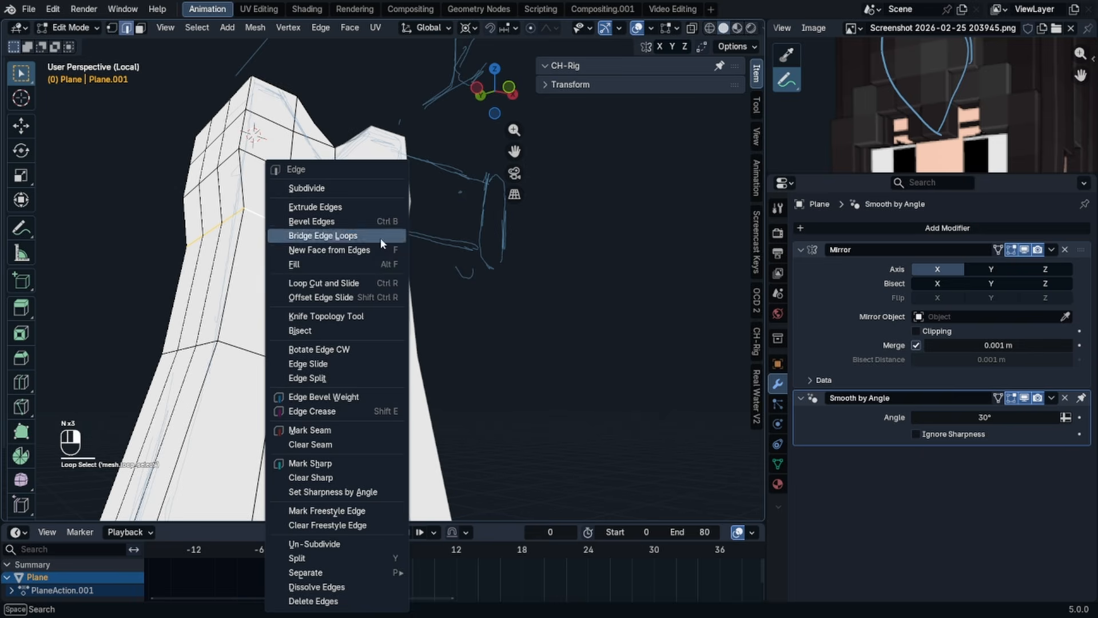
{"action": "left_click", "coordinate": [319, 464]}
{"action": "key", "text": "n"}
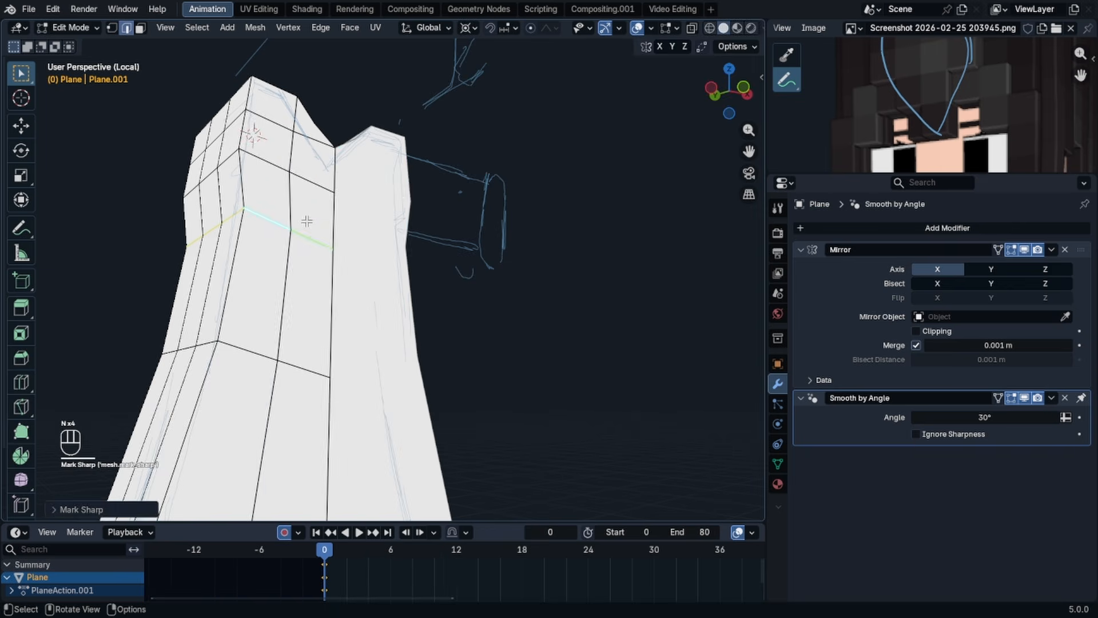
{"action": "key", "text": "Tab"}
{"action": "middle_click_drag", "start_coordinate": [348, 245], "coordinate": [252, 242]}
{"action": "key", "text": "Tab"}
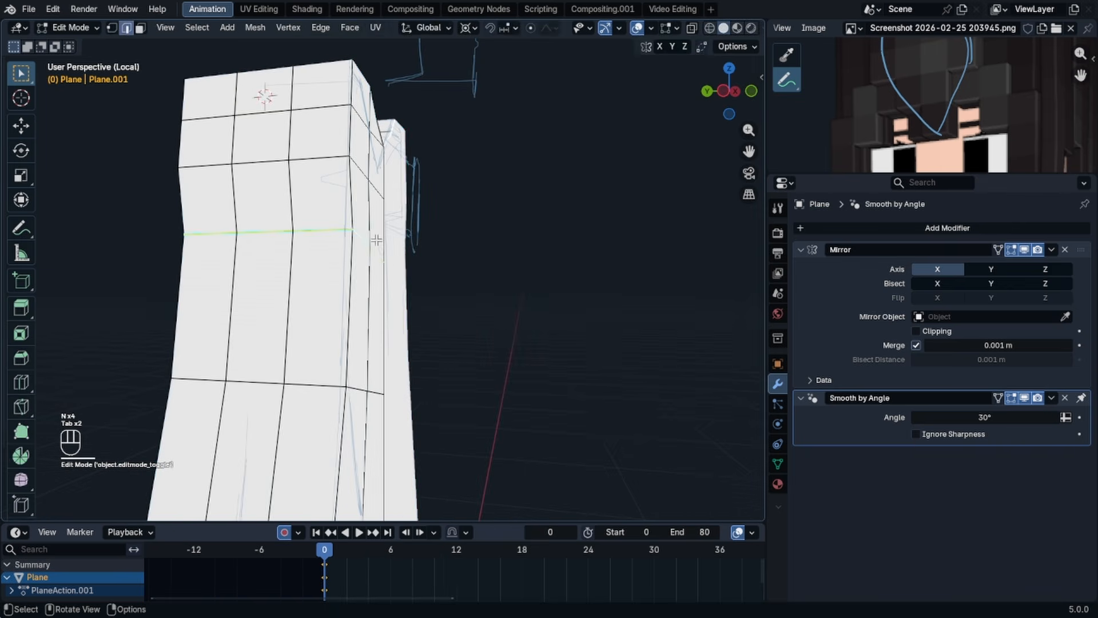
- Move the two front chest edges above the sharp loop outward along Y to give the shirt a bust
{"action": "left_click", "coordinate": [375, 184]}
{"action": "left_click", "coordinate": [364, 180], "text": "shift"}
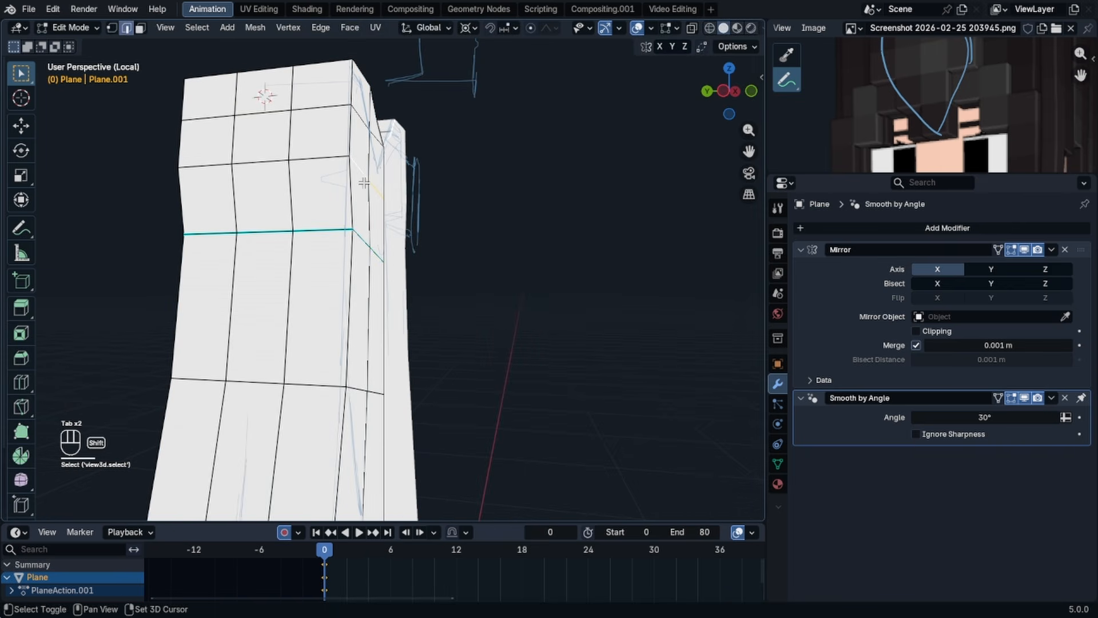
{"action": "middle_click_drag", "start_coordinate": [364, 181], "coordinate": [340, 215]}
{"action": "key", "text": "g"}
{"action": "key", "text": "y"}
{"action": "left_click", "coordinate": [352, 220]}
{"action": "key", "text": "Tab"}
{"action": "middle_click_drag", "start_coordinate": [440, 223], "coordinate": [445, 200]}
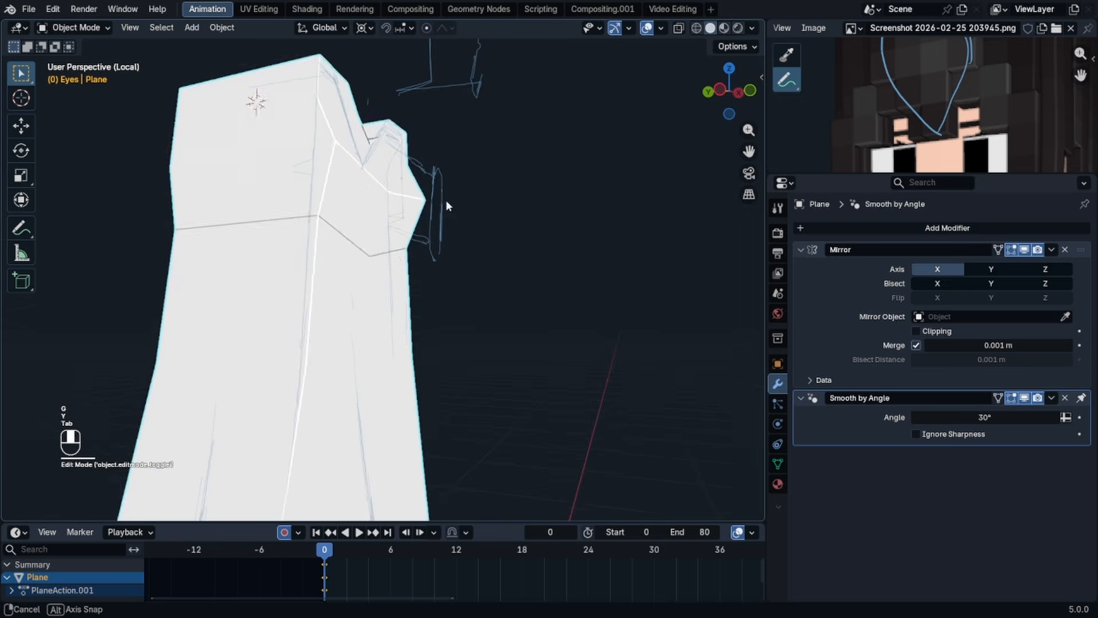
{"action": "key", "text": "Tab"}
{"action": "key", "text": "Tab"}
- Leave local view and duplicate the arm mesh along Z, placing the copy just below the original in front view
{"action": "key", "text": "KP_Divide"}
{"action": "left_click", "coordinate": [401, 297]}
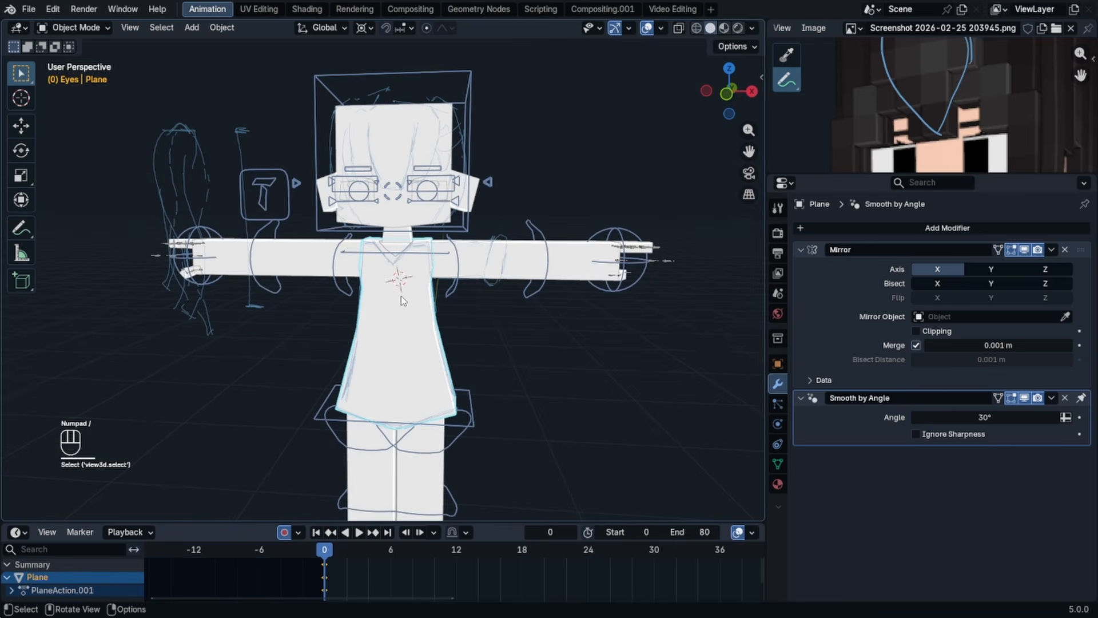
{"action": "key", "text": "KP_1"}
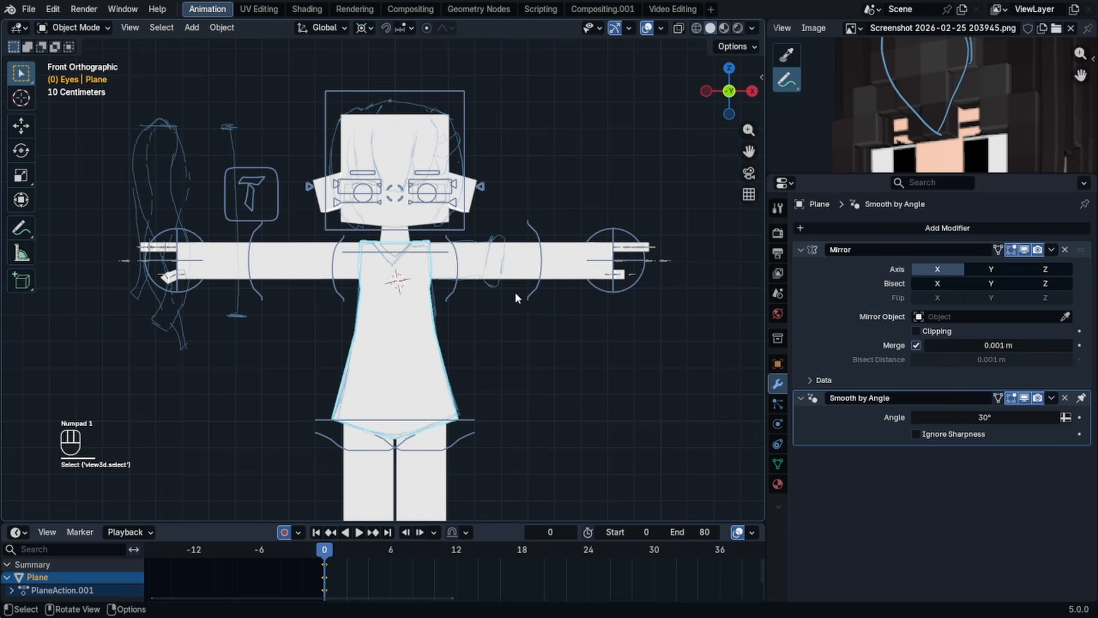
{"action": "scroll", "coordinate": [548, 286], "scroll_direction": "up", "scroll_amount": 3}
{"action": "left_click", "coordinate": [590, 277]}
{"action": "middle_click_drag", "start_coordinate": [590, 280], "coordinate": [452, 277], "text": "shift"}
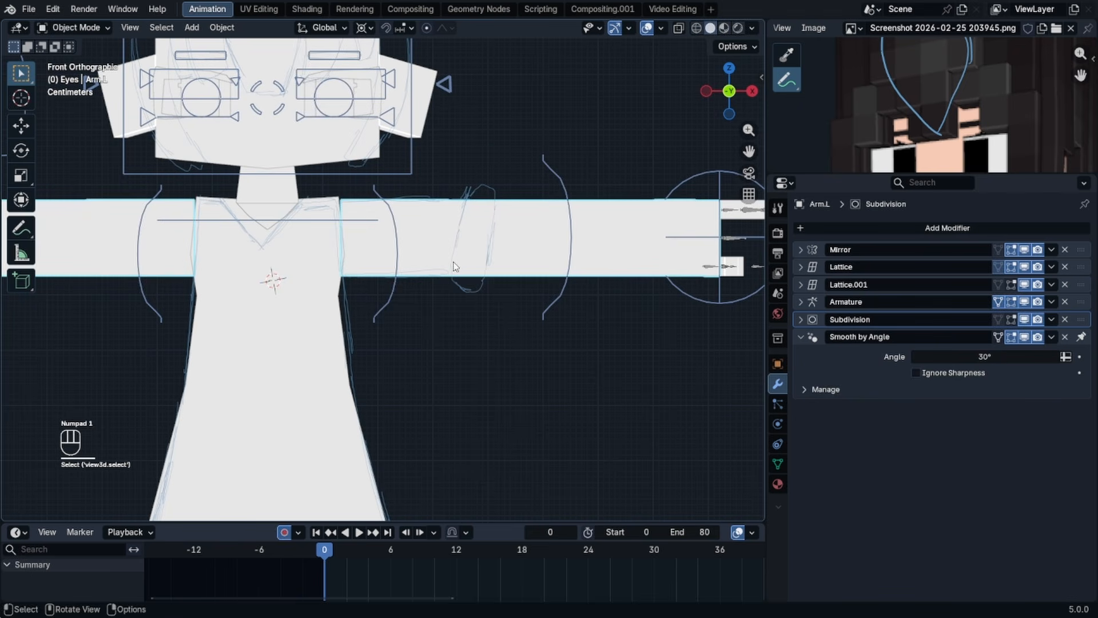
{"action": "key", "text": "shift+d"}
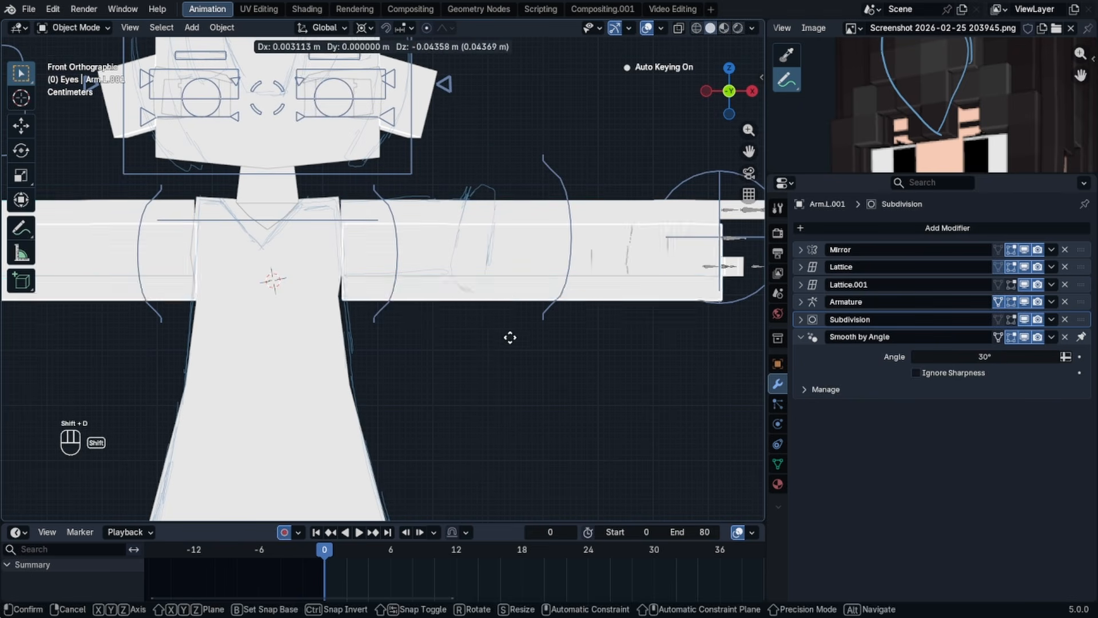
{"action": "key", "text": "z"}
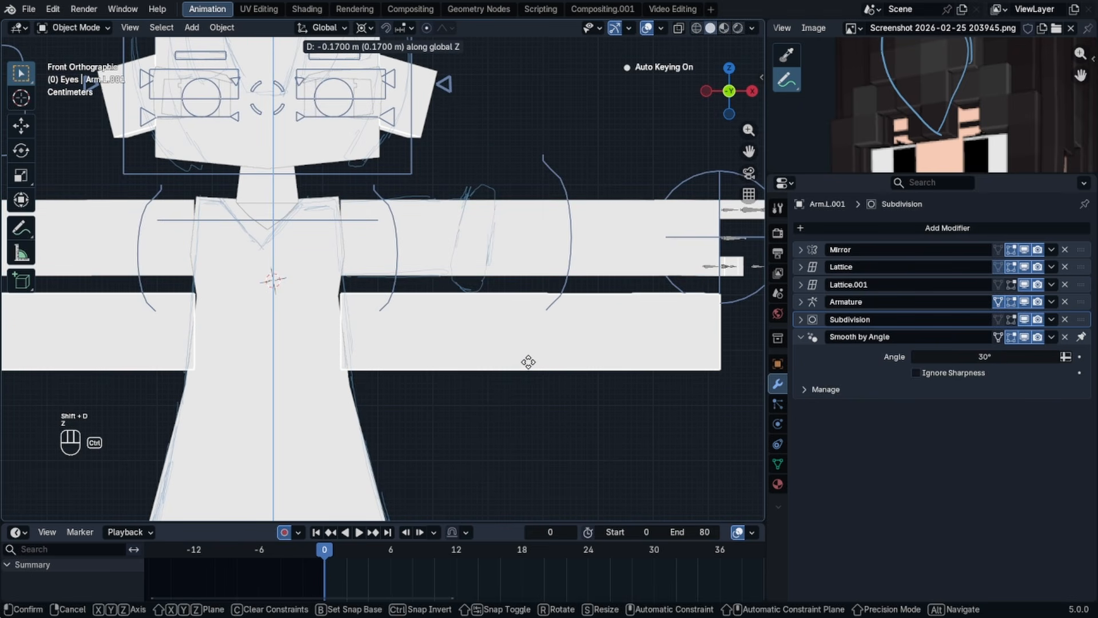
{"action": "left_click", "coordinate": [528, 364], "text": "ctrl"}
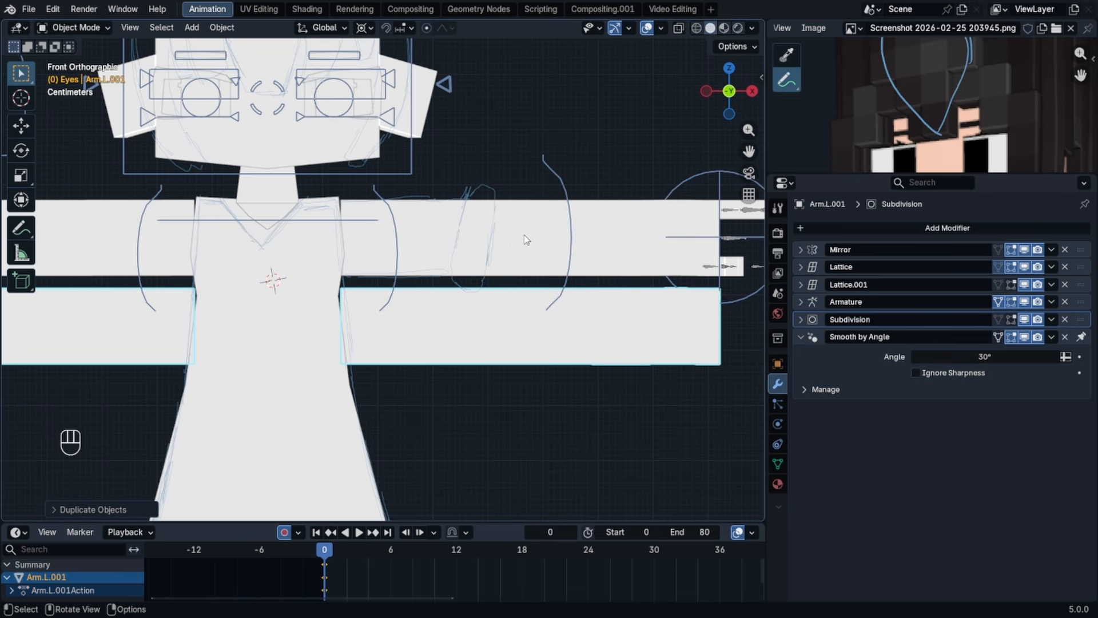
{"action": "left_click", "coordinate": [229, 322]}
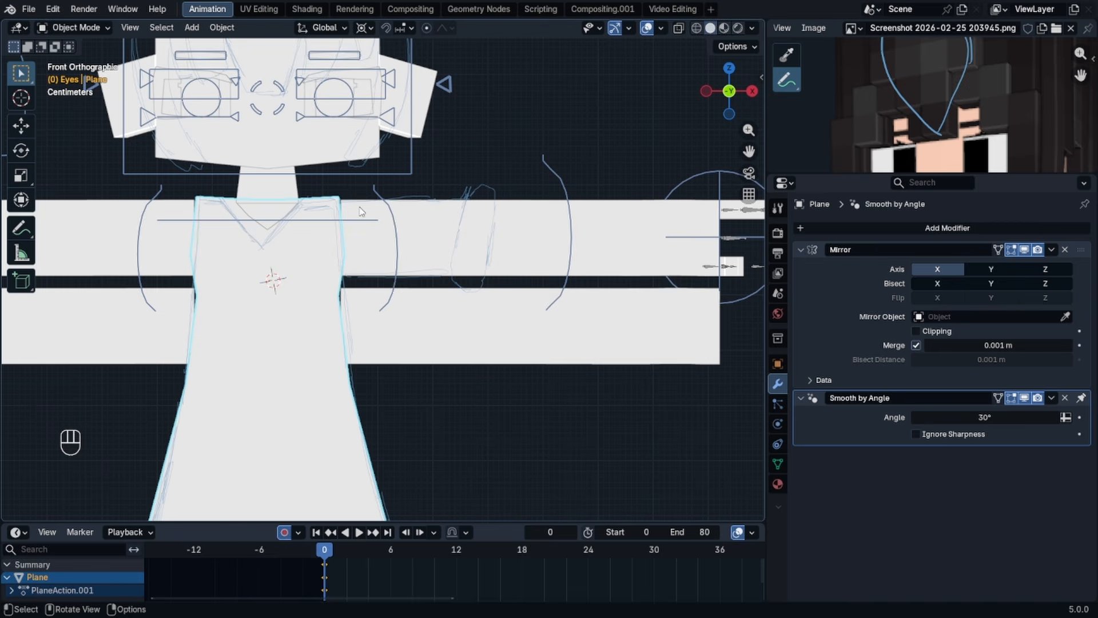
{"action": "left_click", "coordinate": [494, 368]}
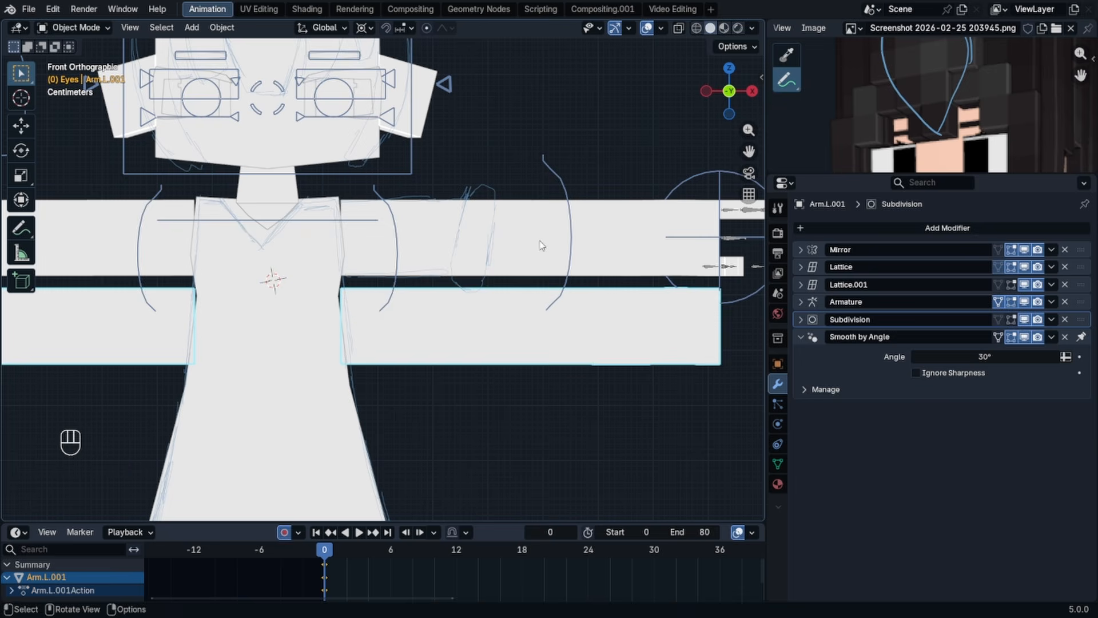
{"action": "key", "text": "Tab"}
{"action": "key", "text": "a"}
{"action": "key", "text": "g"}
{"action": "right_click", "coordinate": [508, 308]}
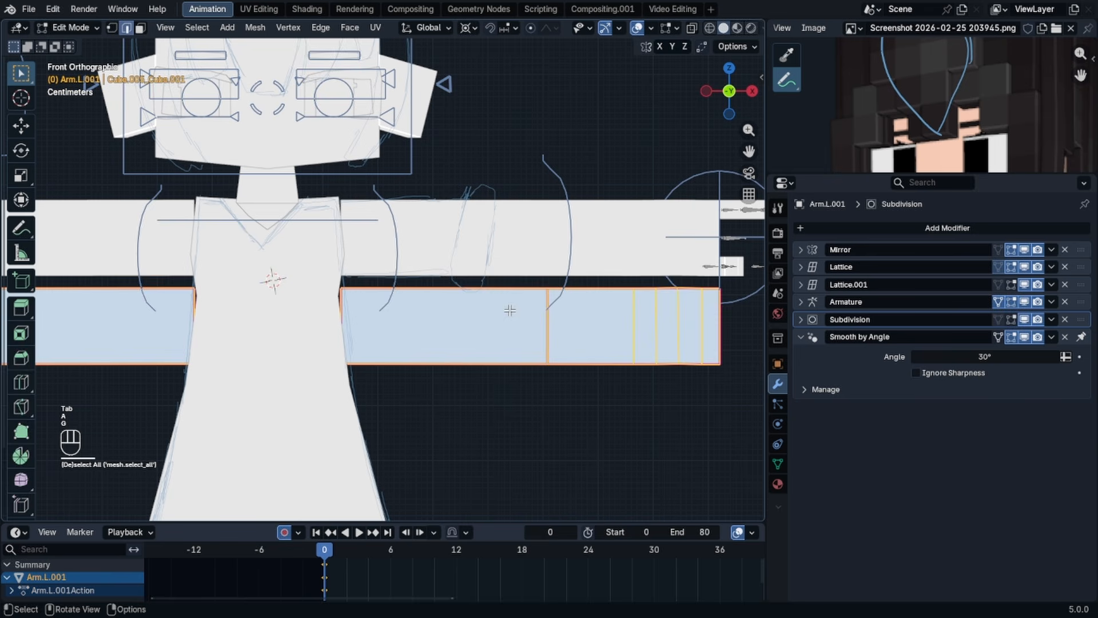
{"action": "key", "text": "Tab"}
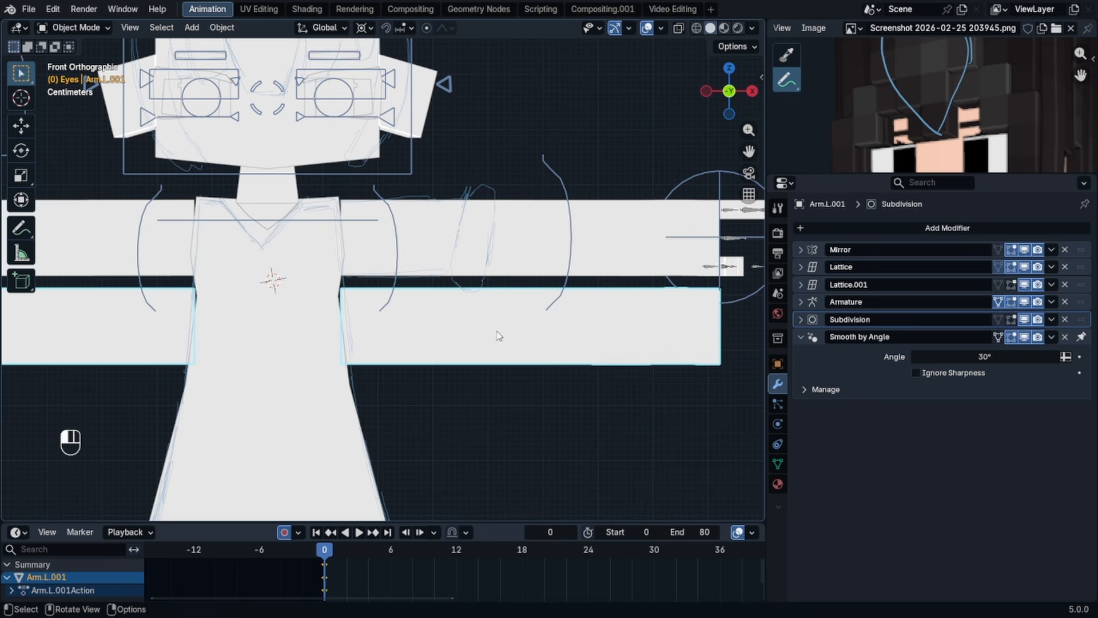
{"action": "scroll", "coordinate": [304, 259], "scroll_direction": "down", "scroll_amount": 3}
{"action": "left_click", "coordinate": [304, 258]}
{"action": "key", "text": "g"}
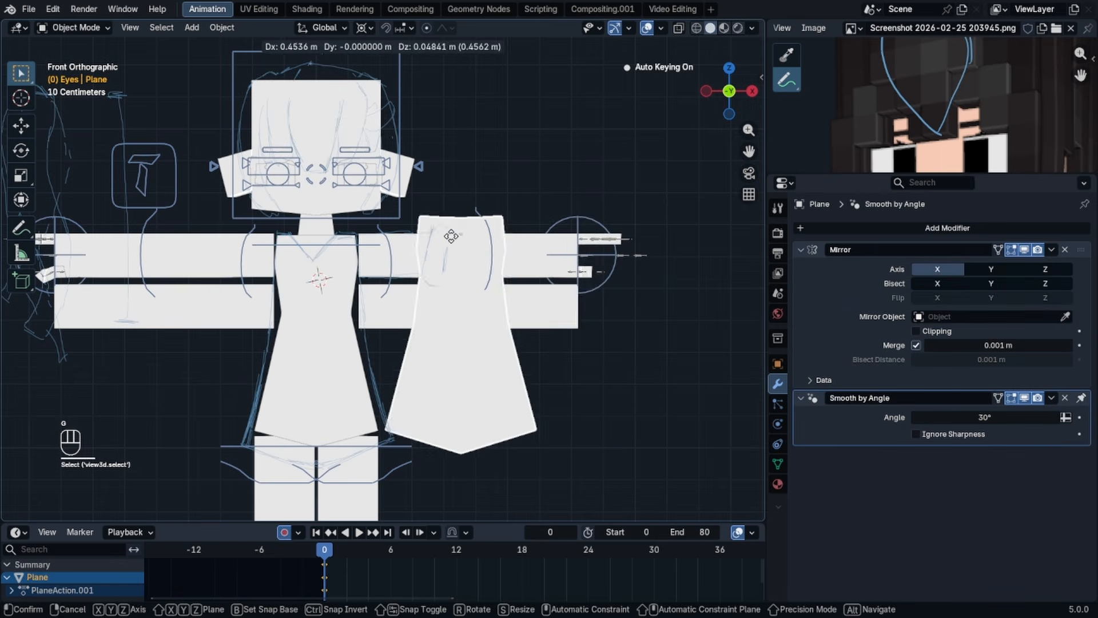
{"action": "right_click", "coordinate": [498, 254]}
{"action": "left_click", "coordinate": [324, 240]}
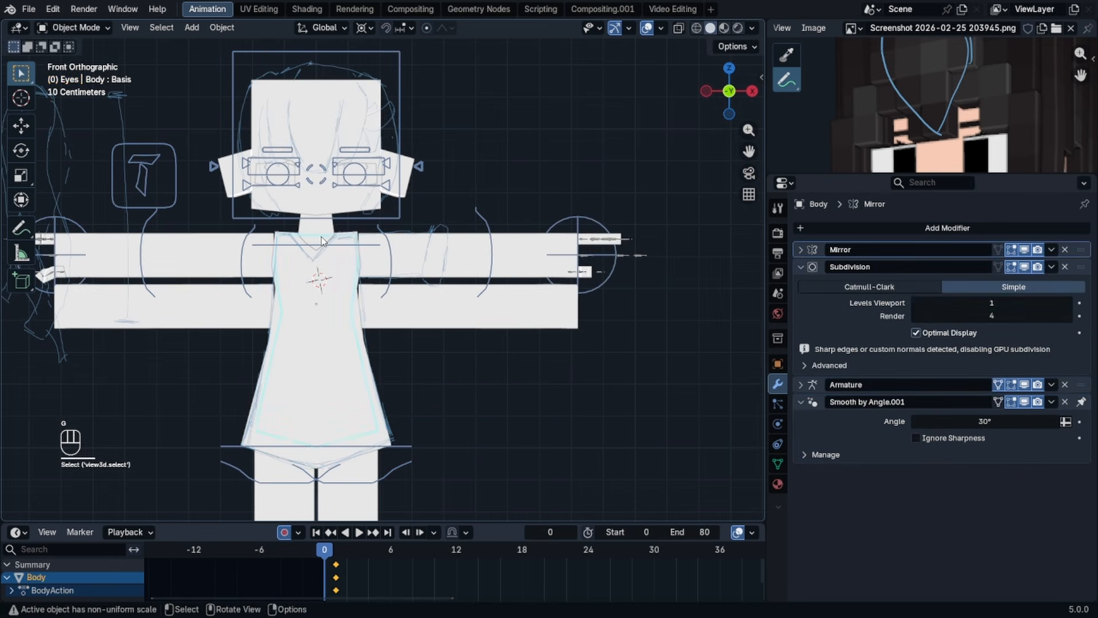
{"action": "key", "text": "g"}
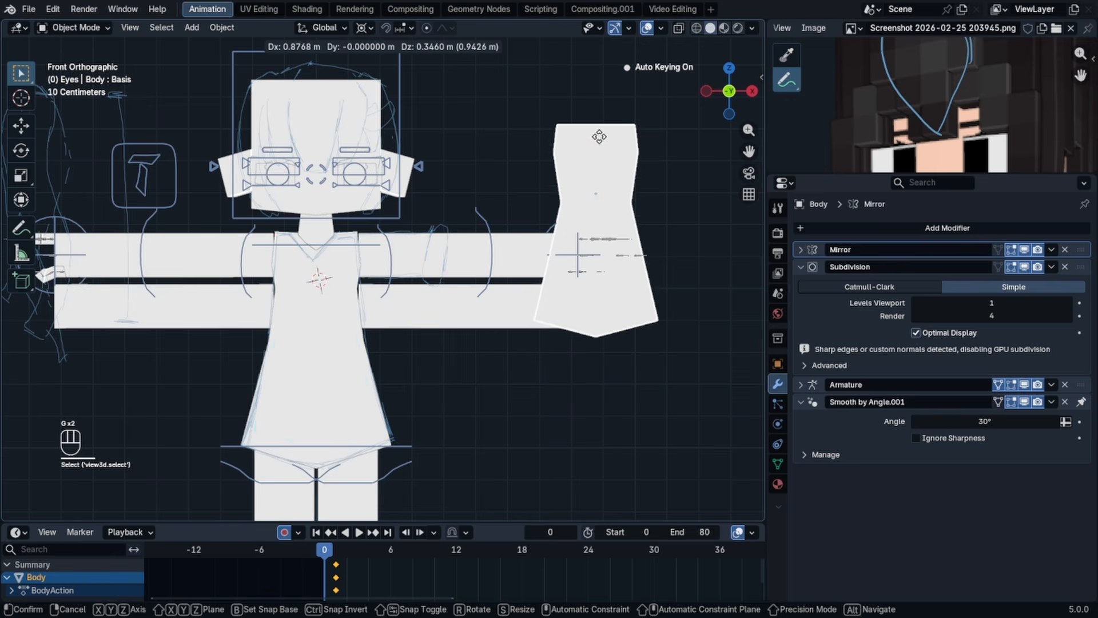
{"action": "right_click", "coordinate": [605, 136]}
{"action": "key", "text": "shift+d"}
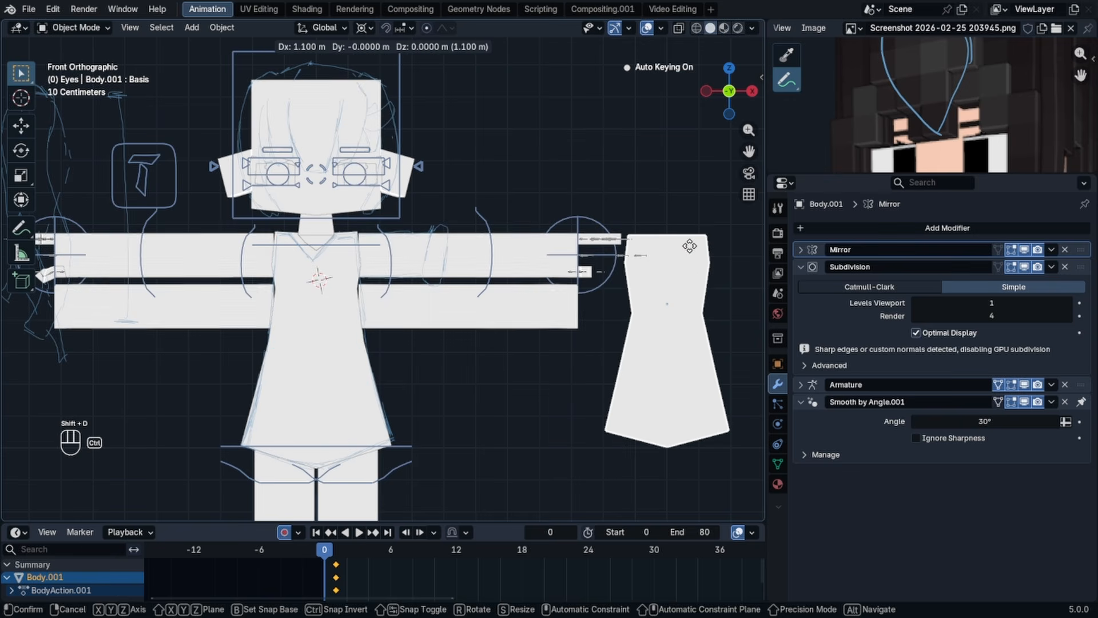
{"action": "right_click", "coordinate": [699, 247]}
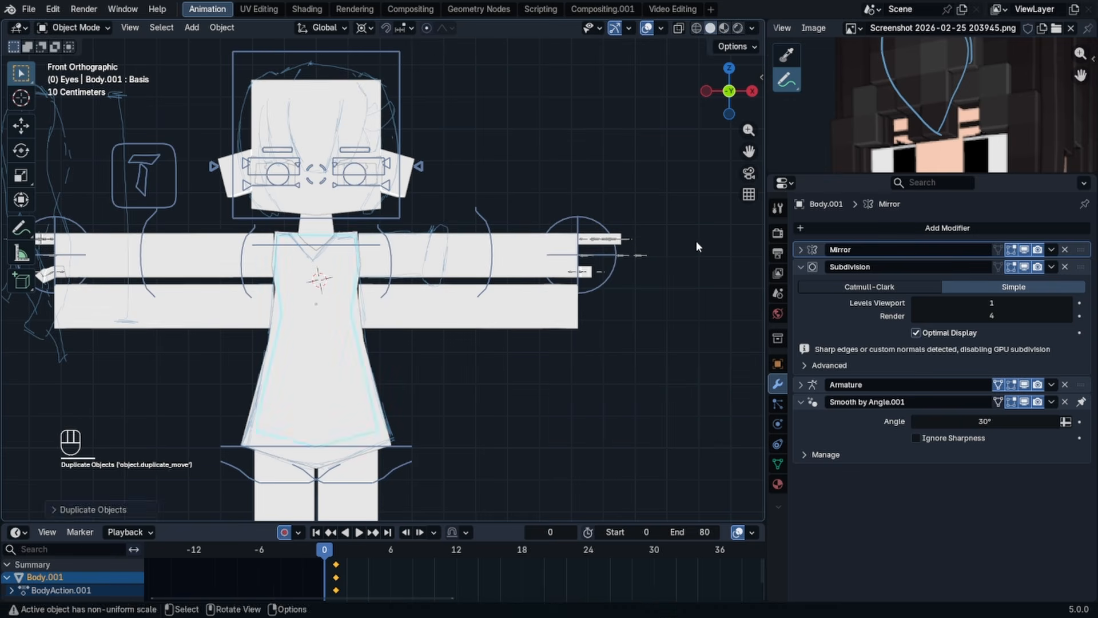
{"action": "key", "text": "x"}
{"action": "left_click", "coordinate": [696, 242]}
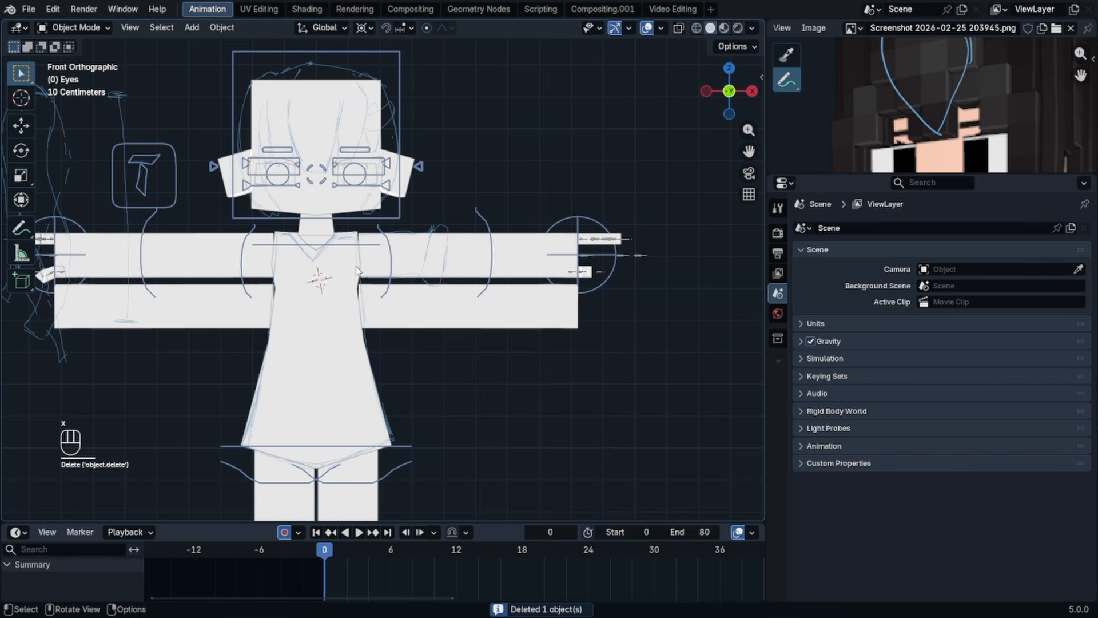
- Delete the hand-end geometry of the duplicated arm in Edit Mode with X-ray on, leaving only the upper section for the sleeve
{"action": "left_click", "coordinate": [457, 312]}
{"action": "key", "text": "Tab"}
{"action": "scroll", "coordinate": [457, 311], "scroll_direction": "up", "scroll_amount": 2}
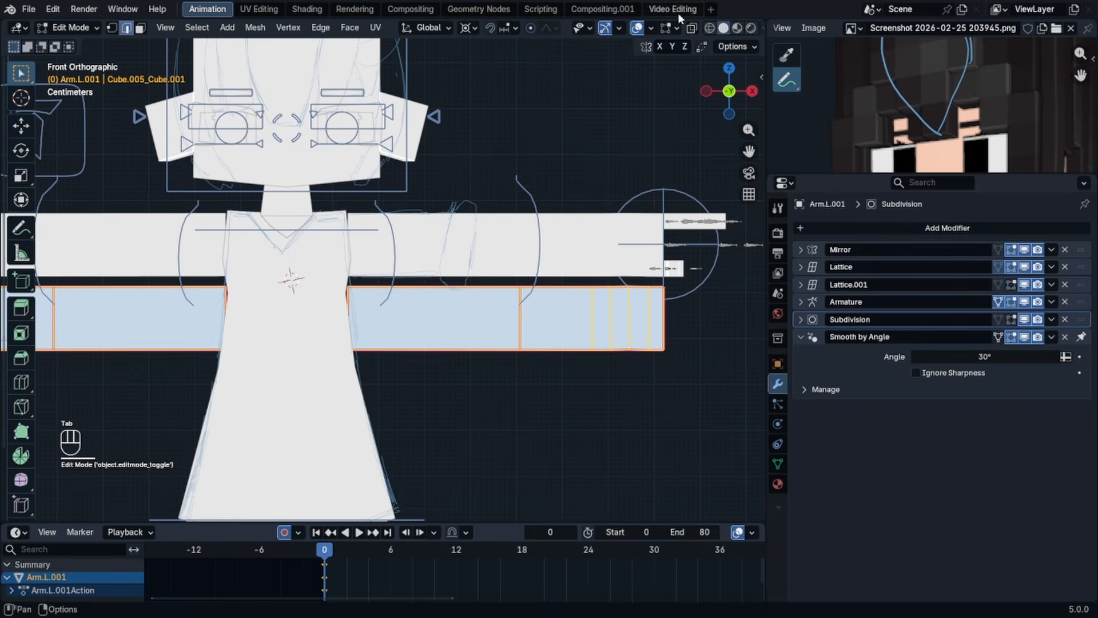
{"action": "left_click", "coordinate": [692, 27]}
{"action": "left_click_drag", "start_coordinate": [569, 221], "coordinate": [675, 442]}
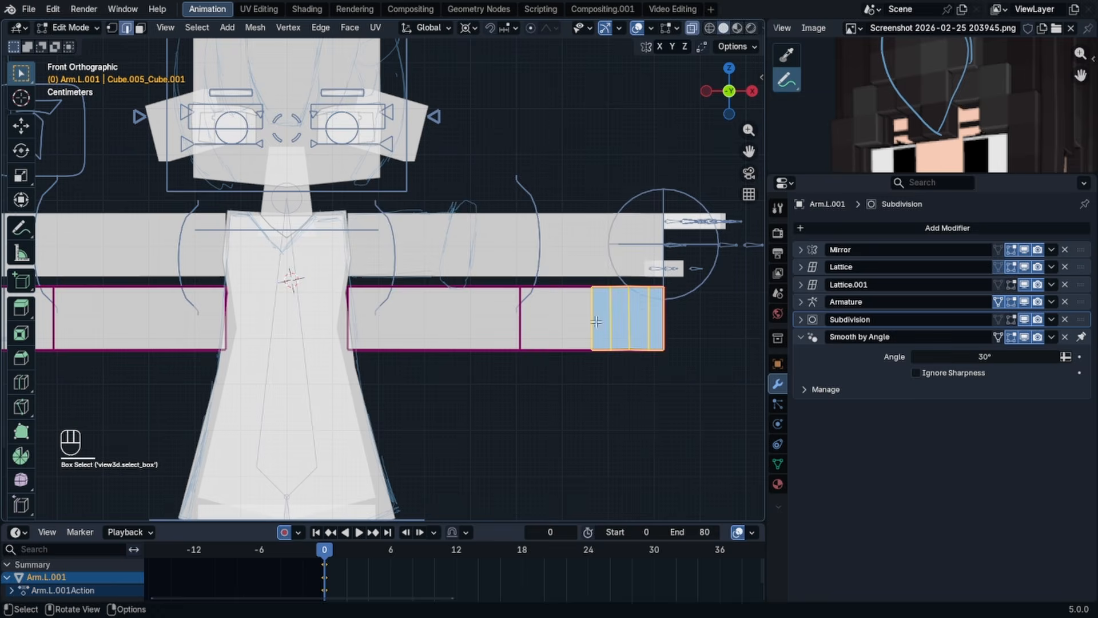
{"action": "key", "text": "x"}
{"action": "left_click", "coordinate": [491, 243]}
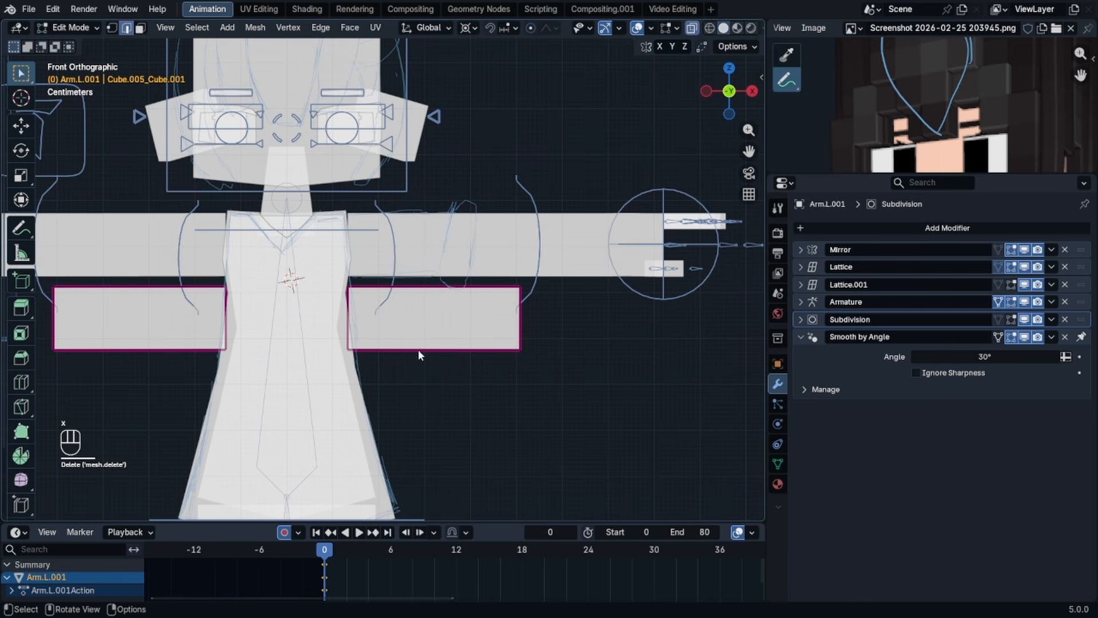
- Move the trimmed arm copy 0.16 m up along Z in Object Mode so it sits over the original arm
{"action": "key", "text": "Tab"}
{"action": "key", "text": "g"}
{"action": "key", "text": "z"}
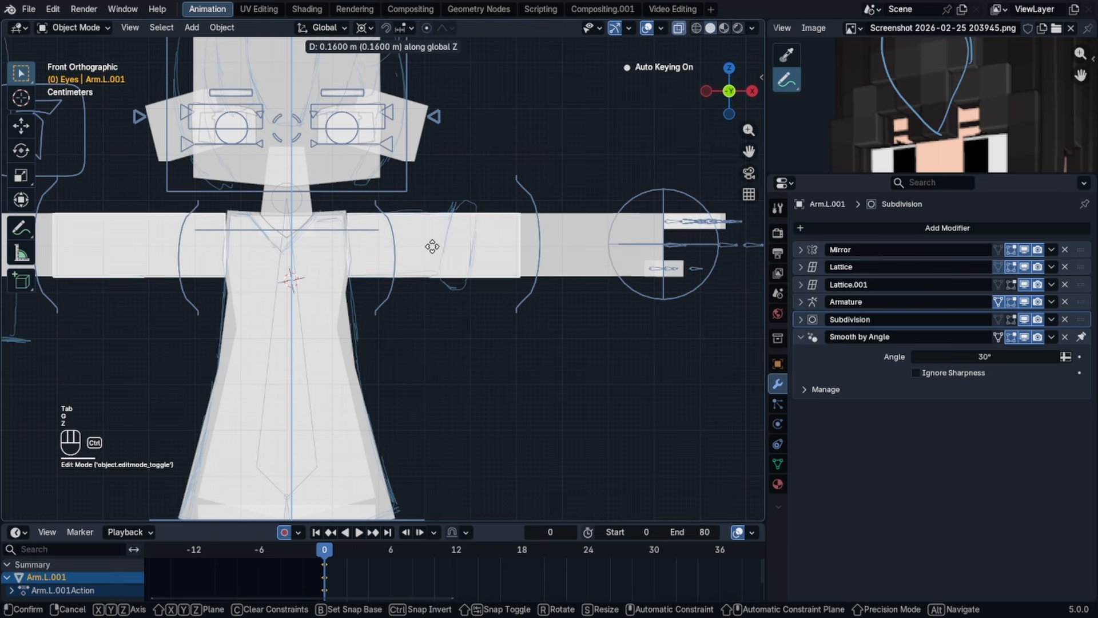
{"action": "left_click", "coordinate": [435, 243], "text": "ctrl"}
- Select the whole sleeve mesh in Edit Mode and snap the 3D cursor to the selection
{"action": "key", "text": "Tab"}
{"action": "key", "text": "a"}
{"action": "key", "text": "s"}
{"action": "right_click", "coordinate": [484, 237]}
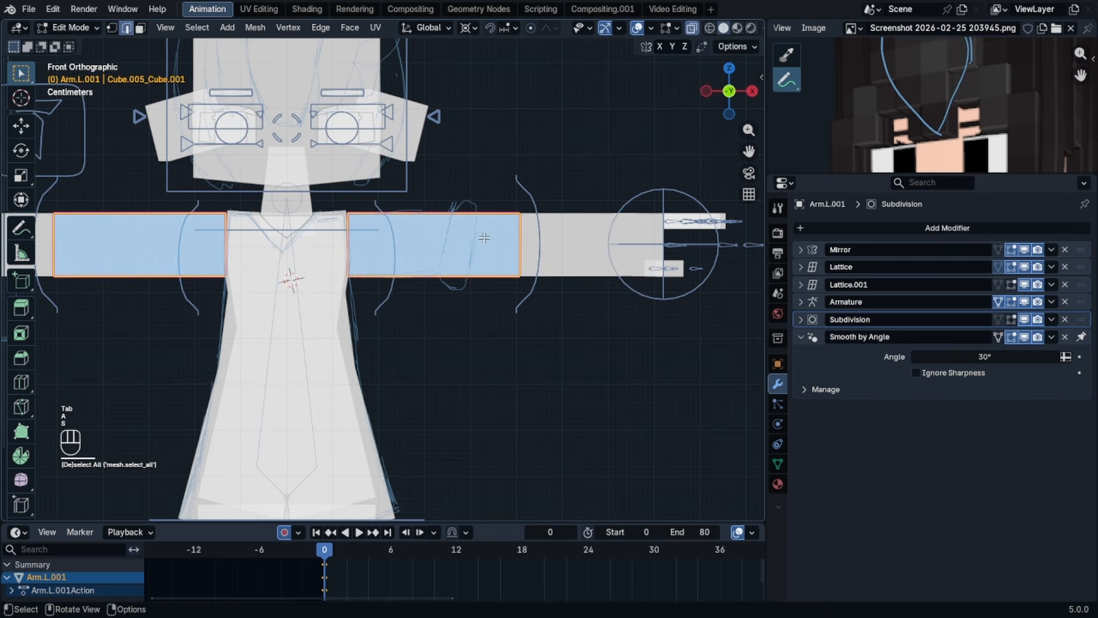
{"action": "key", "text": "Tab"}
{"action": "scroll", "coordinate": [456, 247], "scroll_direction": "up", "scroll_amount": 2}
{"action": "key", "text": "Tab"}
{"action": "key", "text": "shift+s"}
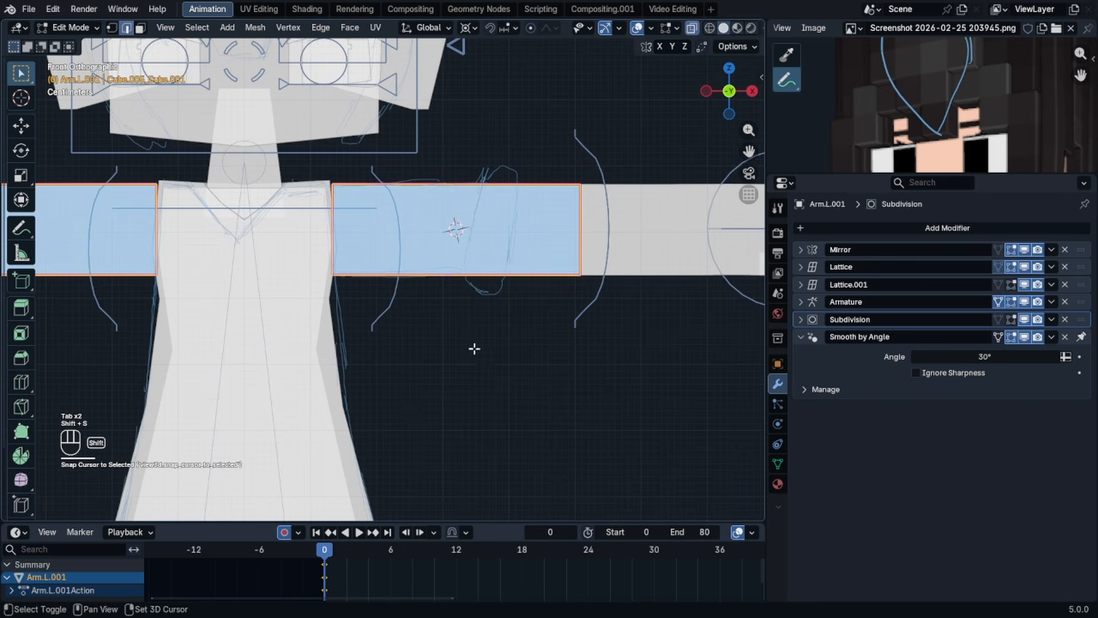
{"action": "key", "text": "s"}
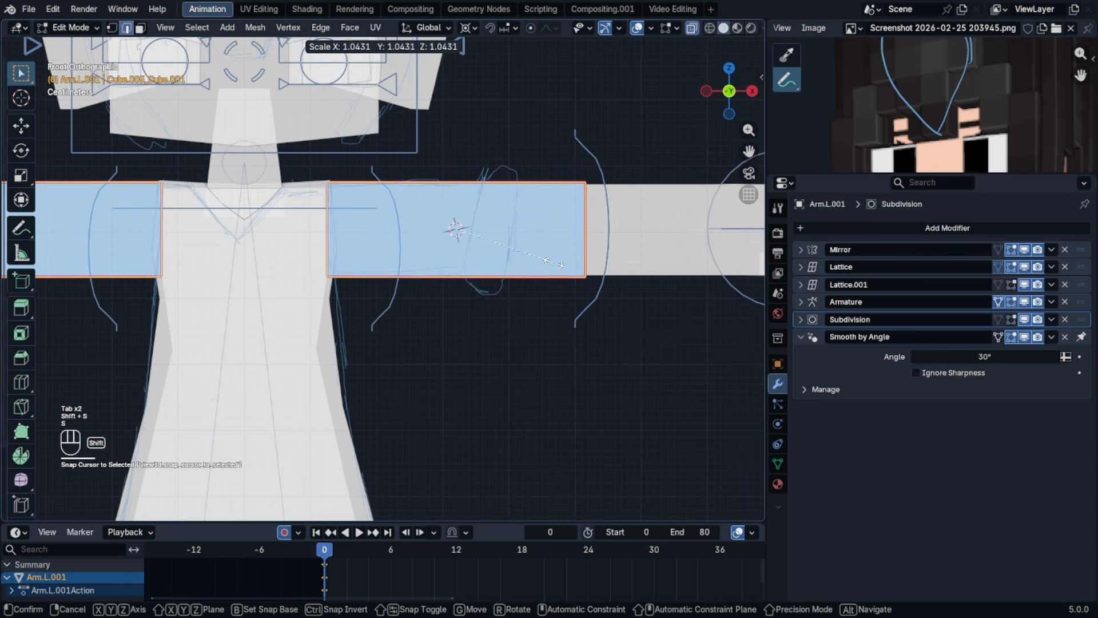
{"action": "right_click", "coordinate": [550, 263]}
{"action": "key", "text": "s"}
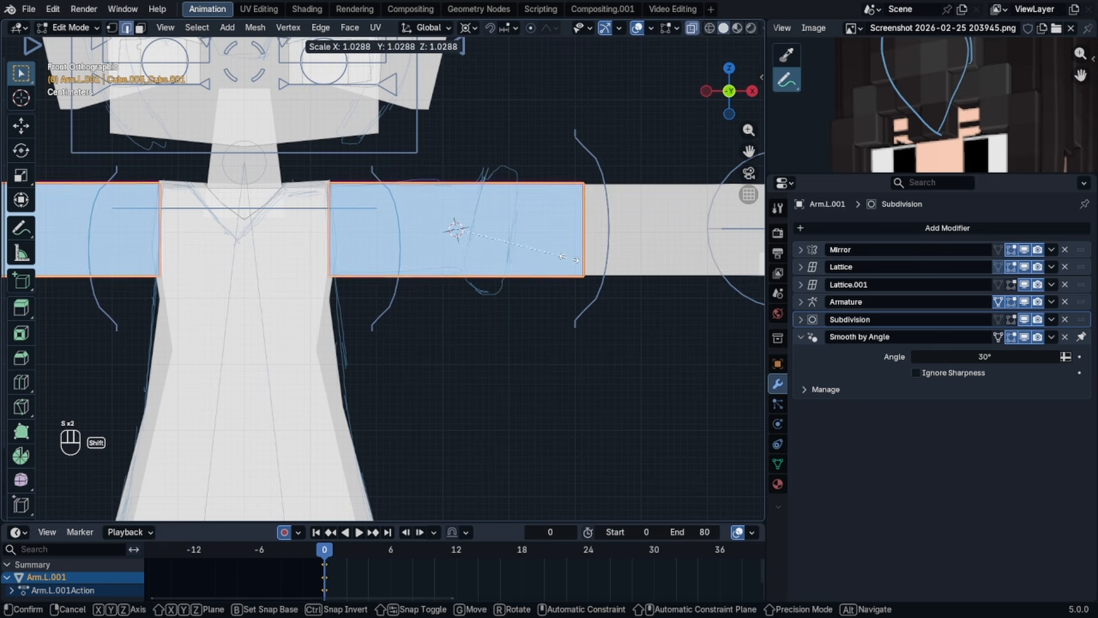
{"action": "right_click", "coordinate": [575, 258]}
{"action": "key", "text": "s"}
{"action": "right_click", "coordinate": [576, 257]}
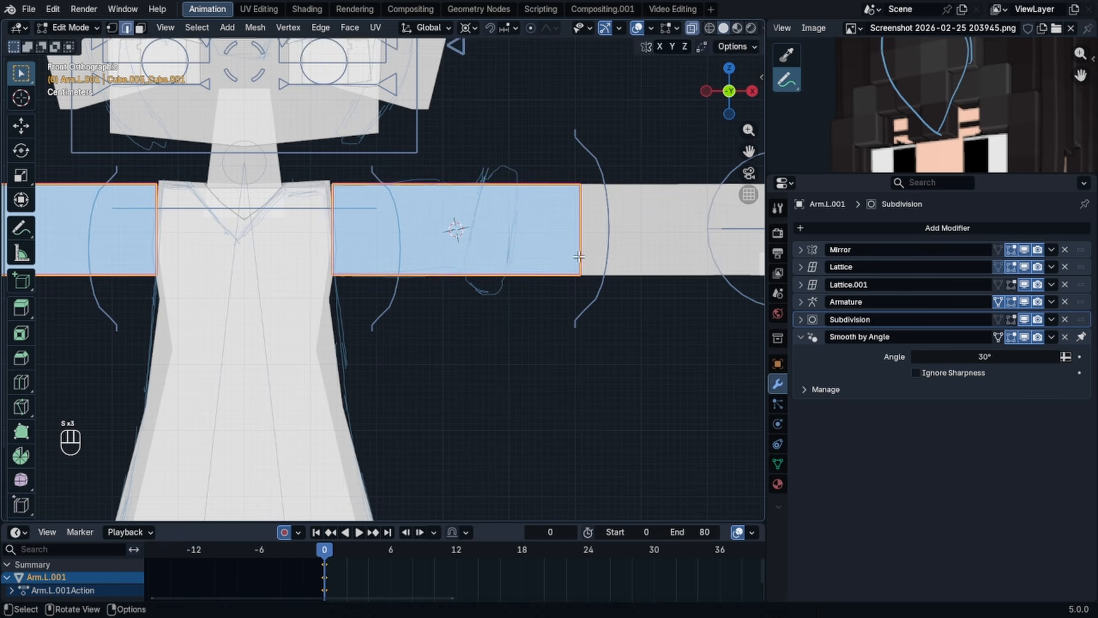
{"action": "key", "text": "s"}
{"action": "right_click", "coordinate": [590, 254]}
{"action": "key", "text": "s"}
{"action": "key", "text": "z"}
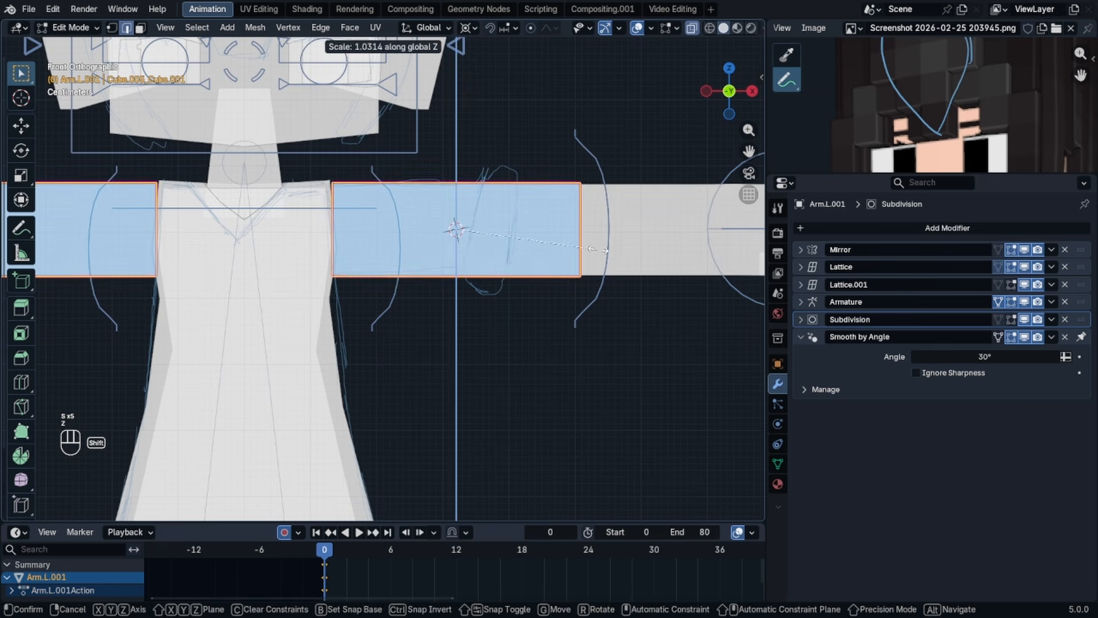
{"action": "right_click", "coordinate": [598, 249]}
- Scale the sleeve to about 1.047 with X locked, and by about 1.02 on all axes, so it encloses the arm
{"action": "key", "text": "s"}
{"action": "key", "text": "shift+y"}
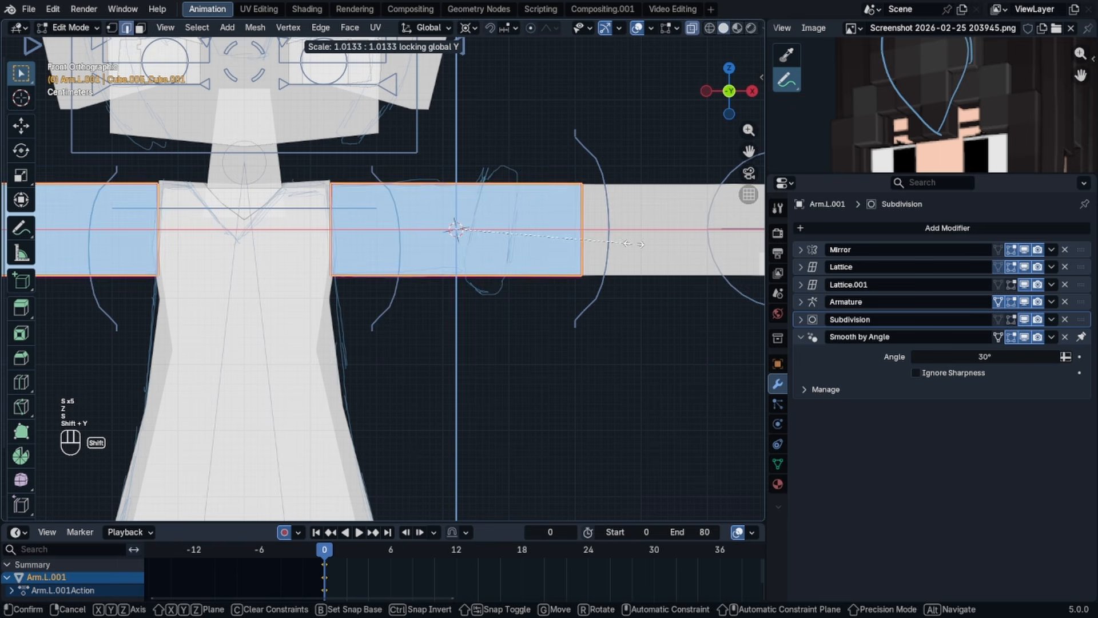
{"action": "key", "text": "shift+x"}
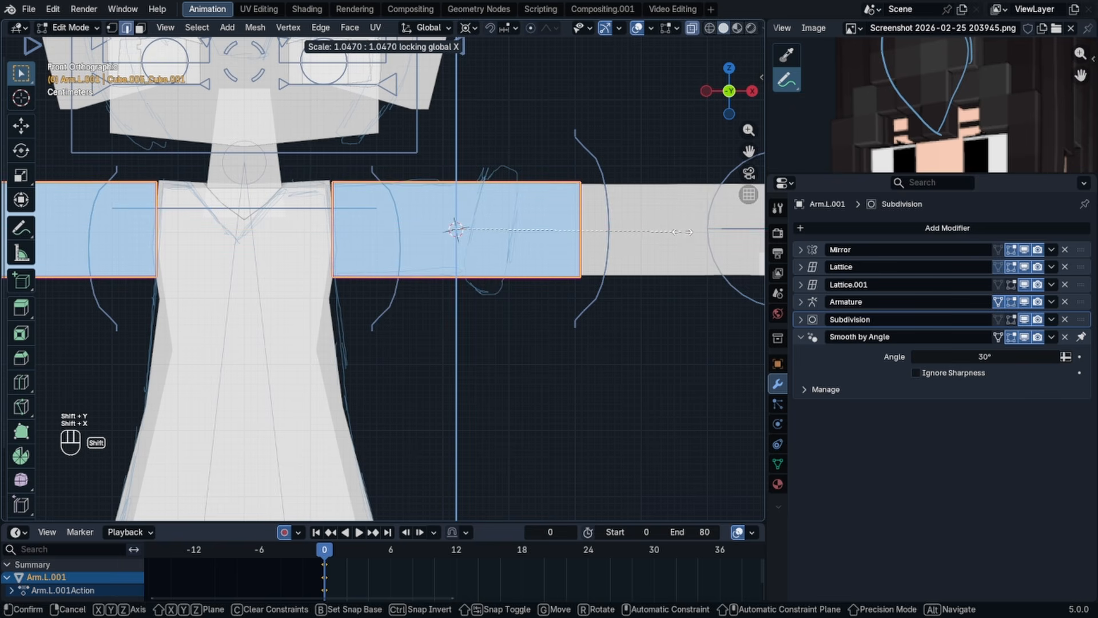
{"action": "left_click", "coordinate": [680, 232]}
{"action": "key", "text": "s"}
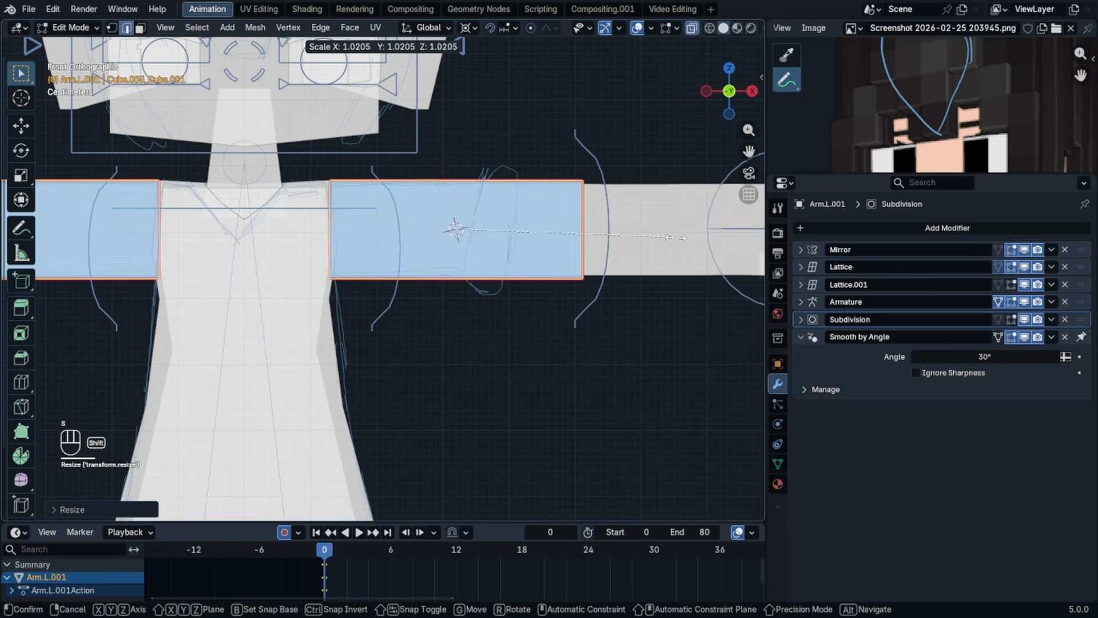
{"action": "left_click", "coordinate": [675, 237]}
- Inspect the enlarged sleeves over the arms in Object Mode with X-ray off
{"action": "key", "text": "Tab"}
{"action": "left_click", "coordinate": [581, 145]}
{"action": "scroll", "coordinate": [583, 143], "scroll_direction": "down", "scroll_amount": 4}
{"action": "left_click", "coordinate": [677, 33]}
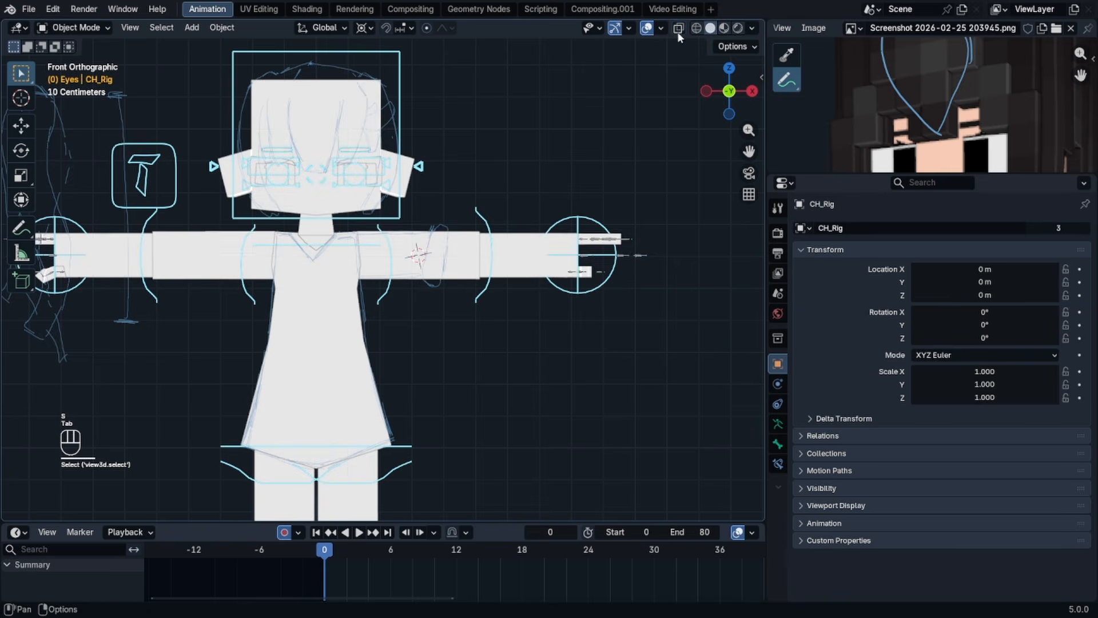
{"action": "scroll", "coordinate": [575, 135], "scroll_direction": "down", "scroll_amount": 4}
{"action": "left_click", "coordinate": [414, 267]}
{"action": "scroll", "coordinate": [414, 267], "scroll_direction": "up", "scroll_amount": 6}
- Shorten the sleeve in Edit Mode by moving its outer end edges inward along X to the start of the sketched cuff
{"action": "key", "text": "Tab"}
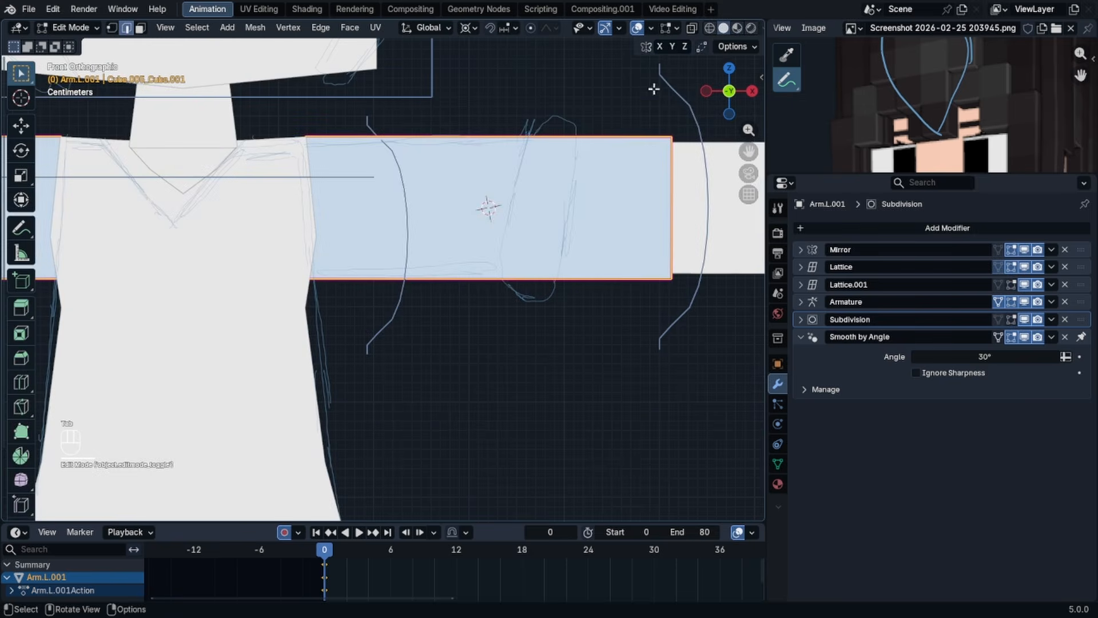
{"action": "left_click", "coordinate": [691, 30]}
{"action": "scroll", "coordinate": [547, 142], "scroll_direction": "down", "scroll_amount": 4}
{"action": "left_click", "coordinate": [545, 141]}
{"action": "key", "text": "b"}
{"action": "left_click_drag", "start_coordinate": [507, 123], "coordinate": [567, 342]}
{"action": "scroll", "coordinate": [566, 251], "scroll_direction": "up", "scroll_amount": 3}
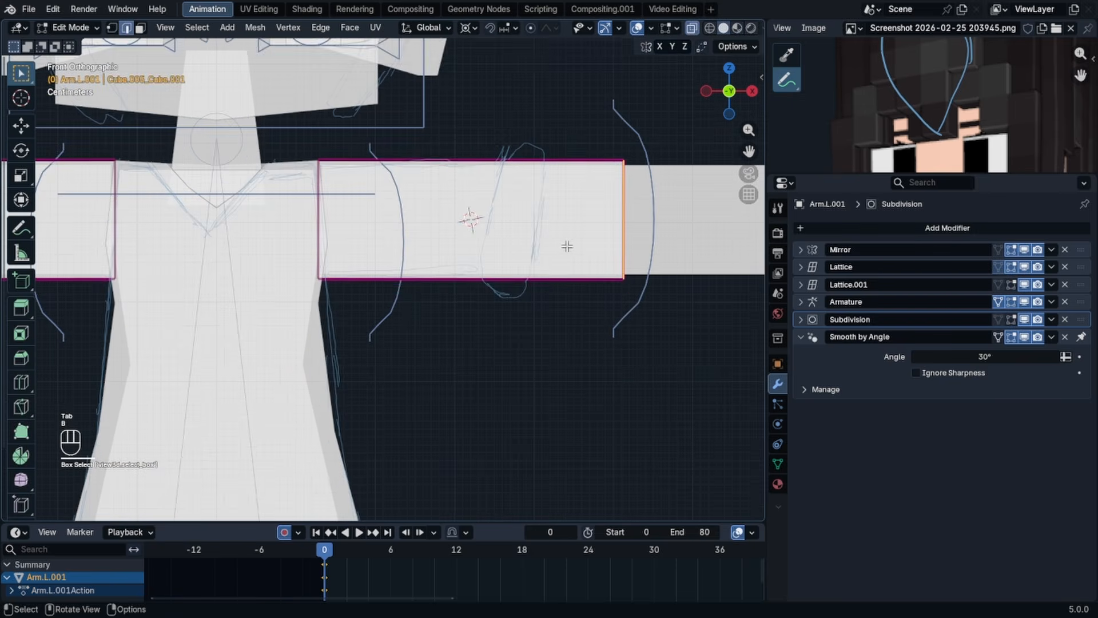
{"action": "key", "text": "g"}
{"action": "key", "text": "x"}
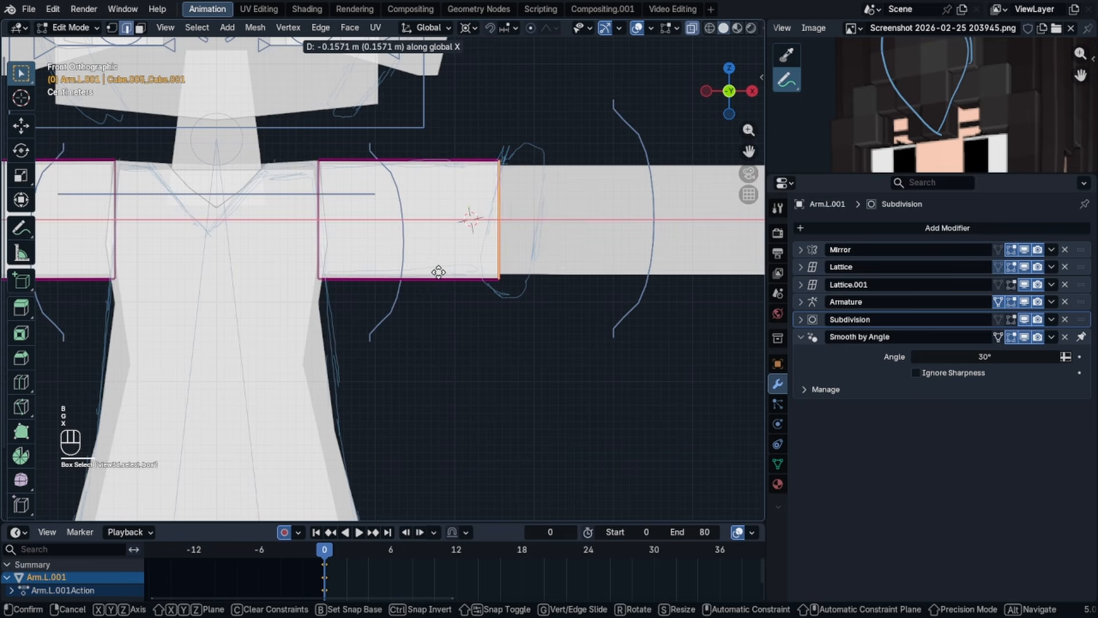
{"action": "left_click", "coordinate": [439, 272]}
- Duplicate the sleeve's end loop, scale it up around its own centre, and extrude it about 0.07 m outward along X as a cuff
{"action": "key", "text": "shift+d"}
{"action": "key", "text": "s"}
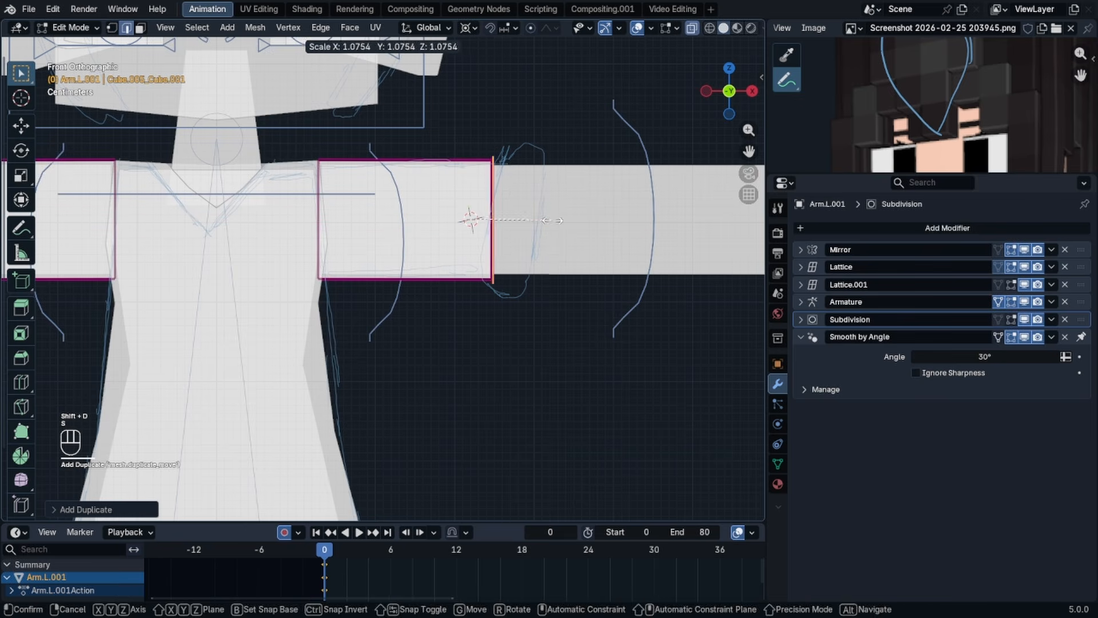
{"action": "key", "text": "shift+s"}
{"action": "left_click", "coordinate": [543, 296]}
{"action": "key", "text": "s"}
{"action": "left_click", "coordinate": [574, 250]}
{"action": "key", "text": "e"}
{"action": "key", "text": "x"}
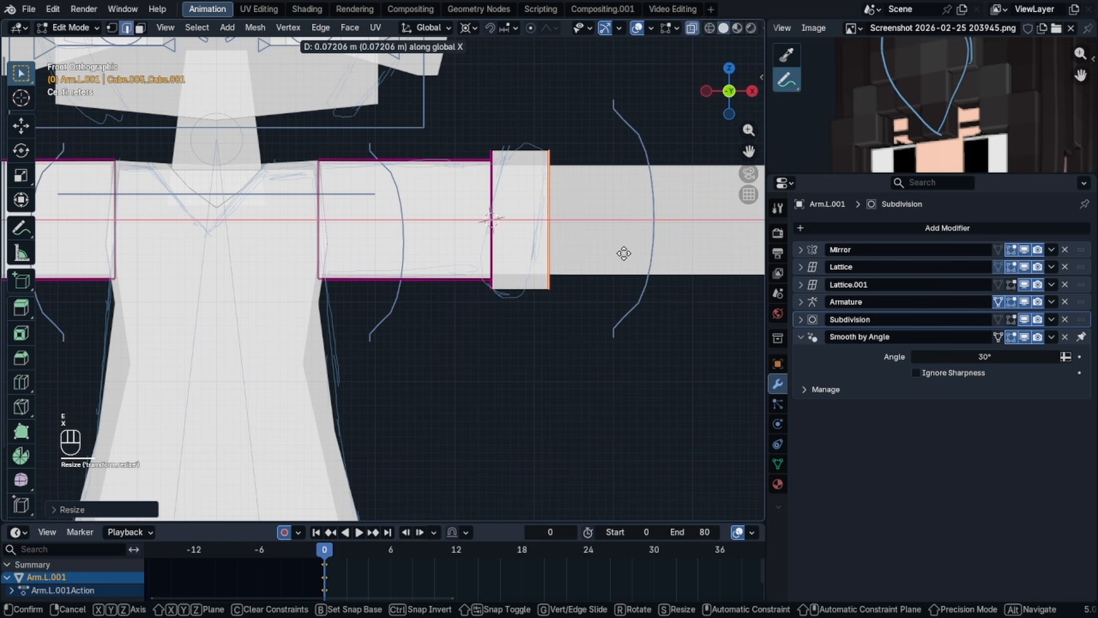
{"action": "left_click", "coordinate": [576, 282]}
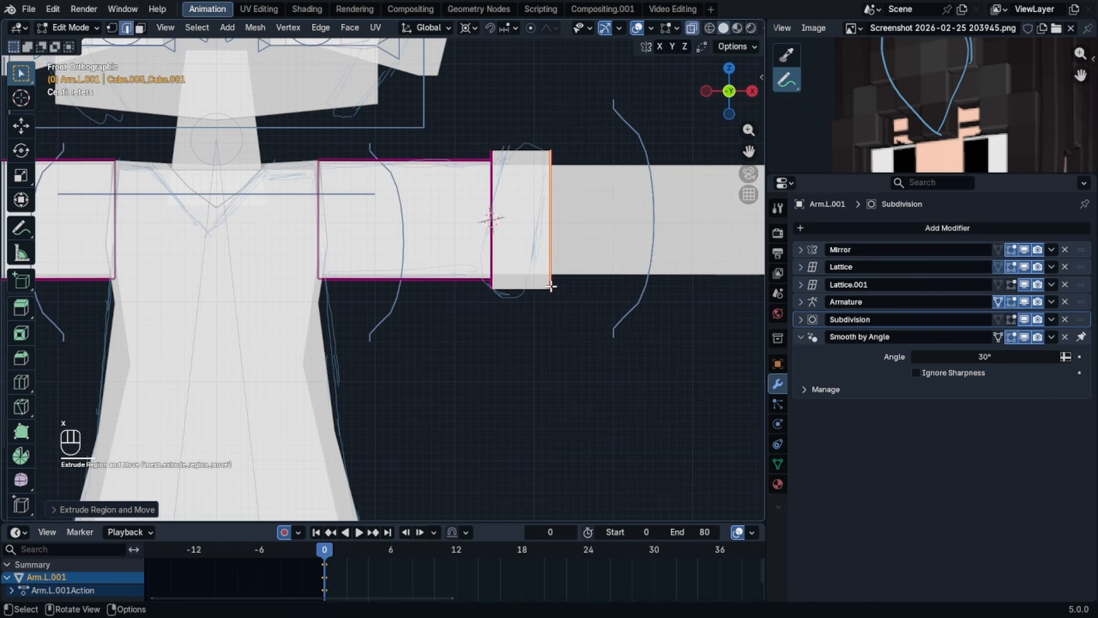
- Select the whole linked cuff and move it slightly inward along X so it overlaps the end of the sleeve
{"action": "key", "text": "l"}
{"action": "key", "text": "g"}
{"action": "key", "text": "y"}
{"action": "key", "text": "g"}
{"action": "key", "text": "x"}
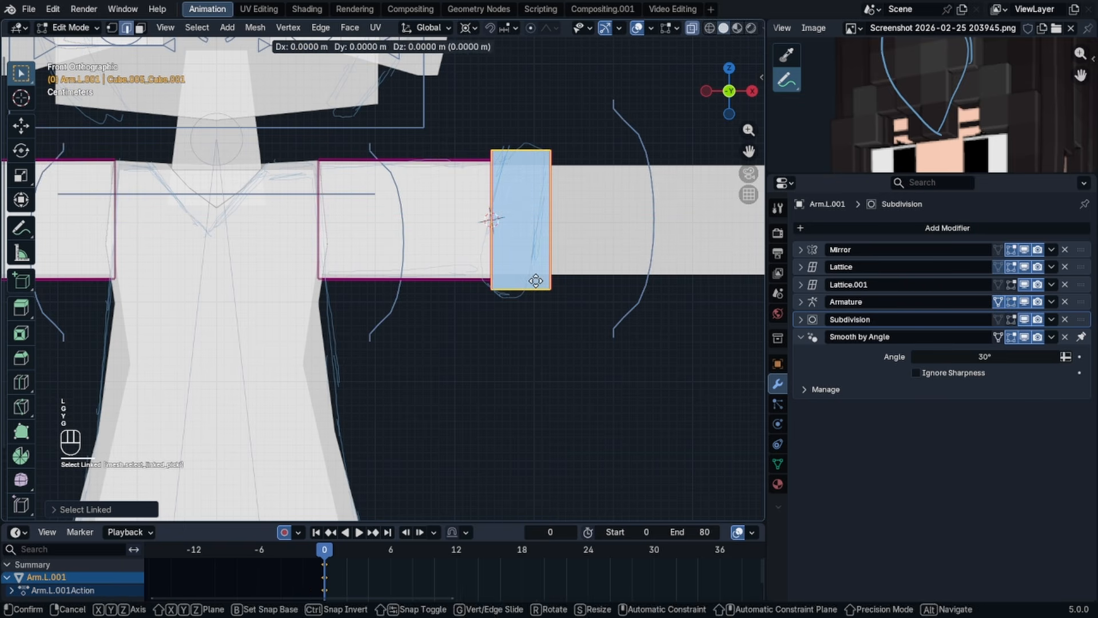
{"action": "left_click", "coordinate": [485, 278]}
- Return to Object Mode, turn X-ray off, and hide the CH_Rig armature to view the sleeves unobstructed
{"action": "key", "text": "Tab"}
{"action": "scroll", "coordinate": [588, 246], "scroll_direction": "down", "scroll_amount": 5}
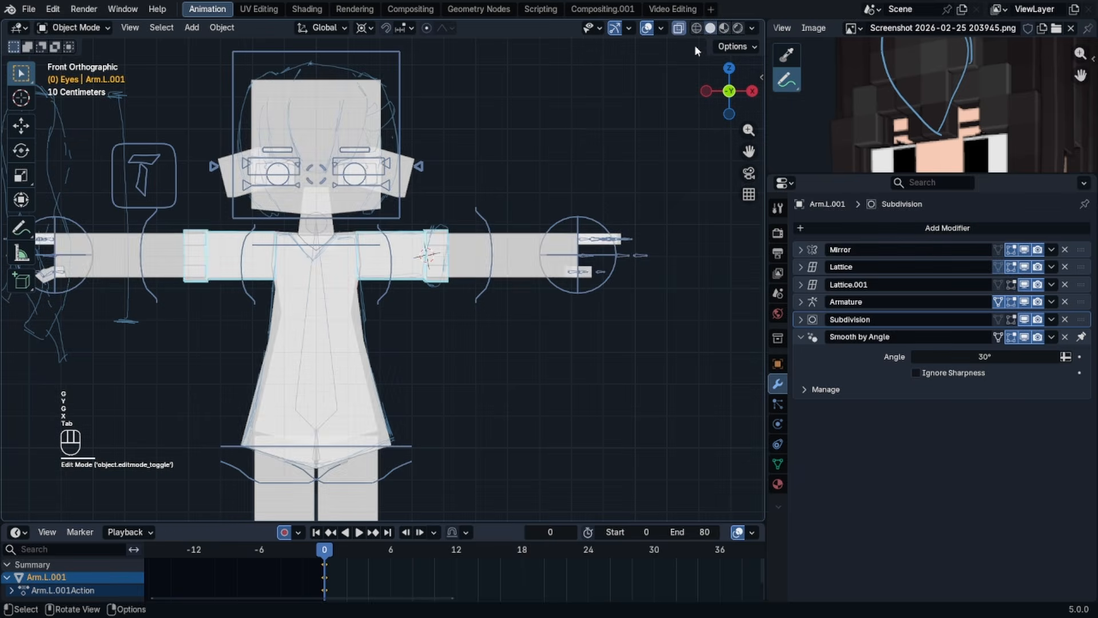
{"action": "left_click", "coordinate": [679, 28]}
{"action": "left_click", "coordinate": [486, 217]}
{"action": "key", "text": "h"}
{"action": "middle_click_drag", "start_coordinate": [406, 294], "coordinate": [331, 306]}
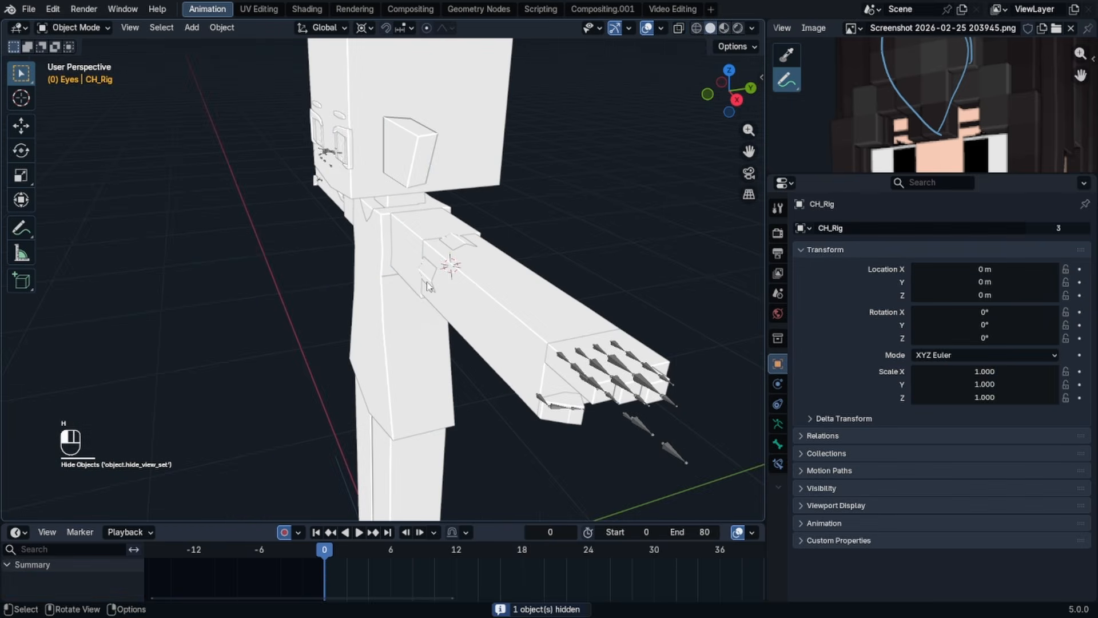
- Isolate the sleeve object in local view while in Edit Mode, showing its sleeve and cuff geometry up close
{"action": "left_click", "coordinate": [428, 277]}
{"action": "middle_click_drag", "start_coordinate": [429, 275], "coordinate": [510, 237]}
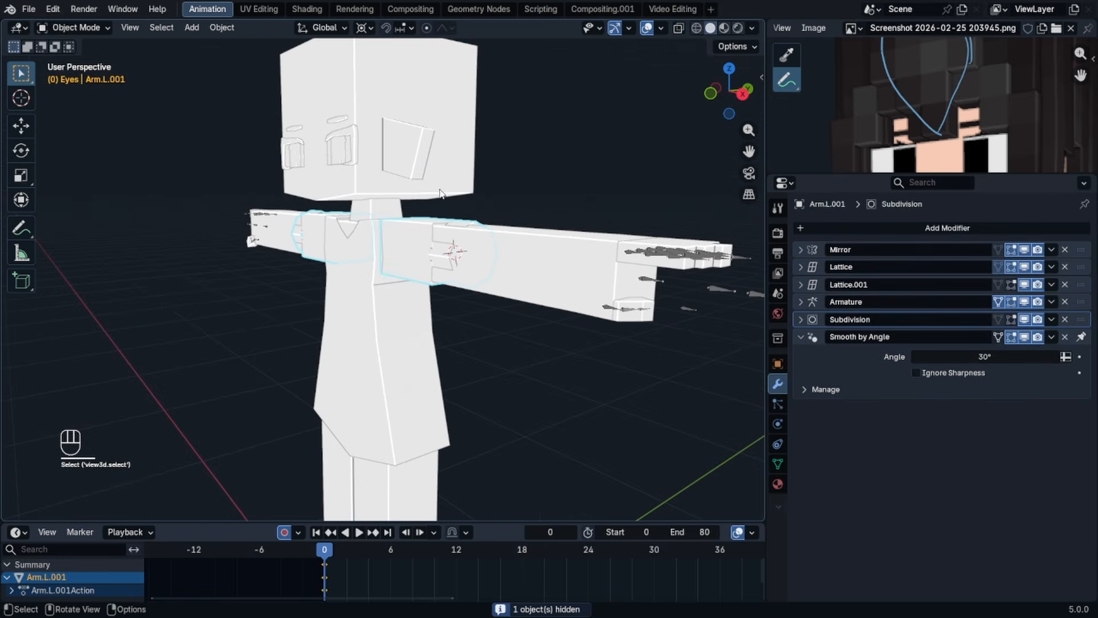
{"action": "middle_click_drag", "start_coordinate": [487, 177], "coordinate": [521, 142]}
{"action": "key", "text": "Tab"}
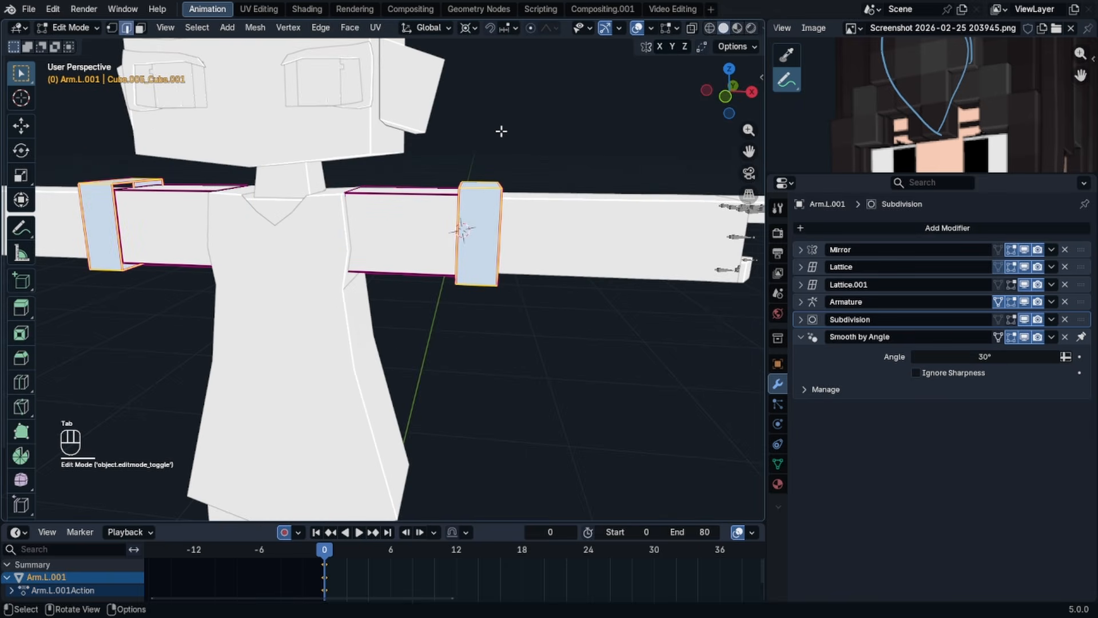
{"action": "key", "text": "KP_Divide"}
{"action": "left_click", "coordinate": [366, 185], "text": "shift"}
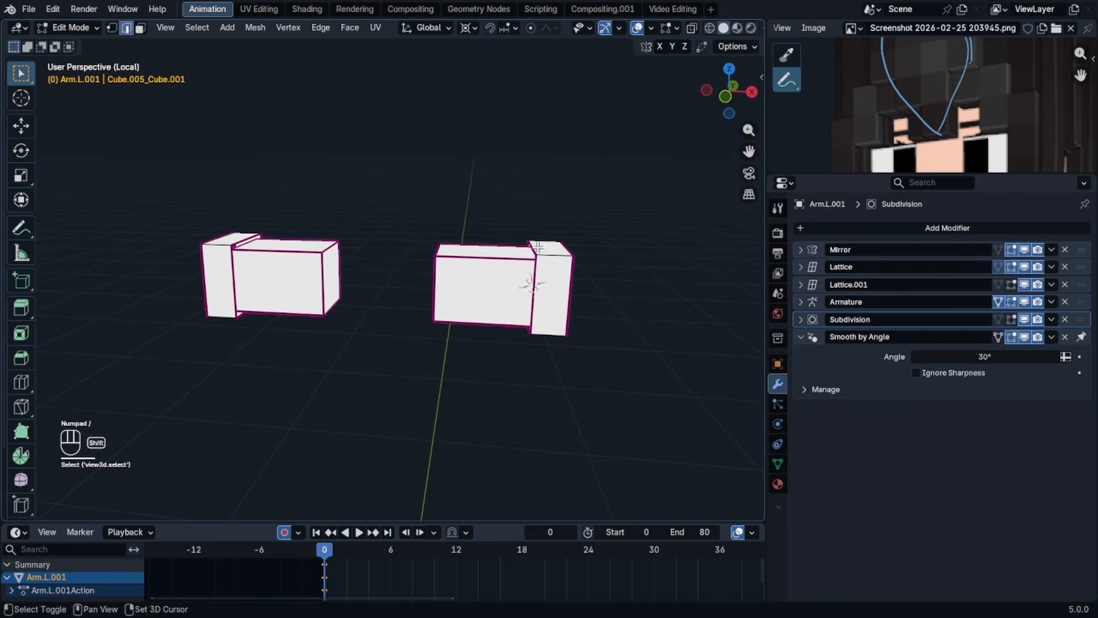
{"action": "middle_click_drag", "start_coordinate": [538, 247], "coordinate": [463, 219]}
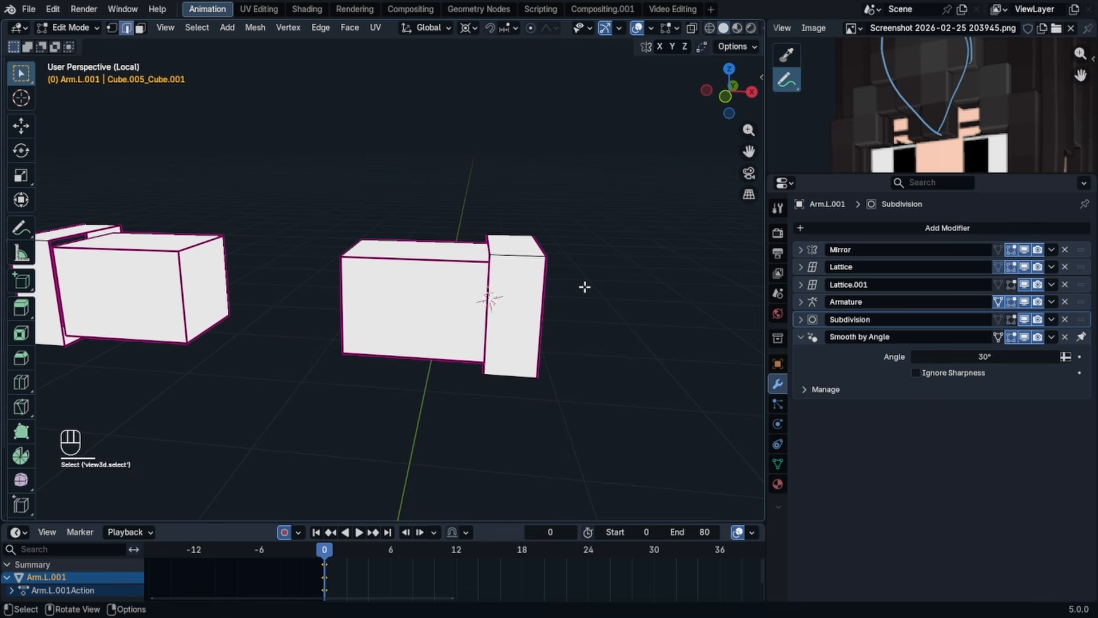
- Expand the sleeve's Subdivision modifier settings and examine the cuff's subdivided shape in Object Mode
{"action": "left_click", "coordinate": [800, 319]}
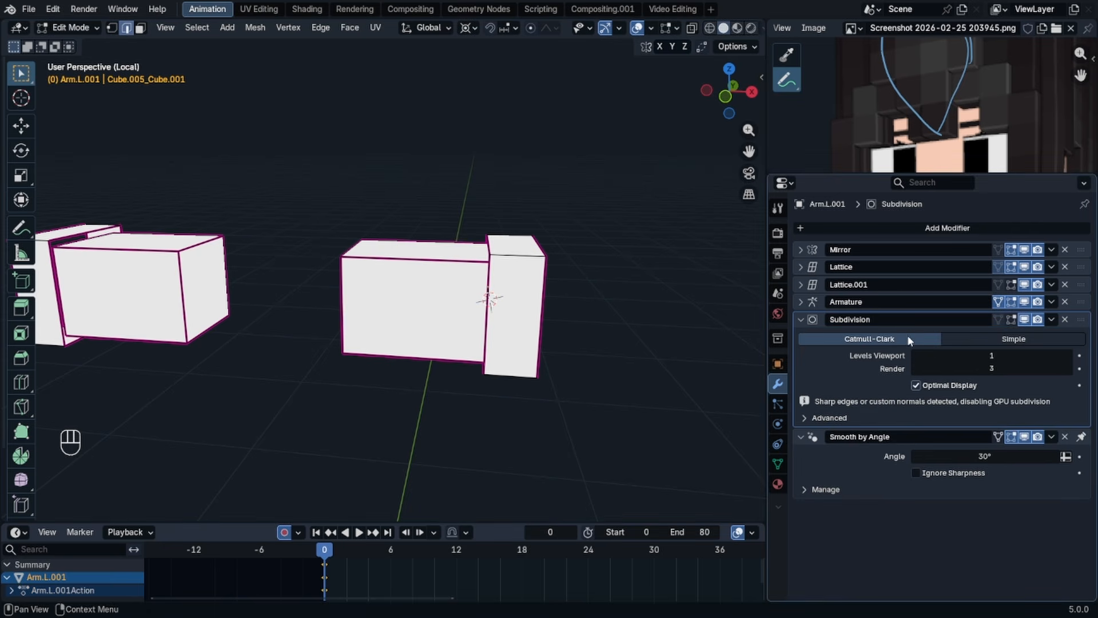
{"action": "key", "text": "Tab"}
{"action": "middle_click_drag", "start_coordinate": [571, 242], "coordinate": [513, 284]}
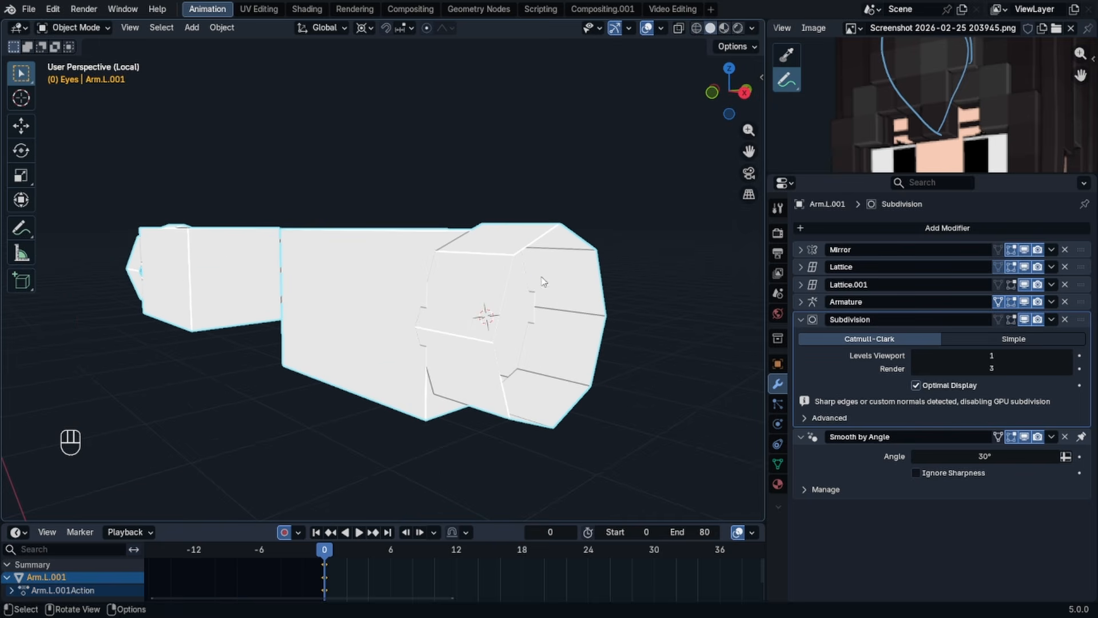
- Select the cuff's four lengthwise corner edges in Edit Mode and set their Mean Crease to 1.00
{"action": "middle_click_drag", "start_coordinate": [513, 292], "coordinate": [391, 263]}
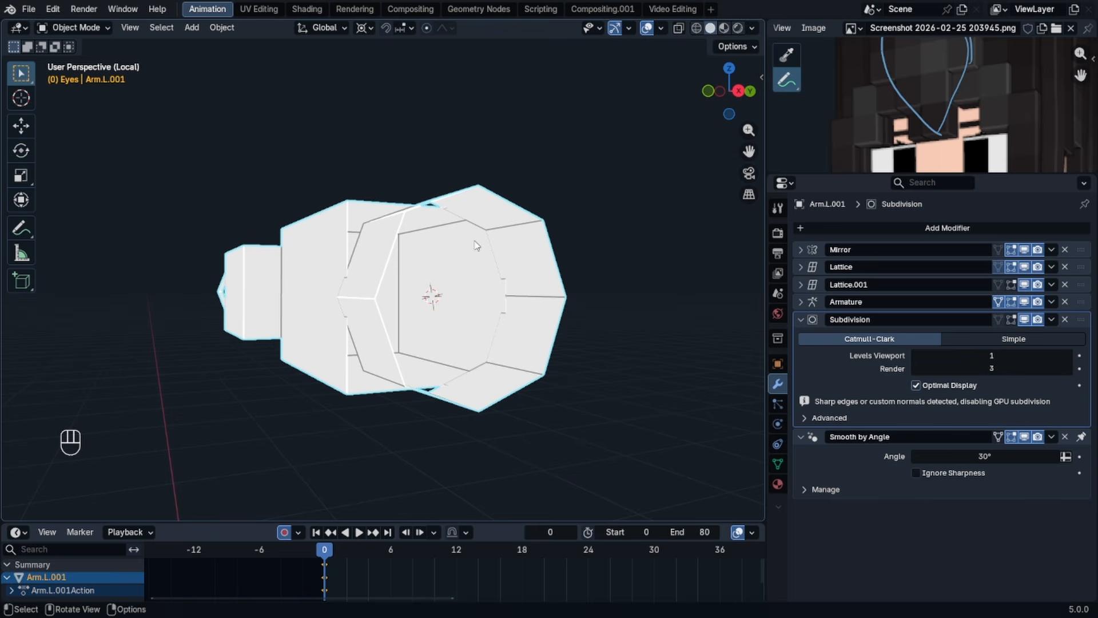
{"action": "middle_click_drag", "start_coordinate": [469, 286], "coordinate": [399, 253]}
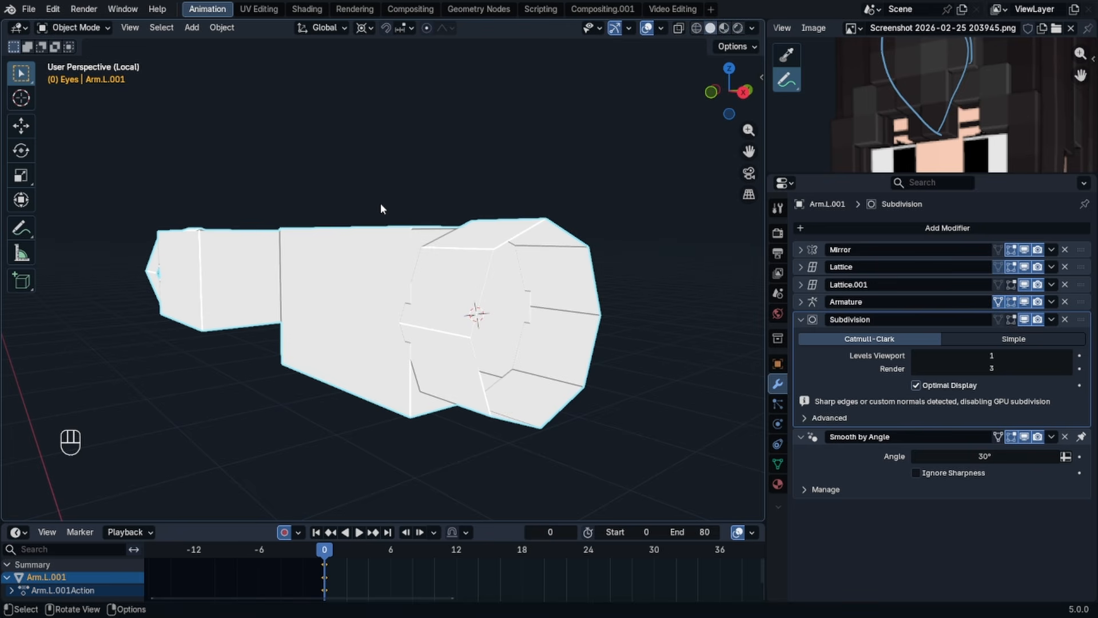
{"action": "key", "text": "Tab"}
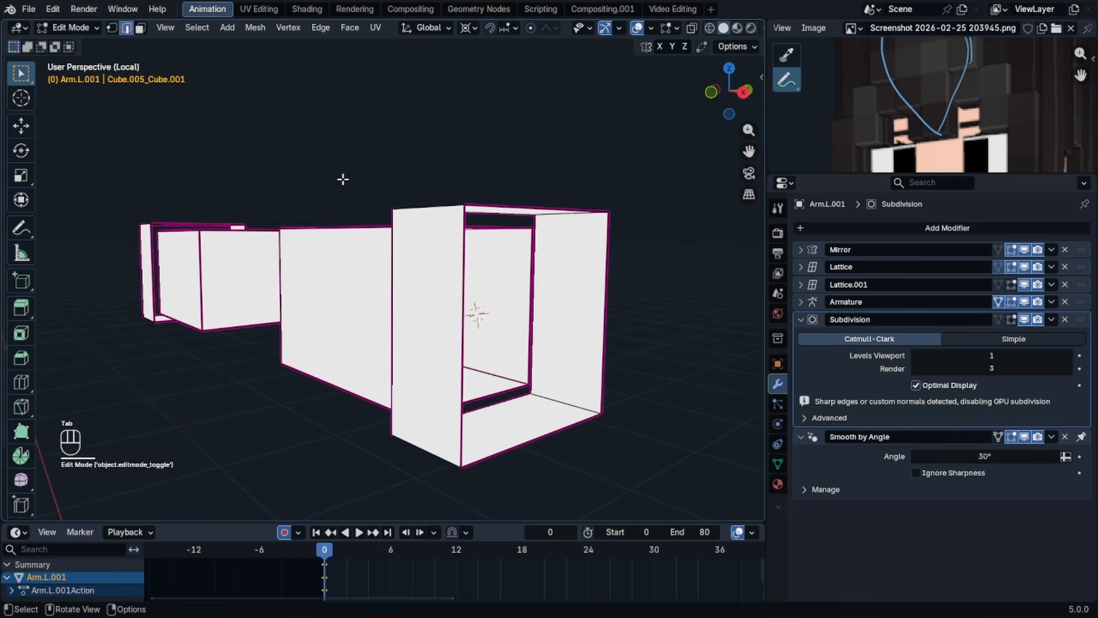
{"action": "middle_click_drag", "start_coordinate": [343, 179], "coordinate": [306, 224]}
{"action": "left_click", "coordinate": [220, 239], "text": "shift"}
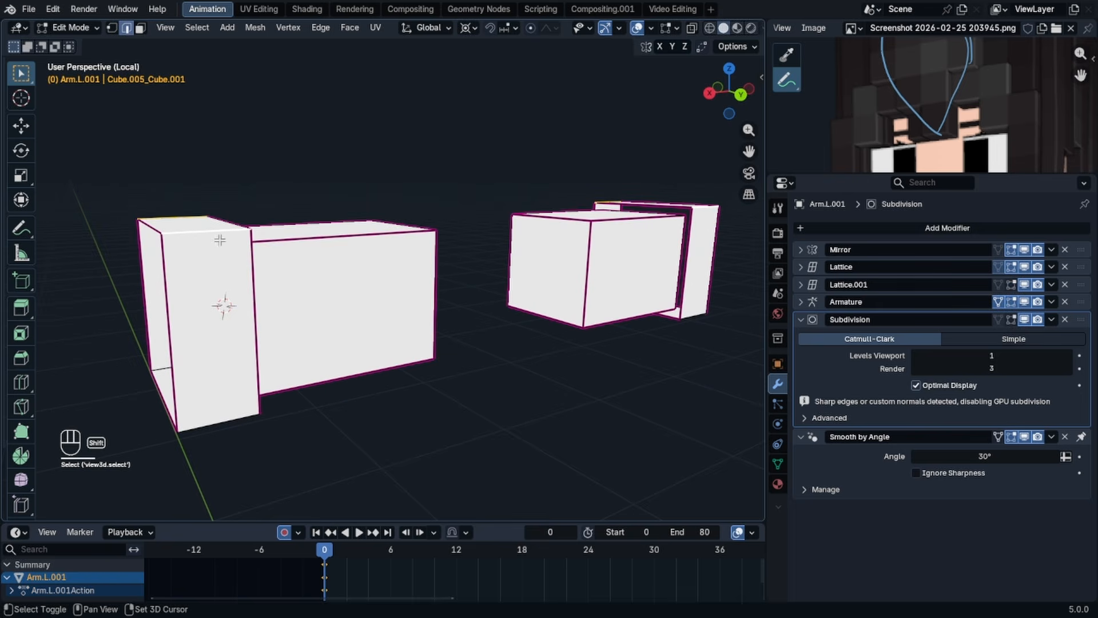
{"action": "middle_click_drag", "start_coordinate": [193, 404], "coordinate": [431, 394]}
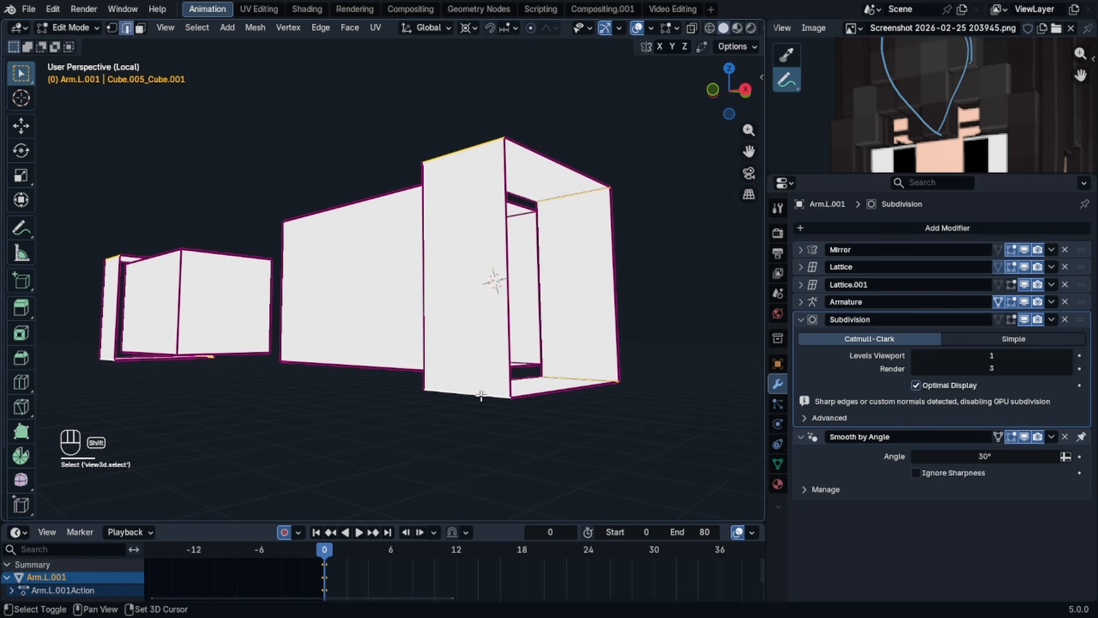
{"action": "key", "text": "n"}
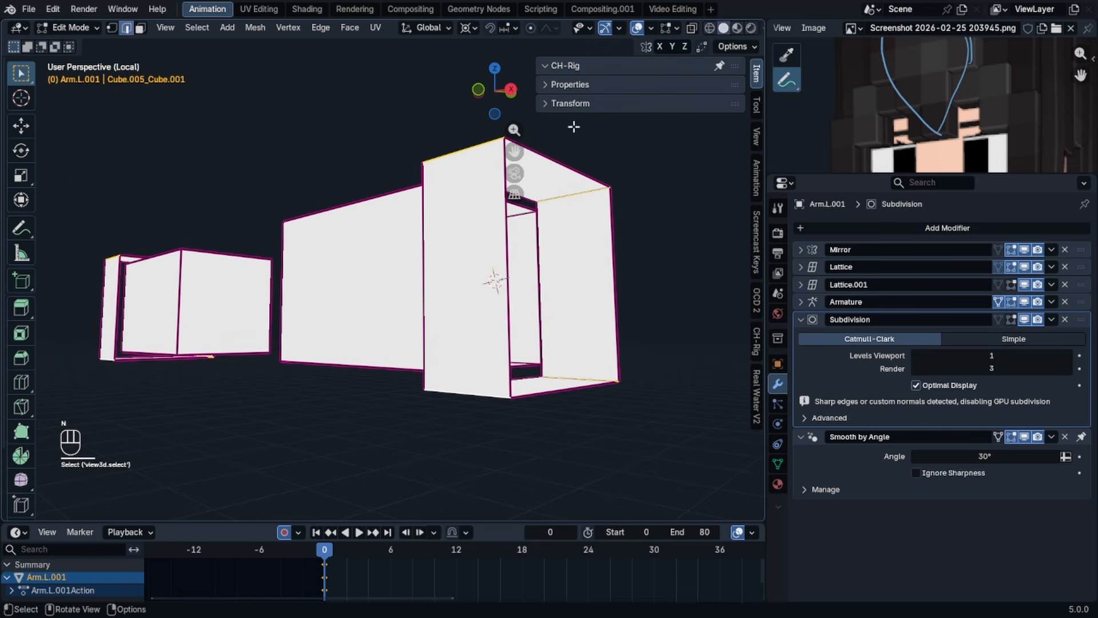
{"action": "left_click", "coordinate": [587, 101]}
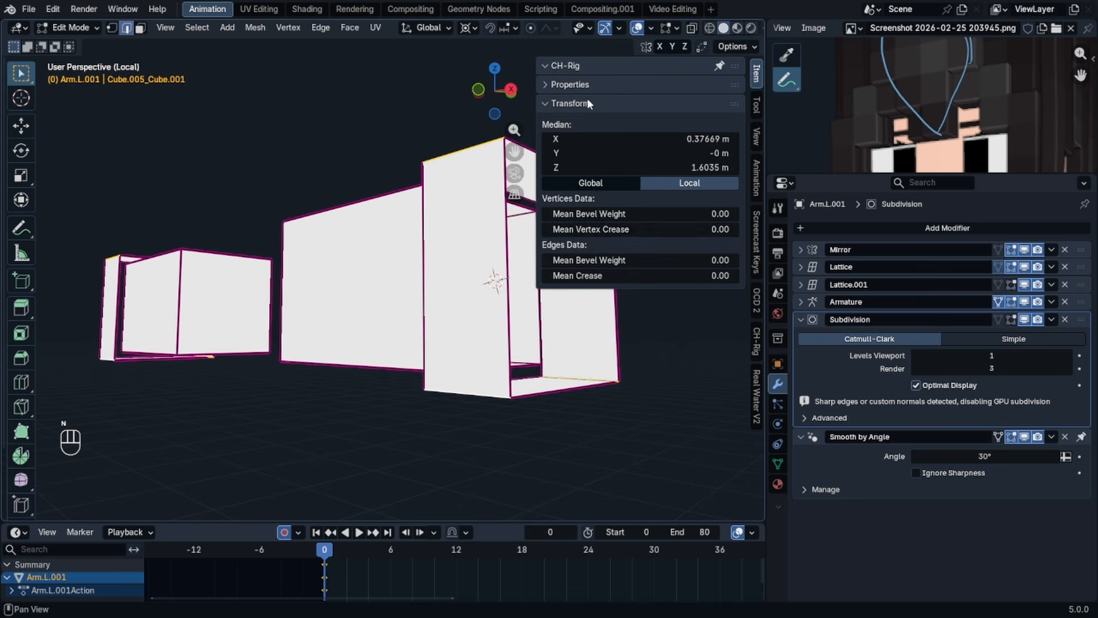
{"action": "left_click_drag", "start_coordinate": [605, 275], "coordinate": [681, 276]}
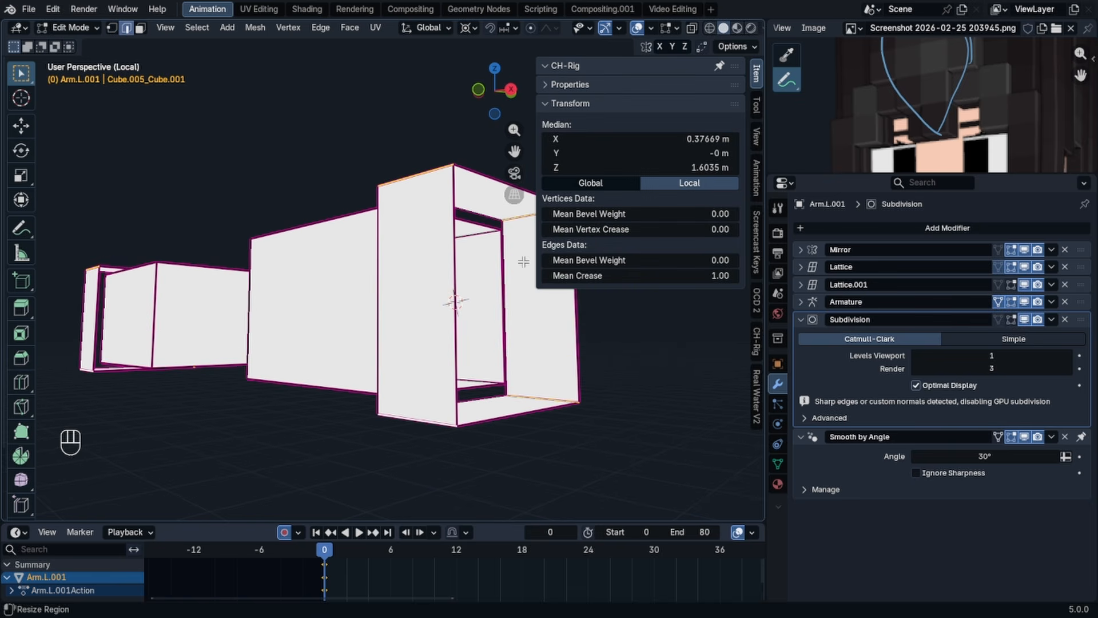
- Set the crease of the cuff's upper front corner edge to 0.00, return to Object Mode and close the sidebar
{"action": "left_click", "coordinate": [438, 175]}
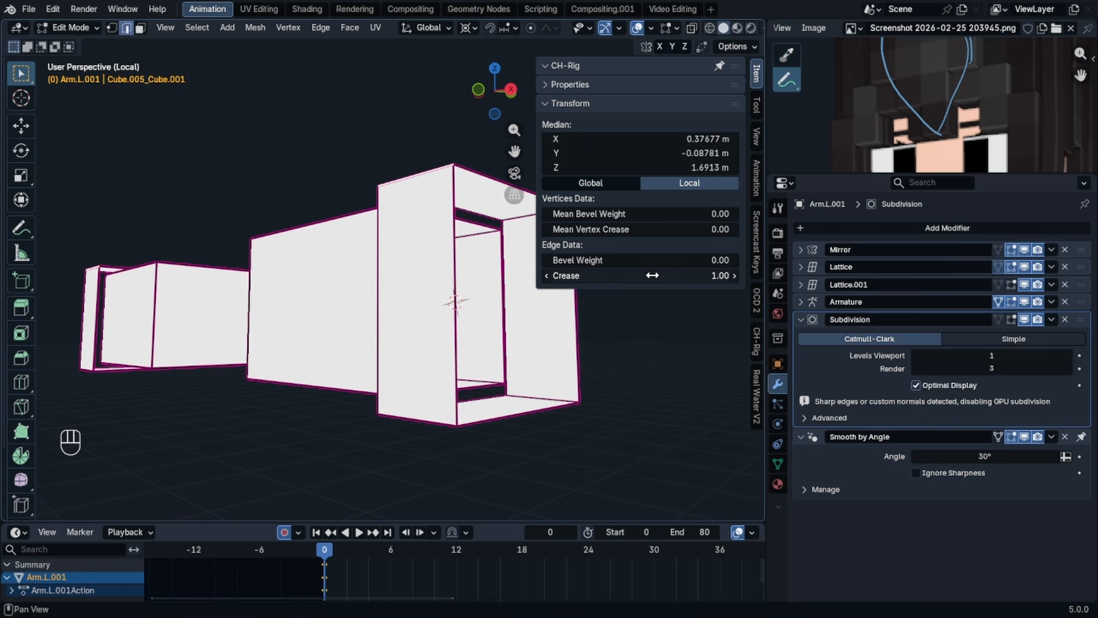
{"action": "left_click_drag", "start_coordinate": [662, 274], "coordinate": [583, 274]}
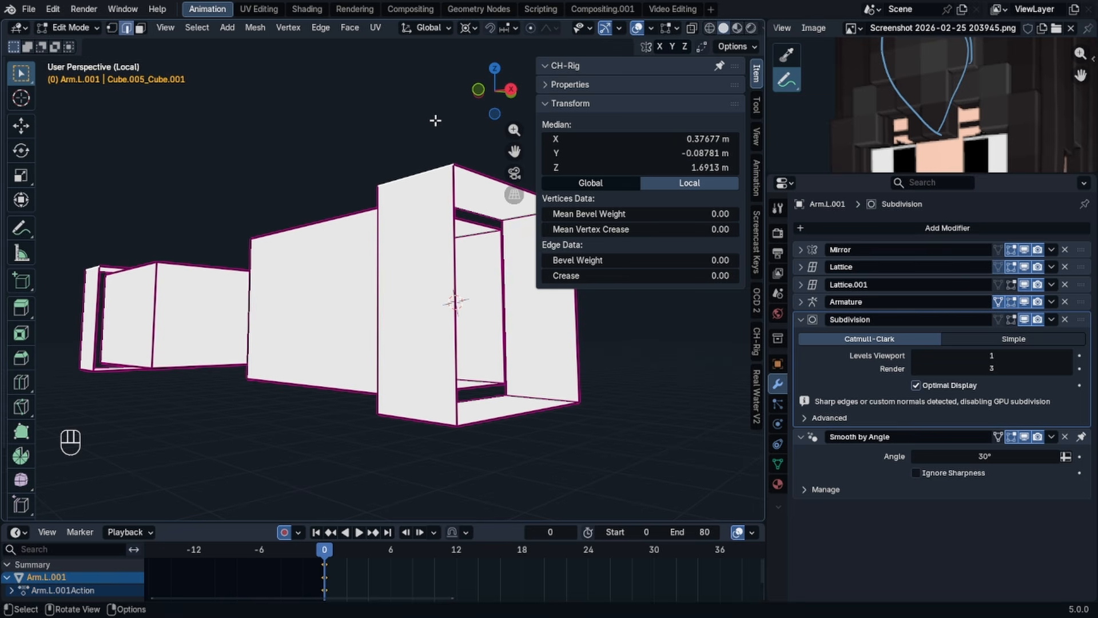
{"action": "key", "text": "Tab"}
{"action": "left_click", "coordinate": [444, 136]}
{"action": "key", "text": "n"}
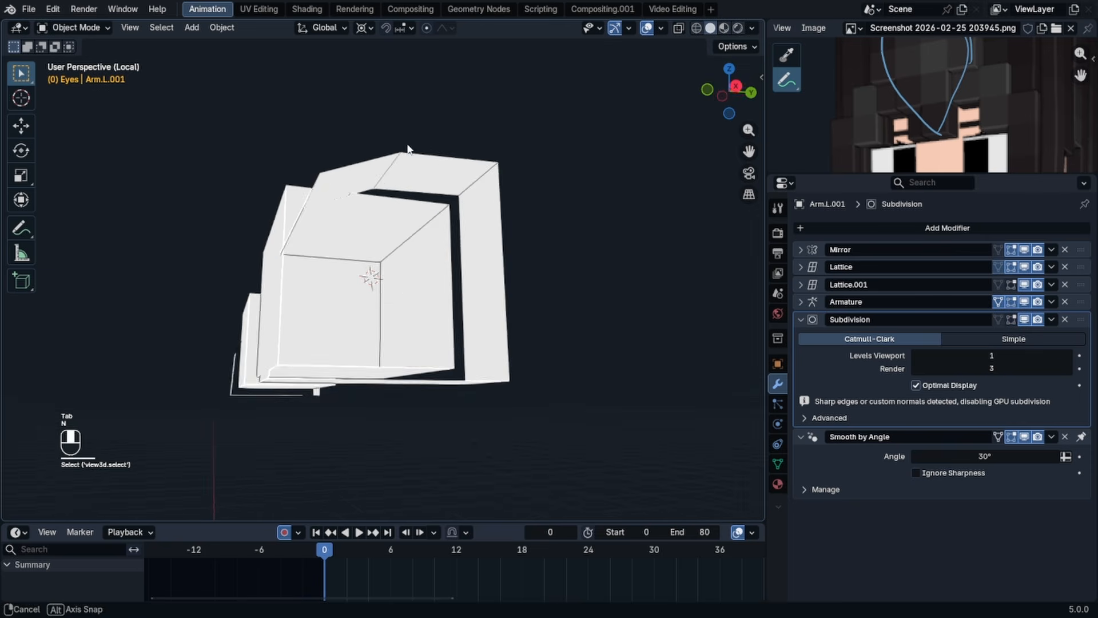
- Leave local view, switch to the front view and duplicate the legs object in place
{"action": "key", "text": "KP_Divide"}
{"action": "key", "text": "KP_1"}
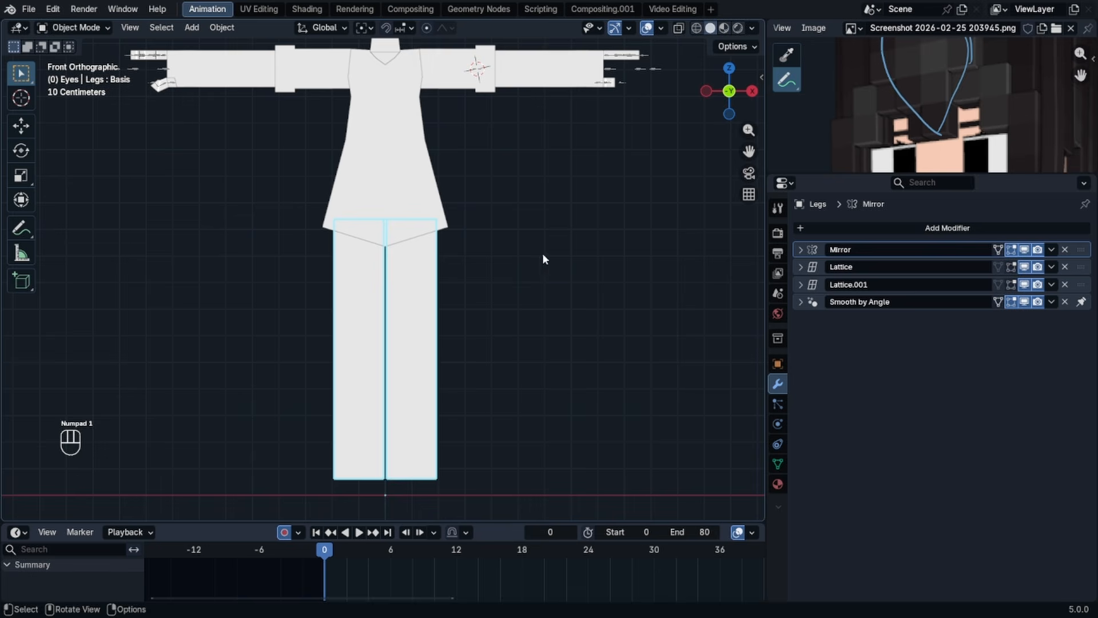
{"action": "scroll", "coordinate": [484, 318], "scroll_direction": "down", "scroll_amount": 1}
{"action": "key", "text": "shift+d"}
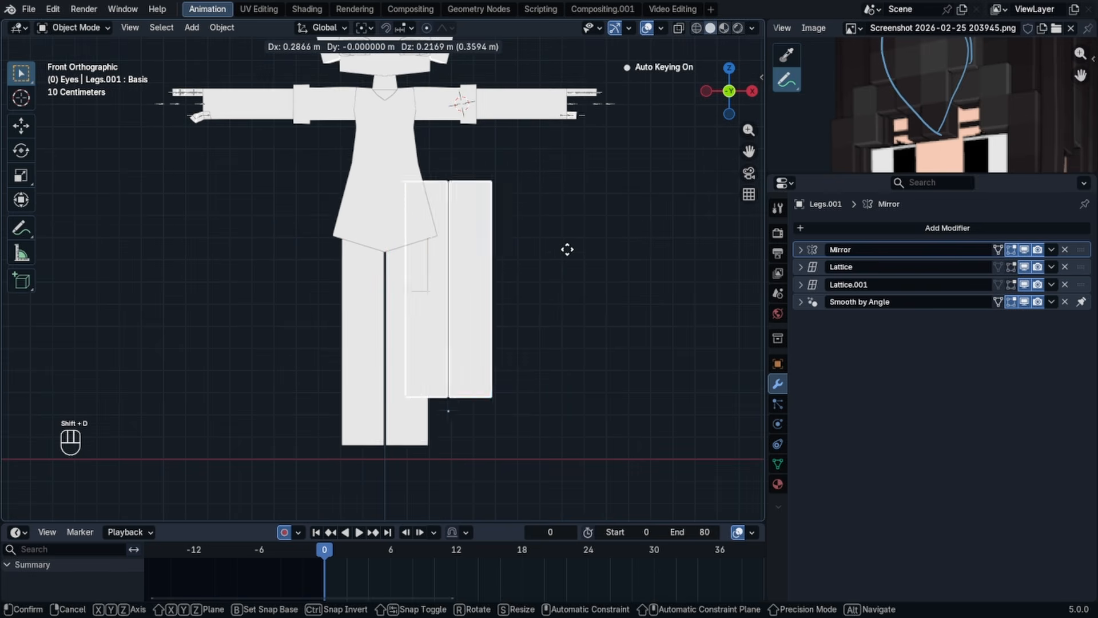
{"action": "right_click", "coordinate": [555, 274]}
- Rename the duplicated legs object as Pants
{"action": "key", "text": "F2"}
{"action": "key", "text": "shift"}
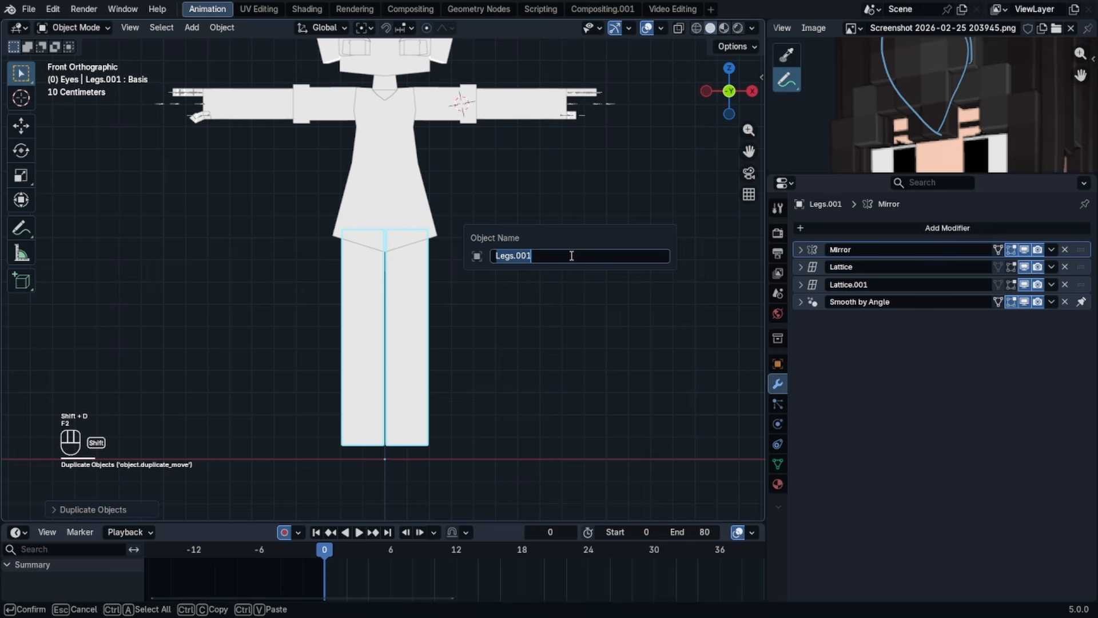
{"action": "type", "text": "Trousers"}
{"action": "key", "text": "ctrl+BackSpace"}
{"action": "type", "text": "Pa"}
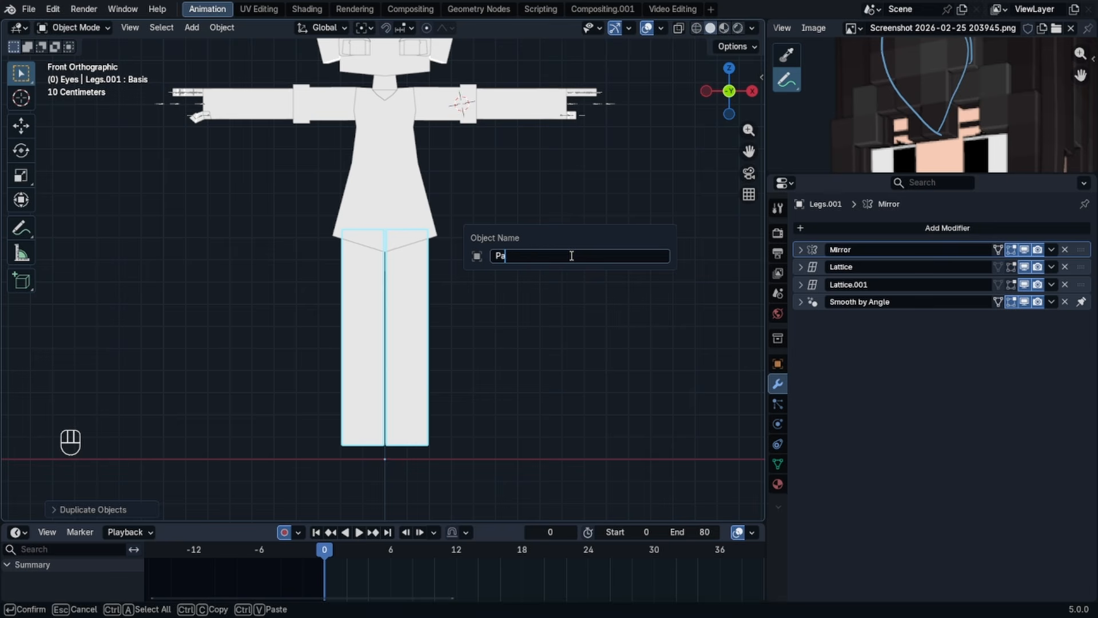
{"action": "type", "text": "nts"}
{"action": "key", "text": "Return"}
- Move the Pants object along X so it stands clear beside the character
{"action": "scroll", "coordinate": [674, 197], "scroll_direction": "down", "scroll_amount": 1}
{"action": "key", "text": "g"}
{"action": "key", "text": "x"}
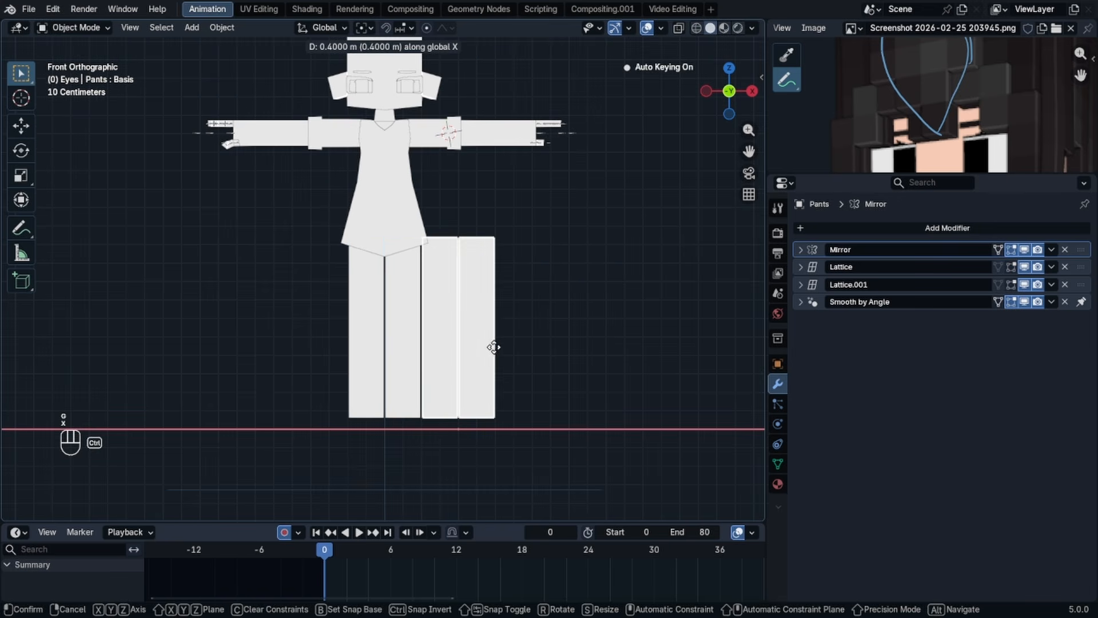
{"action": "left_click", "coordinate": [517, 347]}
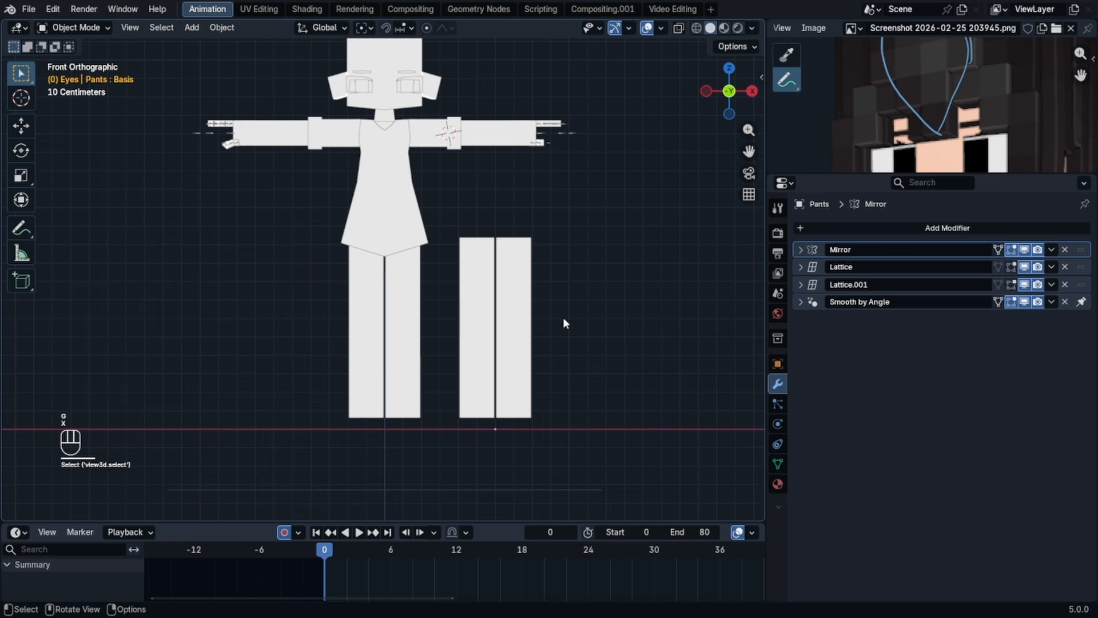
- Delete the upper and lower end faces of the Pants leg so it is open at both ends
{"action": "left_click", "coordinate": [510, 340]}
{"action": "middle_click_drag", "start_coordinate": [511, 341], "coordinate": [443, 366]}
{"action": "key", "text": "Tab"}
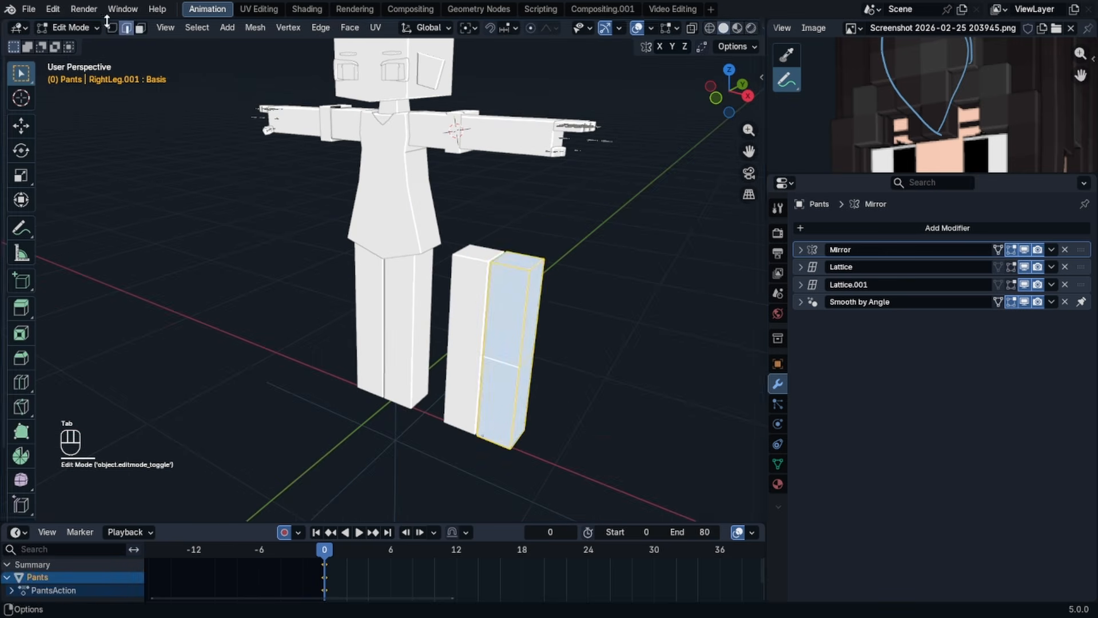
{"action": "left_click", "coordinate": [141, 27]}
{"action": "left_click", "coordinate": [502, 261]}
{"action": "middle_click_drag", "start_coordinate": [516, 287], "coordinate": [516, 117]}
{"action": "key", "text": "x"}
{"action": "left_click", "coordinate": [485, 317]}
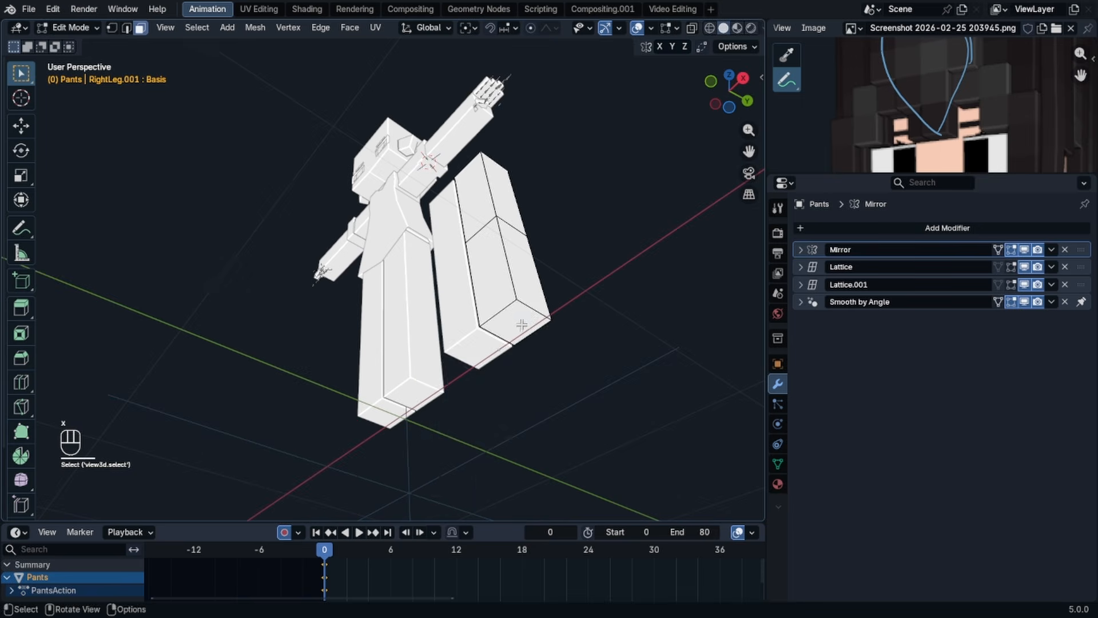
{"action": "key", "text": "x"}
{"action": "left_click", "coordinate": [507, 356]}
{"action": "middle_click_drag", "start_coordinate": [508, 356], "coordinate": [507, 296]}
{"action": "key", "text": "Tab"}
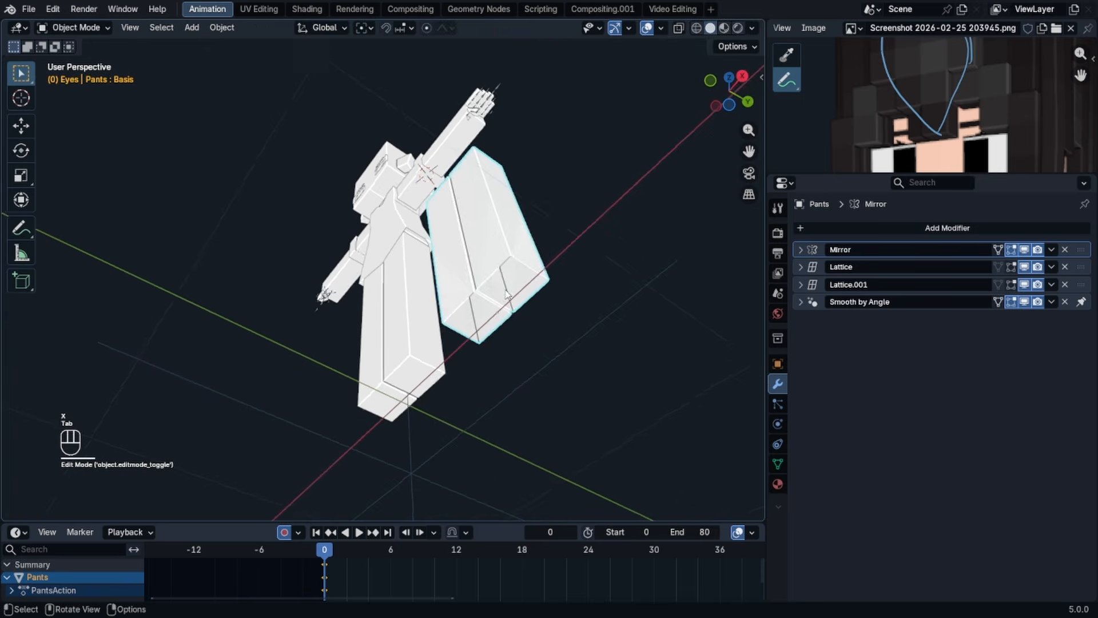
- Duplicate the pants leg's bottom edge loop in place and scale the copy up slightly
{"action": "key", "text": "Tab"}
{"action": "key", "text": "KP_3"}
{"action": "key", "text": "KP_1"}
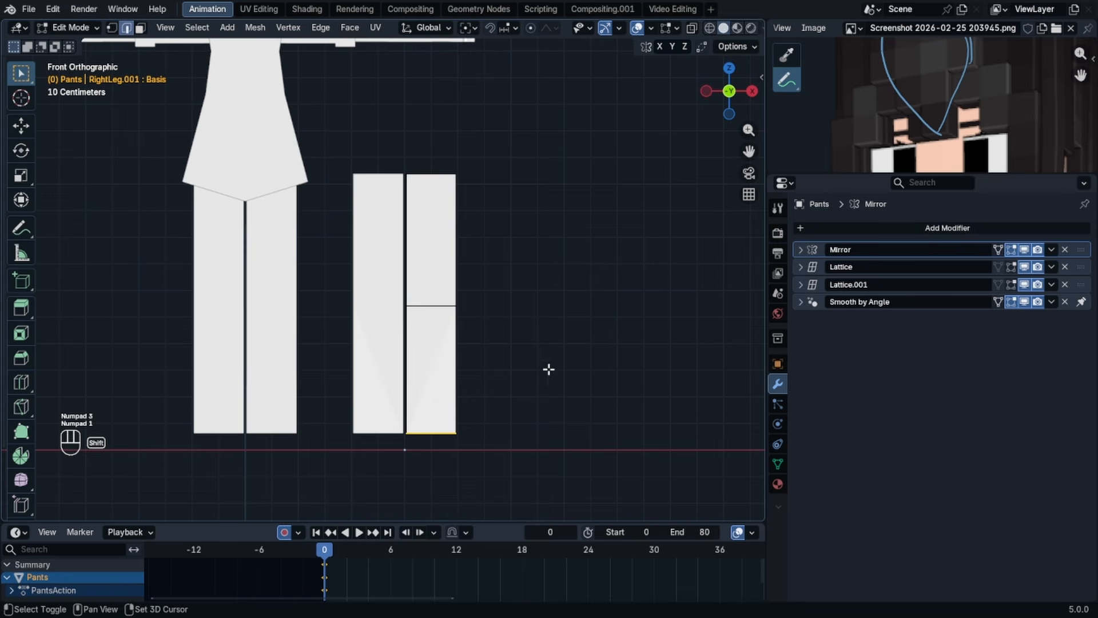
{"action": "key", "text": "shift+d"}
{"action": "right_click", "coordinate": [609, 324]}
{"action": "key", "text": "s"}
{"action": "left_click", "coordinate": [660, 336]}
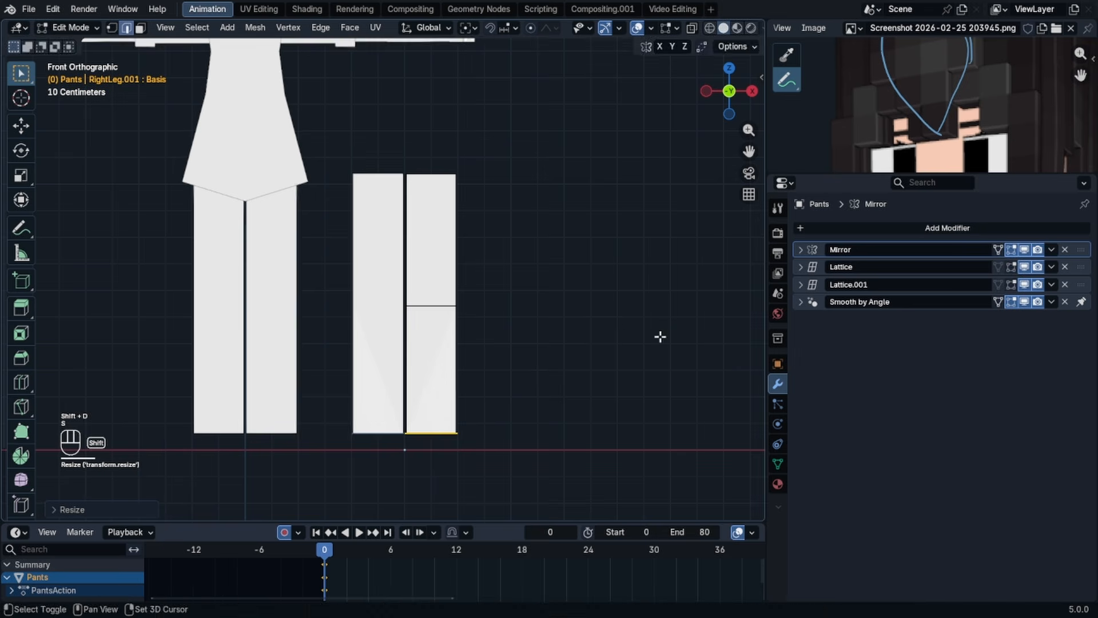
- Extrude the duplicated edge loop upward along Z to form a trouser cuff, and check it in Object Mode
{"action": "key", "text": "e"}
{"action": "key", "text": "z"}
{"action": "left_click", "coordinate": [611, 324]}
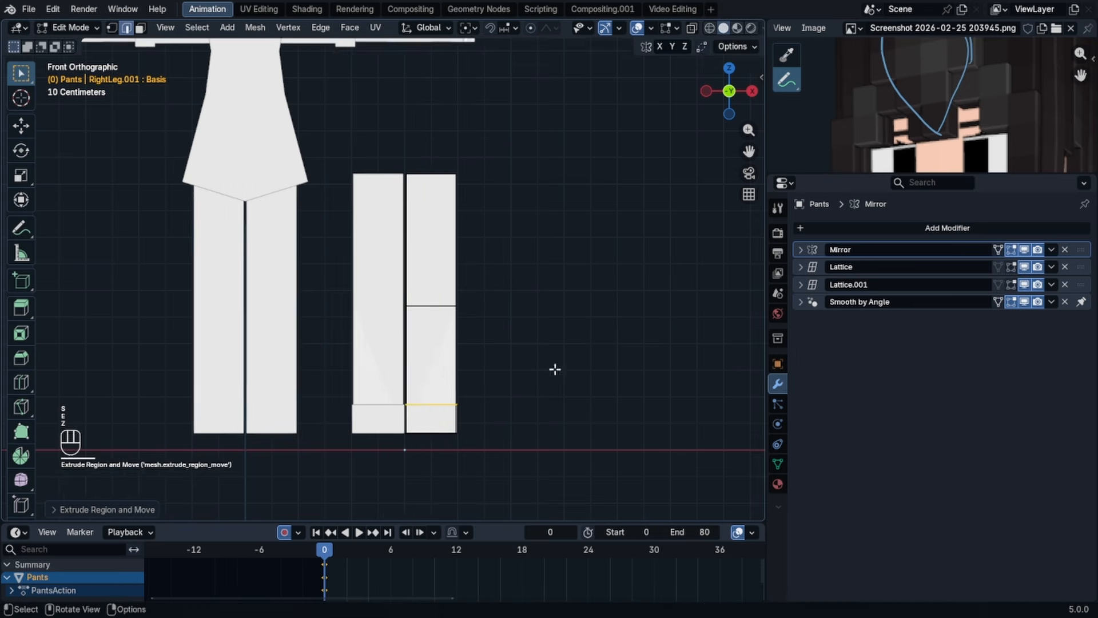
{"action": "scroll", "coordinate": [486, 297], "scroll_direction": "up", "scroll_amount": 4}
{"action": "middle_click_drag", "start_coordinate": [492, 370], "coordinate": [500, 241]}
{"action": "key", "text": "Tab"}
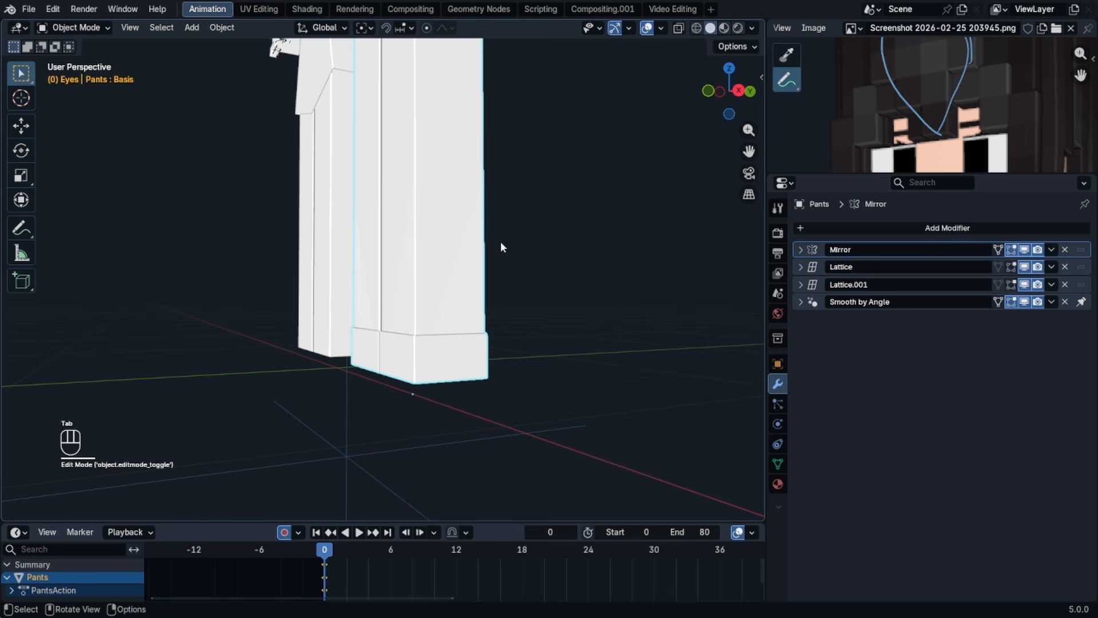
- Select the whole linked trouser cuff and move it up about 0.09 m along Z
{"action": "left_click", "coordinate": [411, 265]}
{"action": "key", "text": "Tab"}
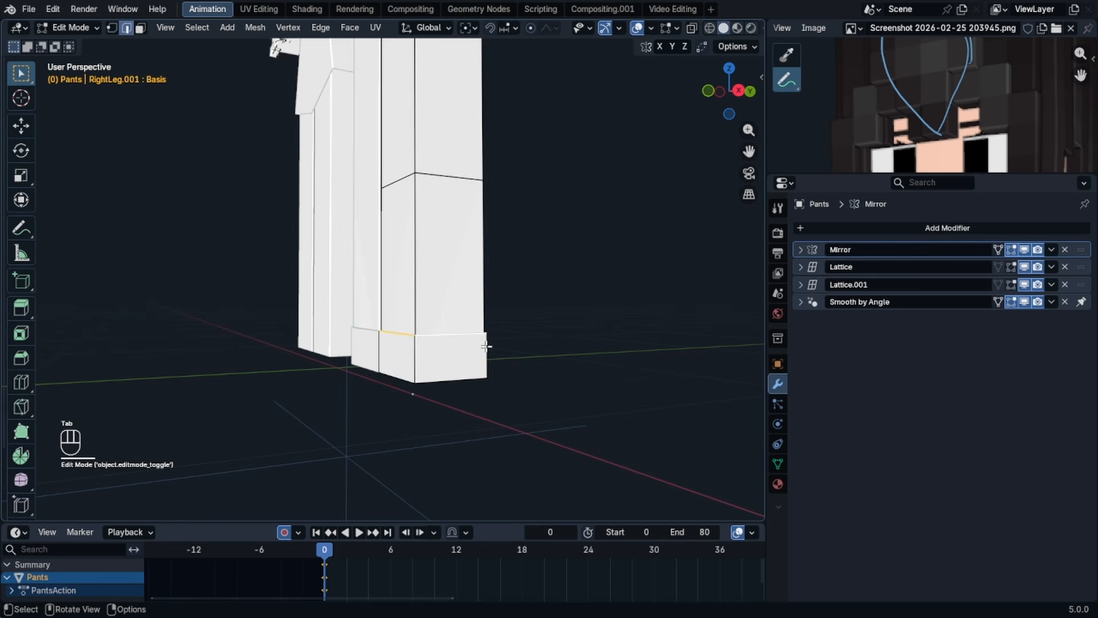
{"action": "left_click", "coordinate": [489, 344]}
{"action": "key", "text": "l"}
{"action": "middle_click_drag", "start_coordinate": [490, 345], "coordinate": [540, 335]}
{"action": "key", "text": "g"}
{"action": "key", "text": "z"}
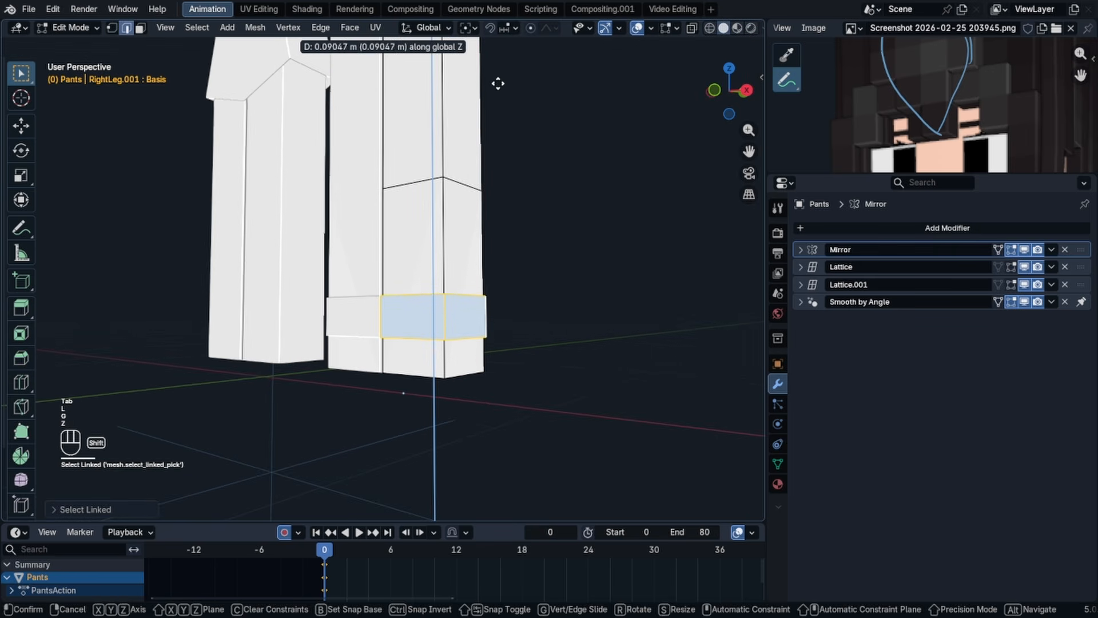
{"action": "left_click", "coordinate": [496, 85]}
- Raise the pants leg's bottom edge loop along Z so it ends inside the cuff, and return to Object Mode
{"action": "left_click", "coordinate": [404, 372], "text": "alt"}
{"action": "middle_click_drag", "start_coordinate": [404, 360], "coordinate": [410, 329]}
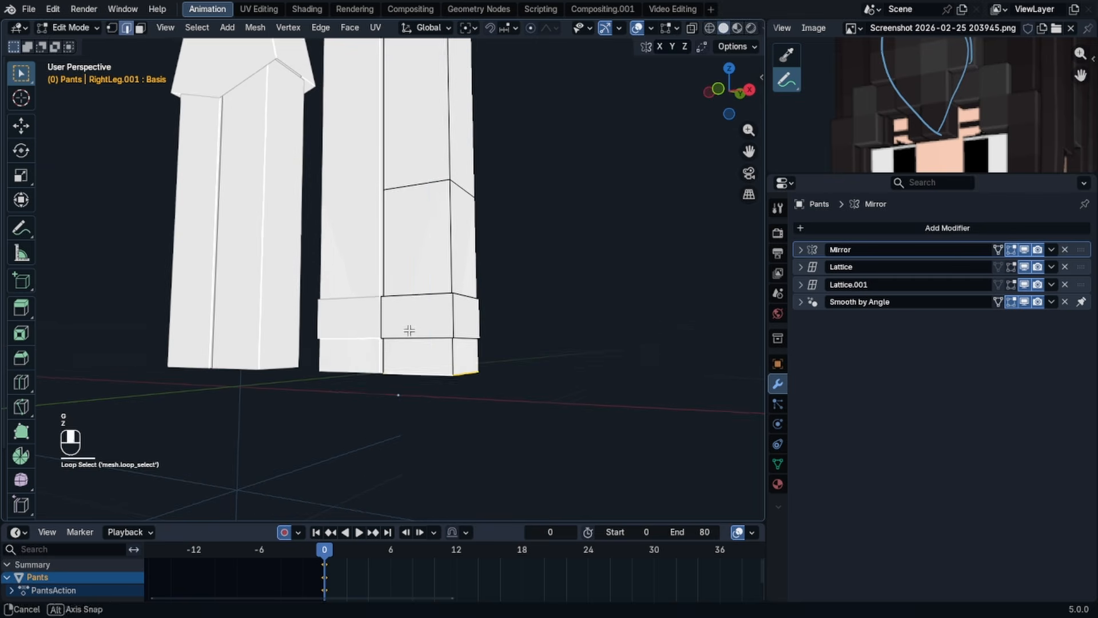
{"action": "key", "text": "g"}
{"action": "key", "text": "z"}
{"action": "left_click", "coordinate": [415, 277]}
{"action": "key", "text": "Tab"}
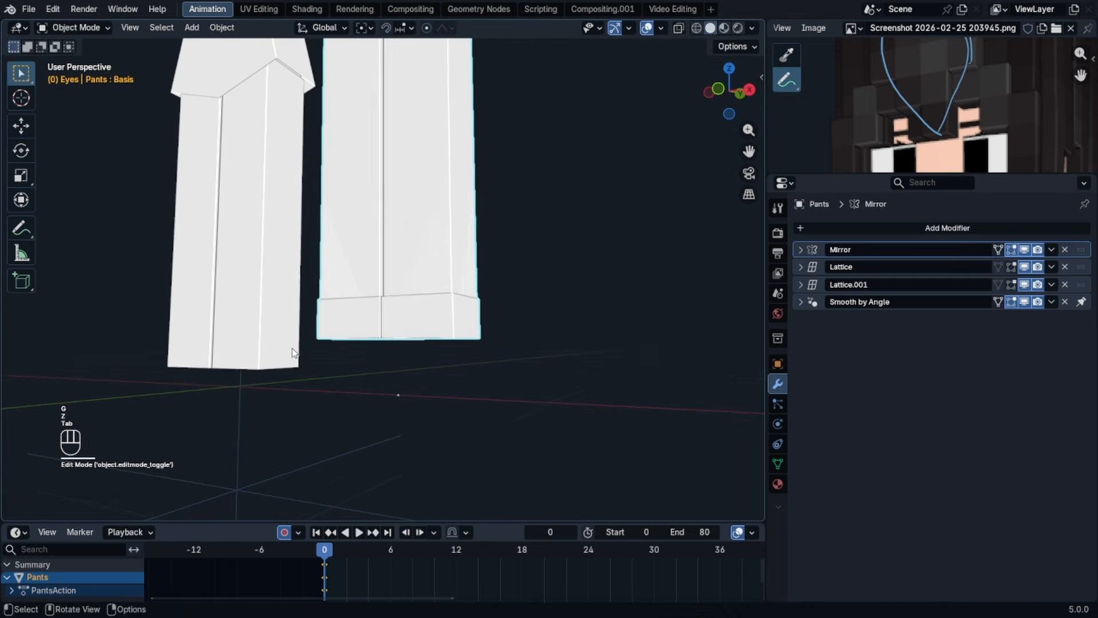
- Unhide the hidden objects, select the CH_Rig armature and show its customization options
{"action": "middle_click_drag", "start_coordinate": [321, 309], "coordinate": [199, 316]}
{"action": "left_click", "coordinate": [197, 312]}
{"action": "scroll", "coordinate": [218, 298], "scroll_direction": "down", "scroll_amount": 4}
{"action": "middle_click_drag", "start_coordinate": [277, 283], "coordinate": [294, 310], "text": "shift"}
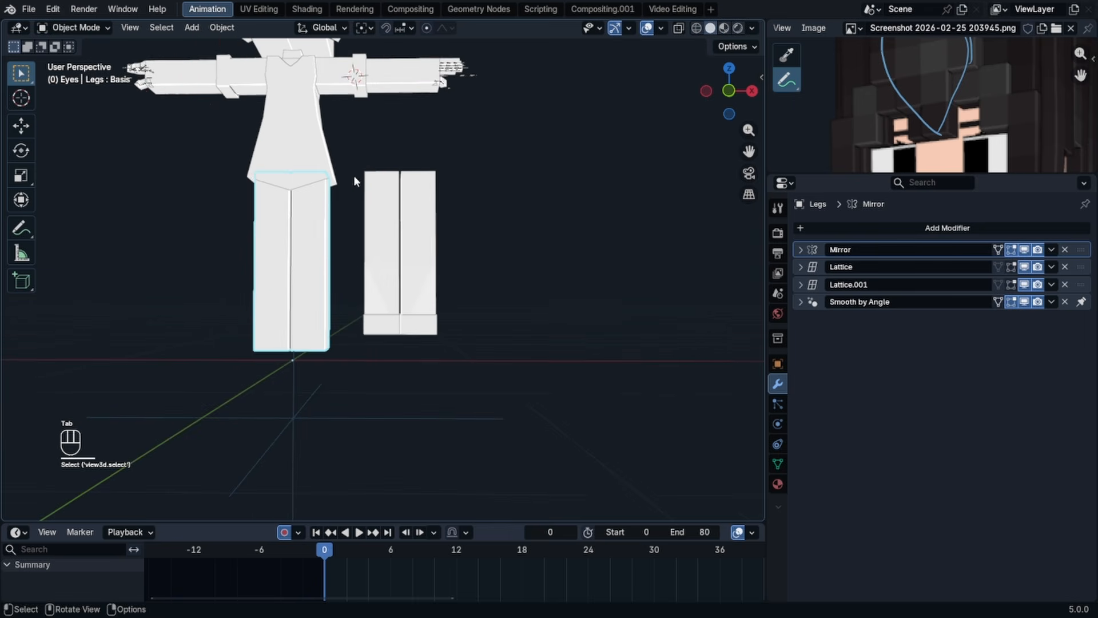
{"action": "key", "text": "alt+h"}
{"action": "left_click", "coordinate": [349, 188]}
{"action": "key", "text": "n"}
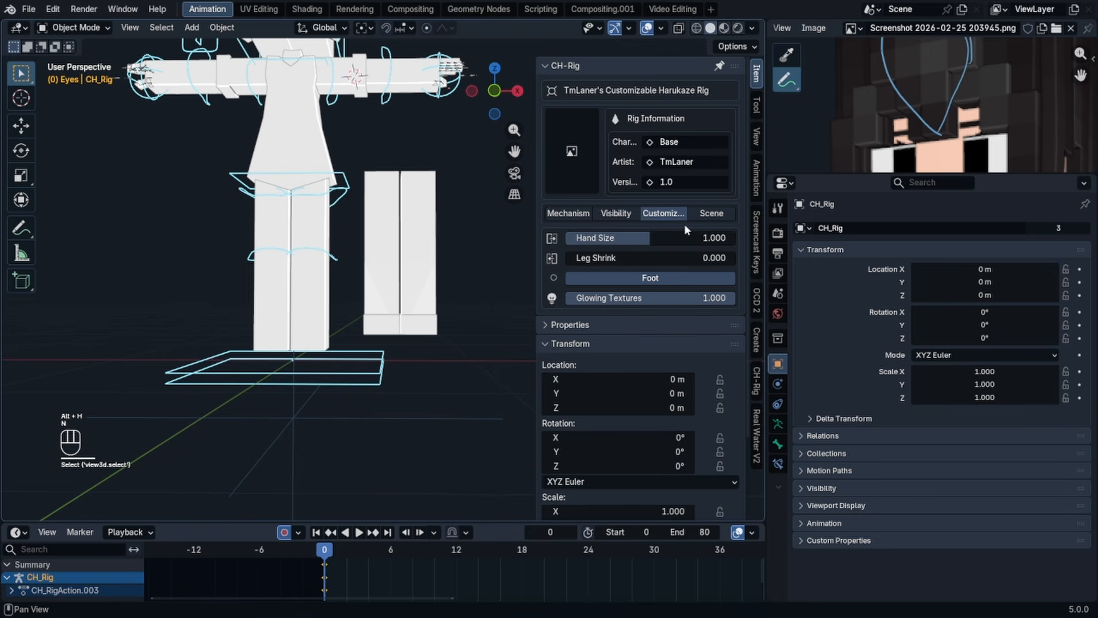
- Toggle the rig's Foot option off and back on to compare leg lengths, and place the 3D cursor on the lower legs
{"action": "left_click", "coordinate": [620, 278]}
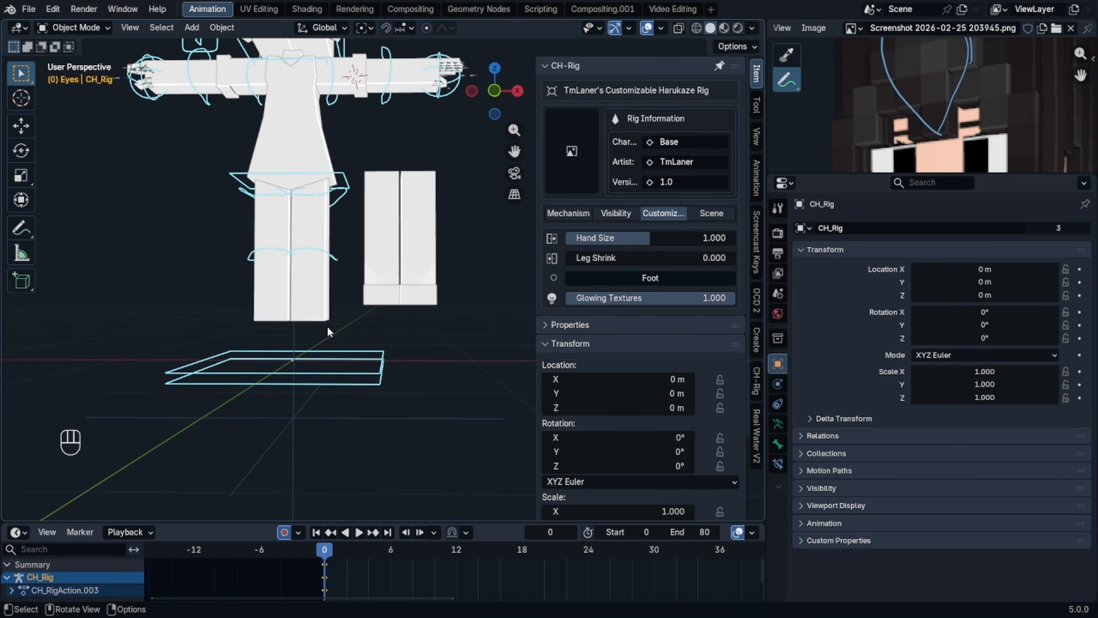
{"action": "left_click", "coordinate": [611, 275]}
{"action": "left_click", "coordinate": [612, 276]}
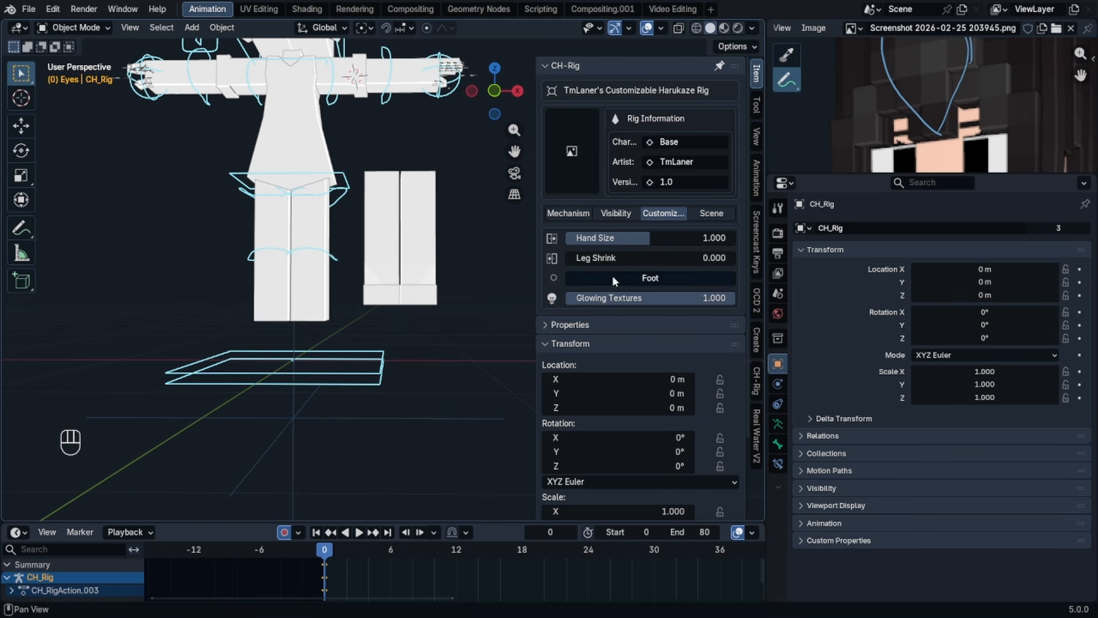
{"action": "left_click", "coordinate": [614, 275]}
{"action": "left_click", "coordinate": [614, 274]}
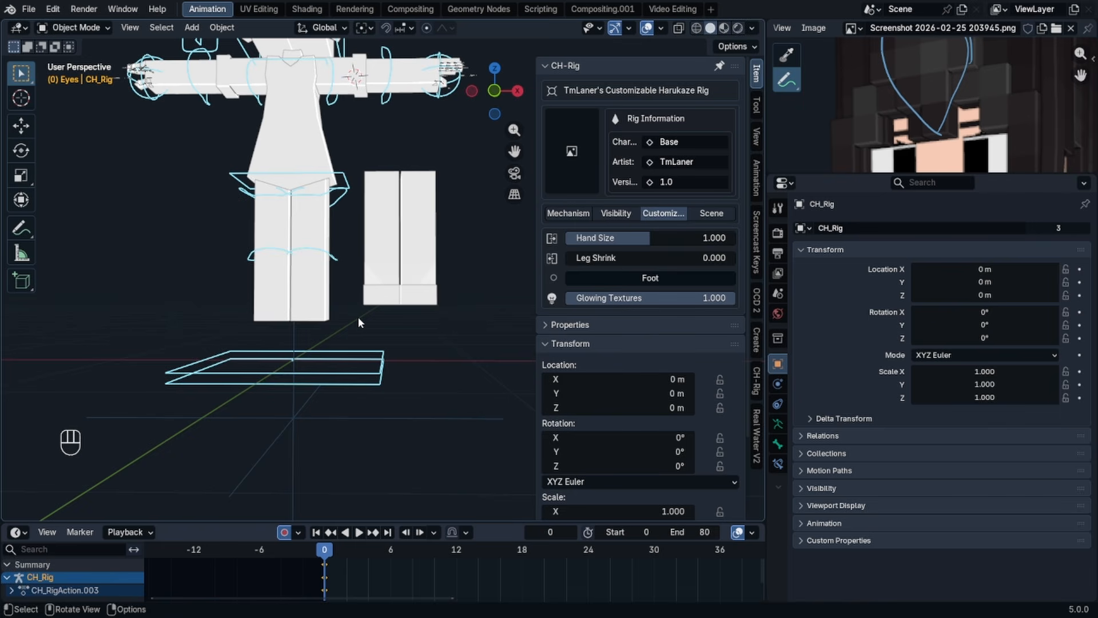
{"action": "scroll", "coordinate": [384, 278], "scroll_direction": "up", "scroll_amount": 2}
{"action": "left_click", "coordinate": [613, 277]}
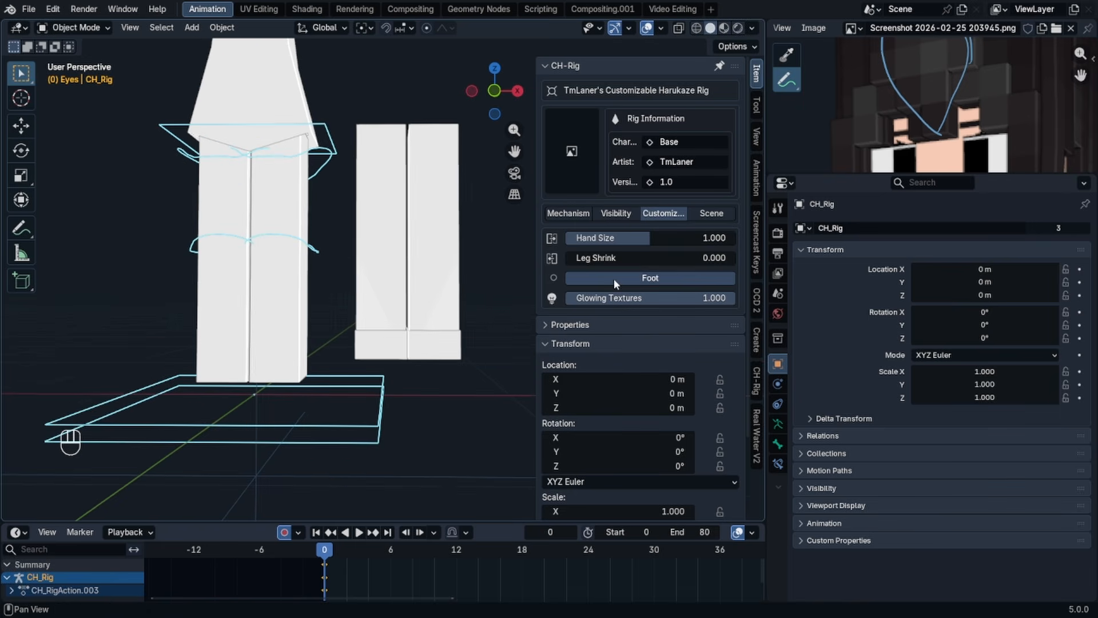
{"action": "right_click_drag", "start_coordinate": [164, 335], "coordinate": [319, 312], "text": "shift"}
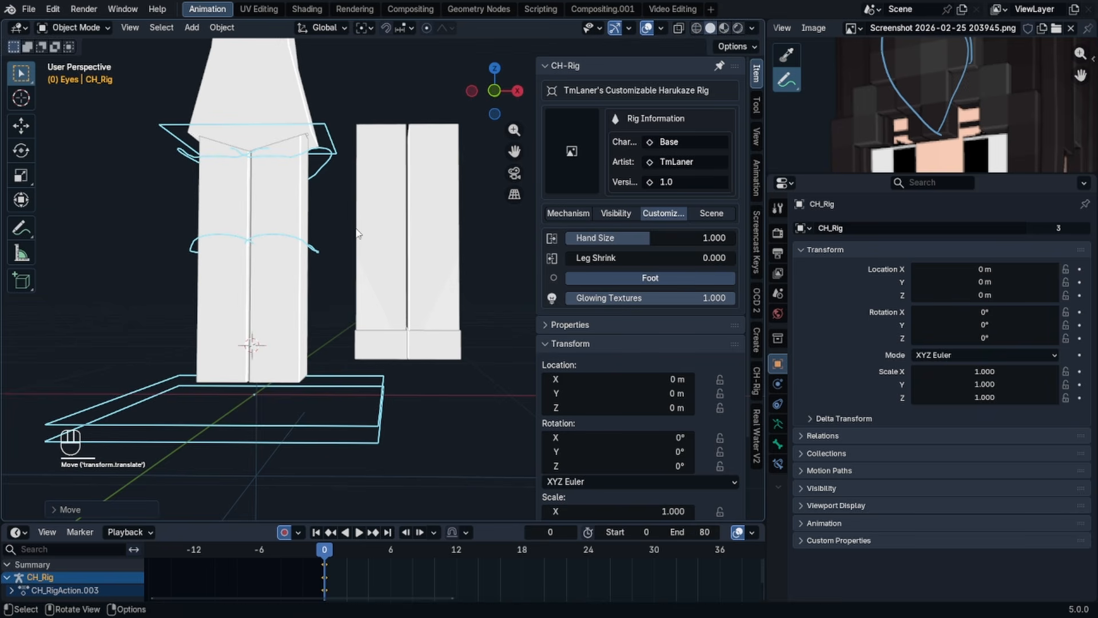
- Turn off the rig's Foot option and compare the shortened legs with the pants by trial-moving the legs
{"action": "left_click", "coordinate": [669, 283]}
{"action": "left_click", "coordinate": [433, 274]}
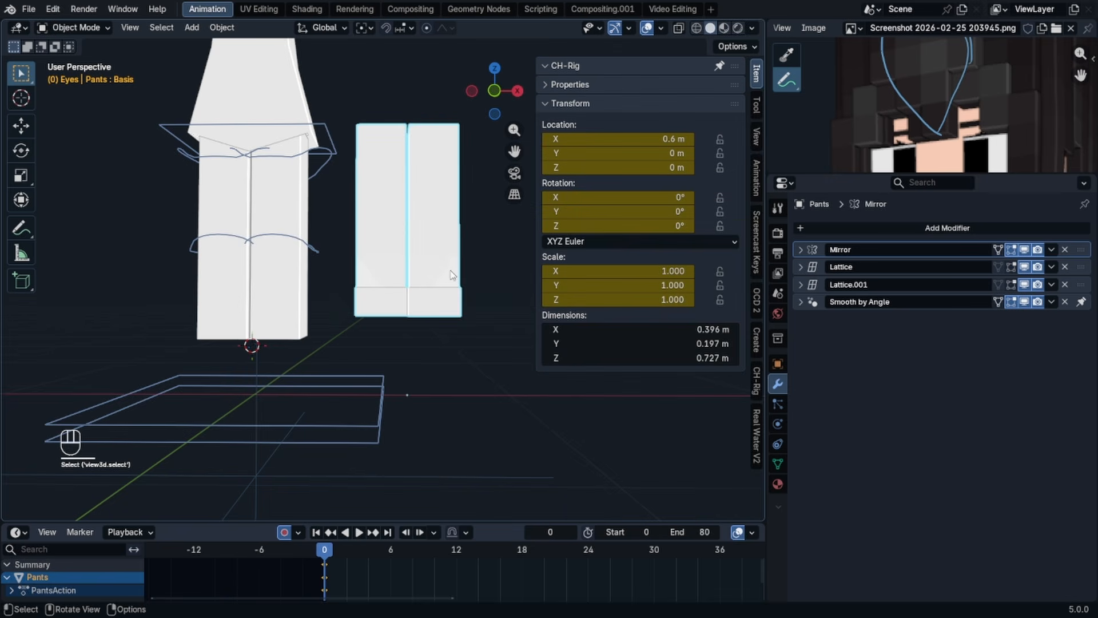
{"action": "left_click", "coordinate": [286, 274]}
{"action": "key", "text": "g"}
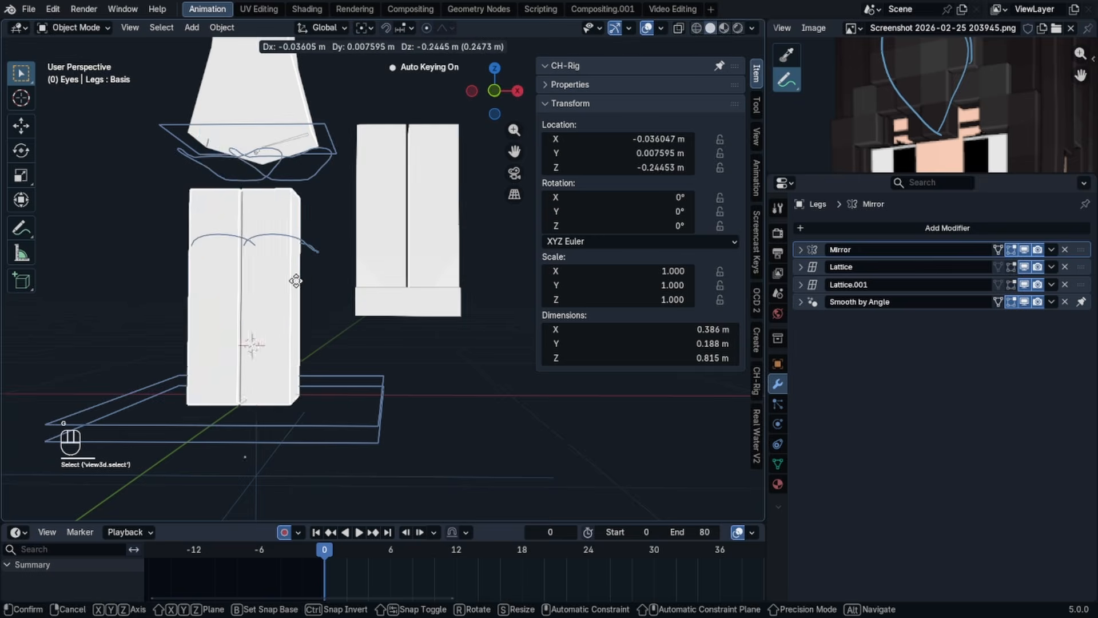
{"action": "key", "text": "Escape"}
- Select the pants and remove their Key 1 and Key 2 shape keys, leaving only Basis
{"action": "left_click", "coordinate": [397, 276]}
{"action": "left_click", "coordinate": [778, 444]}
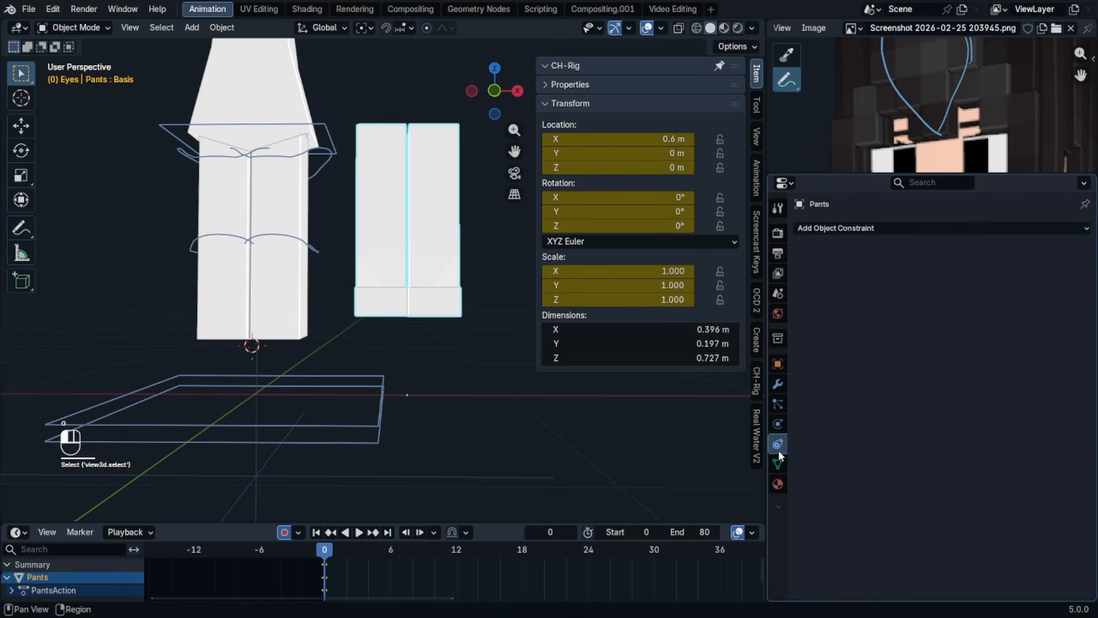
{"action": "left_click", "coordinate": [778, 463]}
{"action": "left_click", "coordinate": [858, 408]}
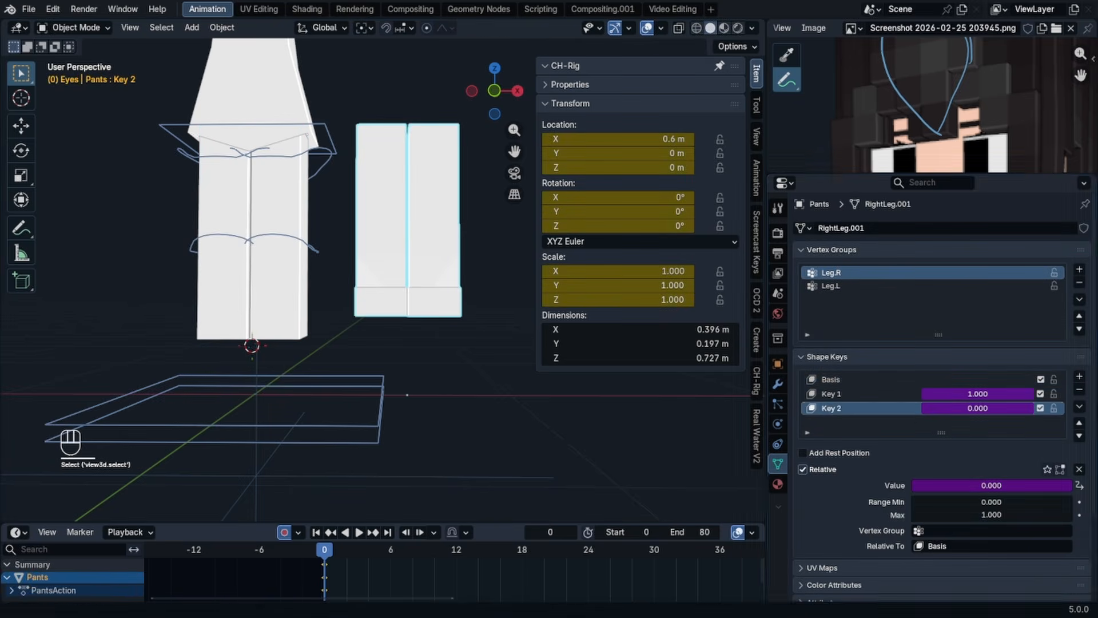
{"action": "left_click", "coordinate": [1080, 390]}
{"action": "left_click", "coordinate": [1080, 390]}
- In front view, place the 3D cursor on the bottom edge of the character's legs as a height reference
{"action": "key", "text": "KP_1"}
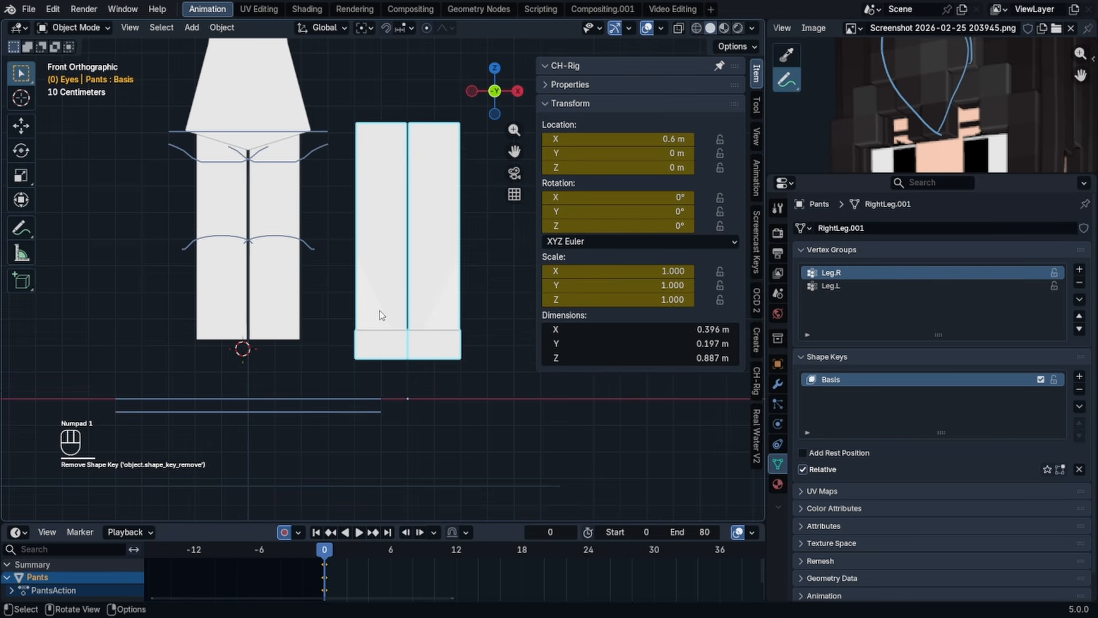
{"action": "key", "text": "n"}
{"action": "scroll", "coordinate": [340, 335], "scroll_direction": "up", "scroll_amount": 2}
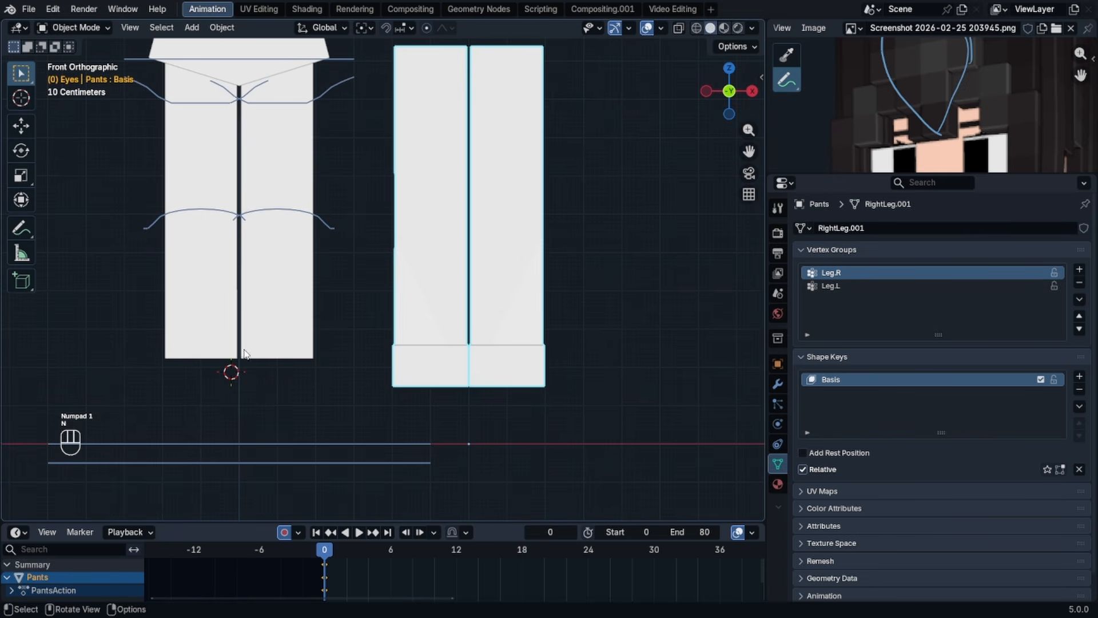
{"action": "key", "text": "g"}
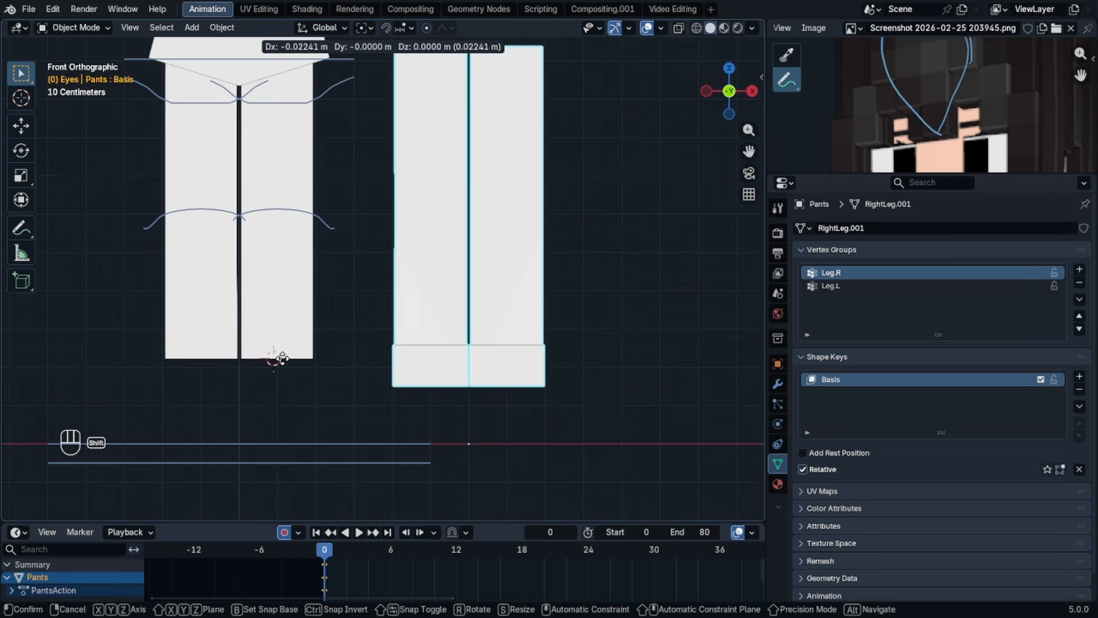
{"action": "left_click", "coordinate": [297, 359]}
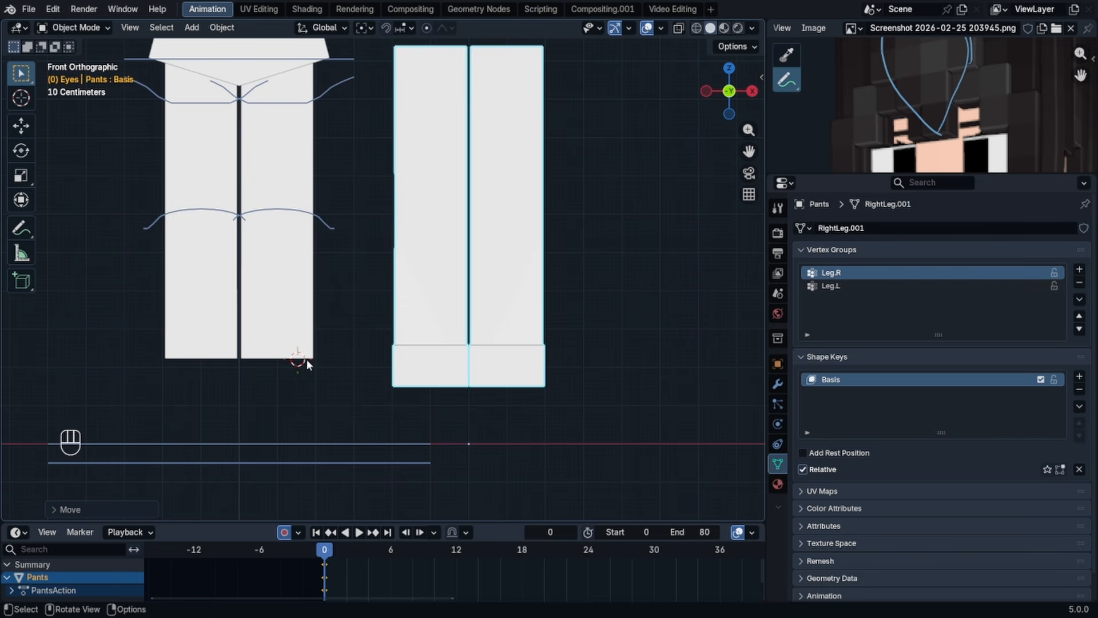
{"action": "key", "text": "shift"}
{"action": "right_click", "coordinate": [261, 357], "text": "shift"}
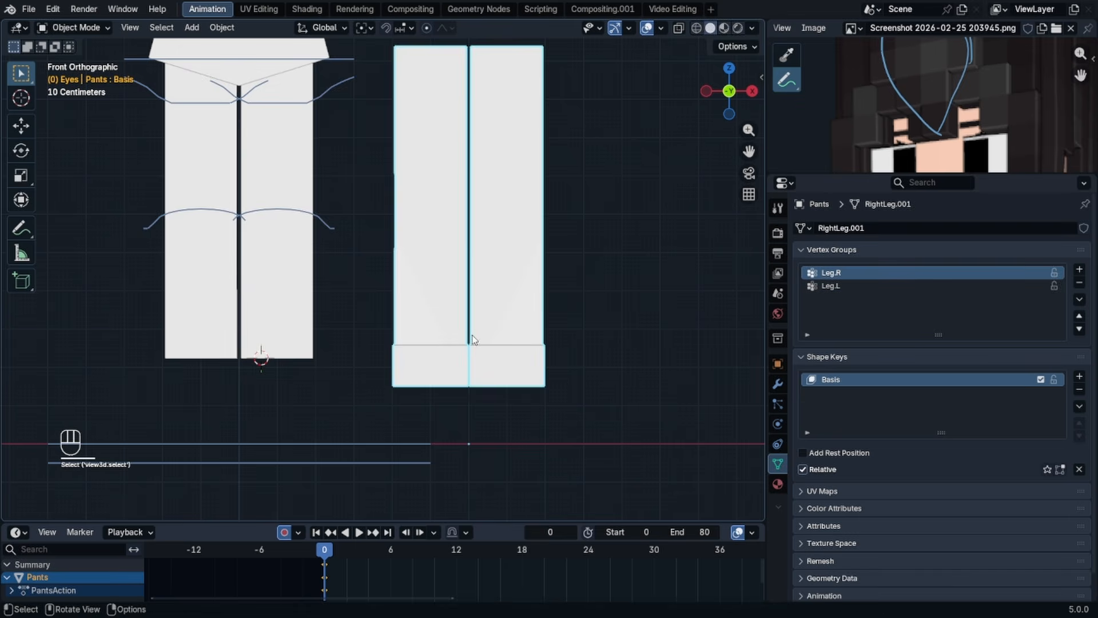
- In Edit Mode with X-ray on, move the whole pants cuff up along Z to end slightly below the 3D cursor, then restore the solid Object Mode view
{"action": "key", "text": "Tab"}
{"action": "key", "text": "b"}
{"action": "left_click_drag", "start_coordinate": [649, 324], "coordinate": [350, 403]}
{"action": "left_click", "coordinate": [692, 28]}
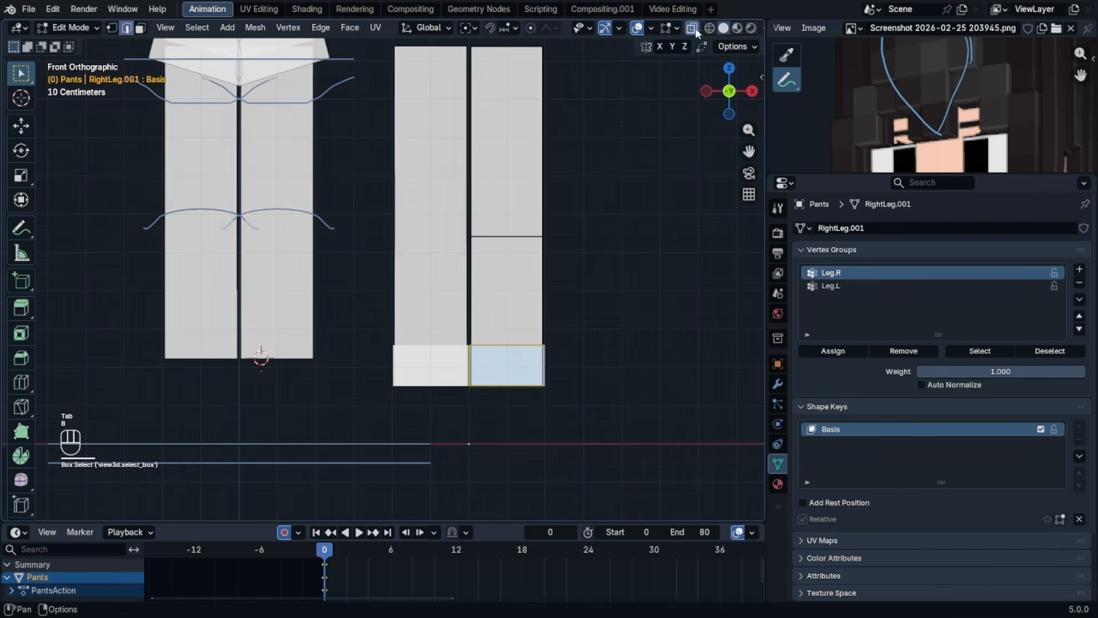
{"action": "left_click_drag", "start_coordinate": [638, 334], "coordinate": [168, 467]}
{"action": "key", "text": "g"}
{"action": "key", "text": "z"}
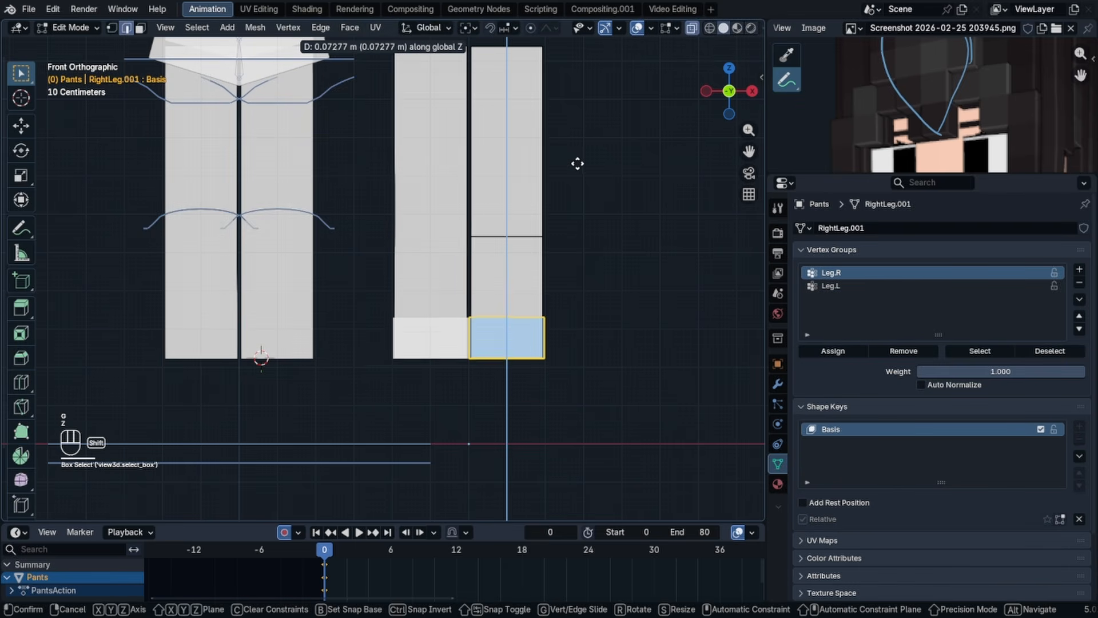
{"action": "left_click", "coordinate": [539, 300]}
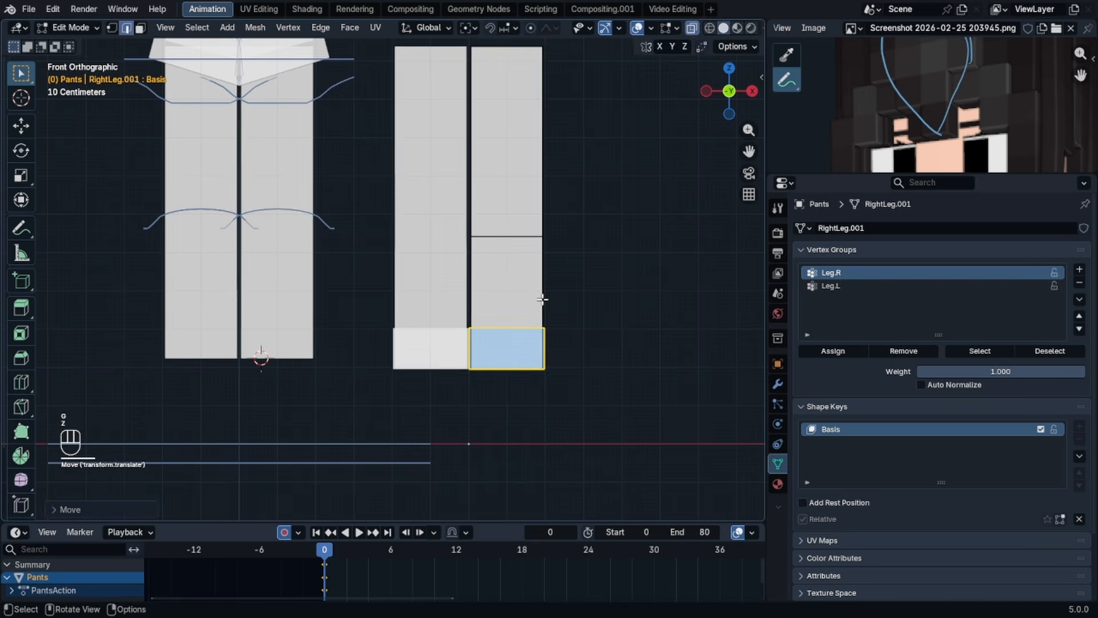
{"action": "key", "text": "Tab"}
{"action": "left_click", "coordinate": [639, 51]}
{"action": "left_click", "coordinate": [684, 31]}
- Try deleting the original legs and moving the pants about 0.7 m along negative X into their place
{"action": "scroll", "coordinate": [595, 203], "scroll_direction": "down", "scroll_amount": 3}
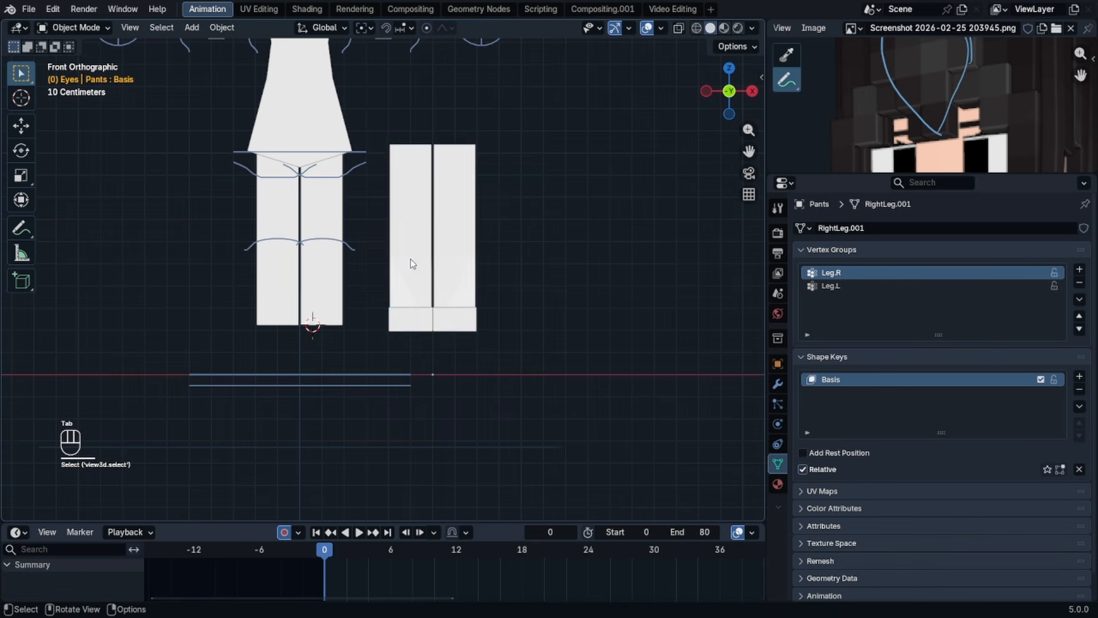
{"action": "left_click", "coordinate": [412, 263]}
{"action": "left_click", "coordinate": [299, 216]}
{"action": "key", "text": "x"}
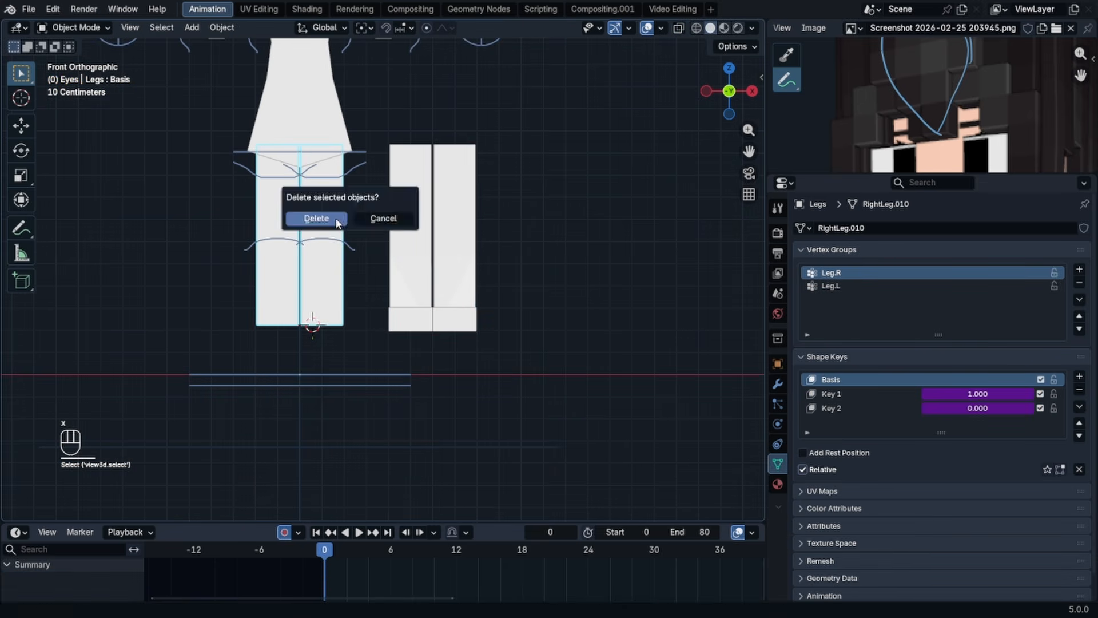
{"action": "left_click", "coordinate": [337, 220]}
{"action": "left_click", "coordinate": [409, 218]}
{"action": "key", "text": "g"}
{"action": "key", "text": "x"}
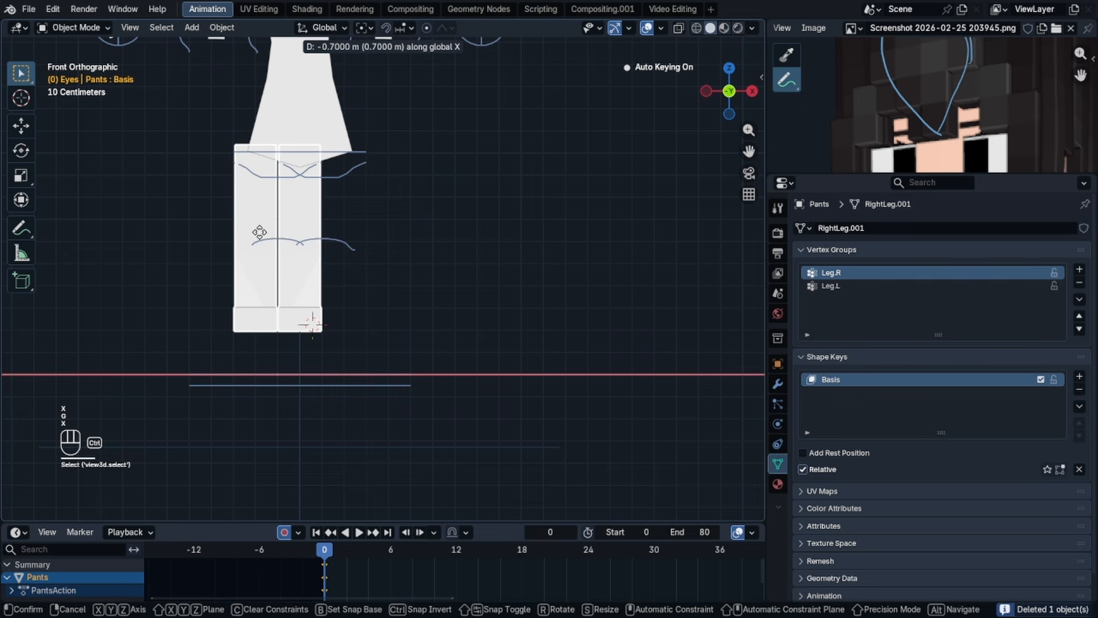
{"action": "left_click", "coordinate": [263, 233]}
{"action": "middle_click_drag", "start_coordinate": [262, 233], "coordinate": [349, 310]}
- Undo the pants move and the deletion of the original legs, and select those legs in front view
{"action": "key", "text": "ctrl+z"}
{"action": "key", "text": "ctrl+z"}
{"action": "key", "text": "ctrl+z"}
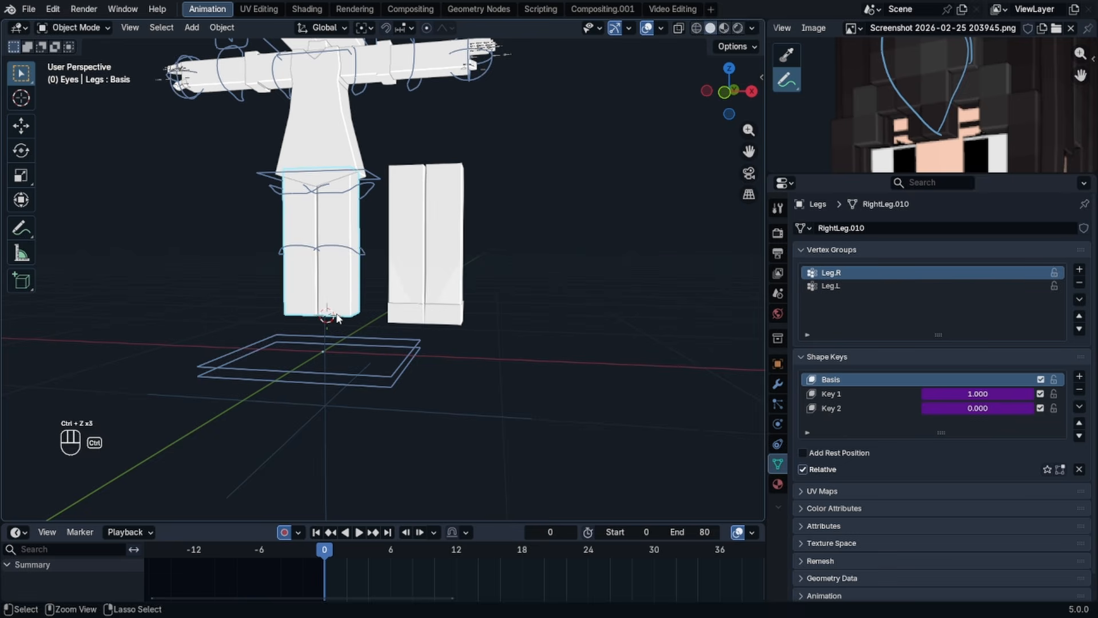
{"action": "key", "text": "KP_1"}
{"action": "scroll", "coordinate": [248, 279], "scroll_direction": "up", "scroll_amount": 4}
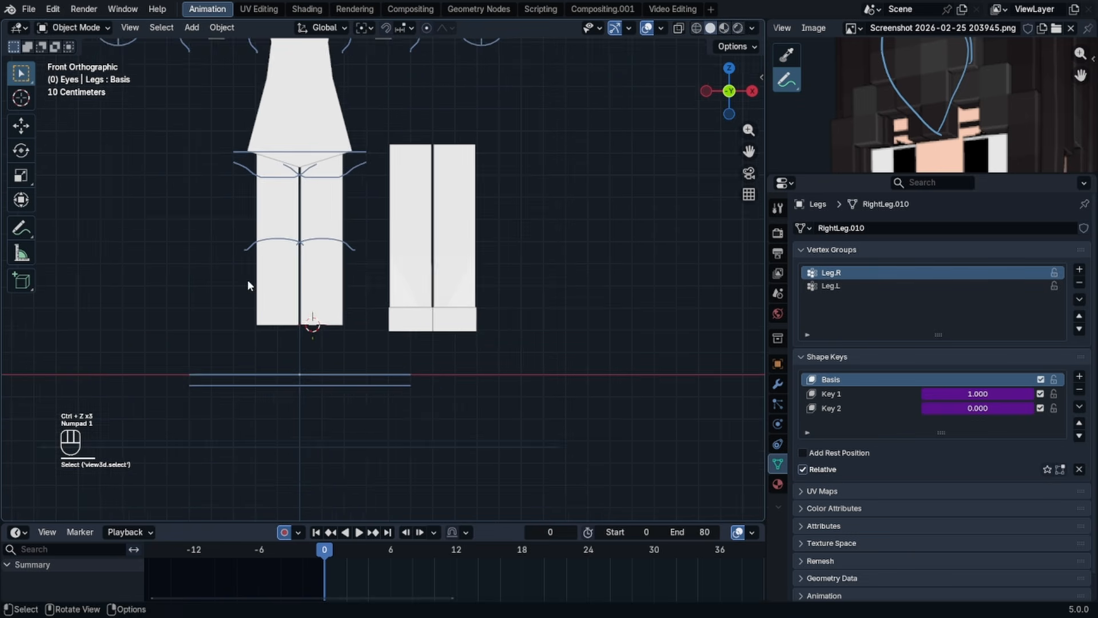
{"action": "left_click", "coordinate": [311, 286]}
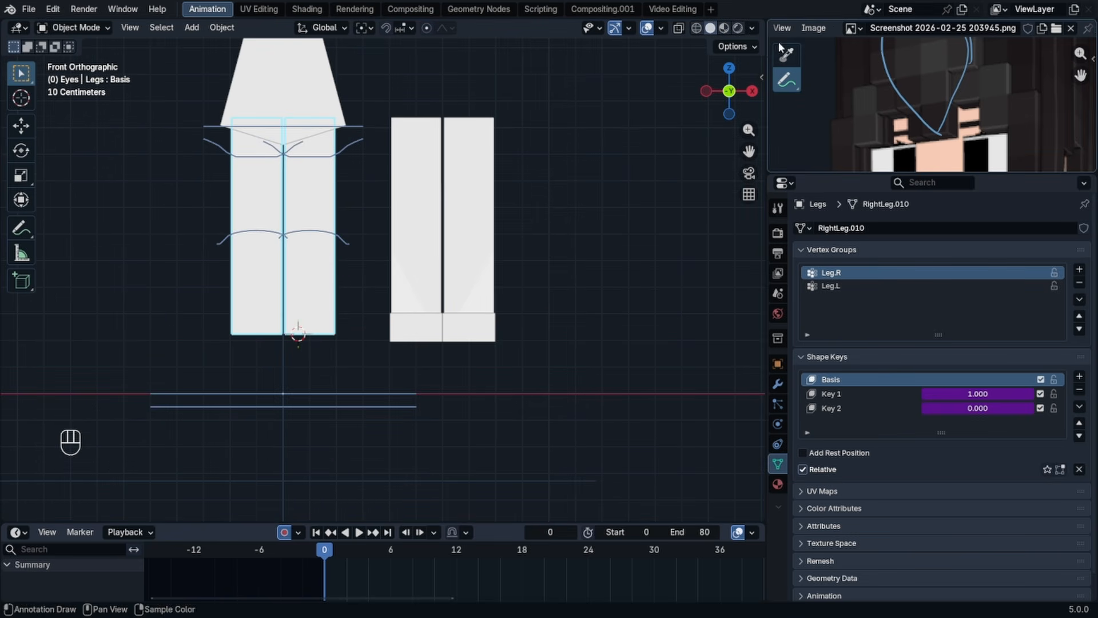
- Reduce the rig's Hand Size slightly to compare the arms with the shirt sleeves
{"action": "scroll", "coordinate": [461, 155], "scroll_direction": "down", "scroll_amount": 4}
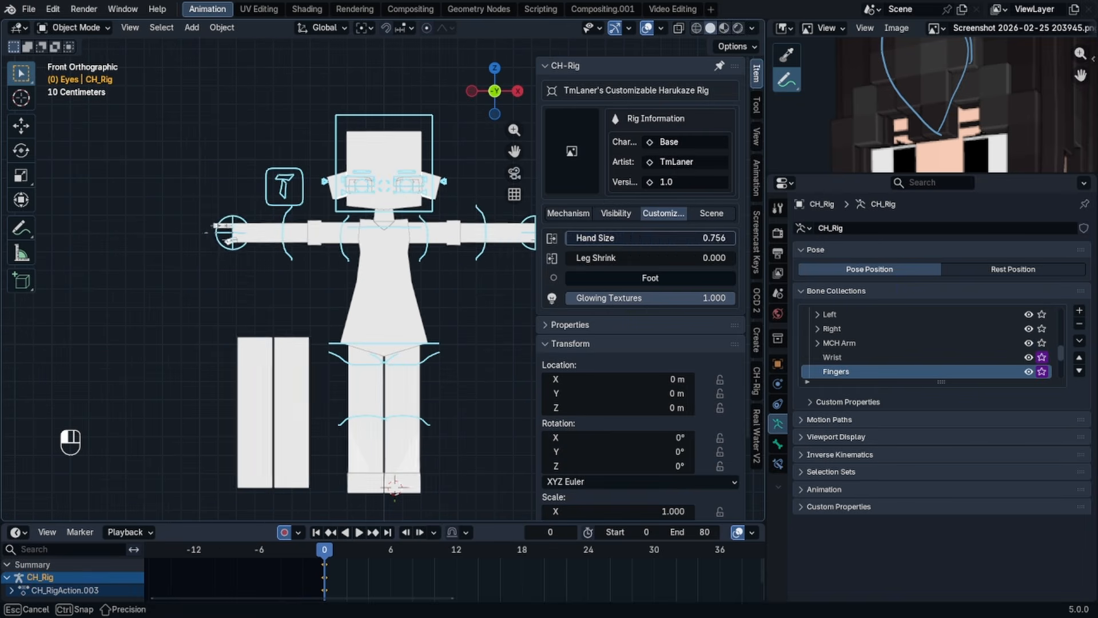
{"action": "left_click_drag", "start_coordinate": [635, 238], "coordinate": [629, 238]}
{"action": "key", "text": "n"}
{"action": "scroll", "coordinate": [432, 283], "scroll_direction": "up", "scroll_amount": 3}
{"action": "scroll", "coordinate": [484, 259], "scroll_direction": "up", "scroll_amount": 2}
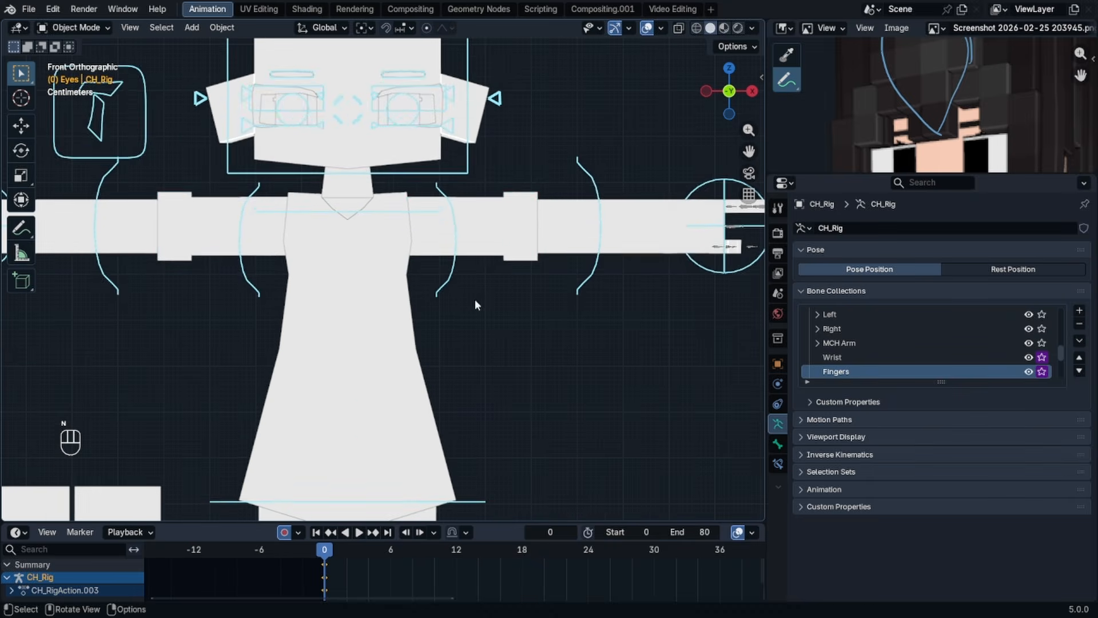
- Check how the base arms sit inside the sleeves with a trial move of the arms, and select the sleeve mesh
{"action": "left_click", "coordinate": [518, 256]}
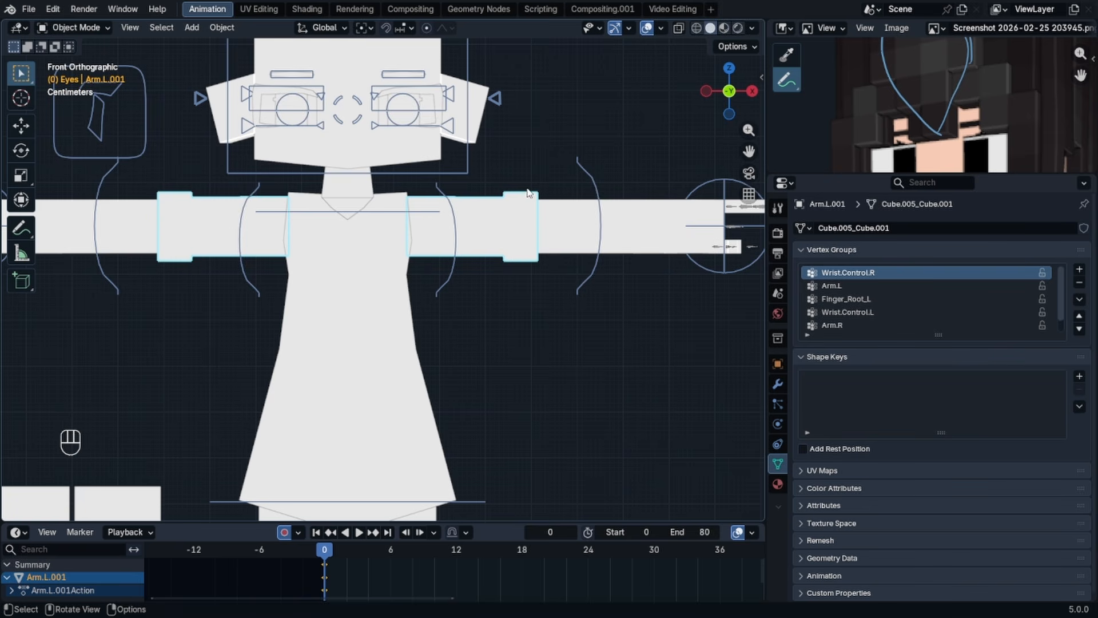
{"action": "middle_click_drag", "start_coordinate": [537, 217], "coordinate": [595, 224]}
{"action": "left_click", "coordinate": [595, 226]}
{"action": "key", "text": "g"}
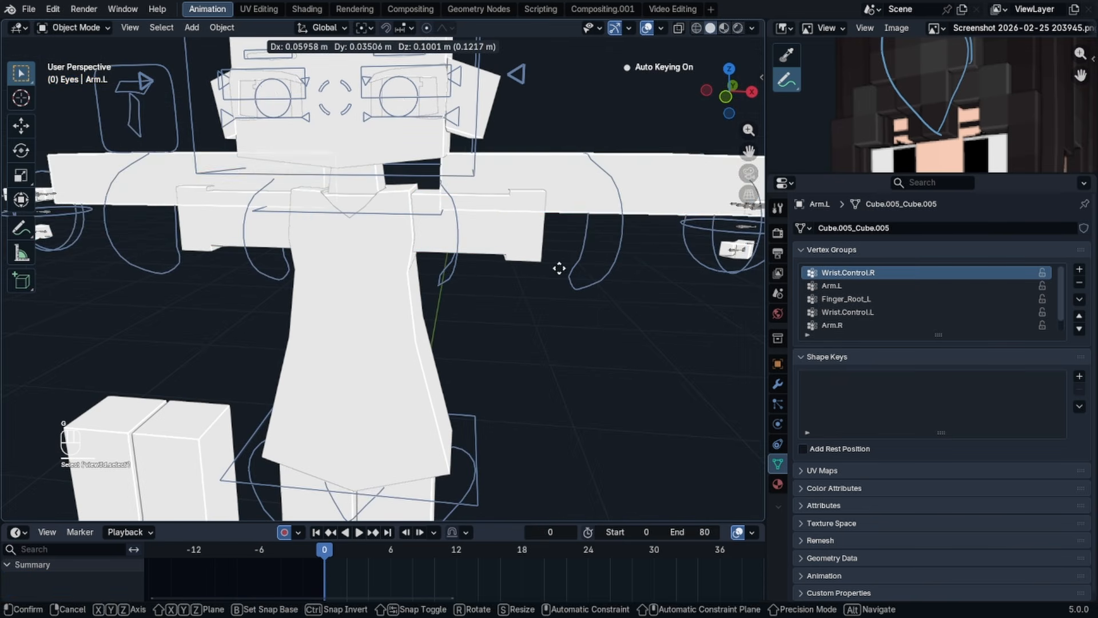
{"action": "right_click", "coordinate": [511, 222]}
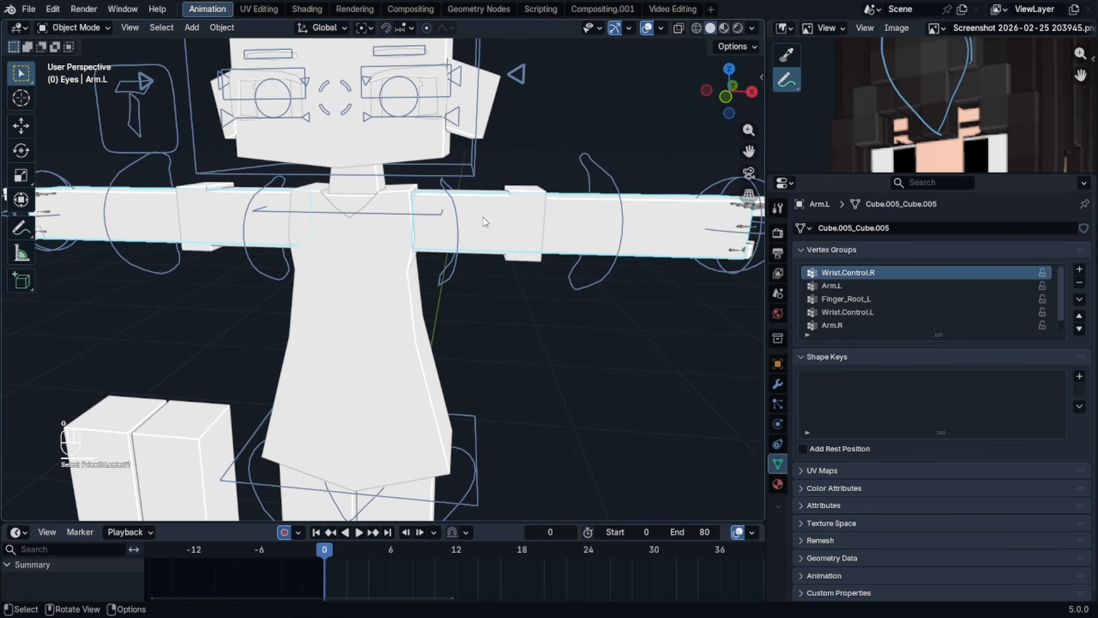
{"action": "left_click", "coordinate": [495, 209]}
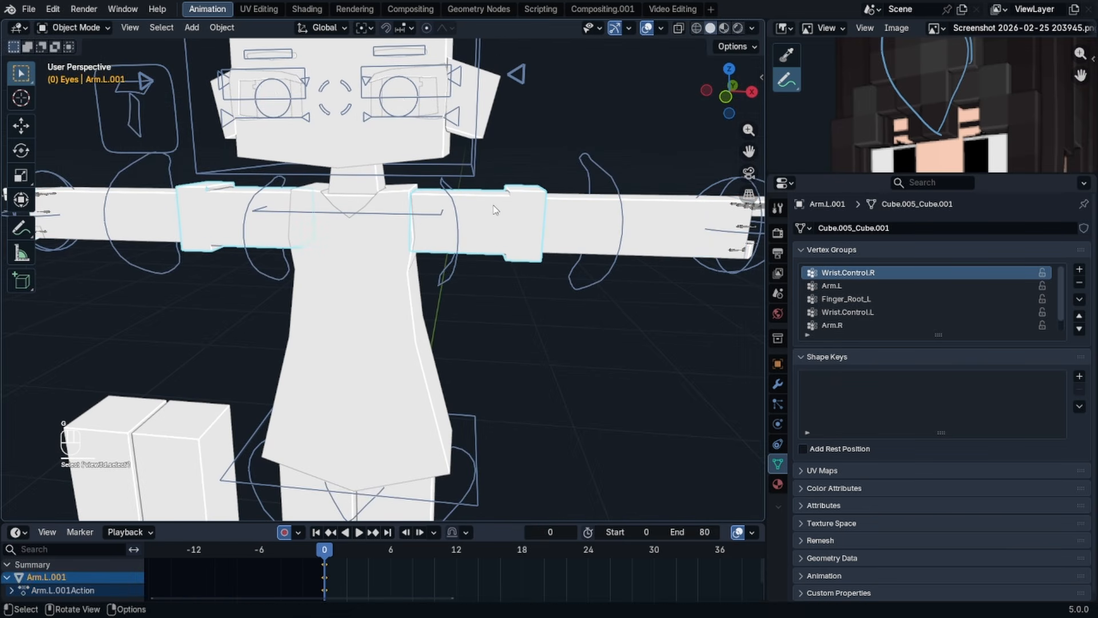
{"action": "left_click", "coordinate": [579, 220]}
{"action": "middle_click_drag", "start_coordinate": [444, 215], "coordinate": [391, 211]}
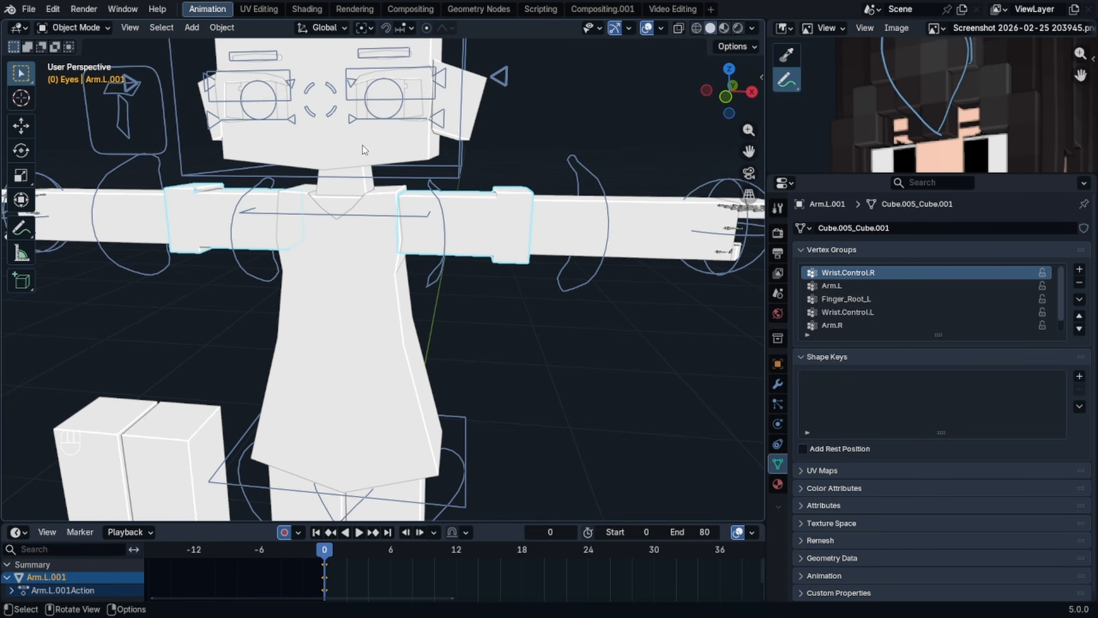
- Set the sleeve mesh's Lattice modifier object to Sleeve_L and its Lattice.001 modifier object to Sleeve_R
{"action": "key", "text": "n"}
{"action": "scroll", "coordinate": [429, 257], "scroll_direction": "up", "scroll_amount": 1}
{"action": "middle_click_drag", "start_coordinate": [423, 258], "coordinate": [383, 282], "text": "shift"}
{"action": "key", "text": "n"}
{"action": "left_click", "coordinate": [778, 385]}
{"action": "left_click", "coordinate": [815, 289]}
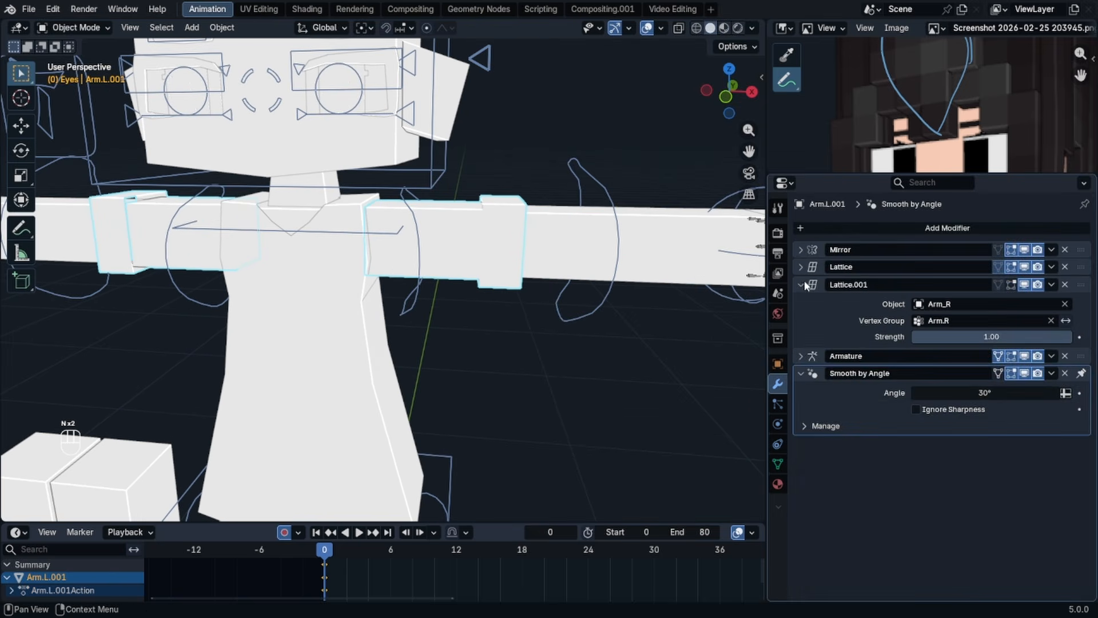
{"action": "left_click", "coordinate": [808, 268]}
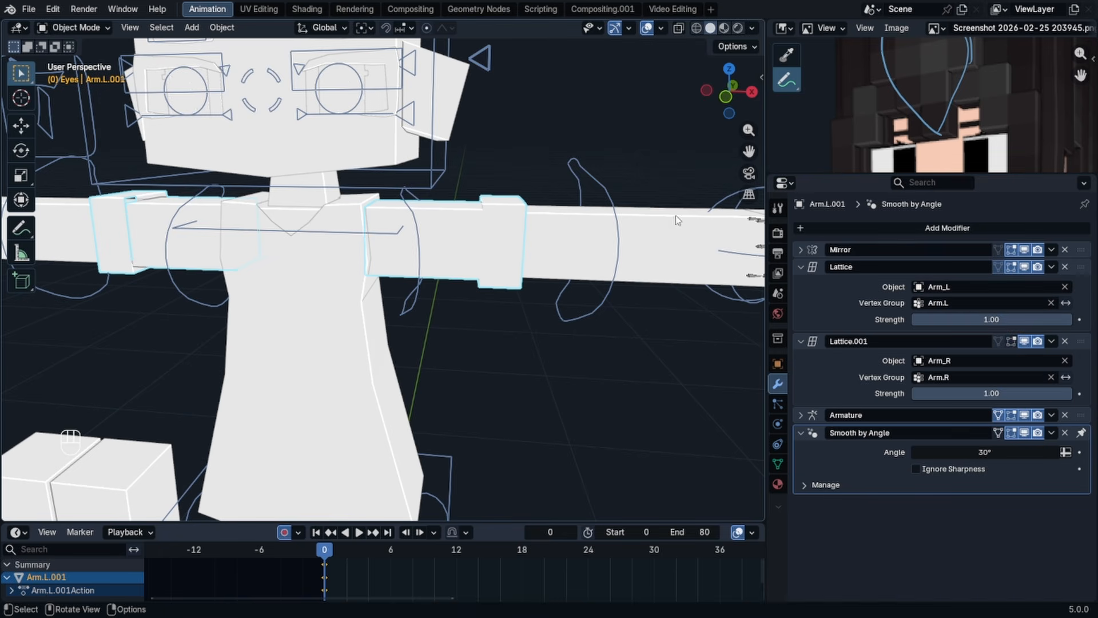
{"action": "left_click", "coordinate": [957, 287]}
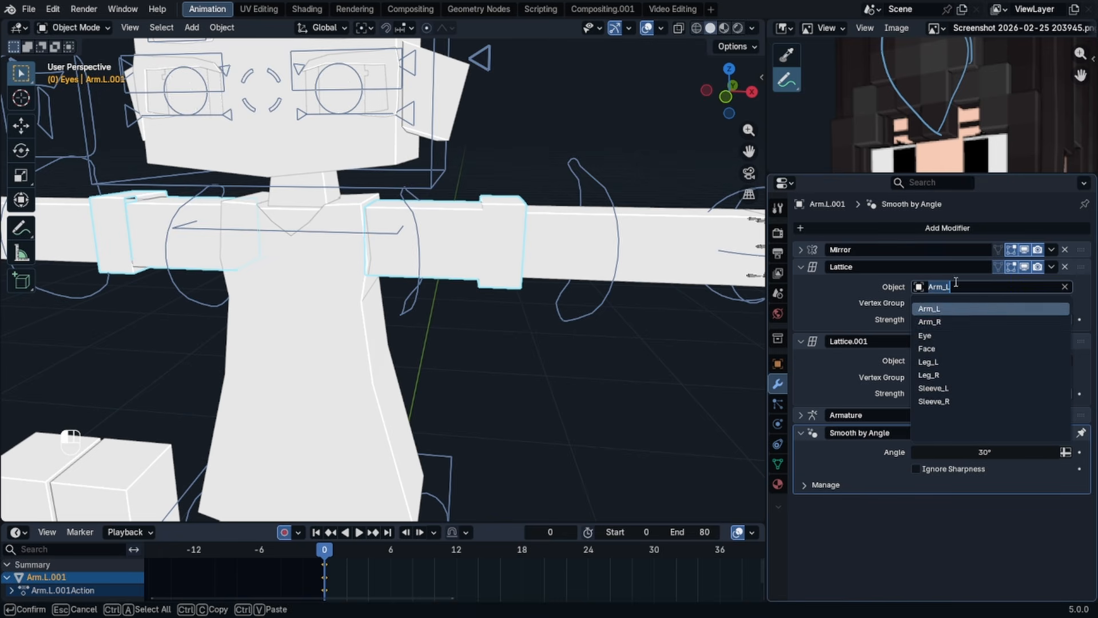
{"action": "left_click", "coordinate": [946, 387]}
{"action": "left_click", "coordinate": [949, 360]}
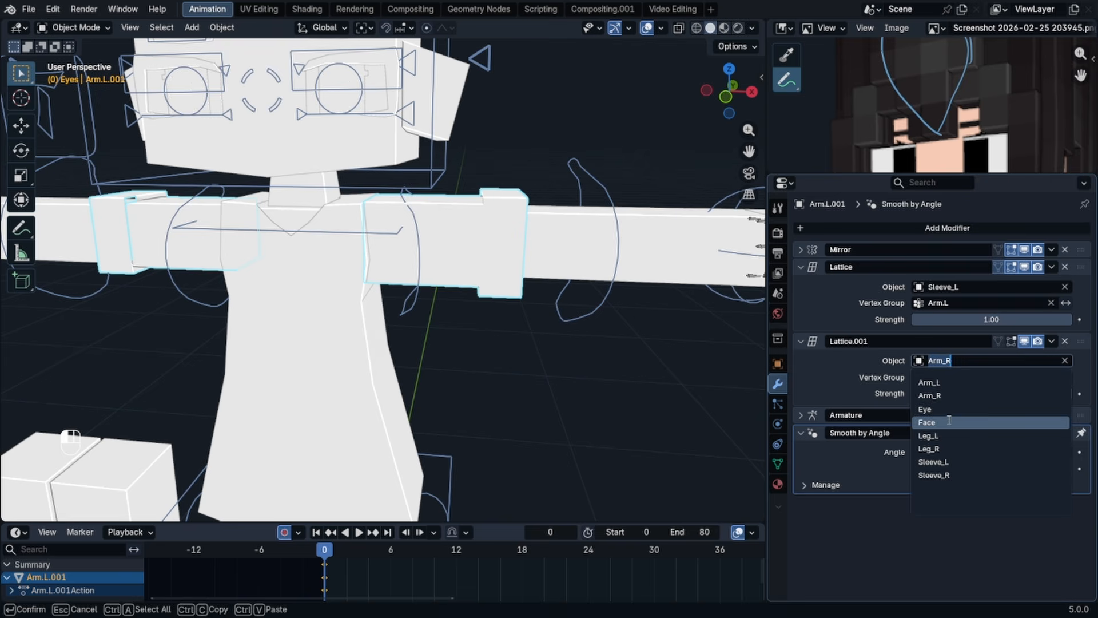
{"action": "left_click", "coordinate": [934, 475]}
{"action": "left_click", "coordinate": [518, 353]}
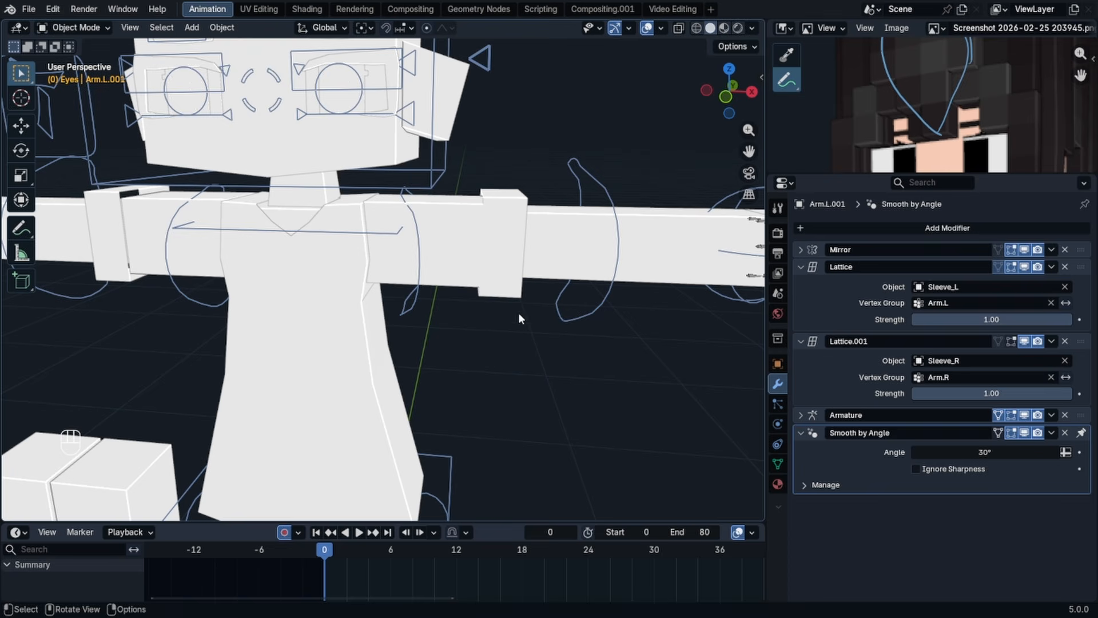
- Select CH_Rig and lower its Hand Size further so the arms become thinner inside the sleeves
{"action": "left_click", "coordinate": [602, 304]}
{"action": "scroll", "coordinate": [601, 309], "scroll_direction": "down", "scroll_amount": 3}
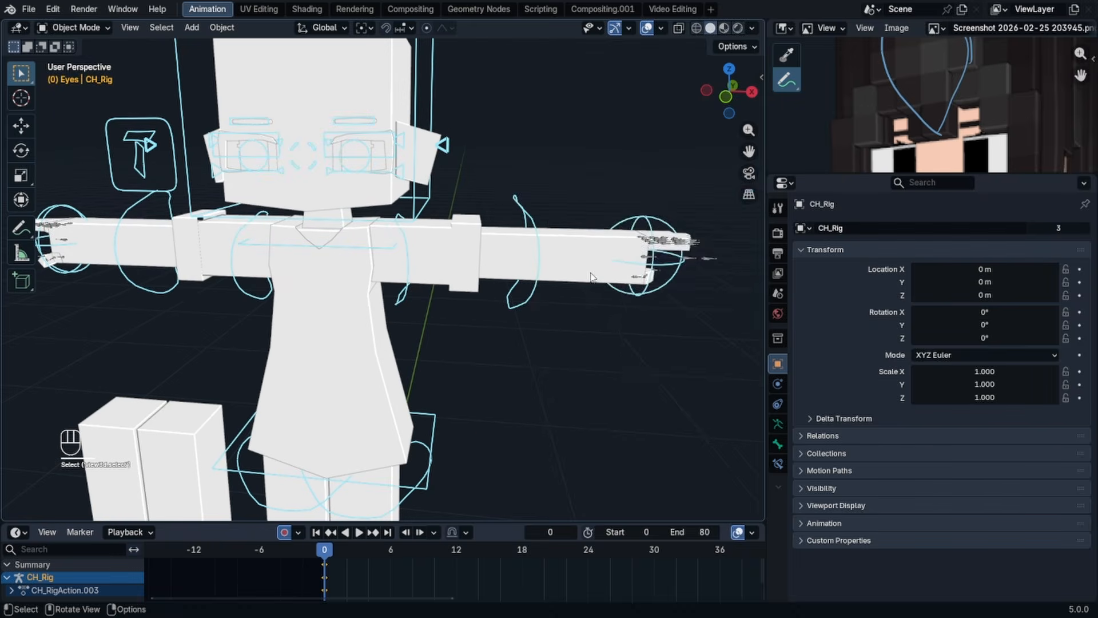
{"action": "key", "text": "n"}
{"action": "middle_click_drag", "start_coordinate": [518, 302], "coordinate": [470, 311], "text": "shift"}
{"action": "left_click_drag", "start_coordinate": [643, 235], "coordinate": [740, 238]}
{"action": "key", "text": "Escape"}
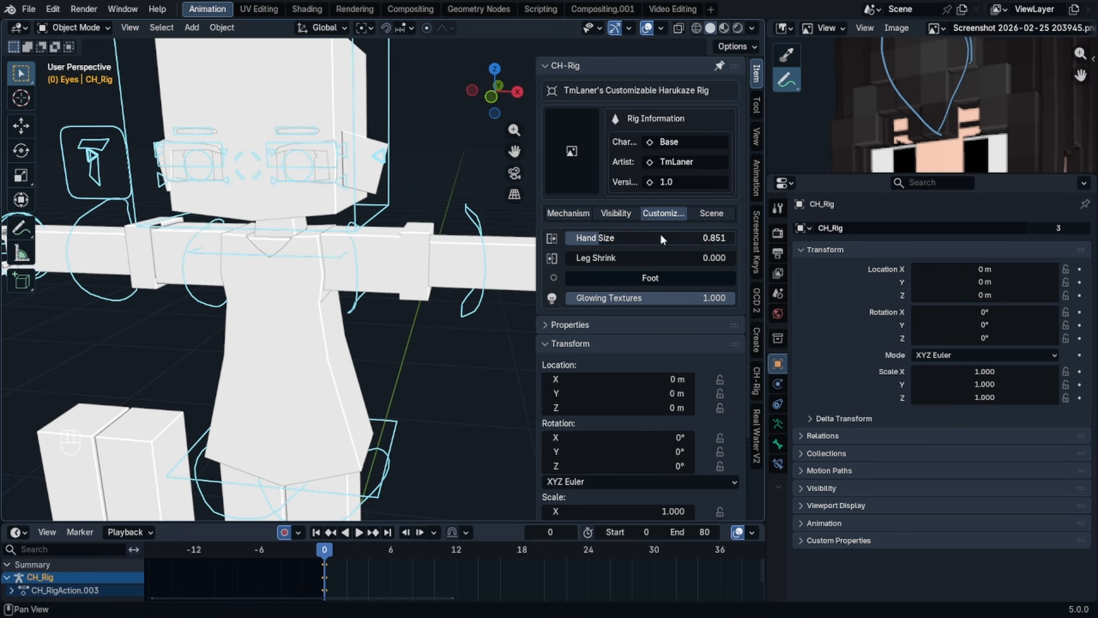
{"action": "left_click_drag", "start_coordinate": [660, 233], "coordinate": [615, 235]}
{"action": "left_click", "coordinate": [441, 153]}
{"action": "scroll", "coordinate": [474, 135], "scroll_direction": "down", "scroll_amount": 5}
{"action": "key", "text": "n"}
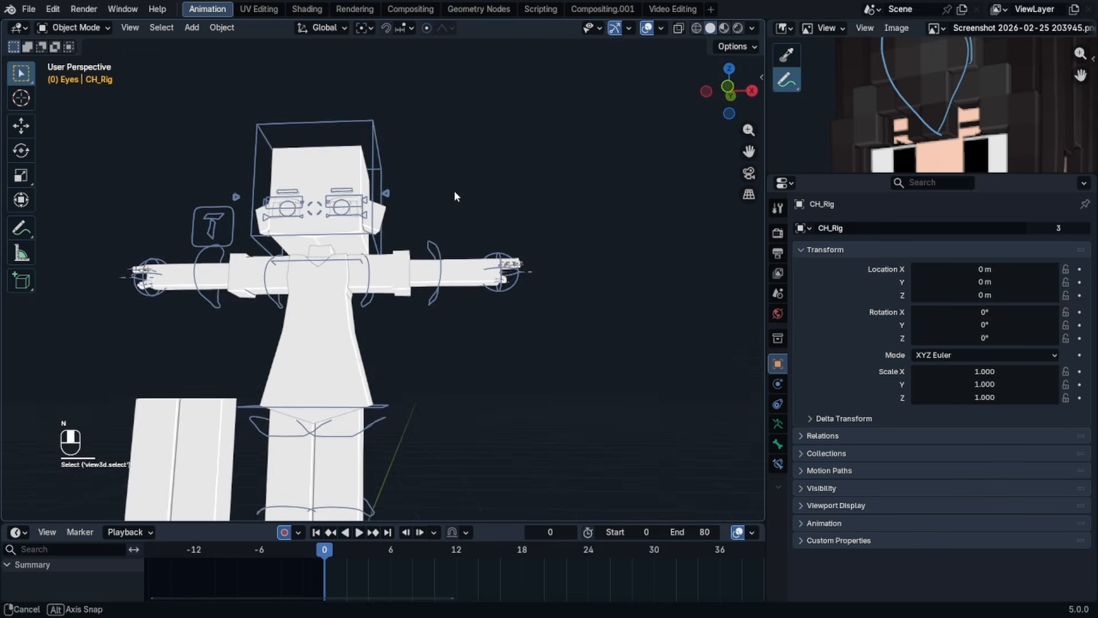
- Select the shirt sleeves and collapse the settings of all their modifiers
{"action": "middle_click_drag", "start_coordinate": [454, 190], "coordinate": [524, 288]}
{"action": "scroll", "coordinate": [351, 249], "scroll_direction": "up", "scroll_amount": 3}
{"action": "left_click", "coordinate": [610, 289]}
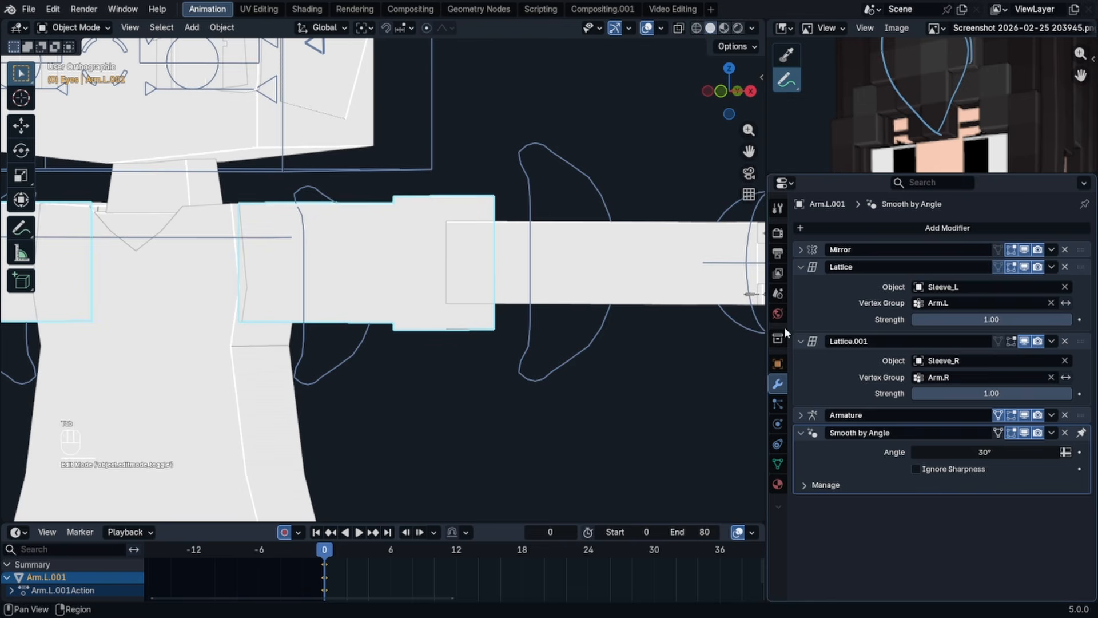
{"action": "left_click_drag", "start_coordinate": [800, 249], "coordinate": [800, 320]}
{"action": "scroll", "coordinate": [527, 375], "scroll_direction": "up", "scroll_amount": 2}
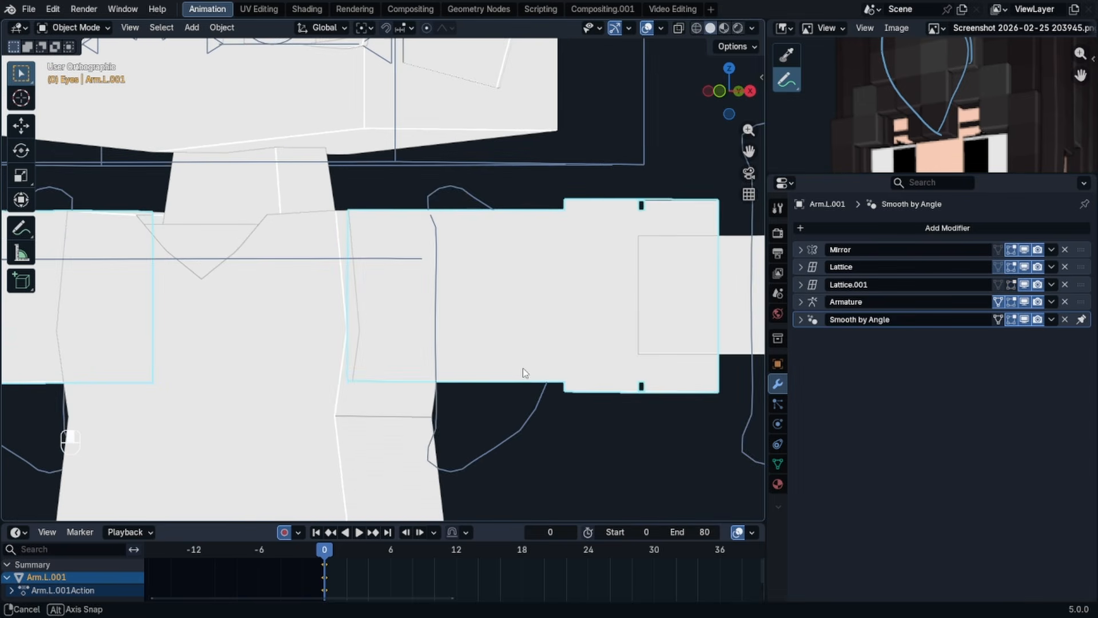
- Add a Solidify modifier to the shirt sleeves
{"action": "left_click", "coordinate": [913, 227]}
{"action": "type", "text": "so"}
{"action": "key", "text": "Return"}
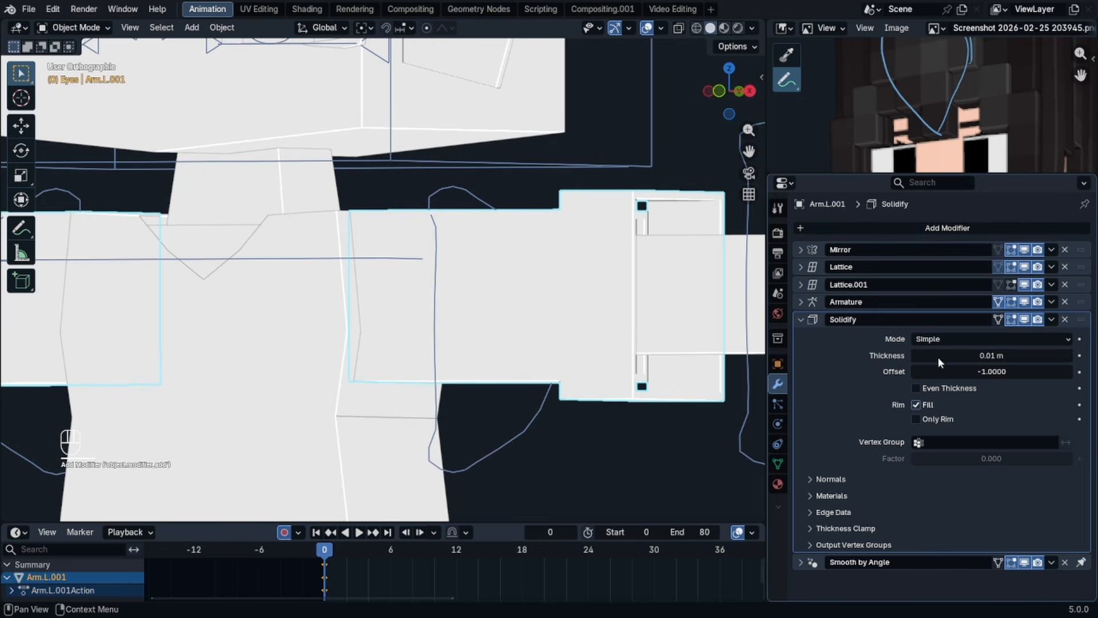
- Edit the sleeve mesh in face selection mode and select all linked faces of the sleeve cuff
{"action": "key", "text": "Tab"}
{"action": "key", "text": "a"}
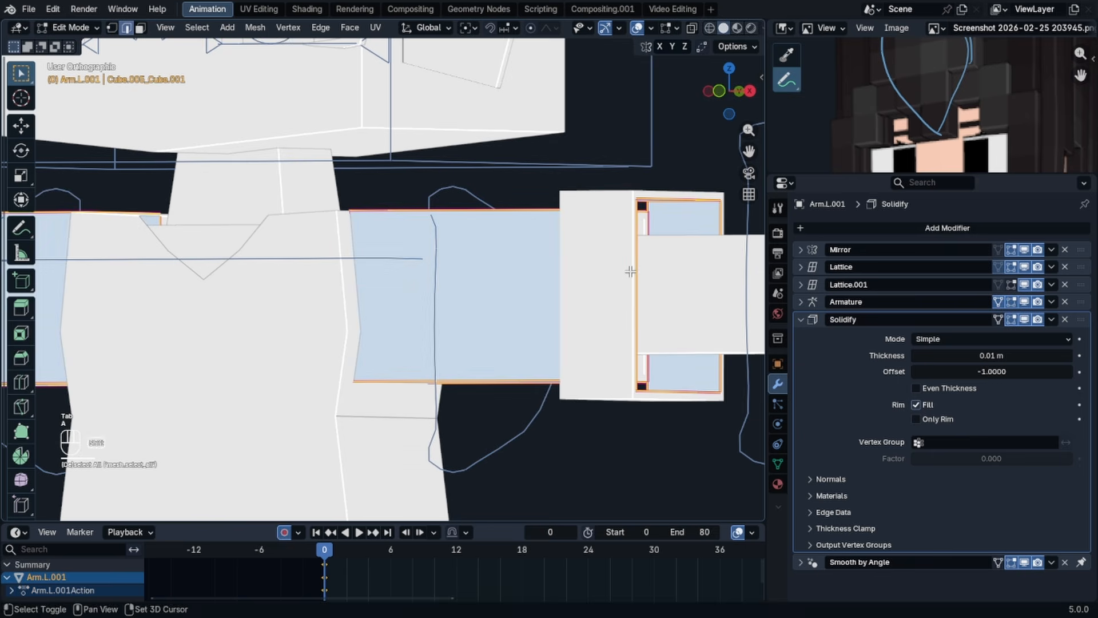
{"action": "key", "text": "3"}
{"action": "key", "text": "alt+a"}
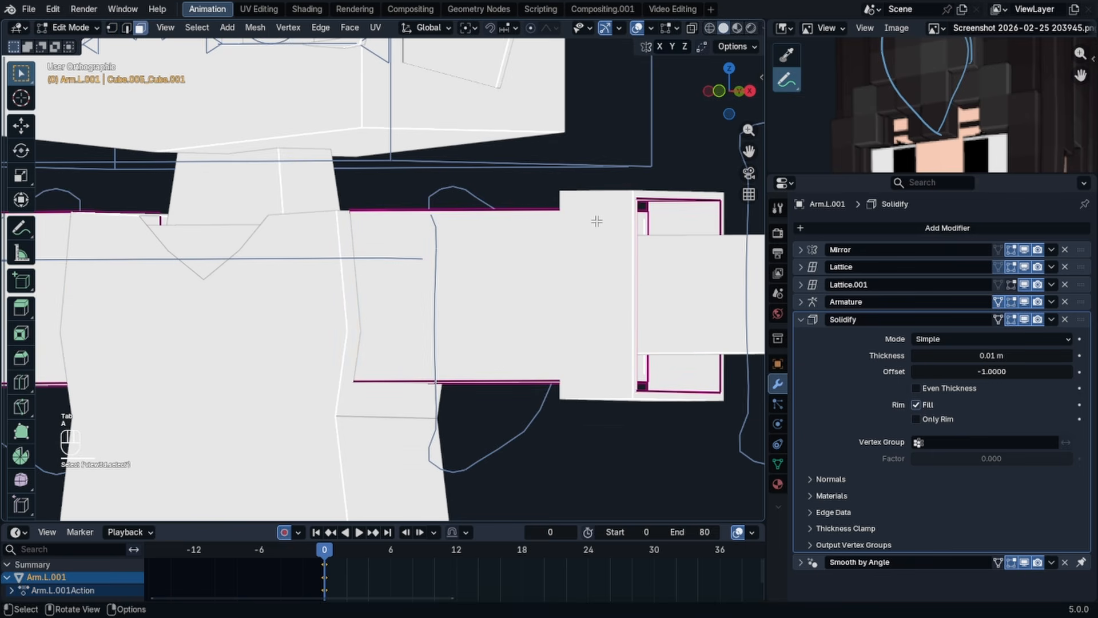
{"action": "key", "text": "l"}
{"action": "middle_click_drag", "start_coordinate": [597, 221], "coordinate": [641, 82]}
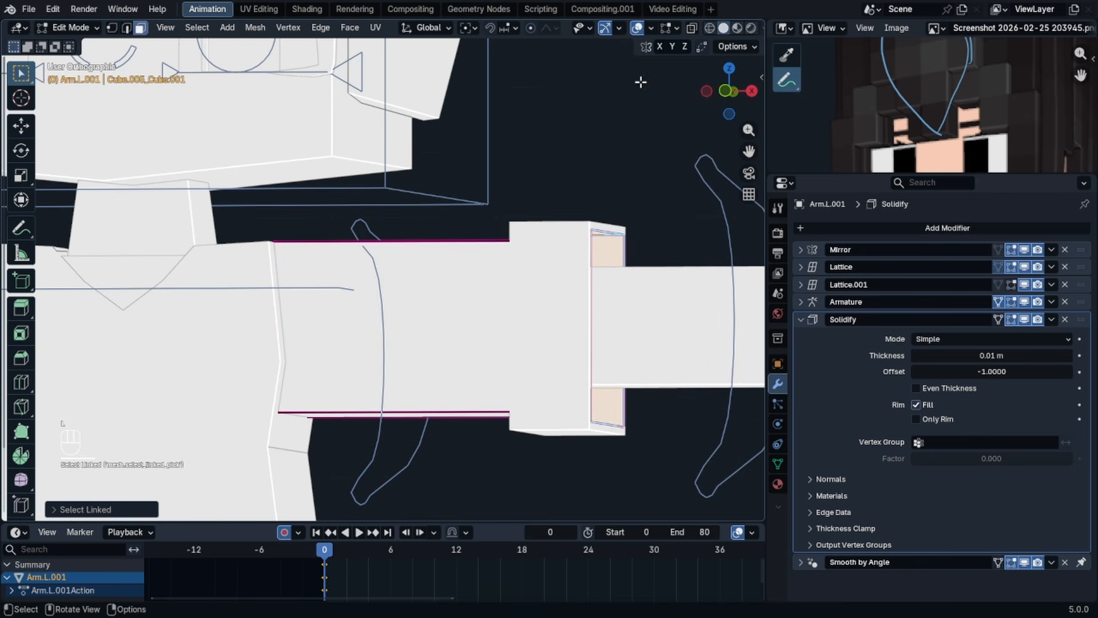
{"action": "scroll", "coordinate": [434, 294], "scroll_direction": "down", "scroll_amount": 2}
{"action": "mouse_move", "coordinate": [457, 254]}
{"action": "middle_mouse_down"}
{"action": "mouse_move", "coordinate": [434, 294]}
{"action": "mouse_move", "coordinate": [443, 240]}
{"action": "middle_mouse_up"}
{"action": "middle_click_drag", "start_coordinate": [443, 241], "coordinate": [452, 400], "text": "shift"}
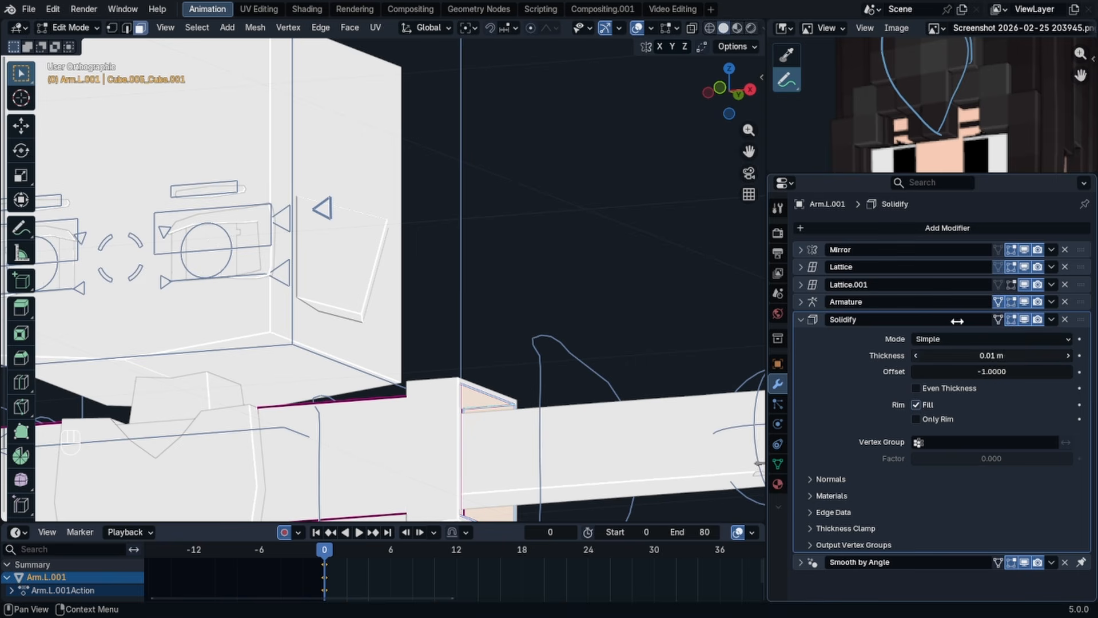
{"action": "mouse_move", "coordinate": [950, 355]}
{"action": "left_mouse_down"}
{"action": "mouse_move", "coordinate": [1075, 355]}
{"action": "mouse_move", "coordinate": [954, 359]}
{"action": "left_mouse_up"}
{"action": "middle_click_drag", "start_coordinate": [532, 370], "coordinate": [478, 266], "text": "shift"}
{"action": "scroll", "coordinate": [401, 353], "scroll_direction": "up", "scroll_amount": 2}
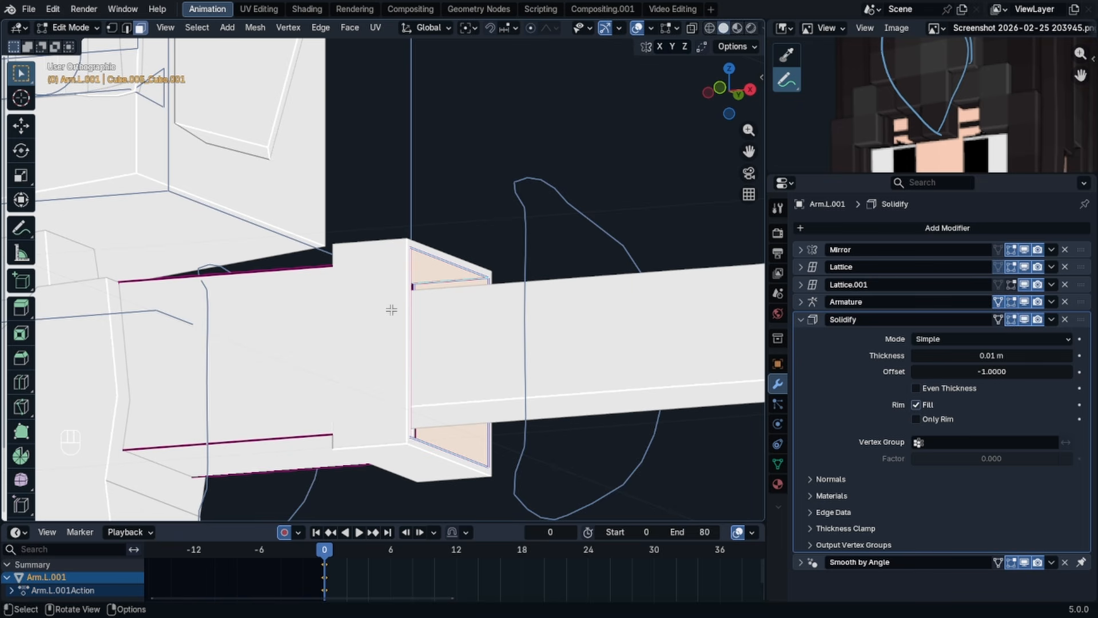
- Recalculate the selected cuff's normals to the inside and set the Solidify offset to 1
{"action": "key", "text": "shift+n"}
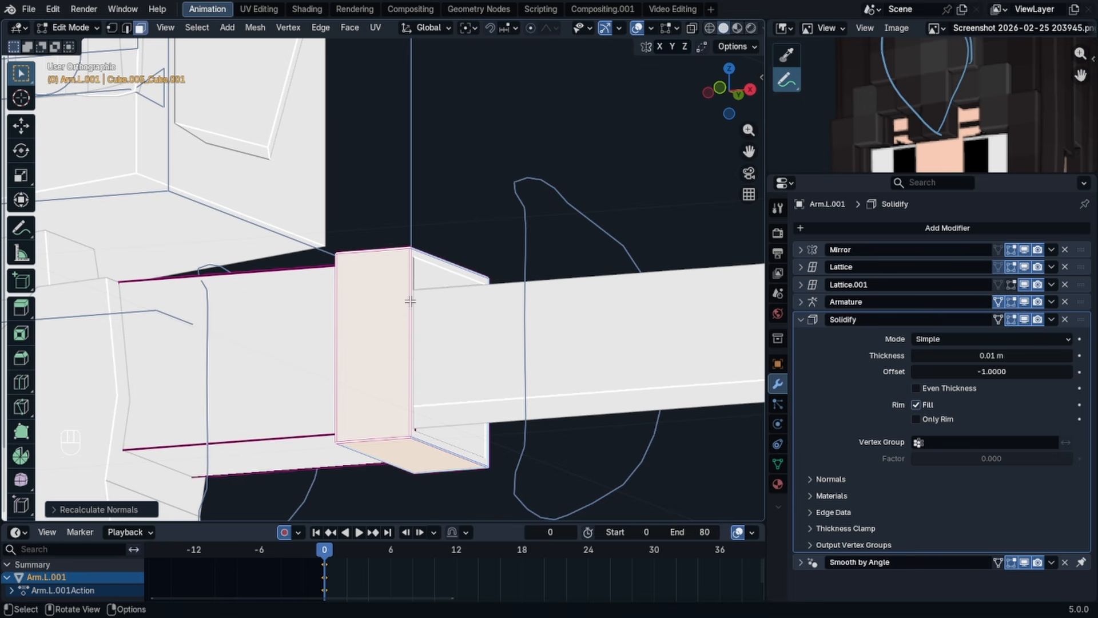
{"action": "key", "text": "shift+n"}
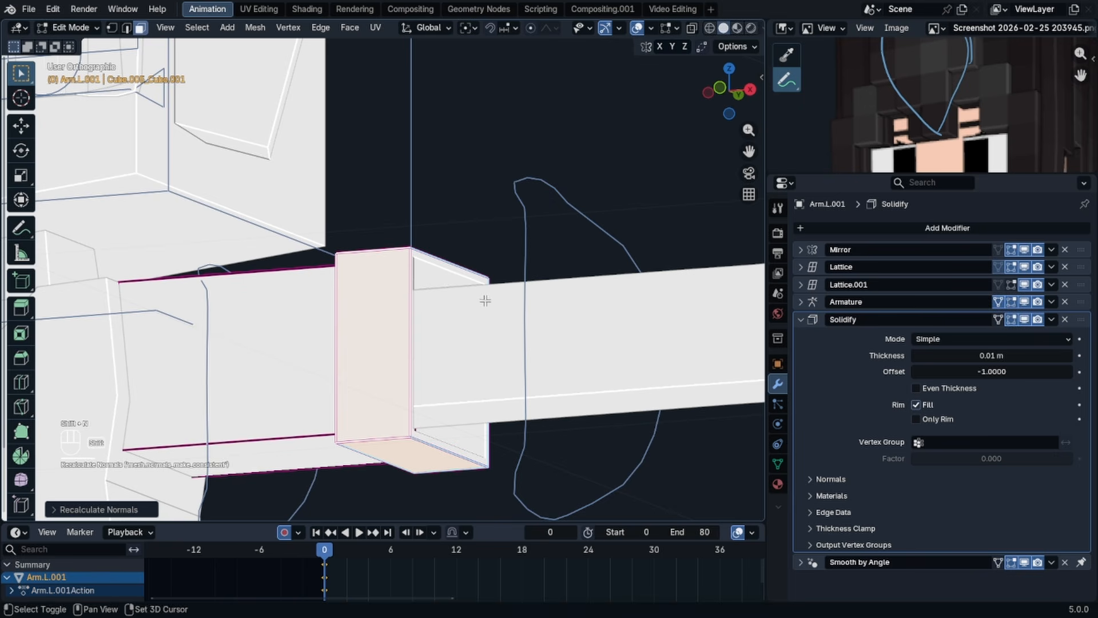
{"action": "key", "text": "shift+ctrl+n"}
{"action": "left_click_drag", "start_coordinate": [972, 372], "coordinate": [1058, 372]}
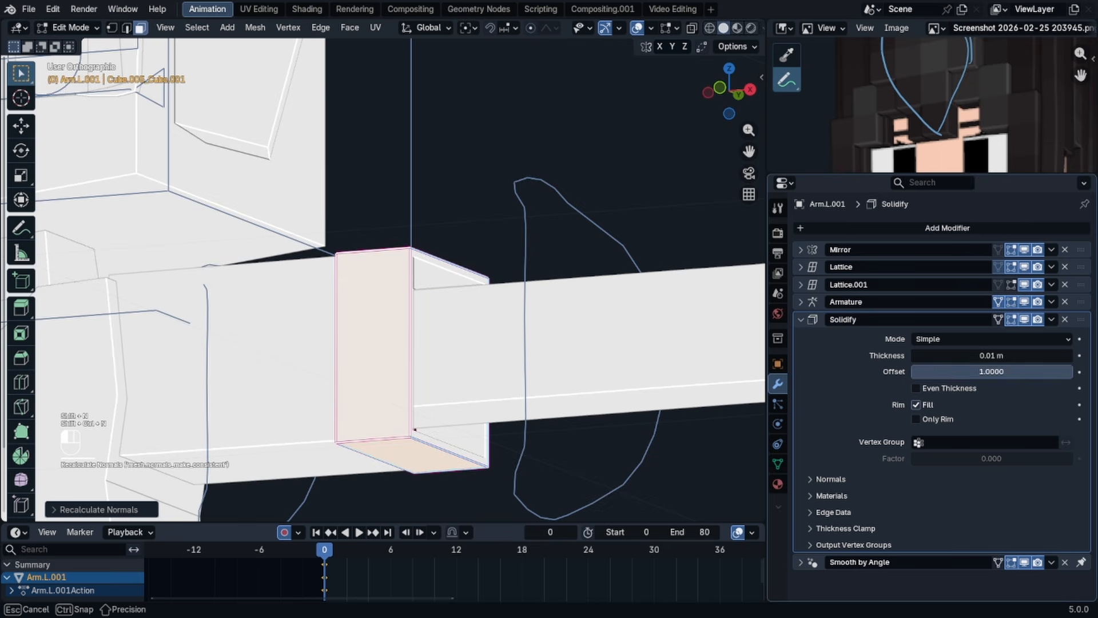
- Check the thickened sleeve and cuff from several angles with trial moves of their faces
{"action": "middle_click_drag", "start_coordinate": [336, 309], "coordinate": [312, 272]}
{"action": "middle_click_drag", "start_coordinate": [385, 329], "coordinate": [456, 132], "text": "shift"}
{"action": "middle_click_drag", "start_coordinate": [314, 400], "coordinate": [394, 200], "text": "shift"}
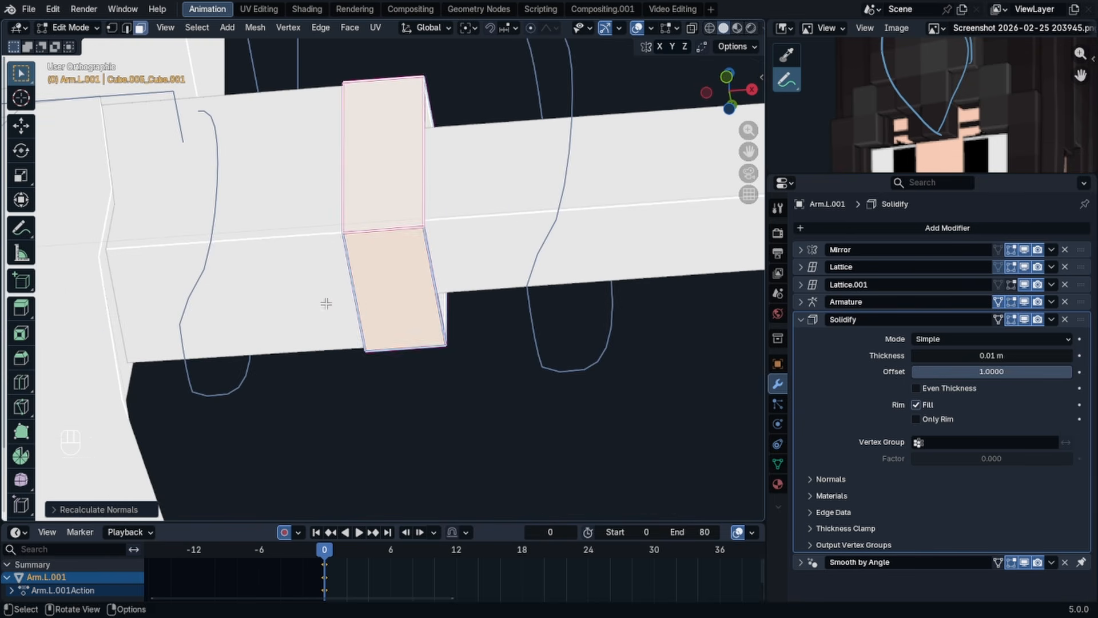
{"action": "left_click", "coordinate": [313, 292]}
{"action": "scroll", "coordinate": [314, 278], "scroll_direction": "up", "scroll_amount": 2}
{"action": "middle_click_drag", "start_coordinate": [315, 278], "coordinate": [490, 257], "text": "shift"}
{"action": "scroll", "coordinate": [490, 257], "scroll_direction": "down", "scroll_amount": 4}
{"action": "middle_click_drag", "start_coordinate": [487, 209], "coordinate": [442, 242]}
{"action": "left_click", "coordinate": [449, 205]}
{"action": "key", "text": "g"}
{"action": "right_click", "coordinate": [440, 207]}
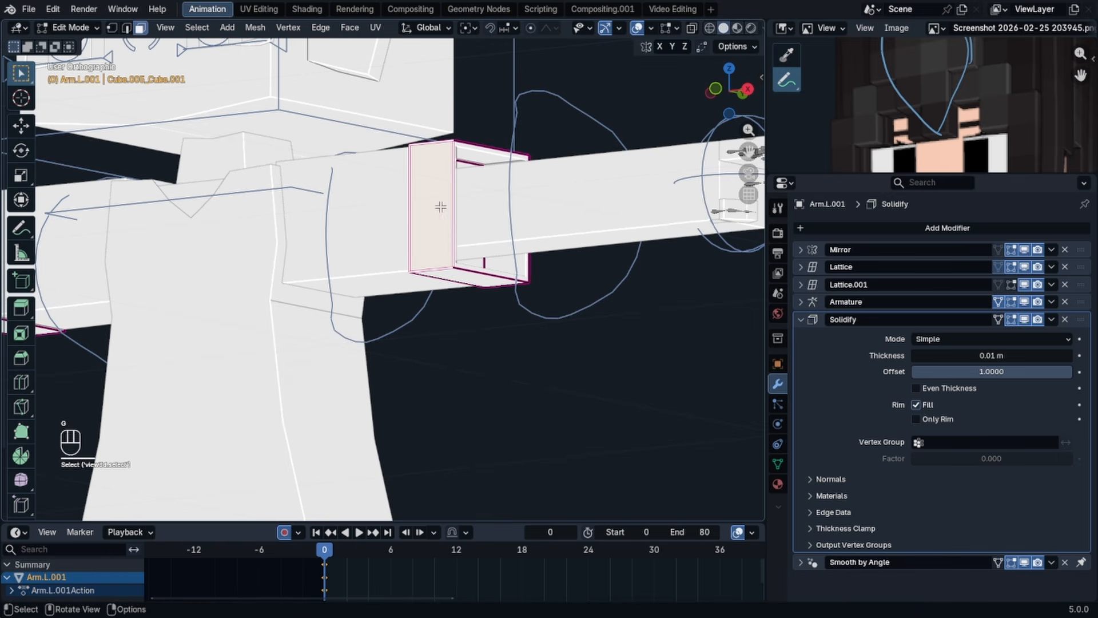
{"action": "key", "text": "g"}
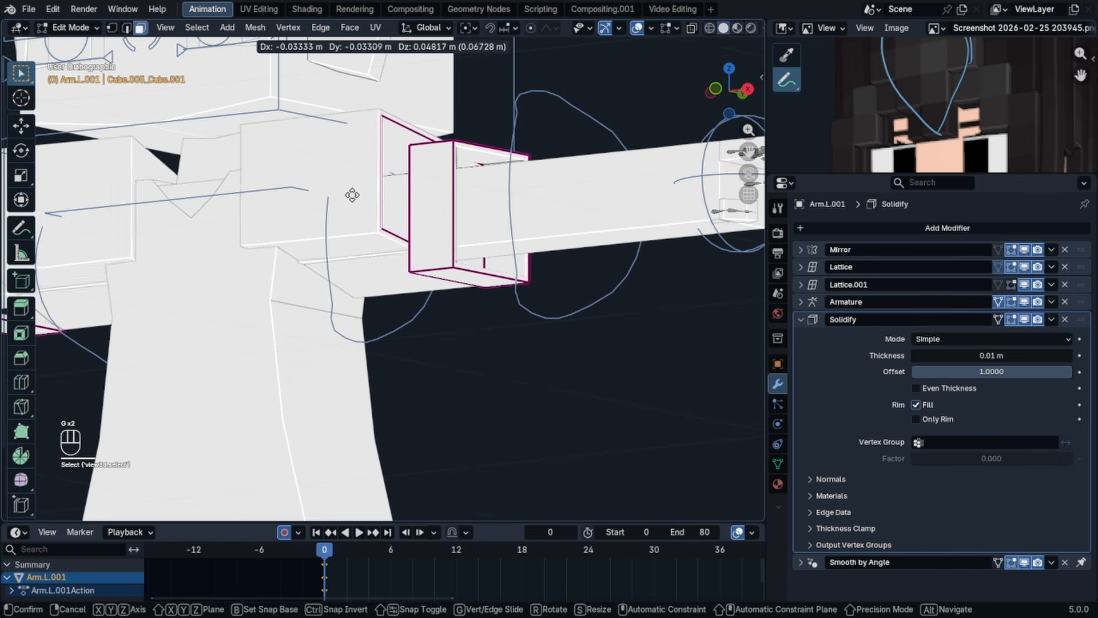
{"action": "right_click", "coordinate": [351, 212]}
- Select all linked faces of the sleeve cuff and recalculate their normals to the outside
{"action": "left_click", "coordinate": [430, 220]}
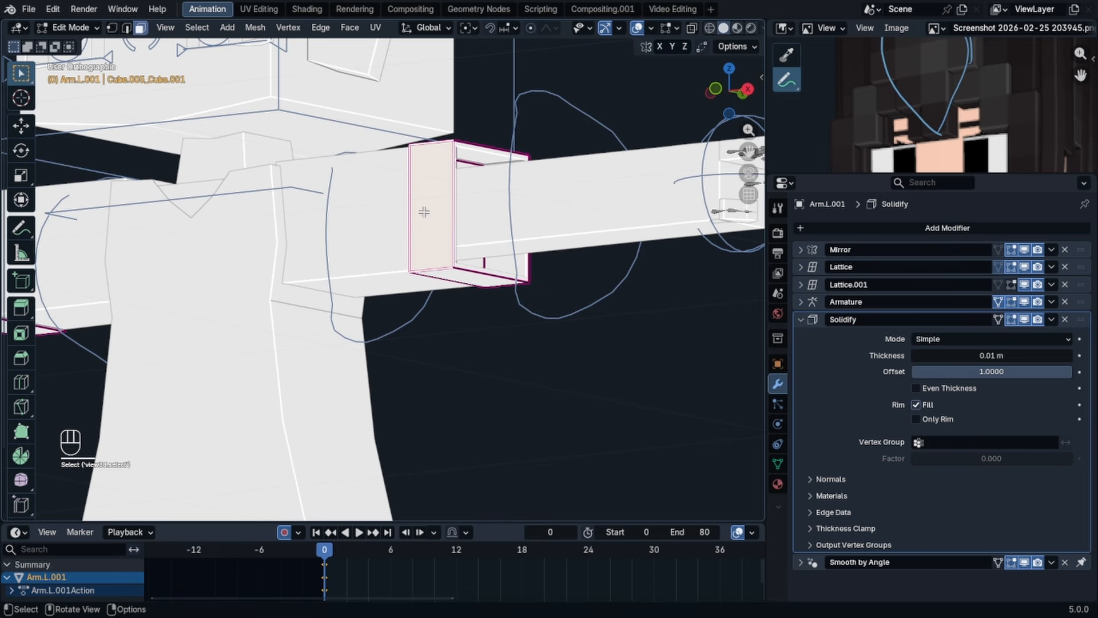
{"action": "key", "text": "l"}
{"action": "key", "text": "shift+n"}
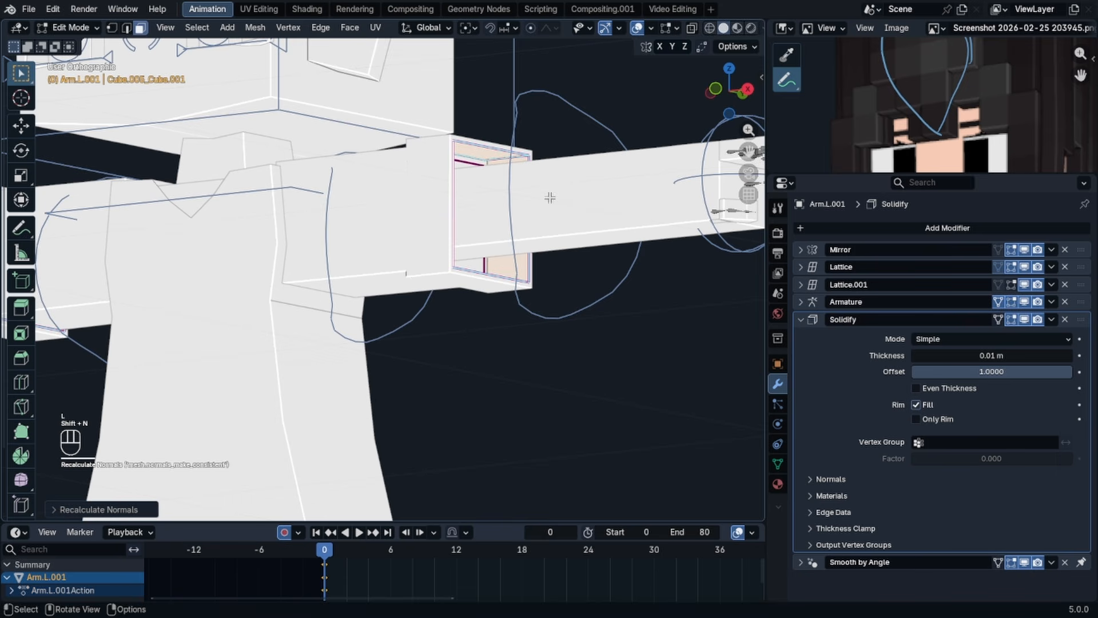
- Leave mesh editing on the sleeves and set their Solidify modifier to an offset of -1 and a thickness of 0.032 m
{"action": "key", "text": "Tab"}
{"action": "left_click_drag", "start_coordinate": [963, 375], "coordinate": [914, 374]}
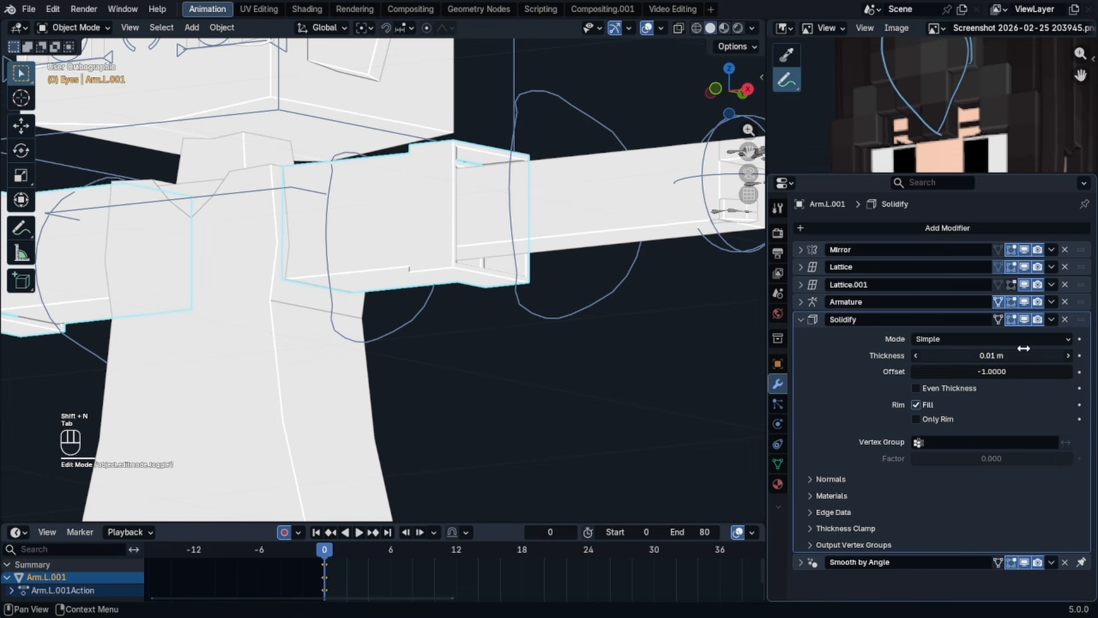
{"action": "middle_click_drag", "start_coordinate": [567, 250], "coordinate": [565, 284], "text": "shift"}
{"action": "scroll", "coordinate": [565, 284], "scroll_direction": "up", "scroll_amount": 2}
{"action": "left_click_drag", "start_coordinate": [957, 350], "coordinate": [969, 350]}
{"action": "scroll", "coordinate": [644, 55], "scroll_direction": "down", "scroll_amount": 4}
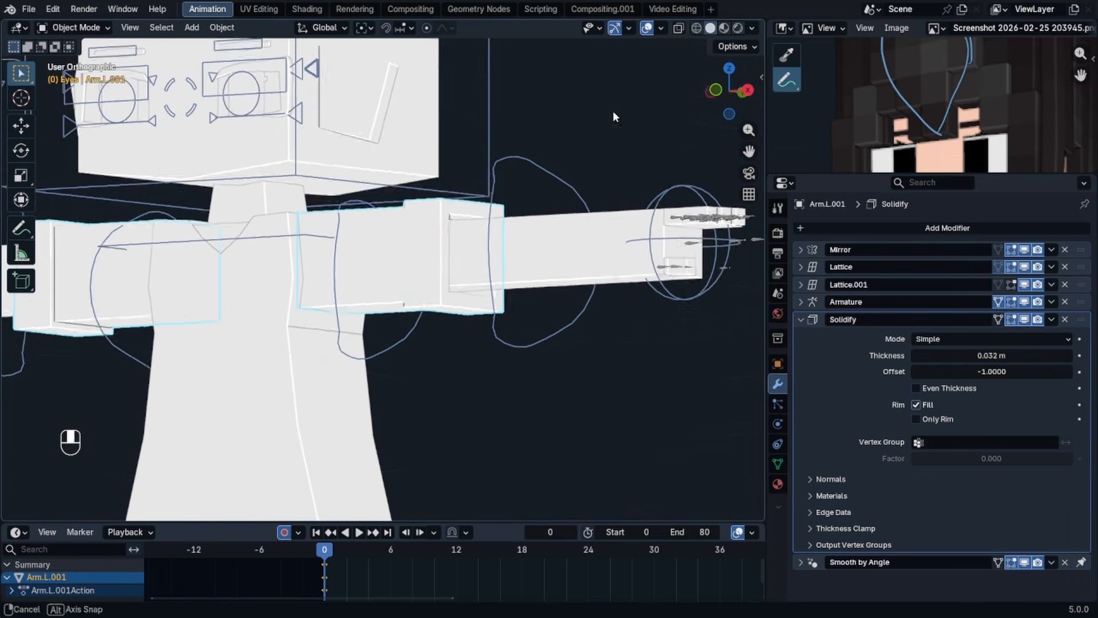
- Add a Solidify modifier to the shirt body and set its thickness to 0.013 m
{"action": "key", "text": "KP_5"}
{"action": "left_click", "coordinate": [595, 113]}
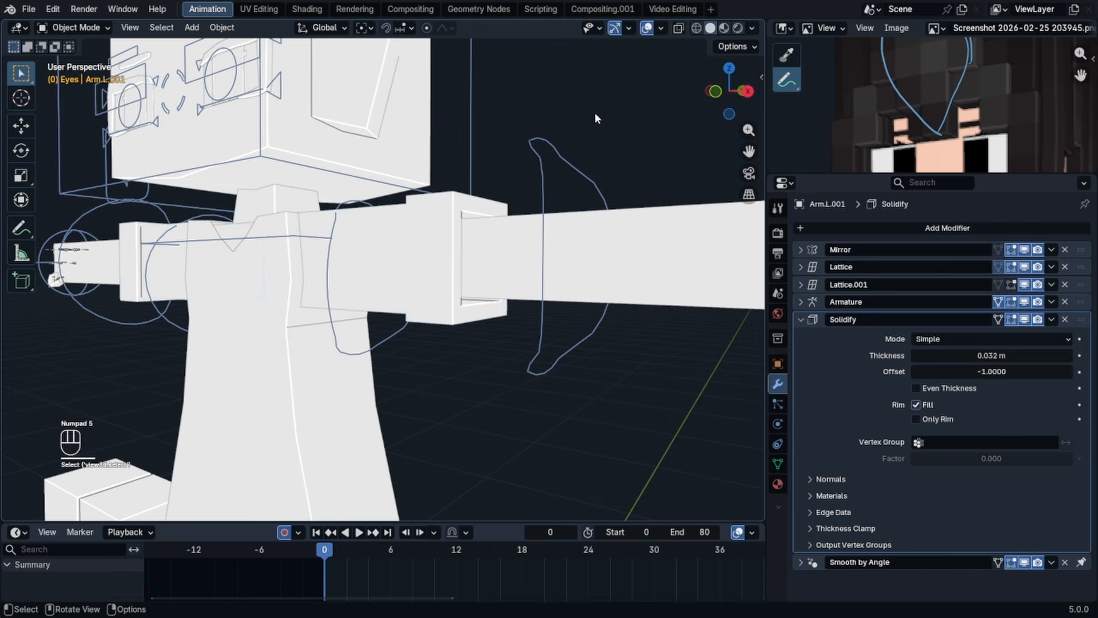
{"action": "middle_click_drag", "start_coordinate": [595, 112], "coordinate": [286, 172]}
{"action": "middle_click_drag", "start_coordinate": [303, 366], "coordinate": [549, 320], "text": "shift"}
{"action": "left_click", "coordinate": [355, 292]}
{"action": "left_click", "coordinate": [922, 230]}
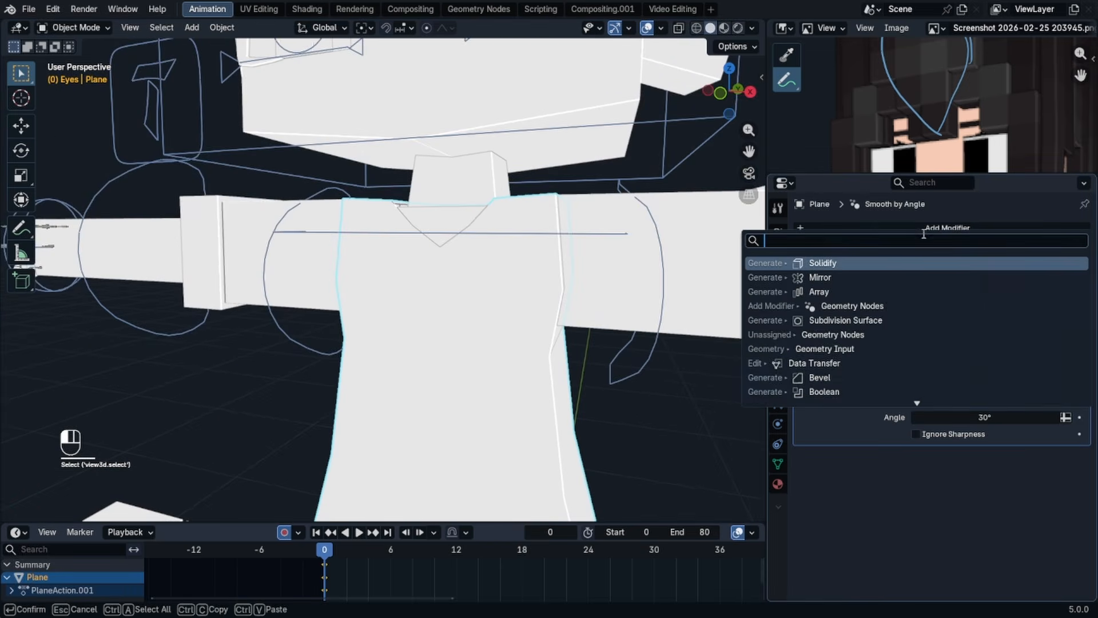
{"action": "left_click", "coordinate": [924, 231]}
{"action": "middle_click_drag", "start_coordinate": [646, 275], "coordinate": [609, 300]}
{"action": "mouse_move", "coordinate": [973, 435]}
{"action": "left_mouse_down"}
{"action": "mouse_move", "coordinate": [945, 435]}
{"action": "mouse_move", "coordinate": [972, 434]}
{"action": "left_mouse_up"}
{"action": "middle_click_drag", "start_coordinate": [640, 343], "coordinate": [572, 312]}
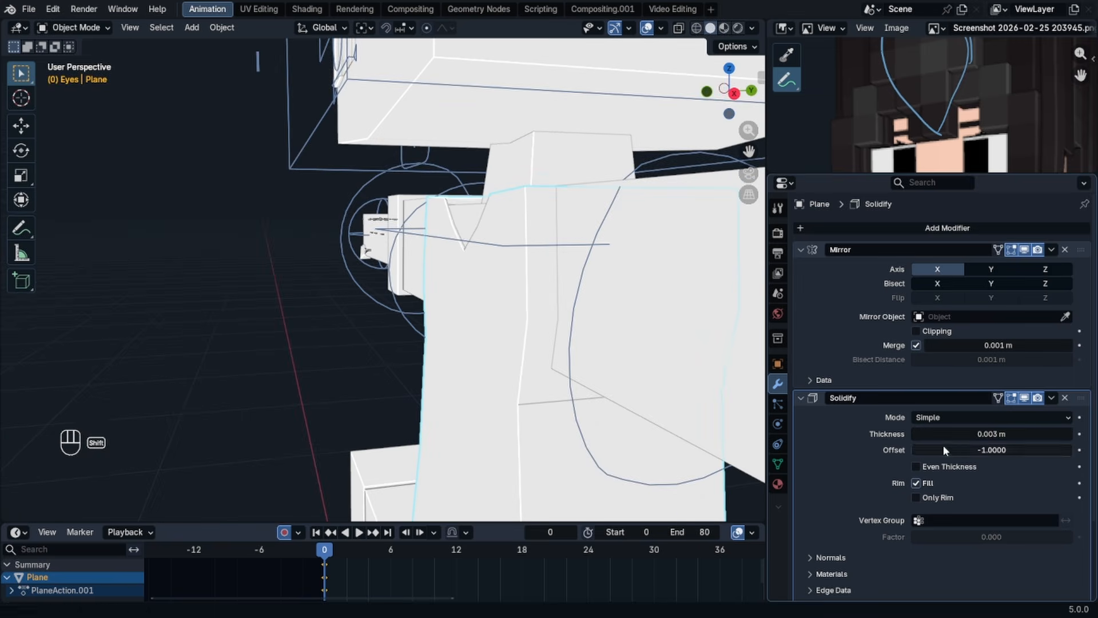
{"action": "left_click_drag", "start_coordinate": [945, 435], "coordinate": [951, 435]}
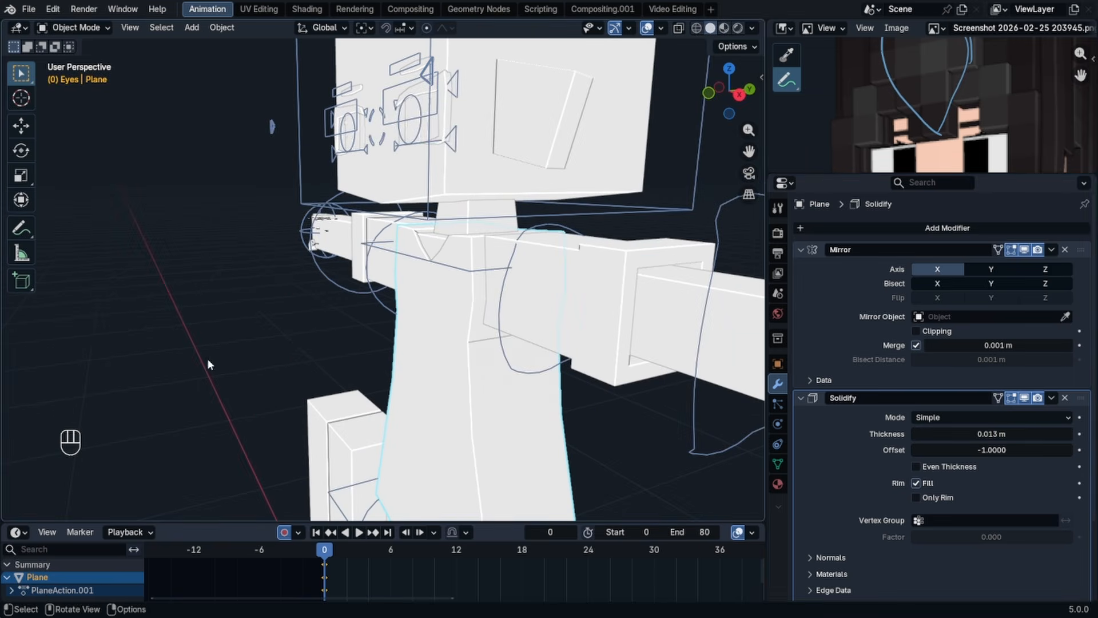
{"action": "middle_click_drag", "start_coordinate": [208, 362], "coordinate": [520, 267]}
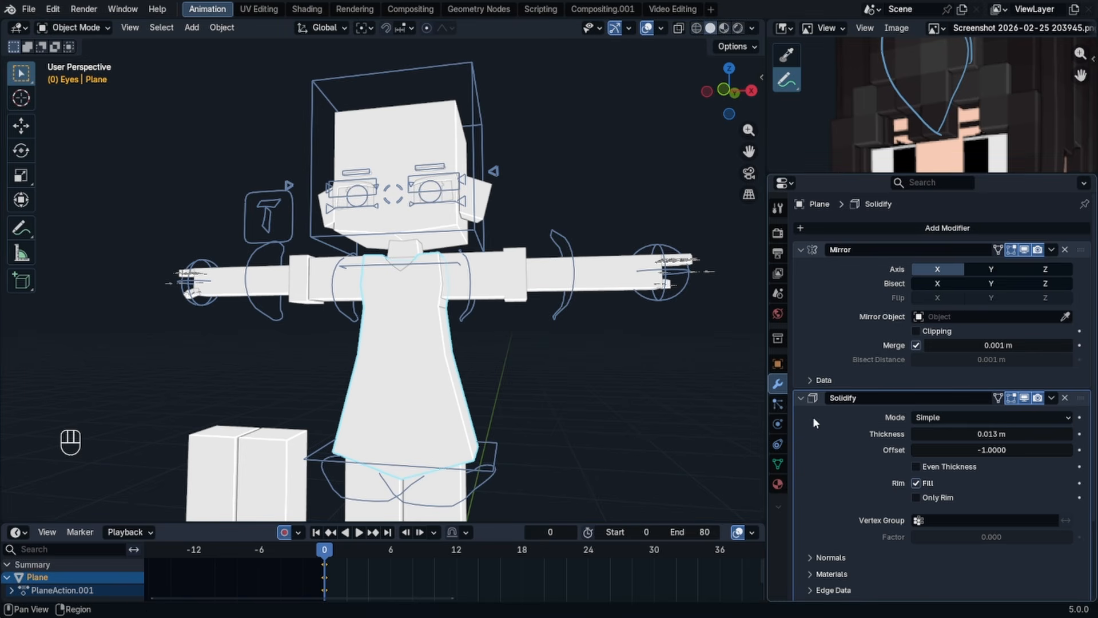
{"action": "left_click", "coordinate": [499, 301]}
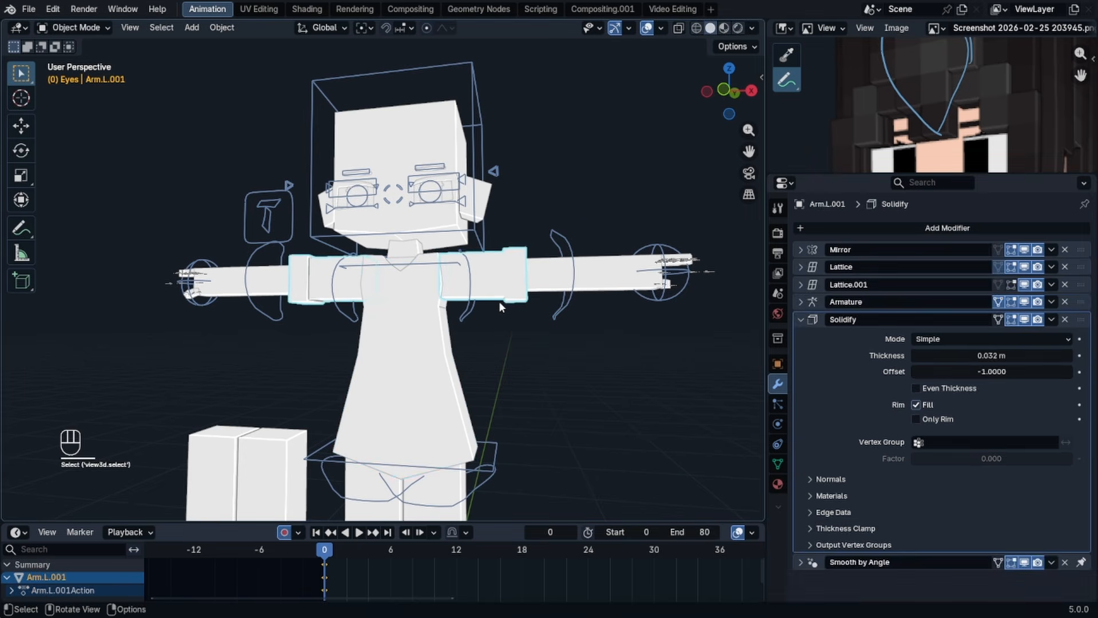
{"action": "scroll", "coordinate": [501, 300], "scroll_direction": "up", "scroll_amount": 3}
{"action": "key", "text": "KP_1"}
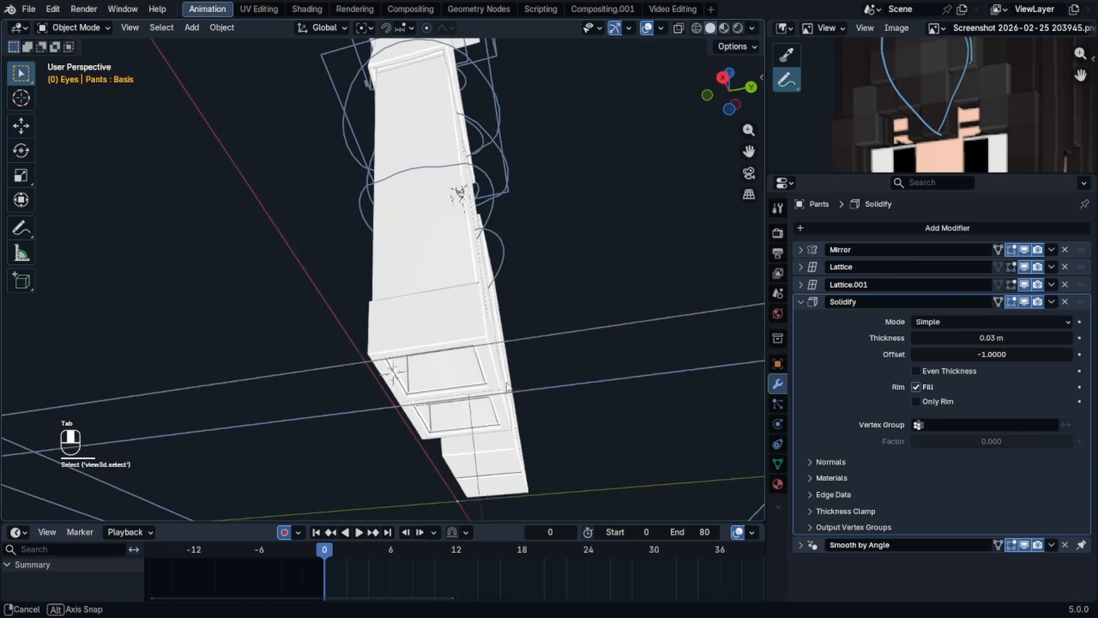
{"action": "middle_click_drag", "start_coordinate": [458, 192], "coordinate": [571, 350]}
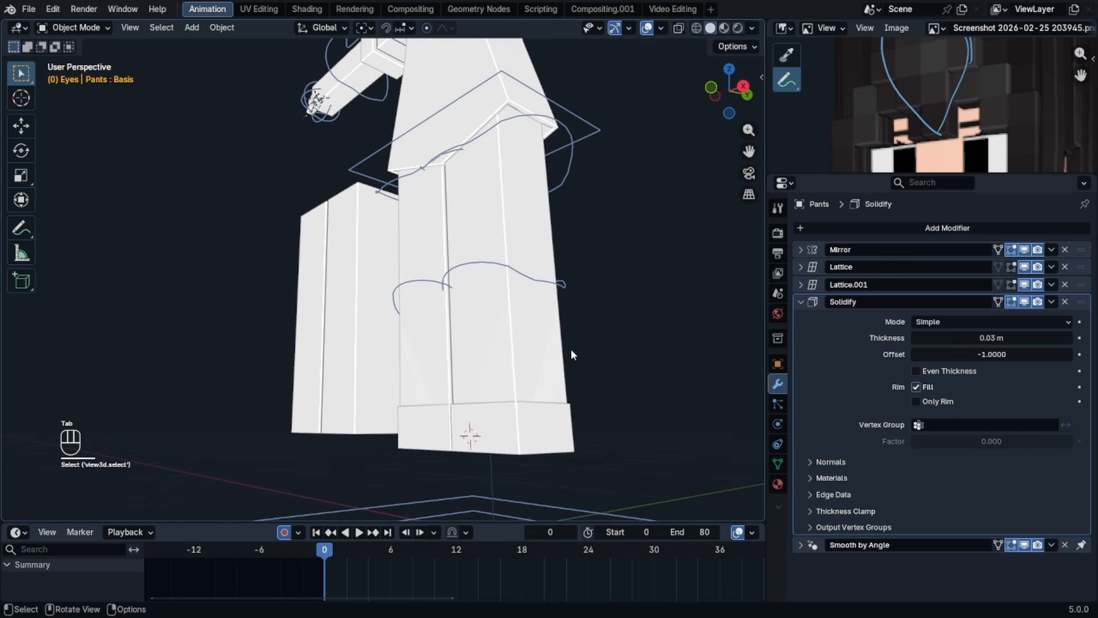
- Show the Note annotation layer containing the shoe sketch, hide the Note.001 layer, and return to the selection tool
{"action": "key", "text": "KP_1"}
{"action": "left_click", "coordinate": [21, 229]}
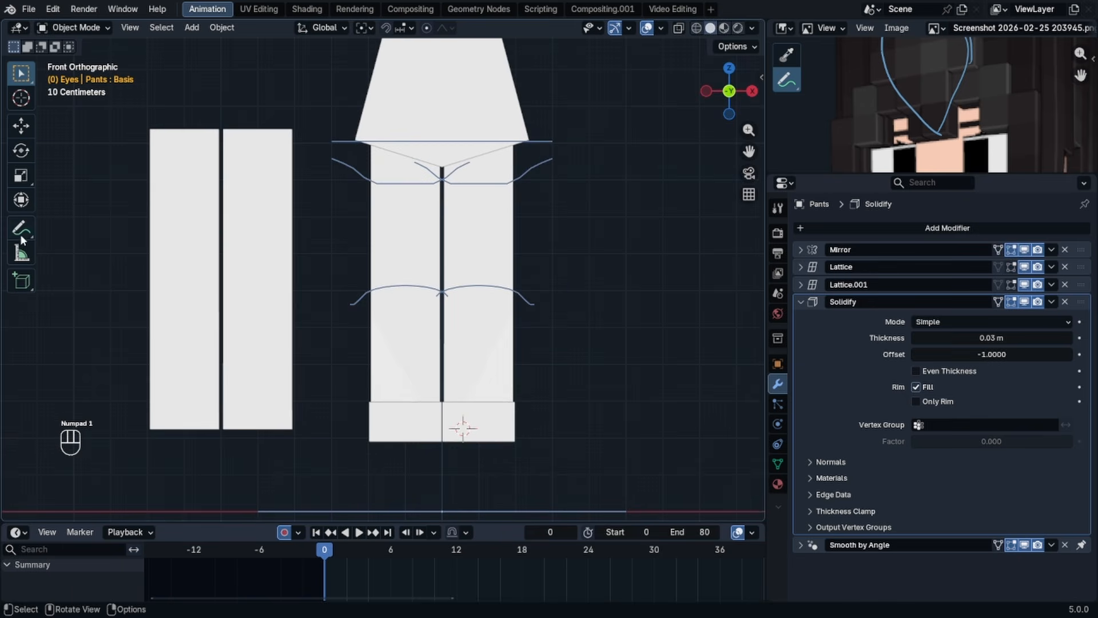
{"action": "left_click", "coordinate": [125, 46]}
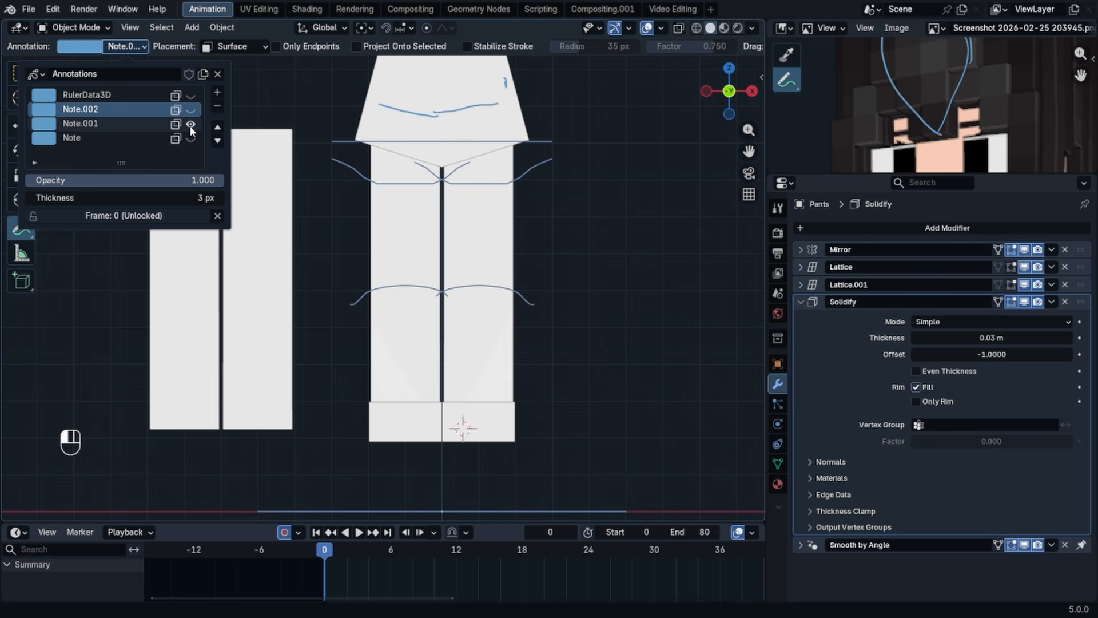
{"action": "left_click", "coordinate": [190, 124]}
{"action": "left_click", "coordinate": [192, 110]}
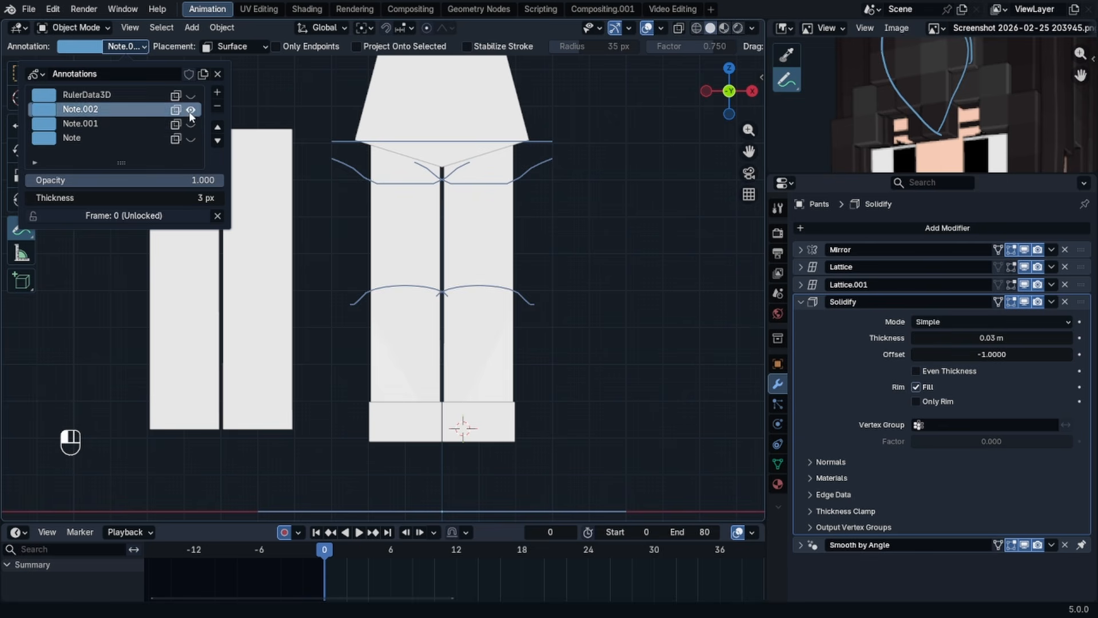
{"action": "left_click", "coordinate": [191, 110]}
{"action": "left_click", "coordinate": [191, 138]}
{"action": "left_click", "coordinate": [193, 124]}
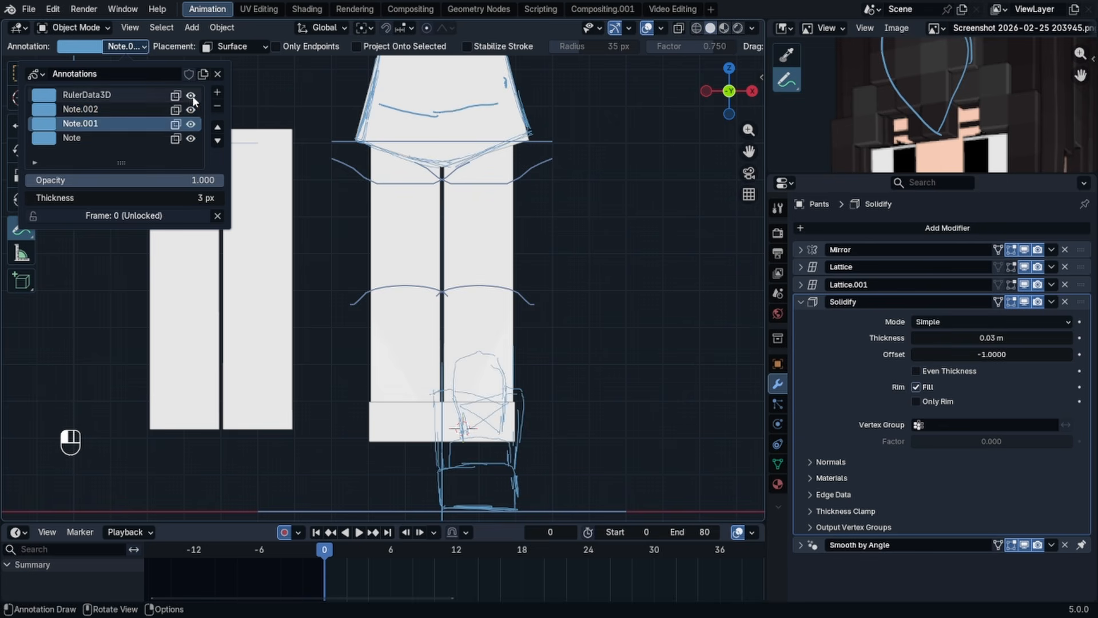
{"action": "left_click", "coordinate": [192, 126]}
{"action": "scroll", "coordinate": [114, 114], "scroll_direction": "up", "scroll_amount": 1}
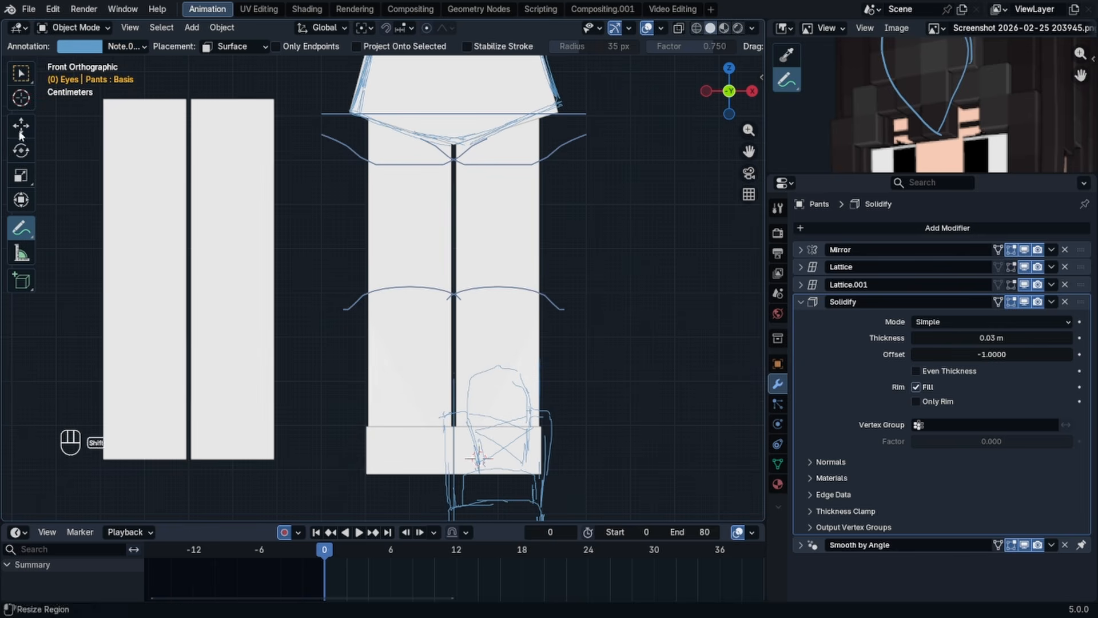
{"action": "left_click", "coordinate": [21, 73]}
- Move the 3D cursor to the world origin and add a cube mesh there
{"action": "key", "text": "KP_3"}
{"action": "middle_click_drag", "start_coordinate": [458, 395], "coordinate": [449, 271], "text": "shift"}
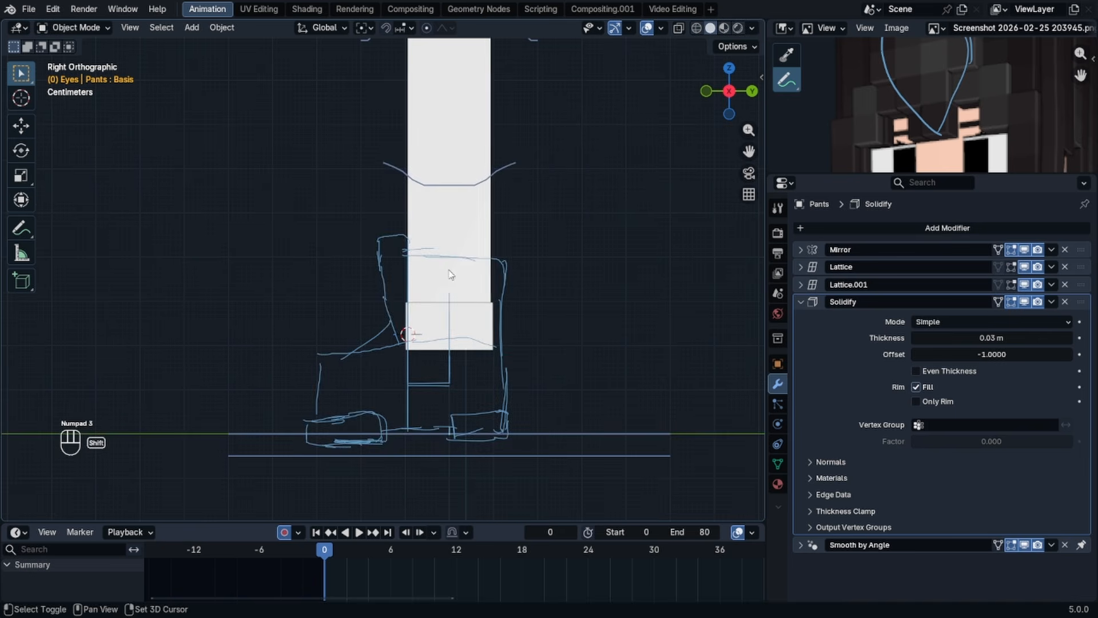
{"action": "key", "text": "shift+a"}
{"action": "mouse_move", "coordinate": [451, 263]}
{"action": "key", "text": "shift+s"}
{"action": "left_click", "coordinate": [329, 318]}
{"action": "key", "text": "shift+a"}
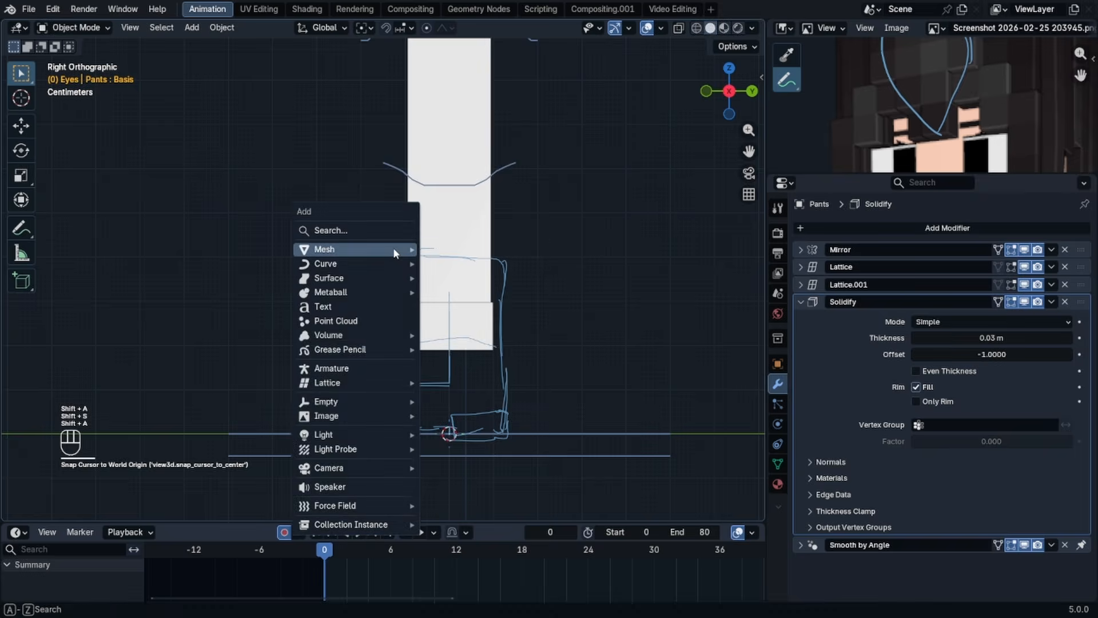
{"action": "mouse_move", "coordinate": [366, 249]}
{"action": "left_click", "coordinate": [452, 263]}
- Scale the new cube's mesh down in Edit Mode toward the size of the shoe sketch in side view
{"action": "key", "text": "Tab"}
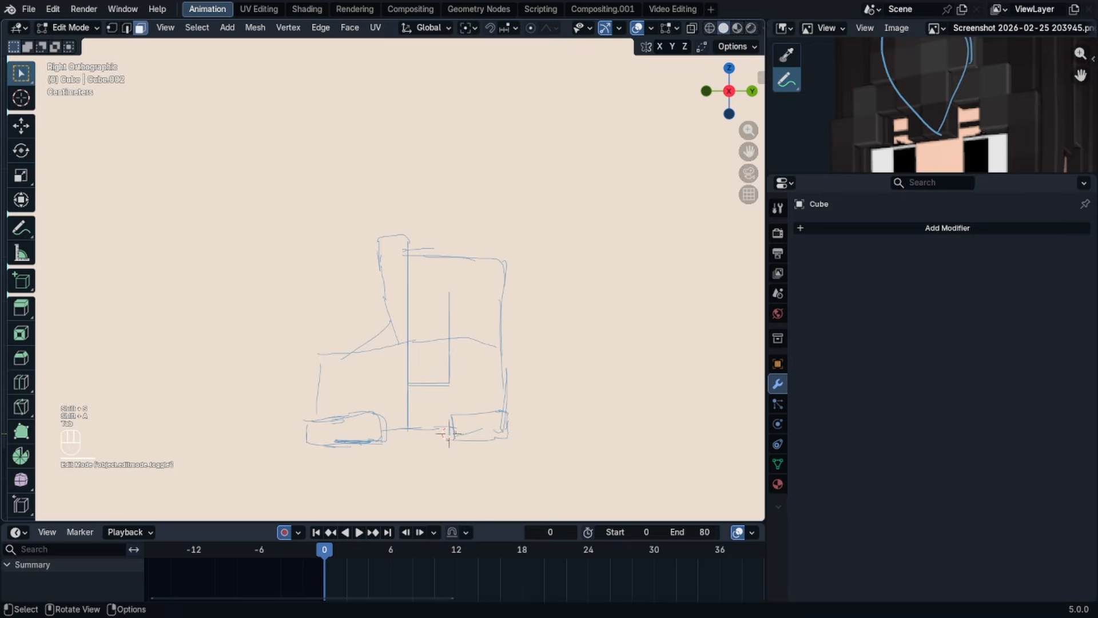
{"action": "key", "text": "s"}
{"action": "left_click", "coordinate": [596, 310]}
{"action": "key", "text": "s"}
{"action": "left_click", "coordinate": [524, 371]}
{"action": "key", "text": "Tab"}
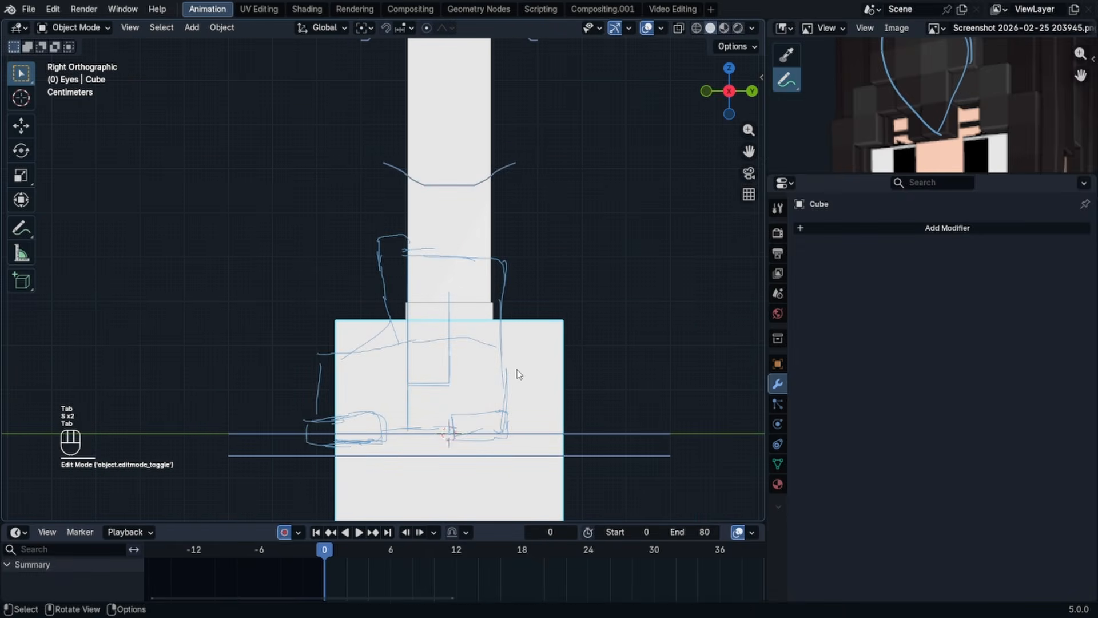
- Scale the cube down further in Object Mode to slightly wider than the sketched shoe in front view
{"action": "key", "text": "KP_1"}
{"action": "middle_click_drag", "start_coordinate": [517, 373], "coordinate": [477, 332], "text": "shift"}
{"action": "left_click", "coordinate": [888, 224]}
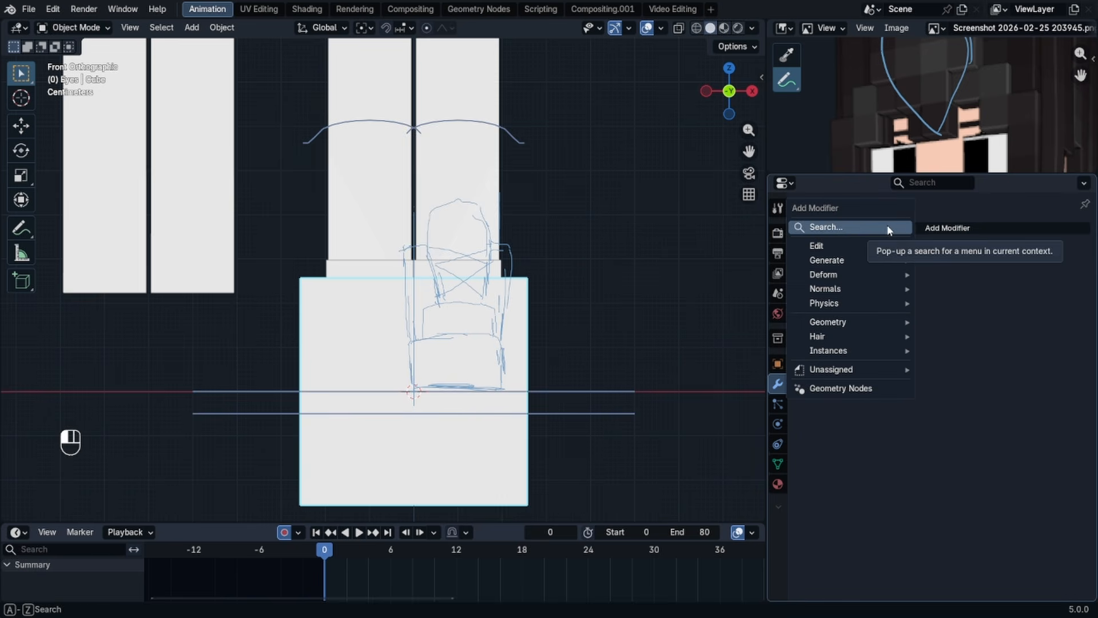
{"action": "key", "text": "Escape"}
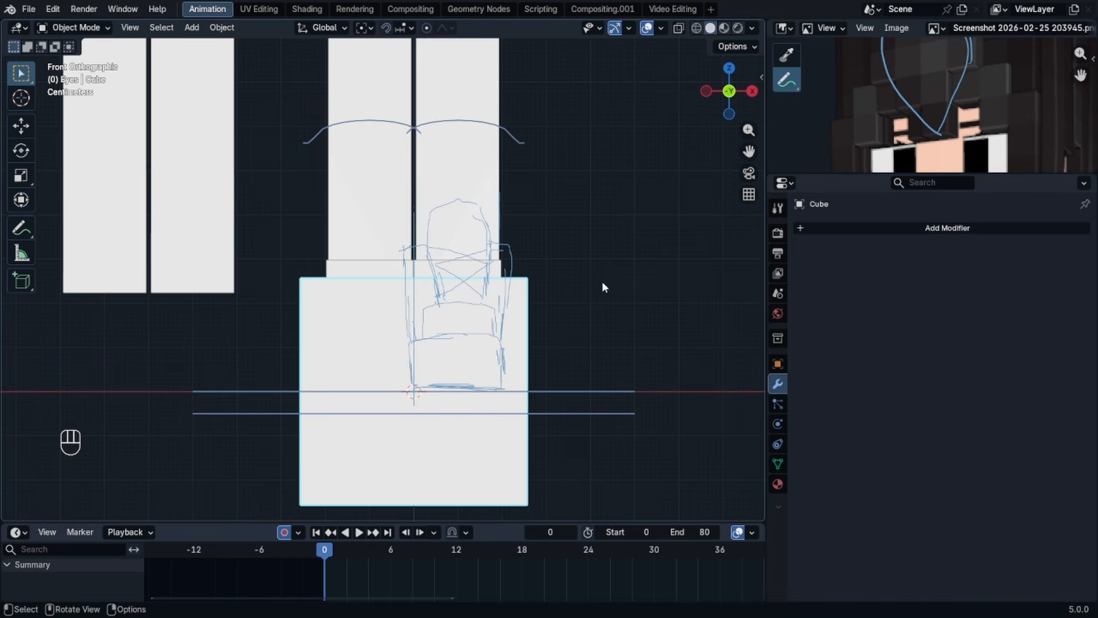
{"action": "key", "text": "s"}
{"action": "left_click", "coordinate": [514, 344]}
{"action": "scroll", "coordinate": [496, 354], "scroll_direction": "up", "scroll_amount": 3}
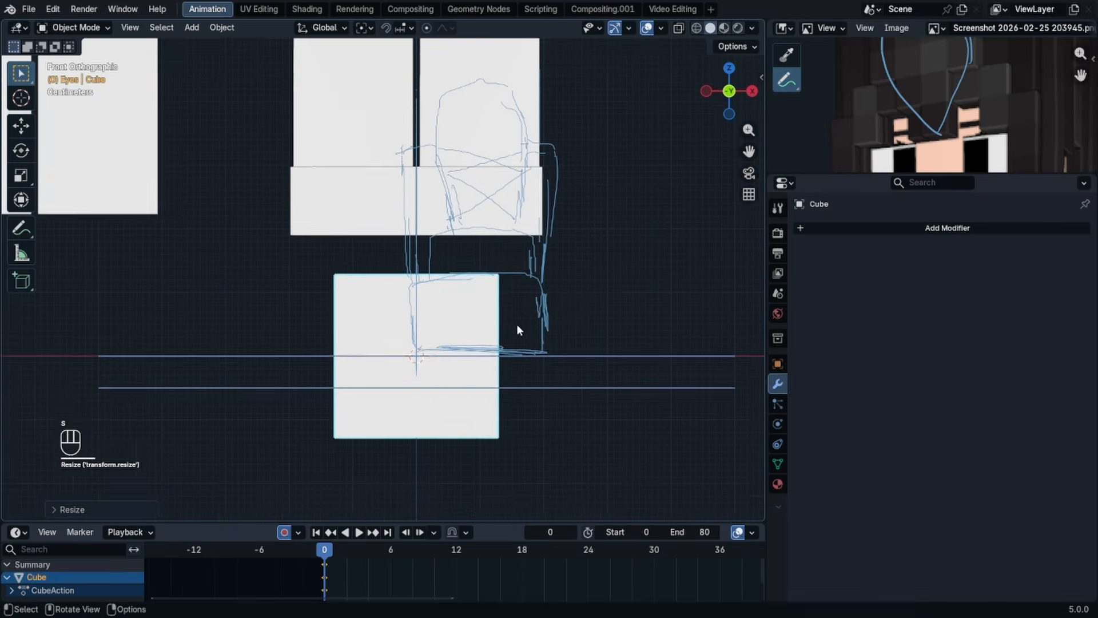
{"action": "key", "text": "Tab"}
{"action": "key", "text": "g"}
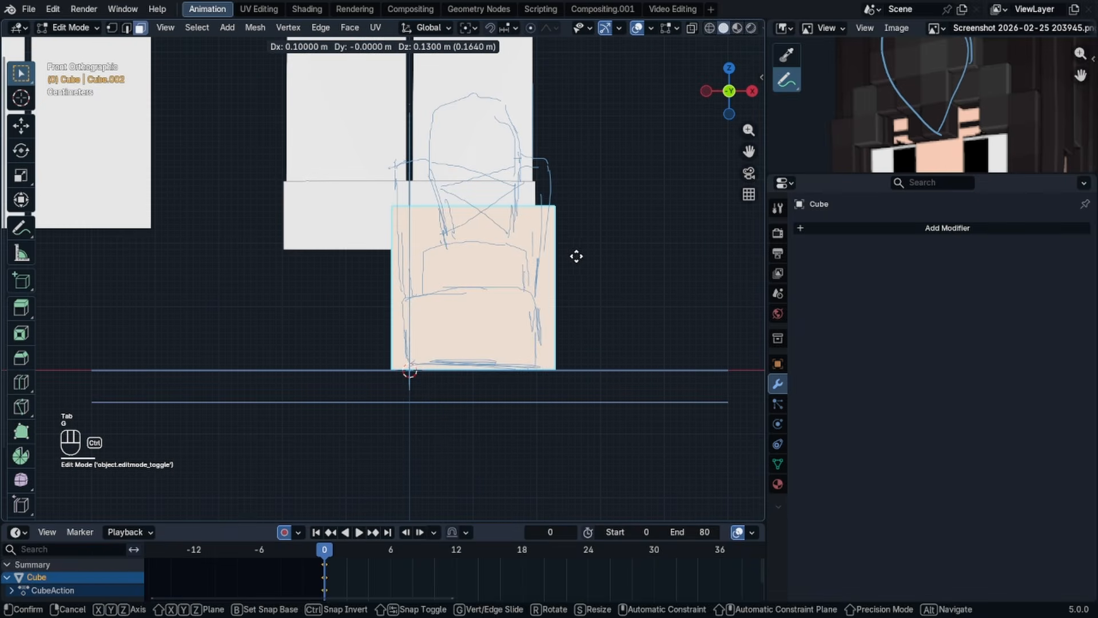
{"action": "right_click", "coordinate": [566, 256], "text": "ctrl"}
{"action": "key", "text": "Tab"}
- Snap the 3D cursor to the selected geometry at the cuff of the pants leg
{"action": "left_click", "coordinate": [466, 128]}
{"action": "scroll", "coordinate": [465, 127], "scroll_direction": "down", "scroll_amount": 1}
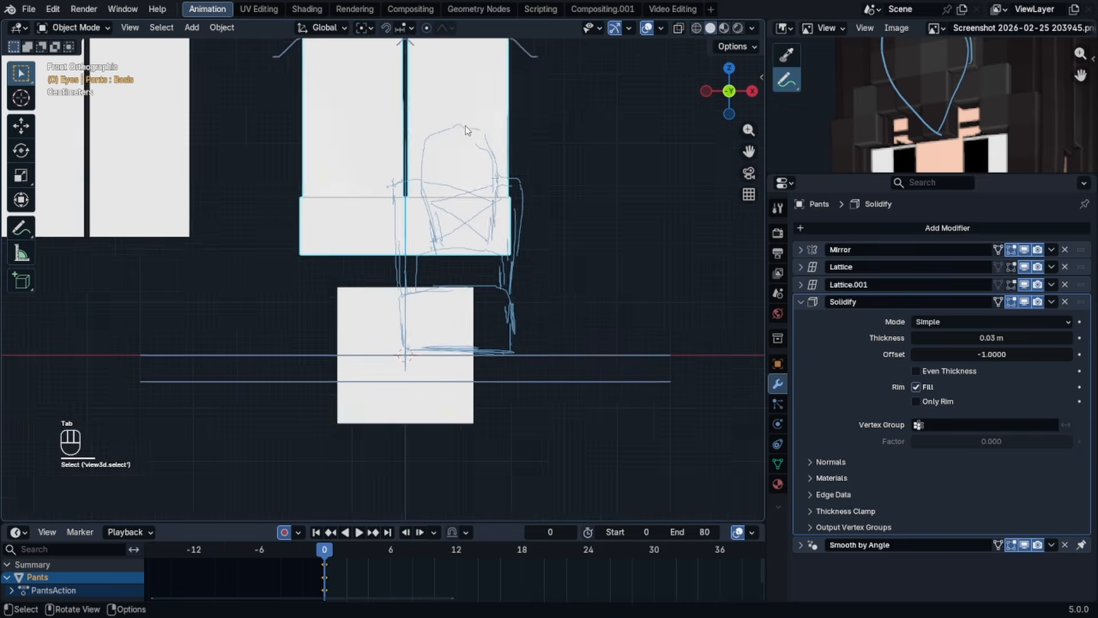
{"action": "key", "text": "Tab"}
{"action": "middle_click_drag", "start_coordinate": [434, 213], "coordinate": [441, 321]}
{"action": "key", "text": "shift+s"}
{"action": "left_click", "coordinate": [462, 289]}
{"action": "key", "text": "Tab"}
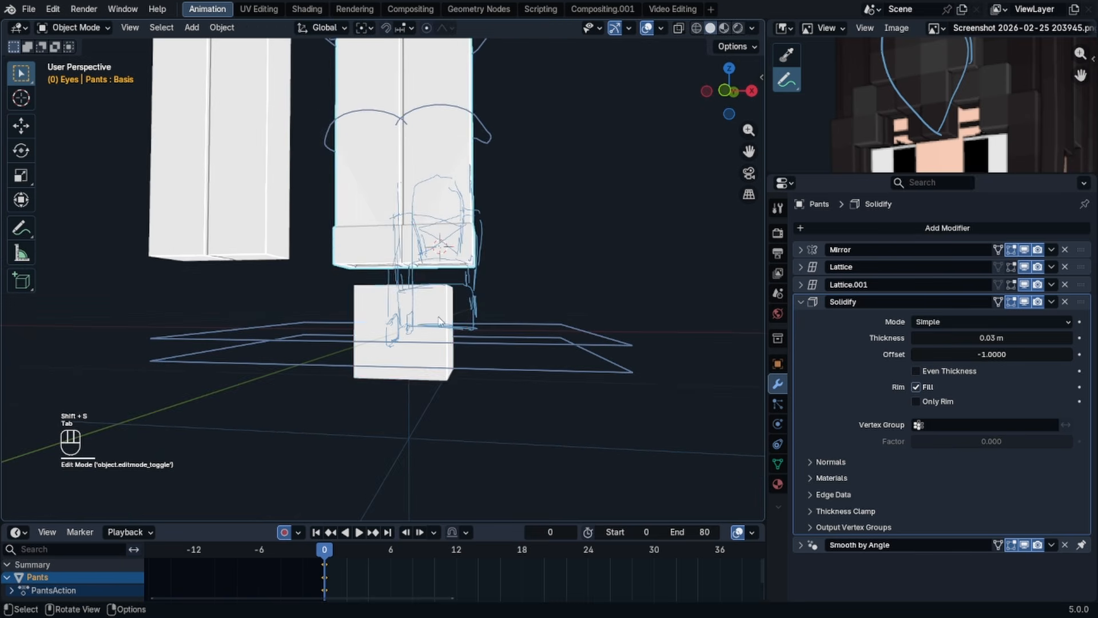
- Select the cube and snap it to the 3D cursor at the pants cuff
{"action": "left_click", "coordinate": [440, 321]}
{"action": "key", "text": "shift+s"}
{"action": "left_click", "coordinate": [463, 140]}
{"action": "key", "text": "KP_1"}
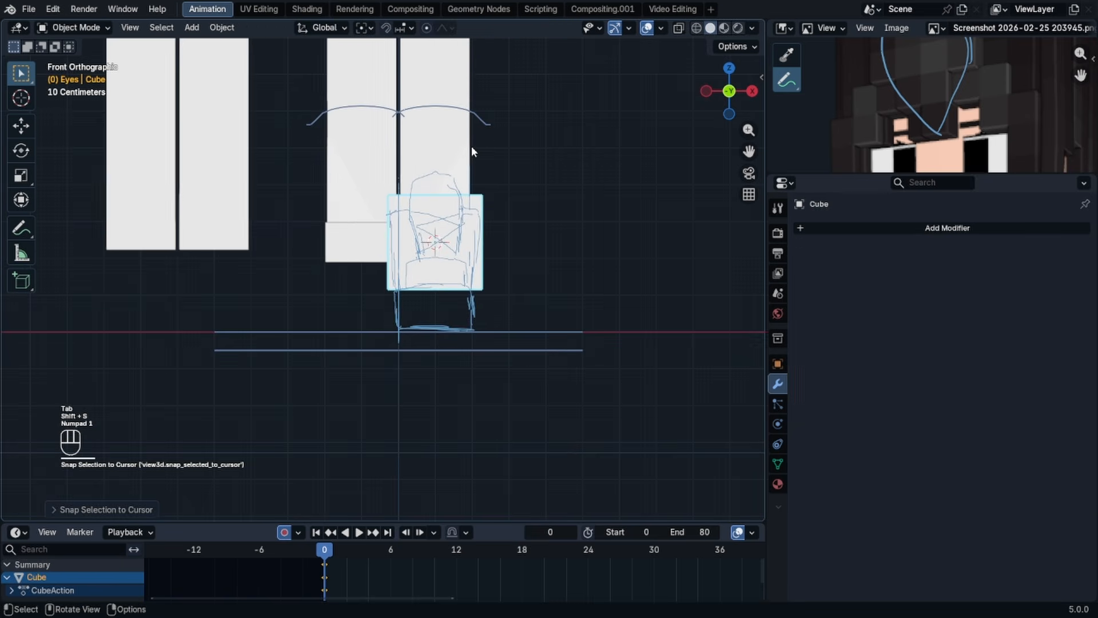
- Lower the cube along the Z axis until its base rests at the ground line under the pants leg
{"action": "key", "text": "g"}
{"action": "key", "text": "z"}
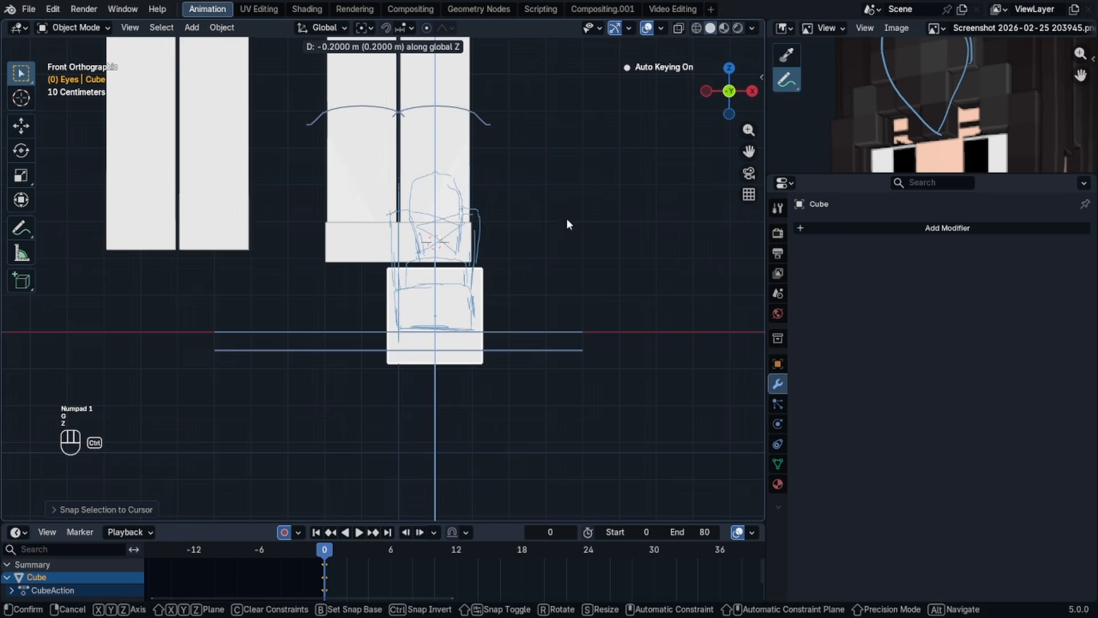
{"action": "left_click", "coordinate": [566, 223], "text": "ctrl"}
{"action": "scroll", "coordinate": [567, 257], "scroll_direction": "up", "scroll_amount": 3}
{"action": "key", "text": "g"}
{"action": "key", "text": "z"}
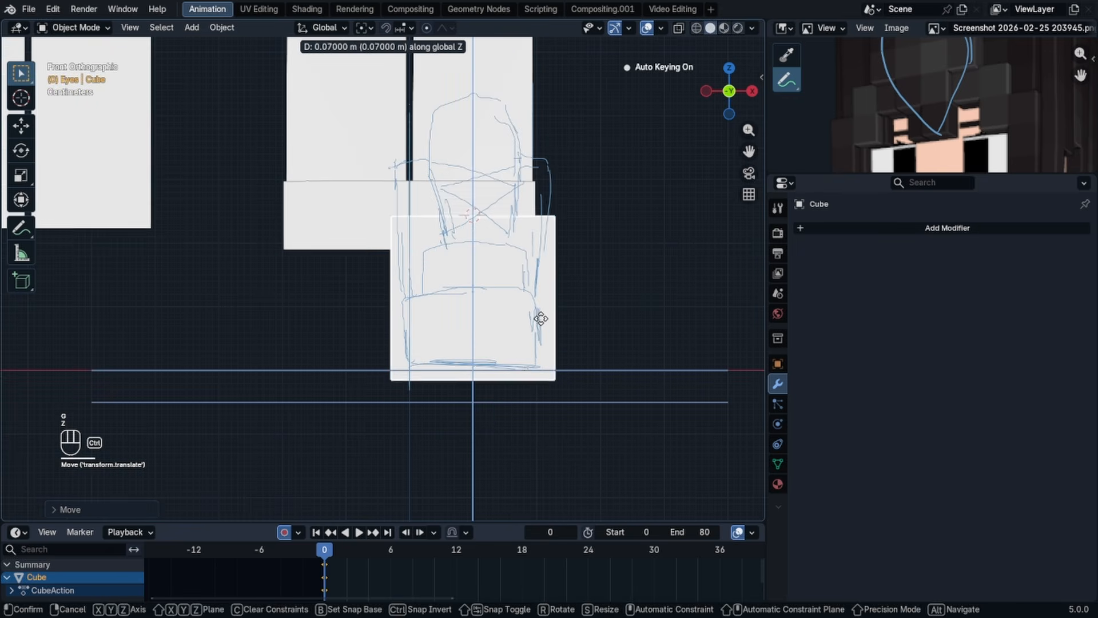
{"action": "left_click", "coordinate": [542, 311]}
- Add a Mirror modifier on the X axis to the cube
{"action": "left_click", "coordinate": [843, 228]}
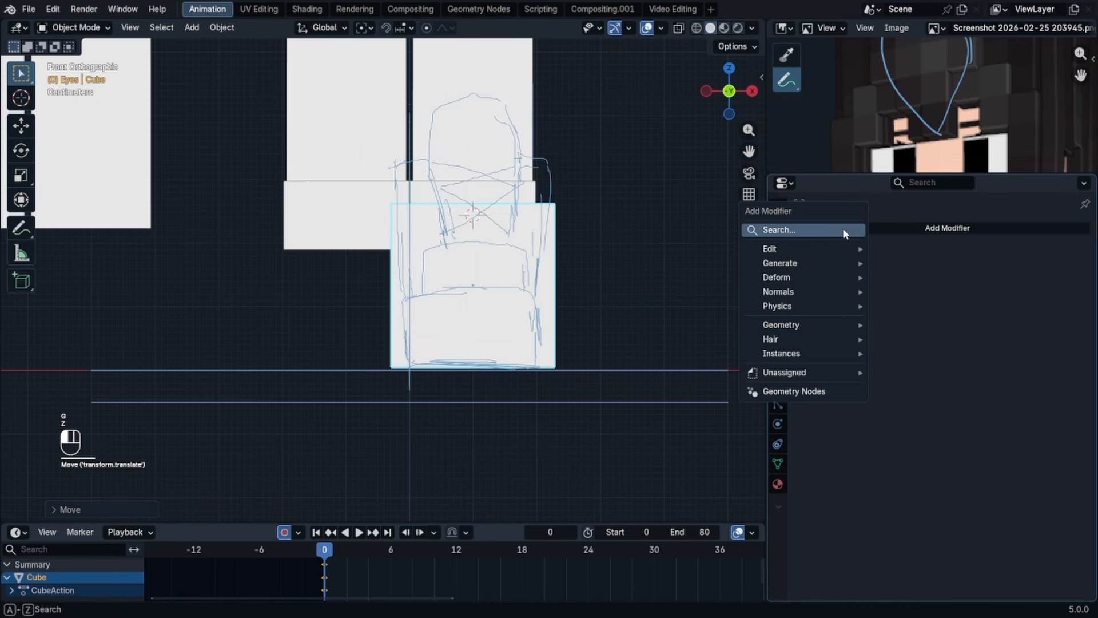
{"action": "left_click", "coordinate": [843, 229]}
{"action": "type", "text": "mir"}
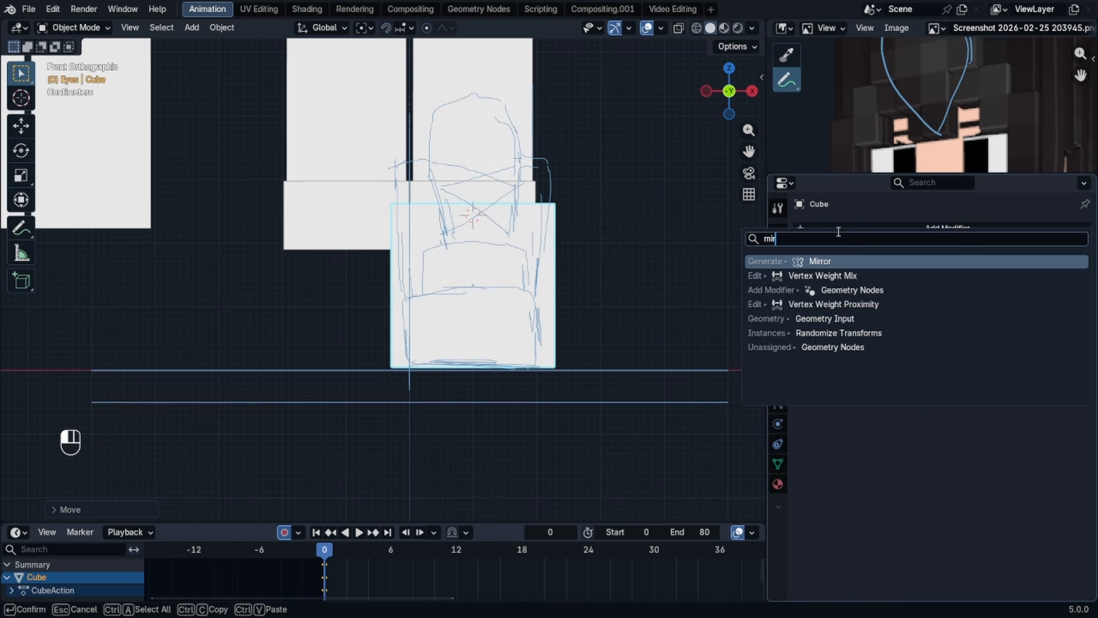
{"action": "key", "text": "Return"}
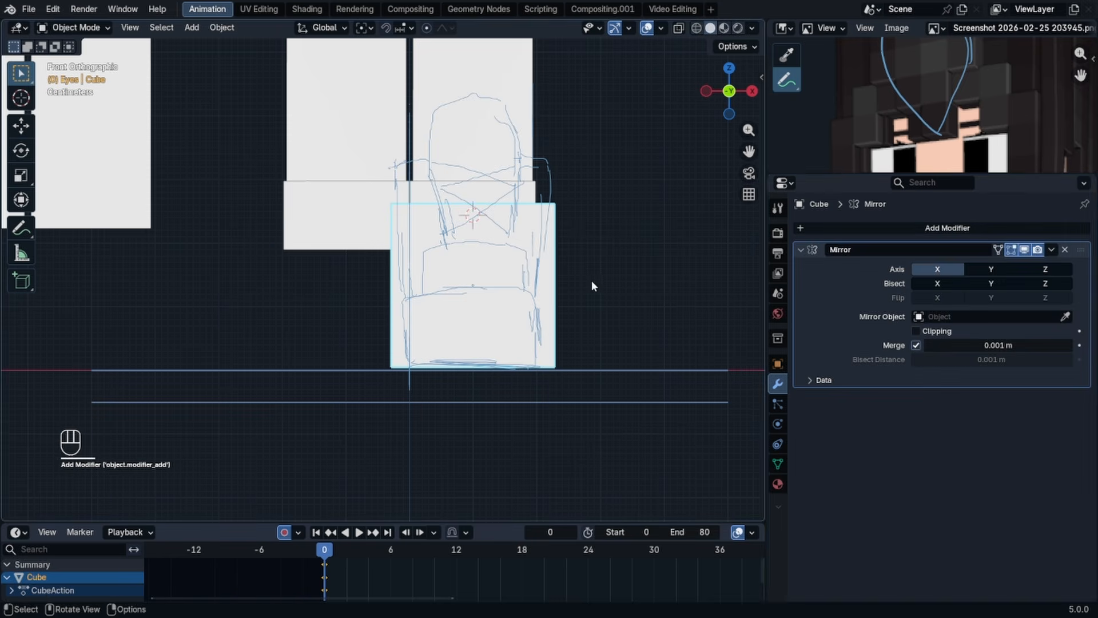
- Move the 3D cursor to the world origin and set the cube's origin there so it mirrors across the body centre
{"action": "key", "text": "q"}
{"action": "left_click", "coordinate": [567, 269]}
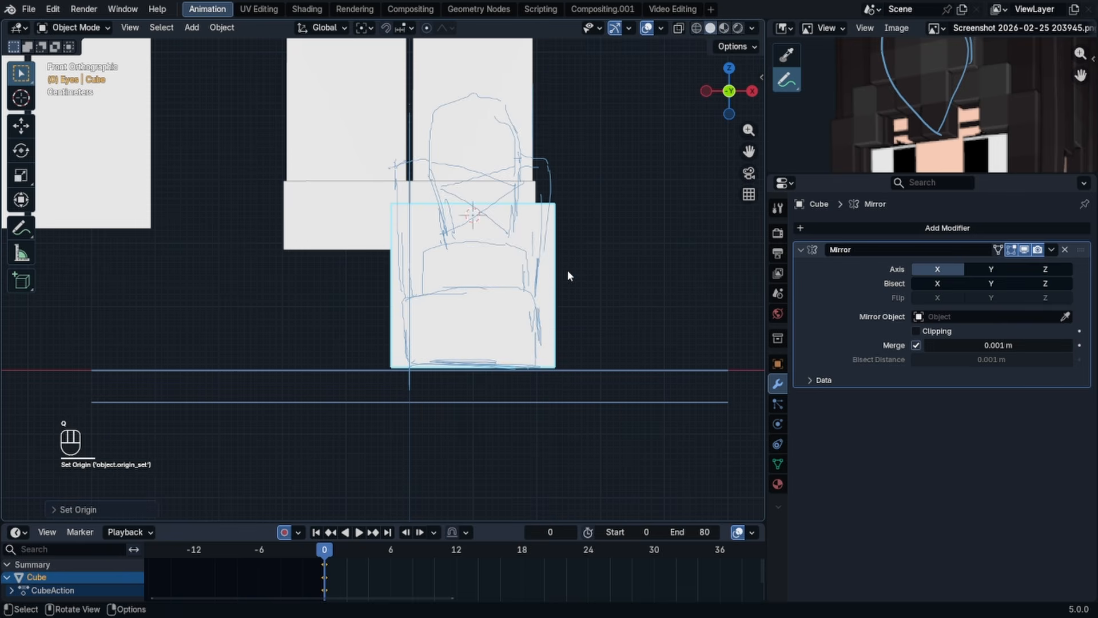
{"action": "key", "text": "shift+s"}
{"action": "left_click", "coordinate": [453, 318]}
{"action": "key", "text": "q"}
{"action": "left_click", "coordinate": [506, 259]}
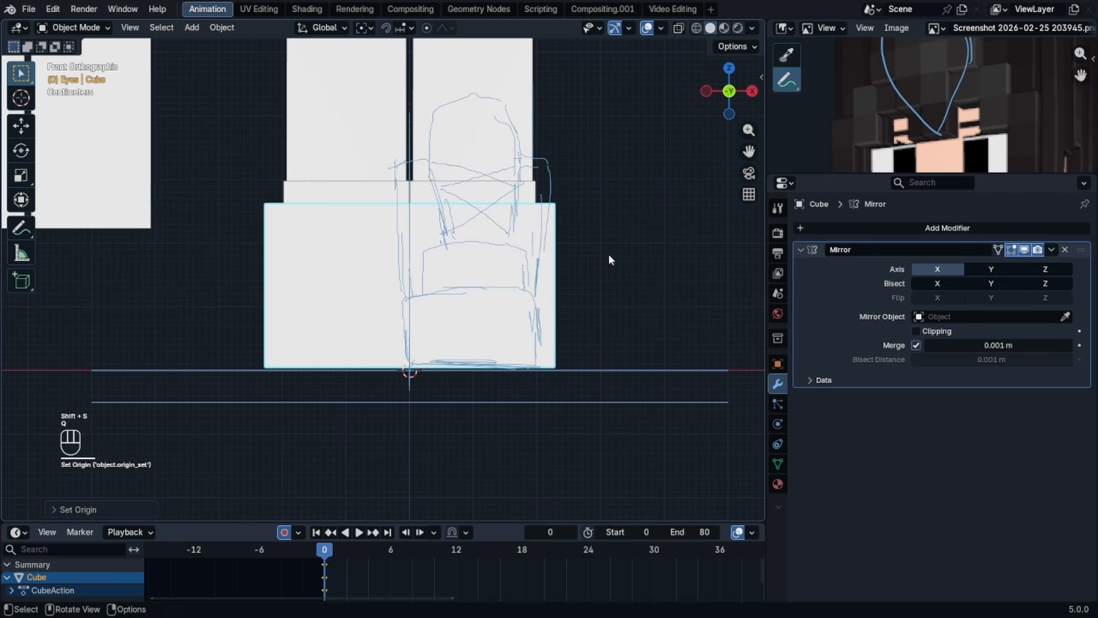
- Scale the cube's entire mesh down in Edit Mode to slightly narrower than the pants leg
{"action": "key", "text": "Tab"}
{"action": "key", "text": "a"}
{"action": "key", "text": "s"}
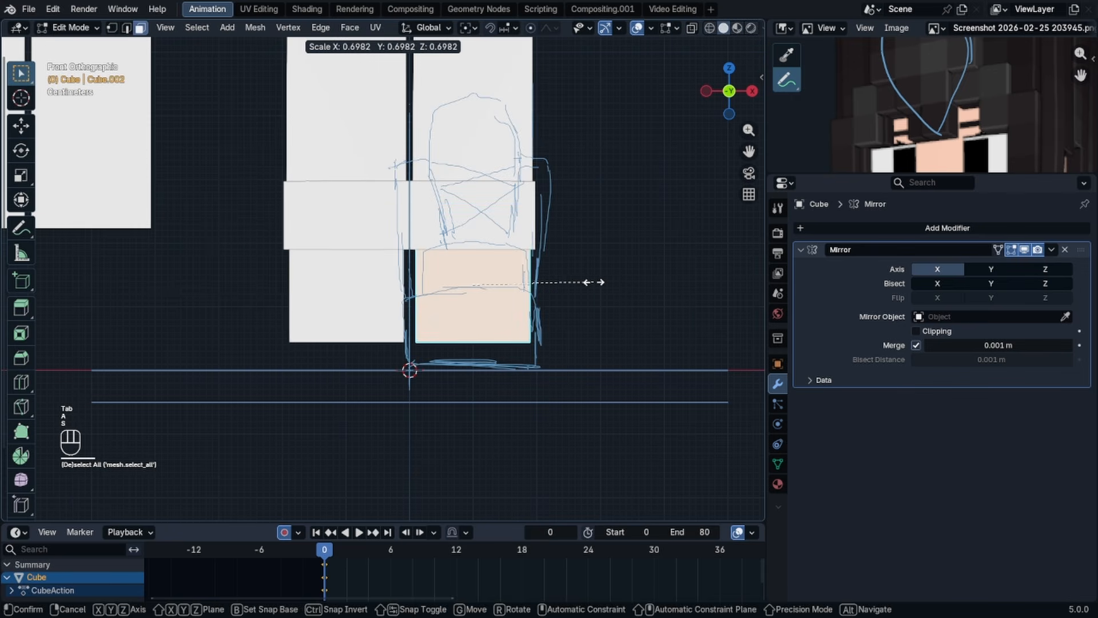
{"action": "left_click", "coordinate": [575, 282]}
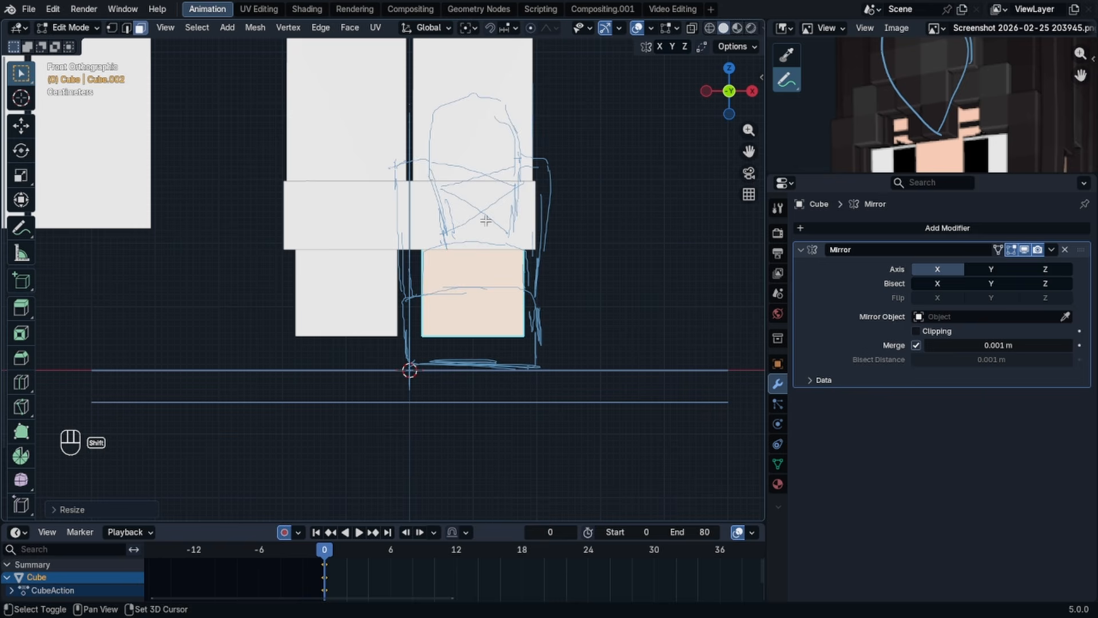
- Remove the cube's Mirror modifier and scale its mesh up by about 1.18 to match the pants leg's width
{"action": "left_click", "coordinate": [1065, 250]}
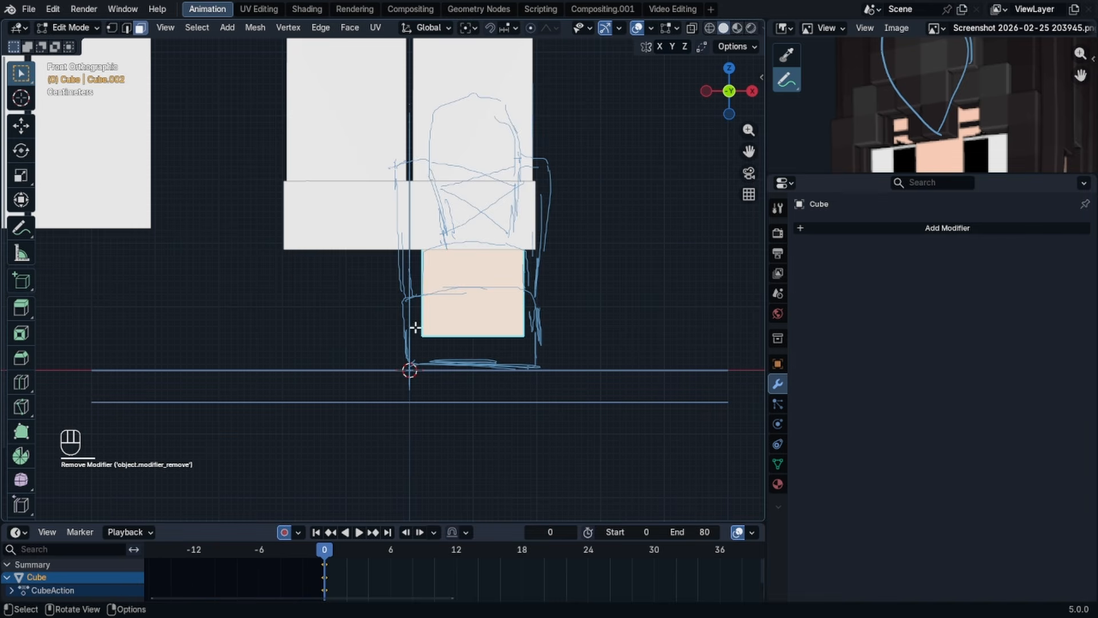
{"action": "key", "text": "s"}
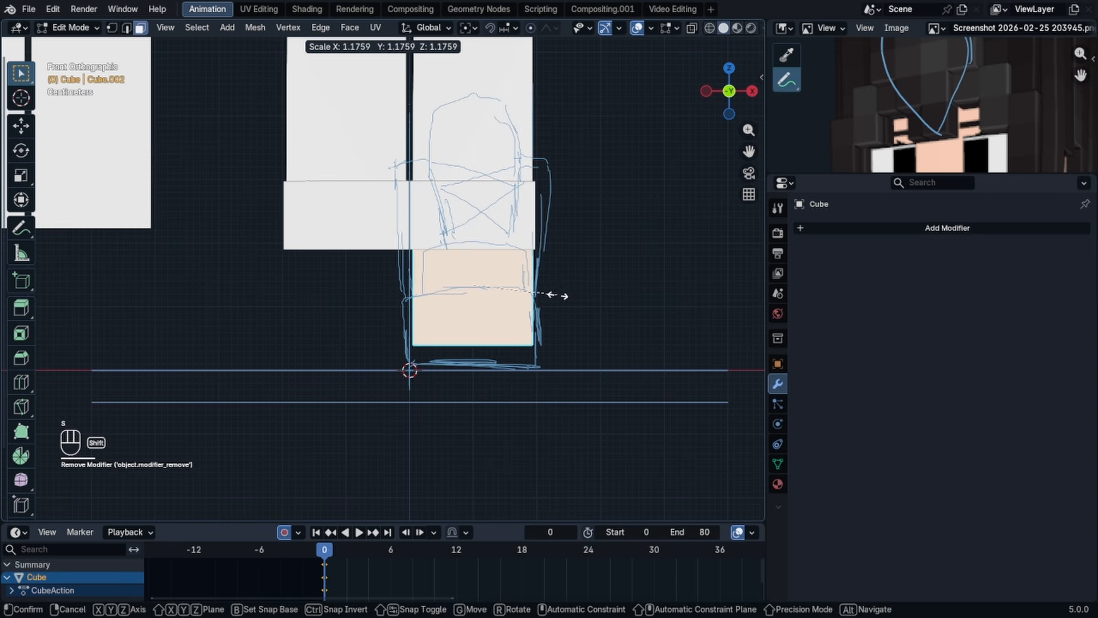
{"action": "left_click", "coordinate": [589, 297]}
- Move the mesh in the side view so its base rests on the ground line below the pants leg
{"action": "key", "text": "KP_3"}
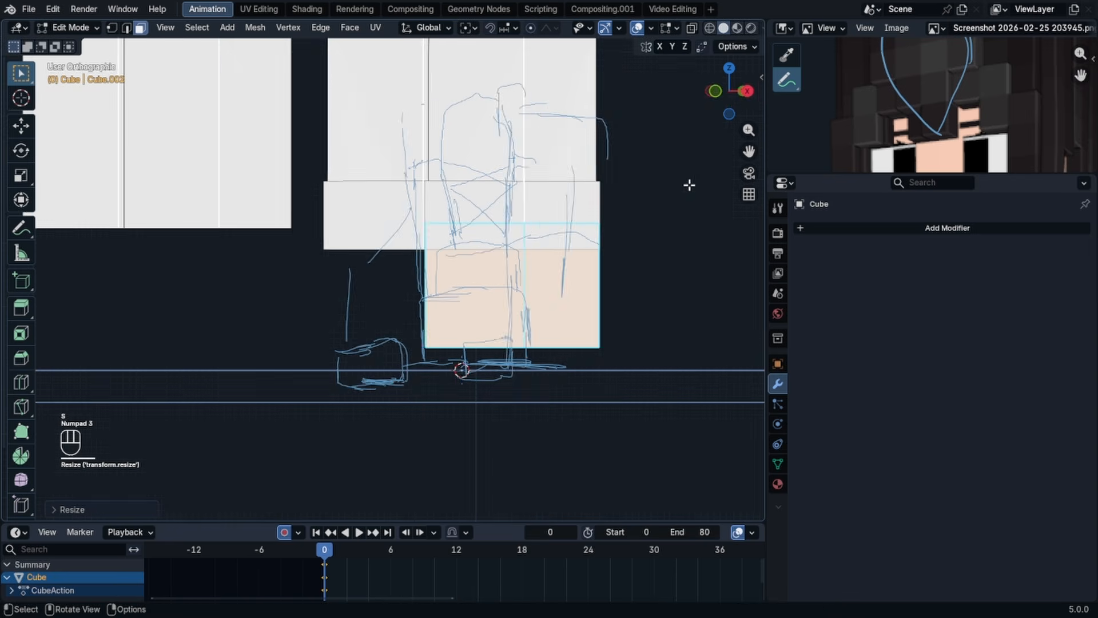
{"action": "key", "text": "g"}
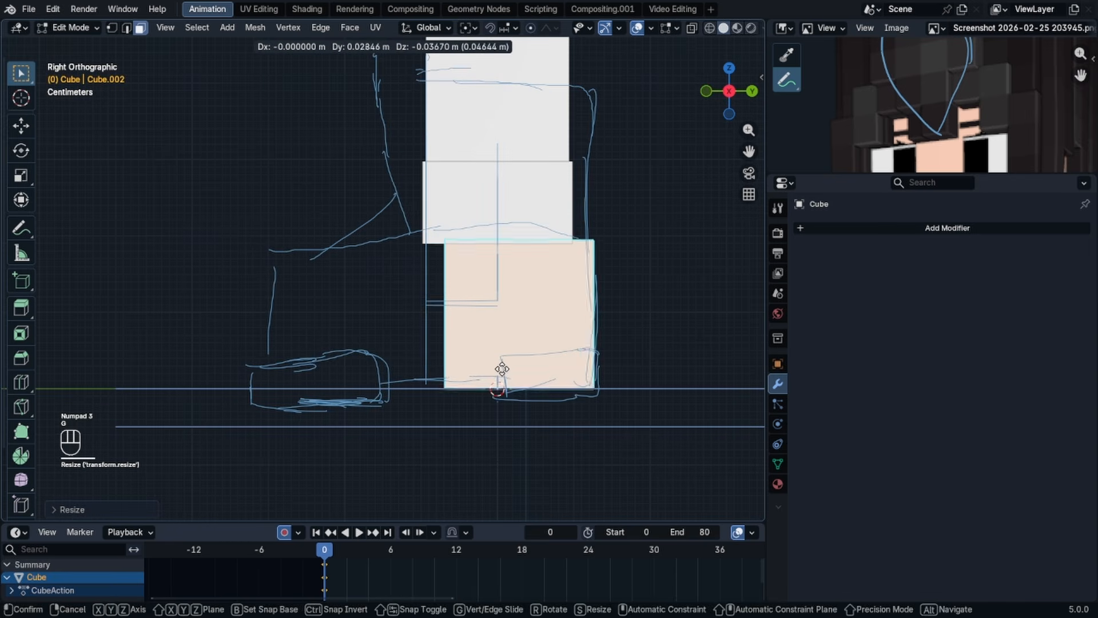
{"action": "left_click", "coordinate": [503, 373]}
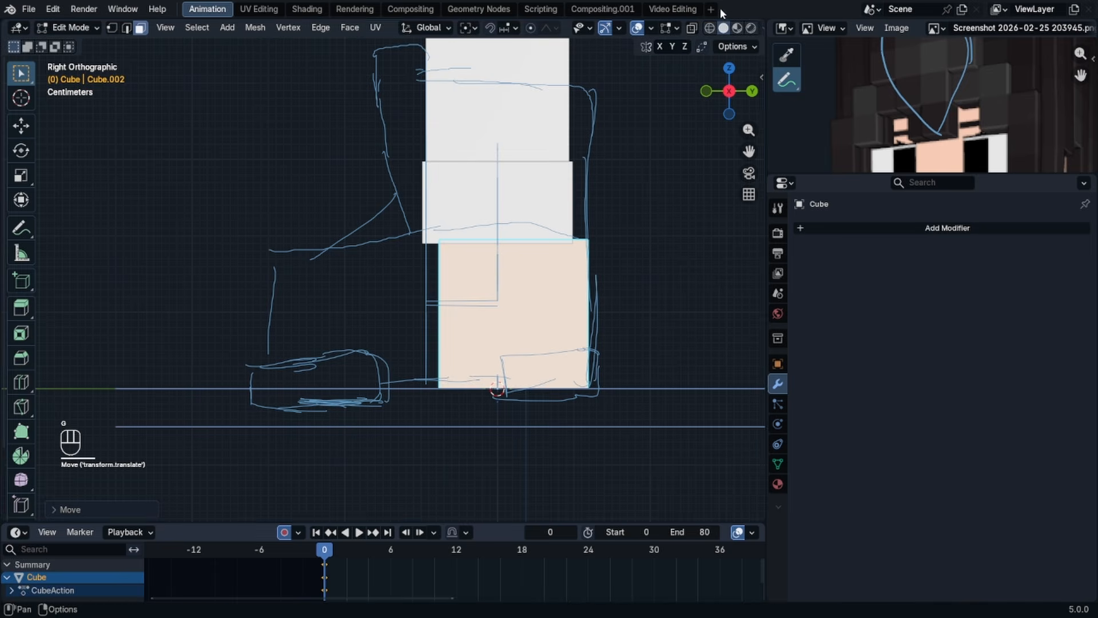
- Extend the cube's front face forward along Y by about 0.22 m to the front of the shoe sketch
{"action": "left_click", "coordinate": [485, 265]}
{"action": "key", "text": "g"}
{"action": "key", "text": "x"}
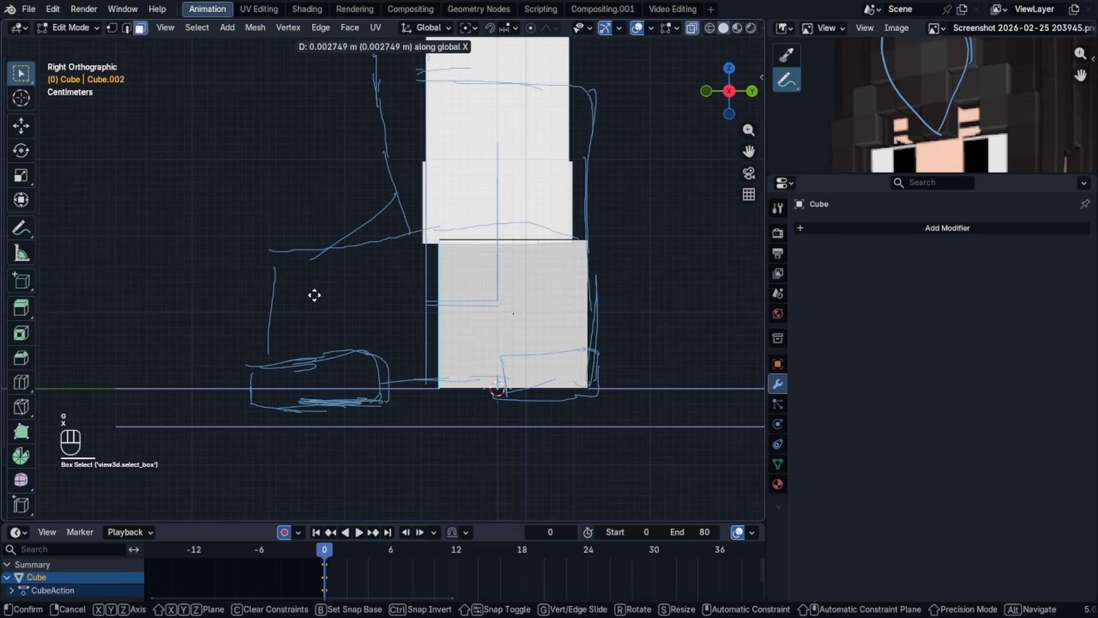
{"action": "right_click", "coordinate": [313, 296]}
{"action": "key", "text": "g"}
{"action": "key", "text": "y"}
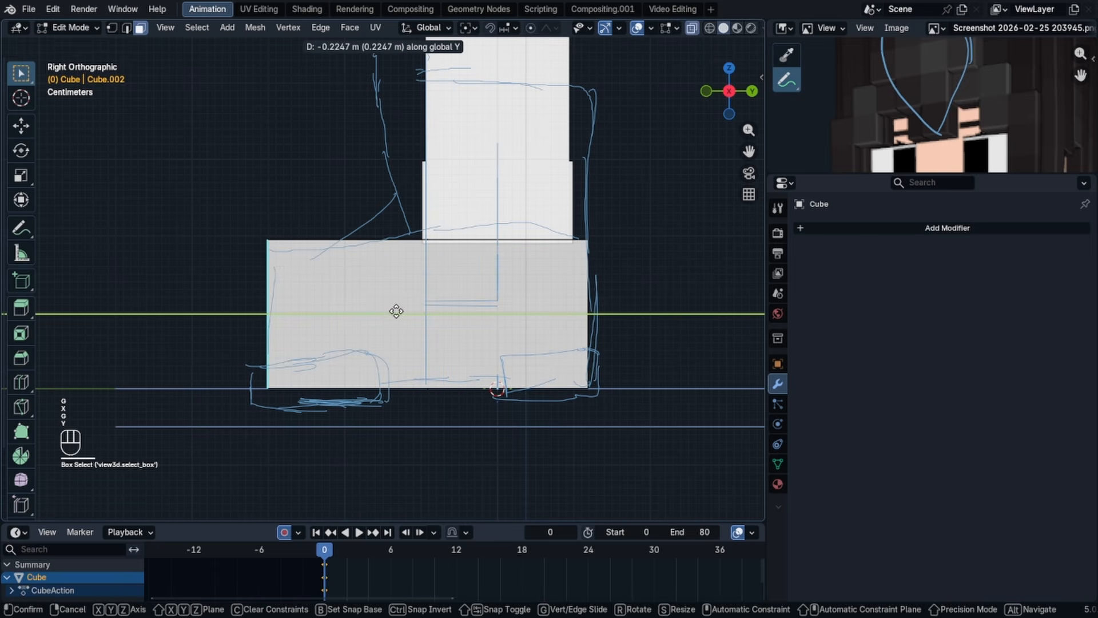
{"action": "left_click", "coordinate": [396, 311]}
- Fine-tune the front face along Y against the sketched toe line
{"action": "left_click_drag", "start_coordinate": [193, 188], "coordinate": [318, 424]}
{"action": "key", "text": "g"}
{"action": "key", "text": "x"}
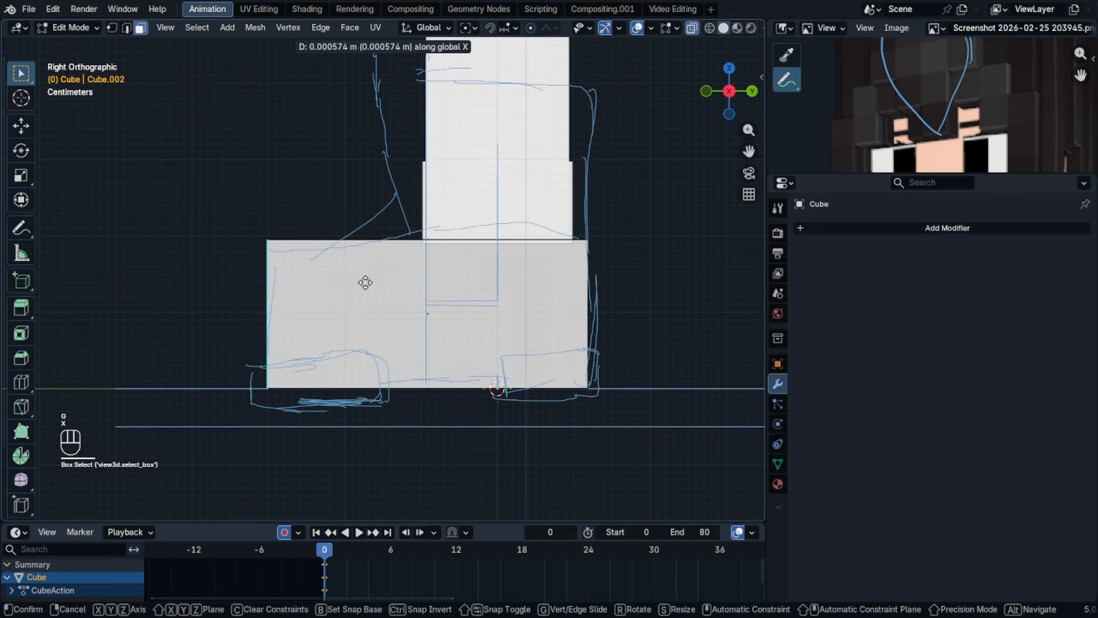
{"action": "key", "text": "g"}
{"action": "key", "text": "y"}
{"action": "key", "text": "g"}
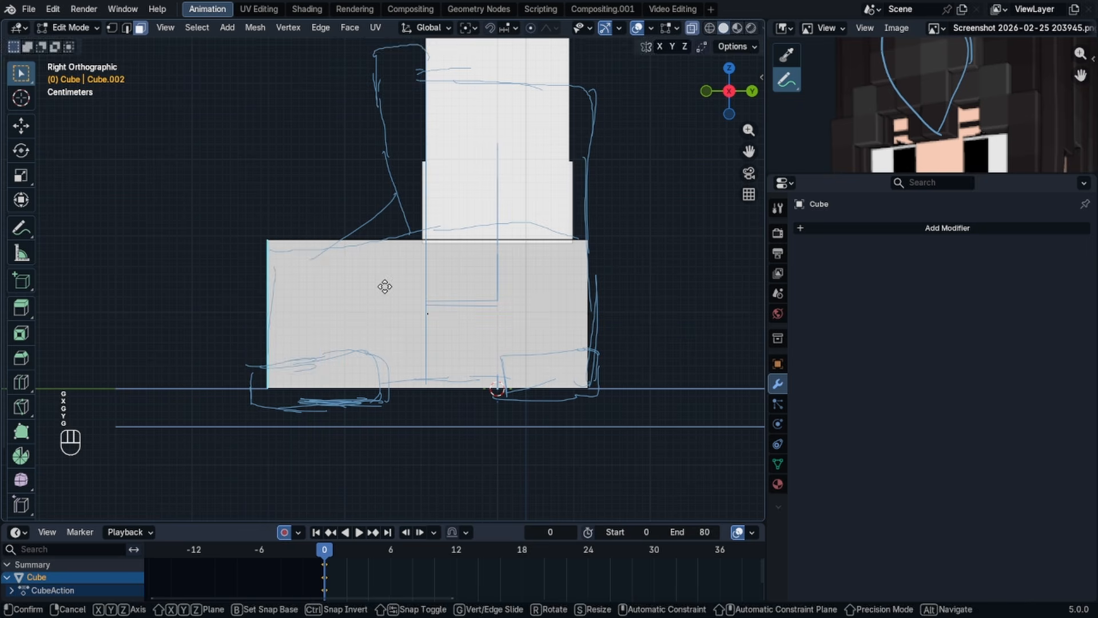
{"action": "key", "text": "y"}
{"action": "left_click", "coordinate": [388, 293]}
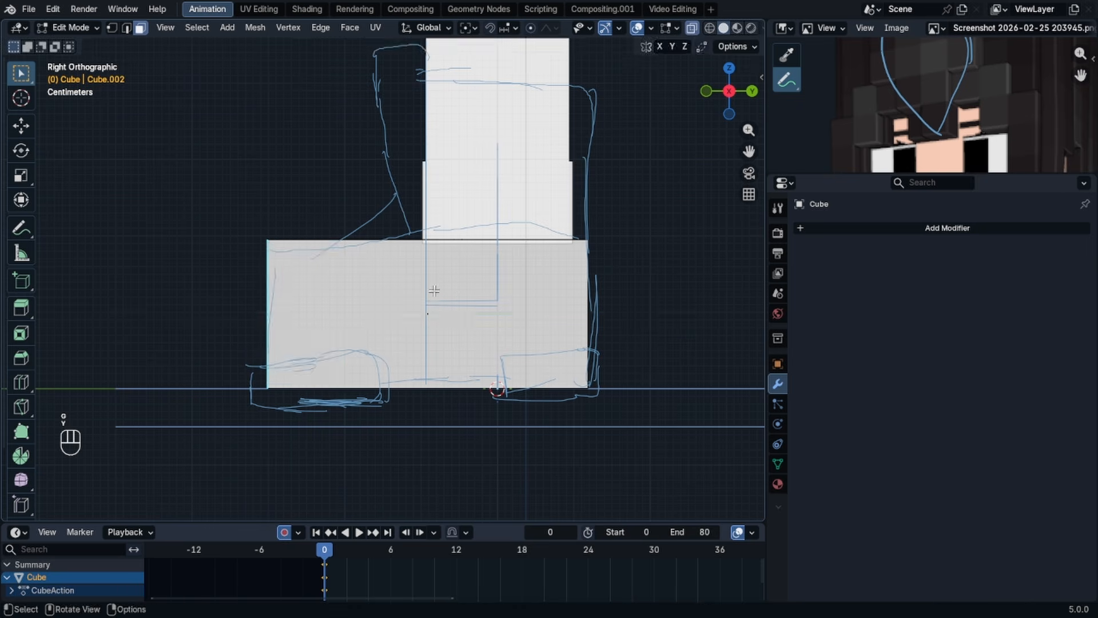
- Raise the shoe body's bottom face along Z to leave room for the sole above the ground line
{"action": "key", "text": "Tab"}
{"action": "middle_click_drag", "start_coordinate": [388, 293], "coordinate": [623, 308]}
{"action": "key", "text": "KP_3"}
{"action": "key", "text": "Tab"}
{"action": "key", "text": "b"}
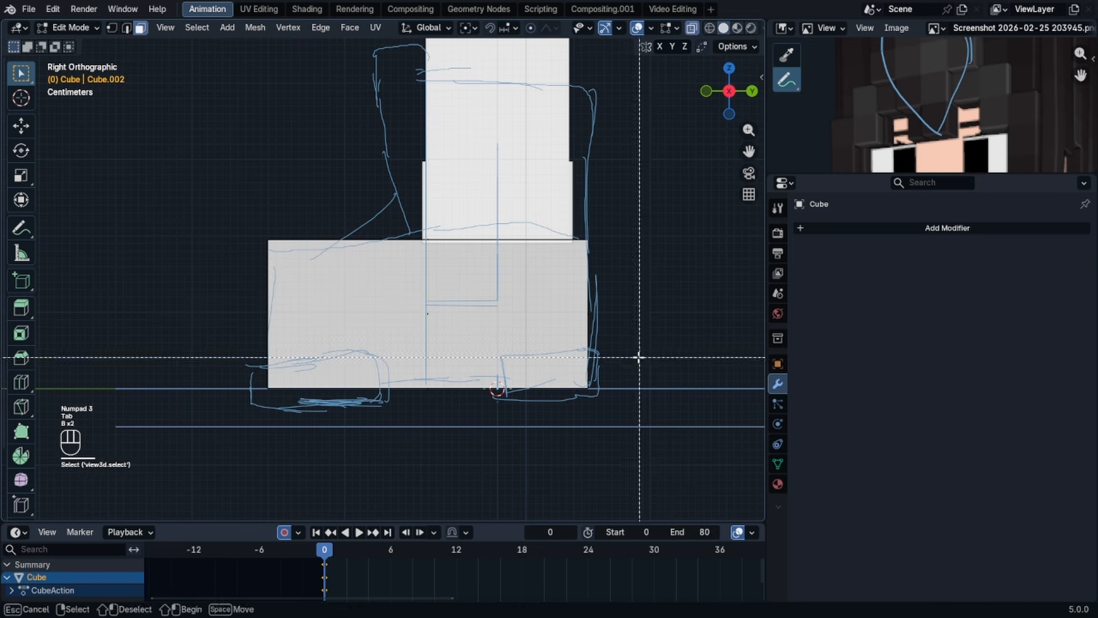
{"action": "left_click_drag", "start_coordinate": [638, 359], "coordinate": [349, 407]}
{"action": "key", "text": "g"}
{"action": "key", "text": "z"}
{"action": "left_click", "coordinate": [350, 344]}
- Snap the 3D cursor to the shoe body's centre and add a new cube there in Object Mode
{"action": "right_click_drag", "start_coordinate": [274, 363], "coordinate": [376, 378], "text": "shift"}
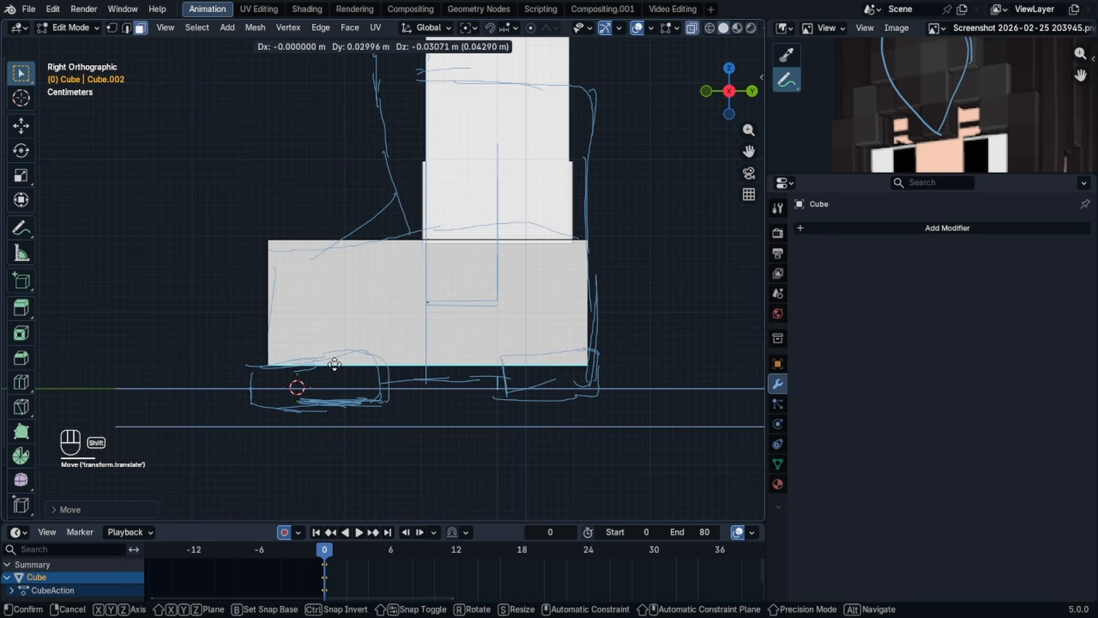
{"action": "key", "text": "a"}
{"action": "key", "text": "shift+s"}
{"action": "key", "text": "Tab"}
{"action": "key", "text": "q"}
{"action": "key", "text": "shift+a"}
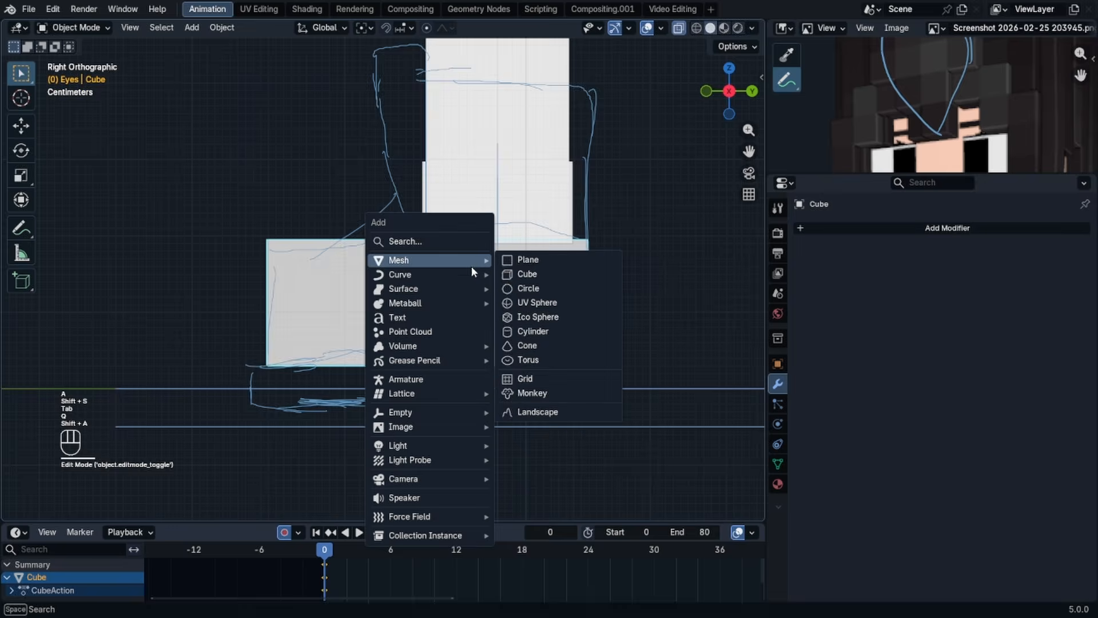
{"action": "left_click", "coordinate": [527, 274]}
- Scale the new cube's mesh down and move it onto the front sole sketch under the toe
{"action": "key", "text": "Tab"}
{"action": "key", "text": "s"}
{"action": "key", "text": "s"}
{"action": "key", "text": "s"}
{"action": "key", "text": "s"}
{"action": "key", "text": "g"}
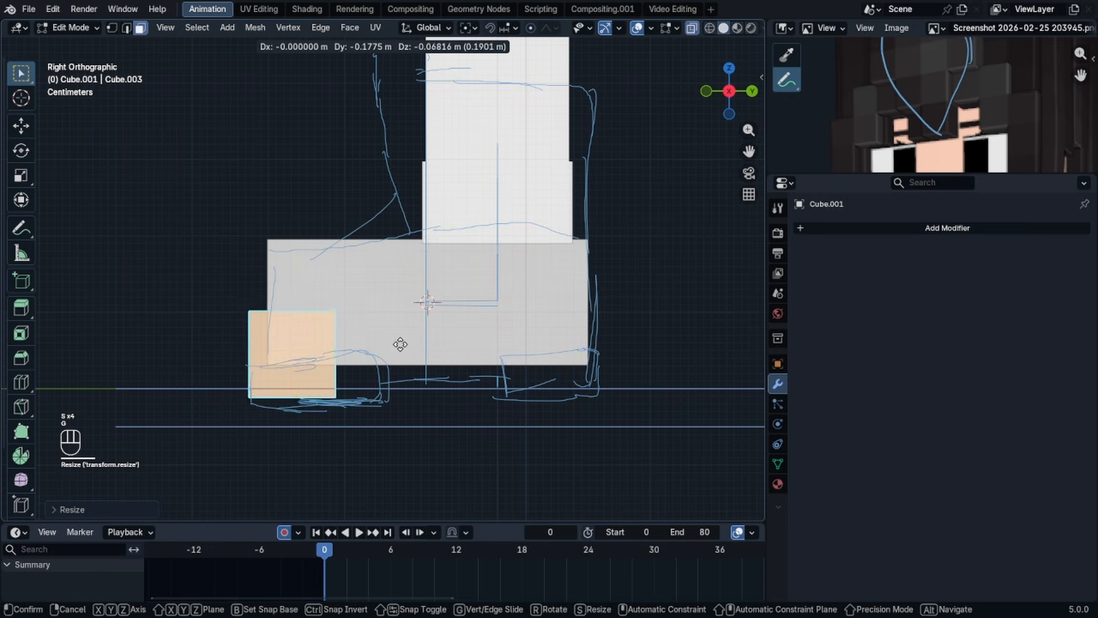
{"action": "left_click", "coordinate": [403, 335]}
- Slide the toe block's top face down to make a low sole block slightly overlapping the shoe body
{"action": "left_click", "coordinate": [313, 305]}
{"action": "key", "text": "b"}
{"action": "left_click_drag", "start_coordinate": [198, 293], "coordinate": [338, 311]}
{"action": "scroll", "coordinate": [335, 305], "scroll_direction": "up", "scroll_amount": 5}
{"action": "middle_click_drag", "start_coordinate": [335, 304], "coordinate": [462, 206], "text": "shift"}
{"action": "key", "text": "g"}
{"action": "key", "text": "g"}
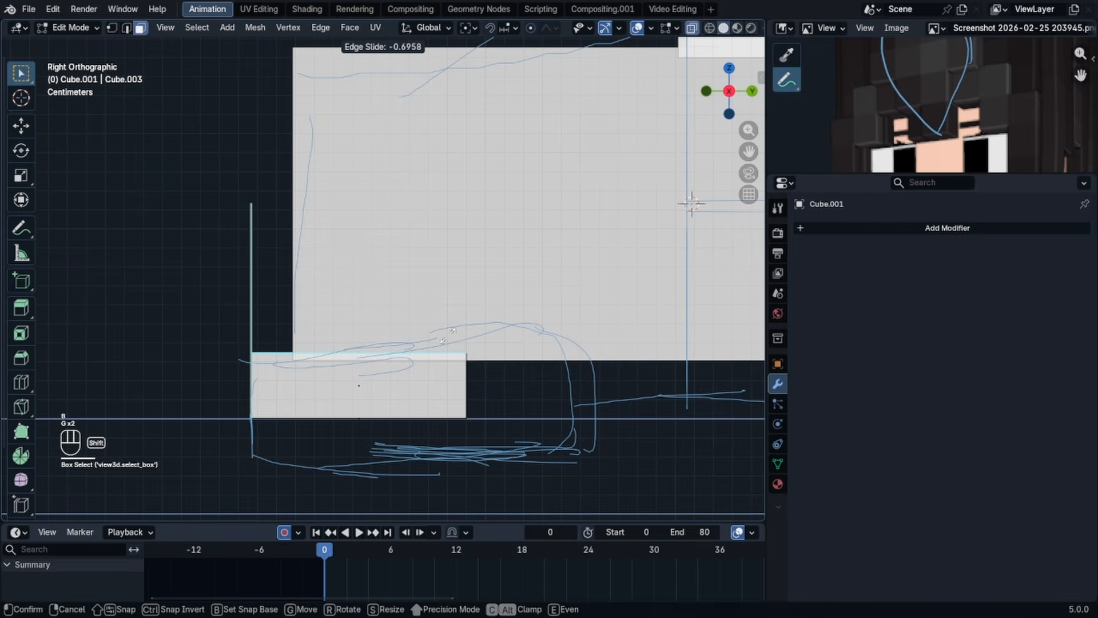
{"action": "left_click", "coordinate": [493, 356]}
- Extend the toe block's rear face along Y to the rear end of the front sole sketch
{"action": "middle_click_drag", "start_coordinate": [493, 356], "coordinate": [589, 369]}
{"action": "left_click", "coordinate": [303, 343]}
{"action": "key", "text": "KP_1"}
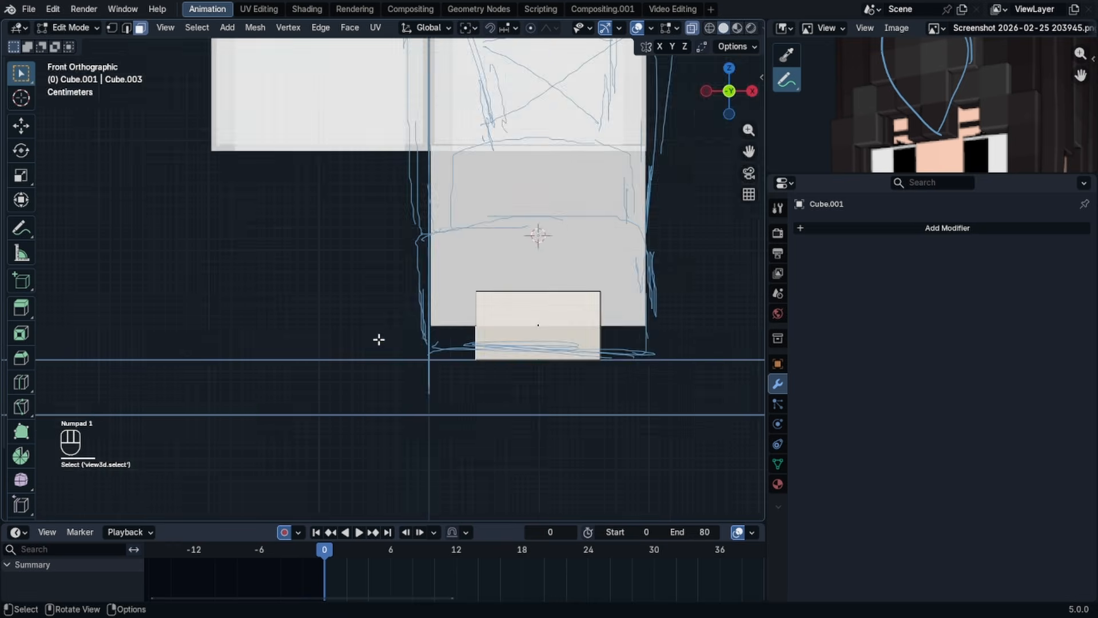
{"action": "key", "text": "KP_3"}
{"action": "scroll", "coordinate": [503, 324], "scroll_direction": "up", "scroll_amount": 3}
{"action": "middle_click_drag", "start_coordinate": [522, 321], "coordinate": [476, 292], "text": "shift"}
{"action": "key", "text": "g"}
{"action": "key", "text": "y"}
{"action": "left_click", "coordinate": [702, 299]}
{"action": "scroll", "coordinate": [658, 280], "scroll_direction": "down", "scroll_amount": 3}
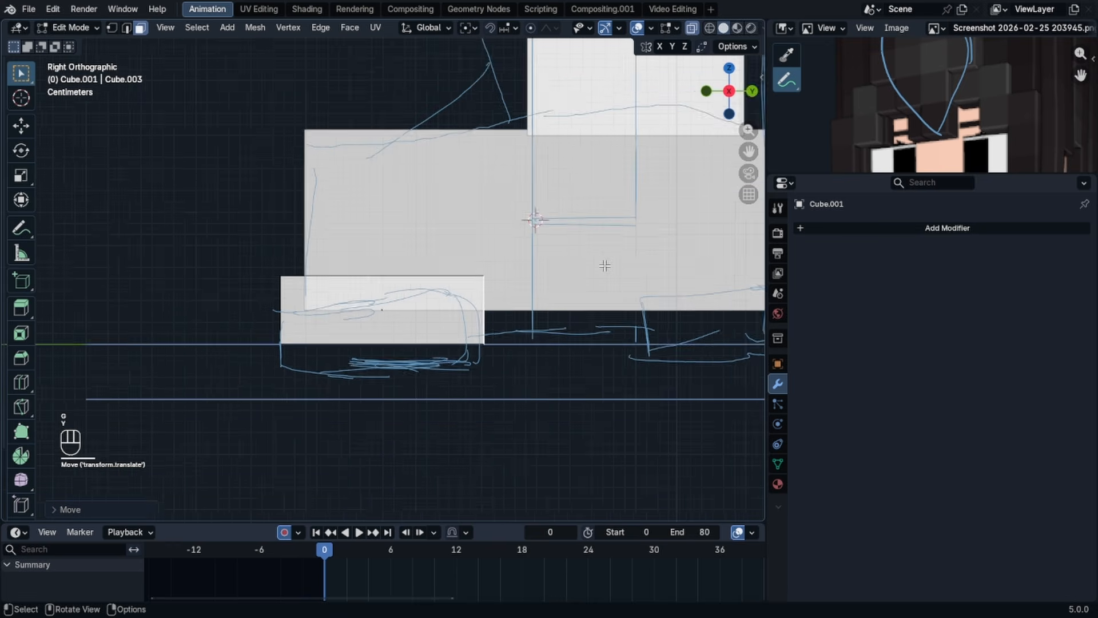
{"action": "scroll", "coordinate": [600, 267], "scroll_direction": "up", "scroll_amount": 1}
{"action": "key", "text": "g"}
{"action": "key", "text": "y"}
{"action": "left_click", "coordinate": [541, 285]}
- Duplicate the toe sole block and move the copy along Y to the sketched heel
{"action": "key", "text": "a"}
{"action": "scroll", "coordinate": [441, 308], "scroll_direction": "down", "scroll_amount": 3}
{"action": "key", "text": "shift+d"}
{"action": "key", "text": "g"}
{"action": "key", "text": "y"}
{"action": "left_click", "coordinate": [687, 304]}
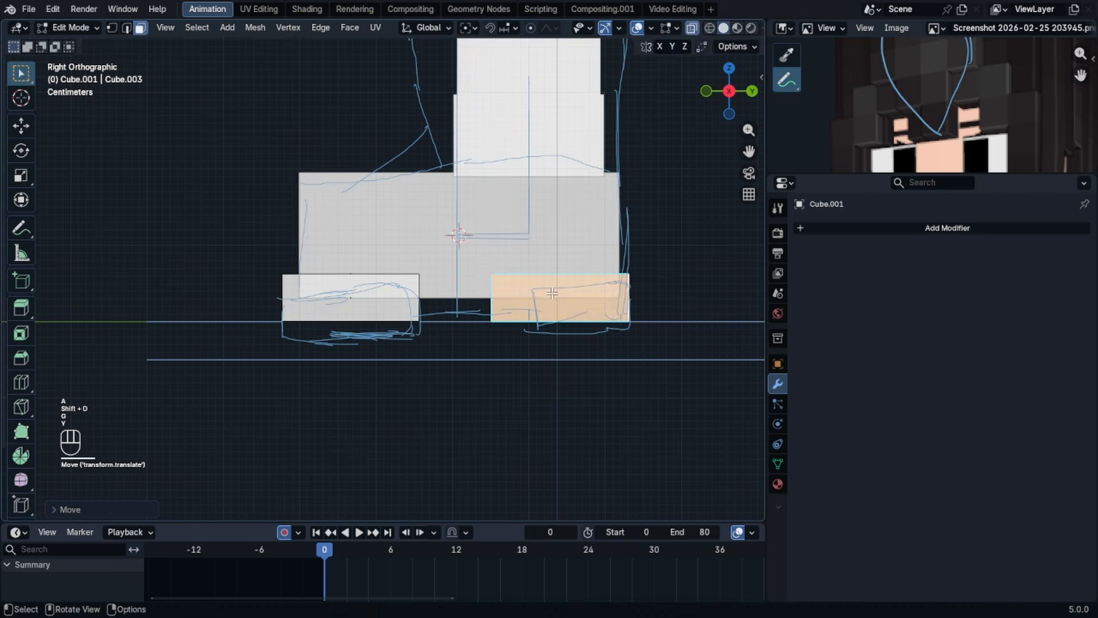
- Shorten the heel block by moving its front face back towards the heel, and return to Object Mode
{"action": "left_click", "coordinate": [513, 311]}
{"action": "key", "text": "g"}
{"action": "key", "text": "x"}
{"action": "left_click", "coordinate": [280, 369]}
{"action": "key", "text": "Tab"}
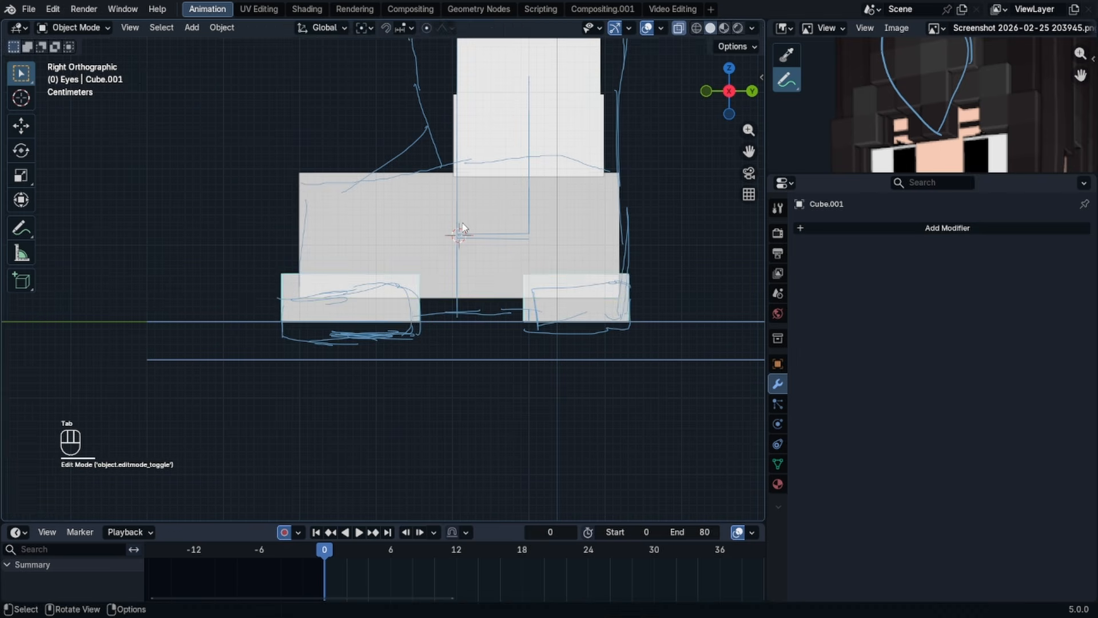
- Edit the shoe body and sole together, moving the body's front face and the toe block back along Y
{"action": "scroll", "coordinate": [384, 279], "scroll_direction": "down", "scroll_amount": 6}
{"action": "left_click", "coordinate": [384, 283]}
{"action": "scroll", "coordinate": [386, 275], "scroll_direction": "up", "scroll_amount": 3}
{"action": "left_click", "coordinate": [389, 266]}
{"action": "left_click", "coordinate": [378, 282], "text": "shift"}
{"action": "key", "text": "Tab"}
{"action": "left_click", "coordinate": [349, 199]}
{"action": "key", "text": "b"}
{"action": "left_click_drag", "start_coordinate": [350, 206], "coordinate": [422, 316]}
{"action": "key", "text": "b"}
{"action": "key", "text": "b"}
{"action": "key", "text": "g"}
{"action": "key", "text": "y"}
{"action": "left_click", "coordinate": [451, 299]}
- Adjust the height of the shoe body's top face along Z and turn off X-ray display in Object Mode
{"action": "left_click", "coordinate": [395, 207]}
{"action": "left_click_drag", "start_coordinate": [394, 206], "coordinate": [537, 228]}
{"action": "key", "text": "g"}
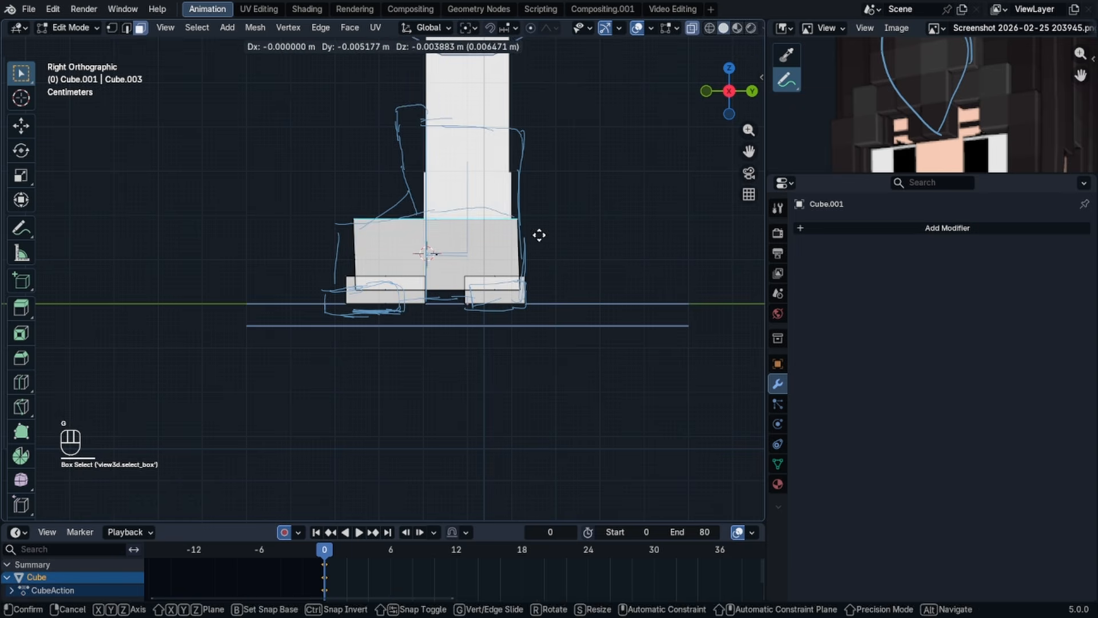
{"action": "key", "text": "z"}
{"action": "left_click", "coordinate": [536, 292]}
{"action": "key", "text": "Tab"}
{"action": "middle_click_drag", "start_coordinate": [536, 292], "coordinate": [600, 286]}
{"action": "left_click", "coordinate": [677, 27]}
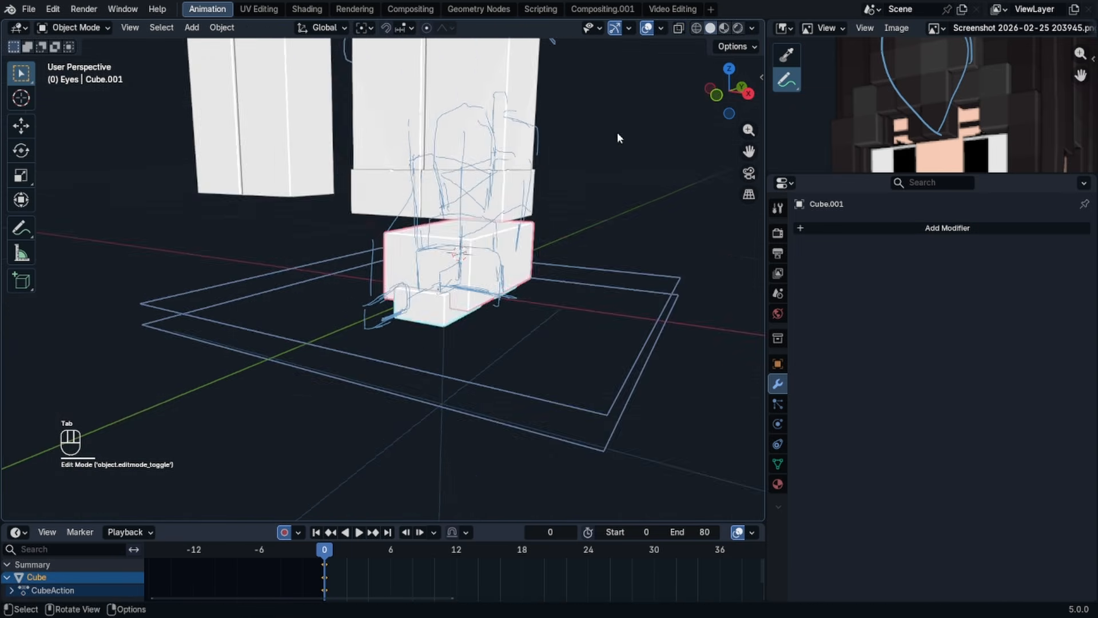
- Scale the sole blocks along X to slightly wider than the shoe body
{"action": "left_click", "coordinate": [403, 309]}
{"action": "middle_click_drag", "start_coordinate": [404, 309], "coordinate": [412, 258]}
{"action": "key", "text": "Tab"}
{"action": "key", "text": "a"}
{"action": "middle_click_drag", "start_coordinate": [460, 287], "coordinate": [485, 308]}
{"action": "key", "text": "s"}
{"action": "key", "text": "x"}
{"action": "right_click", "coordinate": [695, 334]}
{"action": "middle_click_drag", "start_coordinate": [695, 335], "coordinate": [713, 357]}
{"action": "key", "text": "s"}
{"action": "key", "text": "x"}
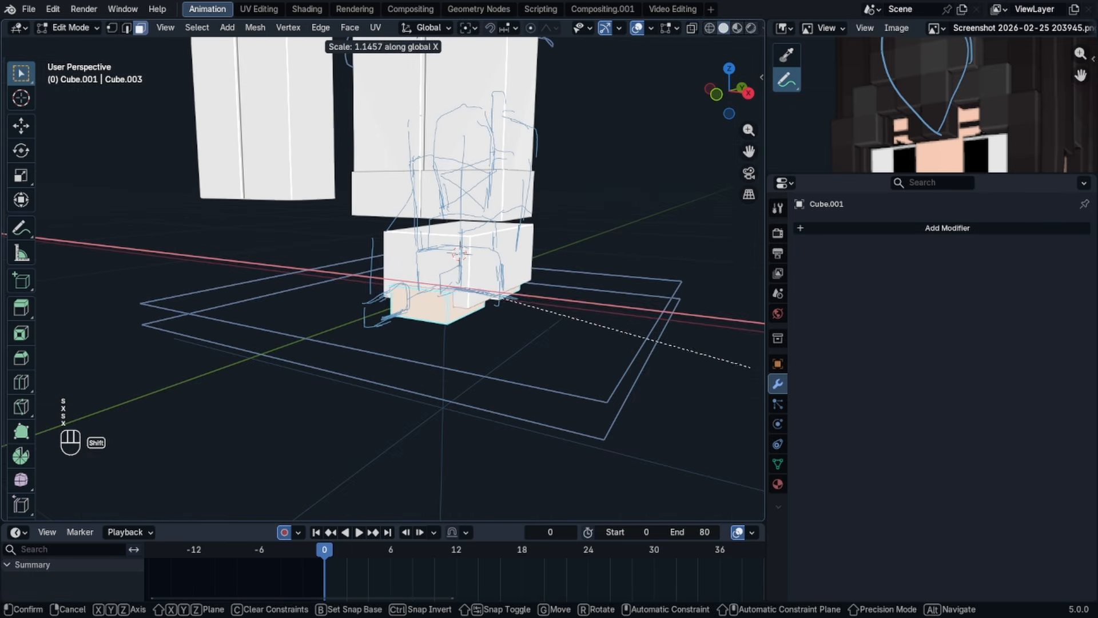
{"action": "left_click", "coordinate": [737, 474]}
- Move the toe sole block's front face back along Y, closer to the shoe body
{"action": "middle_click_drag", "start_coordinate": [383, 420], "coordinate": [289, 452]}
{"action": "left_click", "coordinate": [373, 351]}
{"action": "key", "text": "g"}
{"action": "key", "text": "y"}
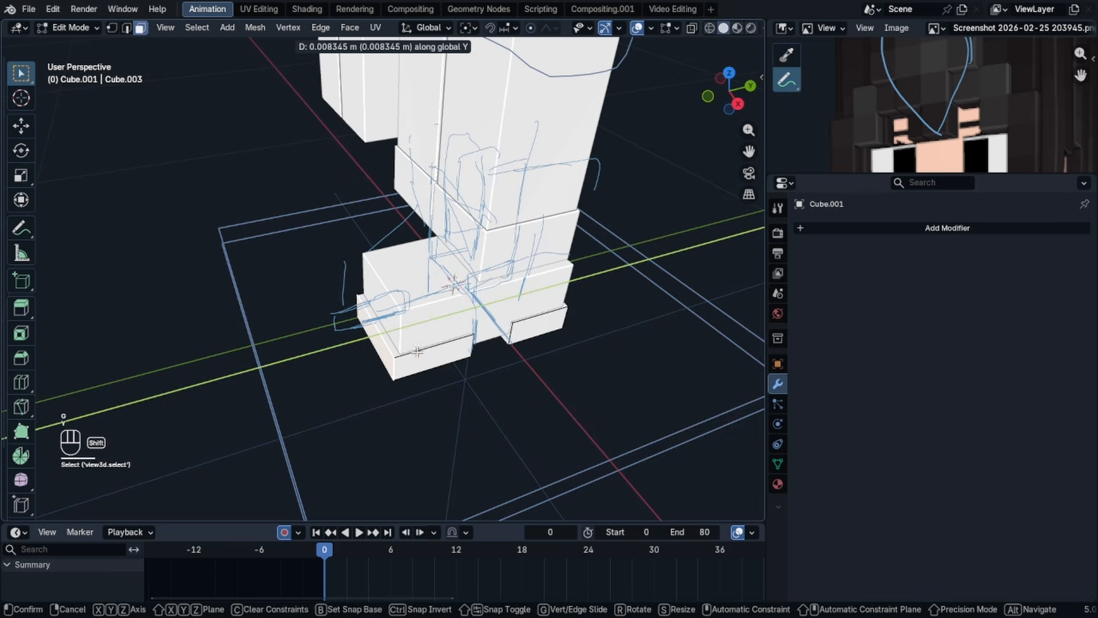
{"action": "left_click", "coordinate": [419, 350]}
{"action": "key", "text": "g"}
{"action": "key", "text": "y"}
{"action": "middle_click_drag", "start_coordinate": [419, 351], "coordinate": [380, 338]}
{"action": "left_click", "coordinate": [451, 312]}
- Duplicate the toe block's front face and scale the copy along X to about half its width
{"action": "scroll", "coordinate": [502, 299], "scroll_direction": "up", "scroll_amount": 4}
{"action": "key", "text": "shift+d"}
{"action": "key", "text": "s"}
{"action": "key", "text": "x"}
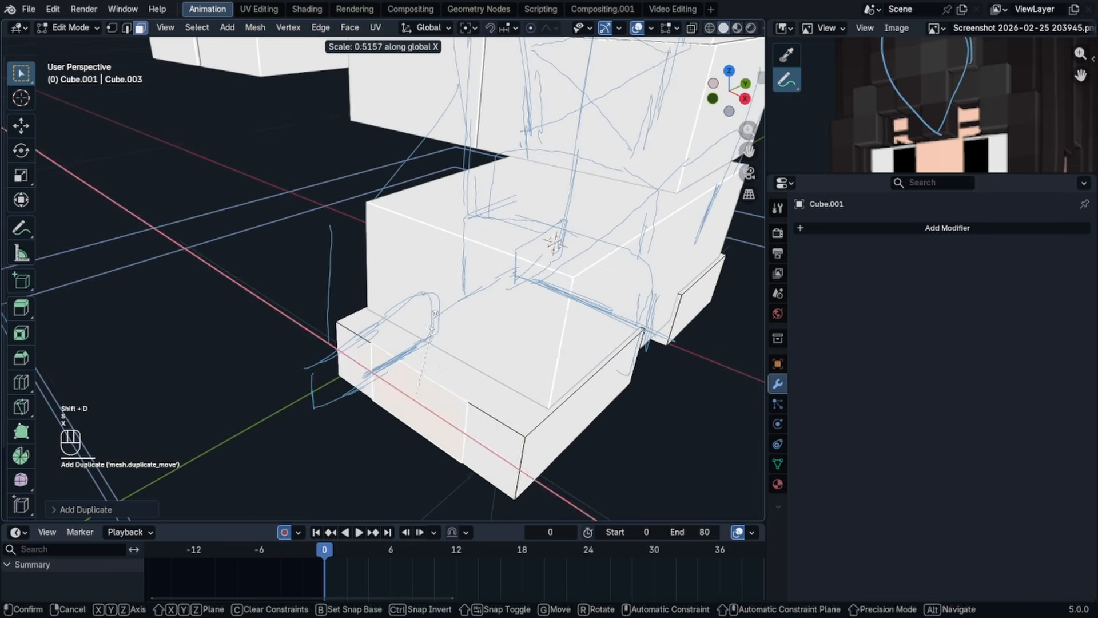
{"action": "left_click", "coordinate": [465, 346]}
- Raise the duplicated face above the toe block and move it back along Y against the shoe body's front
{"action": "key", "text": "g"}
{"action": "key", "text": "z"}
{"action": "right_click", "coordinate": [420, 283]}
{"action": "middle_click_drag", "start_coordinate": [304, 401], "coordinate": [331, 377]}
{"action": "left_click", "coordinate": [364, 384]}
{"action": "key", "text": "g"}
{"action": "key", "text": "y"}
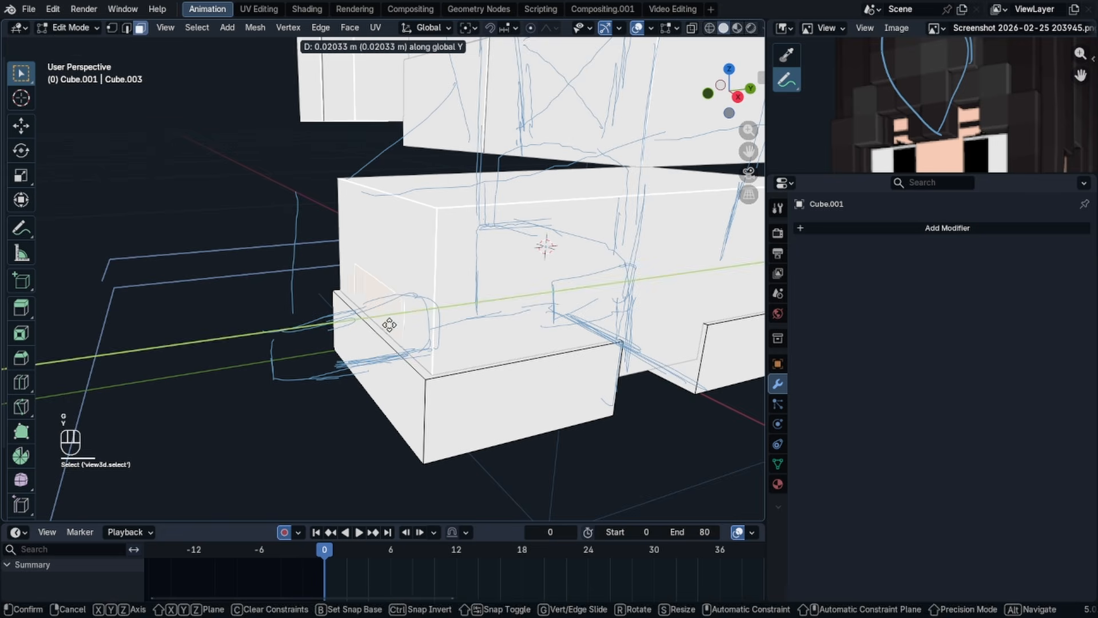
{"action": "left_click", "coordinate": [383, 295]}
- Raise the front panel's top edge along Z to just below the shoe body's top edge
{"action": "key", "text": "2"}
{"action": "left_click", "coordinate": [378, 282]}
{"action": "key", "text": "g"}
{"action": "key", "text": "z"}
{"action": "left_click", "coordinate": [393, 221]}
{"action": "key", "text": "g"}
{"action": "key", "text": "z"}
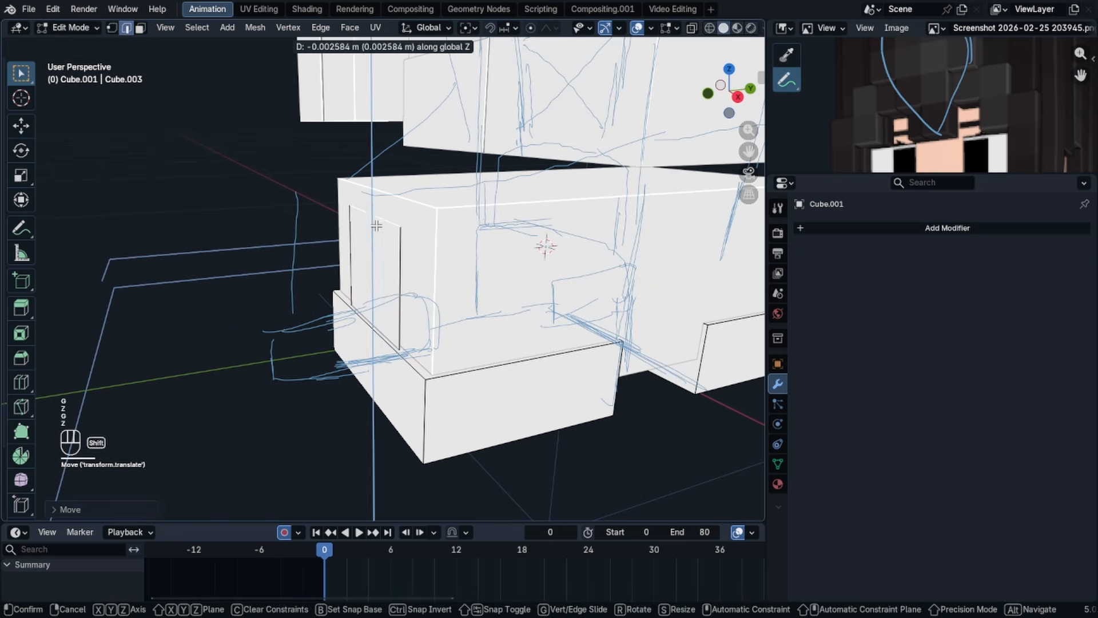
{"action": "left_click", "coordinate": [373, 229]}
- Extrude the front panel's face to give it thickness, and return to Object Mode
{"action": "key", "text": "3"}
{"action": "left_click", "coordinate": [372, 252]}
{"action": "key", "text": "e"}
{"action": "left_click", "coordinate": [404, 257]}
{"action": "key", "text": "Tab"}
{"action": "scroll", "coordinate": [406, 257], "scroll_direction": "down", "scroll_amount": 5}
{"action": "middle_click_drag", "start_coordinate": [412, 257], "coordinate": [639, 211]}
{"action": "left_click", "coordinate": [639, 211]}
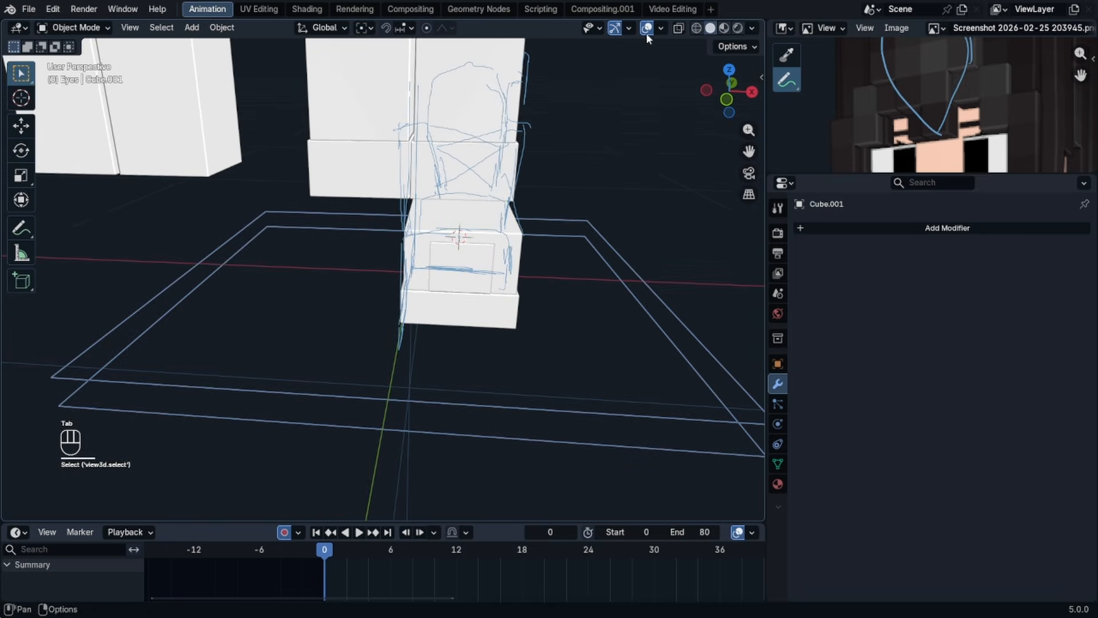
- Lower the shoe body's top face along Z by about 0.056 m, below the front panel's top edge
{"action": "key", "text": "KP_1"}
{"action": "scroll", "coordinate": [477, 228], "scroll_direction": "up", "scroll_amount": 4}
{"action": "middle_click_drag", "start_coordinate": [477, 232], "coordinate": [385, 257], "text": "shift"}
{"action": "left_click", "coordinate": [334, 230]}
{"action": "key", "text": "Tab"}
{"action": "key", "text": "KP_1"}
{"action": "key", "text": "g"}
{"action": "key", "text": "z"}
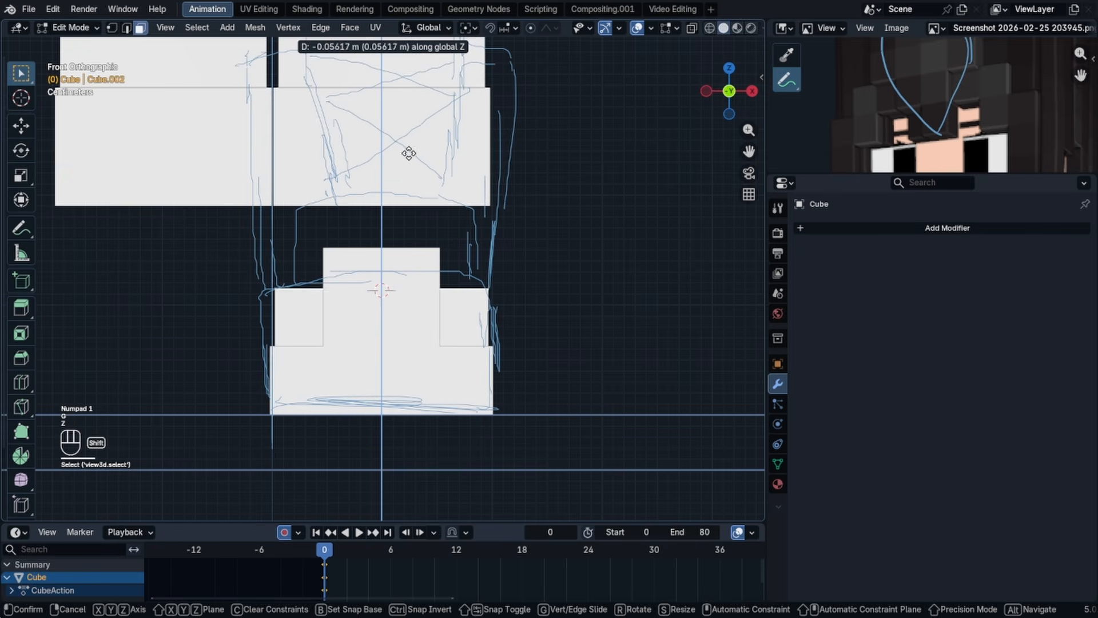
{"action": "left_click", "coordinate": [463, 213]}
- Deepen the front panel along Y so it reaches back over the front of the shoe body's top
{"action": "middle_click_drag", "start_coordinate": [463, 214], "coordinate": [351, 189]}
{"action": "key", "text": "KP_3"}
{"action": "middle_click_drag", "start_coordinate": [412, 238], "coordinate": [469, 252]}
{"action": "key", "text": "Tab"}
{"action": "left_click", "coordinate": [400, 286]}
{"action": "key", "text": "Tab"}
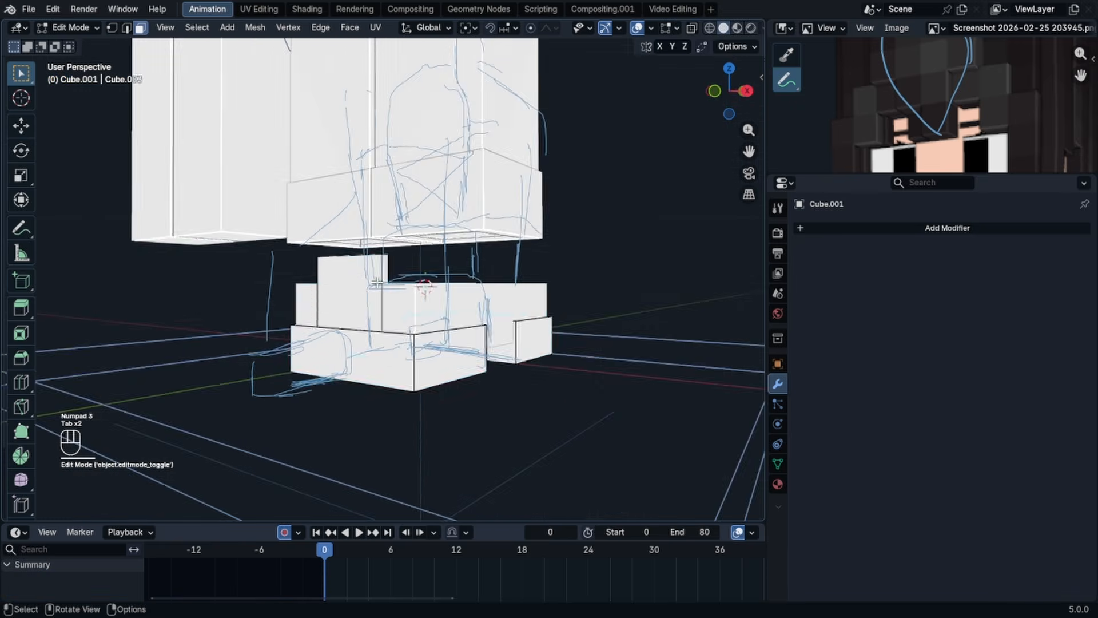
{"action": "left_click", "coordinate": [341, 274]}
{"action": "middle_click_drag", "start_coordinate": [401, 286], "coordinate": [315, 255]}
{"action": "left_click", "coordinate": [303, 271]}
{"action": "key", "text": "g"}
{"action": "key", "text": "y"}
{"action": "left_click", "coordinate": [375, 290]}
- Lower the front panel's top face along Z to just above the shoe body's top
{"action": "middle_click_drag", "start_coordinate": [375, 290], "coordinate": [320, 288]}
{"action": "left_click", "coordinate": [368, 271]}
{"action": "key", "text": "g"}
{"action": "key", "text": "z"}
{"action": "left_click", "coordinate": [370, 288]}
- Duplicate the shoe body's top face and raise the copy slightly above the body along Z
{"action": "key", "text": "Tab"}
{"action": "left_click", "coordinate": [537, 280]}
{"action": "key", "text": "Tab"}
{"action": "key", "text": "g"}
{"action": "key", "text": "z"}
{"action": "left_click", "coordinate": [541, 234]}
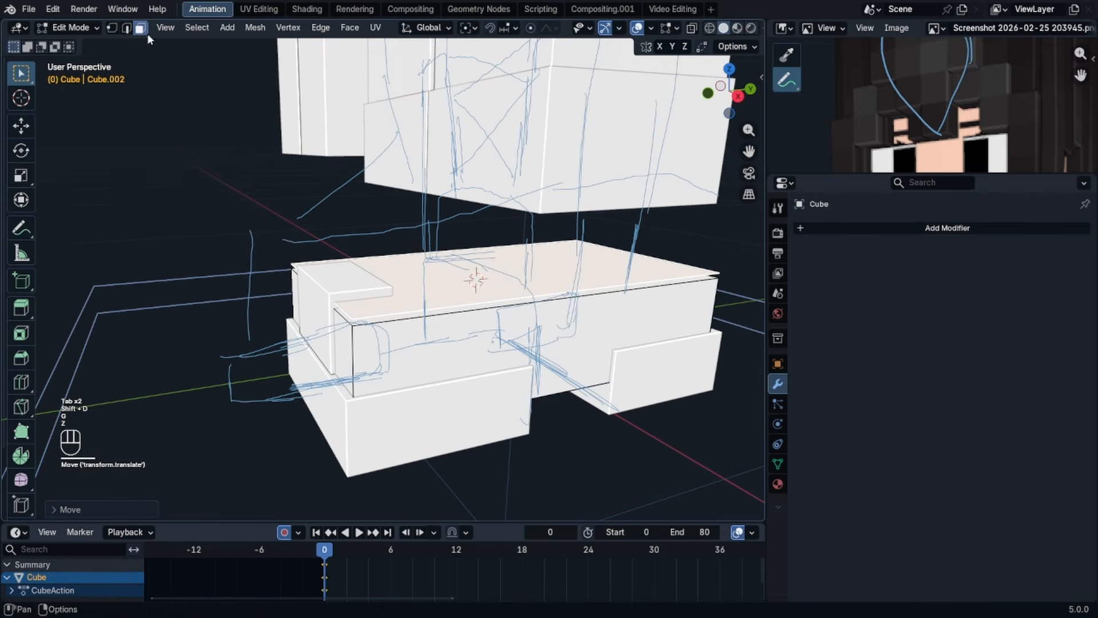
- Move the duplicated face's front edge back along Y so the face covers only the rear part of the shoe
{"action": "left_click", "coordinate": [127, 29]}
{"action": "left_click", "coordinate": [326, 291]}
{"action": "key", "text": "g"}
{"action": "key", "text": "y"}
{"action": "left_click", "coordinate": [512, 229]}
{"action": "key", "text": "KP_3"}
{"action": "key", "text": "g"}
{"action": "key", "text": "y"}
{"action": "left_click", "coordinate": [451, 256]}
{"action": "key", "text": "g"}
{"action": "key", "text": "y"}
{"action": "middle_click_drag", "start_coordinate": [451, 257], "coordinate": [503, 274]}
{"action": "left_click", "coordinate": [454, 284]}
- Extrude the shortened duplicate face upward to form the ankle block around the lower leg
{"action": "key", "text": "KP_3"}
{"action": "key", "text": "l"}
{"action": "key", "text": "KP_3"}
{"action": "key", "text": "e"}
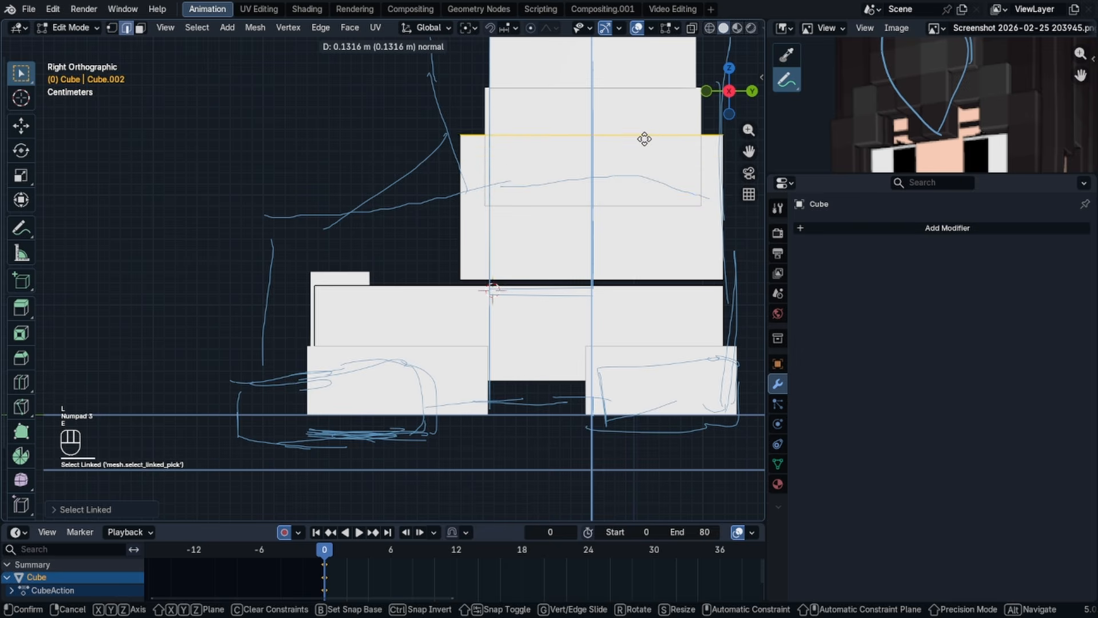
{"action": "left_click", "coordinate": [644, 155]}
- Lower the ankle block's bottom face along Z until it meets the shoe body's top
{"action": "middle_click_drag", "start_coordinate": [644, 154], "coordinate": [606, 249]}
{"action": "key", "text": "3"}
{"action": "left_click", "coordinate": [569, 255]}
{"action": "key", "text": "g"}
{"action": "key", "text": "z"}
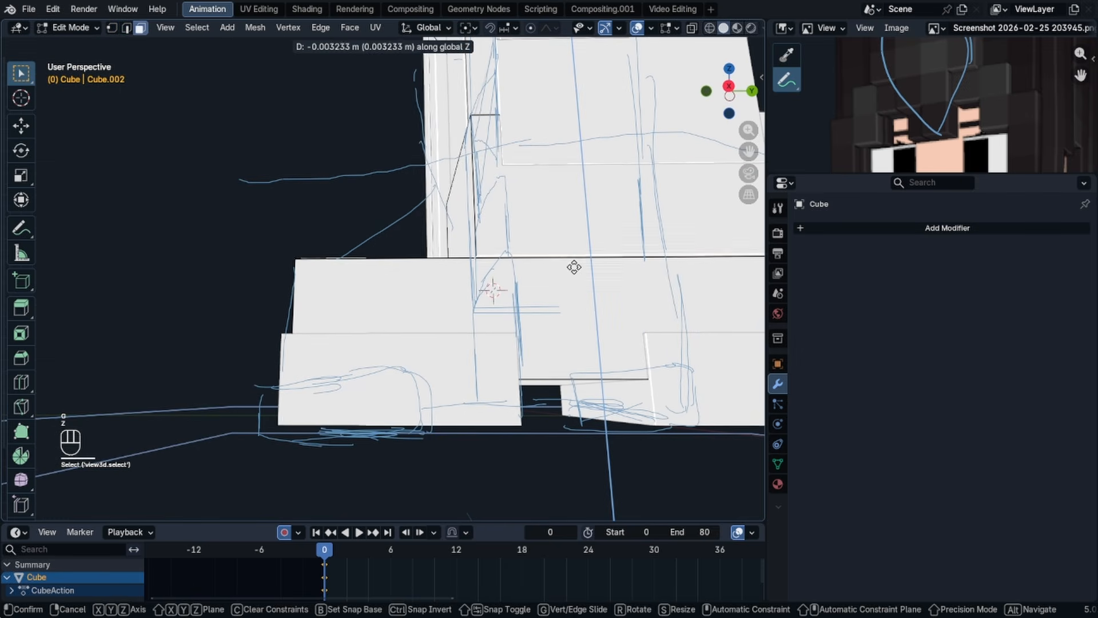
{"action": "left_click", "coordinate": [570, 266]}
- Scale the whole ankle block slightly along X and along Z to fit the shoe body
{"action": "middle_click_drag", "start_coordinate": [571, 267], "coordinate": [552, 280]}
{"action": "key", "text": "l"}
{"action": "key", "text": "s"}
{"action": "key", "text": "x"}
{"action": "left_click", "coordinate": [565, 280]}
{"action": "key", "text": "s"}
{"action": "key", "text": "z"}
{"action": "left_click", "coordinate": [600, 292]}
{"action": "key", "text": "Tab"}
- Duplicate the shoe body's top face and rotate the copy 45° about the X axis
{"action": "key", "text": "Tab"}
{"action": "left_click", "coordinate": [413, 298]}
{"action": "middle_click_drag", "start_coordinate": [413, 298], "coordinate": [414, 309]}
{"action": "key", "text": "shift+d"}
{"action": "key", "text": "r"}
{"action": "key", "text": "x"}
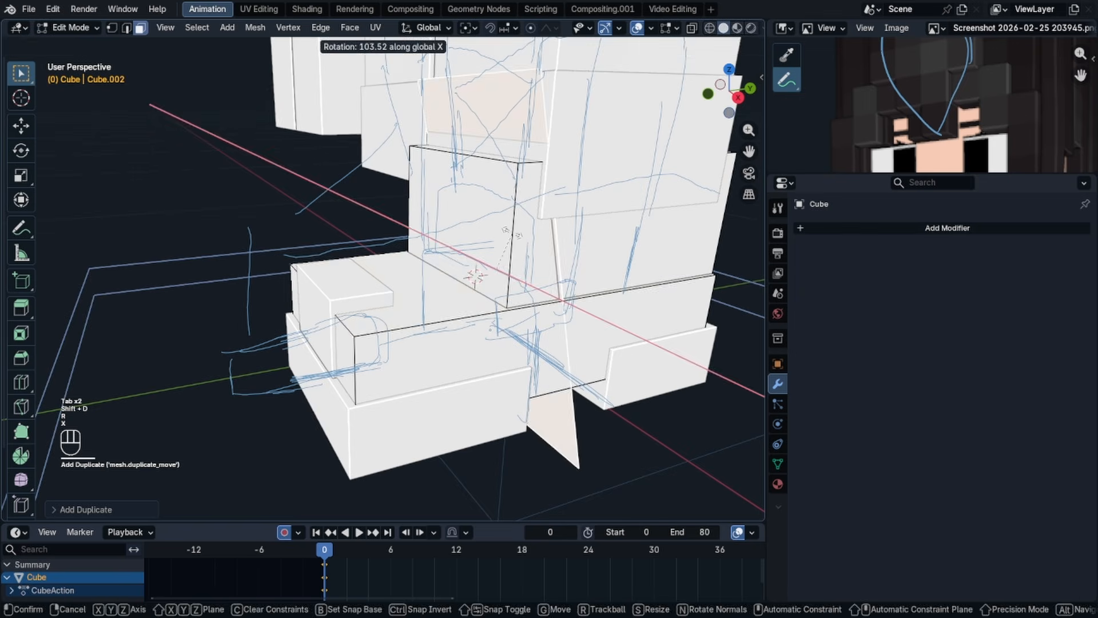
{"action": "right_click", "coordinate": [626, 232]}
{"action": "key", "text": "r"}
{"action": "key", "text": "x"}
{"action": "right_click", "coordinate": [601, 219]}
{"action": "key", "text": "r"}
{"action": "key", "text": "x"}
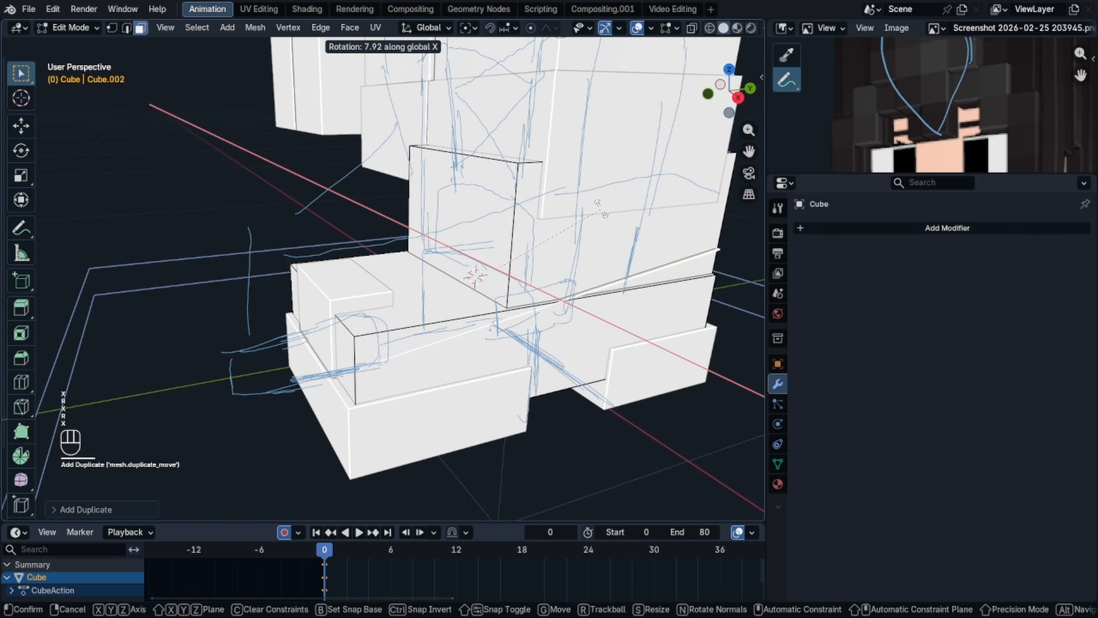
{"action": "left_click", "coordinate": [597, 207]}
- Move the tilted face forward along Y so it slopes from the ankle block down toward the toe
{"action": "key", "text": "g"}
{"action": "key", "text": "y"}
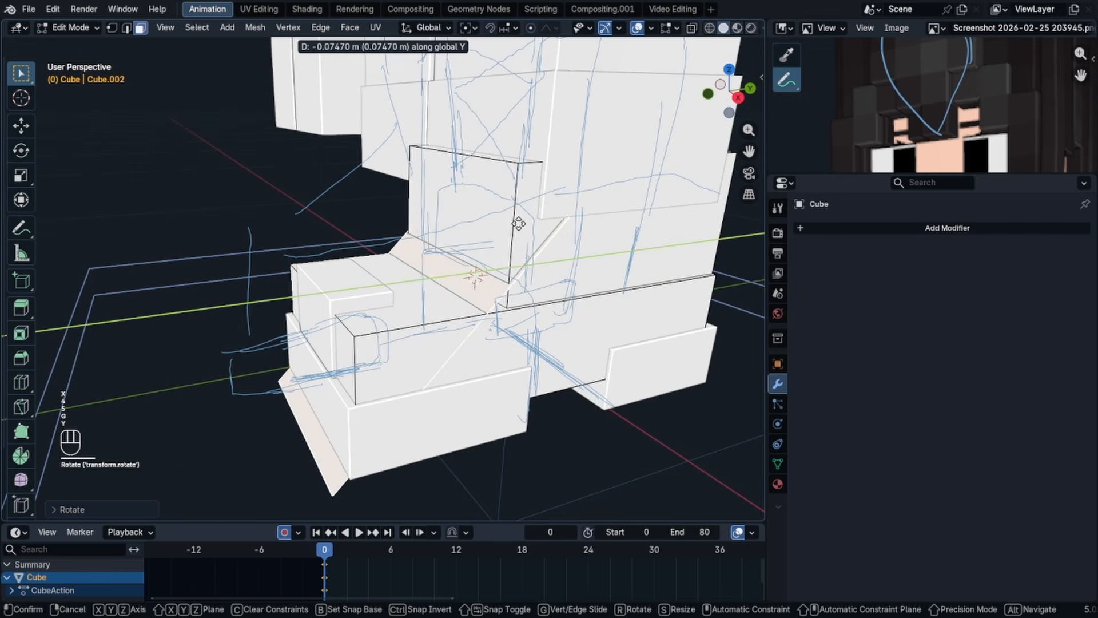
{"action": "left_click", "coordinate": [501, 230]}
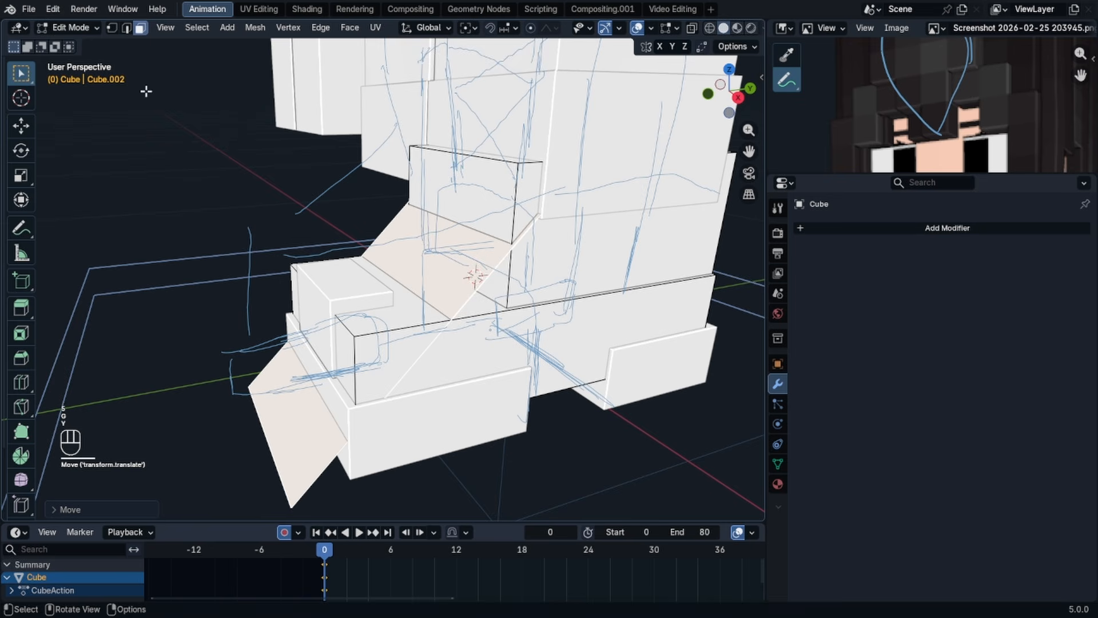
- Edge-slide the tilted face's lower edge up the slope to the shoe body's top
{"action": "left_click", "coordinate": [126, 28]}
{"action": "left_click", "coordinate": [255, 419]}
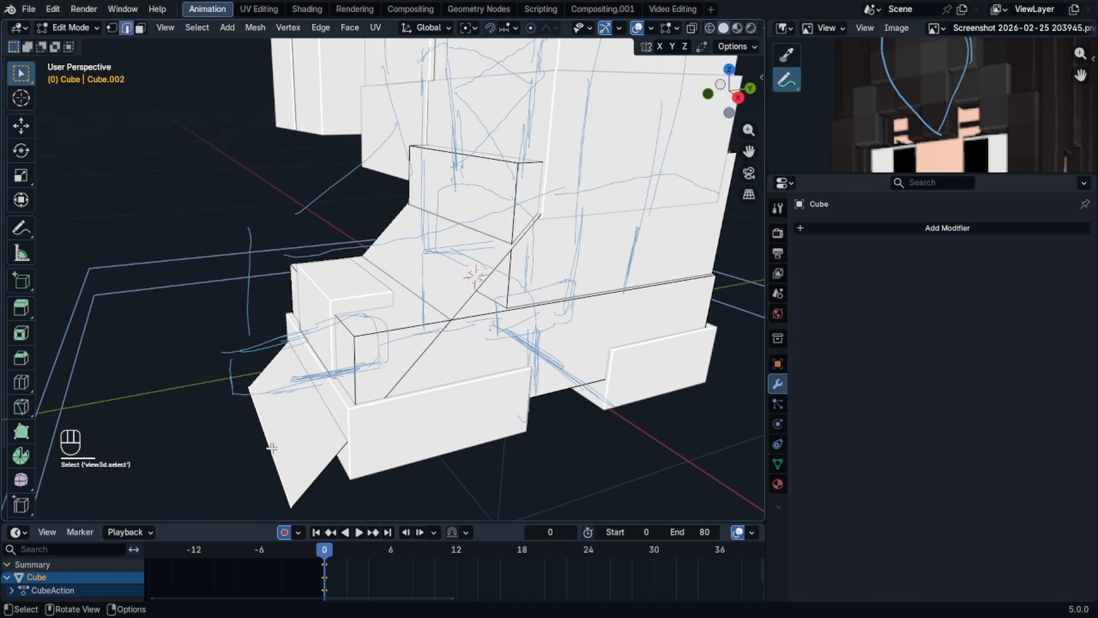
{"action": "key", "text": "g"}
{"action": "key", "text": "g"}
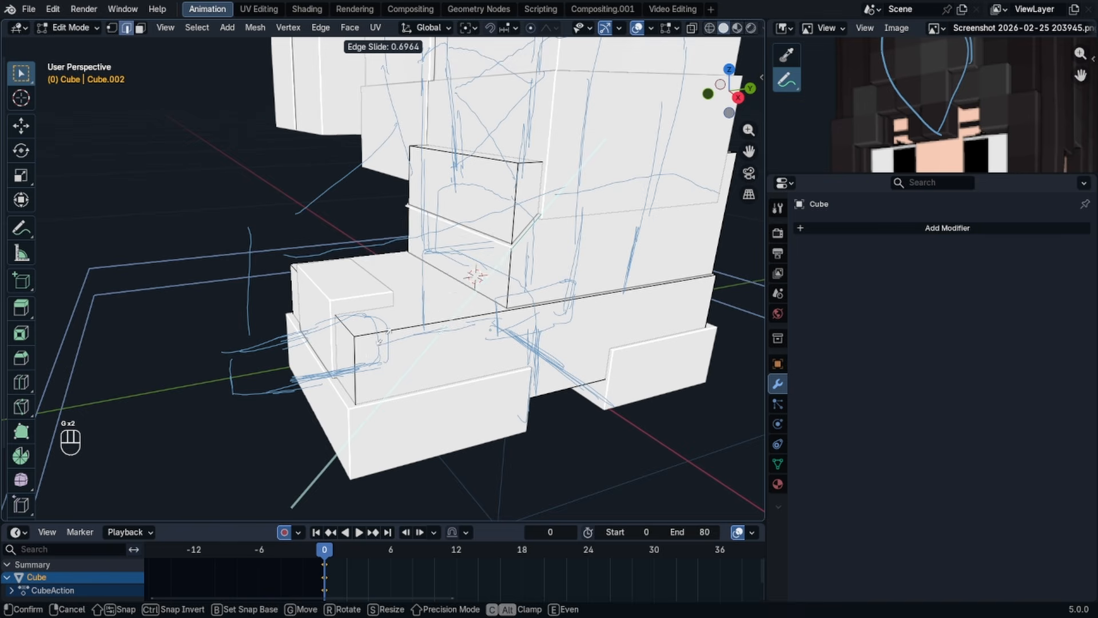
{"action": "left_click", "coordinate": [363, 385]}
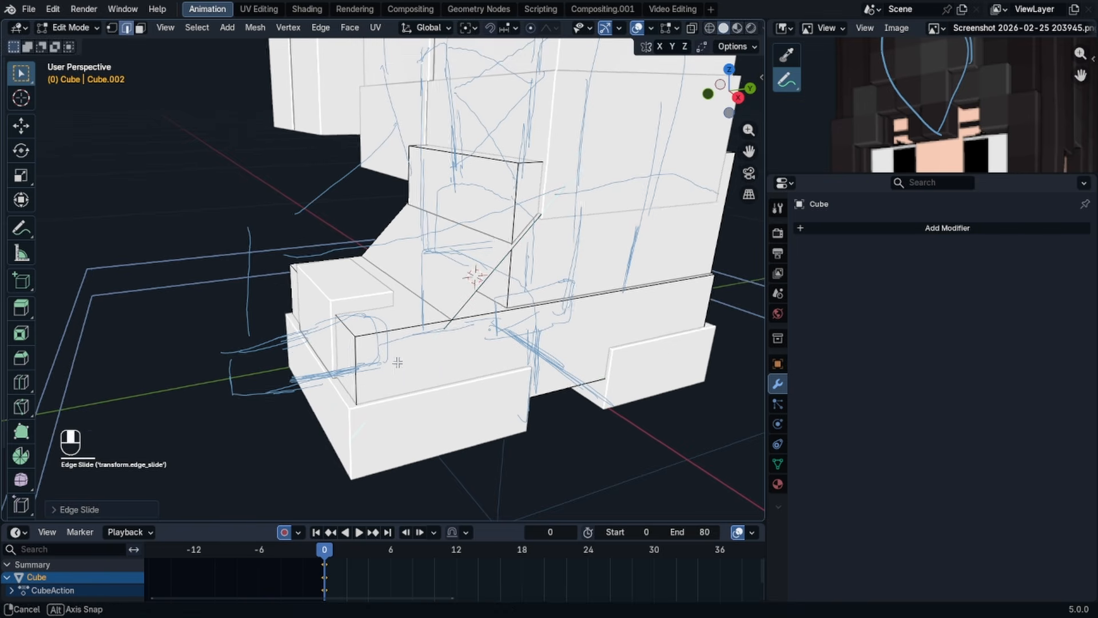
- Narrow the sloped tongue face along X, extrude it to give it thickness, and return to Object Mode
{"action": "middle_click_drag", "start_coordinate": [363, 385], "coordinate": [318, 243]}
{"action": "key", "text": "l"}
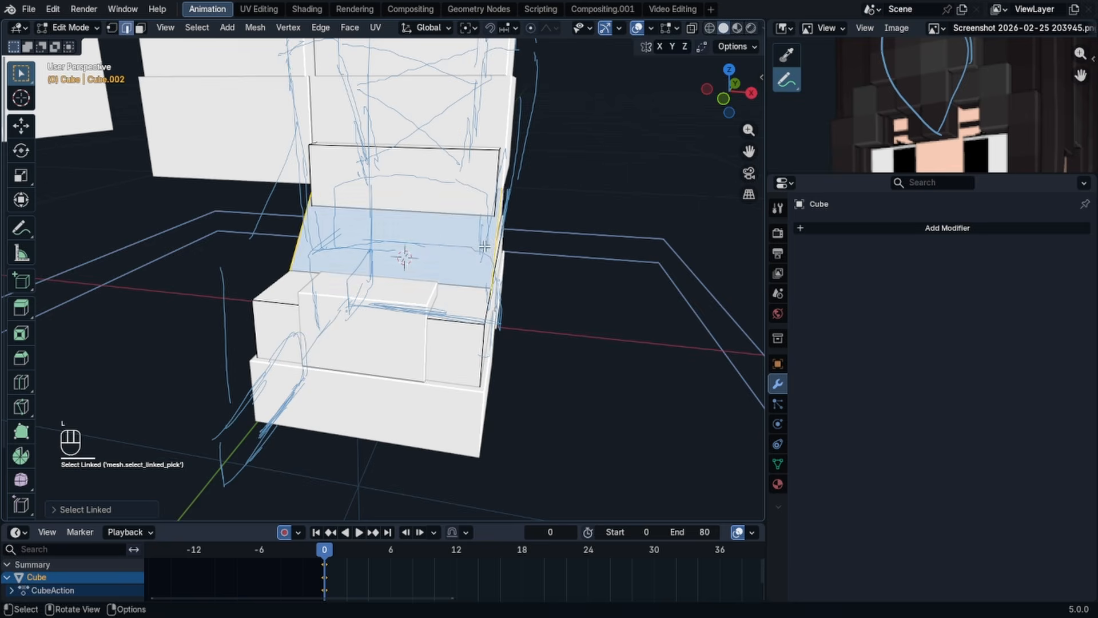
{"action": "key", "text": "s"}
{"action": "key", "text": "x"}
{"action": "middle_click_drag", "start_coordinate": [484, 246], "coordinate": [423, 258]}
{"action": "left_click", "coordinate": [466, 246]}
{"action": "key", "text": "e"}
{"action": "left_click", "coordinate": [429, 288]}
{"action": "key", "text": "Tab"}
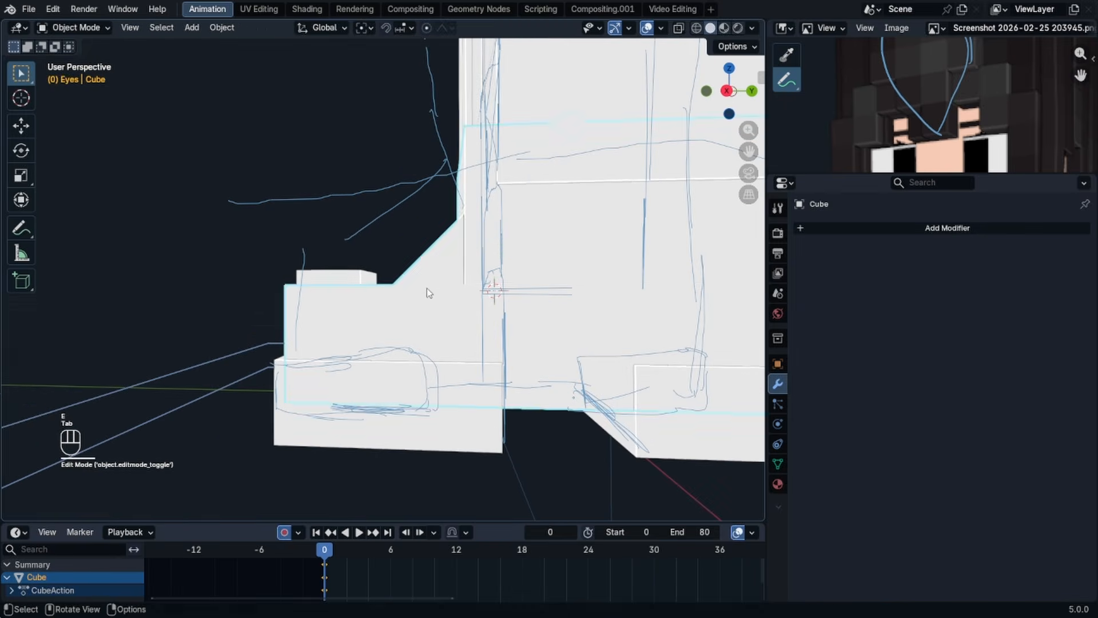
- Examine the shoe from a wider view with the viewport overlays hidden, and restore the overlays
{"action": "scroll", "coordinate": [427, 288], "scroll_direction": "down", "scroll_amount": 2}
{"action": "left_click", "coordinate": [356, 209]}
{"action": "mouse_move", "coordinate": [356, 209]}
{"action": "middle_mouse_down"}
{"action": "mouse_move", "coordinate": [395, 230]}
{"action": "mouse_move", "coordinate": [421, 226]}
{"action": "mouse_move", "coordinate": [344, 195]}
{"action": "mouse_move", "coordinate": [339, 213]}
{"action": "mouse_move", "coordinate": [350, 225]}
{"action": "middle_mouse_up"}
{"action": "scroll", "coordinate": [421, 226], "scroll_direction": "down", "scroll_amount": 4}
{"action": "left_click", "coordinate": [647, 28]}
{"action": "mouse_move", "coordinate": [599, 61]}
{"action": "middle_mouse_down"}
{"action": "mouse_move", "coordinate": [610, 103]}
{"action": "mouse_move", "coordinate": [642, 101]}
{"action": "mouse_move", "coordinate": [643, 49]}
{"action": "middle_mouse_up"}
{"action": "left_click", "coordinate": [647, 28]}
{"action": "scroll", "coordinate": [395, 301], "scroll_direction": "up", "scroll_amount": 2}
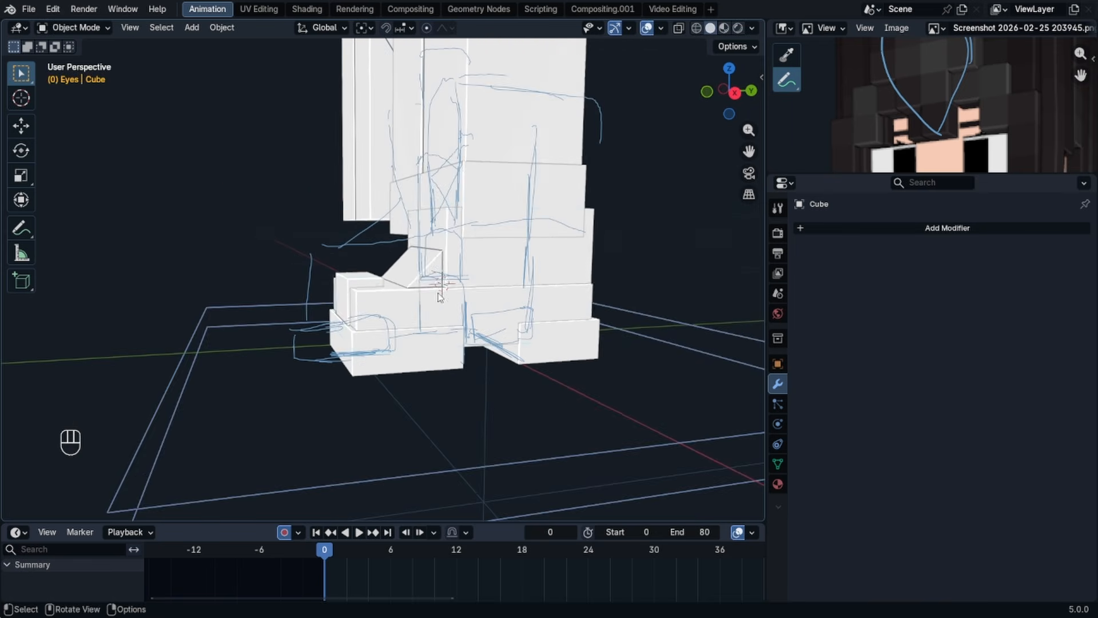
- Fine-tune the front panel's height along Z so it sits almost level with the shoe body's top
{"action": "left_click", "coordinate": [396, 301]}
{"action": "key", "text": "Tab"}
{"action": "scroll", "coordinate": [395, 301], "scroll_direction": "up", "scroll_amount": 3}
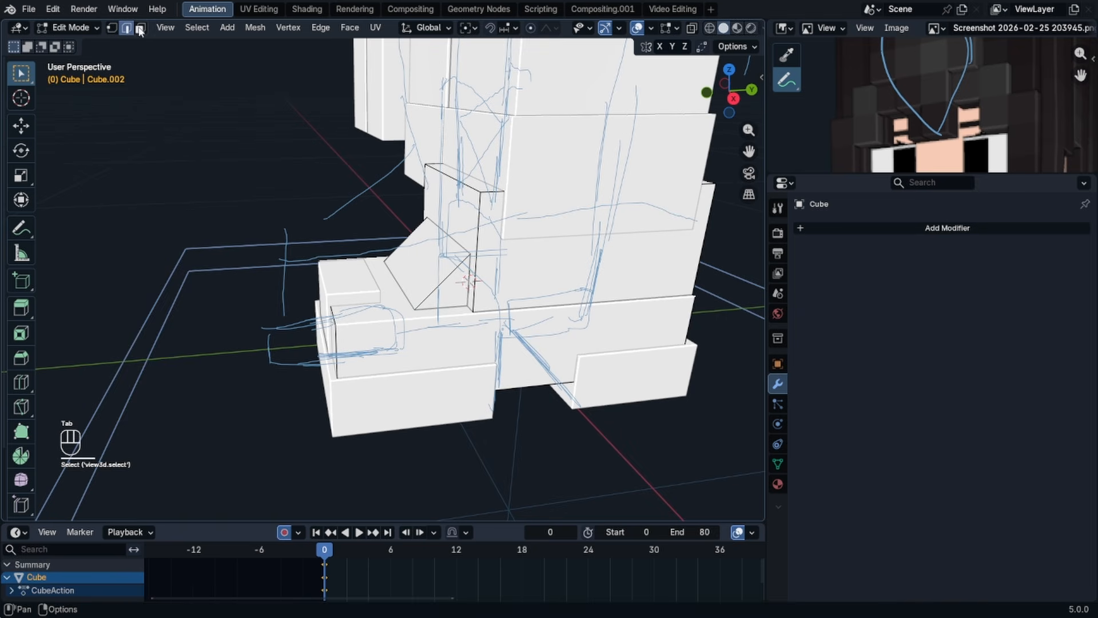
{"action": "left_click", "coordinate": [416, 276]}
{"action": "left_click", "coordinate": [368, 281], "text": "shift"}
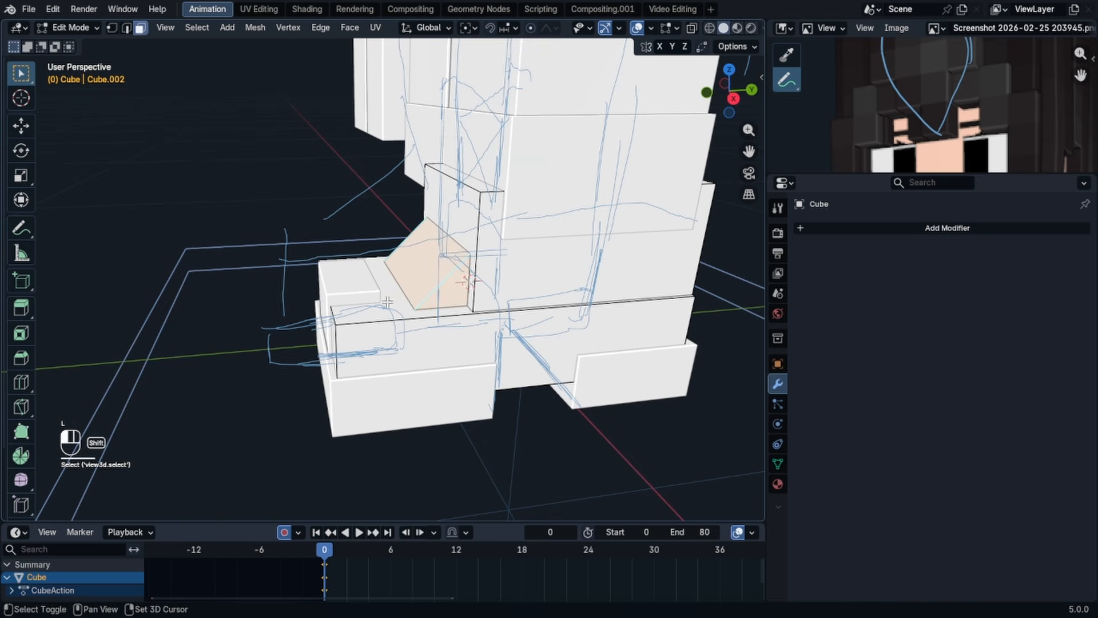
{"action": "key", "text": "Tab"}
{"action": "key", "text": "Tab"}
{"action": "key", "text": "g"}
{"action": "key", "text": "z"}
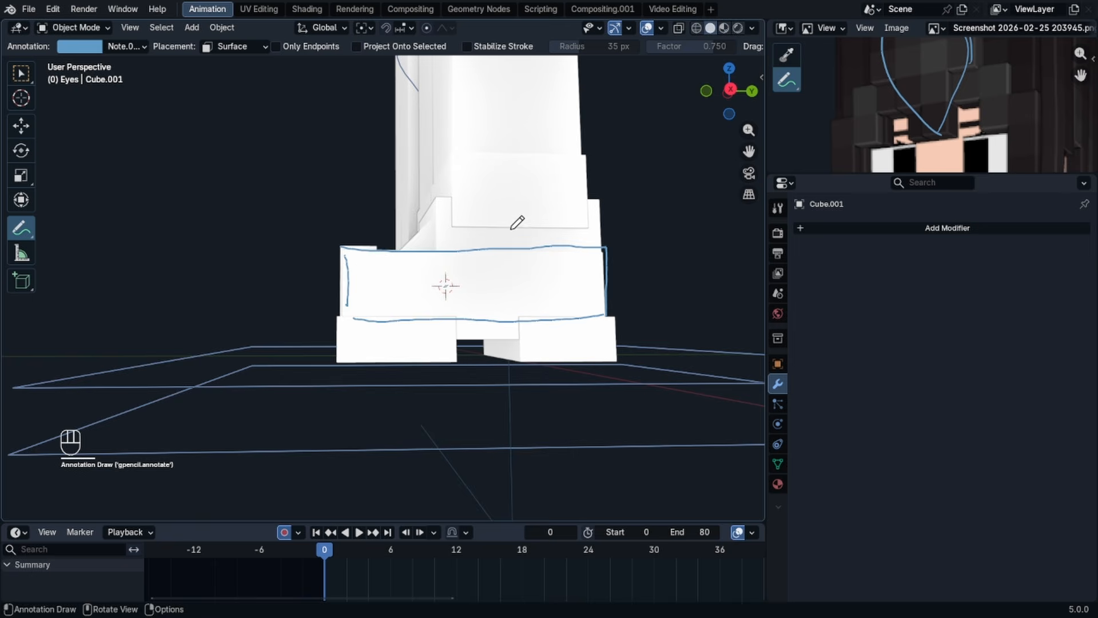
- Annotate the shoe's side with a dividing line, a raised heel section outline and an upward arrow
{"action": "mouse_move", "coordinate": [517, 222]}
{"action": "middle_mouse_down"}
{"action": "mouse_move", "coordinate": [544, 279]}
{"action": "mouse_move", "coordinate": [537, 321]}
{"action": "mouse_move", "coordinate": [503, 318]}
{"action": "middle_mouse_up"}
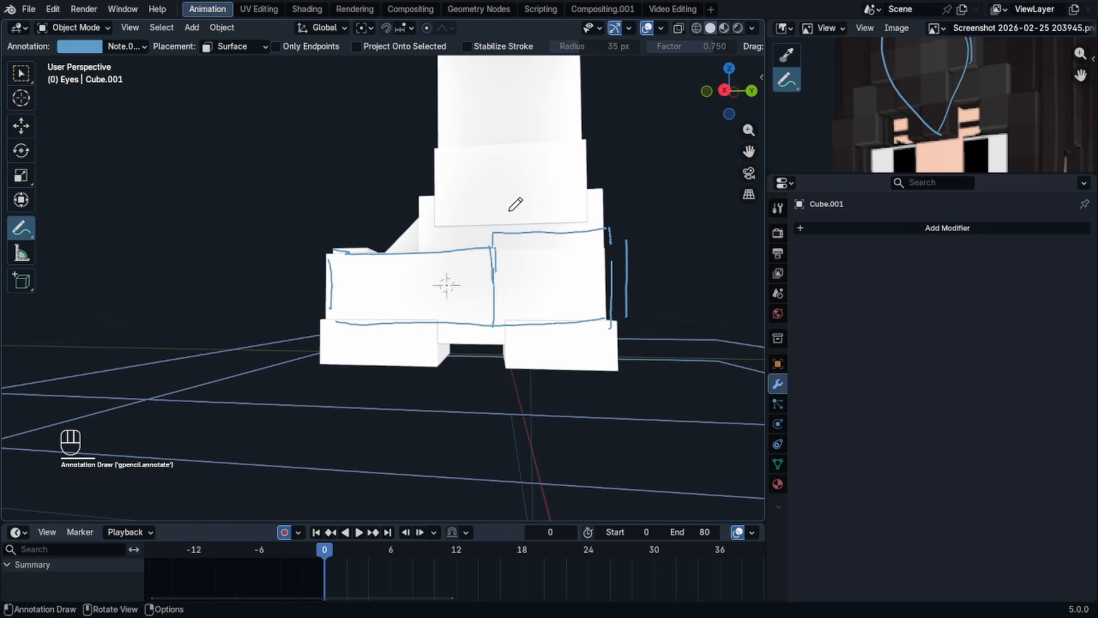
{"action": "mouse_move", "coordinate": [521, 68]}
{"action": "middle_mouse_down"}
{"action": "mouse_move", "coordinate": [431, 213]}
{"action": "mouse_move", "coordinate": [432, 259]}
{"action": "middle_mouse_up"}
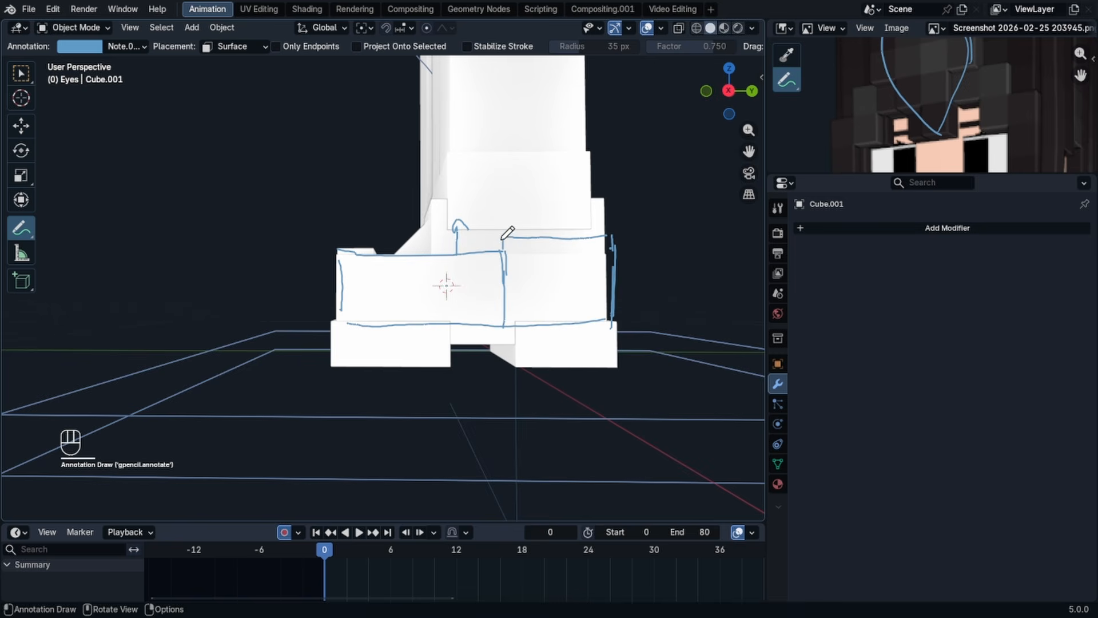
{"action": "left_click", "coordinate": [23, 77]}
- Adjust the shoe body's top slightly along Z and leave Edit Mode
{"action": "left_click", "coordinate": [422, 299]}
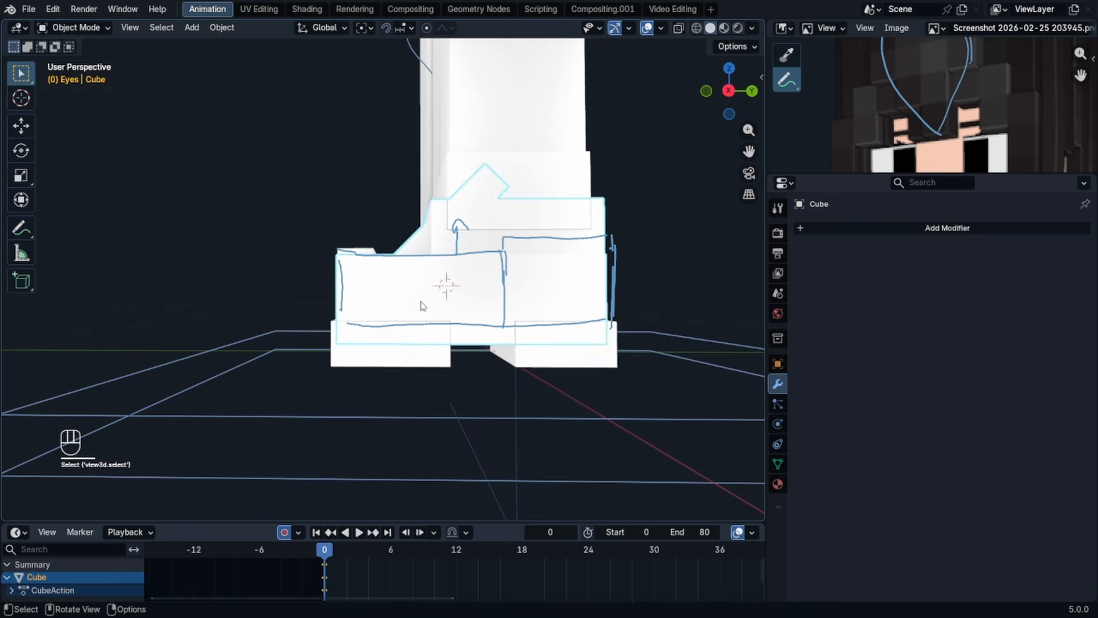
{"action": "middle_click_drag", "start_coordinate": [421, 299], "coordinate": [437, 312]}
{"action": "key", "text": "Tab"}
{"action": "mouse_move", "coordinate": [409, 268]}
{"action": "middle_mouse_down"}
{"action": "mouse_move", "coordinate": [387, 255]}
{"action": "mouse_move", "coordinate": [406, 255]}
{"action": "middle_mouse_up"}
{"action": "key", "text": "g"}
{"action": "key", "text": "z"}
{"action": "left_click", "coordinate": [387, 256]}
{"action": "left_click", "coordinate": [383, 257]}
{"action": "key", "text": "Tab"}
- Move the toe sole block and front panel together backward along Y to shorten the shoe
{"action": "middle_click_drag", "start_coordinate": [407, 255], "coordinate": [374, 348]}
{"action": "key", "text": "Tab"}
{"action": "key", "text": "l"}
{"action": "key", "text": "l"}
{"action": "middle_click_drag", "start_coordinate": [346, 286], "coordinate": [326, 295]}
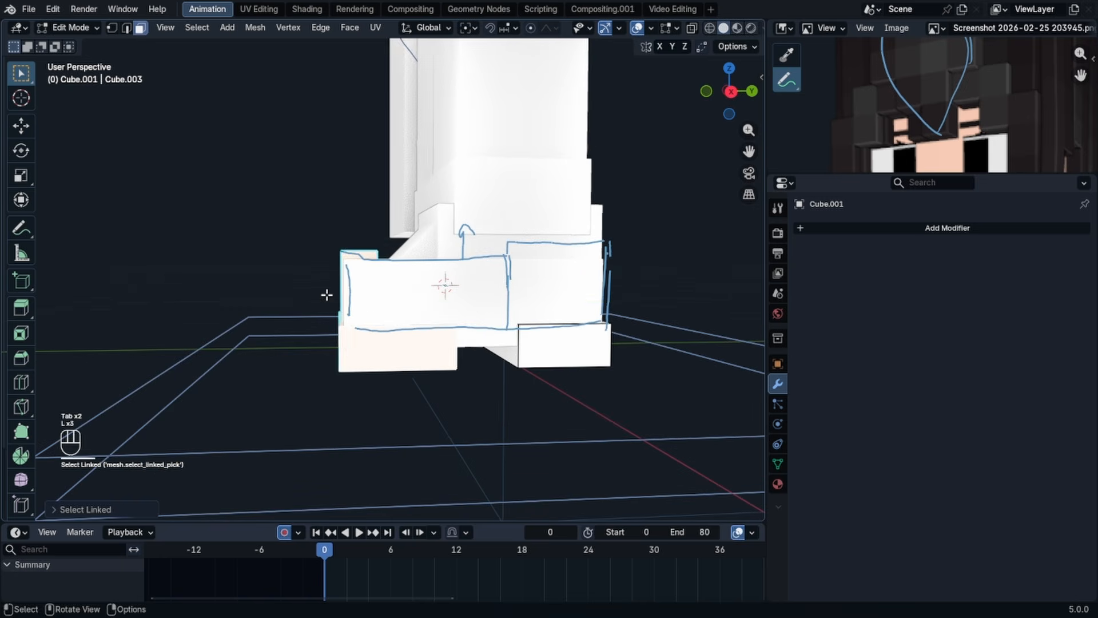
{"action": "key", "text": "g"}
{"action": "key", "text": "y"}
{"action": "left_click", "coordinate": [410, 305]}
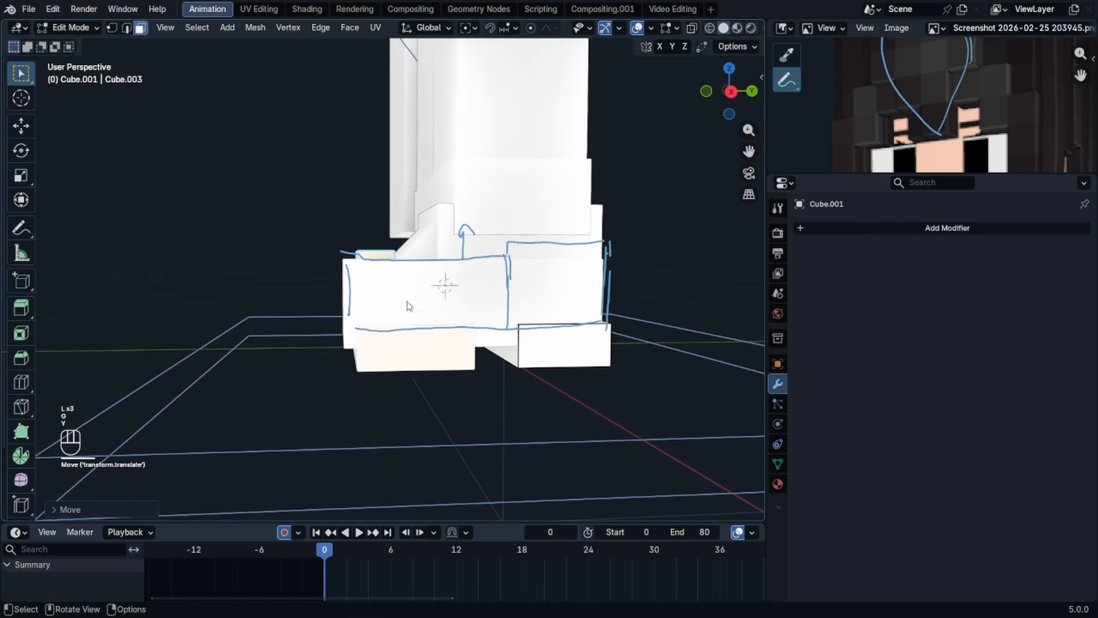
- Move the shoe body's front face back along Y behind the front panel, and deselect the body
{"action": "key", "text": "Tab"}
{"action": "left_click", "coordinate": [366, 300]}
{"action": "key", "text": "Tab"}
{"action": "middle_click_drag", "start_coordinate": [344, 293], "coordinate": [352, 294]}
{"action": "key", "text": "g"}
{"action": "key", "text": "y"}
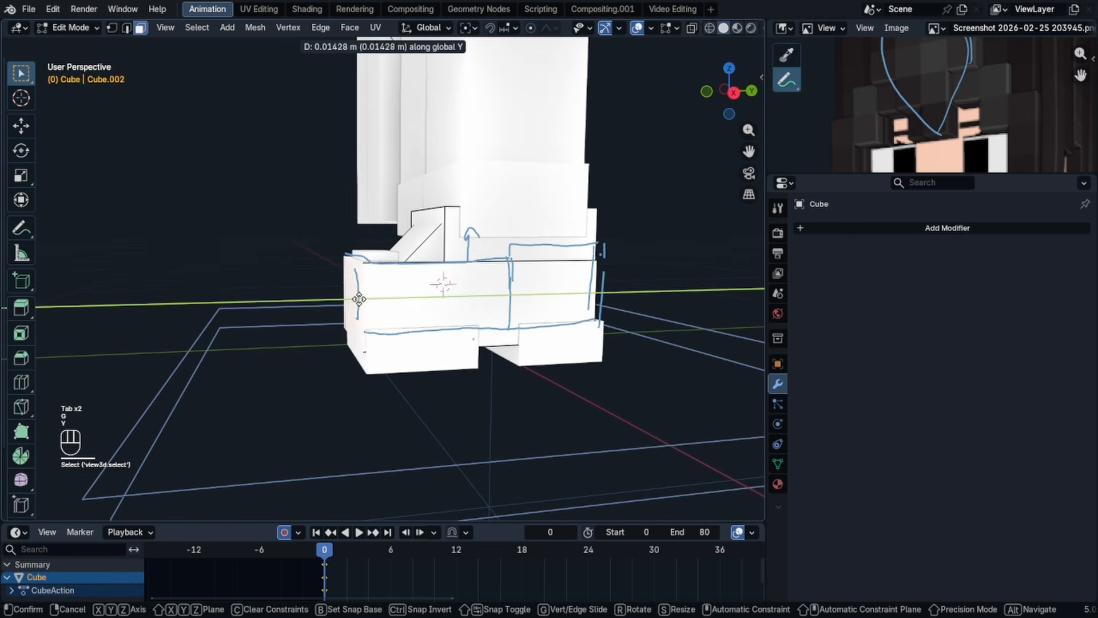
{"action": "left_click", "coordinate": [371, 303]}
{"action": "key", "text": "Tab"}
{"action": "middle_click_drag", "start_coordinate": [536, 336], "coordinate": [526, 331]}
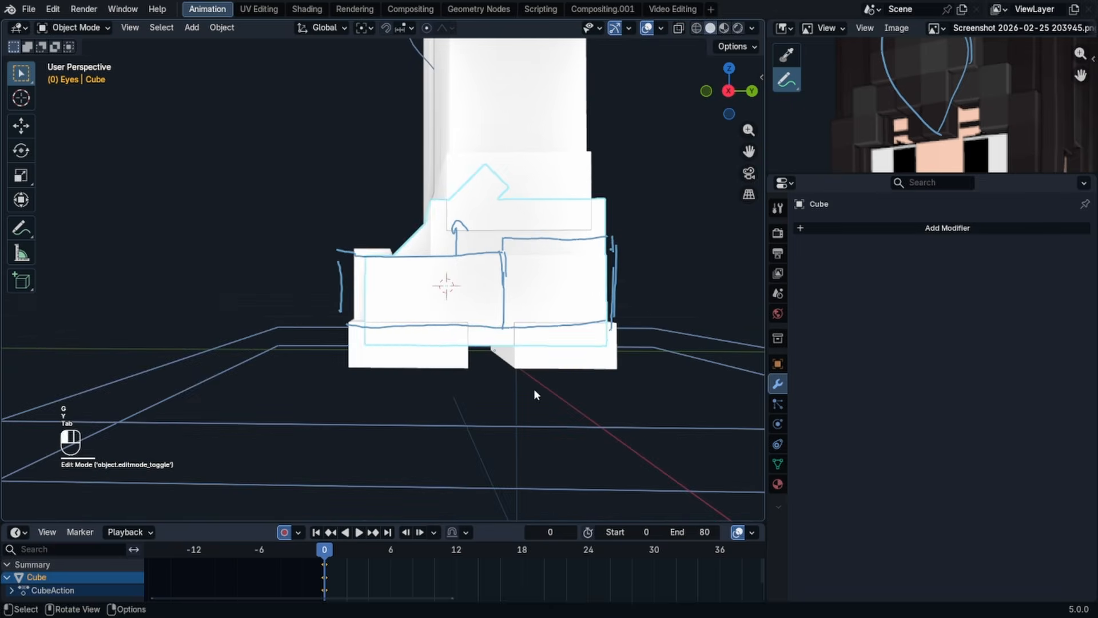
{"action": "left_click", "coordinate": [534, 389]}
{"action": "scroll", "coordinate": [578, 197], "scroll_direction": "down", "scroll_amount": 2}
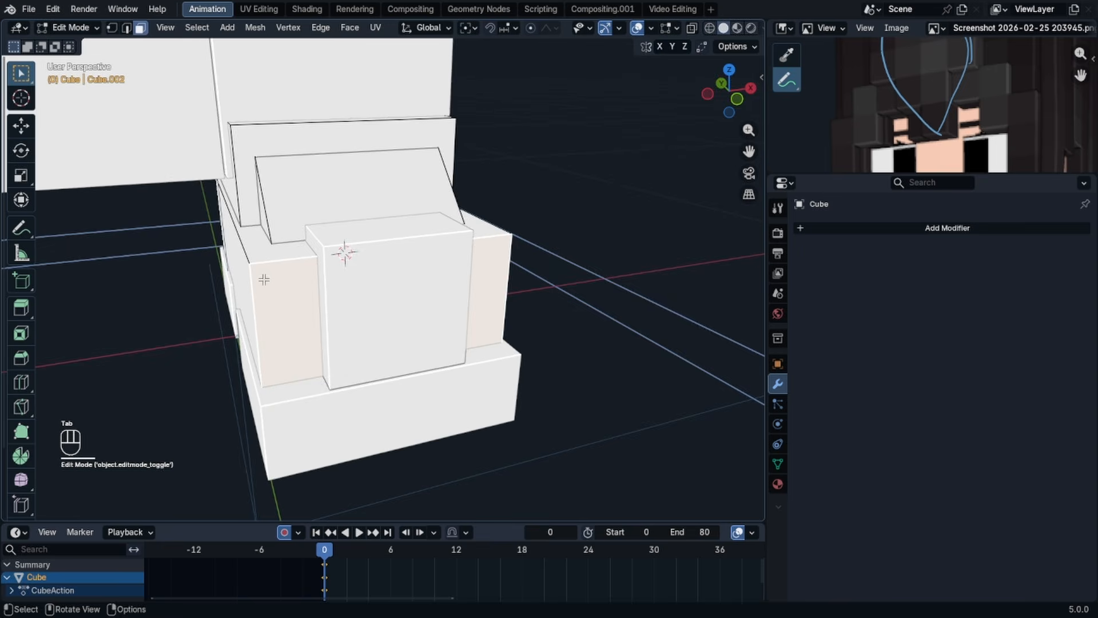
- Add a centred vertical loop cut dividing the shoe body into front and rear halves
{"action": "left_click", "coordinate": [265, 278]}
{"action": "middle_click_drag", "start_coordinate": [349, 268], "coordinate": [544, 266]}
{"action": "key", "text": "ctrl+r"}
{"action": "left_click", "coordinate": [593, 258]}
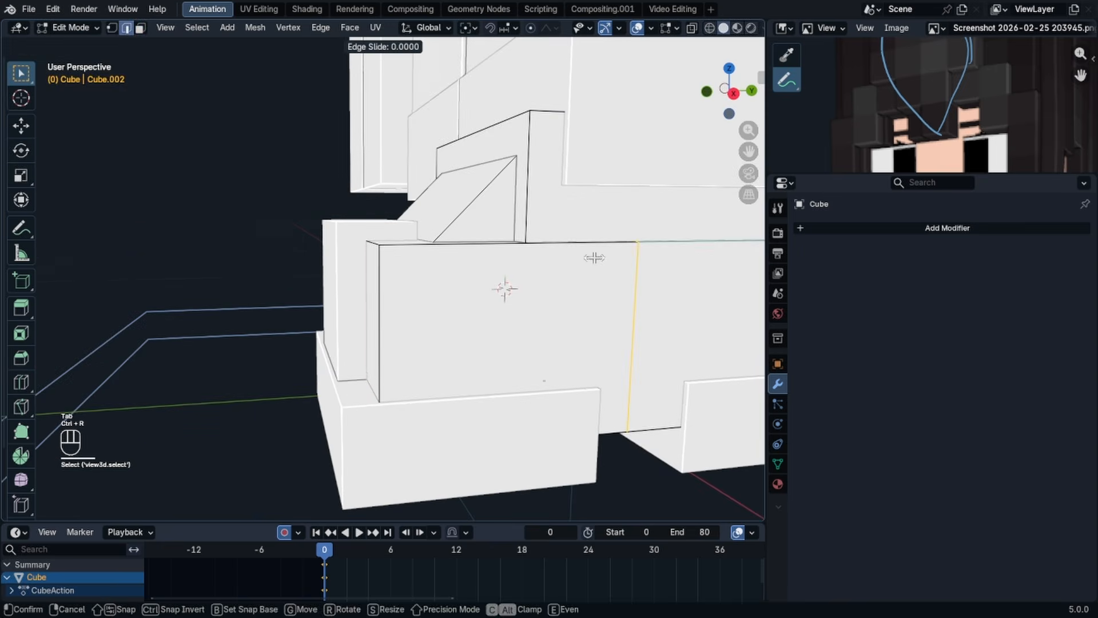
{"action": "right_click", "coordinate": [594, 257]}
{"action": "scroll", "coordinate": [606, 260], "scroll_direction": "down", "scroll_amount": 3}
{"action": "middle_click_drag", "start_coordinate": [626, 261], "coordinate": [597, 264]}
{"action": "key", "text": "g"}
{"action": "key", "text": "g"}
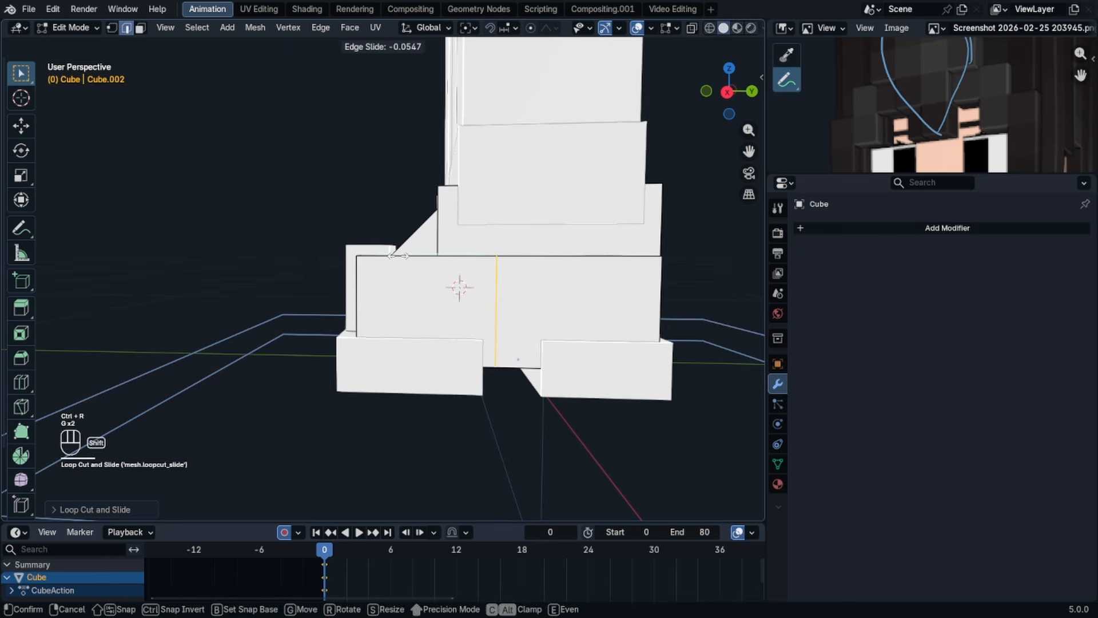
{"action": "right_click", "coordinate": [448, 268]}
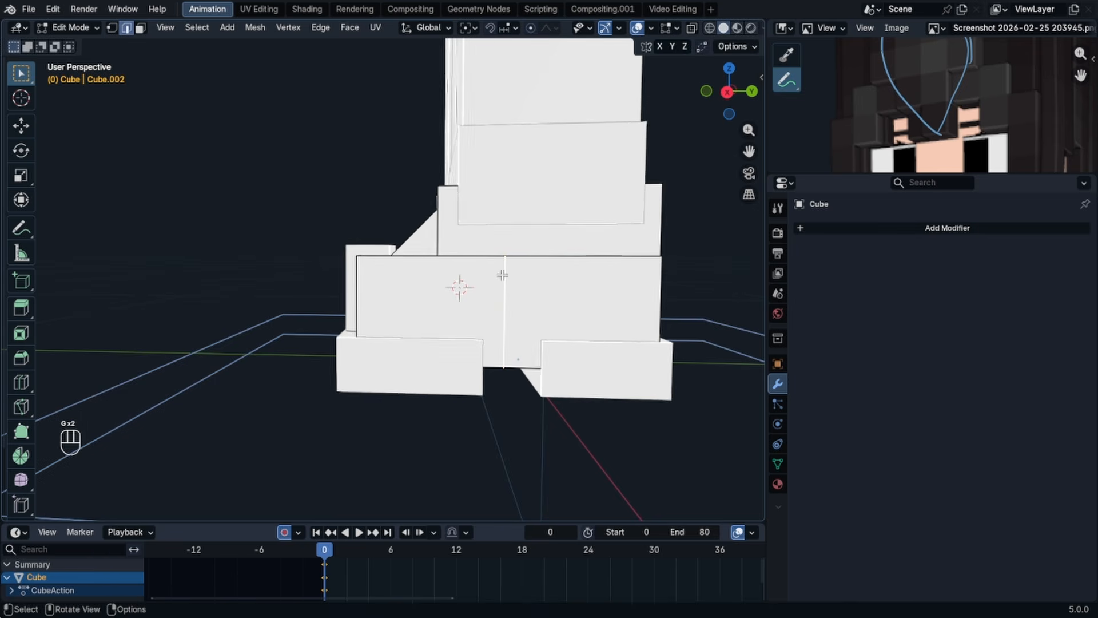
- Isolate the shoe mesh and delete the faces forming the rear half of the shoe body
{"action": "key", "text": "KP_Divide"}
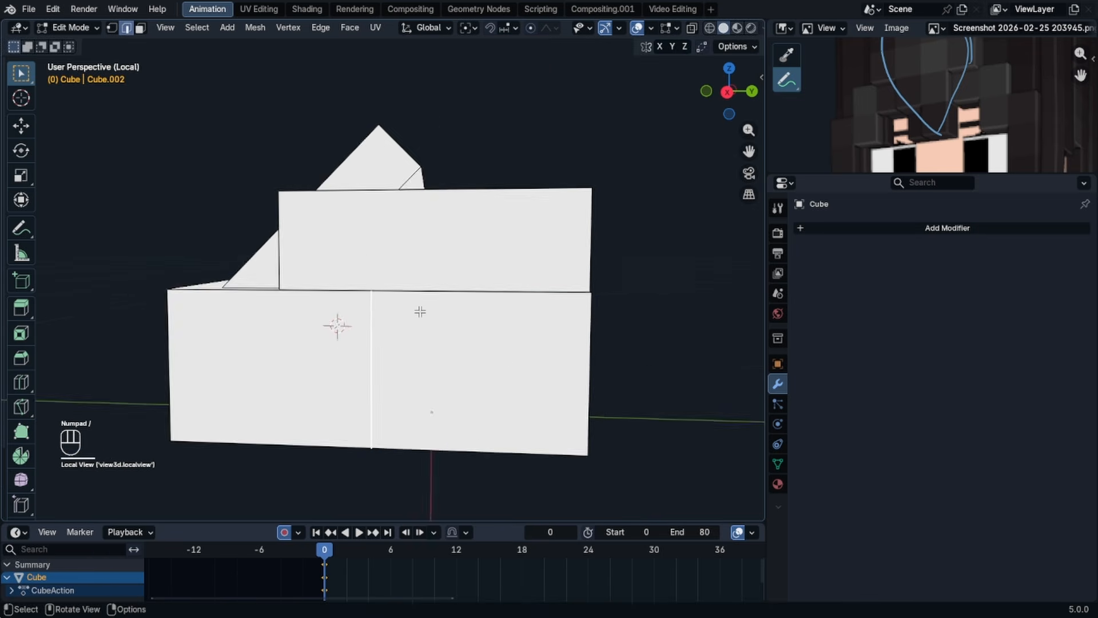
{"action": "middle_click_drag", "start_coordinate": [420, 311], "coordinate": [235, 203]}
{"action": "left_click", "coordinate": [400, 407]}
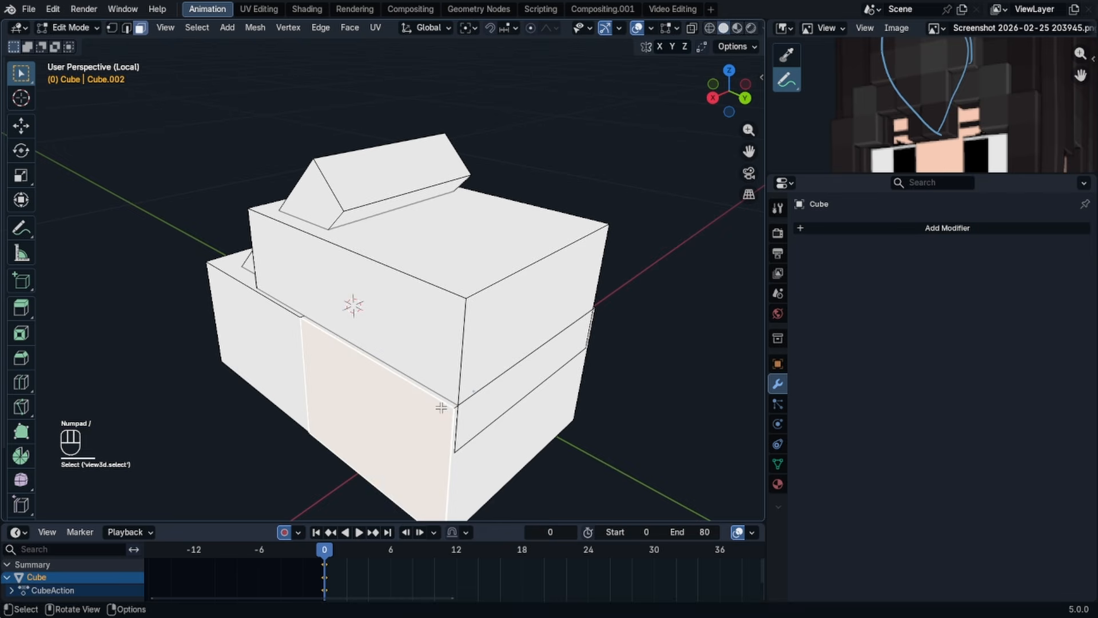
{"action": "middle_click_drag", "start_coordinate": [465, 459], "coordinate": [422, 326]}
{"action": "key", "text": "x"}
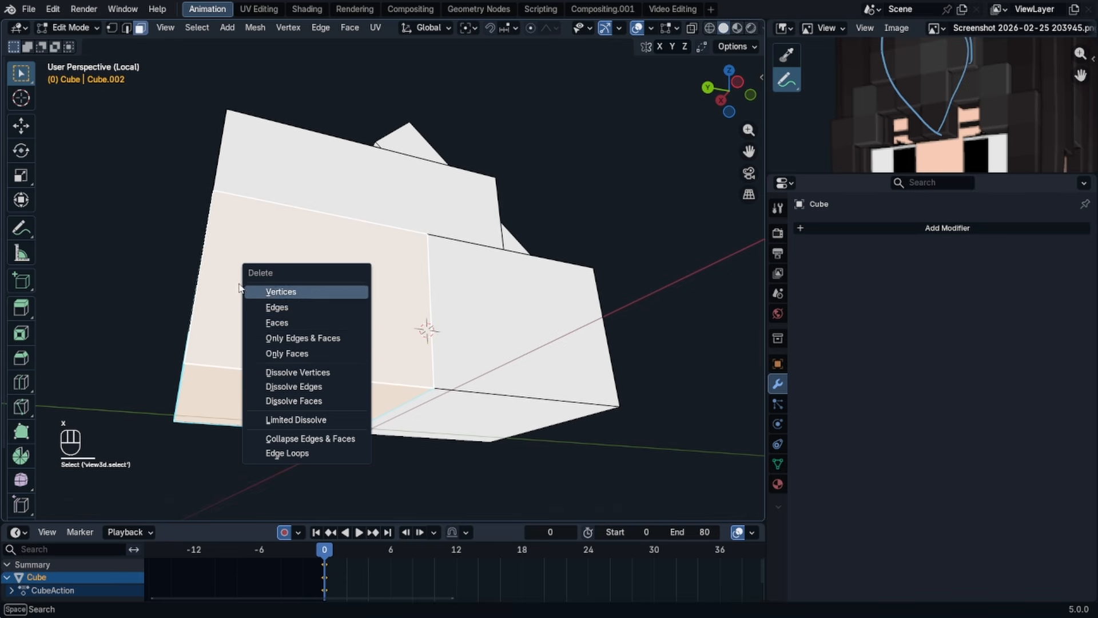
{"action": "middle_click_drag", "start_coordinate": [239, 287], "coordinate": [273, 293]}
{"action": "key", "text": "x"}
{"action": "left_click", "coordinate": [277, 296]}
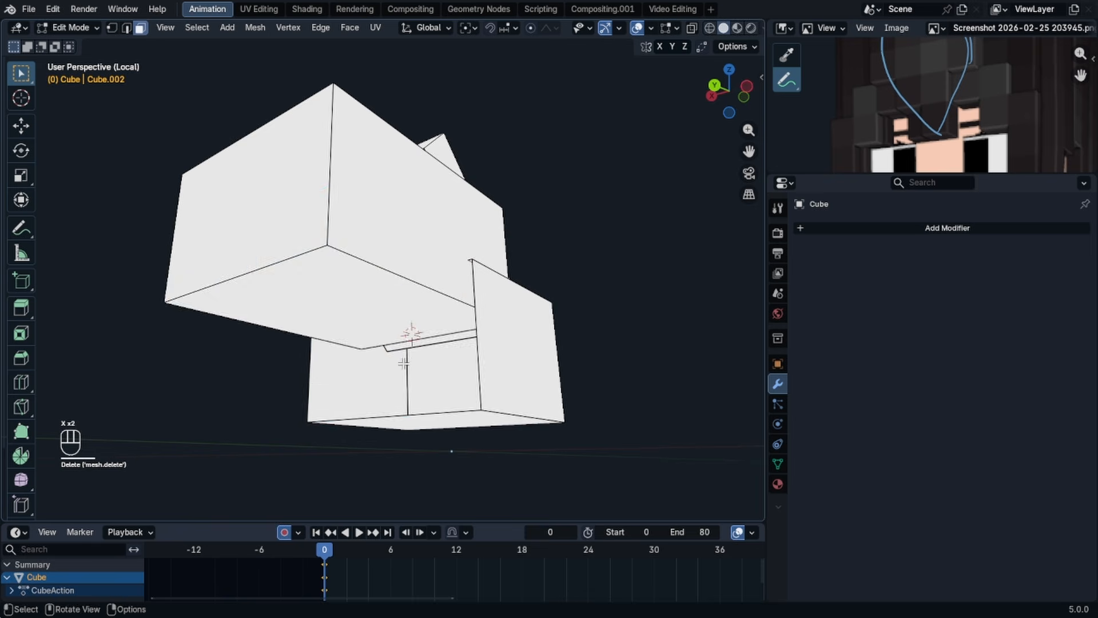
- Fill the open back of the remaining front half with a face, leave Edit Mode and end the isolated view
{"action": "middle_click_drag", "start_coordinate": [404, 364], "coordinate": [341, 278]}
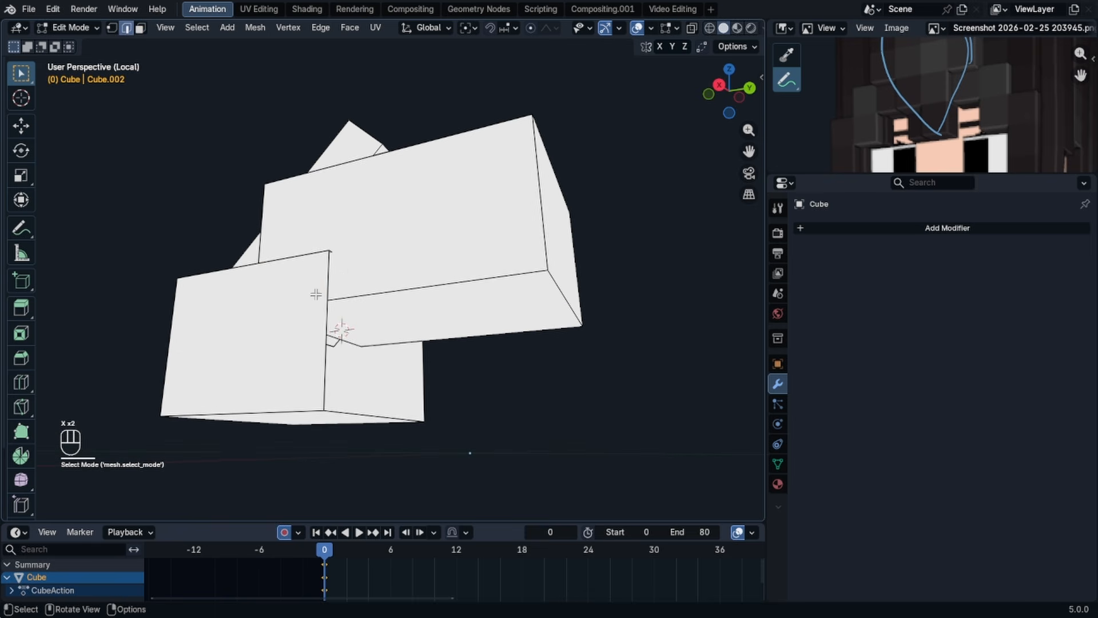
{"action": "left_click", "coordinate": [414, 384]}
{"action": "key", "text": "Tab"}
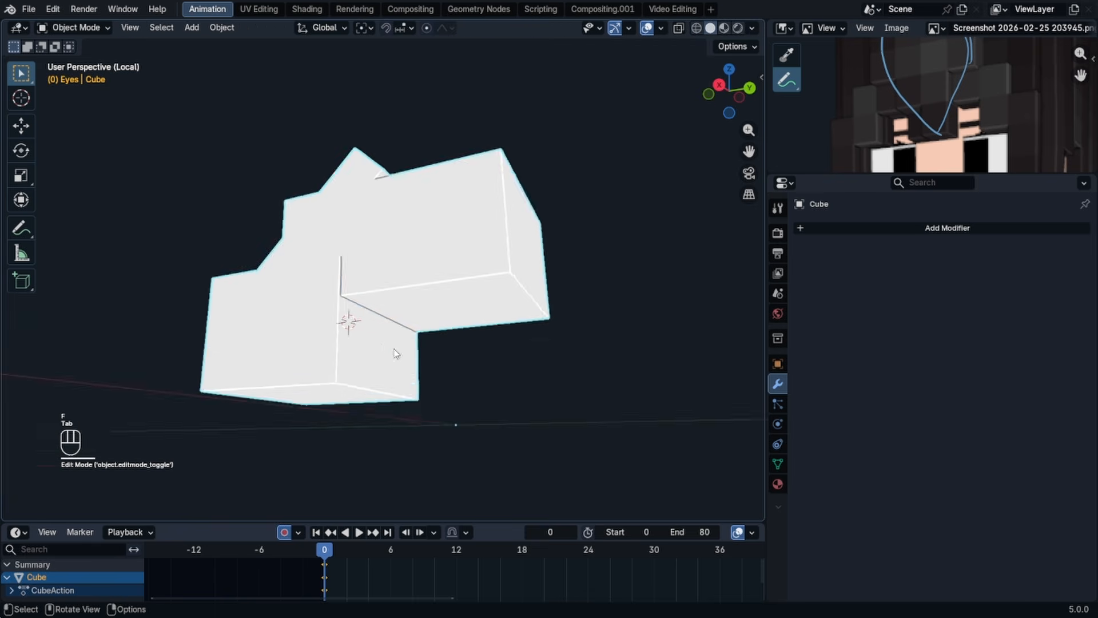
{"action": "middle_click_drag", "start_coordinate": [414, 384], "coordinate": [398, 366]}
{"action": "key", "text": "KP_Divide"}
- Duplicate the front body half and place the copy directly behind it, about 0.166 m along Y
{"action": "key", "text": "KP_1"}
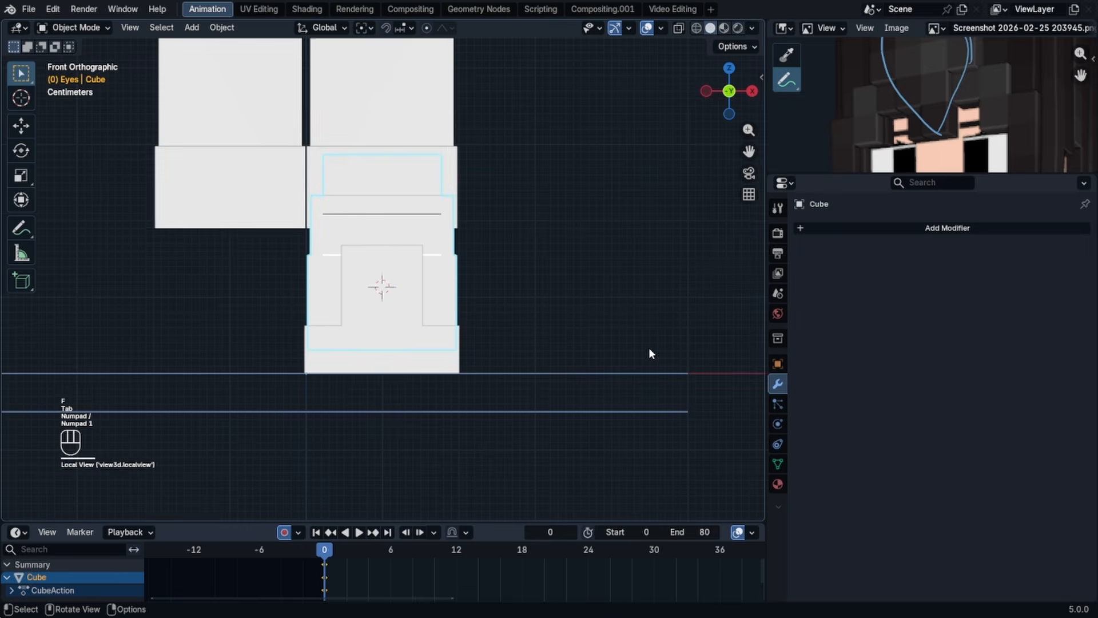
{"action": "key", "text": "KP_3"}
{"action": "left_click", "coordinate": [487, 301]}
{"action": "key", "text": "Tab"}
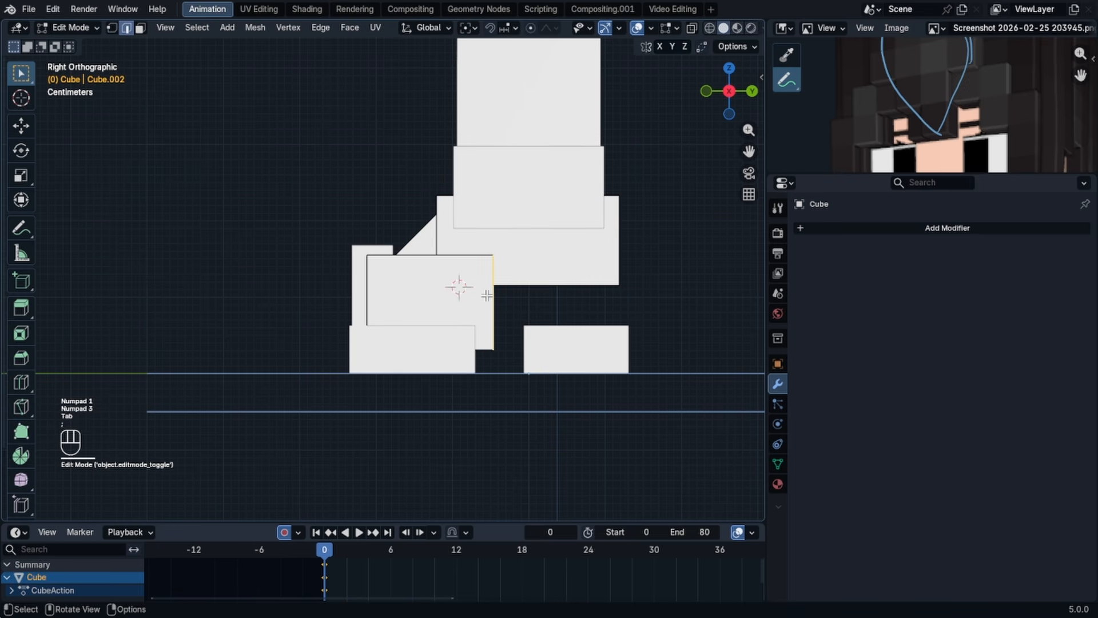
{"action": "key", "text": "l"}
{"action": "key", "text": "shift+d"}
{"action": "key", "text": "y"}
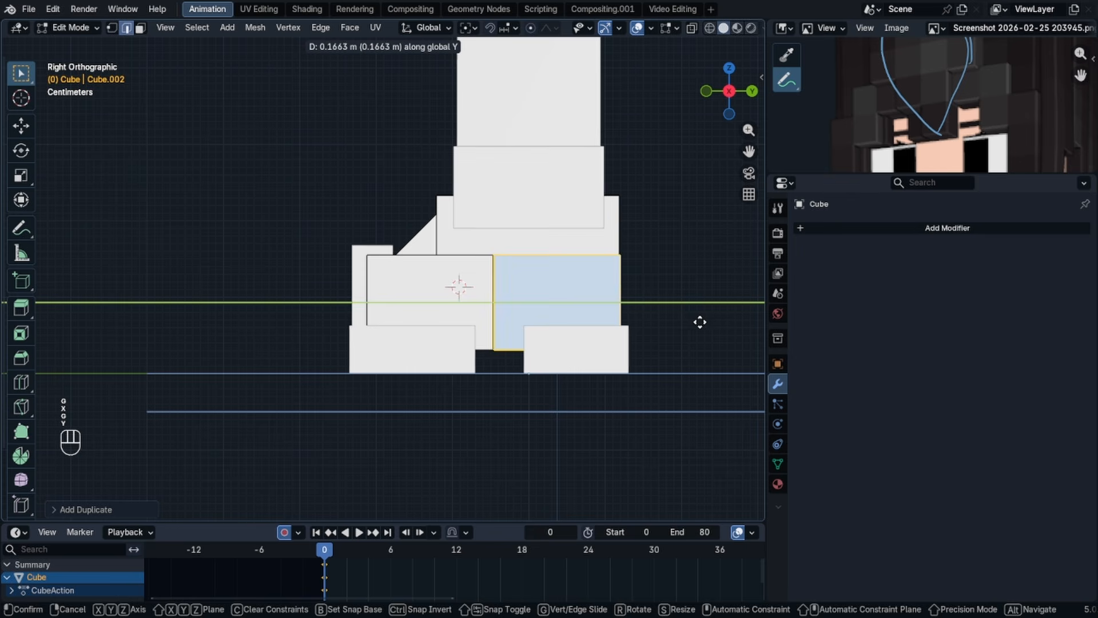
{"action": "left_click", "coordinate": [694, 322]}
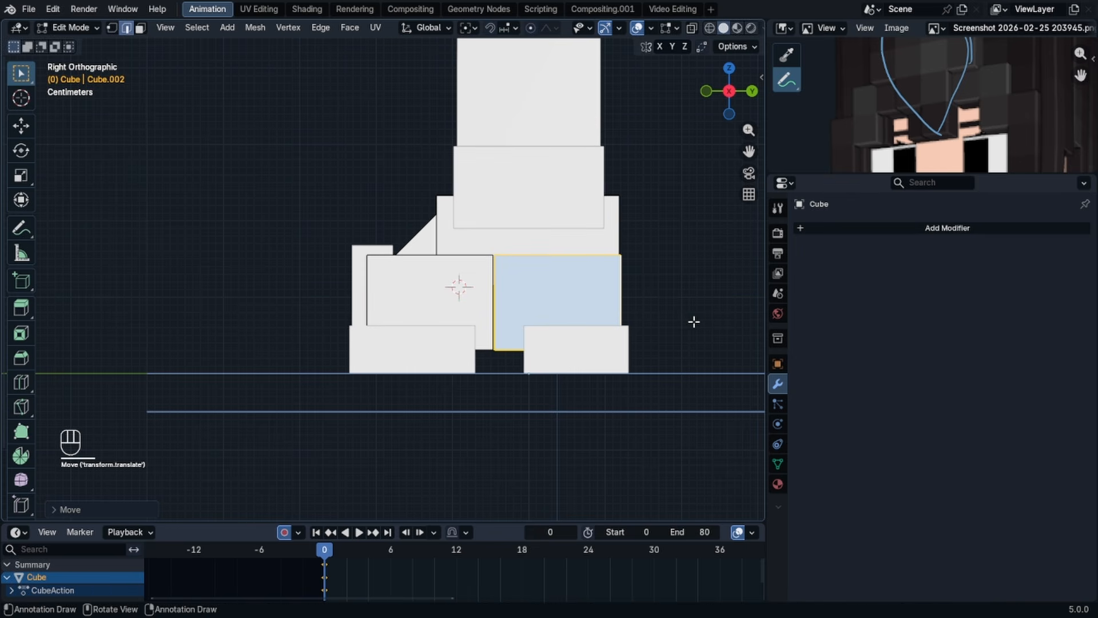
{"action": "key", "text": "s"}
{"action": "right_click", "coordinate": [659, 314]}
{"action": "middle_click_drag", "start_coordinate": [660, 314], "coordinate": [611, 302]}
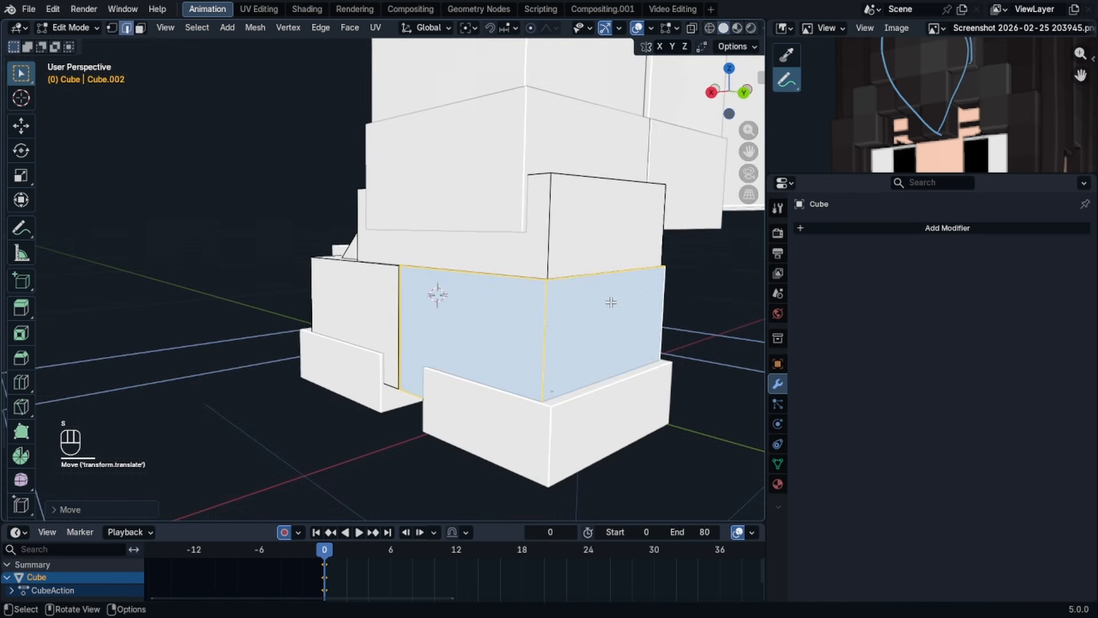
{"action": "key", "text": "s"}
{"action": "right_click", "coordinate": [630, 298]}
{"action": "right_click", "coordinate": [539, 309]}
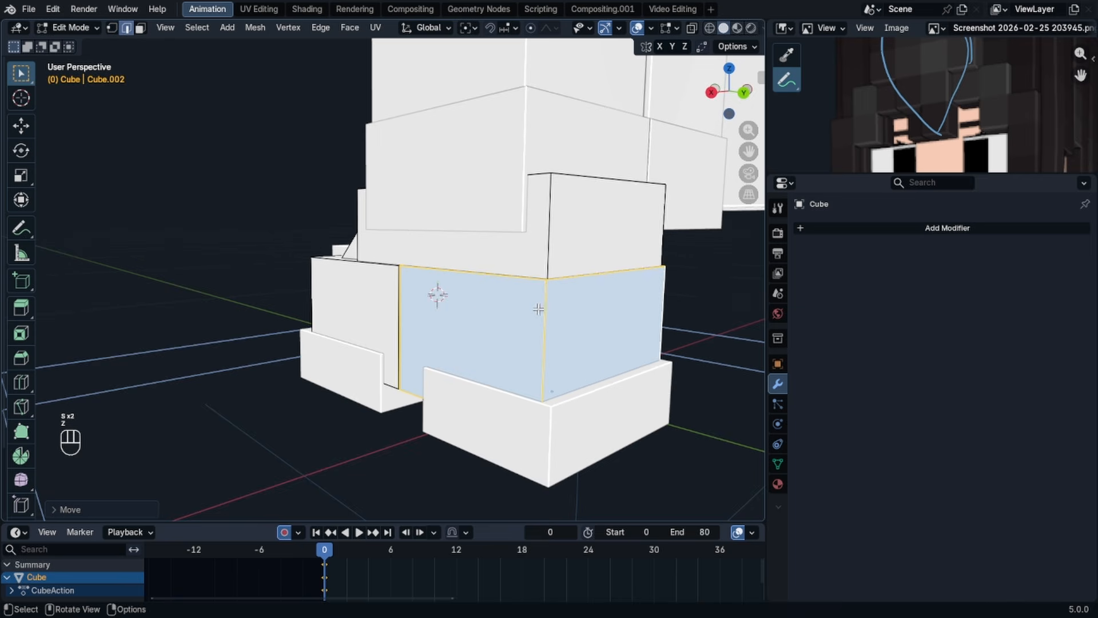
- Raise the duplicated rear body half slightly along Z
{"action": "key", "text": "g"}
{"action": "mouse_move", "coordinate": [452, 312]}
{"action": "middle_mouse_down"}
{"action": "mouse_move", "coordinate": [507, 316]}
{"action": "mouse_move", "coordinate": [535, 284]}
{"action": "mouse_move", "coordinate": [558, 286]}
{"action": "mouse_move", "coordinate": [539, 307]}
{"action": "mouse_move", "coordinate": [644, 319]}
{"action": "middle_mouse_up"}
{"action": "key", "text": "z"}
{"action": "left_click", "coordinate": [503, 282], "text": "shift"}
- Select the whole front body half and narrow it slightly along X in the front view
{"action": "left_click", "coordinate": [467, 284]}
{"action": "key", "text": "l"}
{"action": "key", "text": "s"}
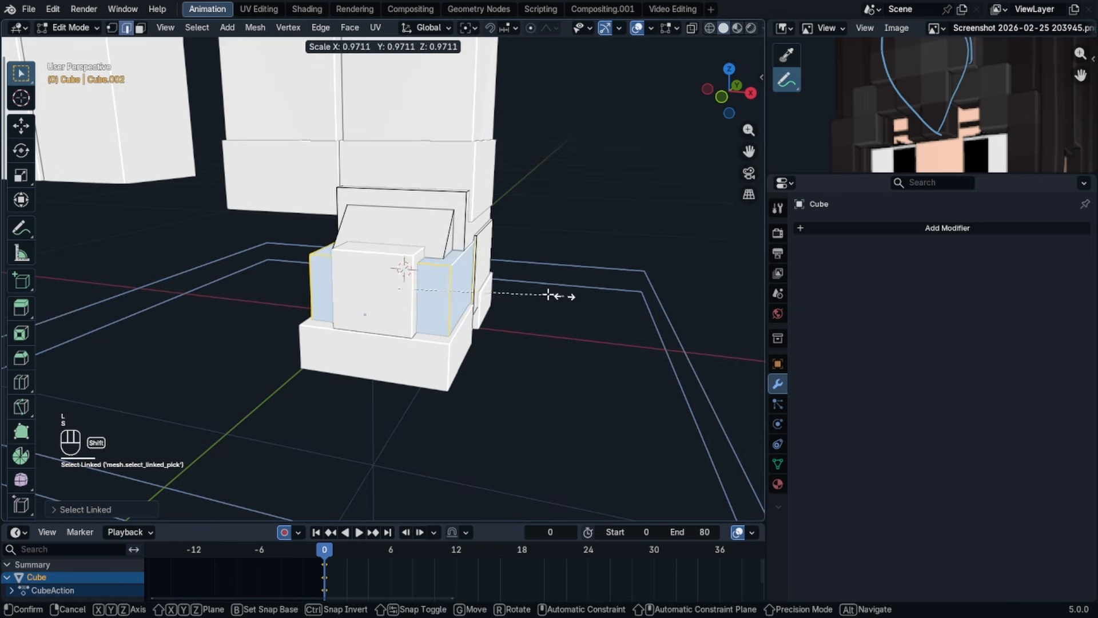
{"action": "right_click", "coordinate": [552, 293]}
{"action": "middle_click_drag", "start_coordinate": [536, 289], "coordinate": [548, 265]}
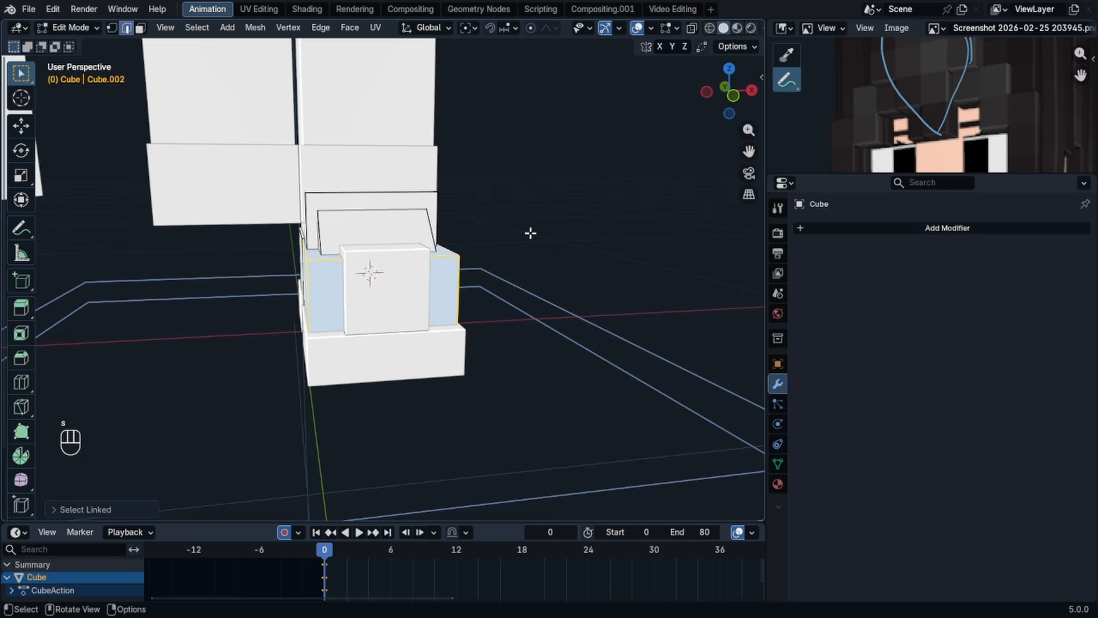
{"action": "key", "text": "KP_1"}
{"action": "key", "text": "s"}
{"action": "key", "text": "x"}
{"action": "left_click", "coordinate": [469, 271]}
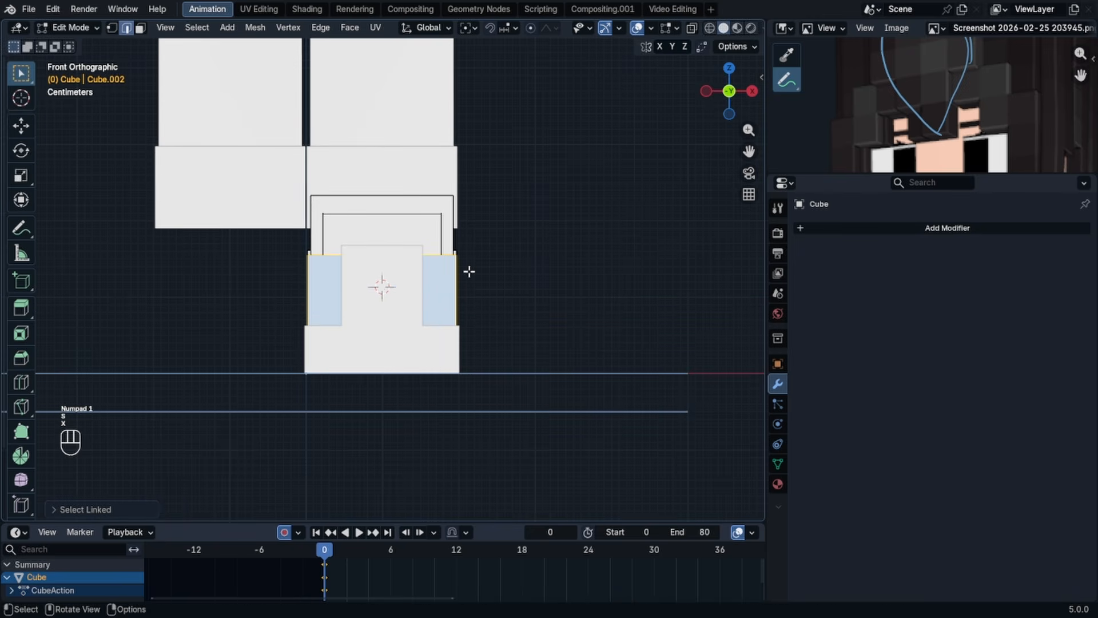
- Sketch an upright shoe-sole outline with a pinched waist as an annotation in the empty space beside the shoe
{"action": "left_click", "coordinate": [21, 228]}
{"action": "middle_click_drag", "start_coordinate": [706, 345], "coordinate": [529, 349], "text": "shift"}
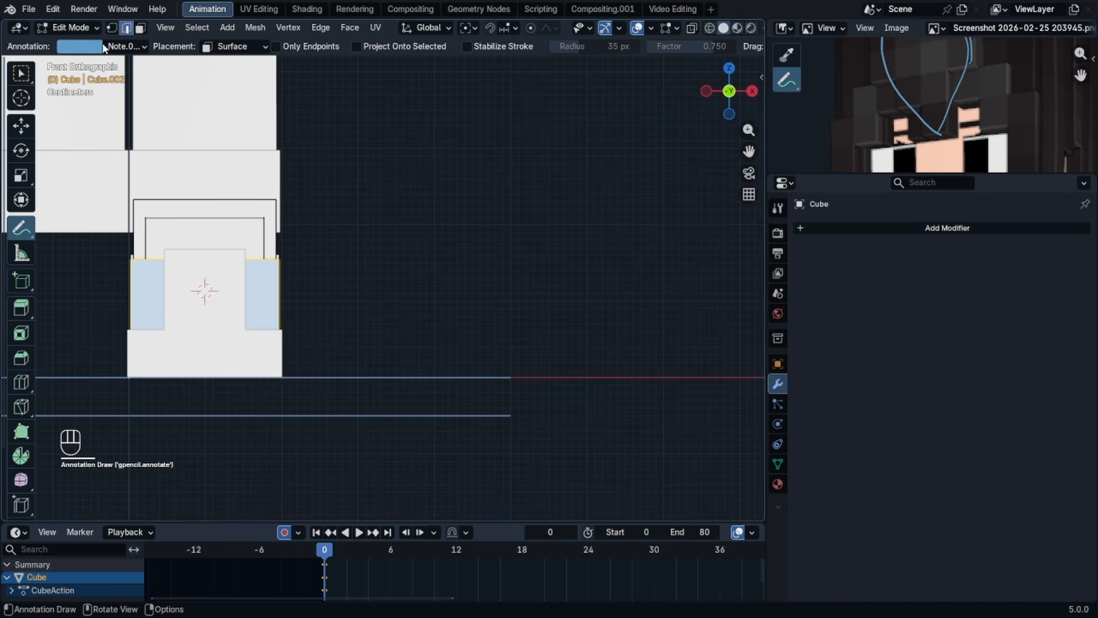
{"action": "left_click", "coordinate": [94, 49]}
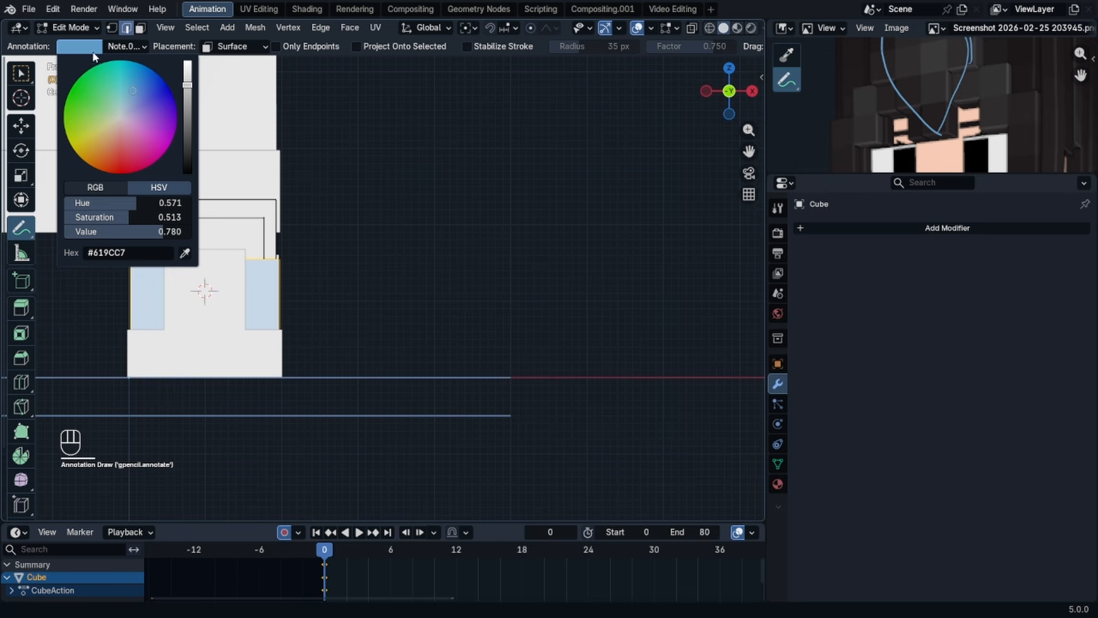
{"action": "left_click", "coordinate": [129, 50]}
{"action": "left_click", "coordinate": [193, 124]}
{"action": "mouse_move", "coordinate": [481, 365]}
{"action": "left_mouse_down"}
{"action": "mouse_move", "coordinate": [477, 303]}
{"action": "mouse_move", "coordinate": [521, 366]}
{"action": "left_mouse_up"}
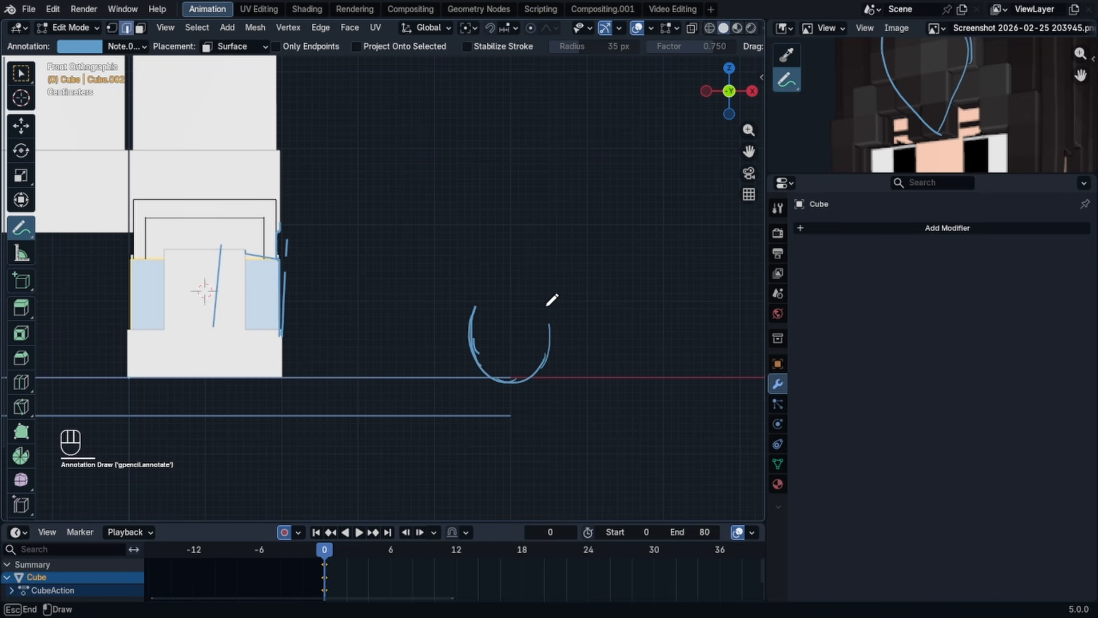
{"action": "left_click_drag", "start_coordinate": [548, 306], "coordinate": [541, 290]}
{"action": "left_click_drag", "start_coordinate": [473, 317], "coordinate": [464, 263]}
{"action": "key", "text": "ctrl+z"}
{"action": "left_click_drag", "start_coordinate": [472, 315], "coordinate": [476, 273]}
{"action": "left_click_drag", "start_coordinate": [535, 154], "coordinate": [546, 303]}
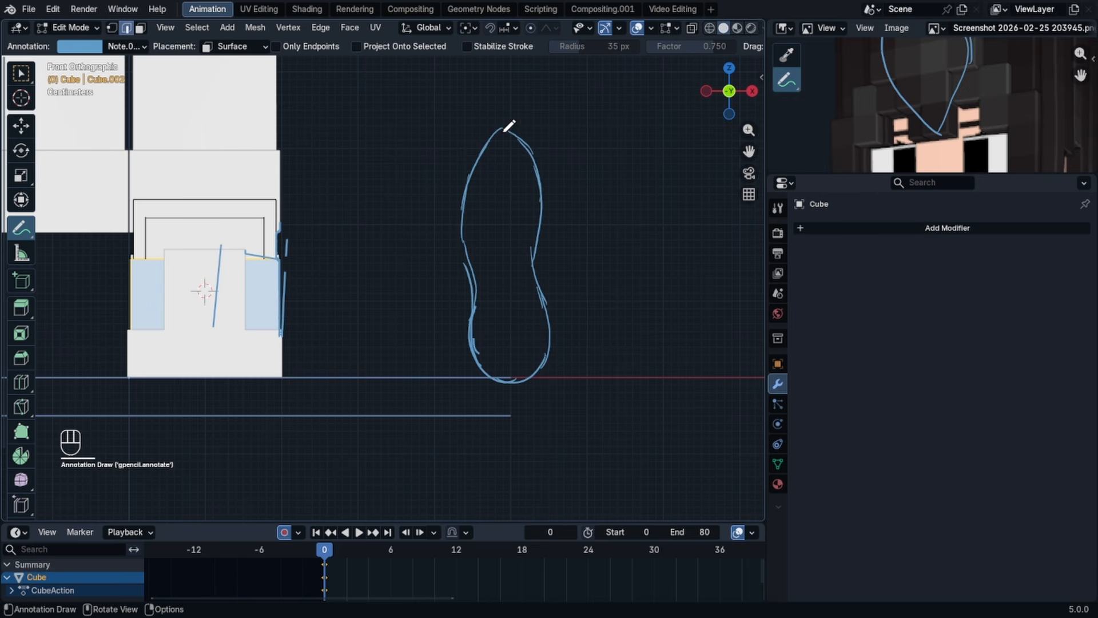
{"action": "left_click_drag", "start_coordinate": [506, 134], "coordinate": [494, 137]}
{"action": "mouse_move", "coordinate": [462, 207]}
{"action": "left_mouse_down"}
{"action": "mouse_move", "coordinate": [494, 124]}
{"action": "mouse_move", "coordinate": [524, 167]}
{"action": "mouse_move", "coordinate": [509, 132]}
{"action": "mouse_move", "coordinate": [546, 226]}
{"action": "left_mouse_up"}
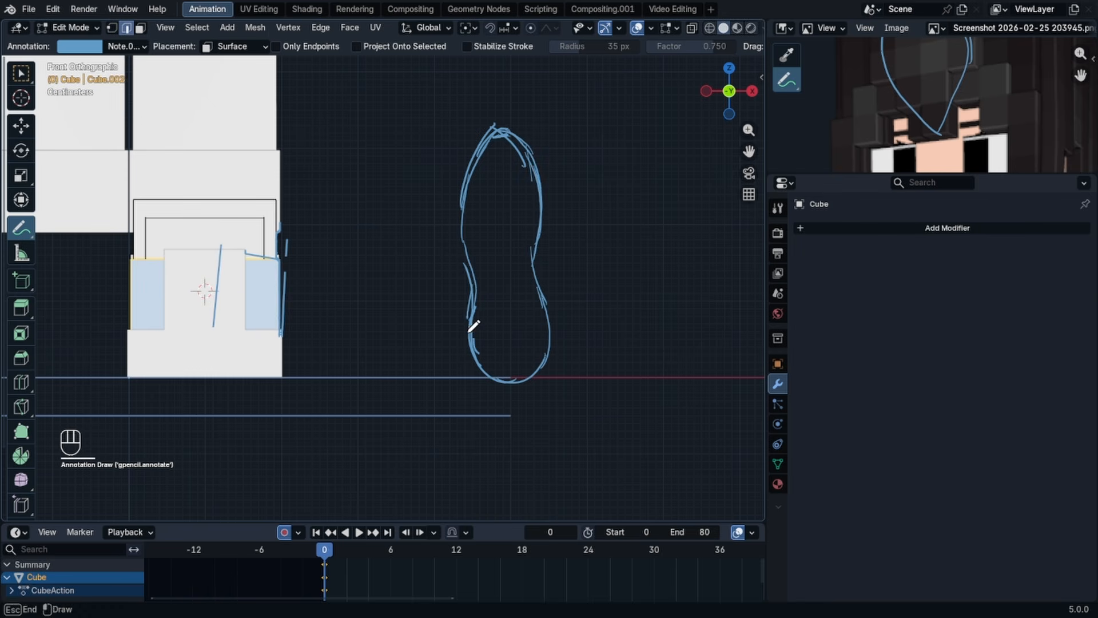
{"action": "left_click_drag", "start_coordinate": [471, 319], "coordinate": [473, 346]}
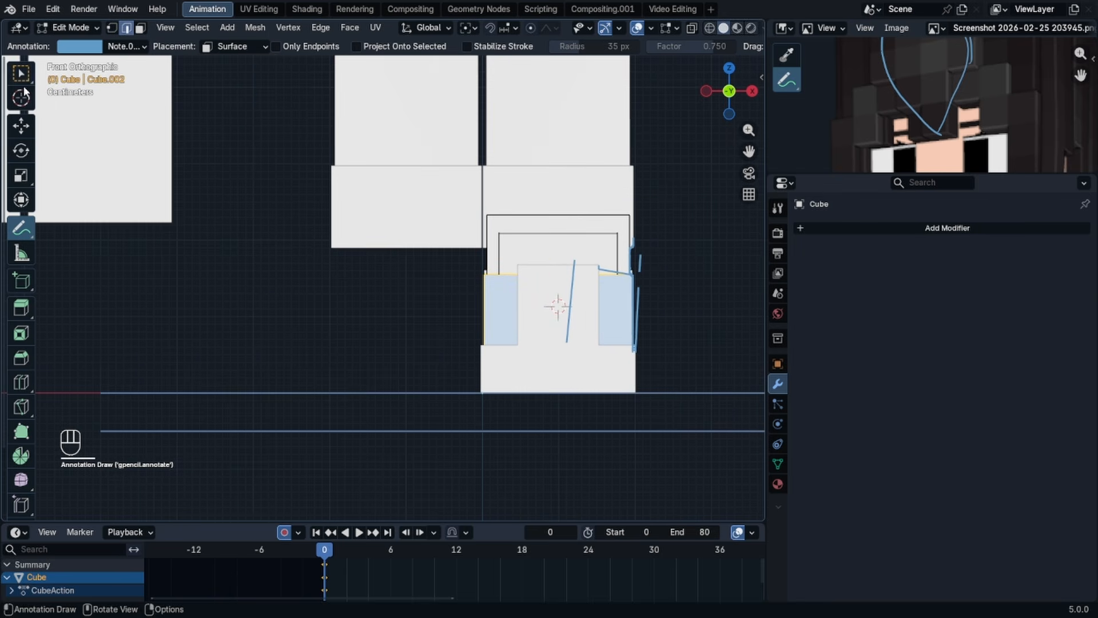
- Move the back face of the front body half forward along Y to open a gap before the heel half
{"action": "key", "text": "w"}
{"action": "mouse_move", "coordinate": [623, 259]}
{"action": "middle_mouse_down"}
{"action": "mouse_move", "coordinate": [607, 274]}
{"action": "mouse_move", "coordinate": [647, 331]}
{"action": "mouse_move", "coordinate": [563, 260]}
{"action": "mouse_move", "coordinate": [522, 272]}
{"action": "mouse_move", "coordinate": [540, 283]}
{"action": "mouse_move", "coordinate": [453, 297]}
{"action": "middle_mouse_up"}
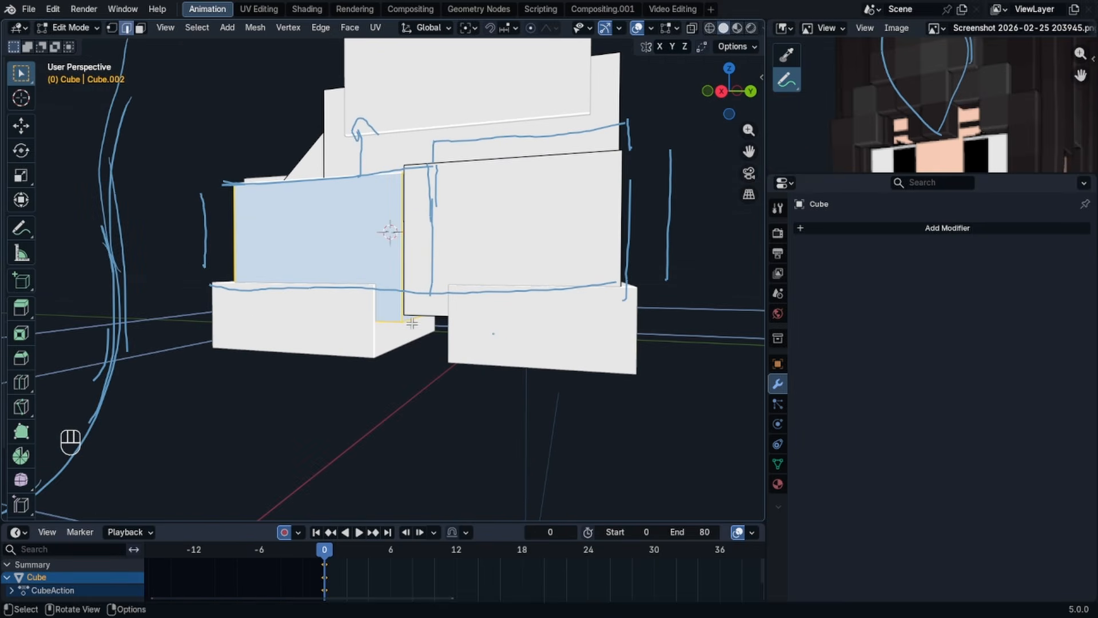
{"action": "left_click", "coordinate": [411, 318]}
{"action": "left_click", "coordinate": [140, 28]}
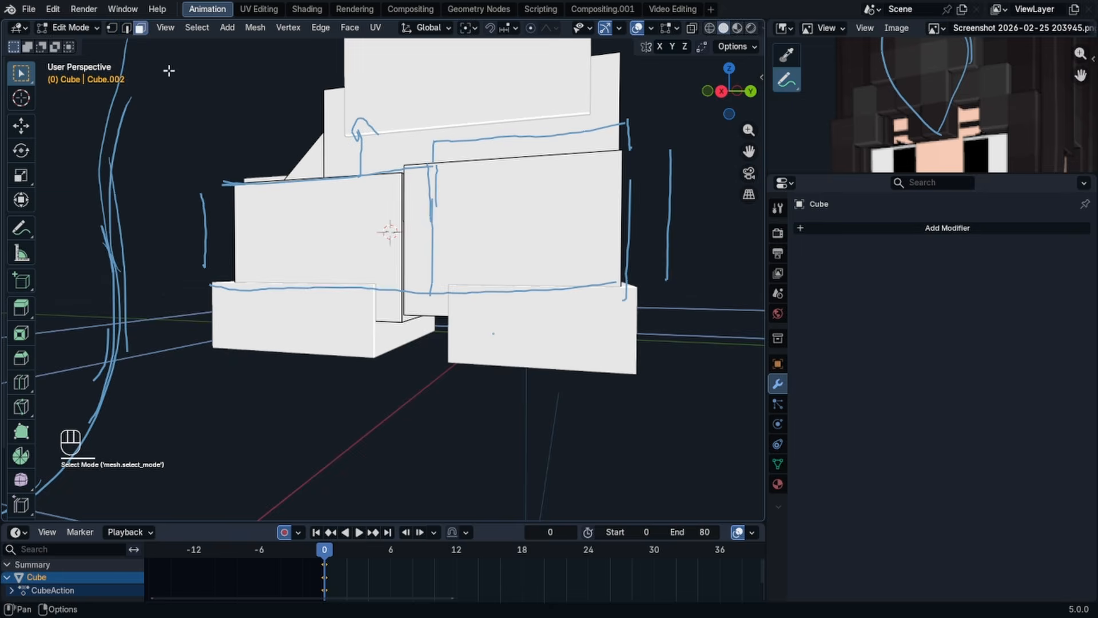
{"action": "scroll", "coordinate": [457, 338], "scroll_direction": "up", "scroll_amount": 3}
{"action": "left_click", "coordinate": [425, 356]}
{"action": "middle_click_drag", "start_coordinate": [485, 390], "coordinate": [536, 420]}
{"action": "key", "text": "g"}
{"action": "key", "text": "y"}
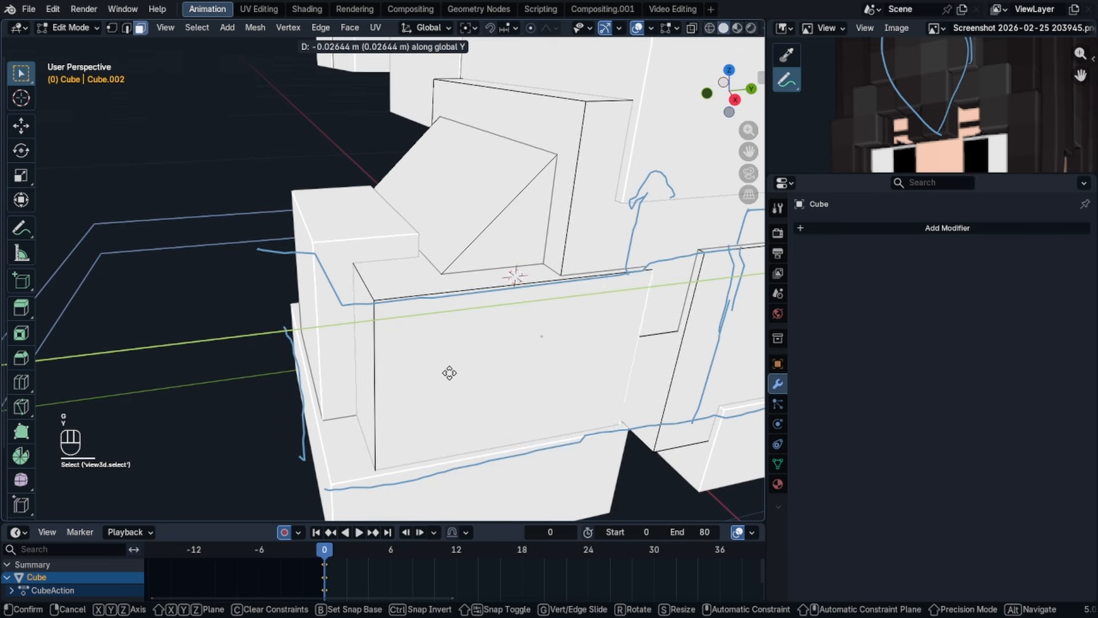
{"action": "left_click", "coordinate": [418, 367]}
- Select the entire front body half and scale it narrower along X
{"action": "key", "text": "l"}
{"action": "middle_click_drag", "start_coordinate": [418, 366], "coordinate": [681, 373]}
{"action": "key", "text": "s"}
{"action": "key", "text": "x"}
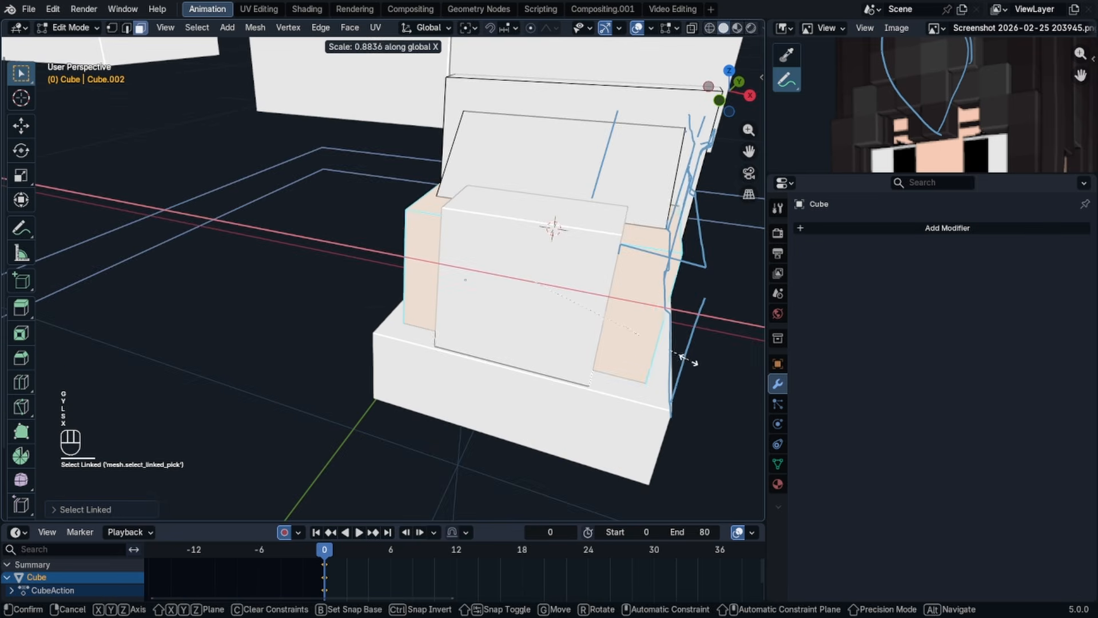
{"action": "left_click", "coordinate": [643, 336]}
{"action": "key", "text": "Tab"}
{"action": "key", "text": "Tab"}
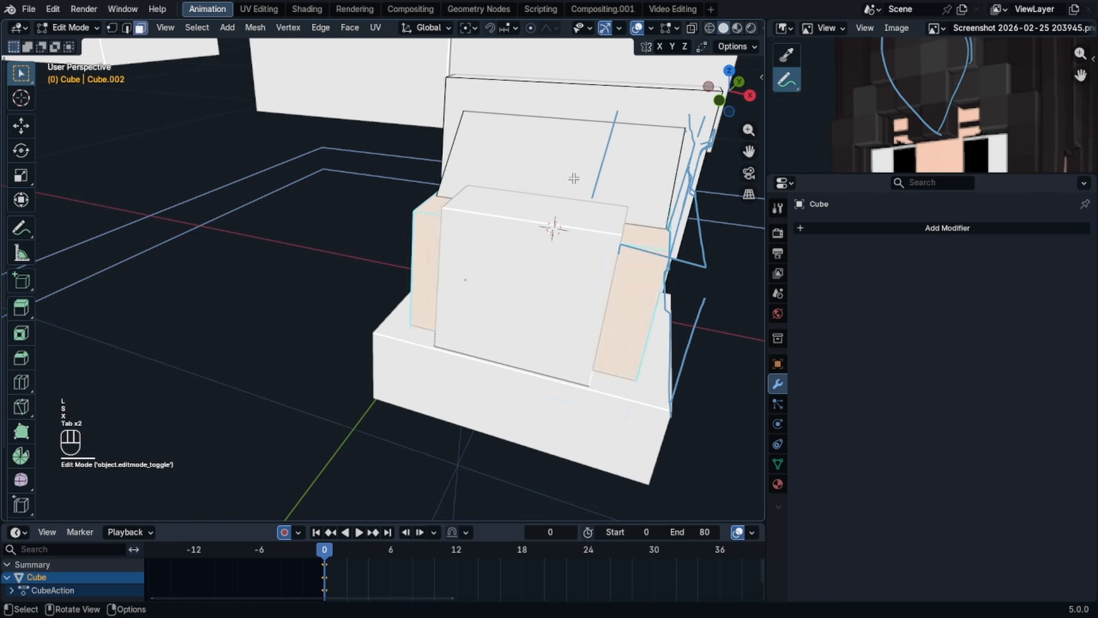
- Scale the sloped tongue along X to about 0.87 and leave Edit Mode
{"action": "left_click", "coordinate": [554, 163]}
{"action": "key", "text": "l"}
{"action": "key", "text": "s"}
{"action": "key", "text": "x"}
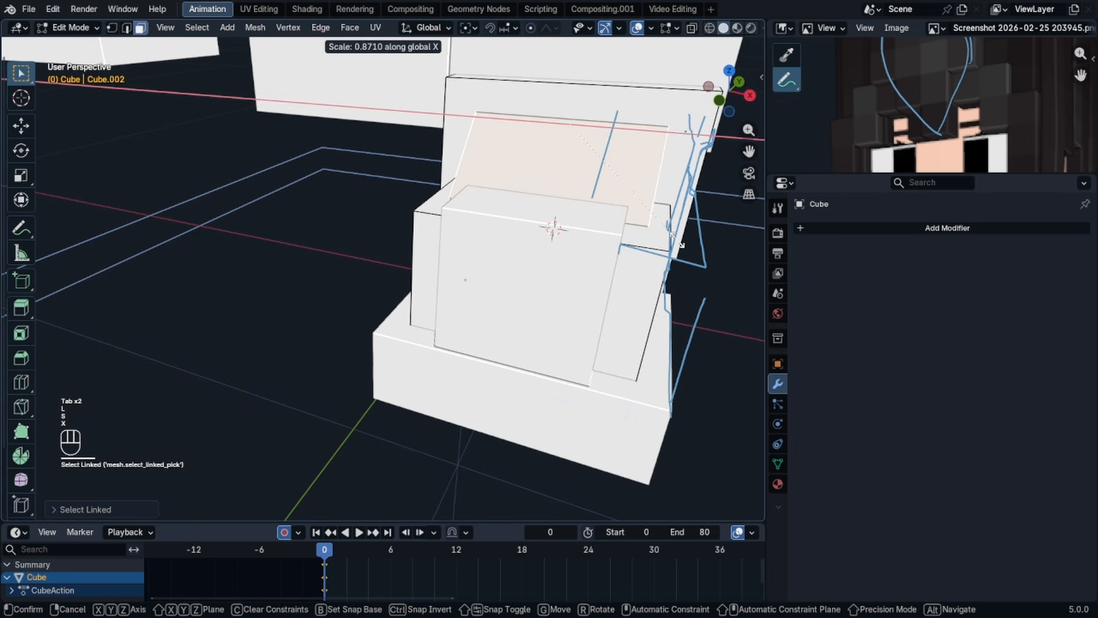
{"action": "left_click", "coordinate": [677, 239]}
{"action": "key", "text": "Tab"}
- Adjust the rear body half's width by scaling it along X, and leave Edit Mode
{"action": "left_click", "coordinate": [487, 391]}
{"action": "key", "text": "Tab"}
{"action": "middle_click_drag", "start_coordinate": [488, 391], "coordinate": [338, 286]}
{"action": "left_click", "coordinate": [474, 338]}
{"action": "key", "text": "l"}
{"action": "key", "text": "s"}
{"action": "key", "text": "x"}
{"action": "left_click", "coordinate": [573, 304]}
{"action": "key", "text": "Tab"}
{"action": "left_click", "coordinate": [556, 282]}
{"action": "middle_click_drag", "start_coordinate": [557, 282], "coordinate": [454, 240]}
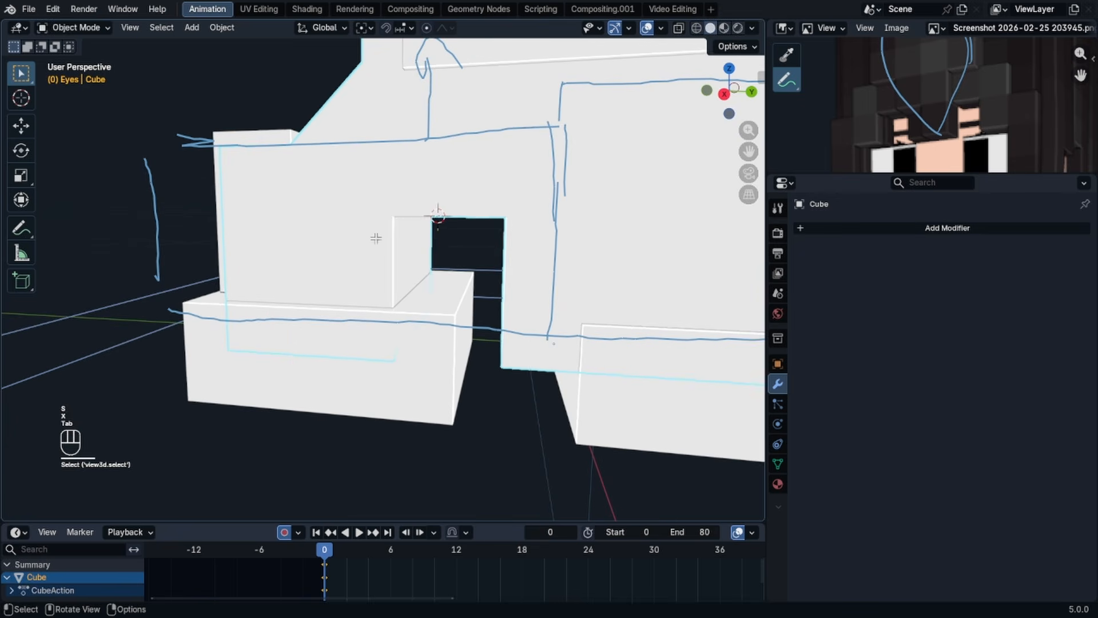
- Duplicate the front half's back face, resize the copy and extrude it toward the heel half as a connecting block
{"action": "key", "text": "Tab"}
{"action": "key", "text": "shift+d"}
{"action": "key", "text": "s"}
{"action": "left_click", "coordinate": [515, 206]}
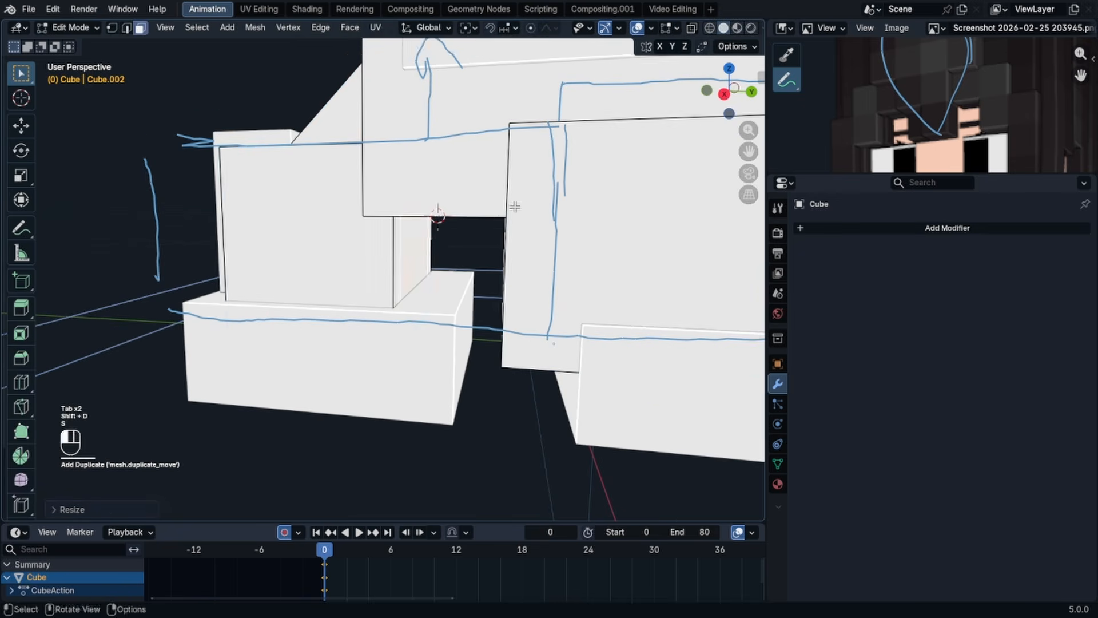
{"action": "middle_click_drag", "start_coordinate": [515, 206], "coordinate": [564, 184]}
{"action": "key", "text": "e"}
{"action": "left_click", "coordinate": [684, 179]}
- Select the whole connecting block and scale it along Y and then along X
{"action": "middle_click_drag", "start_coordinate": [684, 179], "coordinate": [375, 260]}
{"action": "key", "text": "s"}
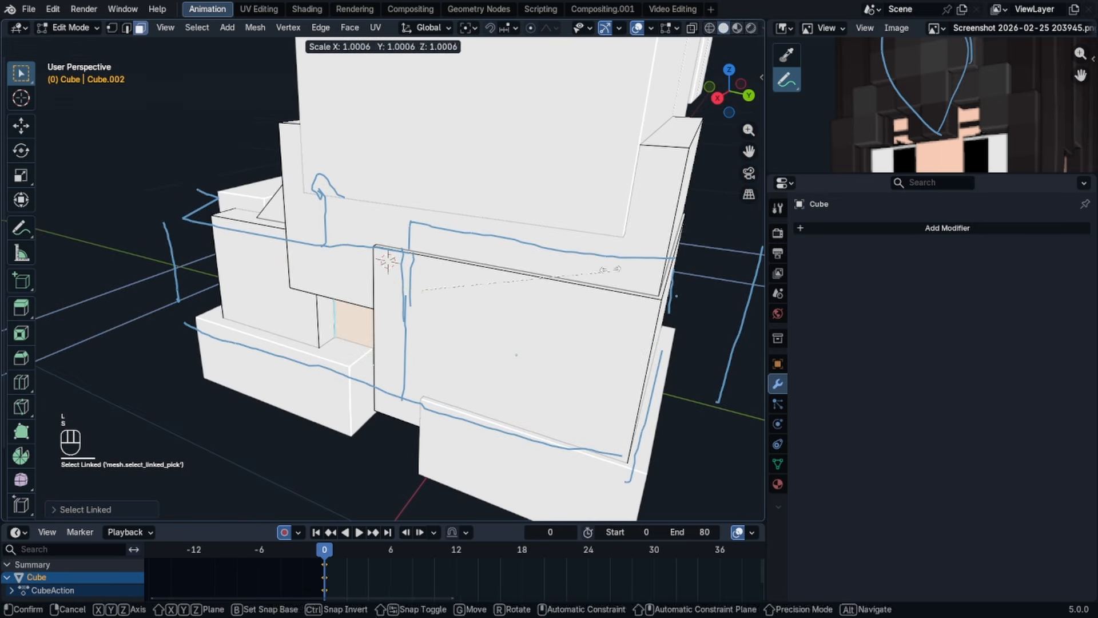
{"action": "key", "text": "y"}
{"action": "left_click", "coordinate": [649, 246]}
{"action": "key", "text": "s"}
{"action": "key", "text": "x"}
{"action": "left_click", "coordinate": [737, 216]}
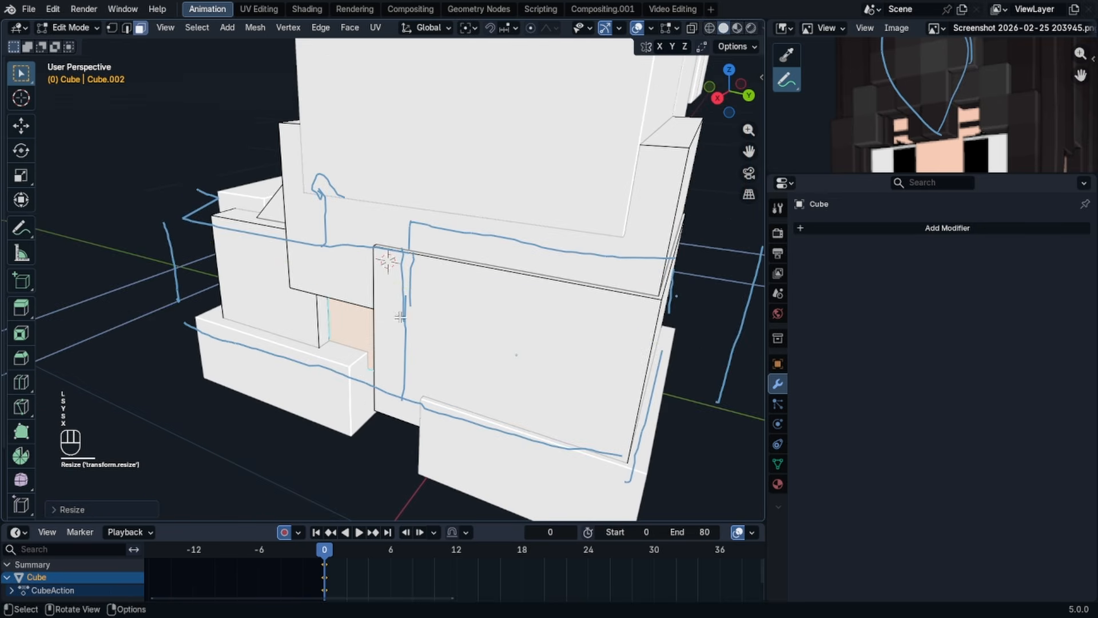
- Reposition the connecting block between the front and heel halves and leave Edit Mode
{"action": "middle_click_drag", "start_coordinate": [629, 240], "coordinate": [506, 312]}
{"action": "key", "text": "g"}
{"action": "key", "text": "g"}
{"action": "left_click", "coordinate": [543, 282]}
{"action": "key", "text": "Tab"}
{"action": "scroll", "coordinate": [494, 373], "scroll_direction": "down", "scroll_amount": 2}
{"action": "scroll", "coordinate": [493, 373], "scroll_direction": "down", "scroll_amount": 2}
{"action": "left_click", "coordinate": [494, 375]}
{"action": "middle_click_drag", "start_coordinate": [494, 374], "coordinate": [581, 306]}
{"action": "left_click", "coordinate": [593, 250]}
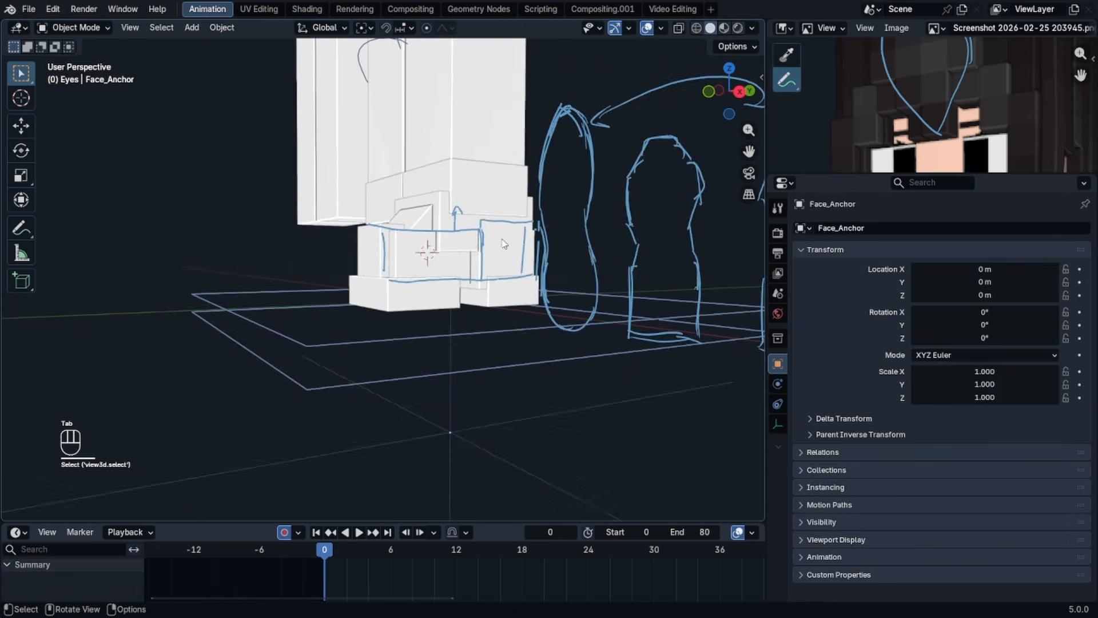
{"action": "scroll", "coordinate": [505, 245], "scroll_direction": "up", "scroll_amount": 2}
{"action": "left_click", "coordinate": [504, 248]}
{"action": "middle_click_drag", "start_coordinate": [504, 248], "coordinate": [469, 251]}
{"action": "scroll", "coordinate": [469, 250], "scroll_direction": "up", "scroll_amount": 2}
{"action": "middle_click_drag", "start_coordinate": [469, 251], "coordinate": [481, 296], "text": "shift"}
{"action": "key", "text": "Tab"}
{"action": "left_click", "coordinate": [420, 233]}
{"action": "key", "text": "l"}
{"action": "key", "text": "s"}
{"action": "right_click", "coordinate": [479, 294]}
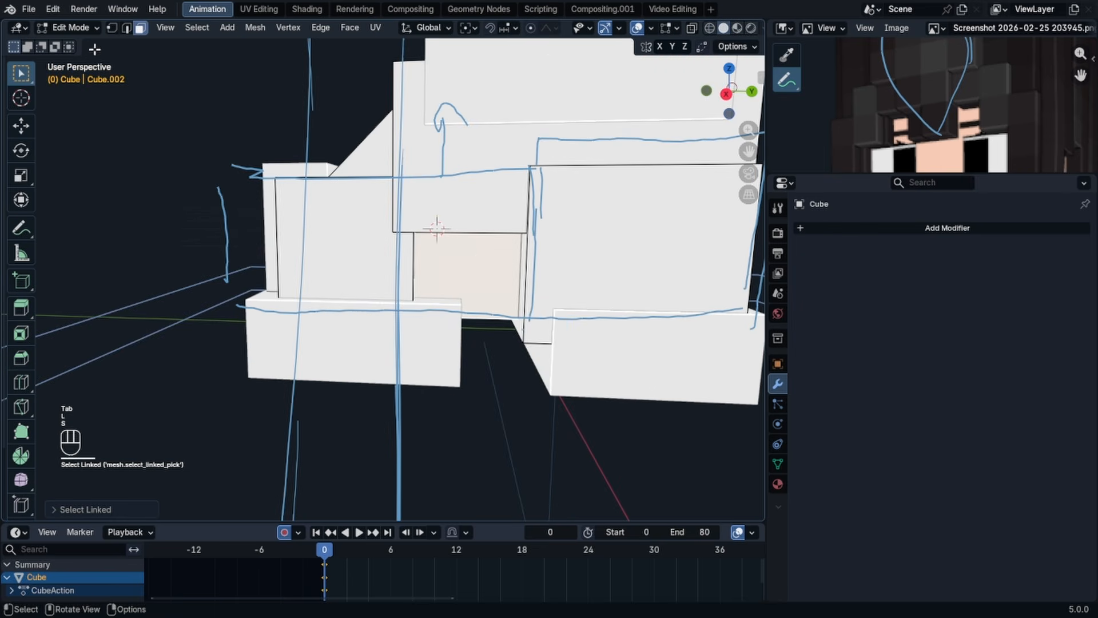
{"action": "key", "text": "Tab"}
- Erase the annotation strokes drawn over the shoe, keeping the sole outline beside it
{"action": "scroll", "coordinate": [249, 186], "scroll_direction": "down", "scroll_amount": 4}
{"action": "left_click", "coordinate": [24, 229]}
{"action": "middle_click_drag", "start_coordinate": [372, 246], "coordinate": [491, 264]}
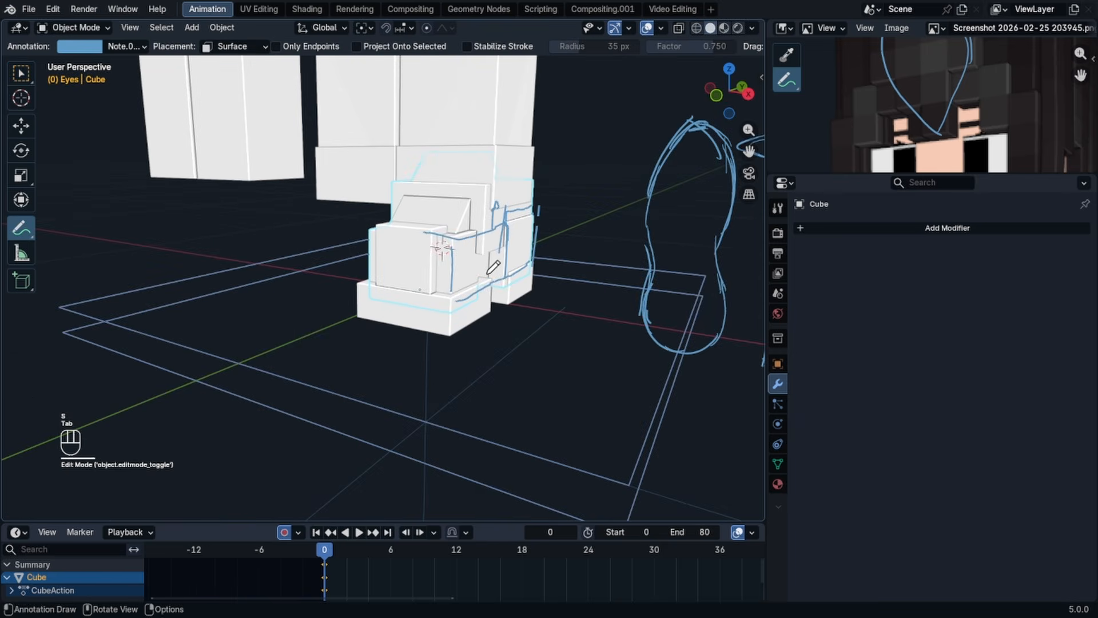
{"action": "left_click_drag", "start_coordinate": [455, 269], "coordinate": [469, 230], "text": "ctrl"}
{"action": "left_click_drag", "start_coordinate": [444, 309], "coordinate": [525, 300], "text": "ctrl"}
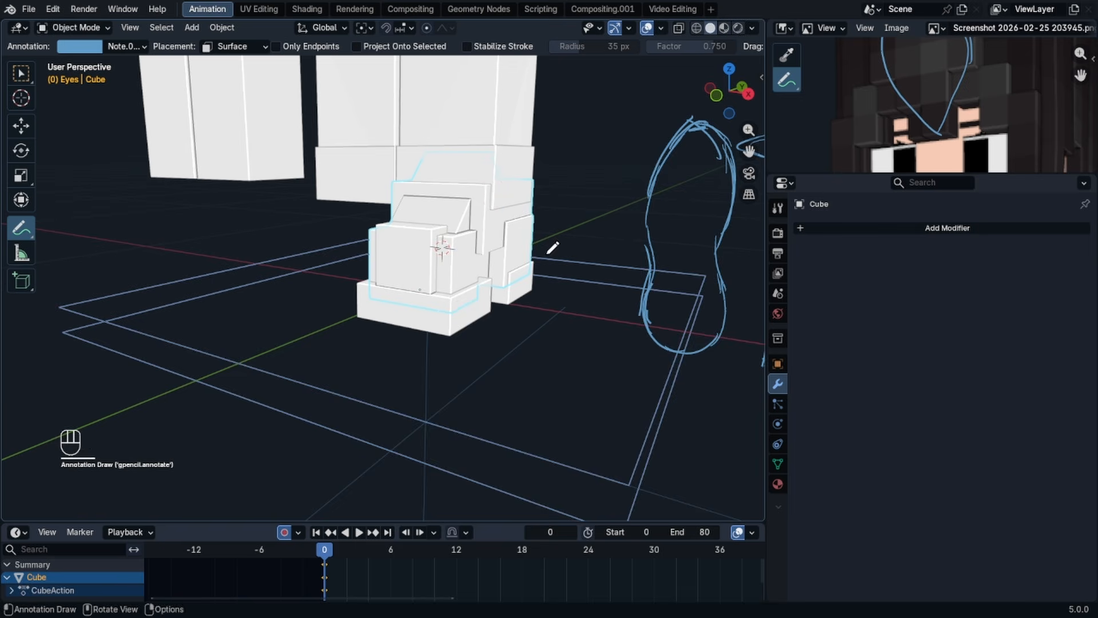
- Erase the remaining sole outline annotation beside the shoe and return to the selection tool
{"action": "middle_click_drag", "start_coordinate": [671, 217], "coordinate": [642, 223], "text": "shift"}
{"action": "scroll", "coordinate": [630, 225], "scroll_direction": "down", "scroll_amount": 3}
{"action": "mouse_move", "coordinate": [521, 209]}
{"action": "left_mouse_down", "text": "ctrl"}
{"action": "mouse_move", "coordinate": [519, 284]}
{"action": "mouse_move", "coordinate": [583, 320]}
{"action": "mouse_move", "coordinate": [625, 368]}
{"action": "mouse_move", "coordinate": [650, 334]}
{"action": "mouse_move", "coordinate": [592, 203]}
{"action": "left_mouse_up", "text": "ctrl"}
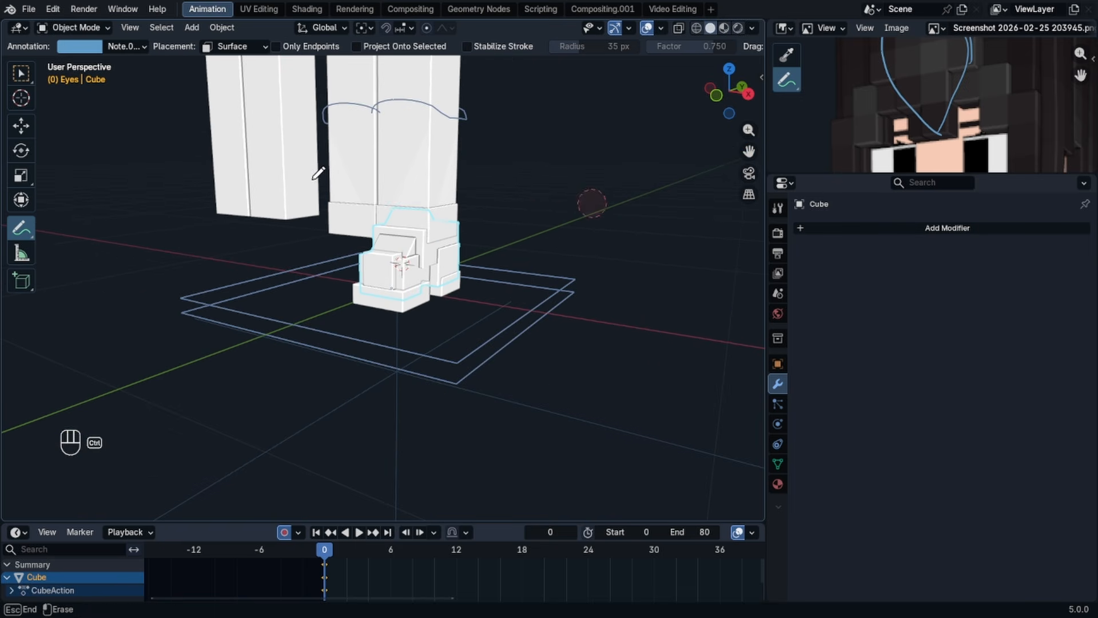
{"action": "scroll", "coordinate": [417, 170], "scroll_direction": "up", "scroll_amount": 3}
{"action": "left_click", "coordinate": [28, 77]}
- Scale the shoe's connecting block along X to adjust its width between the front and heel halves
{"action": "scroll", "coordinate": [555, 271], "scroll_direction": "up", "scroll_amount": 2}
{"action": "middle_click_drag", "start_coordinate": [559, 272], "coordinate": [520, 257]}
{"action": "key", "text": "Tab"}
{"action": "key", "text": "s"}
{"action": "key", "text": "x"}
{"action": "right_click", "coordinate": [591, 274]}
{"action": "key", "text": "s"}
{"action": "key", "text": "x"}
{"action": "left_click", "coordinate": [509, 215]}
{"action": "key", "text": "s"}
{"action": "key", "text": "x"}
{"action": "left_click", "coordinate": [655, 303]}
{"action": "key", "text": "Tab"}
{"action": "key", "text": "Tab"}
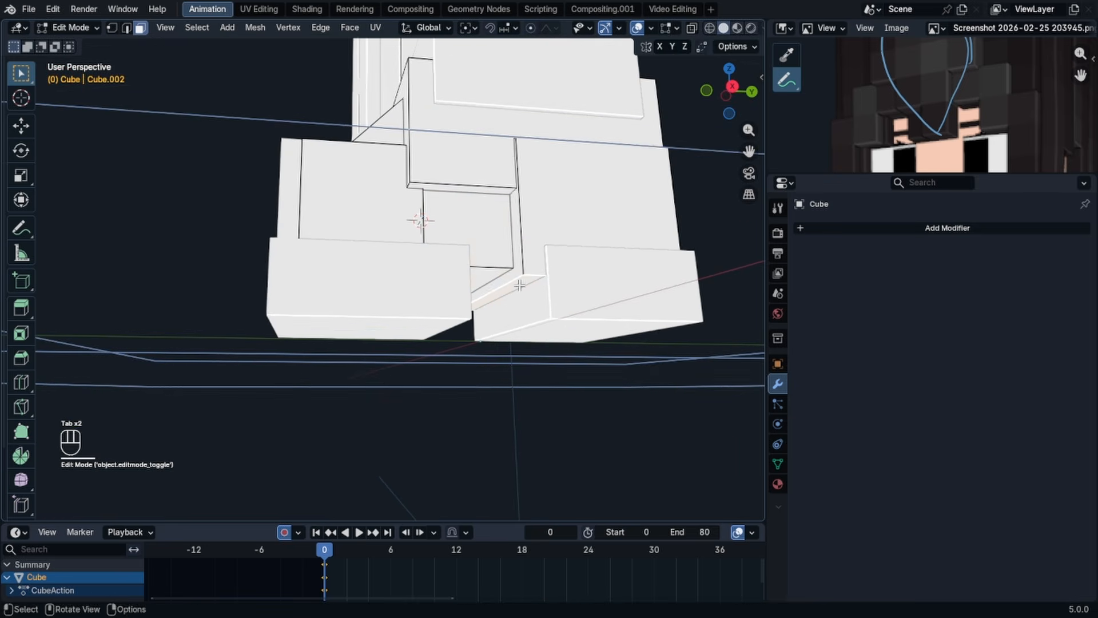
{"action": "left_click", "coordinate": [520, 257], "text": "shift"}
{"action": "key", "text": "g"}
{"action": "key", "text": "z"}
{"action": "right_click", "coordinate": [517, 245]}
- Move the heel sole's front face about 0.011 m along Y toward the toe
{"action": "key", "text": "Tab"}
{"action": "left_click", "coordinate": [542, 310]}
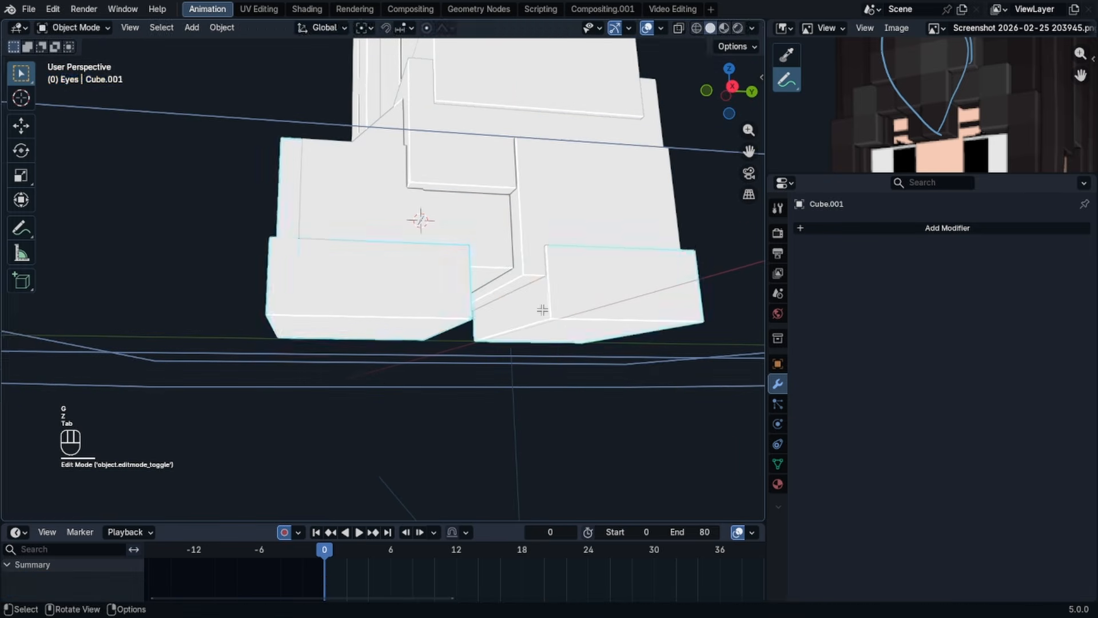
{"action": "key", "text": "Tab"}
{"action": "left_click", "coordinate": [522, 307]}
{"action": "key", "text": "g"}
{"action": "right_click", "coordinate": [521, 308]}
{"action": "key", "text": "g"}
{"action": "key", "text": "y"}
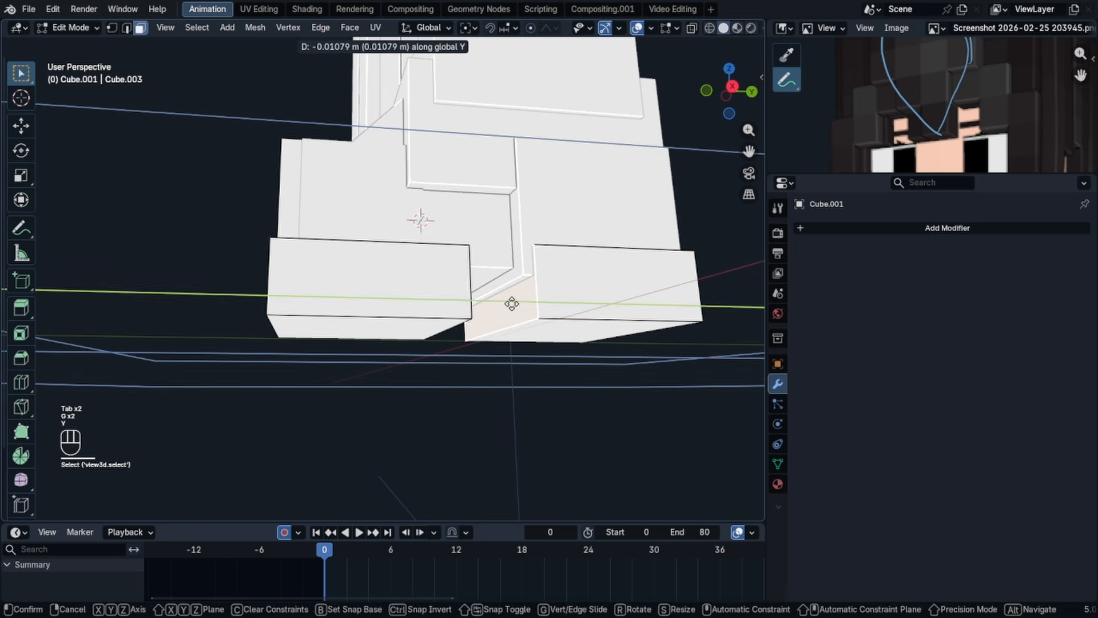
{"action": "left_click", "coordinate": [513, 302]}
- Select the linked ankle block above the connecting block in the shoe's upper mesh and delete it
{"action": "key", "text": "Tab"}
{"action": "left_click", "coordinate": [520, 267]}
{"action": "key", "text": "Tab"}
{"action": "left_click", "coordinate": [519, 268]}
{"action": "middle_click_drag", "start_coordinate": [520, 269], "coordinate": [481, 183]}
{"action": "key", "text": "l"}
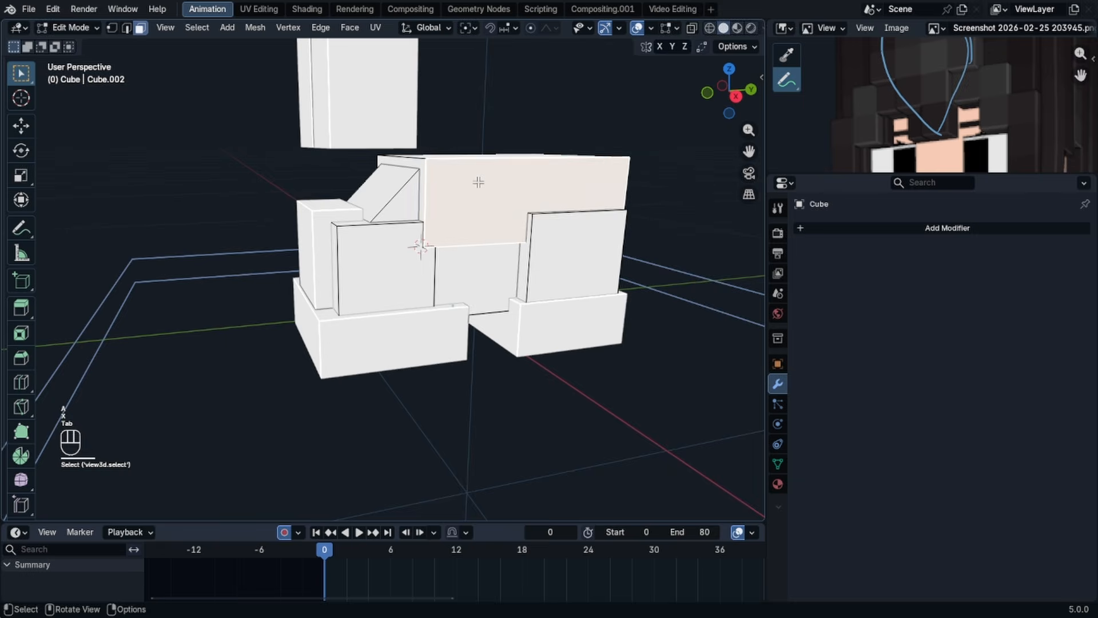
{"action": "key", "text": "x"}
{"action": "left_click", "coordinate": [471, 209]}
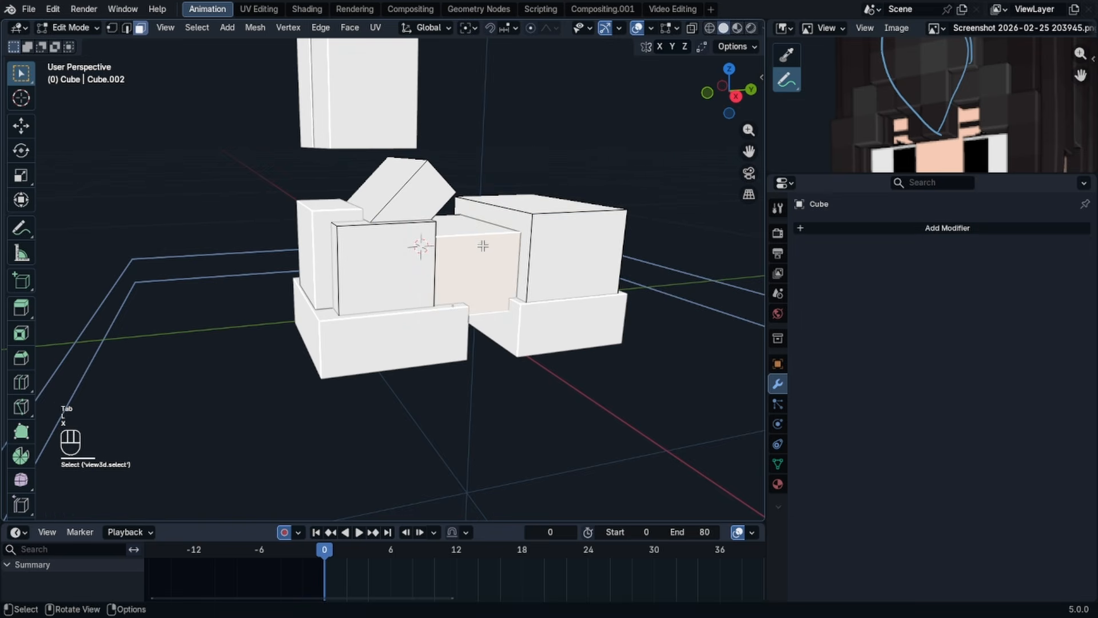
{"action": "middle_click_drag", "start_coordinate": [466, 219], "coordinate": [449, 235]}
{"action": "key", "text": "e"}
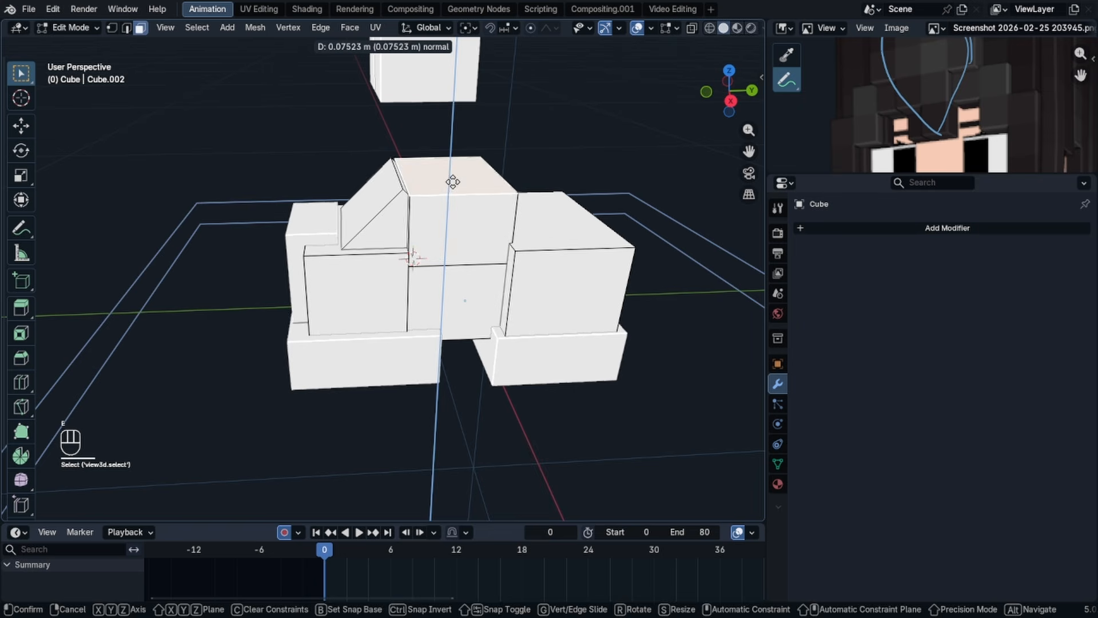
{"action": "right_click", "coordinate": [452, 167]}
{"action": "key", "text": "ctrl+z"}
{"action": "key", "text": "g"}
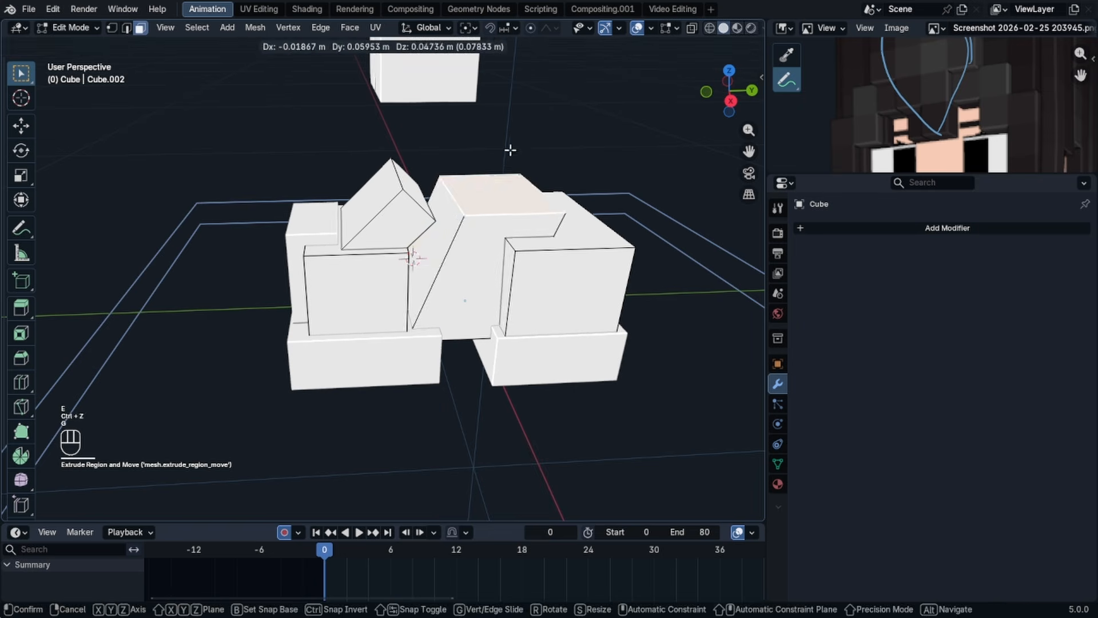
{"action": "right_click", "coordinate": [509, 149]}
- Duplicate the connecting block's top face and raise the copy along Z well above the shoe
{"action": "key", "text": "shift+d"}
{"action": "right_click", "coordinate": [510, 142]}
{"action": "key", "text": "g"}
{"action": "key", "text": "z"}
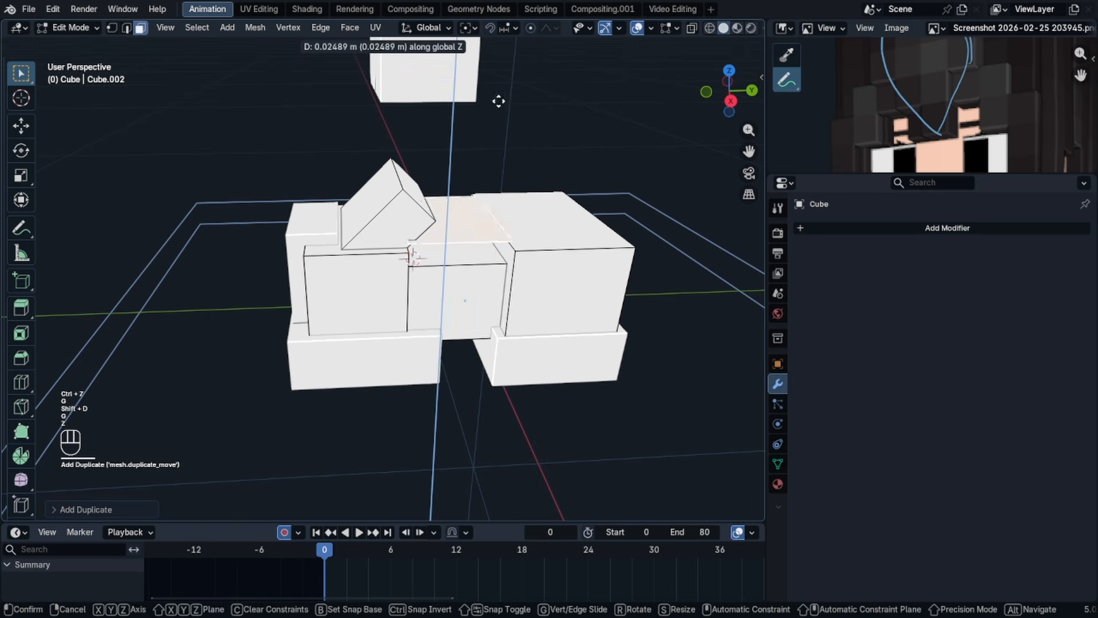
{"action": "left_click", "coordinate": [485, 429]}
- Extrude the raised face into a tall ankle block reaching back over the heel half
{"action": "middle_click_drag", "start_coordinate": [518, 215], "coordinate": [492, 228], "text": "shift"}
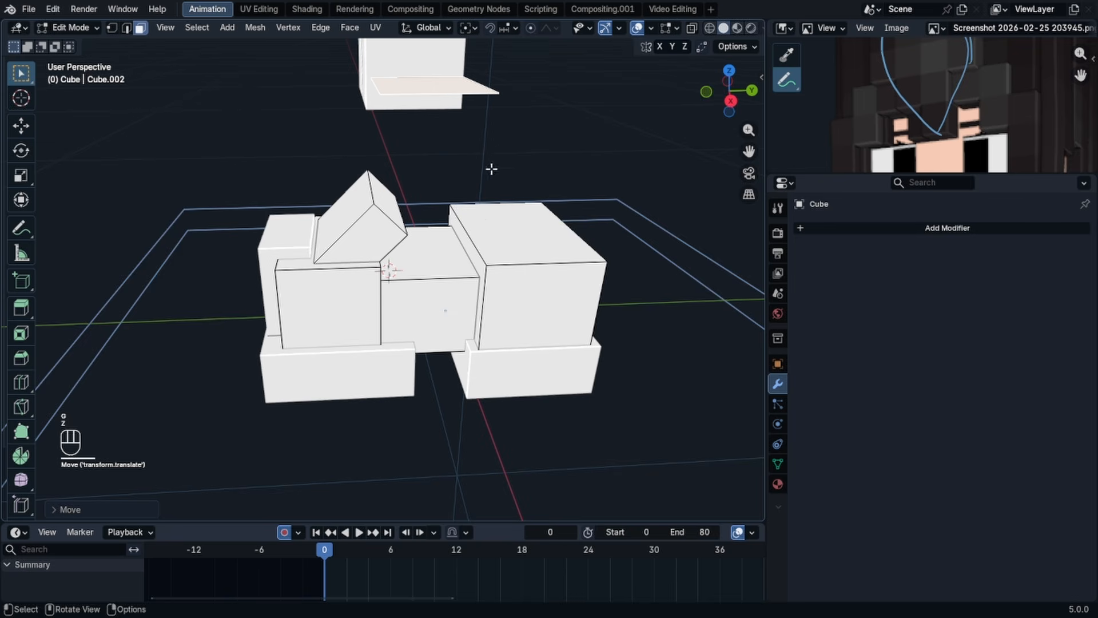
{"action": "middle_click_drag", "start_coordinate": [491, 169], "coordinate": [204, 42]}
{"action": "left_click", "coordinate": [127, 29]}
{"action": "left_click", "coordinate": [381, 189]}
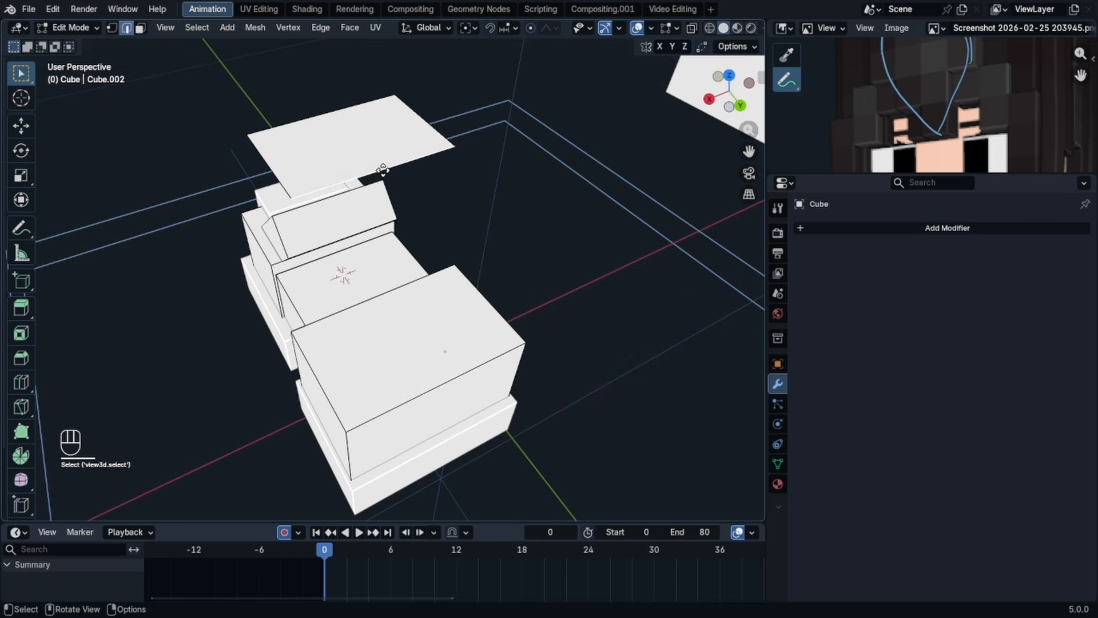
{"action": "middle_click_drag", "start_coordinate": [382, 170], "coordinate": [252, 91]}
{"action": "key", "text": "3"}
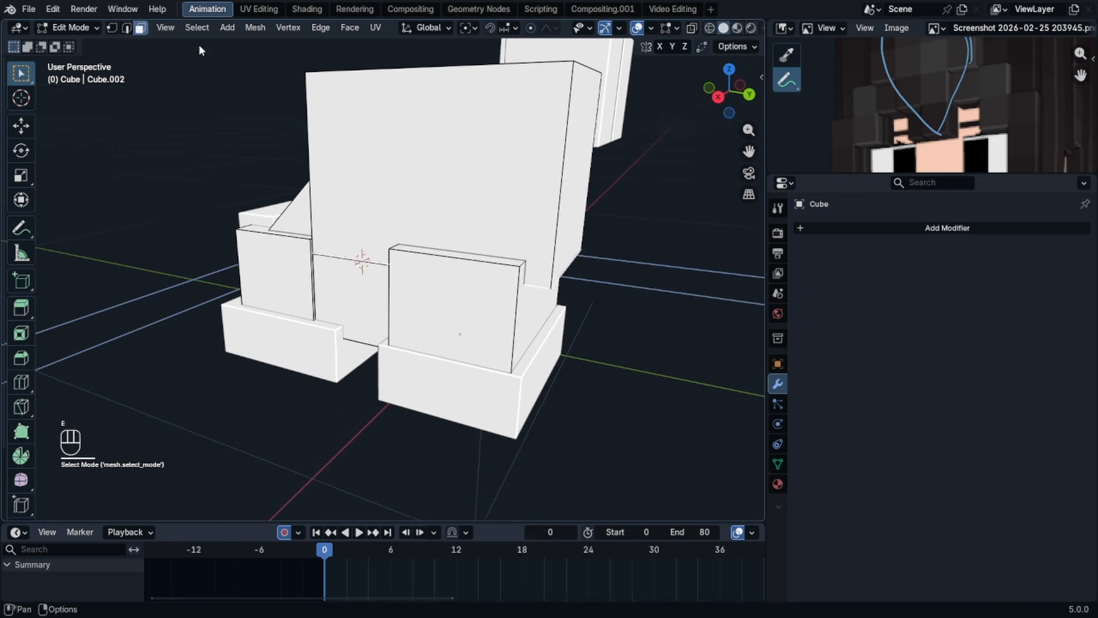
- Edge-slide the ankle block's back face toward the toe by a factor of about 0.137
{"action": "left_click", "coordinate": [583, 176]}
{"action": "key", "text": "g"}
{"action": "key", "text": "g"}
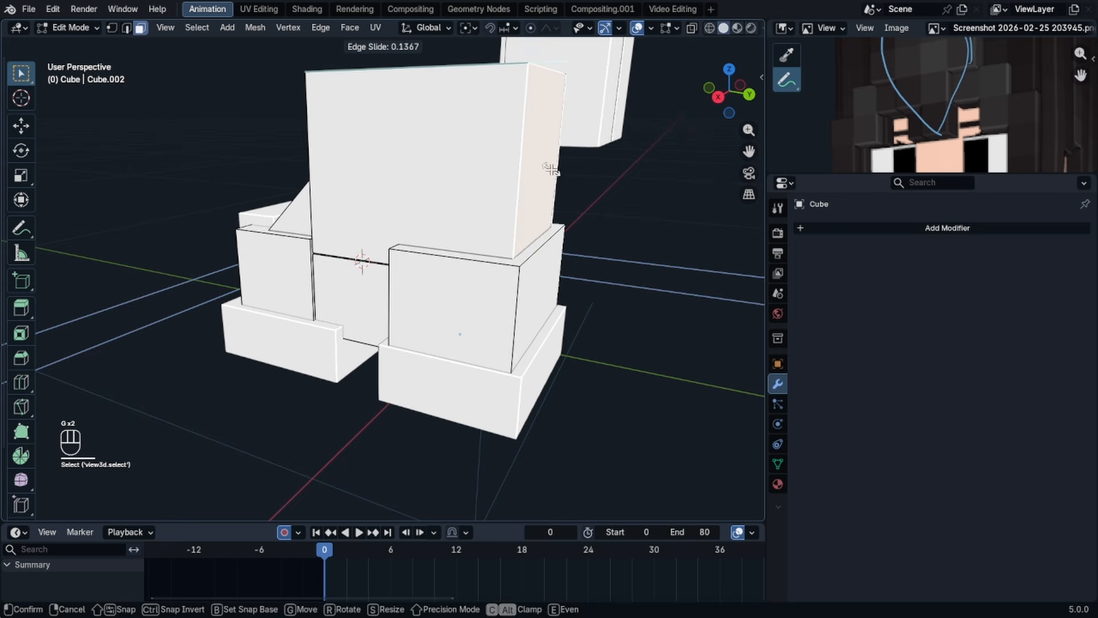
{"action": "left_click", "coordinate": [551, 169]}
- Slide the ankle block's top face down to form a low collar on the shoe and leave Edit Mode
{"action": "middle_click_drag", "start_coordinate": [551, 170], "coordinate": [409, 171]}
{"action": "left_click", "coordinate": [492, 91]}
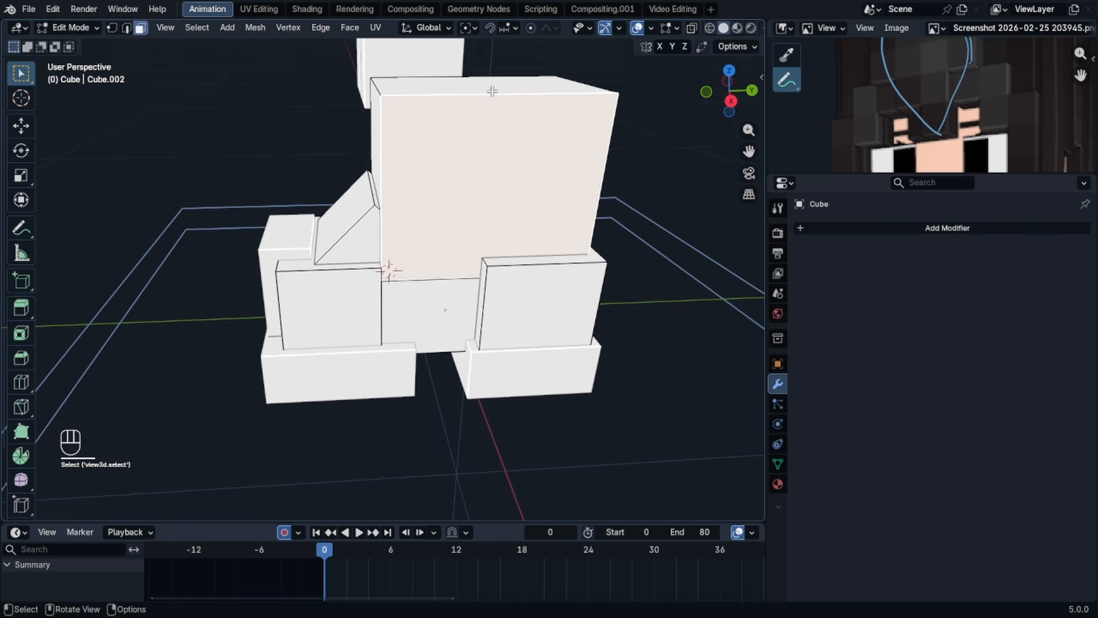
{"action": "left_click", "coordinate": [492, 89]}
{"action": "key", "text": "g"}
{"action": "key", "text": "g"}
{"action": "left_click", "coordinate": [484, 212]}
{"action": "middle_click_drag", "start_coordinate": [484, 212], "coordinate": [520, 245]}
{"action": "key", "text": "Tab"}
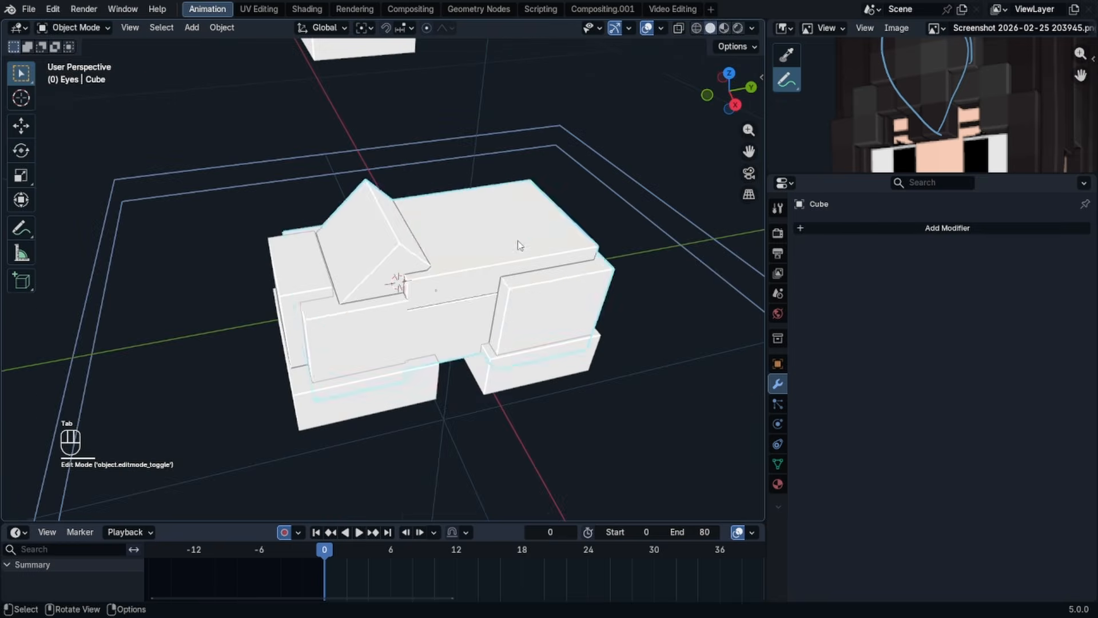
- Bring the rest of the character back into view and examine how the shoe fits beneath the pant leg
{"action": "key", "text": "Tab"}
{"action": "left_click", "coordinate": [458, 259]}
{"action": "scroll", "coordinate": [466, 275], "scroll_direction": "up", "scroll_amount": 6}
{"action": "middle_click_drag", "start_coordinate": [478, 294], "coordinate": [440, 282]}
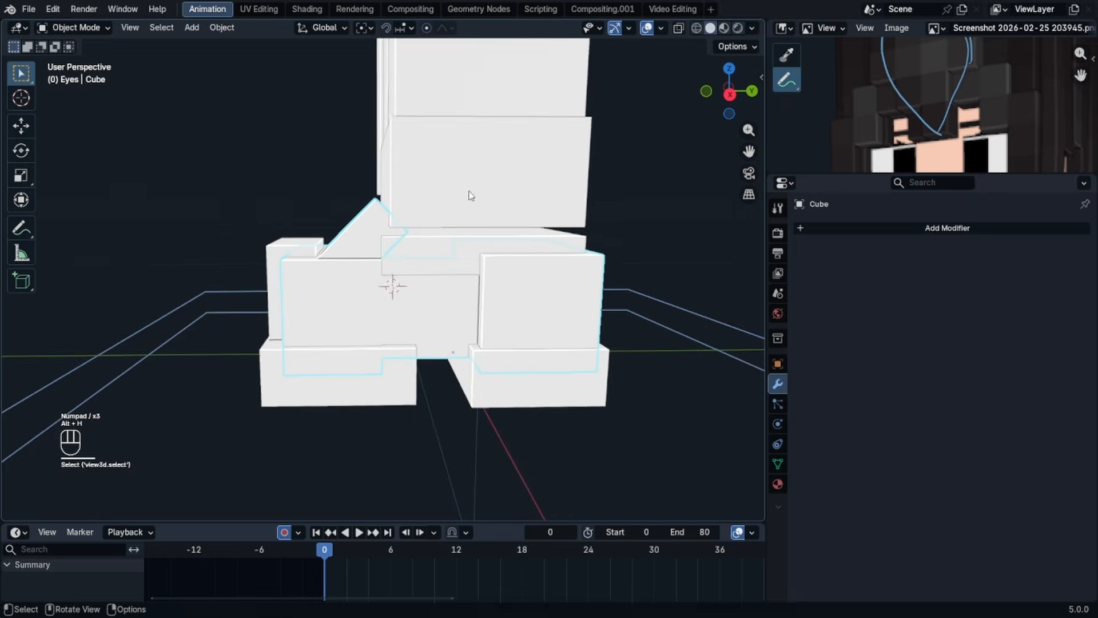
{"action": "left_click", "coordinate": [469, 192]}
{"action": "left_click", "coordinate": [481, 245]}
{"action": "scroll", "coordinate": [563, 215], "scroll_direction": "down", "scroll_amount": 5}
{"action": "middle_click_drag", "start_coordinate": [482, 245], "coordinate": [532, 222]}
{"action": "scroll", "coordinate": [458, 252], "scroll_direction": "down", "scroll_amount": 2}
{"action": "middle_click_drag", "start_coordinate": [442, 256], "coordinate": [310, 269]}
{"action": "scroll", "coordinate": [389, 261], "scroll_direction": "up", "scroll_amount": 4}
{"action": "left_click", "coordinate": [440, 216]}
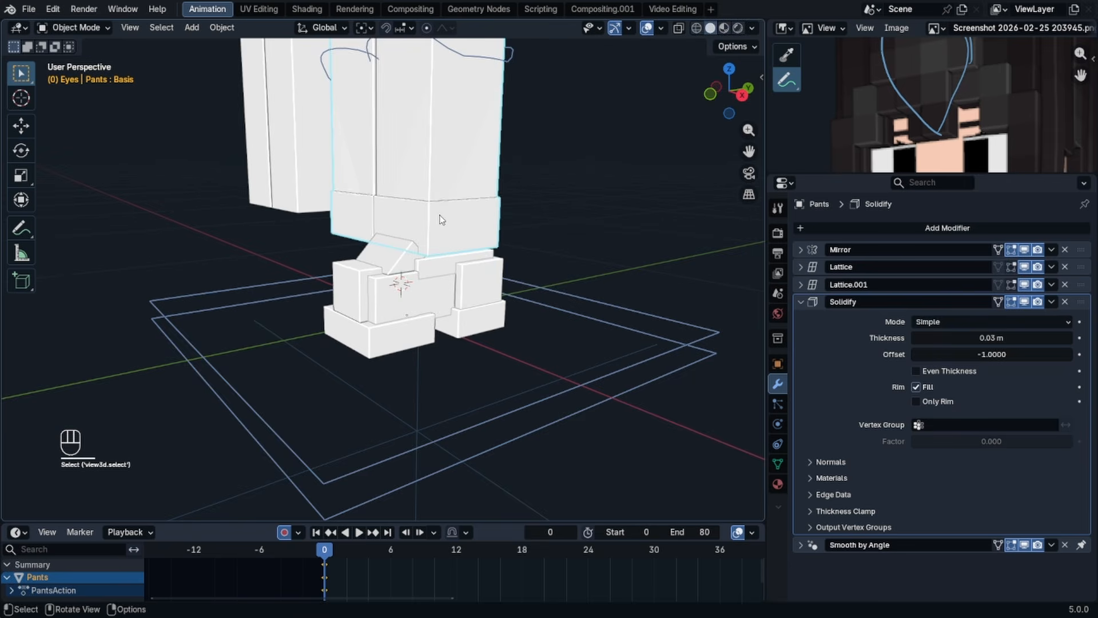
{"action": "middle_click_drag", "start_coordinate": [440, 219], "coordinate": [478, 221]}
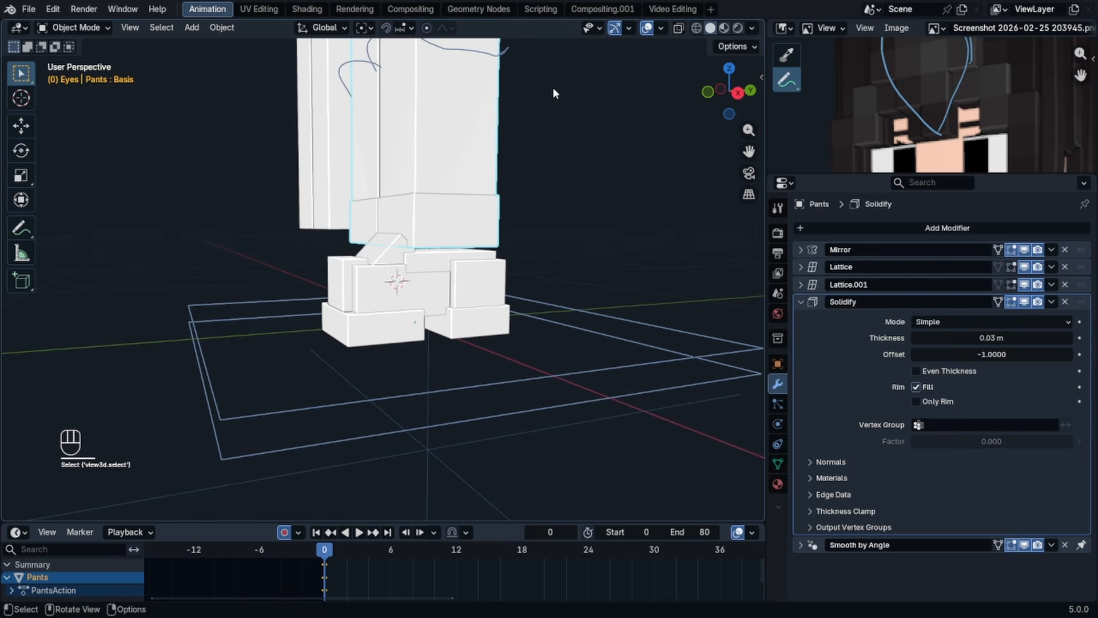
{"action": "scroll", "coordinate": [527, 202], "scroll_direction": "down", "scroll_amount": 2}
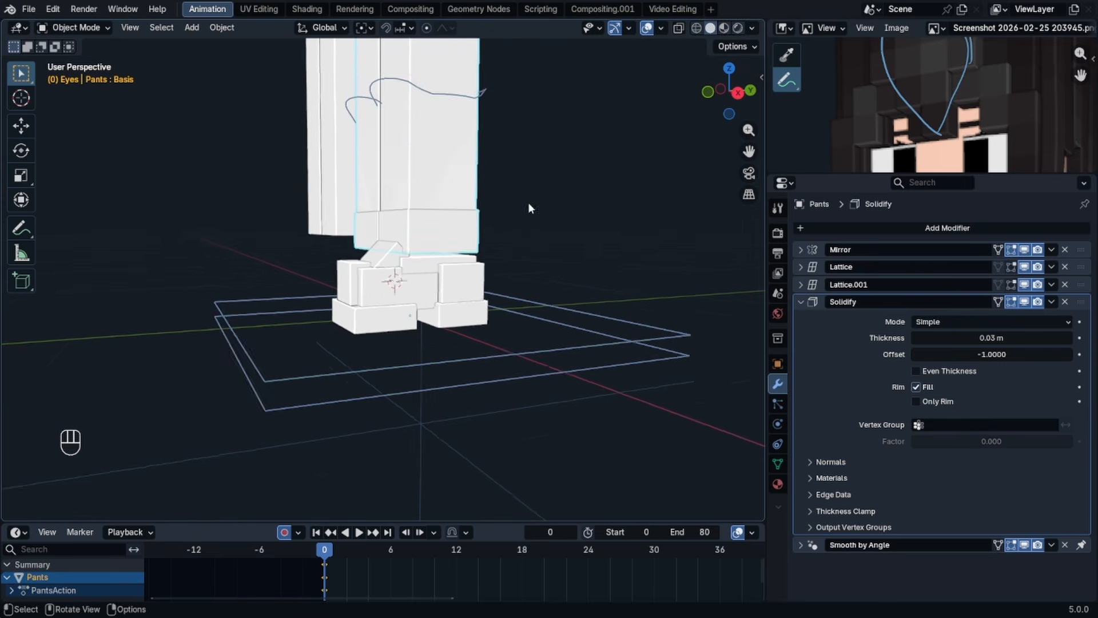
- Select the character rig and test its Leg Shrink setting, finishing at 0.000
{"action": "left_click", "coordinate": [509, 314]}
{"action": "key", "text": "n"}
{"action": "mouse_move", "coordinate": [677, 260]}
{"action": "left_mouse_down"}
{"action": "mouse_move", "coordinate": [730, 260]}
{"action": "mouse_move", "coordinate": [675, 260]}
{"action": "left_mouse_up"}
{"action": "middle_click_drag", "start_coordinate": [301, 176], "coordinate": [389, 177]}
{"action": "left_click_drag", "start_coordinate": [675, 259], "coordinate": [566, 258]}
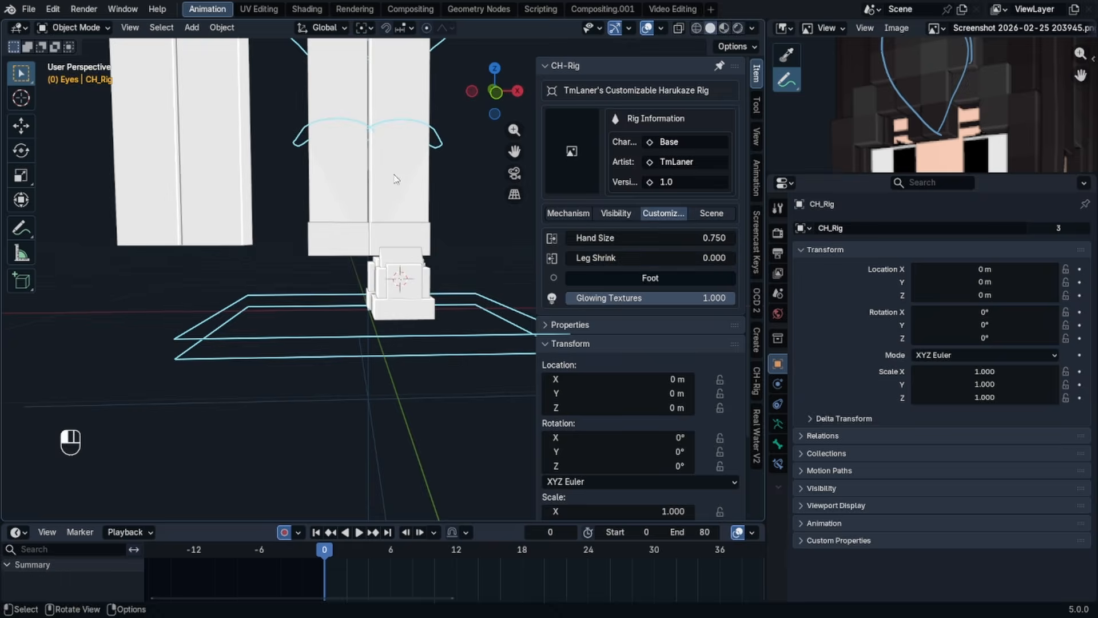
- Add a new shape key to the Pants mesh and enter Edit Mode on it
{"action": "left_click", "coordinate": [393, 178]}
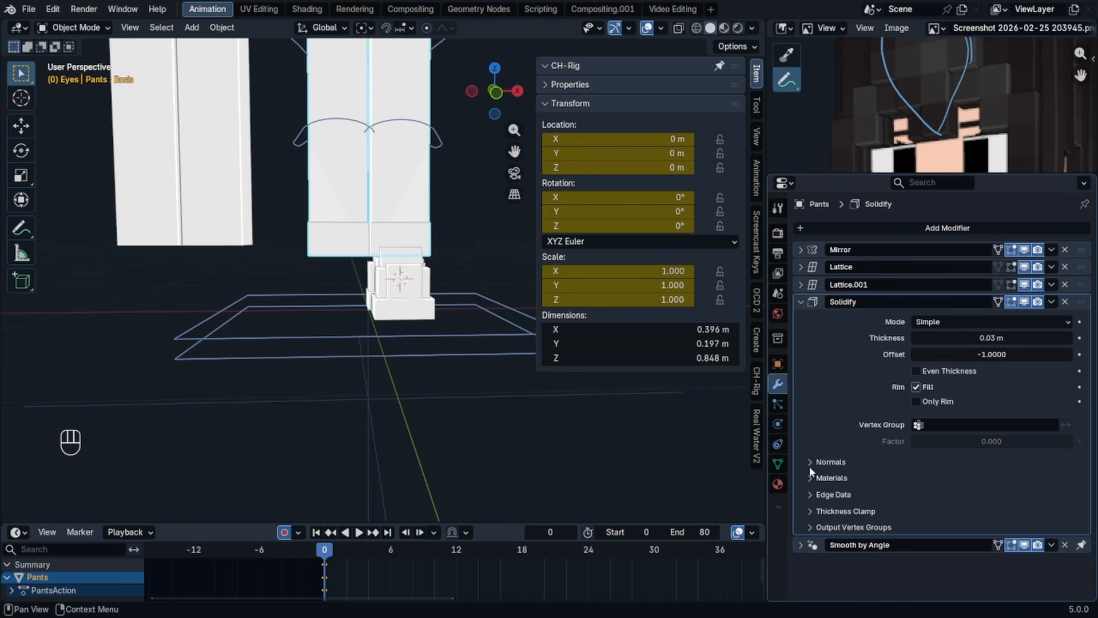
{"action": "left_click", "coordinate": [779, 465]}
{"action": "left_click", "coordinate": [1080, 376]}
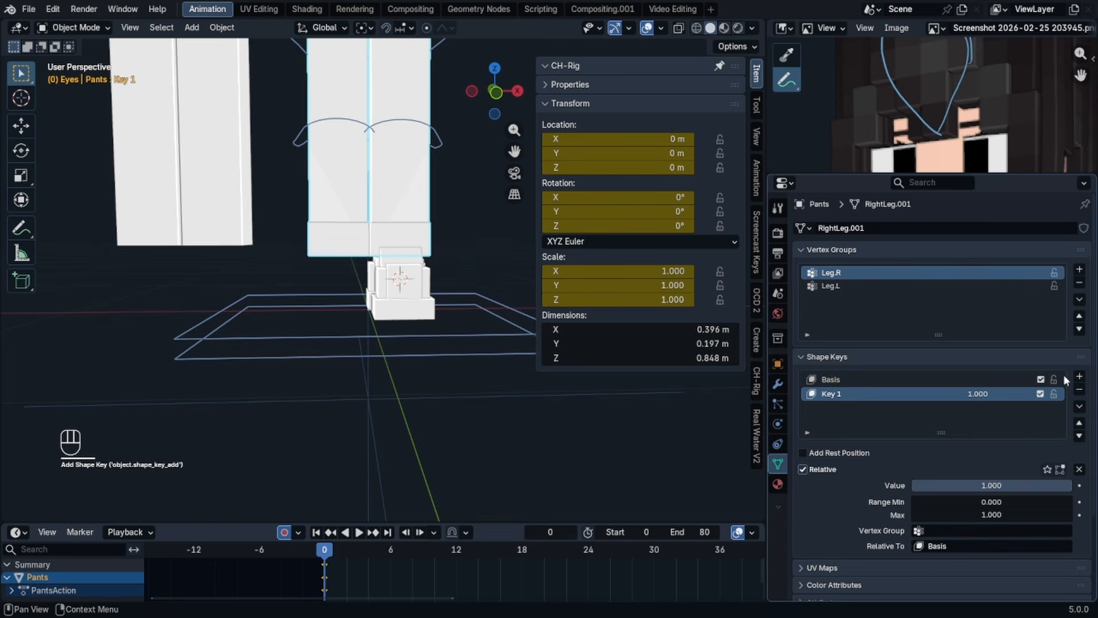
{"action": "key", "text": "Tab"}
{"action": "key", "text": "a"}
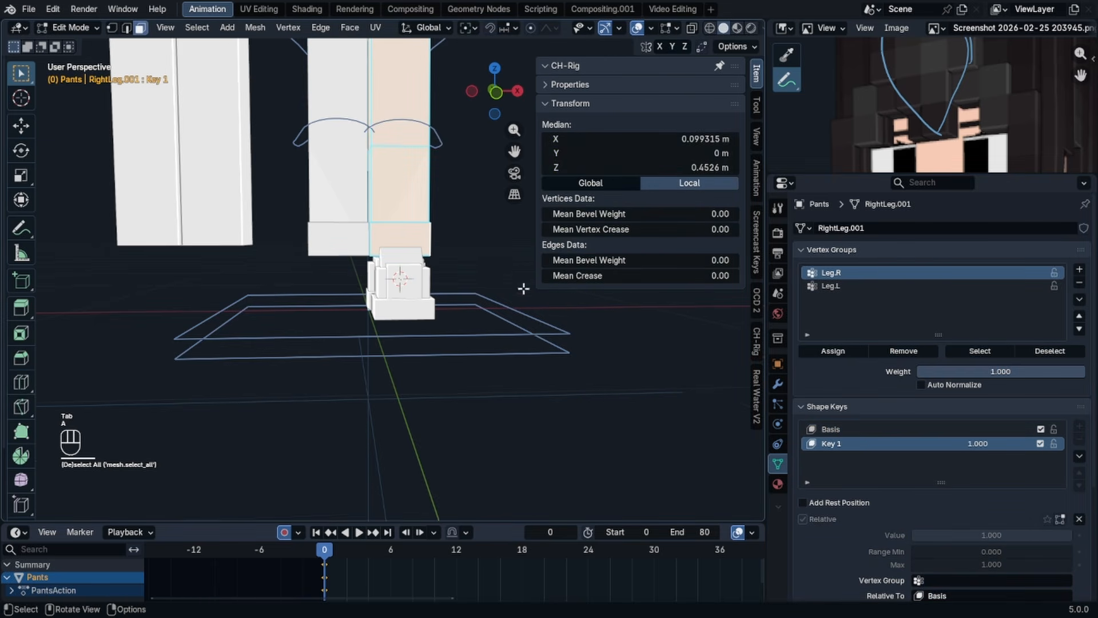
{"action": "middle_click_drag", "start_coordinate": [522, 288], "coordinate": [486, 333], "text": "shift"}
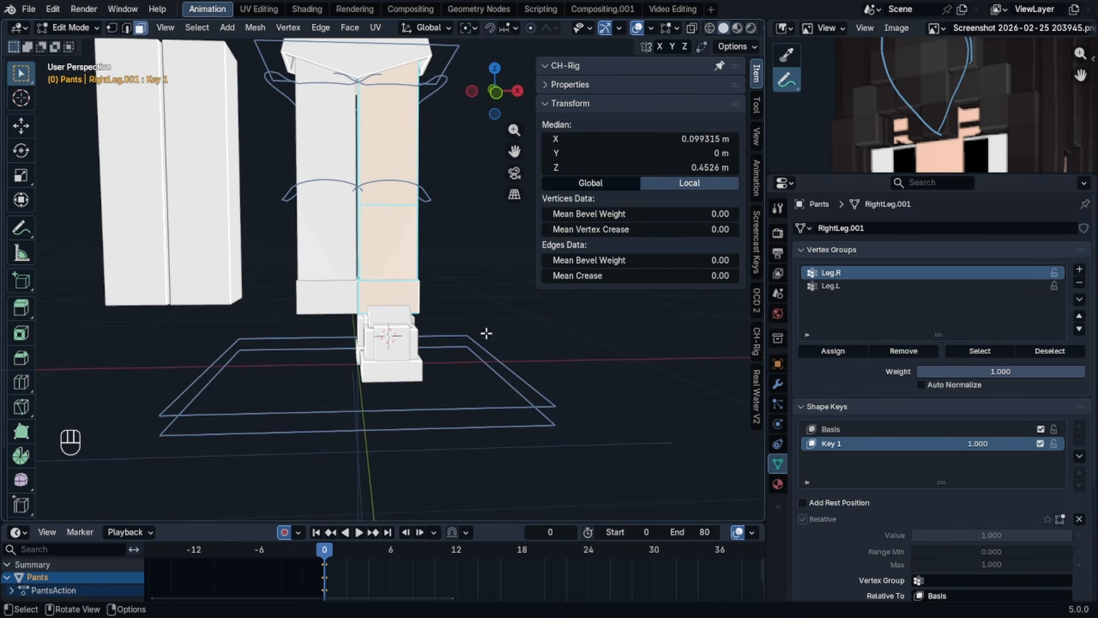
{"action": "key", "text": "s"}
{"action": "right_click", "coordinate": [516, 332]}
{"action": "key", "text": "KP_1"}
{"action": "right_click_drag", "start_coordinate": [371, 174], "coordinate": [373, 228], "text": "shift"}
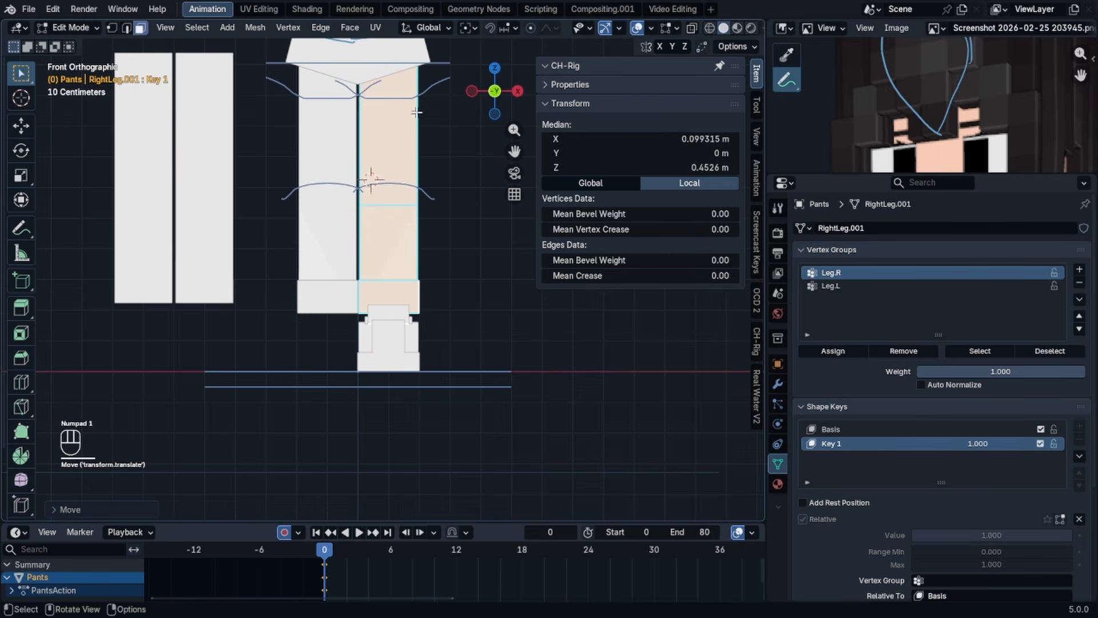
- Select two diagonally opposite knee-level vertices of the pant leg and snap the 3D cursor to their midpoint
{"action": "middle_click_drag", "start_coordinate": [412, 180], "coordinate": [418, 262], "text": "shift"}
{"action": "scroll", "coordinate": [418, 262], "scroll_direction": "up", "scroll_amount": 3}
{"action": "left_click", "coordinate": [415, 294]}
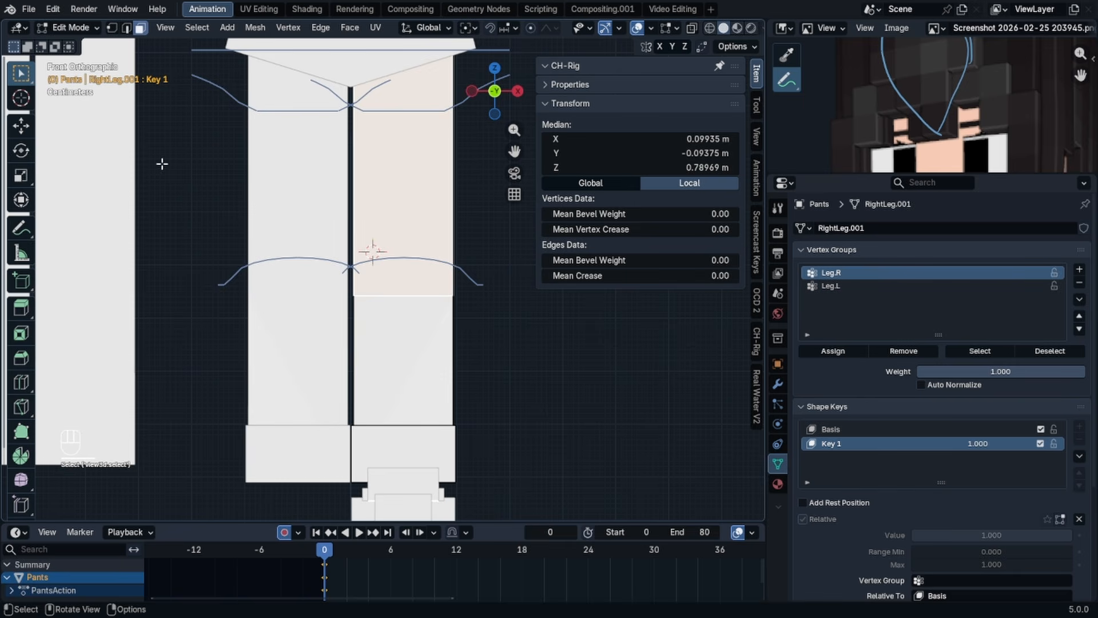
{"action": "left_click", "coordinate": [113, 27]}
{"action": "left_click", "coordinate": [355, 295]}
{"action": "middle_click_drag", "start_coordinate": [366, 297], "coordinate": [326, 234]}
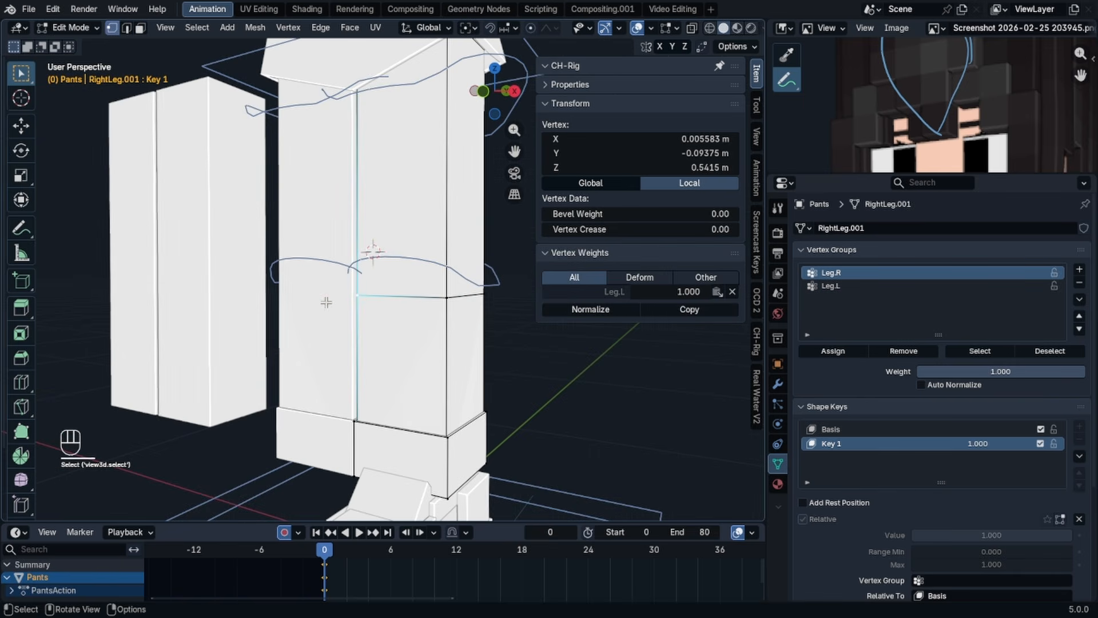
{"action": "left_click", "coordinate": [483, 297], "text": "shift"}
{"action": "key", "text": "shift+s"}
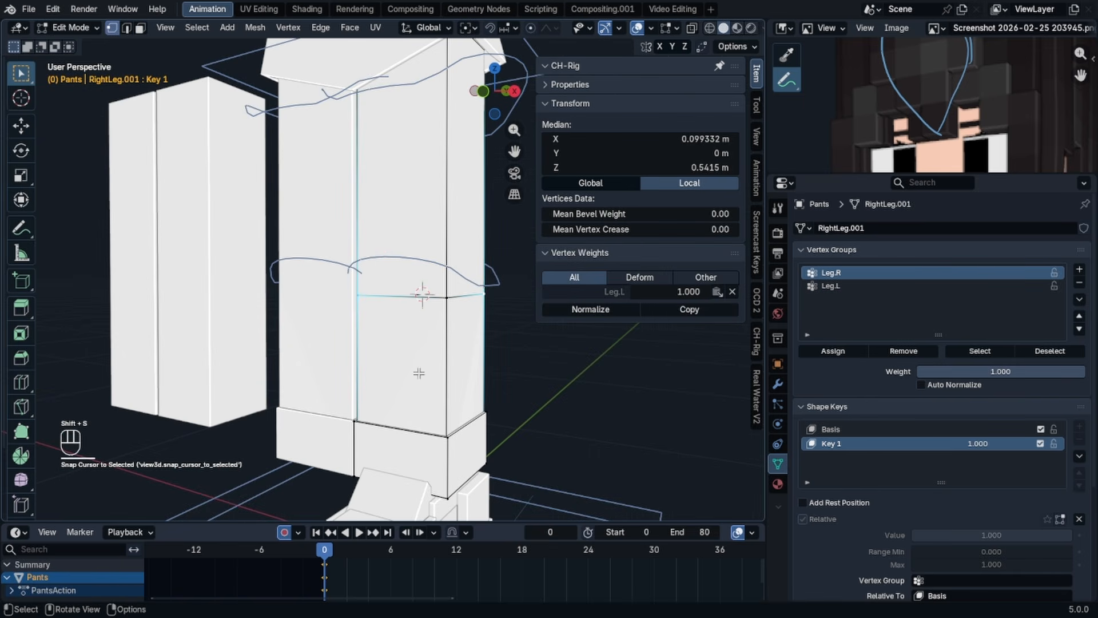
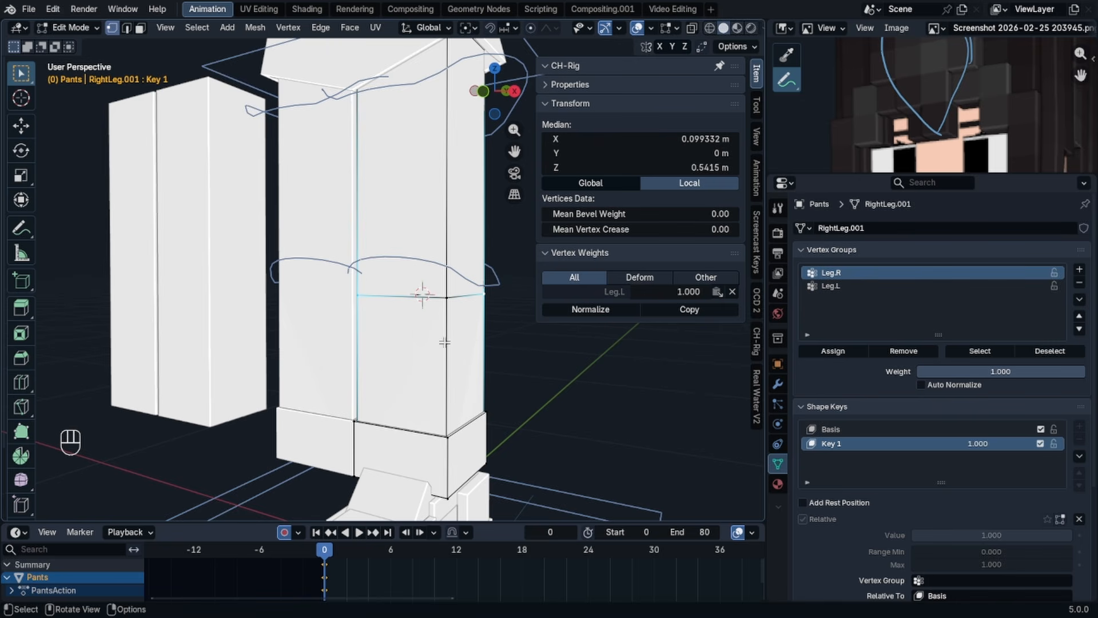
- Hide the sidebar and extend the selection to the knee-level vertices around the pant leg
{"action": "key", "text": "n"}
{"action": "middle_click_drag", "start_coordinate": [442, 344], "coordinate": [442, 288]}
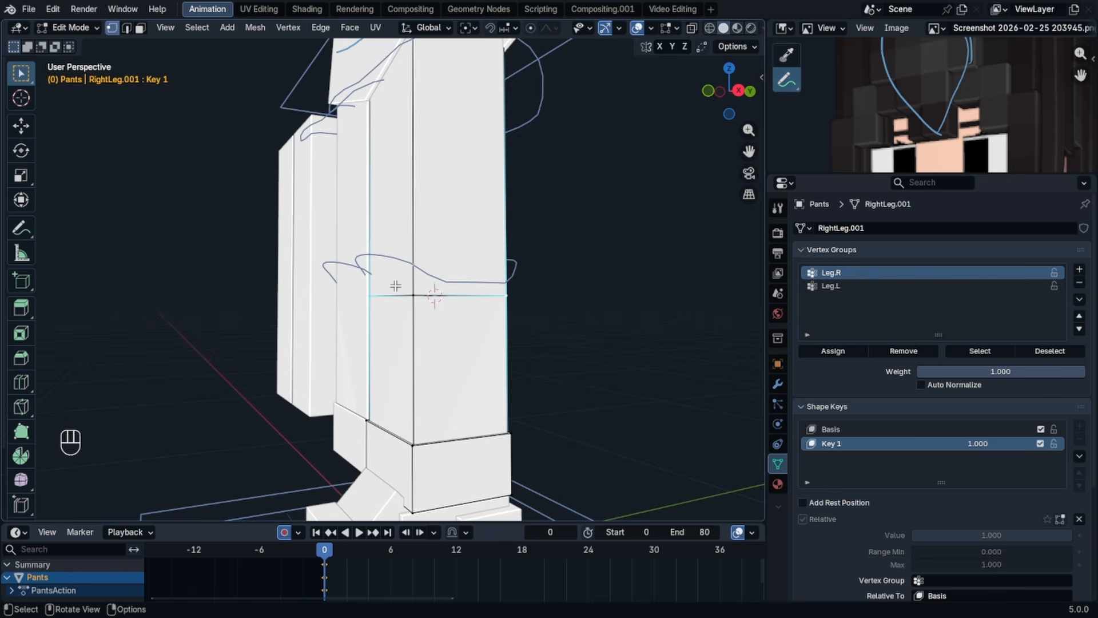
{"action": "middle_click_drag", "start_coordinate": [389, 291], "coordinate": [495, 328]}
{"action": "key", "text": "g"}
{"action": "right_click", "coordinate": [523, 344]}
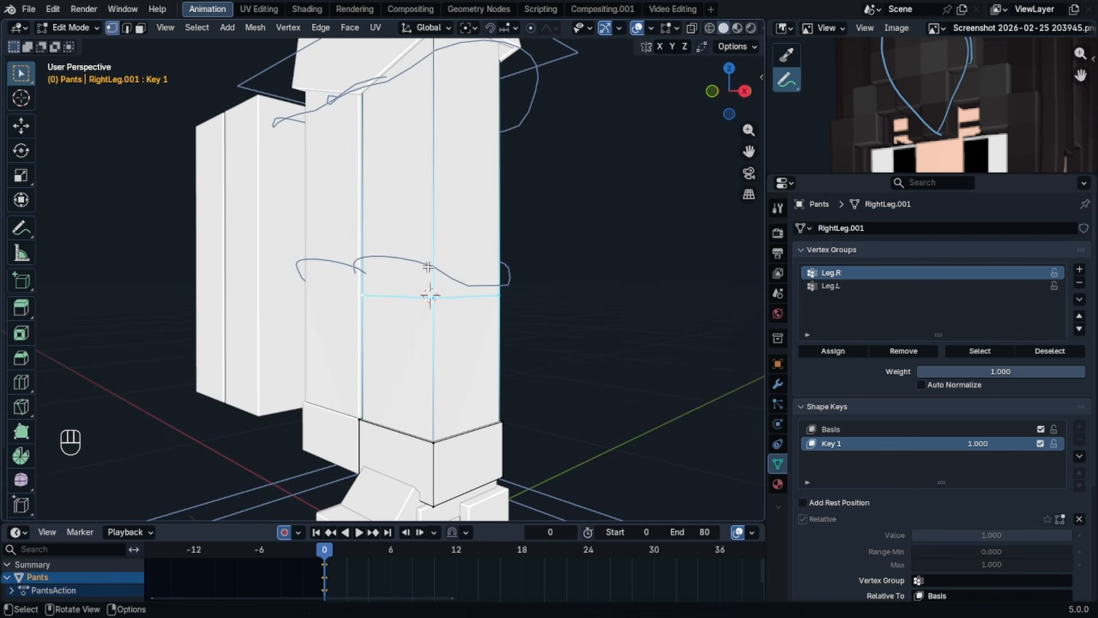
- Switch the reference image area to the Outliner and enable the Lattices collection inside MCH (Disable), leaving Edit Mode
{"action": "left_click", "coordinate": [784, 27]}
{"action": "left_click", "coordinate": [710, 63]}
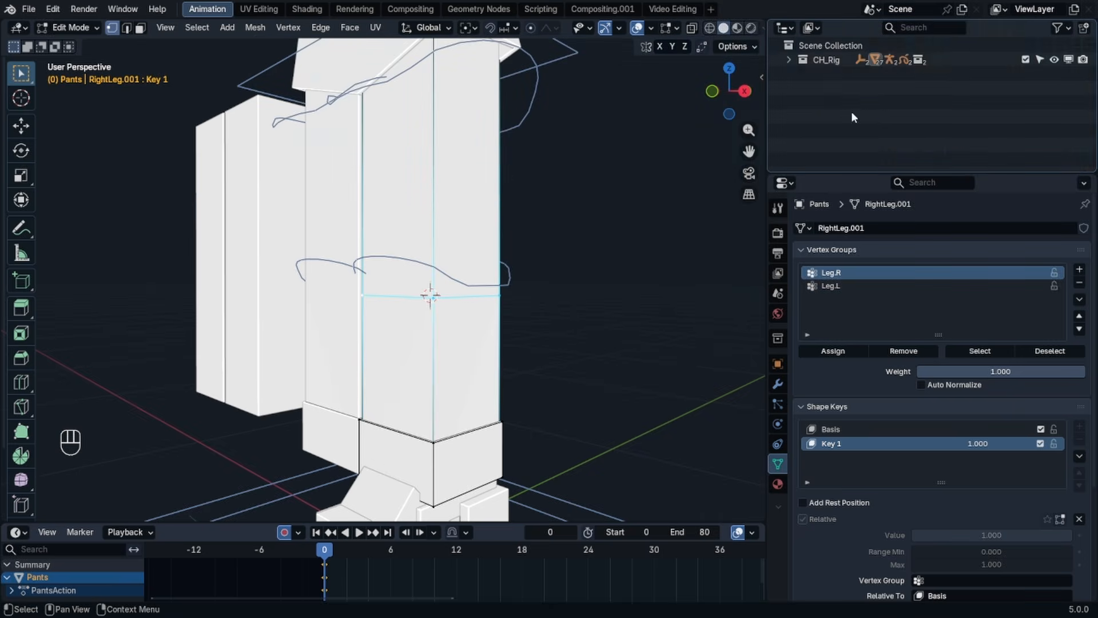
{"action": "left_click", "coordinate": [790, 59]}
{"action": "key", "text": "Tab"}
{"action": "left_click", "coordinate": [803, 88], "text": "shift"}
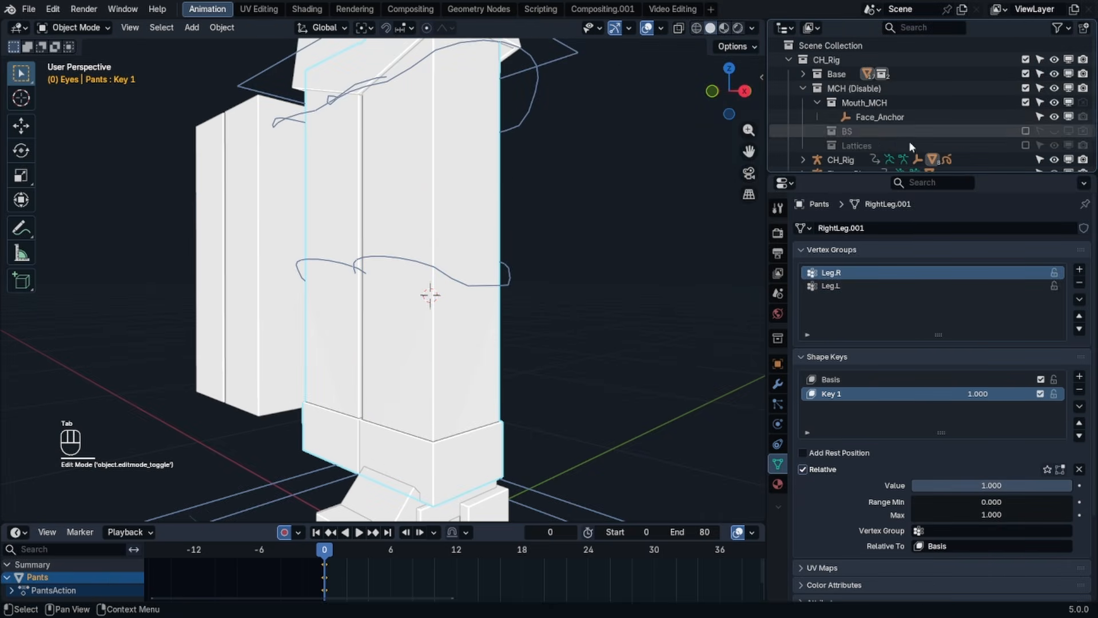
{"action": "left_click", "coordinate": [1025, 145]}
{"action": "left_click", "coordinate": [817, 145]}
- Select the leg lattice, reselect the Pants, and open the Pants in Edit Mode in the front view
{"action": "left_click", "coordinate": [518, 289]}
{"action": "left_click", "coordinate": [503, 301]}
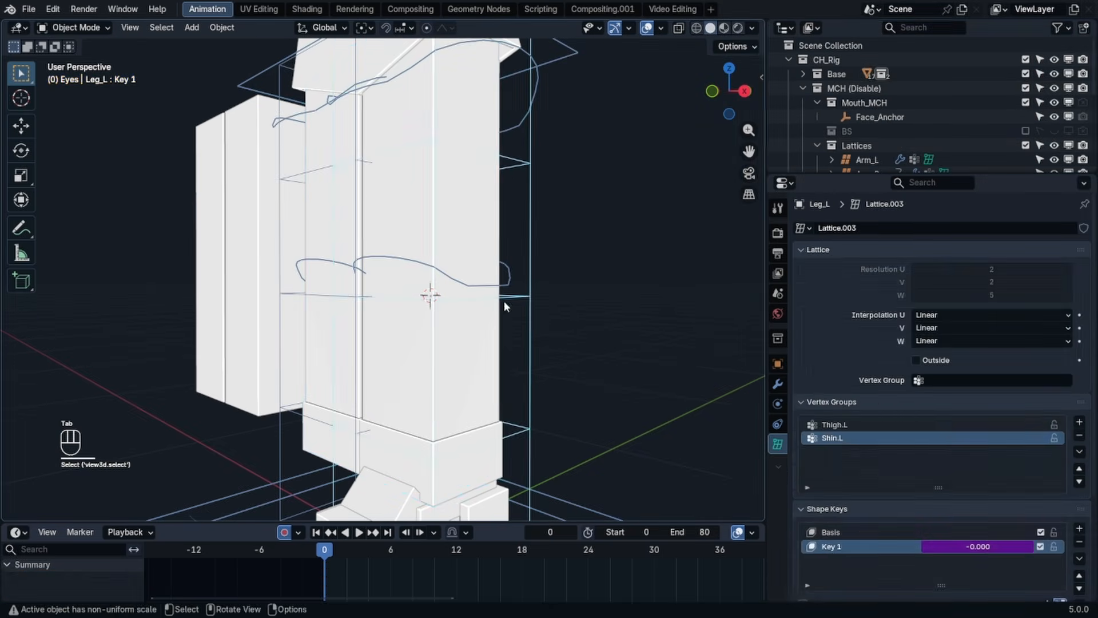
{"action": "left_click", "coordinate": [502, 309]}
{"action": "key", "text": "KP_1"}
{"action": "key", "text": "Tab"}
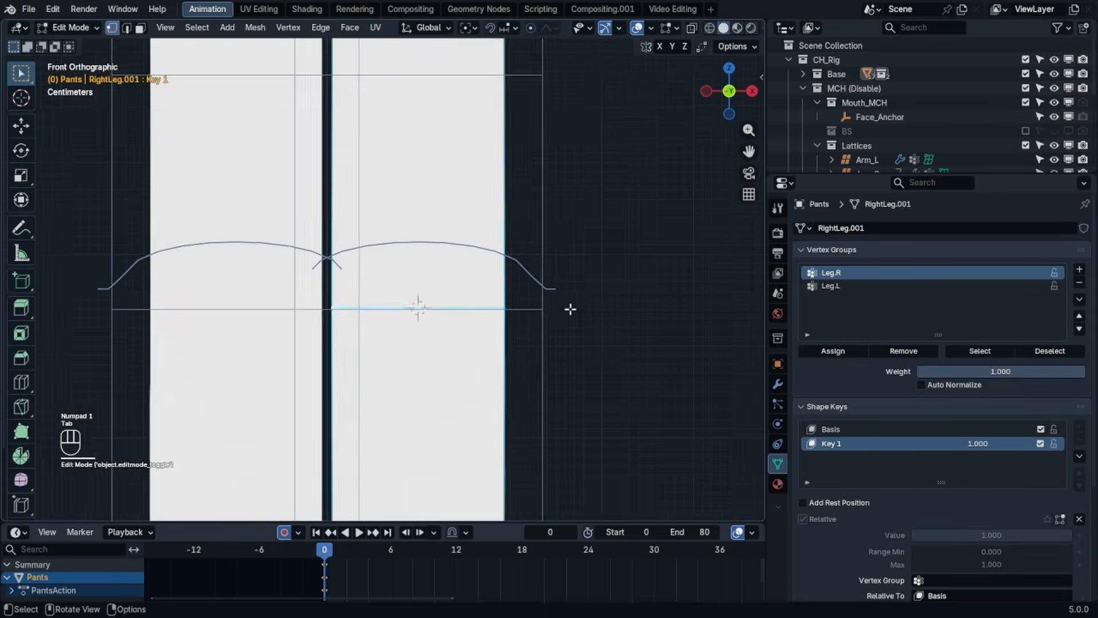
- Edge-slide the knee-level loop of the pants down onto the leg lattice's knee line and return to Object Mode
{"action": "scroll", "coordinate": [552, 332], "scroll_direction": "up", "scroll_amount": 4}
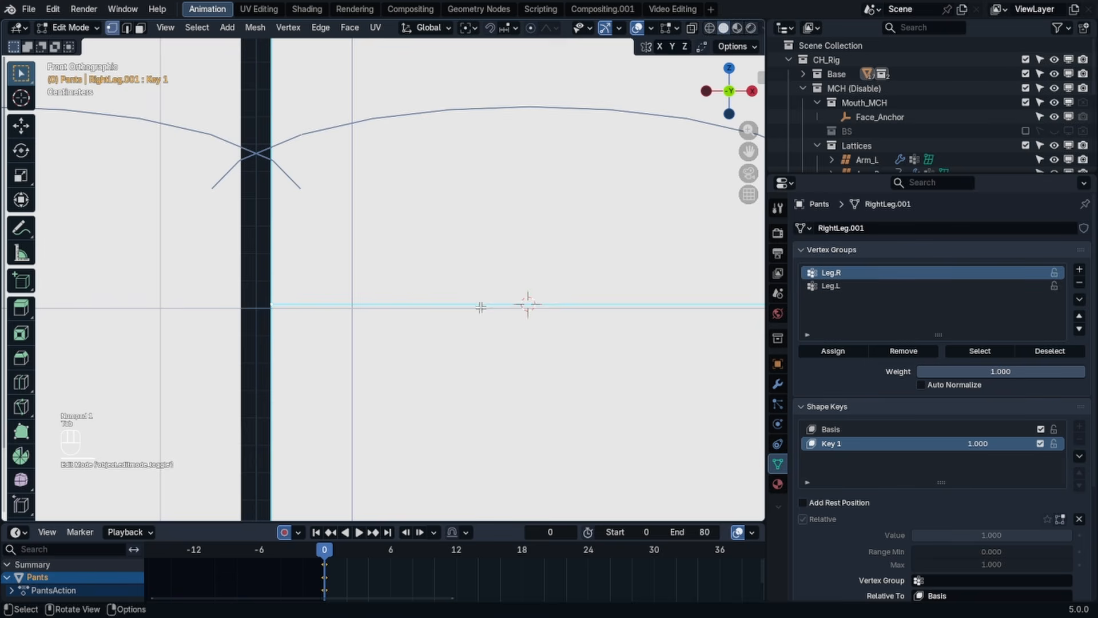
{"action": "key", "text": "g"}
{"action": "key", "text": "g"}
{"action": "left_click", "coordinate": [485, 336]}
{"action": "scroll", "coordinate": [493, 334], "scroll_direction": "down", "scroll_amount": 3}
{"action": "middle_click_drag", "start_coordinate": [580, 329], "coordinate": [464, 303], "text": "shift"}
{"action": "scroll", "coordinate": [572, 299], "scroll_direction": "up", "scroll_amount": 2}
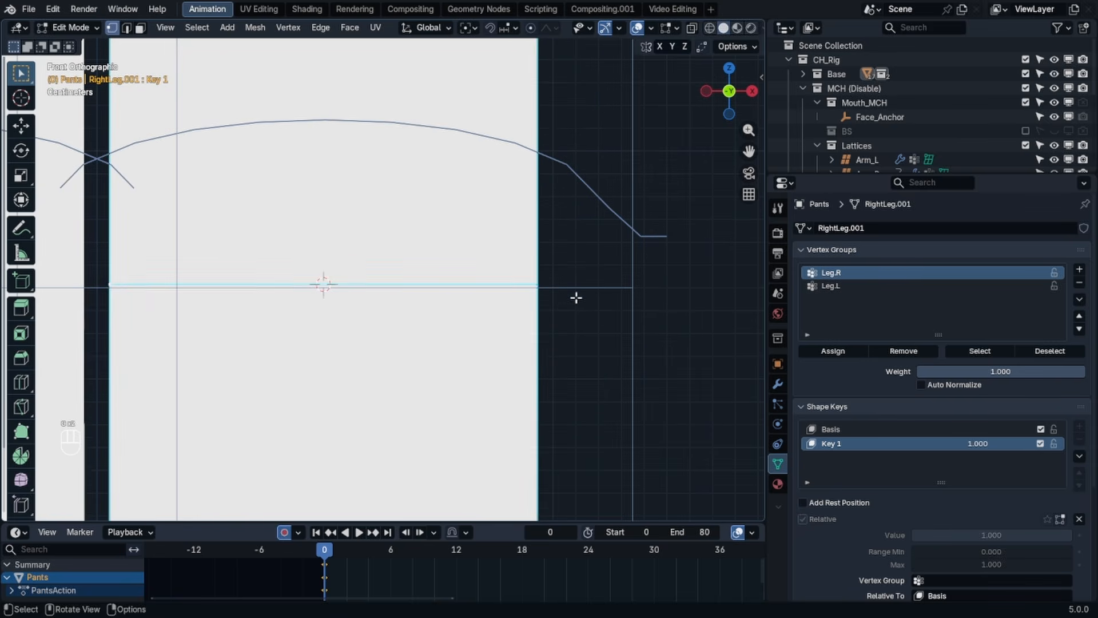
{"action": "key", "text": "g"}
{"action": "key", "text": "g"}
{"action": "left_click", "coordinate": [569, 335]}
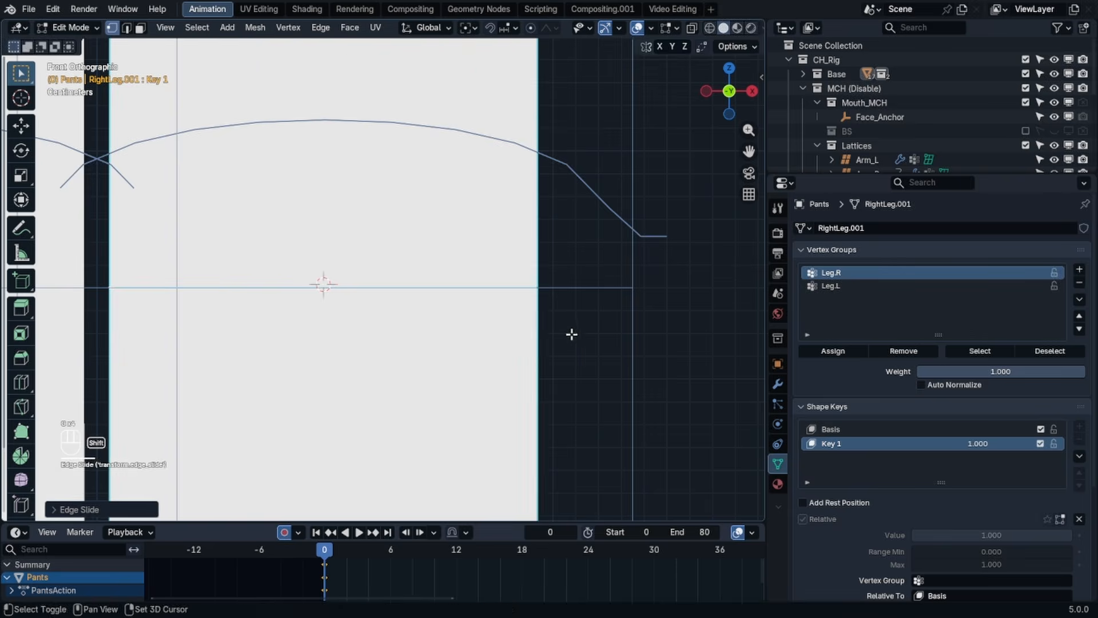
{"action": "scroll", "coordinate": [483, 328], "scroll_direction": "down", "scroll_amount": 4}
{"action": "key", "text": "Tab"}
- Rotate the rig's Shin.FK.L control in Pose Mode to test how the pant leg bends at the knee
{"action": "middle_click_drag", "start_coordinate": [471, 310], "coordinate": [444, 266]}
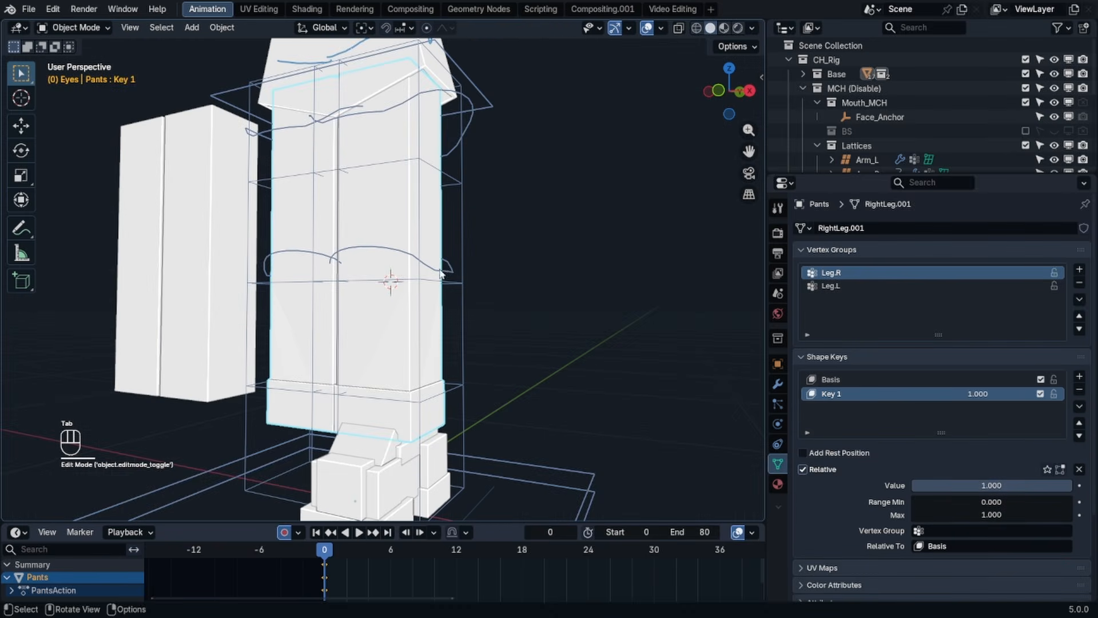
{"action": "left_click", "coordinate": [452, 270]}
{"action": "key", "text": "ctrl+Tab"}
{"action": "middle_click_drag", "start_coordinate": [456, 488], "coordinate": [423, 272]}
{"action": "left_click", "coordinate": [423, 269]}
{"action": "key", "text": "r"}
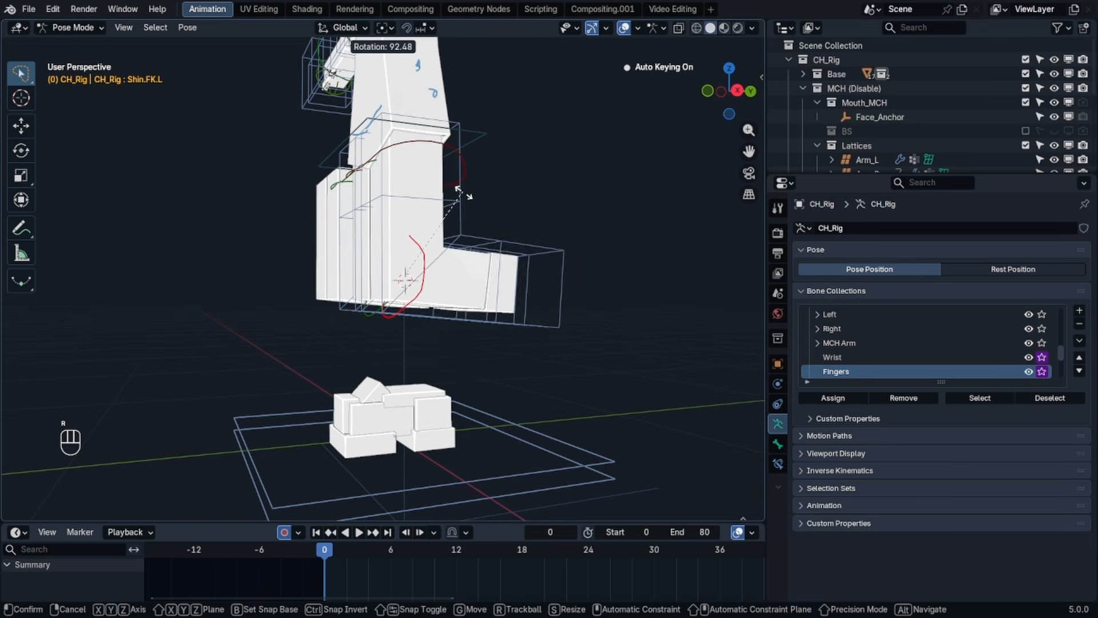
{"action": "left_click", "coordinate": [445, 252]}
- Try sliding the pants' knee edge loop up toward the thigh and check the bent leg in Object Mode
{"action": "key", "text": "ctrl+Tab"}
{"action": "left_click", "coordinate": [407, 248]}
{"action": "key", "text": "Tab"}
{"action": "middle_click_drag", "start_coordinate": [404, 249], "coordinate": [422, 253]}
{"action": "key", "text": "g"}
{"action": "key", "text": "g"}
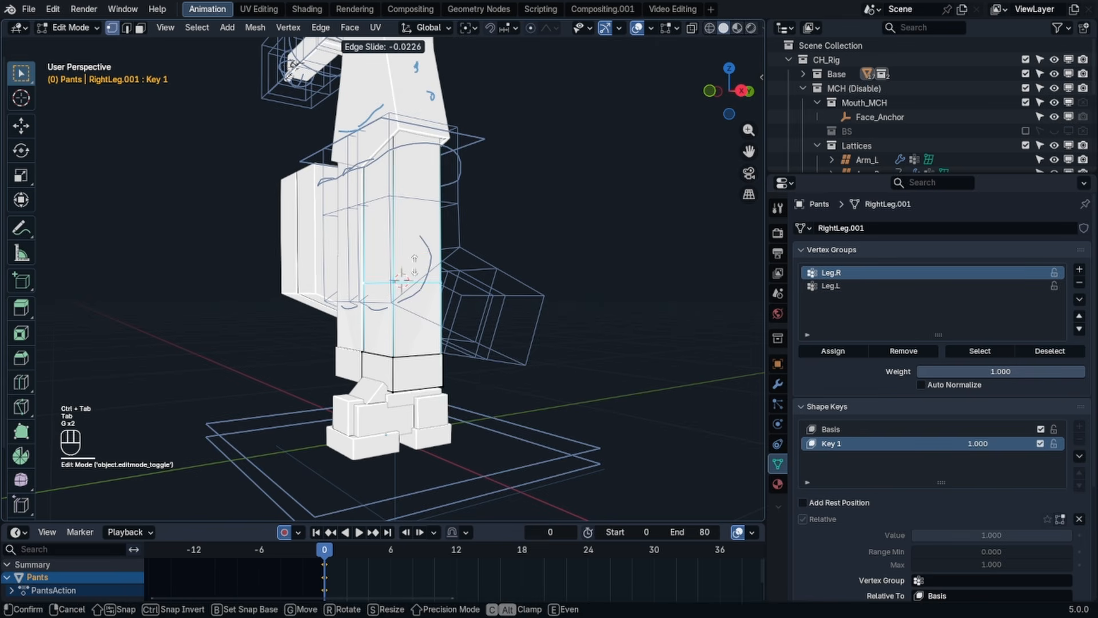
{"action": "left_click", "coordinate": [422, 201]}
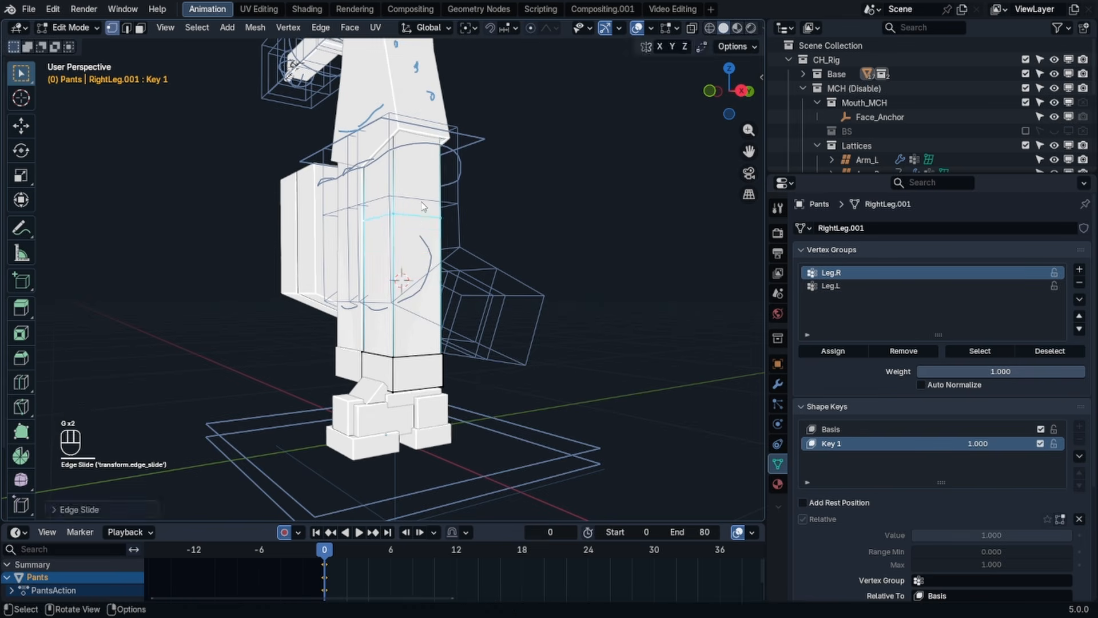
{"action": "key", "text": "Tab"}
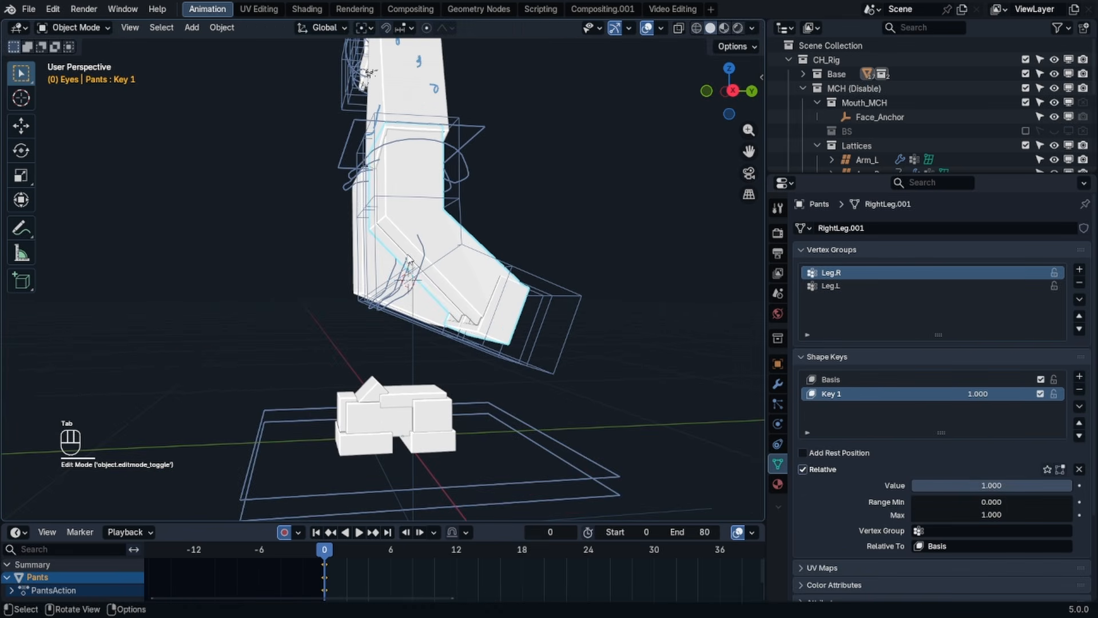
- Try sliding the same edge loop back down toward the cuff and check the bend again
{"action": "key", "text": "Tab"}
{"action": "key", "text": "g"}
{"action": "key", "text": "g"}
{"action": "left_click", "coordinate": [418, 312]}
{"action": "key", "text": "Tab"}
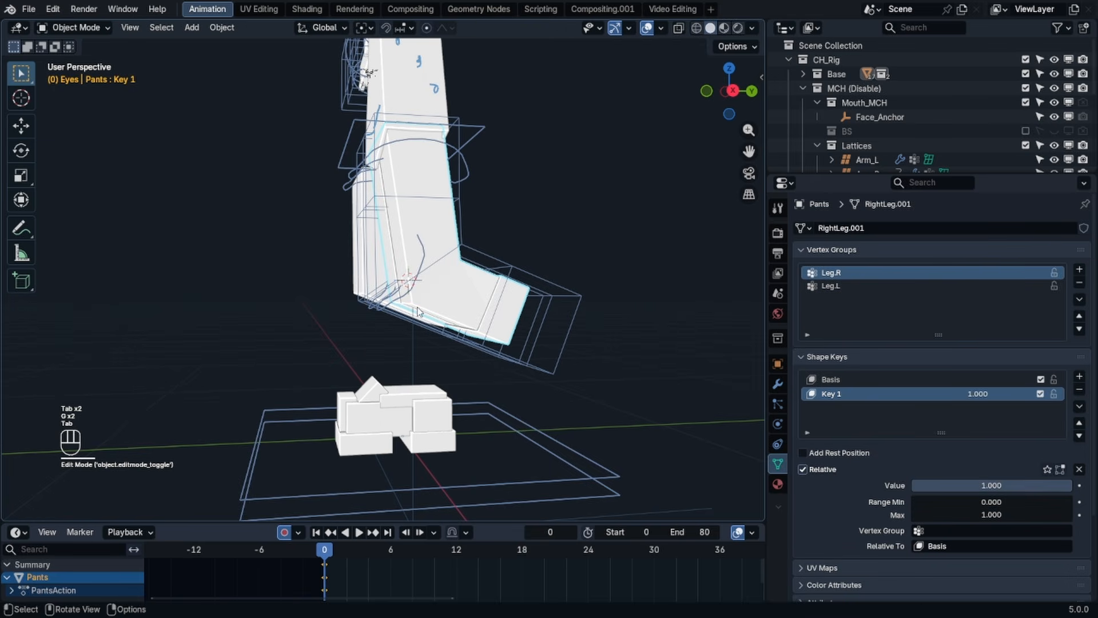
- Undo the trial edge-loop slides on the bent pants
{"action": "key", "text": "ctrl+z"}
{"action": "key", "text": "ctrl+z"}
{"action": "key", "text": "ctrl+z"}
{"action": "key", "text": "ctrl+z"}
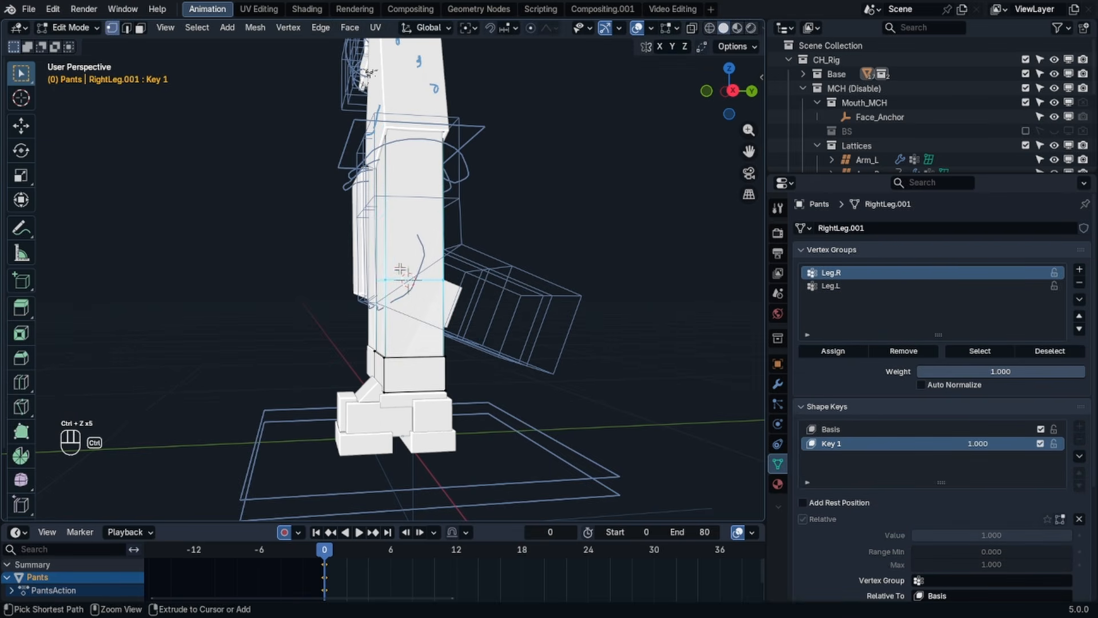
{"action": "key", "text": "ctrl+z"}
{"action": "key", "text": "ctrl+z"}
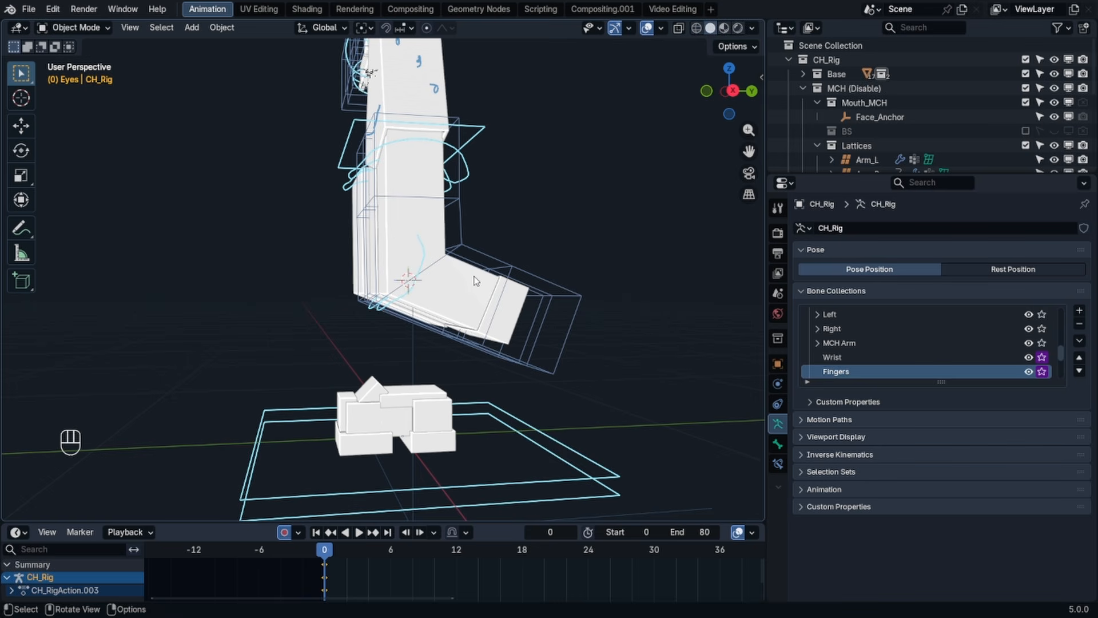
- Clear the rotation of the rig's left forearm control in Pose Mode and return to Object Mode
{"action": "middle_click_drag", "start_coordinate": [480, 273], "coordinate": [544, 270]}
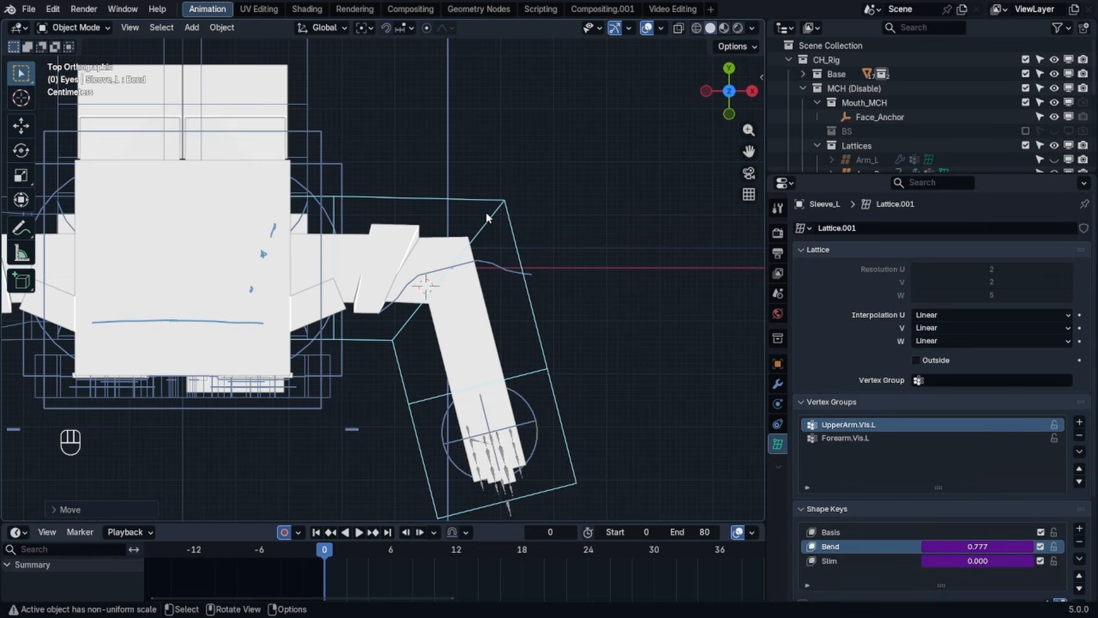
{"action": "middle_click_drag", "start_coordinate": [470, 269], "coordinate": [480, 240]}
{"action": "left_click", "coordinate": [479, 241]}
{"action": "key", "text": "ctrl+Tab"}
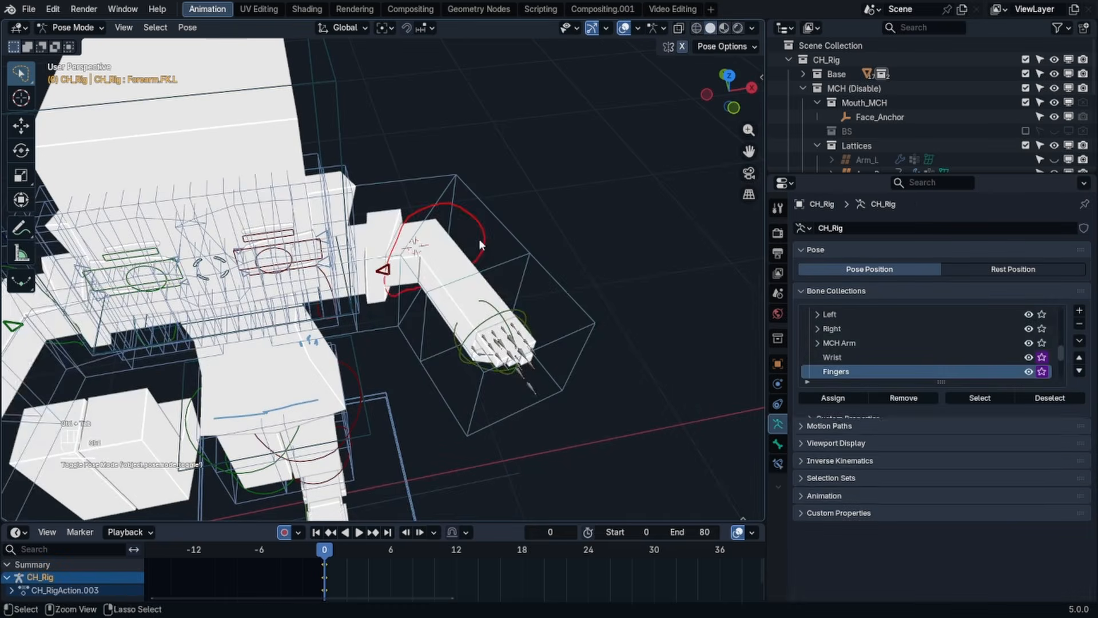
{"action": "key", "text": "alt+r"}
{"action": "key", "text": "ctrl+Tab"}
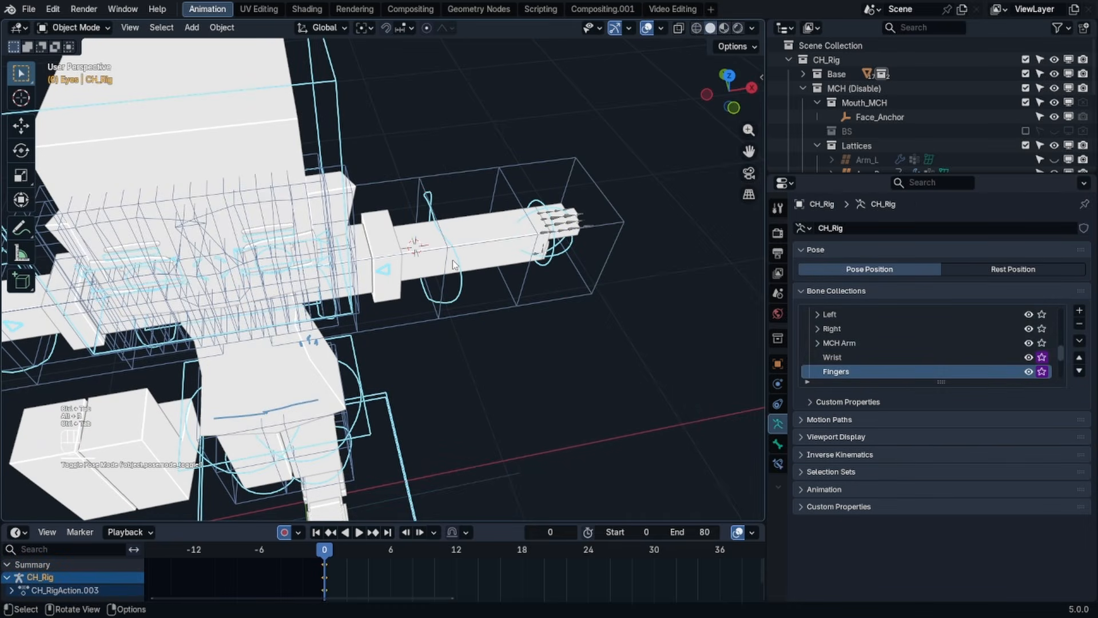
- Clear the left leg's pose rotation and exclude the Lattices collection from the view layer
{"action": "middle_click_drag", "start_coordinate": [424, 288], "coordinate": [435, 313]}
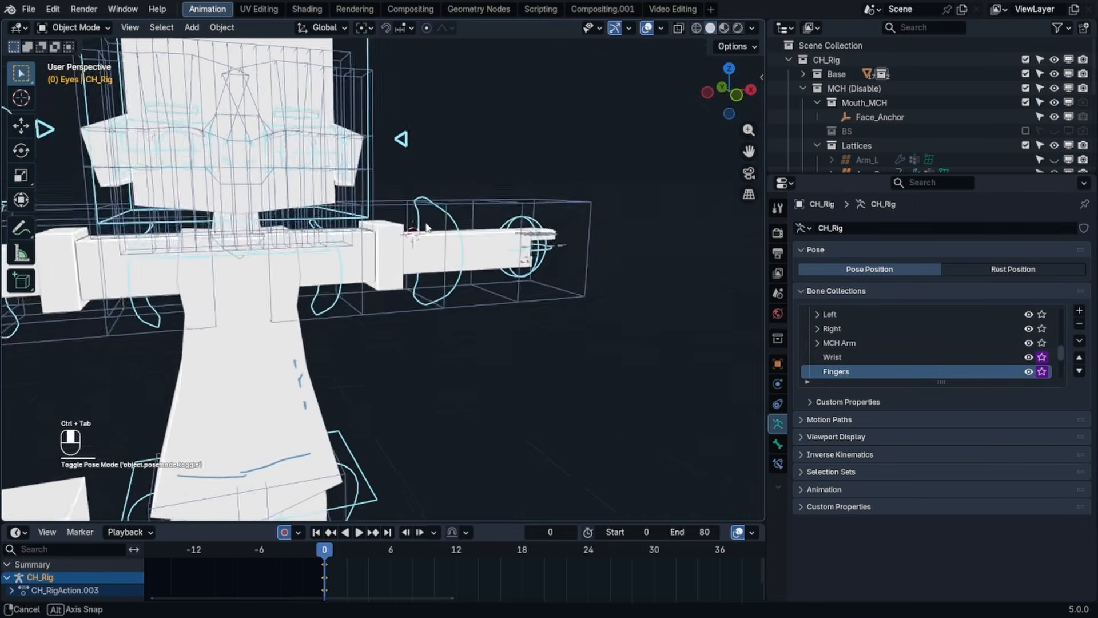
{"action": "scroll", "coordinate": [435, 314], "scroll_direction": "down", "scroll_amount": 8}
{"action": "middle_click_drag", "start_coordinate": [402, 347], "coordinate": [367, 357]}
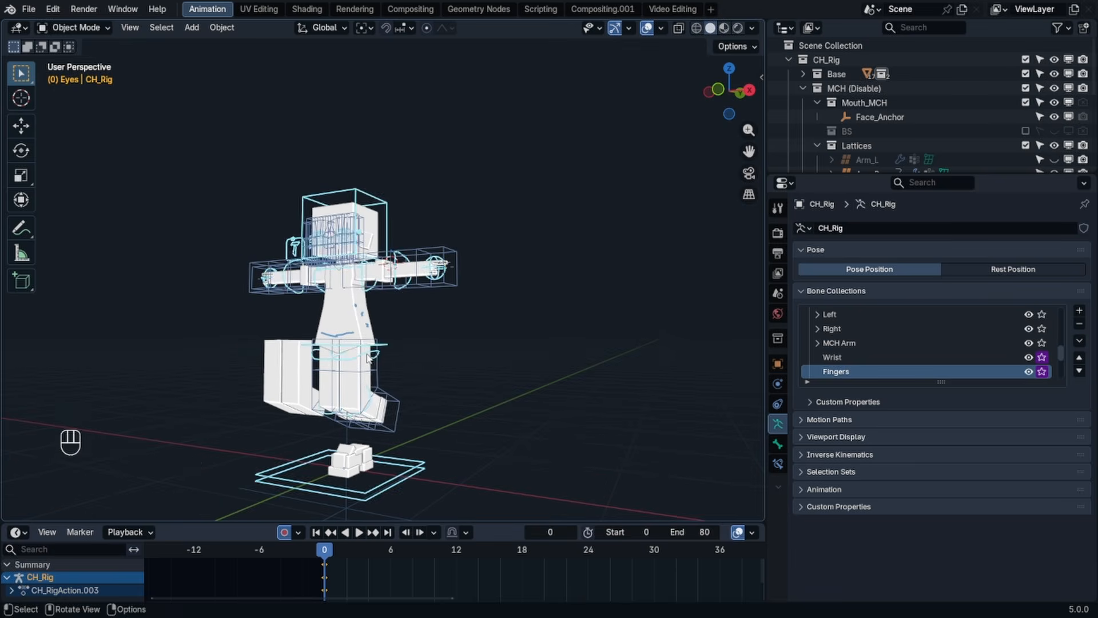
{"action": "key", "text": "ctrl+Tab"}
{"action": "key", "text": "alt+r"}
{"action": "key", "text": "ctrl+Tab"}
{"action": "left_click", "coordinate": [418, 341]}
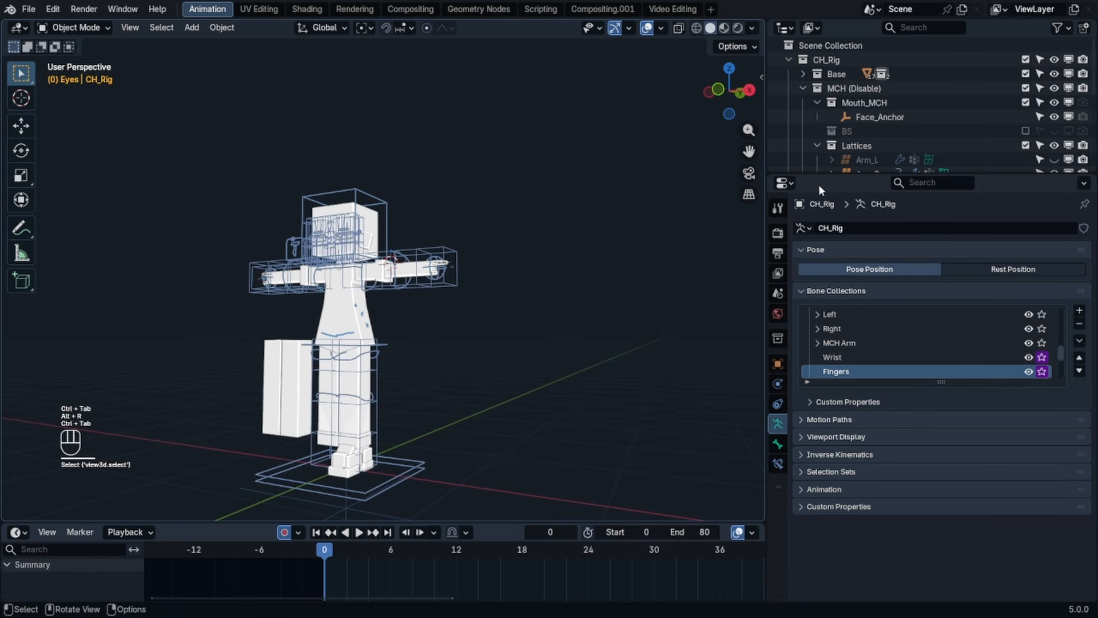
{"action": "left_click", "coordinate": [1025, 146]}
{"action": "left_click", "coordinate": [818, 103]}
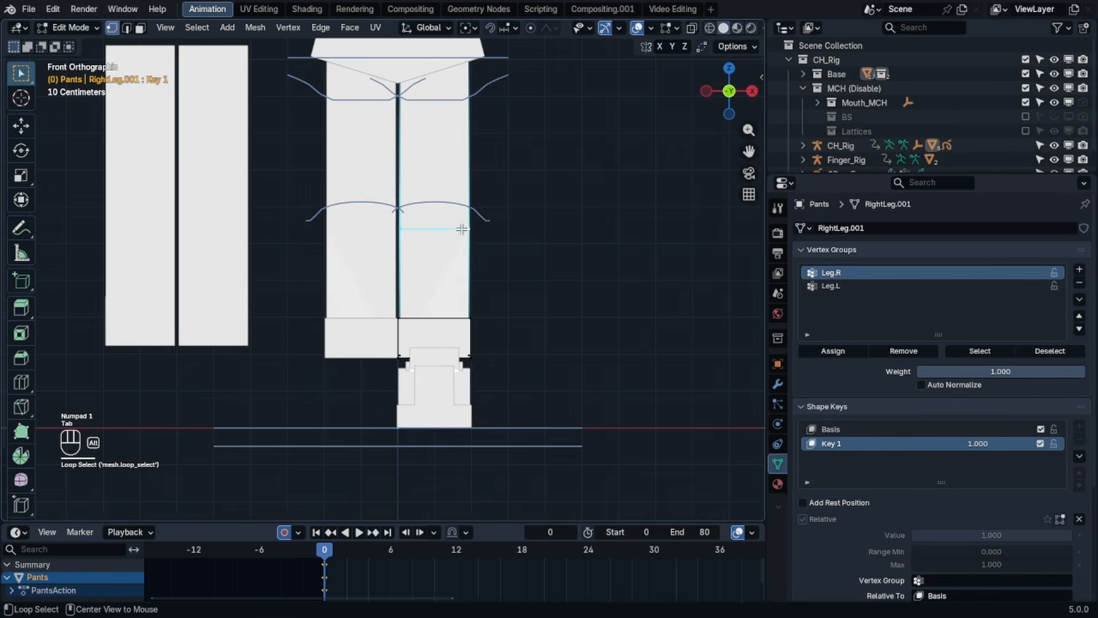
- Snap the 3D cursor to the pants' selected knee edge loop, then select the whole mesh with 3D Cursor as pivot point
{"action": "key", "text": "shift+s"}
{"action": "left_click", "coordinate": [490, 255]}
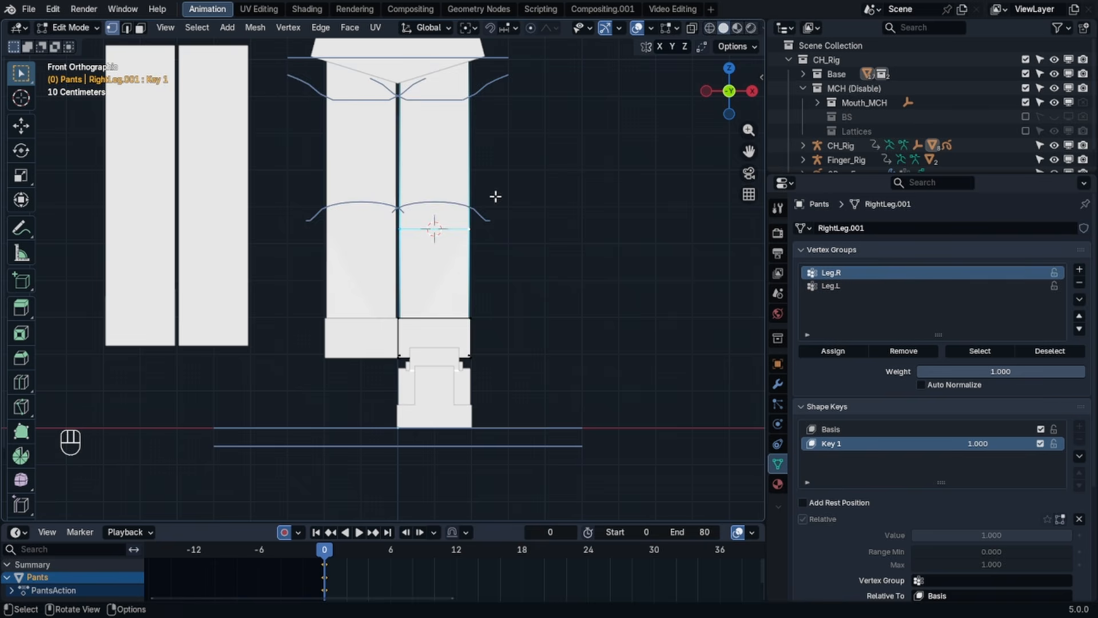
{"action": "key", "text": "a"}
{"action": "key", "text": "d"}
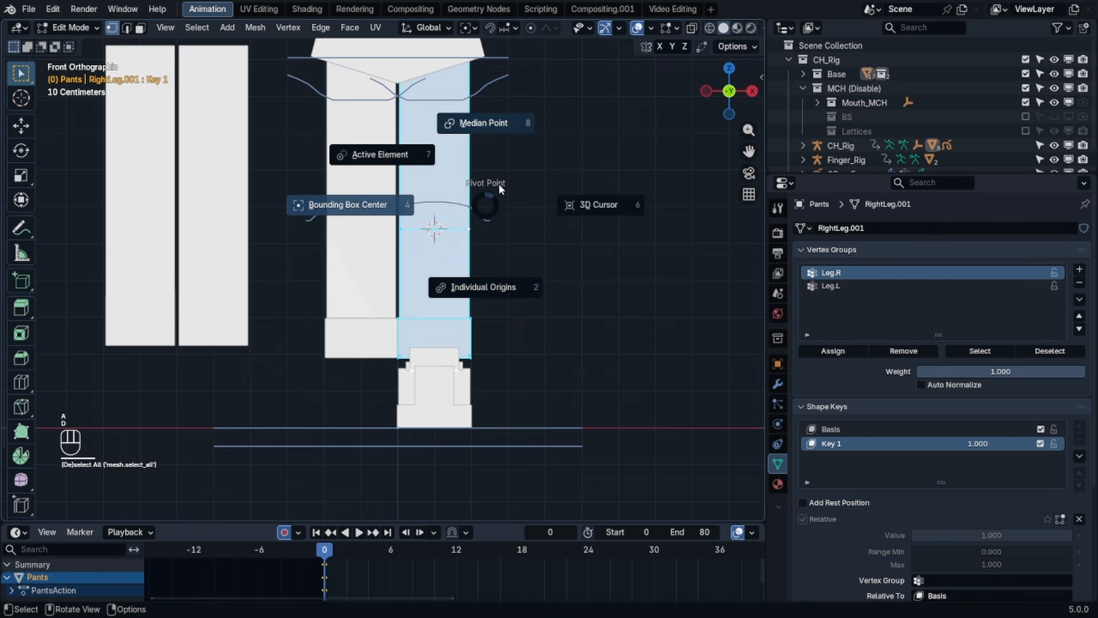
{"action": "left_click", "coordinate": [596, 204]}
- Scale the pants mesh narrower around the 3D cursor with global Z locked in Key 1, then leave Edit Mode
{"action": "key", "text": "s"}
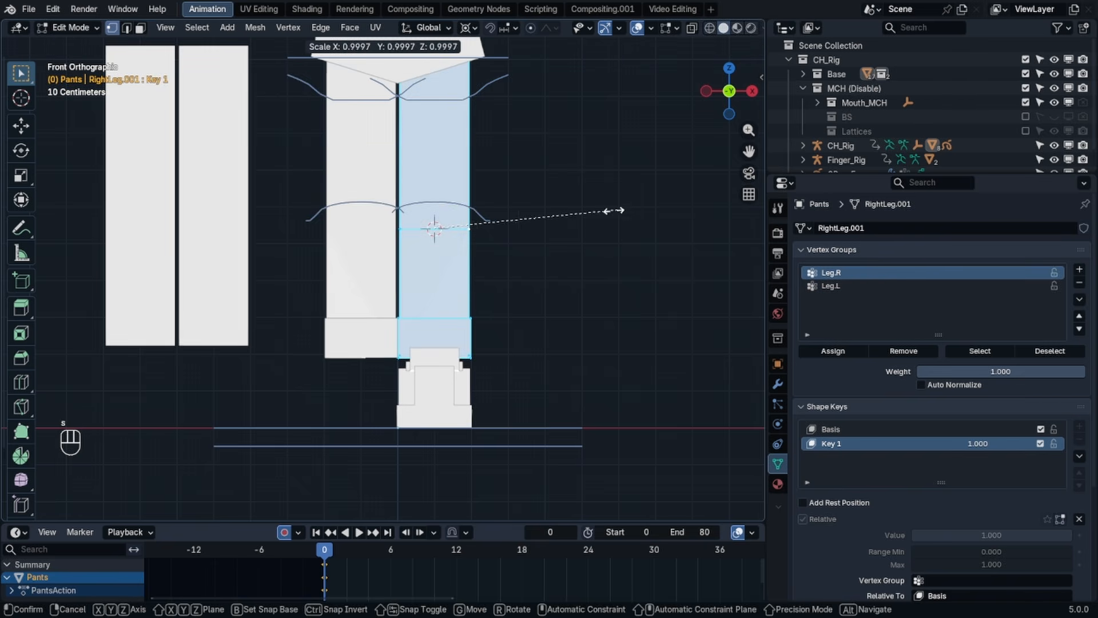
{"action": "right_click", "coordinate": [544, 215]}
{"action": "key", "text": "s"}
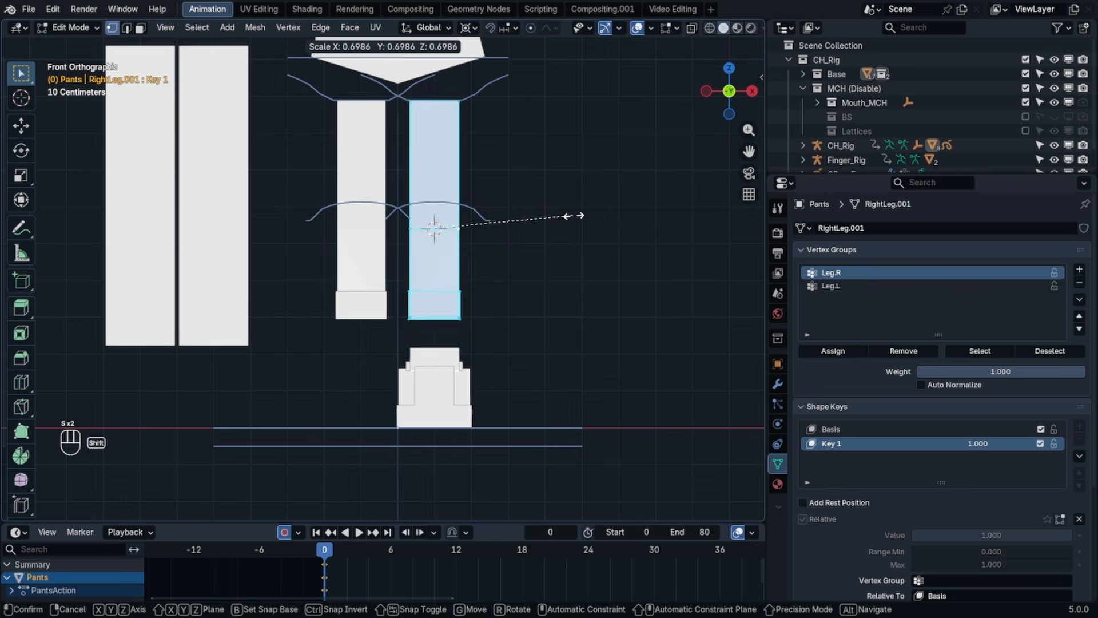
{"action": "key", "text": "shift+z"}
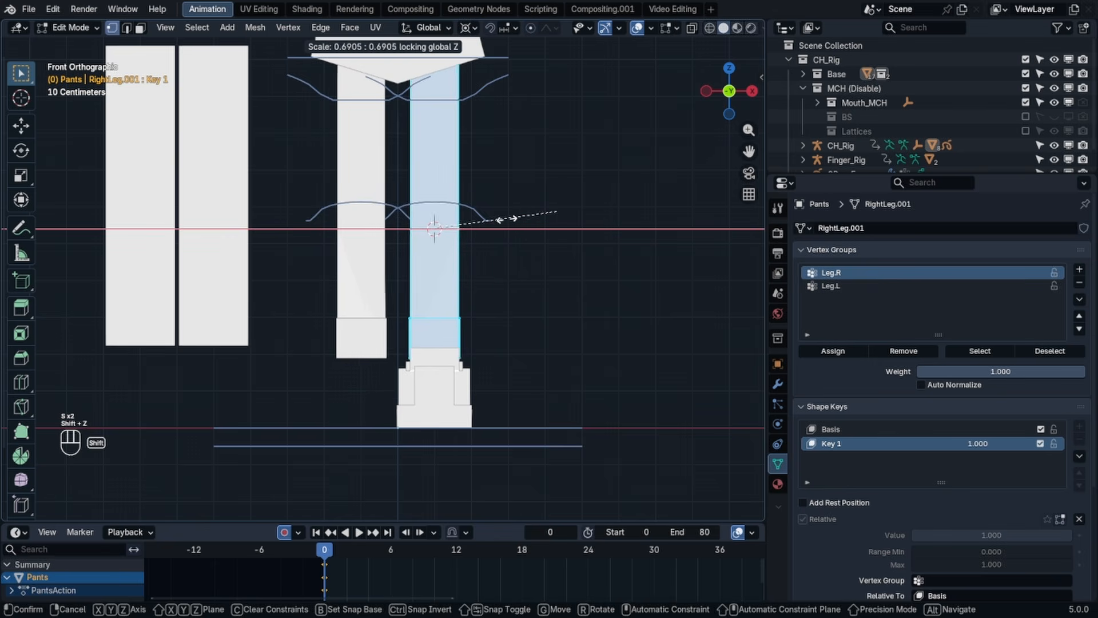
{"action": "left_click", "coordinate": [435, 228]}
{"action": "key", "text": "Tab"}
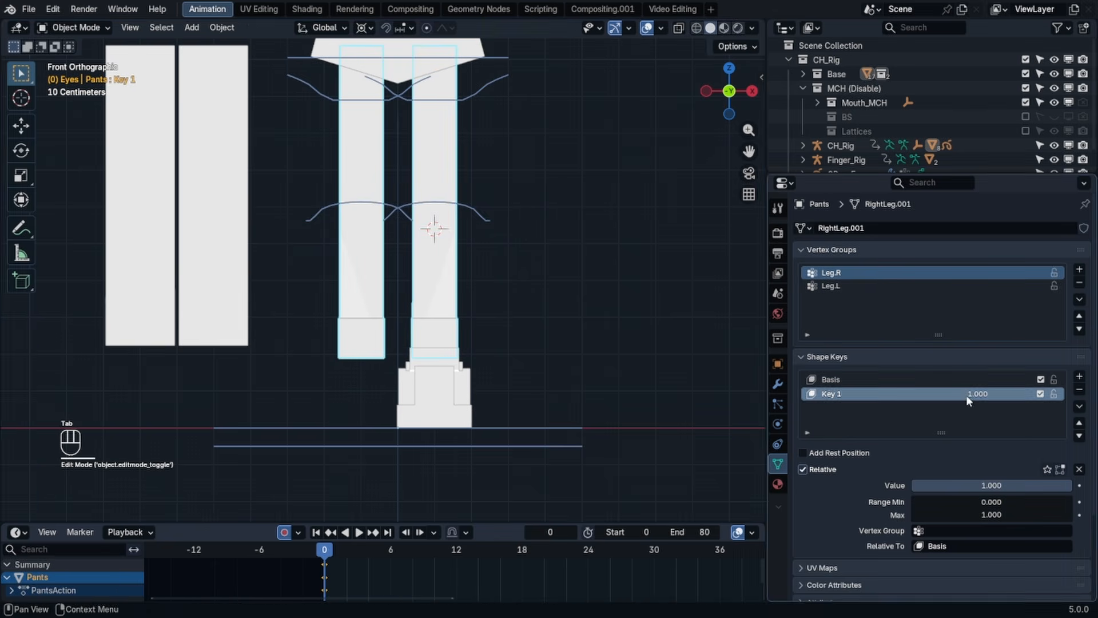
- Copy the driver from the Legs object's Key 2 value and paste it onto the Pants' Key 1 value
{"action": "left_click", "coordinate": [202, 243]}
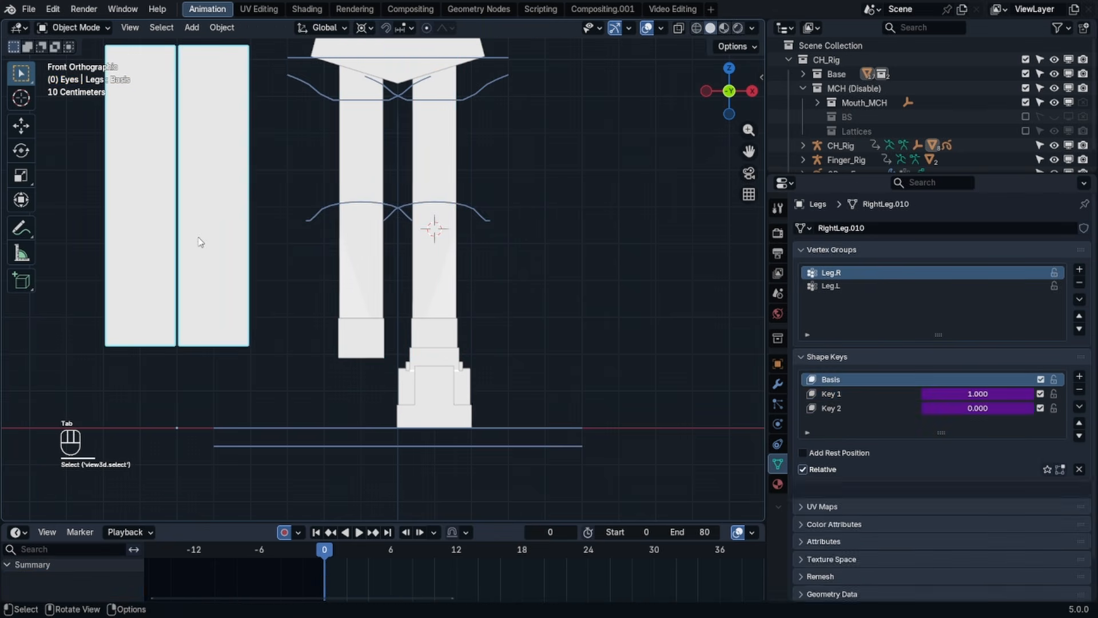
{"action": "right_click", "coordinate": [956, 407]}
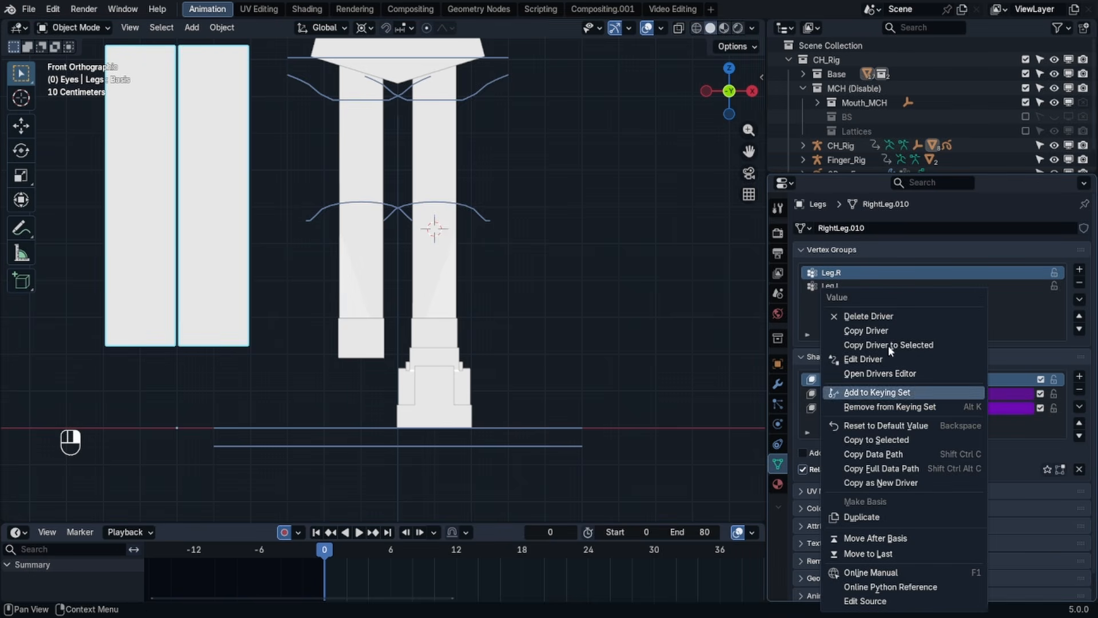
{"action": "left_click", "coordinate": [867, 331]}
{"action": "left_click", "coordinate": [452, 262]}
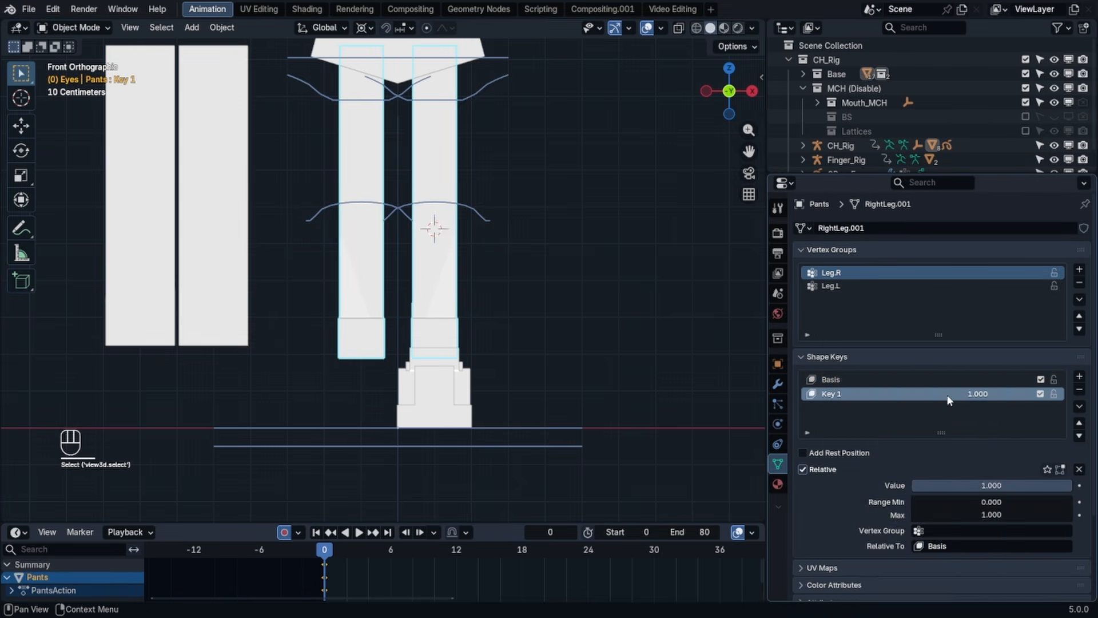
{"action": "right_click", "coordinate": [949, 394]}
{"action": "left_click", "coordinate": [924, 346]}
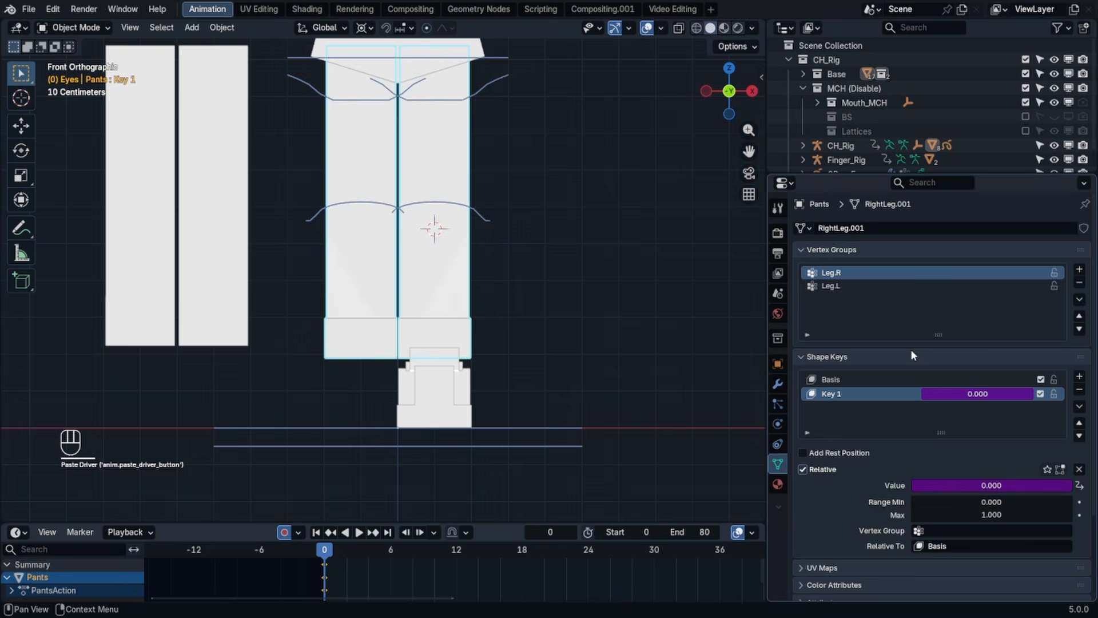
- Select the rig and vary its Leg Shrink property to check that the pants follow, then hide the sidebar
{"action": "left_click", "coordinate": [496, 224]}
{"action": "key", "text": "n"}
{"action": "mouse_move", "coordinate": [649, 255]}
{"action": "left_mouse_down"}
{"action": "mouse_move", "coordinate": [766, 257]}
{"action": "mouse_move", "coordinate": [633, 257]}
{"action": "left_mouse_up"}
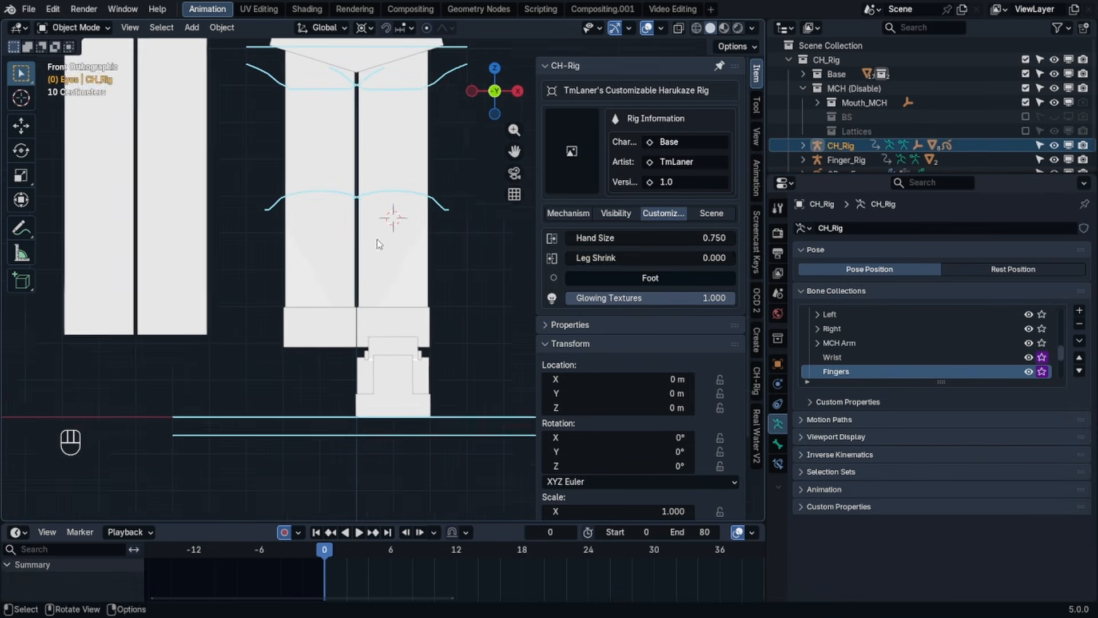
{"action": "middle_click_drag", "start_coordinate": [376, 239], "coordinate": [411, 226]}
{"action": "left_click_drag", "start_coordinate": [648, 254], "coordinate": [677, 255]}
{"action": "middle_click_drag", "start_coordinate": [297, 246], "coordinate": [372, 240]}
{"action": "key", "text": "n"}
- Select the shoe object below the pant cuff and enter Edit Mode on it
{"action": "middle_click_drag", "start_coordinate": [395, 281], "coordinate": [367, 287]}
{"action": "left_click", "coordinate": [491, 317]}
{"action": "middle_click_drag", "start_coordinate": [491, 317], "coordinate": [400, 302]}
{"action": "left_click", "coordinate": [401, 313]}
{"action": "left_click", "coordinate": [412, 360]}
{"action": "scroll", "coordinate": [412, 356], "scroll_direction": "up", "scroll_amount": 3}
{"action": "key", "text": "Tab"}
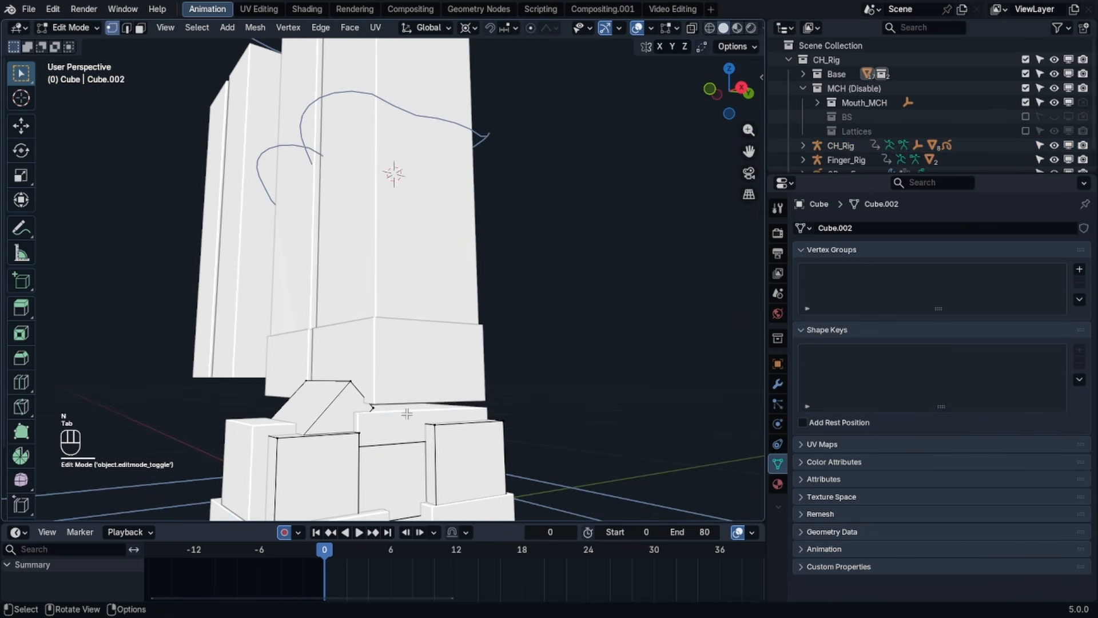
{"action": "scroll", "coordinate": [435, 398], "scroll_direction": "up", "scroll_amount": 4}
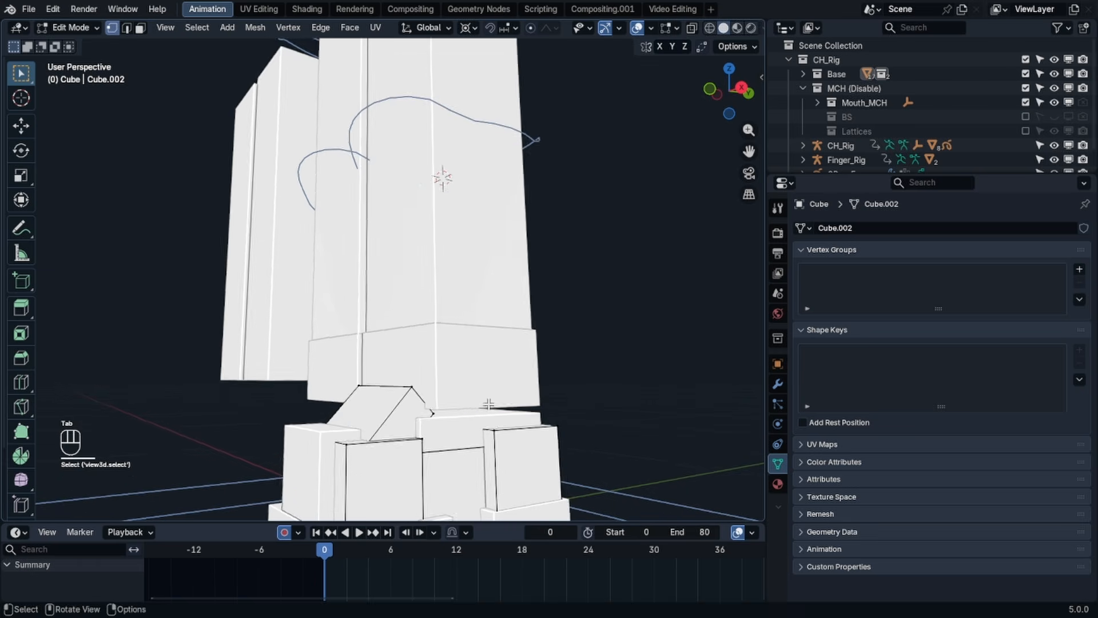
{"action": "key", "text": "g"}
{"action": "key", "text": "z"}
{"action": "right_click", "coordinate": [508, 336]}
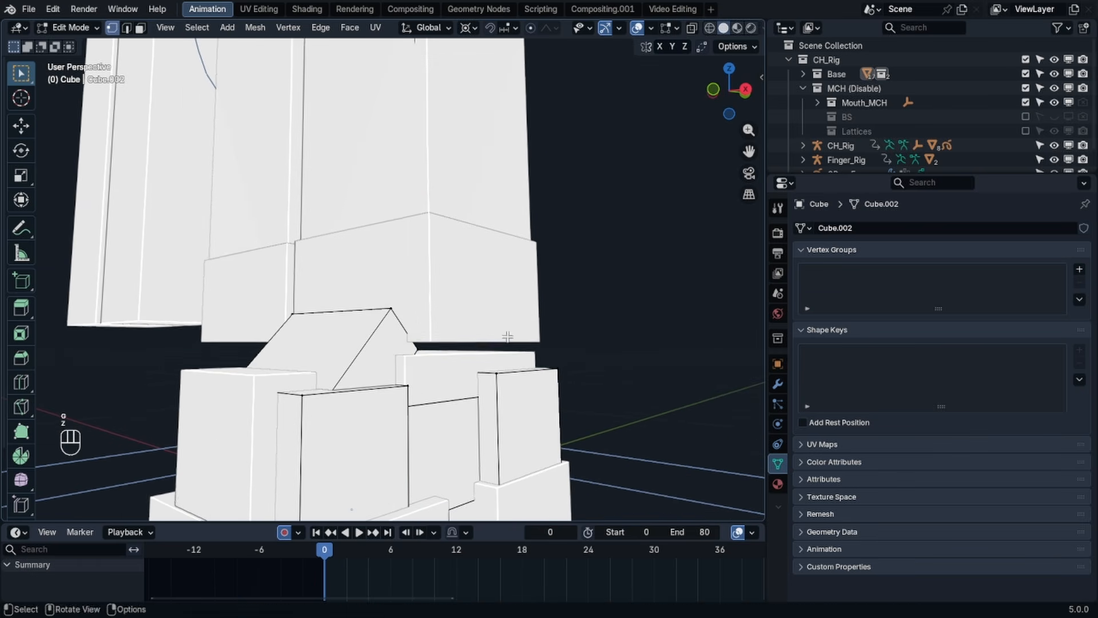
- Raise the top face of the ankle block below the pant cuff about 0.015 m along global Z
{"action": "middle_click_drag", "start_coordinate": [407, 318], "coordinate": [413, 361]}
{"action": "left_click", "coordinate": [413, 364]}
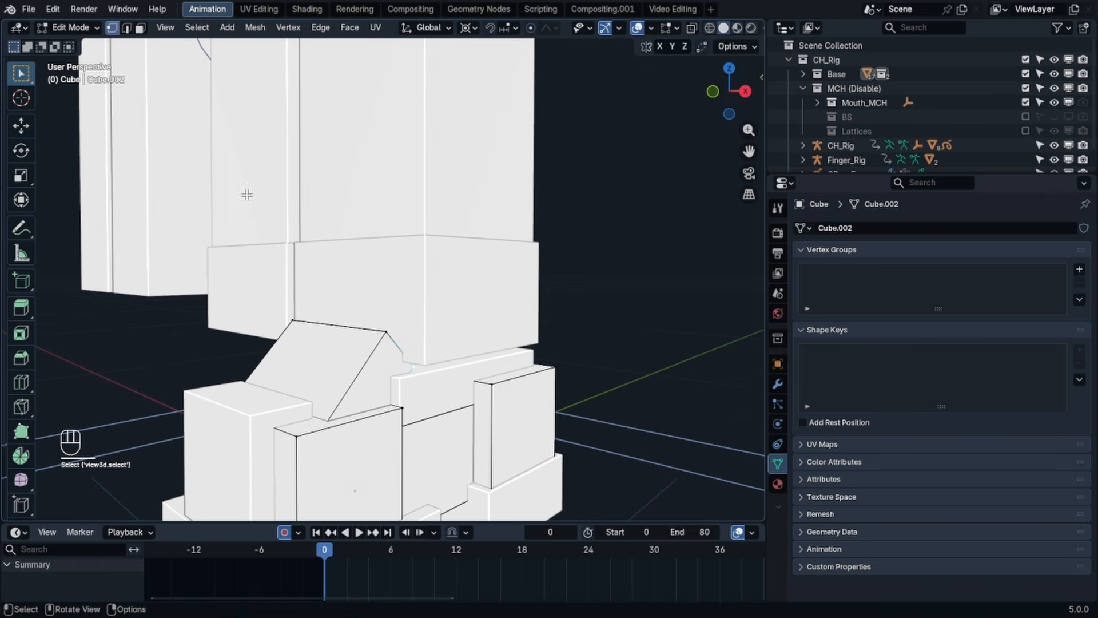
{"action": "key", "text": "Tab"}
{"action": "left_click", "coordinate": [417, 399]}
{"action": "key", "text": "Tab"}
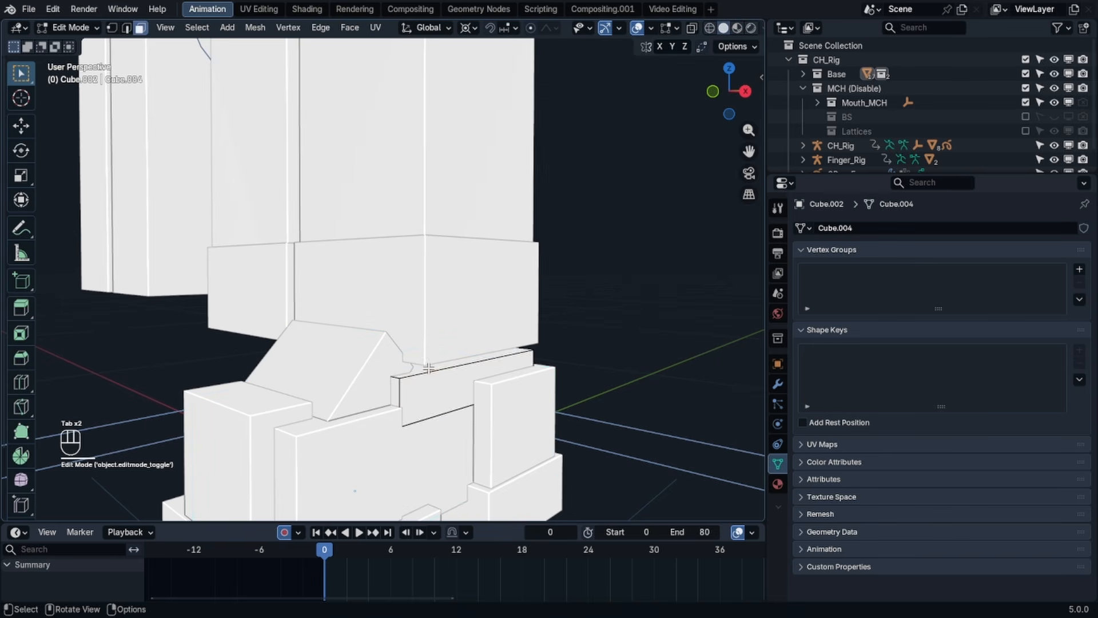
{"action": "left_click", "coordinate": [428, 370]}
{"action": "left_click", "coordinate": [428, 369]}
{"action": "key", "text": "g"}
{"action": "key", "text": "z"}
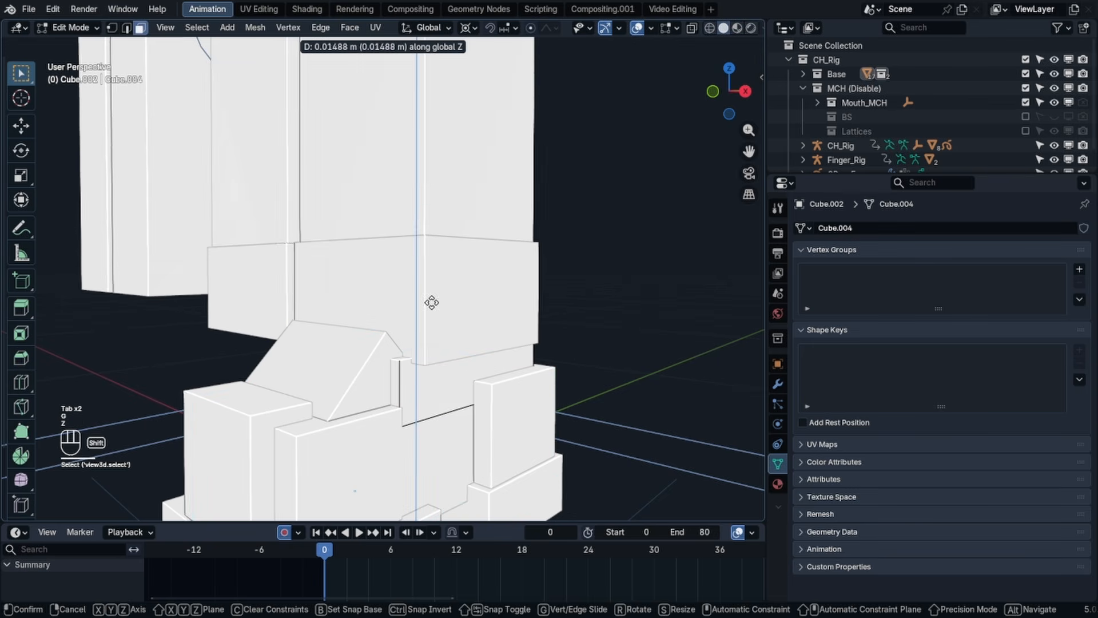
{"action": "left_click", "coordinate": [431, 309]}
- Duplicate the ankle block's top face enlarged about 1.12 times around a 3D cursor snapped to it, then delete only the copy's face
{"action": "key", "text": "shift+d"}
{"action": "key", "text": "s"}
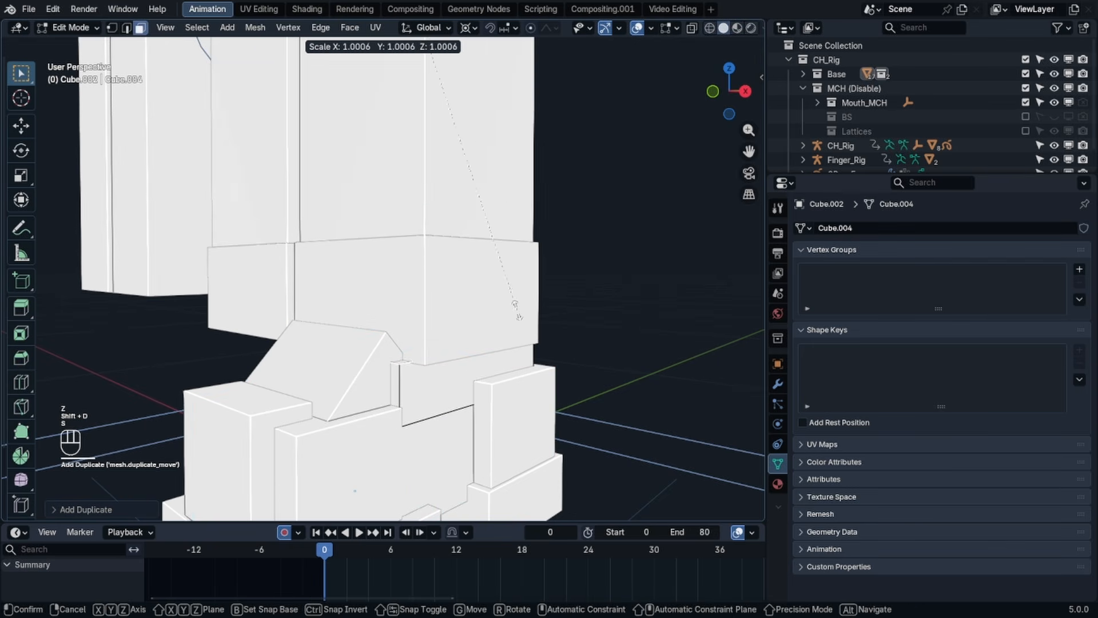
{"action": "right_click", "coordinate": [566, 301]}
{"action": "key", "text": "shift+s"}
{"action": "key", "text": "2"}
{"action": "key", "text": "s"}
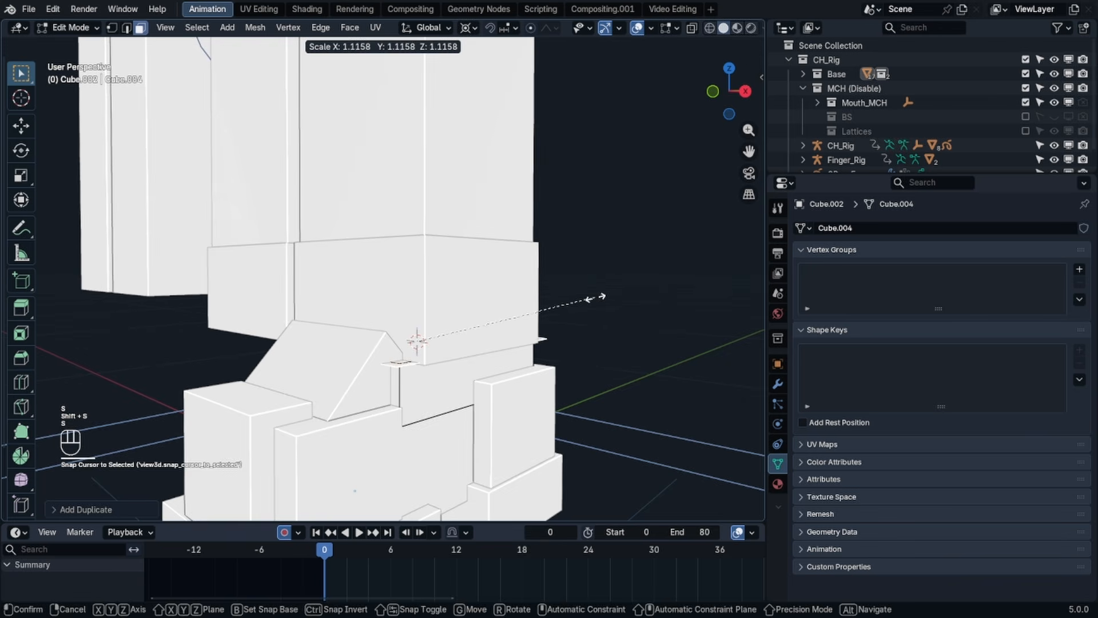
{"action": "left_click", "coordinate": [594, 296]}
{"action": "key", "text": "x"}
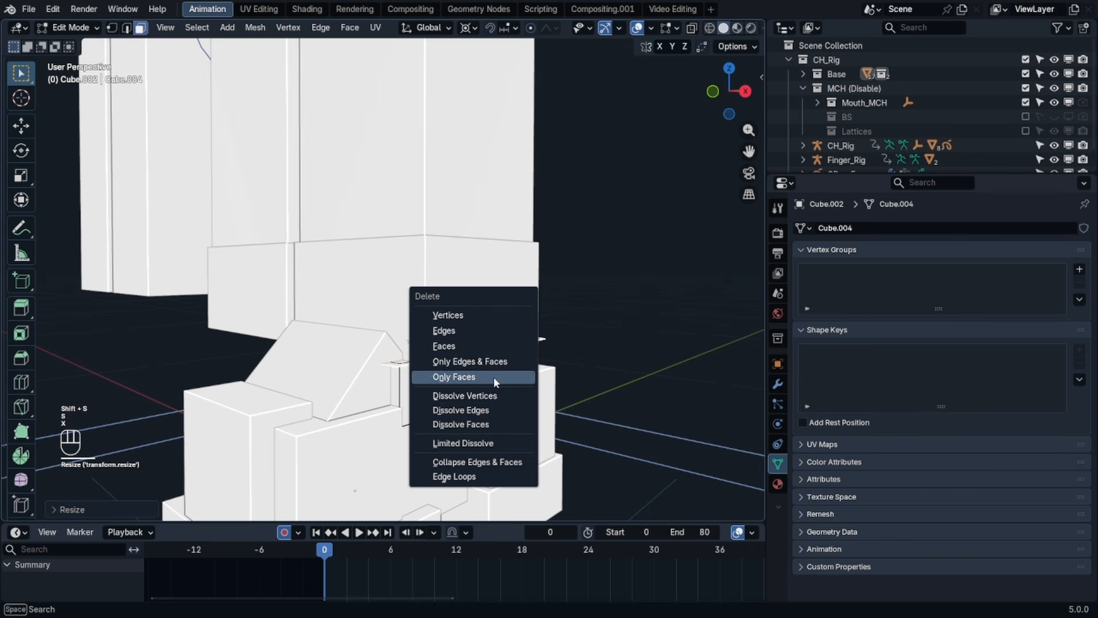
{"action": "left_click", "coordinate": [493, 375]}
{"action": "key", "text": "l"}
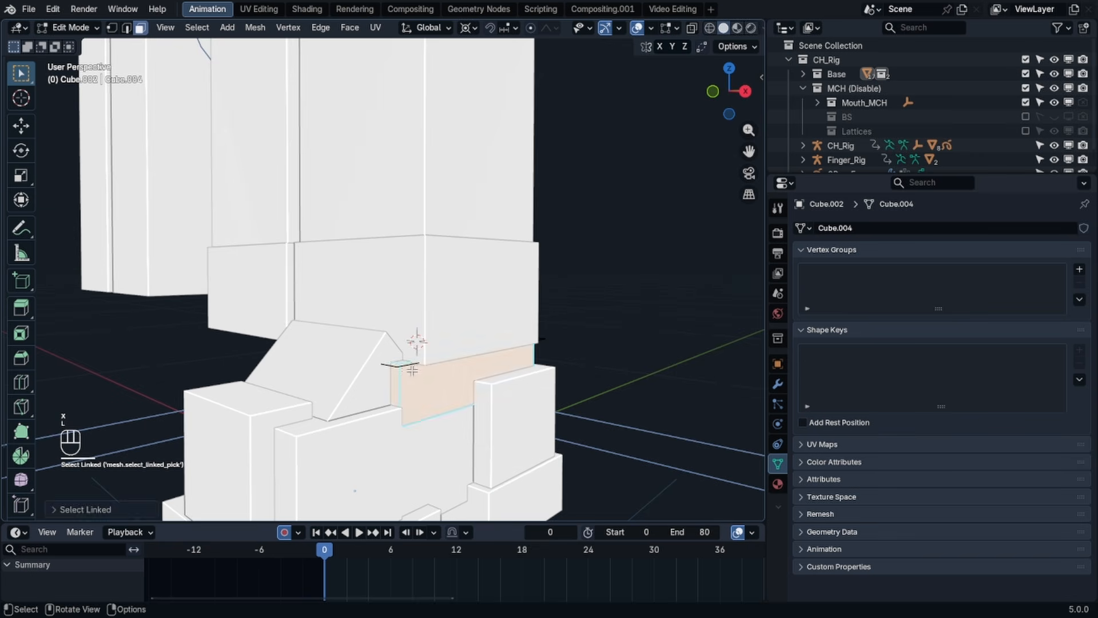
{"action": "left_click", "coordinate": [397, 366]}
{"action": "left_click", "coordinate": [114, 28]}
{"action": "middle_click_drag", "start_coordinate": [366, 322], "coordinate": [343, 274], "text": "shift"}
{"action": "scroll", "coordinate": [400, 283], "scroll_direction": "up", "scroll_amount": 2}
{"action": "left_click", "coordinate": [444, 286]}
{"action": "middle_click_drag", "start_coordinate": [444, 286], "coordinate": [427, 303]}
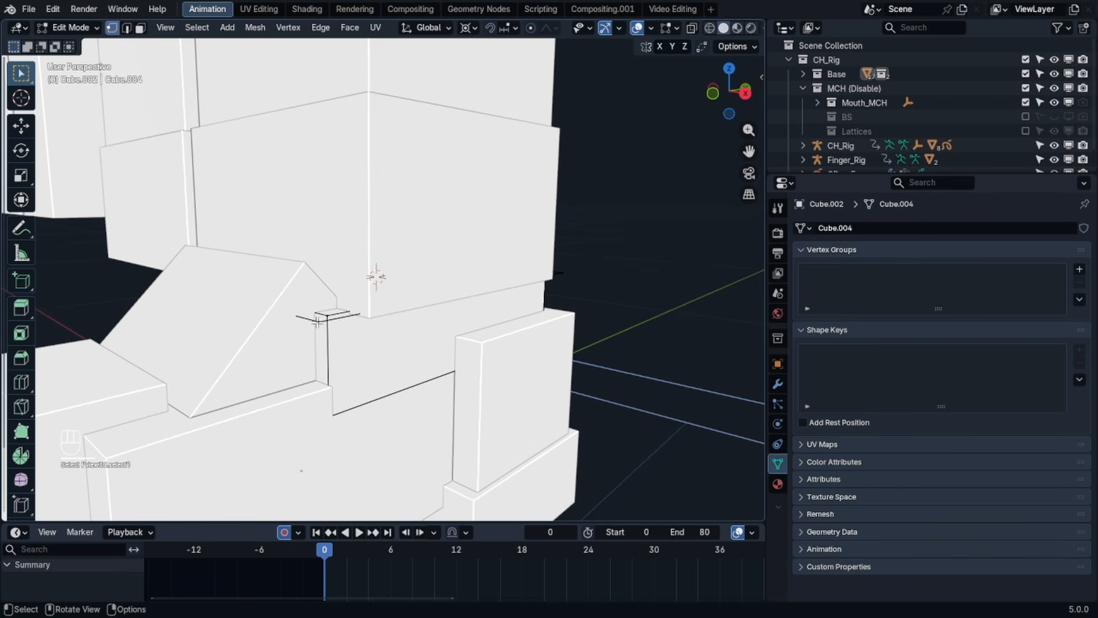
{"action": "key", "text": "ctrl+z"}
{"action": "key", "text": "ctrl+z"}
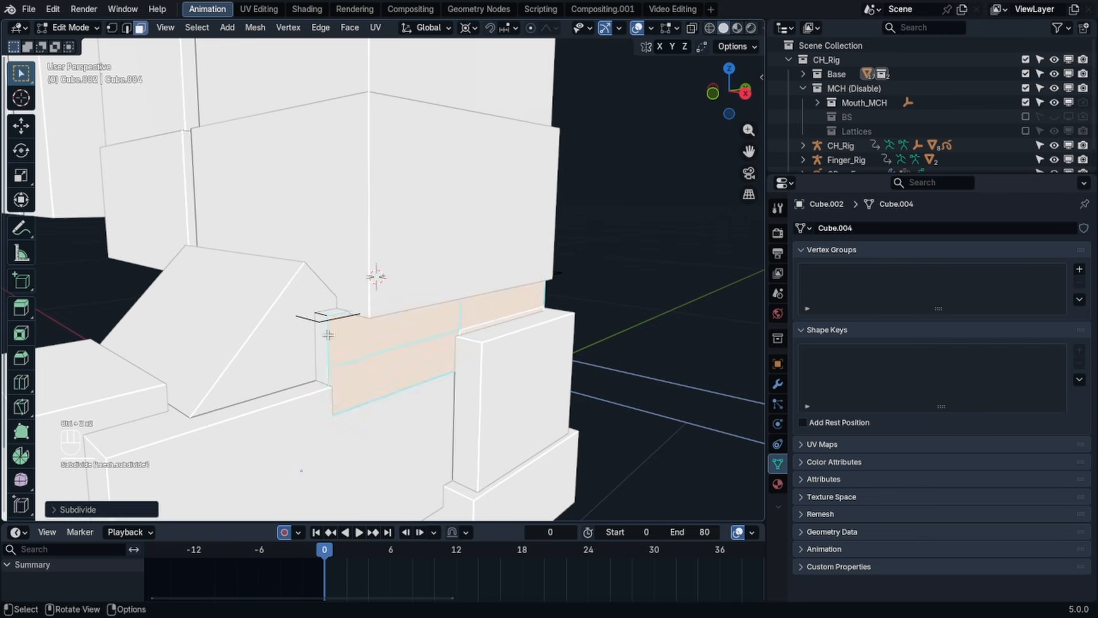
{"action": "key", "text": "ctrl+z"}
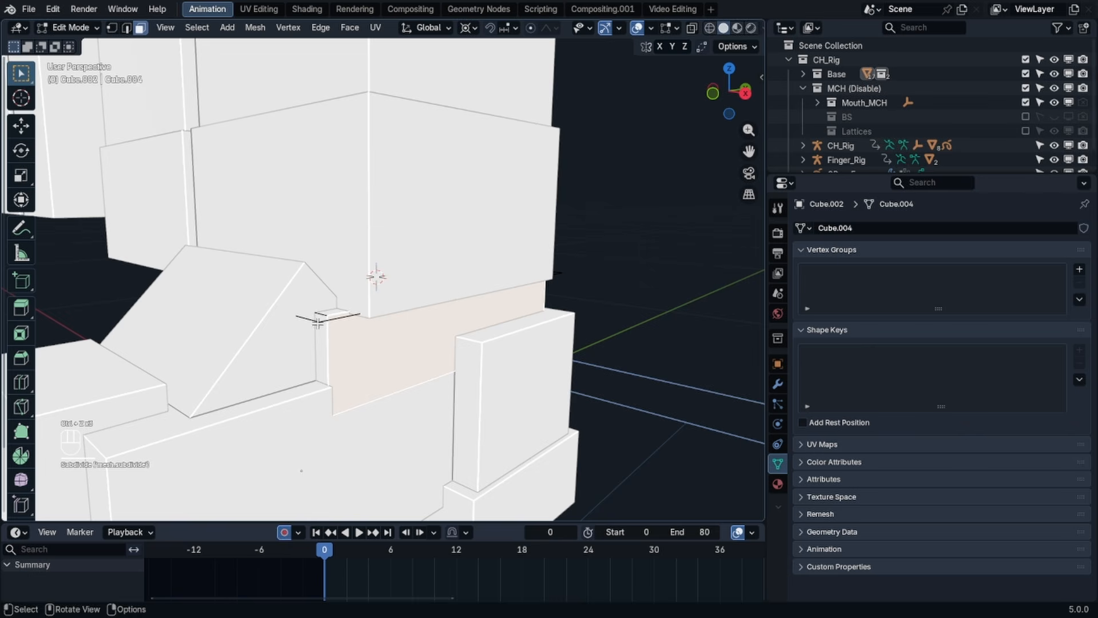
- Select the enlarged edge loop and extrude it upward along global Z around the pant cuff
{"action": "left_click", "coordinate": [112, 28]}
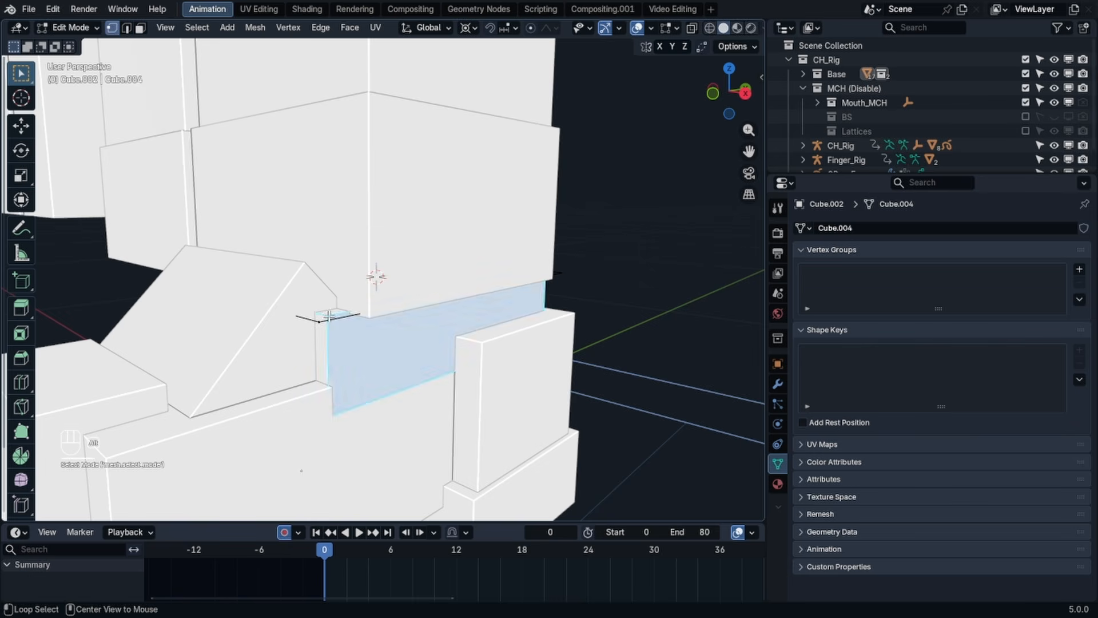
{"action": "left_click", "coordinate": [322, 320], "text": "alt"}
{"action": "key", "text": "g"}
{"action": "right_click", "coordinate": [380, 266]}
{"action": "scroll", "coordinate": [370, 287], "scroll_direction": "down", "scroll_amount": 3}
{"action": "key", "text": "e"}
{"action": "key", "text": "z"}
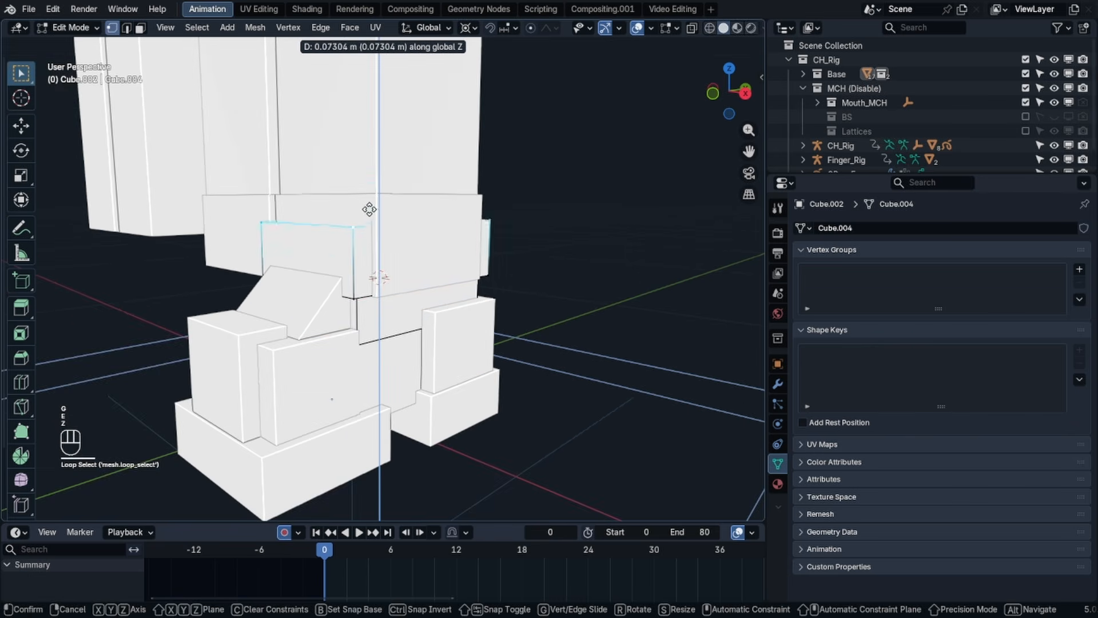
{"action": "left_click", "coordinate": [370, 198]}
{"action": "middle_click_drag", "start_coordinate": [370, 198], "coordinate": [469, 222]}
{"action": "key", "text": "s"}
{"action": "right_click", "coordinate": [536, 229]}
{"action": "key", "text": "s"}
{"action": "key", "text": "shift+z"}
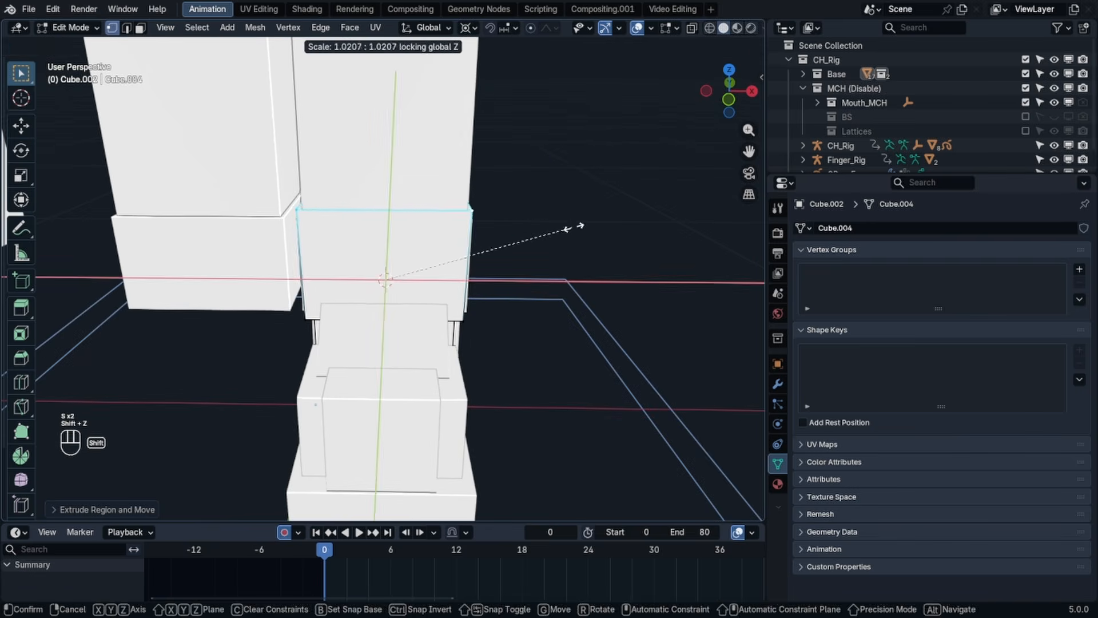
{"action": "right_click", "coordinate": [576, 226]}
{"action": "middle_click_drag", "start_coordinate": [572, 228], "coordinate": [513, 239]}
{"action": "key", "text": "s"}
{"action": "key", "text": "shift+z"}
{"action": "right_click", "coordinate": [564, 250]}
{"action": "key", "text": "s"}
{"action": "key", "text": "x"}
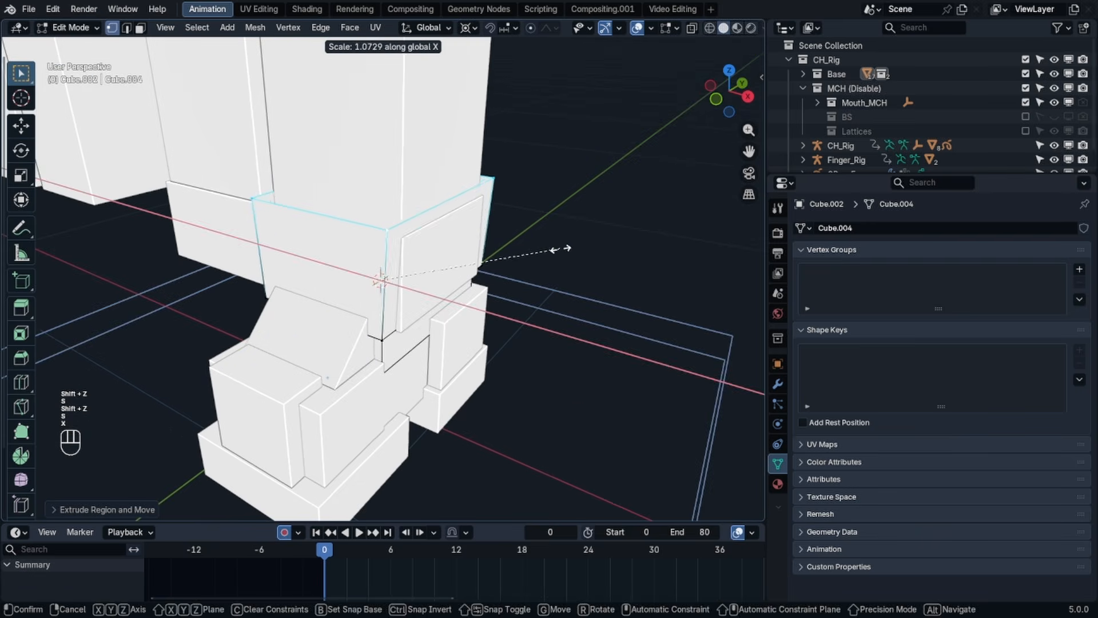
{"action": "right_click", "coordinate": [550, 248]}
- Split the front and back faces of the extruded band from its sides, then select the two side faces
{"action": "left_click", "coordinate": [140, 28]}
{"action": "left_click", "coordinate": [338, 243]}
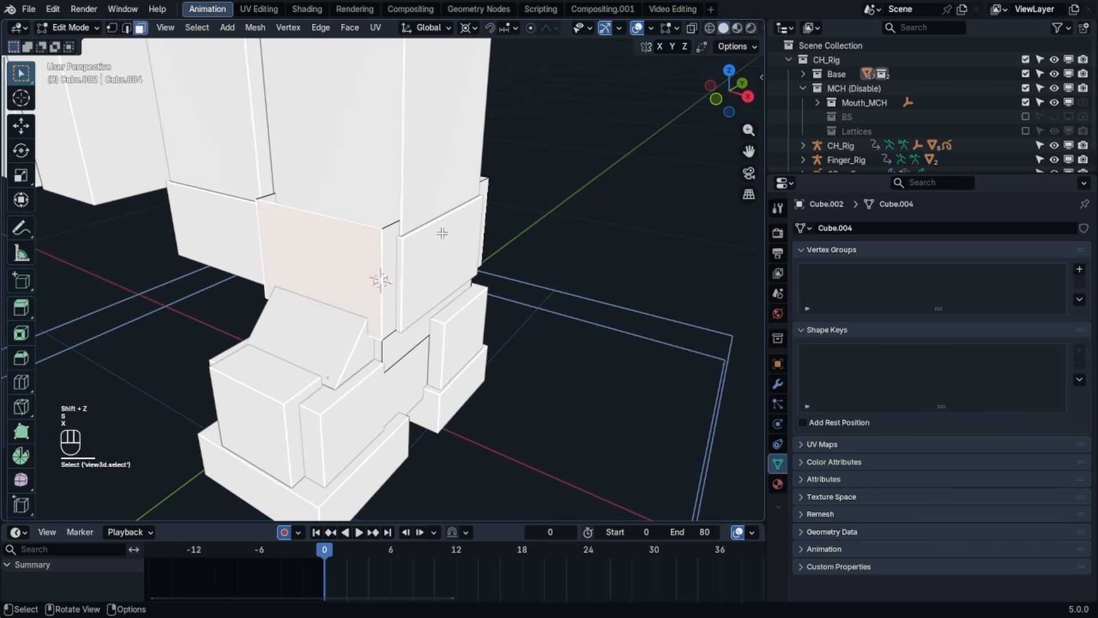
{"action": "middle_click_drag", "start_coordinate": [379, 277], "coordinate": [372, 275]}
{"action": "left_click", "coordinate": [423, 242], "text": "shift"}
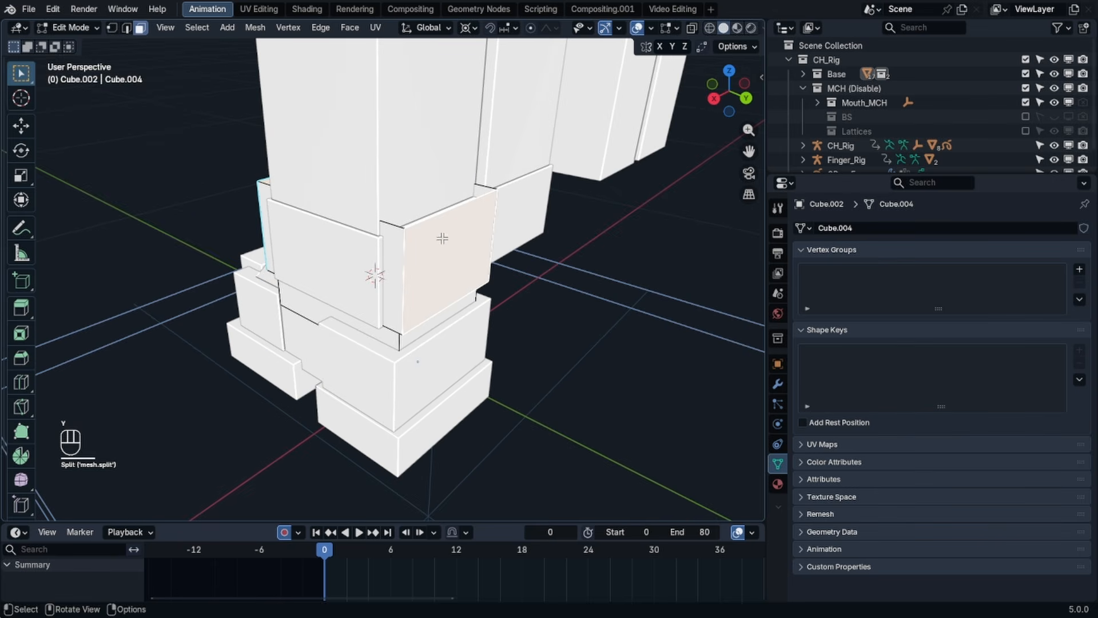
{"action": "left_click", "coordinate": [387, 235]}
{"action": "middle_click_drag", "start_coordinate": [386, 235], "coordinate": [544, 227]}
{"action": "left_click", "coordinate": [361, 241], "text": "shift"}
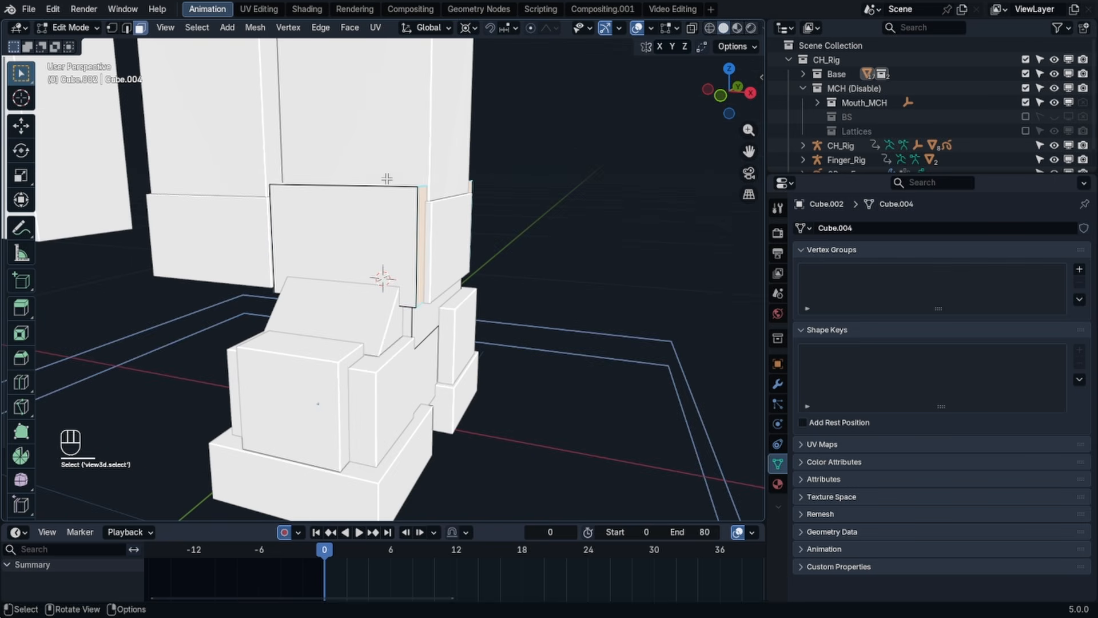
- Sketch a freehand annotation of a box with separate open flaps beside the shoe
{"action": "left_click", "coordinate": [24, 227]}
{"action": "mouse_move", "coordinate": [379, 249]}
{"action": "middle_mouse_down"}
{"action": "mouse_move", "coordinate": [448, 238]}
{"action": "mouse_move", "coordinate": [520, 245]}
{"action": "mouse_move", "coordinate": [458, 272]}
{"action": "middle_mouse_up"}
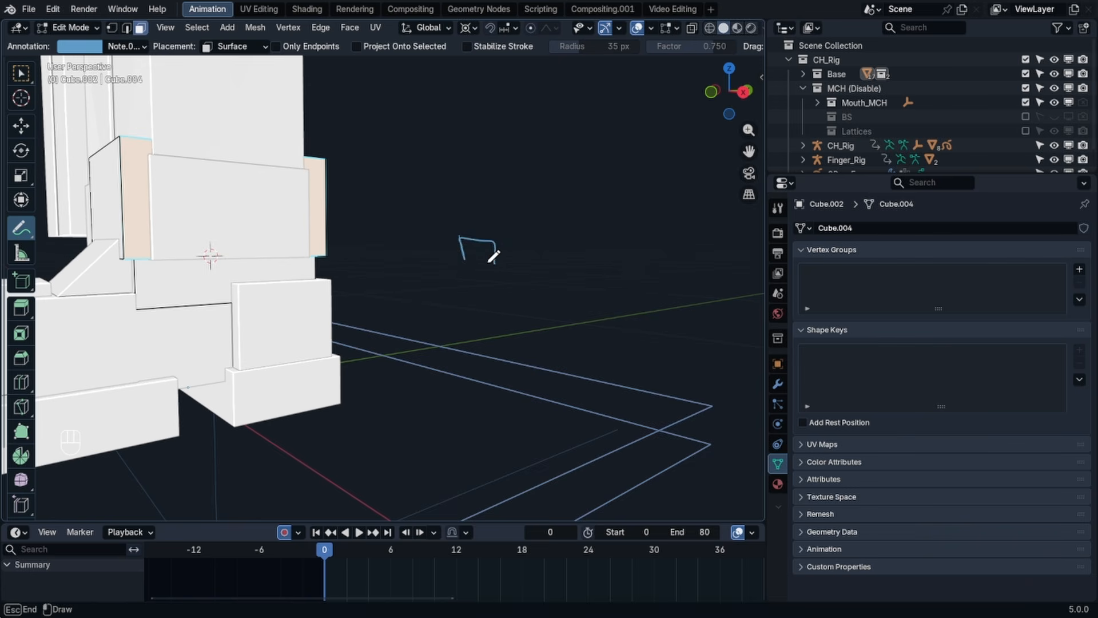
{"action": "left_click_drag", "start_coordinate": [489, 260], "coordinate": [496, 240]}
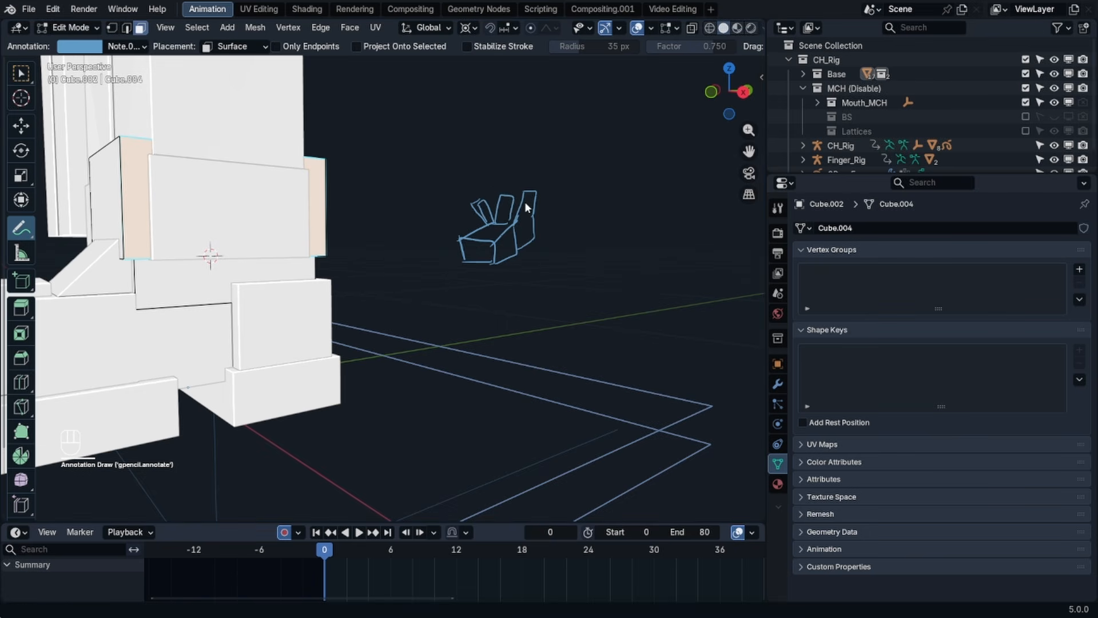
- Flare the band's two side flaps outward at their lower edges by scaling along global X, then leave Edit Mode
{"action": "middle_click_drag", "start_coordinate": [143, 99], "coordinate": [114, 58]}
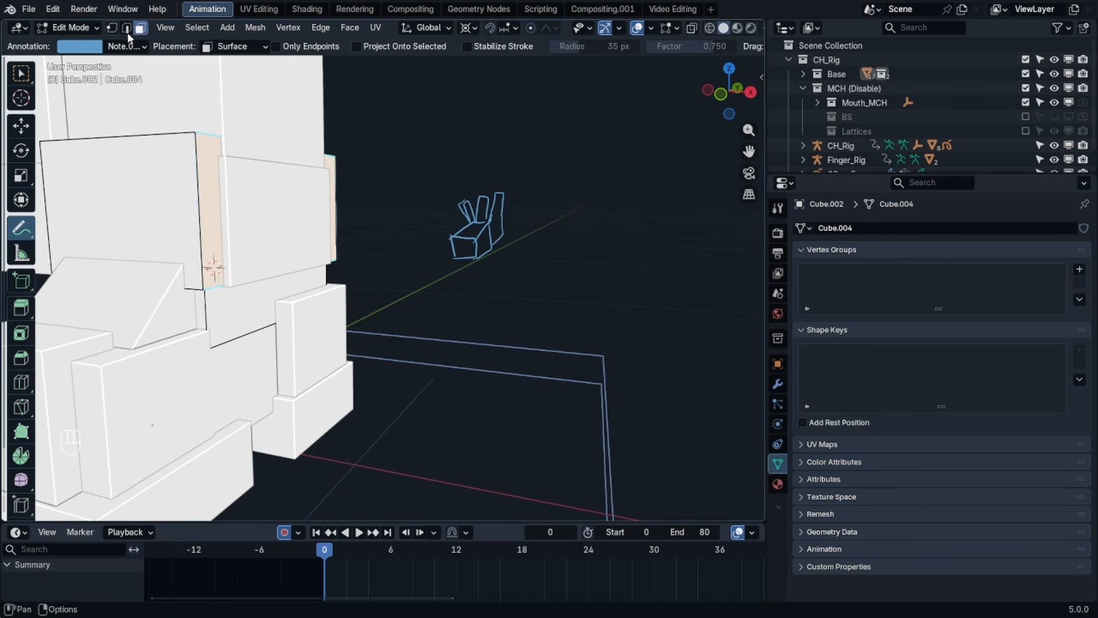
{"action": "key", "text": "2"}
{"action": "left_click", "coordinate": [26, 80]}
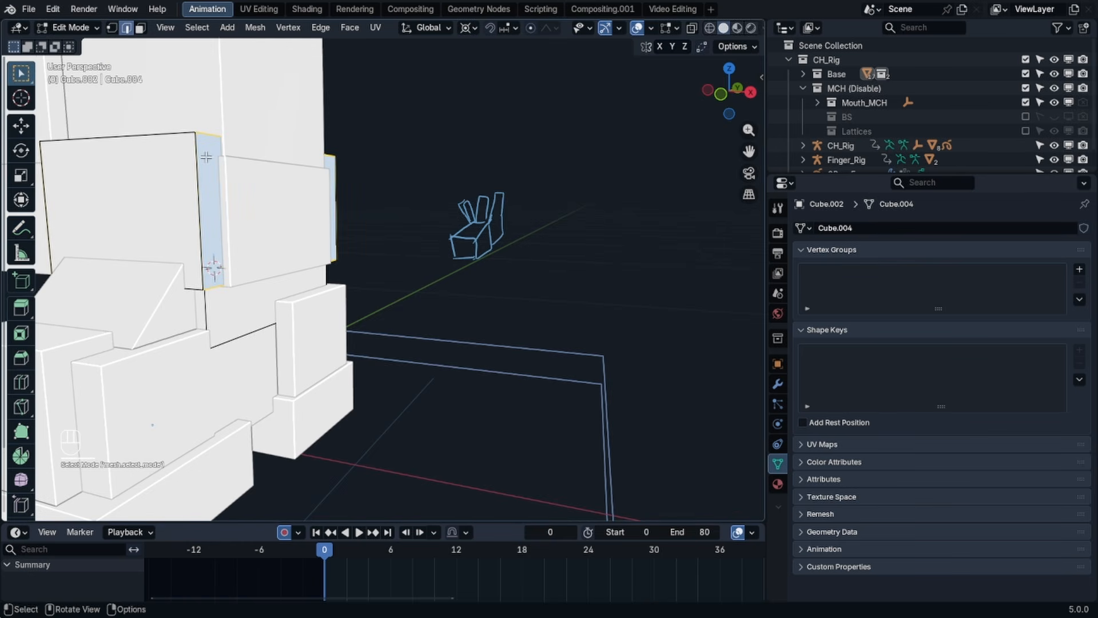
{"action": "mouse_move", "coordinate": [246, 186]}
{"action": "middle_mouse_down"}
{"action": "mouse_move", "coordinate": [286, 211]}
{"action": "mouse_move", "coordinate": [341, 199]}
{"action": "middle_mouse_up"}
{"action": "key", "text": "s"}
{"action": "key", "text": "x"}
{"action": "left_click", "coordinate": [318, 226]}
{"action": "left_click", "coordinate": [358, 246]}
{"action": "middle_click_drag", "start_coordinate": [357, 246], "coordinate": [370, 264]}
{"action": "key", "text": "s"}
{"action": "key", "text": "x"}
{"action": "left_click", "coordinate": [399, 281]}
{"action": "key", "text": "Tab"}
- Sketch a freehand annotation of a shoe in profile with a flared pant cuff overlapping its ankle
{"action": "left_click", "coordinate": [26, 233]}
{"action": "middle_click_drag", "start_coordinate": [442, 207], "coordinate": [421, 189], "text": "shift"}
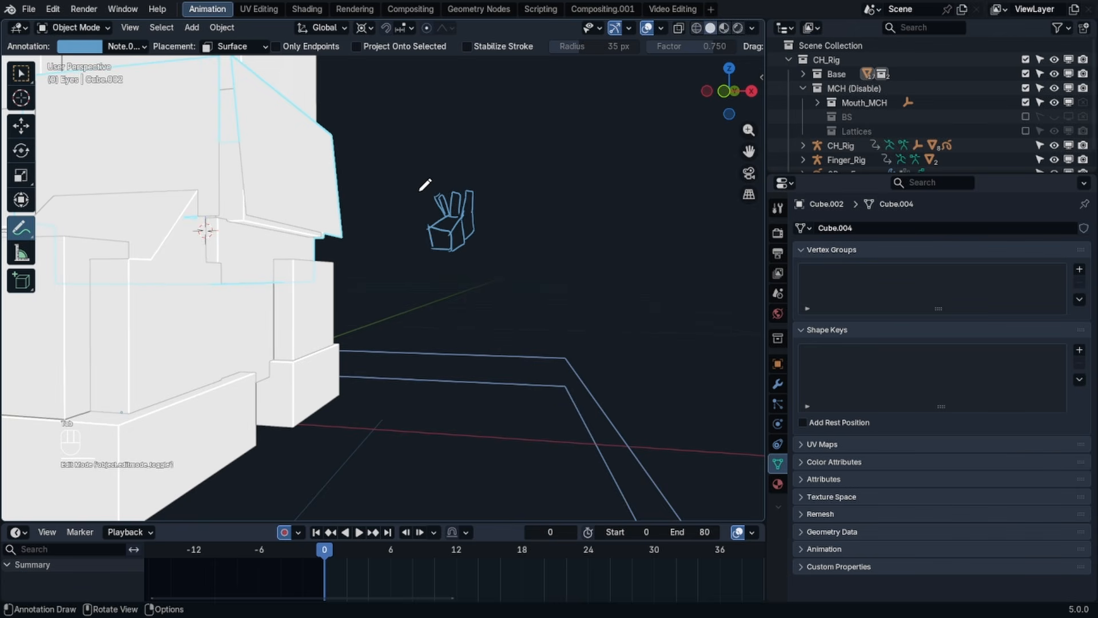
{"action": "mouse_move", "coordinate": [544, 191]}
{"action": "left_mouse_down"}
{"action": "mouse_move", "coordinate": [585, 193]}
{"action": "mouse_move", "coordinate": [599, 144]}
{"action": "left_mouse_up"}
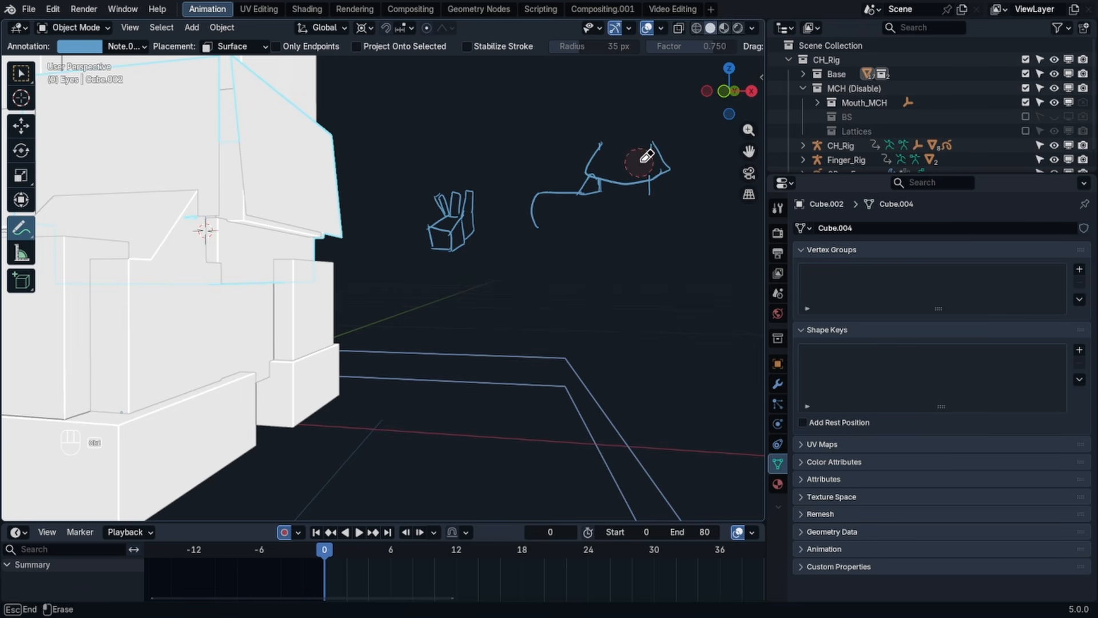
{"action": "left_click_drag", "start_coordinate": [539, 228], "coordinate": [643, 228]}
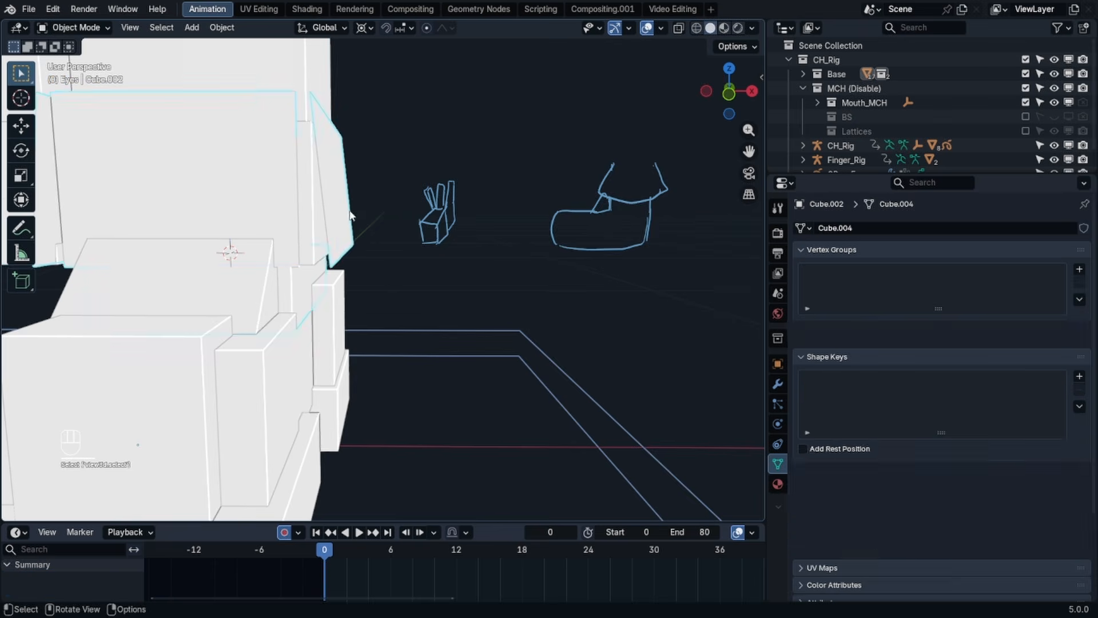
{"action": "mouse_move", "coordinate": [346, 212]}
{"action": "middle_mouse_down"}
{"action": "mouse_move", "coordinate": [391, 222]}
{"action": "mouse_move", "coordinate": [139, 187]}
{"action": "mouse_move", "coordinate": [331, 220]}
{"action": "middle_mouse_up"}
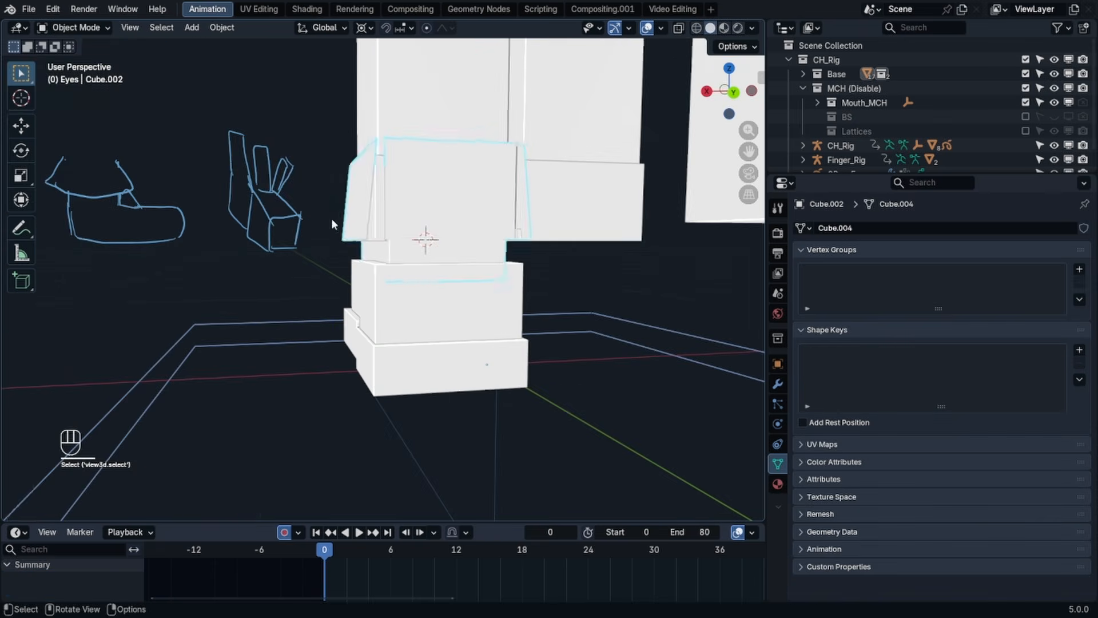
- Move the back flap's lower edge outward along global Y, then leave Edit Mode
{"action": "key", "text": "Tab"}
{"action": "mouse_move", "coordinate": [446, 230]}
{"action": "middle_mouse_down"}
{"action": "mouse_move", "coordinate": [497, 245]}
{"action": "mouse_move", "coordinate": [343, 240]}
{"action": "mouse_move", "coordinate": [431, 238]}
{"action": "middle_mouse_up"}
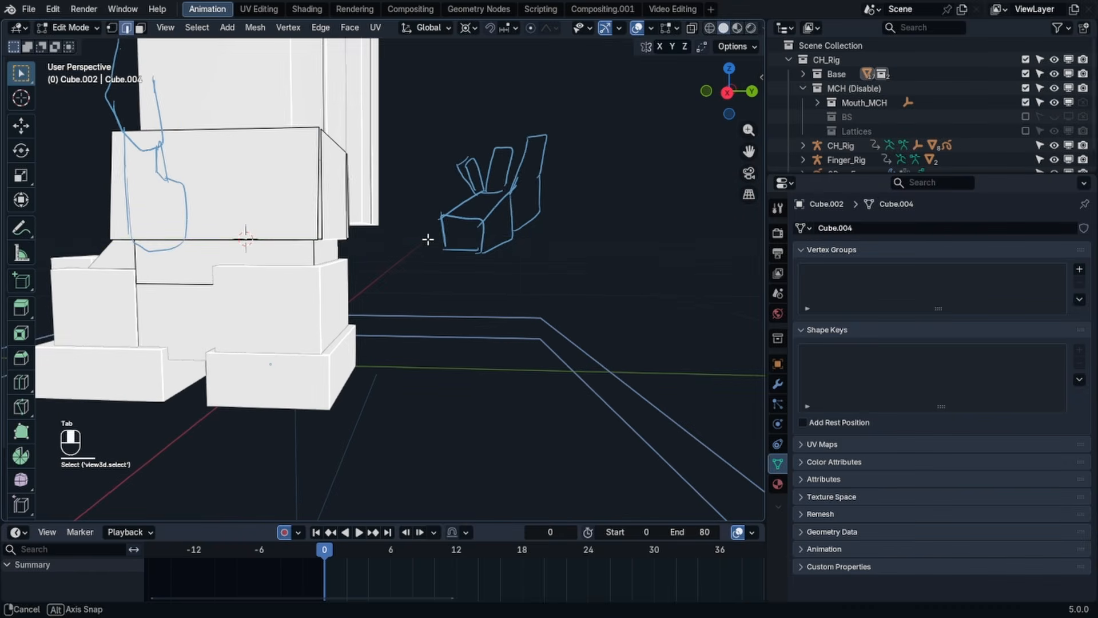
{"action": "key", "text": "g"}
{"action": "key", "text": "y"}
{"action": "left_click", "coordinate": [435, 244]}
{"action": "key", "text": "Tab"}
- Separate the linked ankle block from the flared flaps into its own object
{"action": "left_click", "coordinate": [778, 383]}
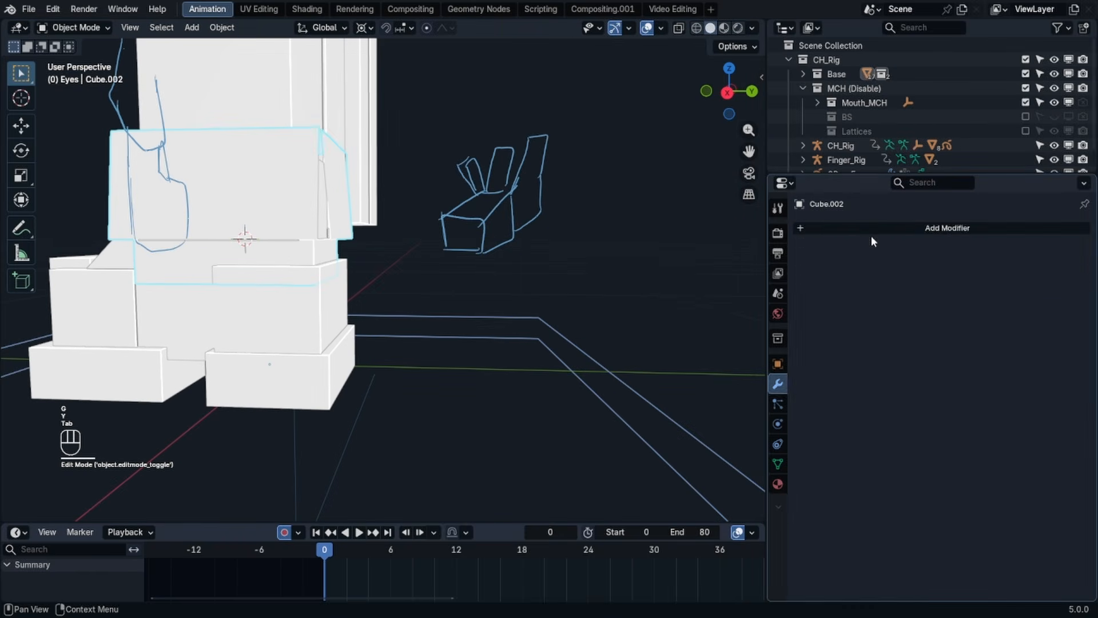
{"action": "left_click", "coordinate": [874, 229]}
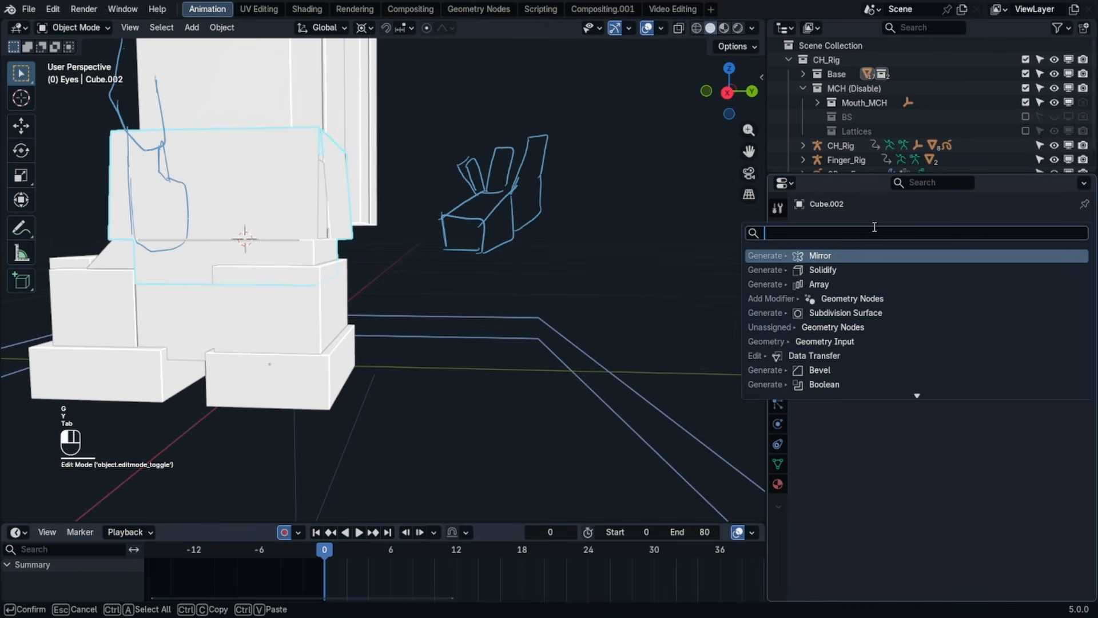
{"action": "key", "text": "l"}
{"action": "key", "text": "p"}
{"action": "left_click", "coordinate": [259, 273]}
{"action": "middle_click_drag", "start_coordinate": [258, 272], "coordinate": [483, 304], "text": "shift"}
{"action": "scroll", "coordinate": [484, 302], "scroll_direction": "up", "scroll_amount": 2}
{"action": "key", "text": "Tab"}
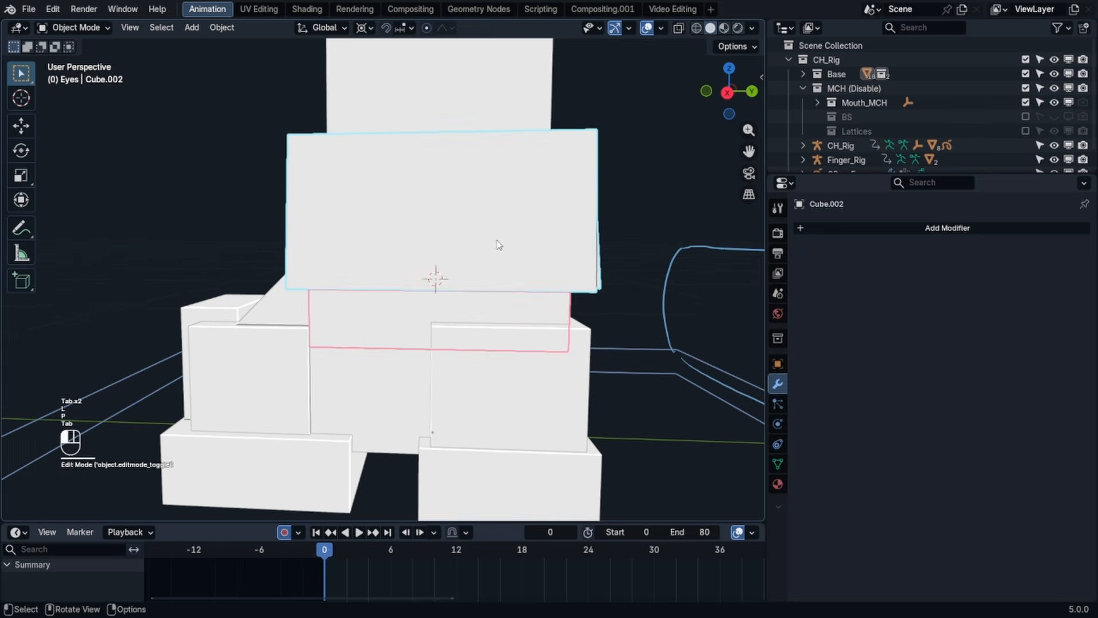
- Add a Solidify modifier to the flared flaps object
{"action": "left_click", "coordinate": [859, 231]}
{"action": "type", "text": "sol"}
{"action": "key", "text": "Return"}
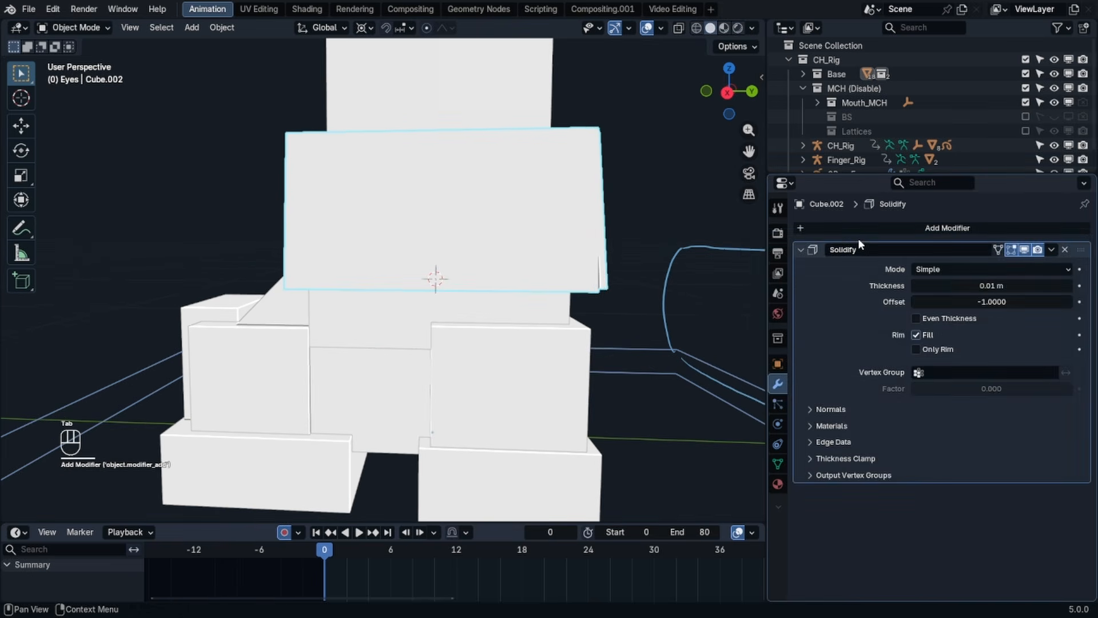
- Recalculate the flaps' normals, then set the Solidify offset to 1.0000 and thickness to 0.022 m
{"action": "middle_click_drag", "start_coordinate": [555, 207], "coordinate": [491, 219]}
{"action": "key", "text": "Tab"}
{"action": "left_click", "coordinate": [647, 271]}
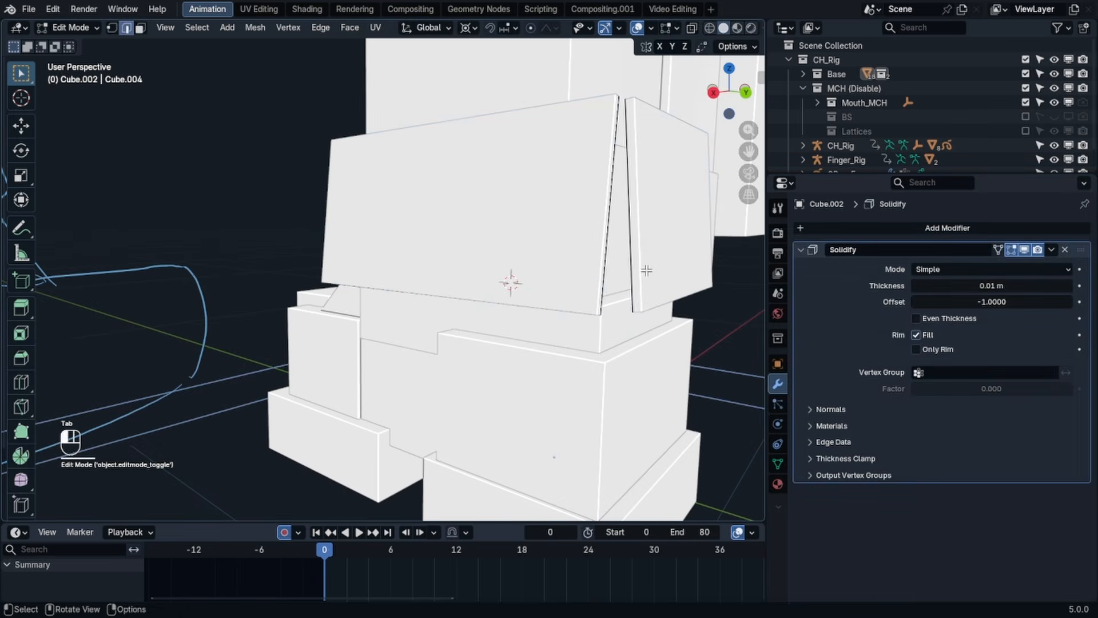
{"action": "key", "text": "Tab"}
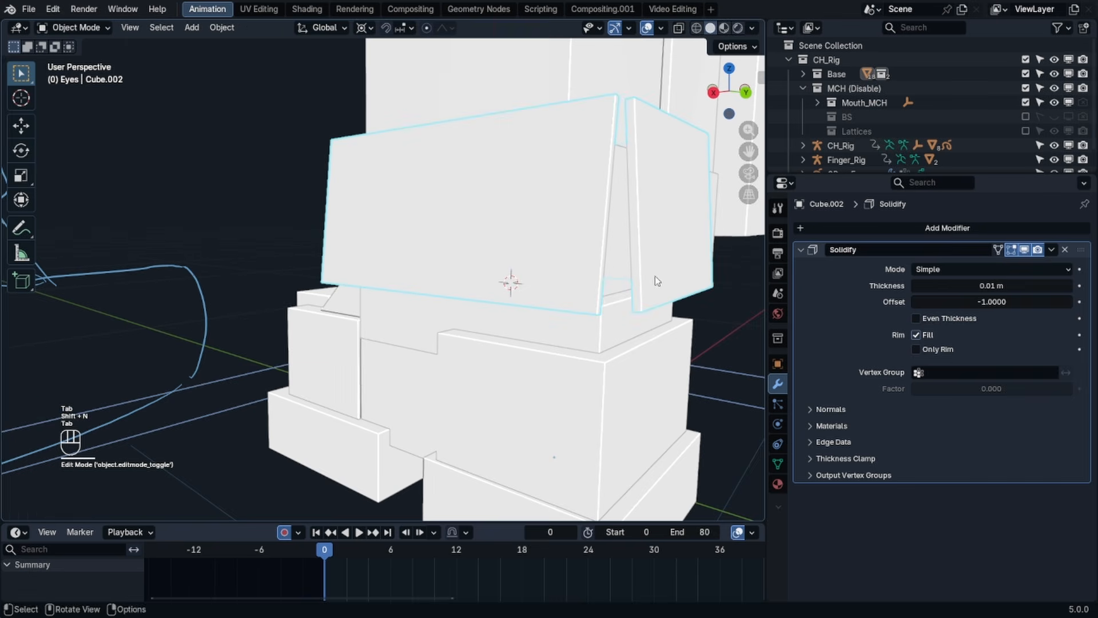
{"action": "left_click_drag", "start_coordinate": [991, 301], "coordinate": [1011, 285]}
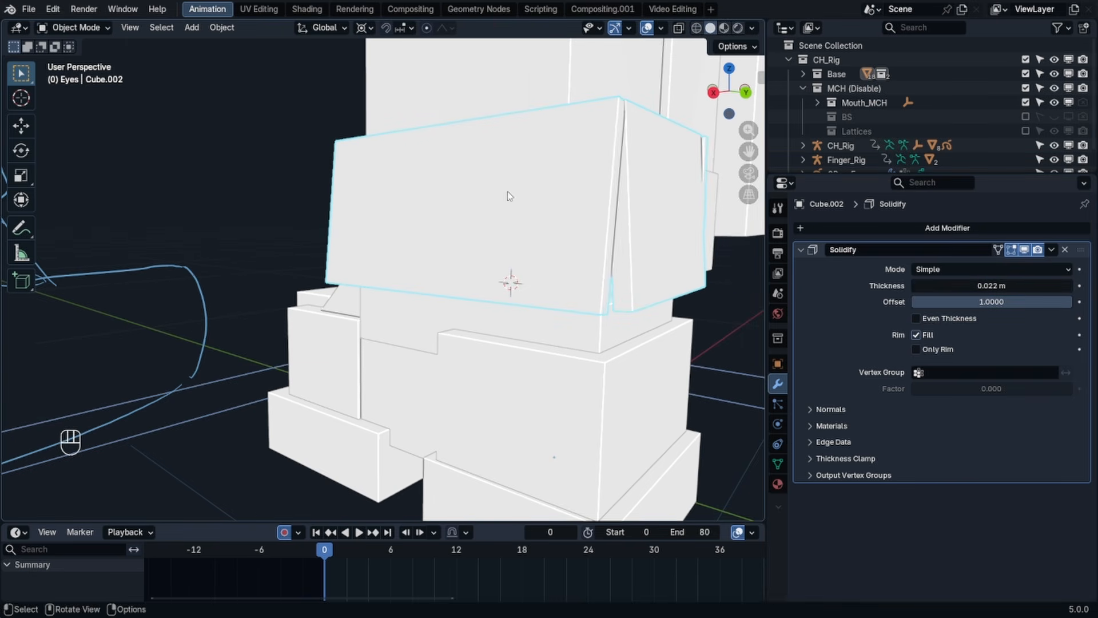
- Scale the two opposite side flaps to about 0.92 along global Y in Edit Mode
{"action": "middle_click_drag", "start_coordinate": [510, 196], "coordinate": [547, 206]}
{"action": "key", "text": "Tab"}
{"action": "left_click", "coordinate": [534, 222]}
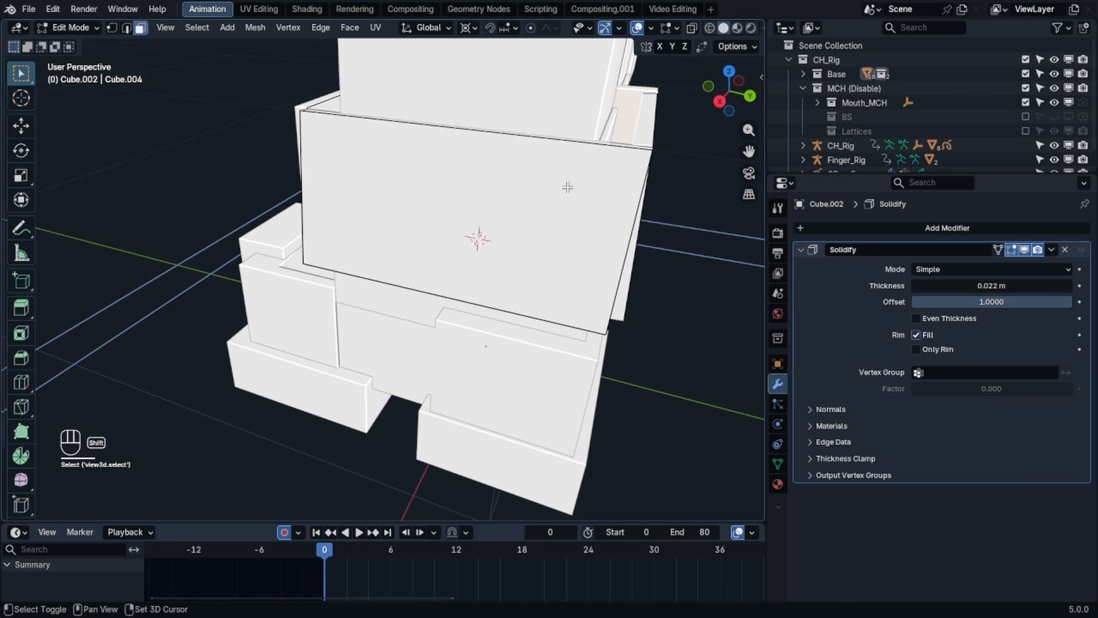
{"action": "key", "text": "s"}
{"action": "key", "text": "x"}
{"action": "key", "text": "s"}
{"action": "key", "text": "y"}
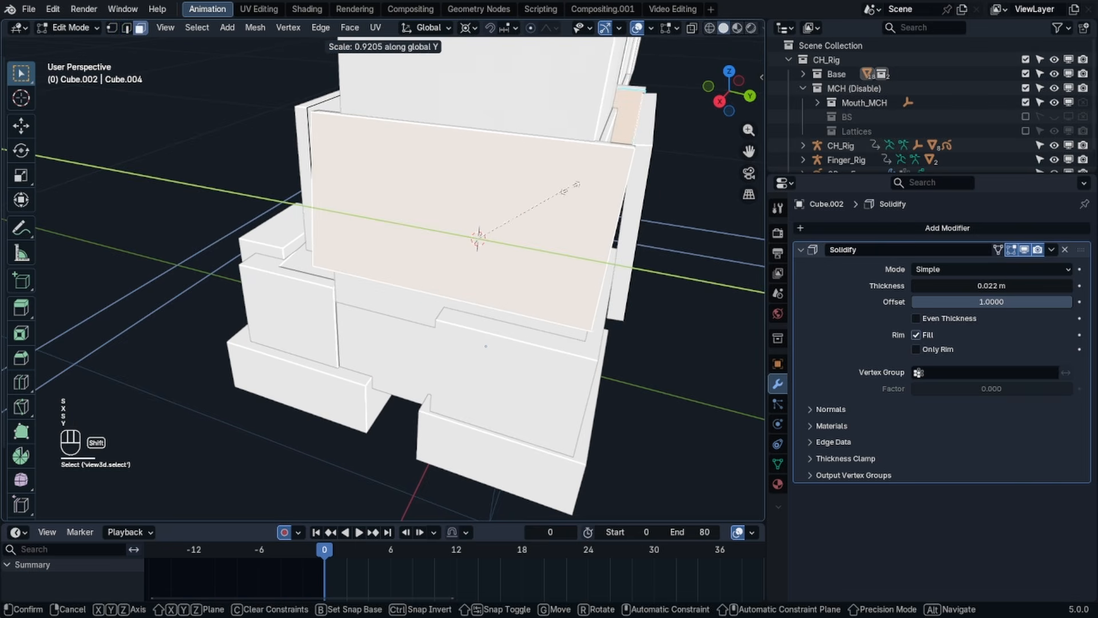
{"action": "left_click", "coordinate": [572, 188]}
- Set the flaps' Solidify thickness to 0.033 m and recalculate the selected flap's normals
{"action": "mouse_move", "coordinate": [978, 286]}
{"action": "left_mouse_down", "text": "shift"}
{"action": "mouse_move", "coordinate": [1007, 286]}
{"action": "mouse_move", "coordinate": [998, 286]}
{"action": "left_mouse_up", "text": "shift"}
{"action": "middle_click_drag", "start_coordinate": [114, 184], "coordinate": [235, 183]}
{"action": "left_click", "coordinate": [235, 183]}
{"action": "key", "text": "shift+n"}
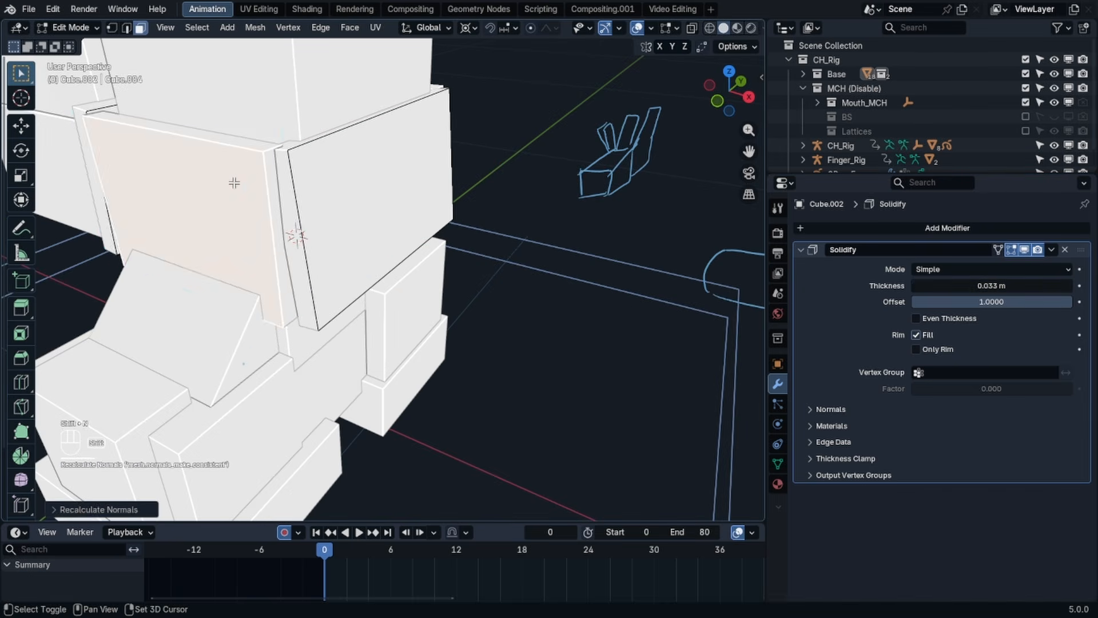
{"action": "key", "text": "Tab"}
- Reselect the flaps object, recalculate its normals again, and return to Object Mode
{"action": "middle_click_drag", "start_coordinate": [441, 157], "coordinate": [546, 134]}
{"action": "left_click", "coordinate": [474, 129]}
{"action": "scroll", "coordinate": [475, 129], "scroll_direction": "down", "scroll_amount": 3}
{"action": "left_click", "coordinate": [316, 225]}
{"action": "middle_click_drag", "start_coordinate": [316, 225], "coordinate": [369, 169]}
{"action": "key", "text": "Tab"}
{"action": "key", "text": "shift+n"}
{"action": "key", "text": "Tab"}
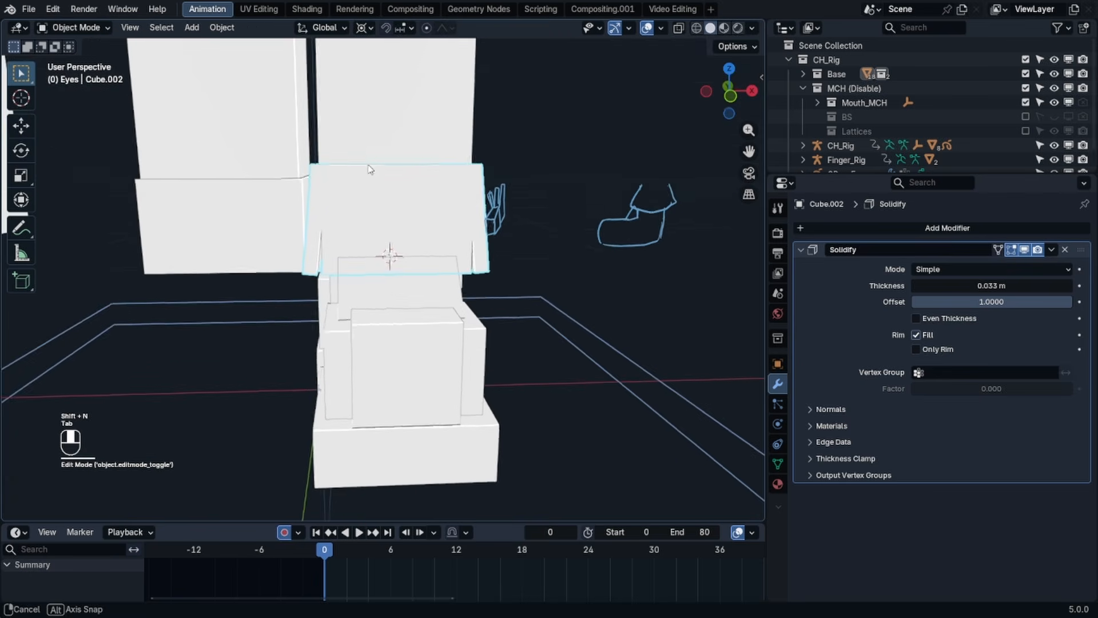
- Select the shoe pieces, ankle block and flared flaps, and isolate them in local view
{"action": "scroll", "coordinate": [385, 257], "scroll_direction": "down", "scroll_amount": 2}
{"action": "left_click", "coordinate": [385, 258]}
{"action": "middle_click_drag", "start_coordinate": [385, 258], "coordinate": [298, 303]}
{"action": "scroll", "coordinate": [297, 304], "scroll_direction": "up", "scroll_amount": 3}
{"action": "key", "text": "b"}
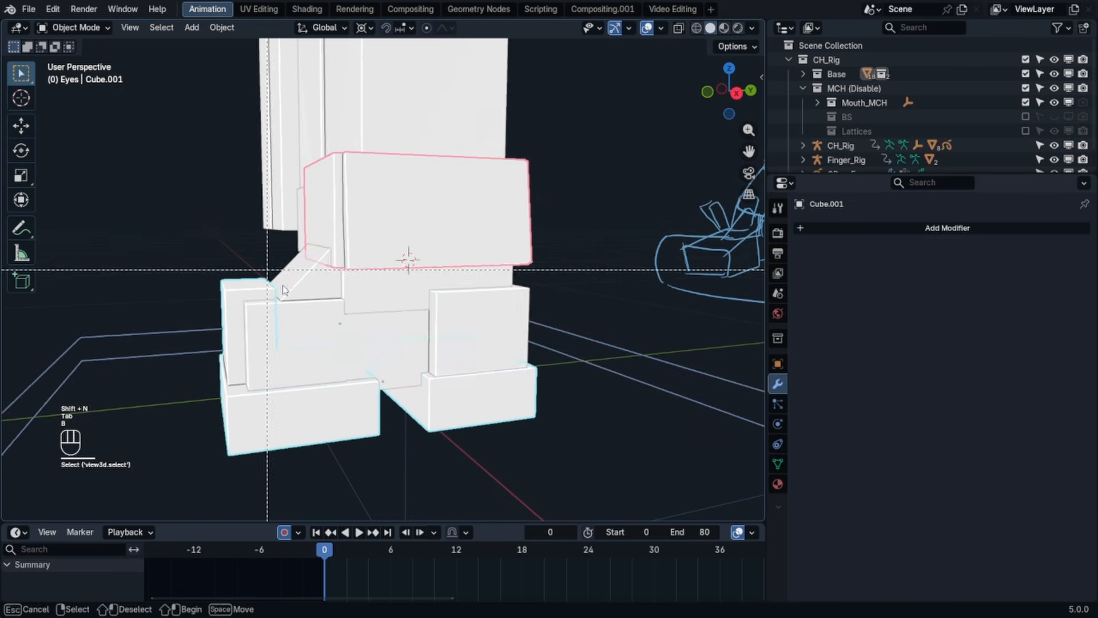
{"action": "left_click_drag", "start_coordinate": [284, 293], "coordinate": [366, 337]}
{"action": "scroll", "coordinate": [355, 215], "scroll_direction": "down", "scroll_amount": 3}
{"action": "key", "text": "b"}
{"action": "left_click_drag", "start_coordinate": [304, 183], "coordinate": [290, 195], "text": "shift"}
{"action": "key", "text": "b"}
{"action": "left_click_drag", "start_coordinate": [241, 262], "coordinate": [155, 418], "text": "shift"}
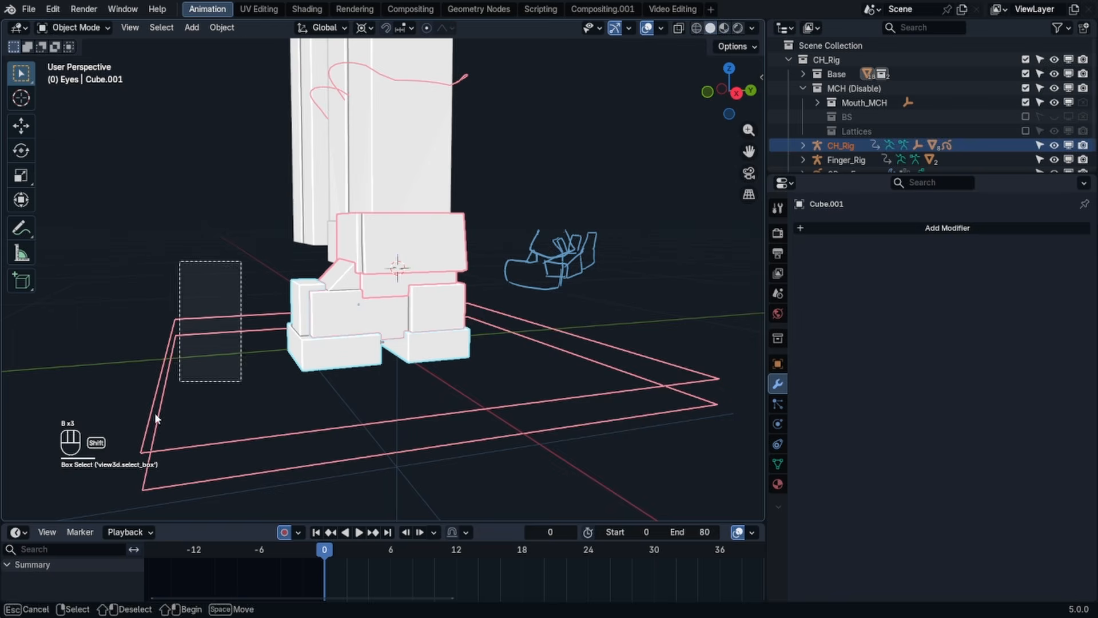
{"action": "key", "text": "KP_Divide"}
{"action": "key", "text": "KP_Subtract"}
{"action": "scroll", "coordinate": [266, 194], "scroll_direction": "down", "scroll_amount": 4}
{"action": "middle_click_drag", "start_coordinate": [404, 100], "coordinate": [449, 190]}
{"action": "left_click", "coordinate": [450, 190]}
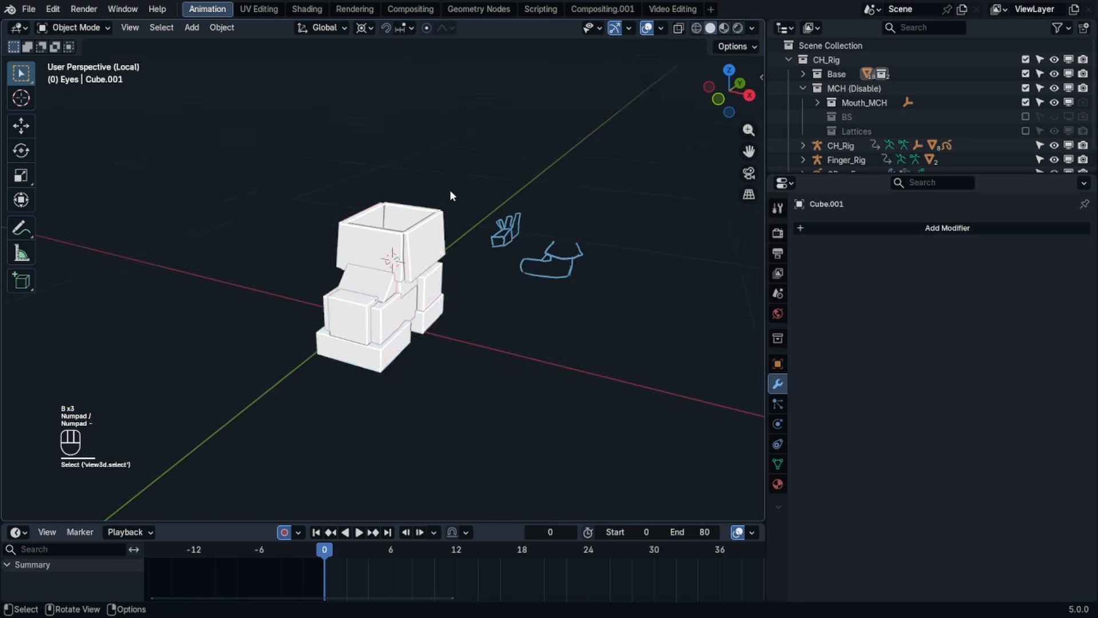
- Open the flared flaps object for mesh editing
{"action": "left_click", "coordinate": [424, 240]}
{"action": "scroll", "coordinate": [423, 240], "scroll_direction": "up", "scroll_amount": 2}
{"action": "key", "text": "Tab"}
- Try a single centred vertical loop cut on the front flap
{"action": "key", "text": "ctrl+r"}
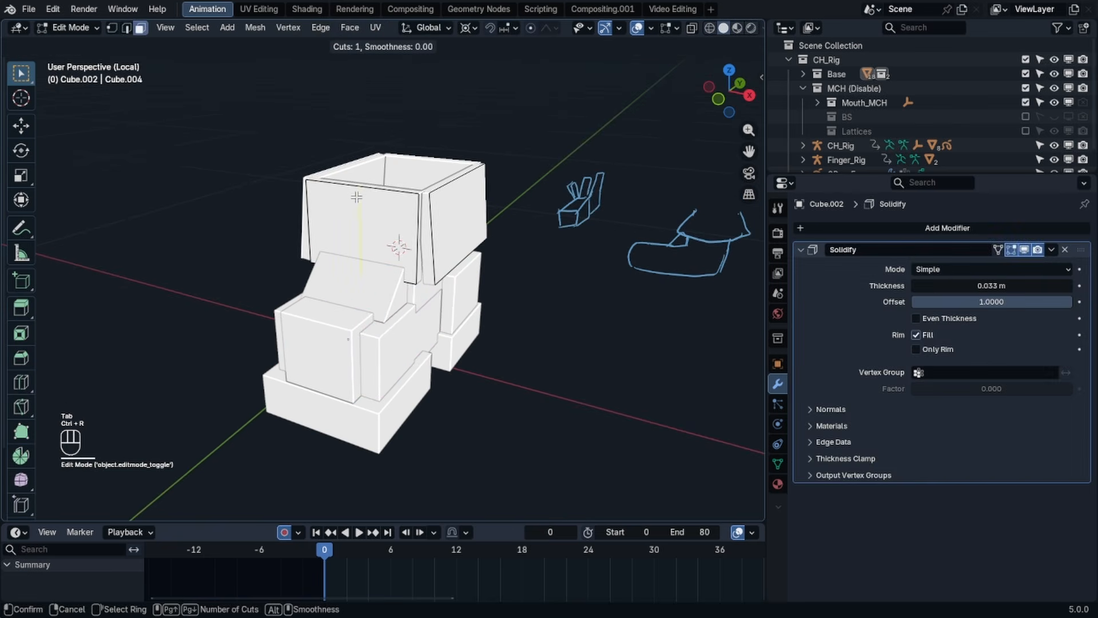
{"action": "left_click", "coordinate": [356, 197]}
{"action": "left_click", "coordinate": [356, 197]}
{"action": "middle_click_drag", "start_coordinate": [357, 196], "coordinate": [427, 190]}
{"action": "key", "text": "ctrl+z"}
- Divide the front flap with two vertical loop cuts and delete the middle face to leave two strips
{"action": "key", "text": "ctrl+r"}
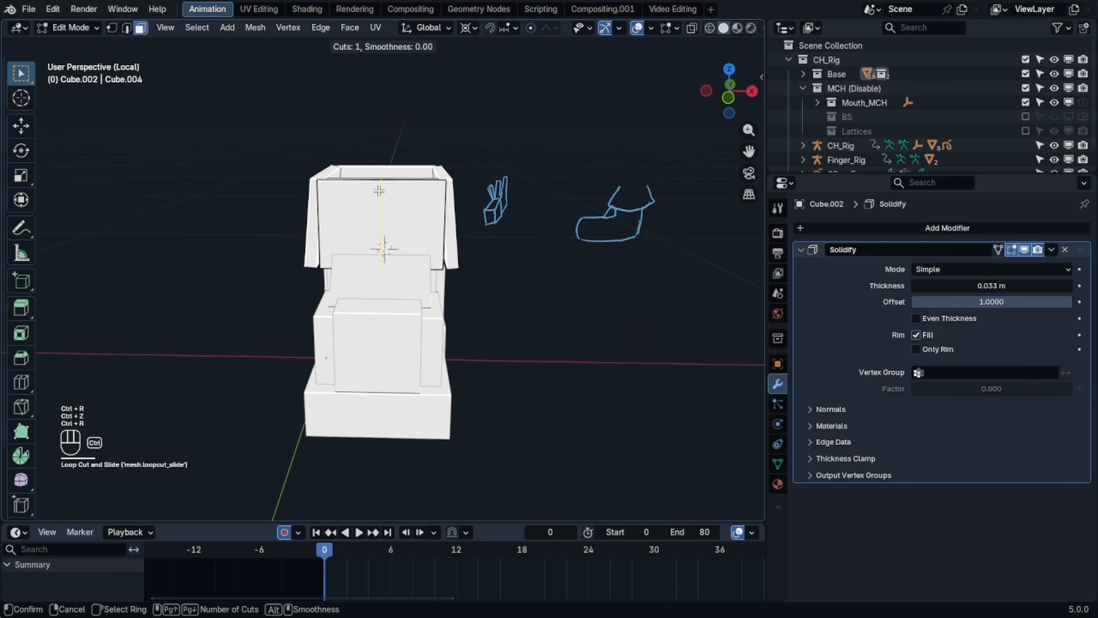
{"action": "left_click", "coordinate": [377, 187]}
{"action": "left_click", "coordinate": [378, 248]}
{"action": "left_click", "coordinate": [383, 246]}
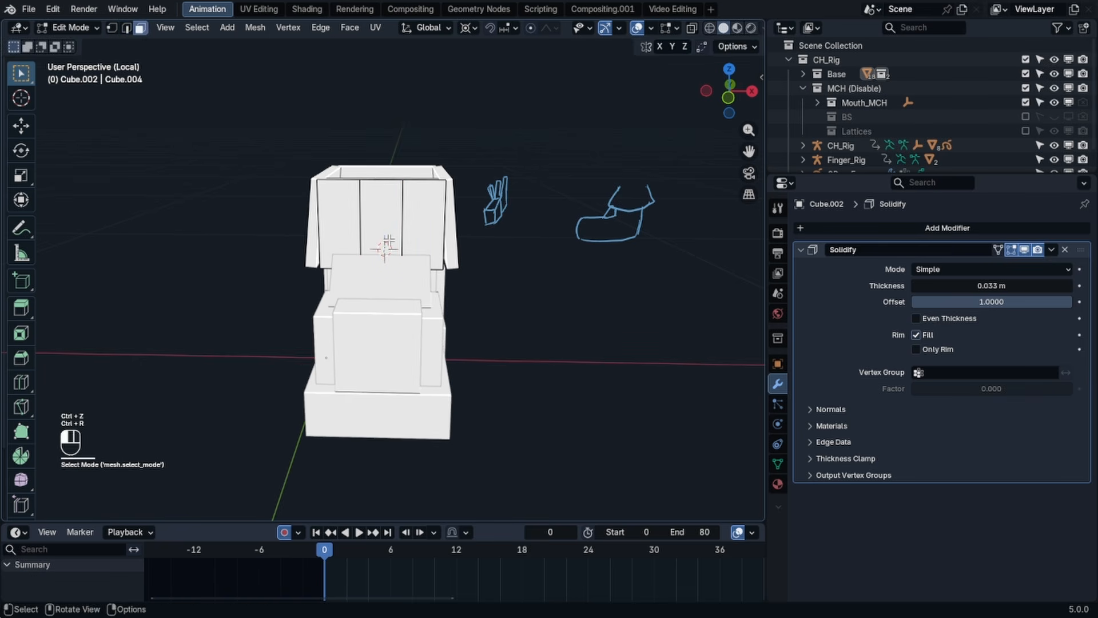
{"action": "key", "text": "x"}
{"action": "left_click", "coordinate": [366, 208]}
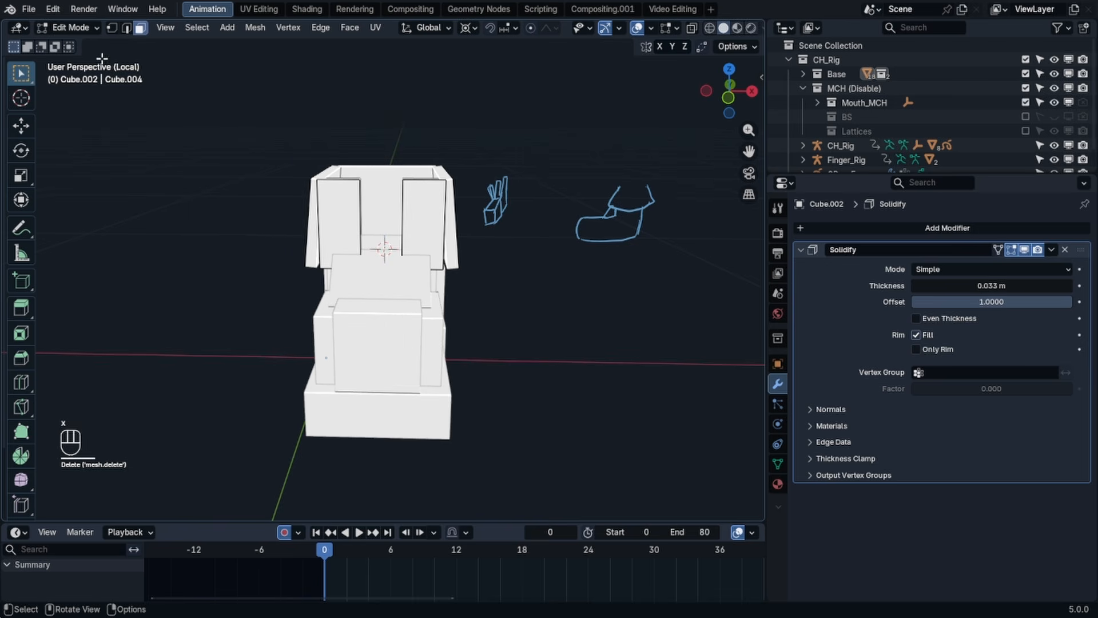
- Move the lower edges of the two front strips outward along global Y
{"action": "left_click", "coordinate": [127, 30]}
{"action": "middle_click_drag", "start_coordinate": [366, 229], "coordinate": [388, 227]}
{"action": "middle_click_drag", "start_coordinate": [435, 261], "coordinate": [380, 289]}
{"action": "key", "text": "g"}
{"action": "key", "text": "y"}
{"action": "right_click", "coordinate": [367, 296]}
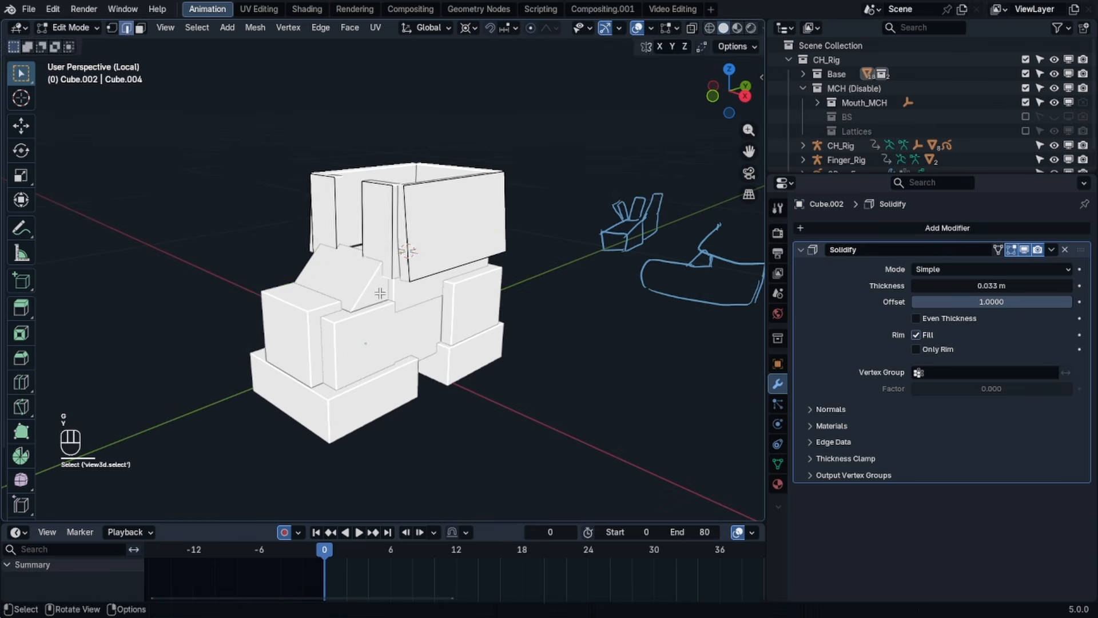
{"action": "key", "text": "g"}
{"action": "key", "text": "y"}
{"action": "left_click", "coordinate": [336, 296]}
- Edge-slide the front strips' lower edges by about 0.21 and adjust their height along global Z
{"action": "key", "text": "g"}
{"action": "key", "text": "g"}
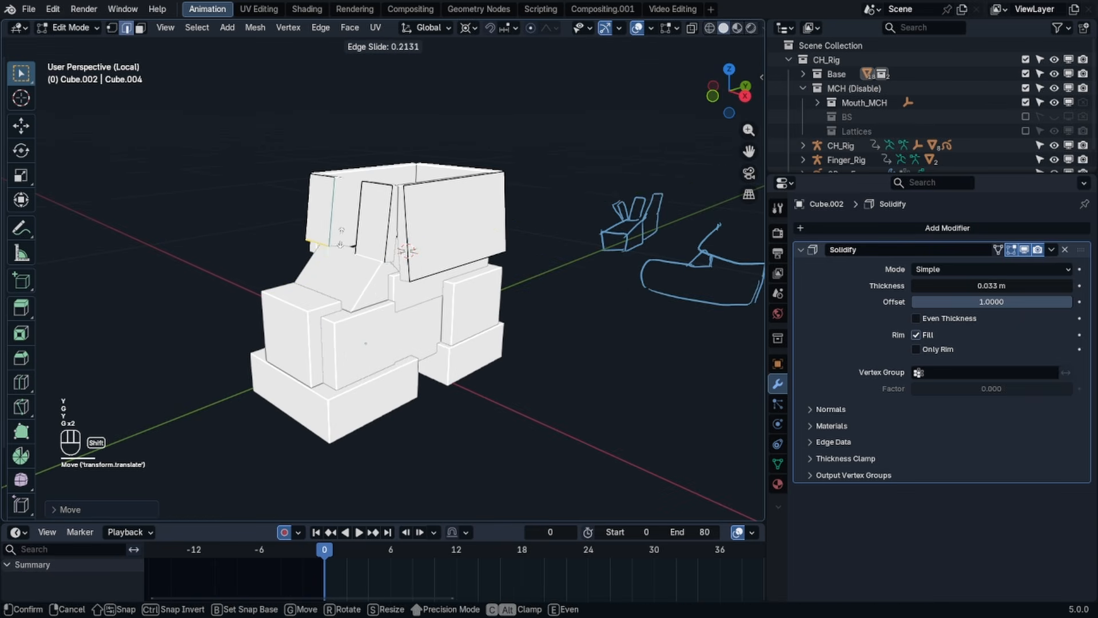
{"action": "left_click", "coordinate": [340, 237]}
{"action": "middle_click_drag", "start_coordinate": [342, 236], "coordinate": [406, 267]}
{"action": "key", "text": "g"}
{"action": "right_click", "coordinate": [475, 219]}
{"action": "key", "text": "g"}
{"action": "key", "text": "z"}
{"action": "left_click", "coordinate": [475, 219]}
{"action": "key", "text": "Tab"}
{"action": "key", "text": "Tab"}
- Add a vertical loop cut to the side flap, slid about 0.32 toward the front, and split off the rear face
{"action": "key", "text": "ctrl+r"}
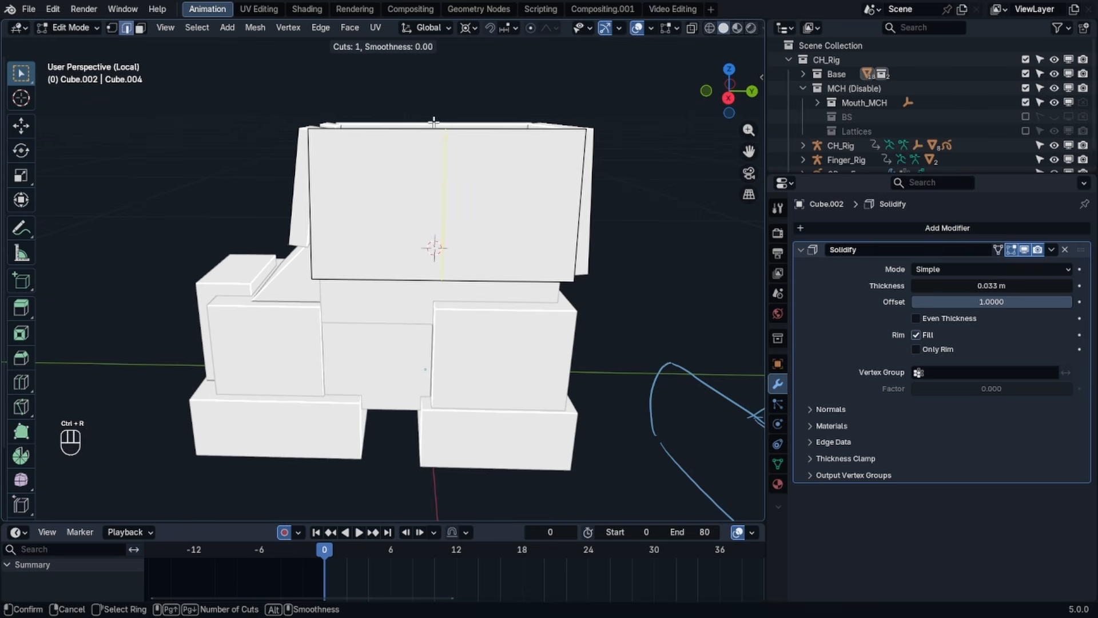
{"action": "left_click", "coordinate": [445, 139]}
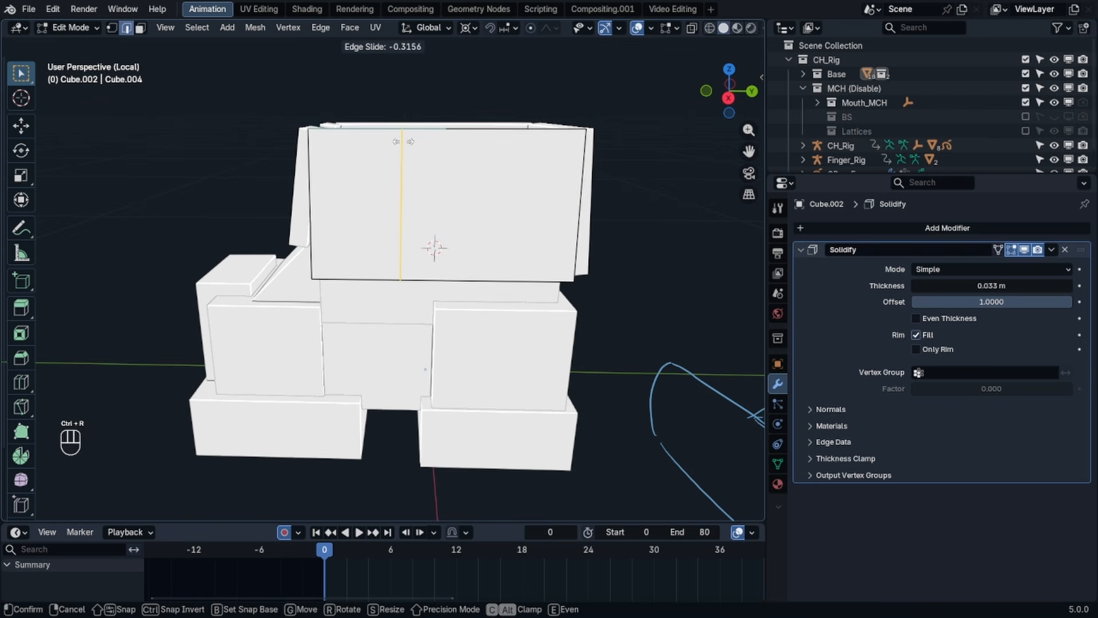
{"action": "left_click", "coordinate": [406, 147]}
{"action": "left_click", "coordinate": [139, 27]}
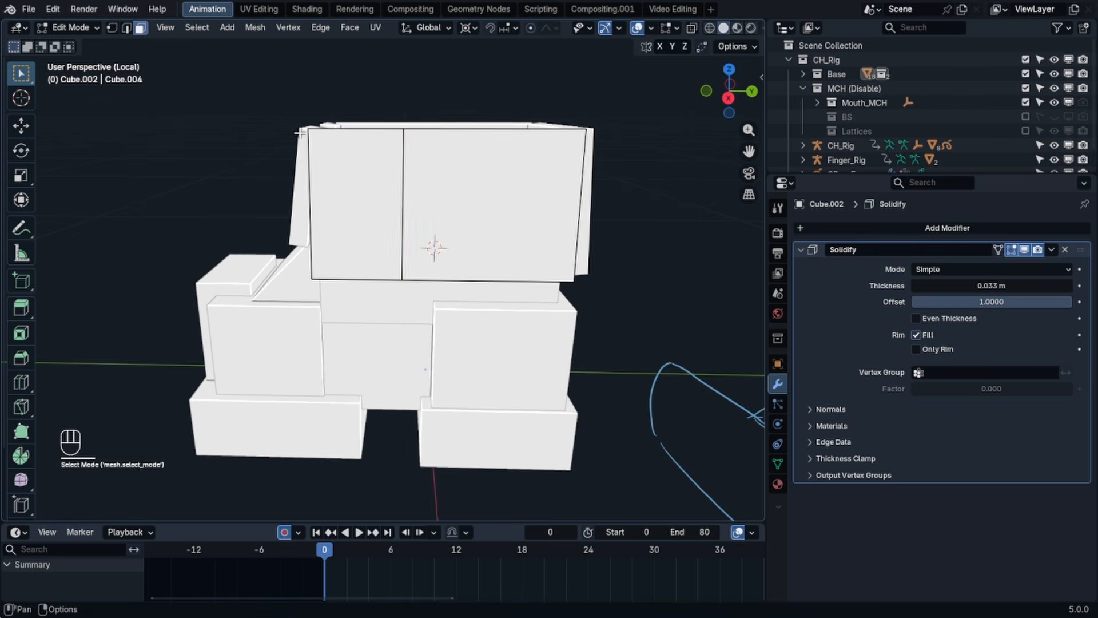
{"action": "left_click", "coordinate": [470, 205]}
{"action": "right_click", "coordinate": [469, 195]}
{"action": "left_click", "coordinate": [390, 380]}
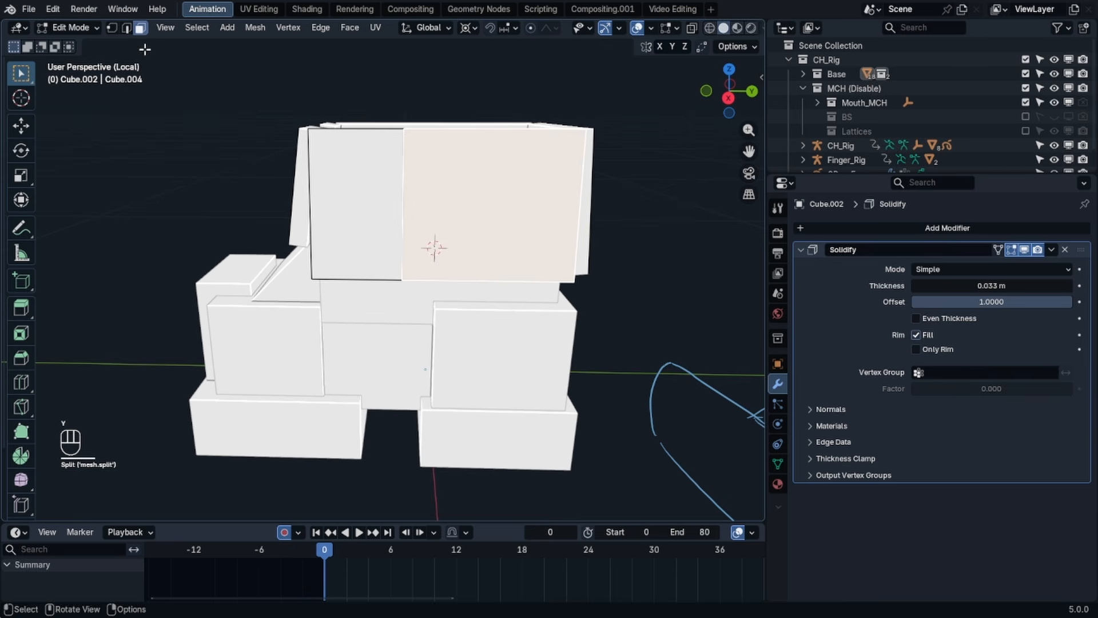
- Move the rear side panel's lower edge outward and slightly down to flare it more
{"action": "left_click", "coordinate": [125, 28]}
{"action": "left_click", "coordinate": [493, 280]}
{"action": "middle_click_drag", "start_coordinate": [494, 278], "coordinate": [606, 156]}
{"action": "key", "text": "g"}
{"action": "key", "text": "y"}
{"action": "left_click", "coordinate": [591, 250]}
{"action": "key", "text": "KP_1"}
{"action": "key", "text": "g"}
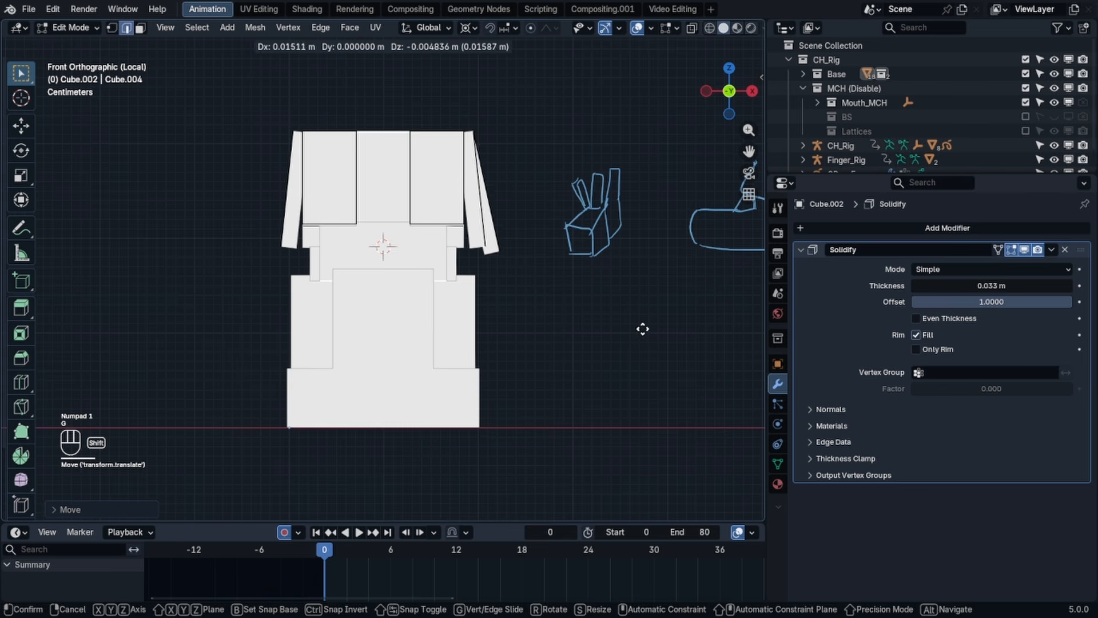
{"action": "left_click", "coordinate": [687, 360]}
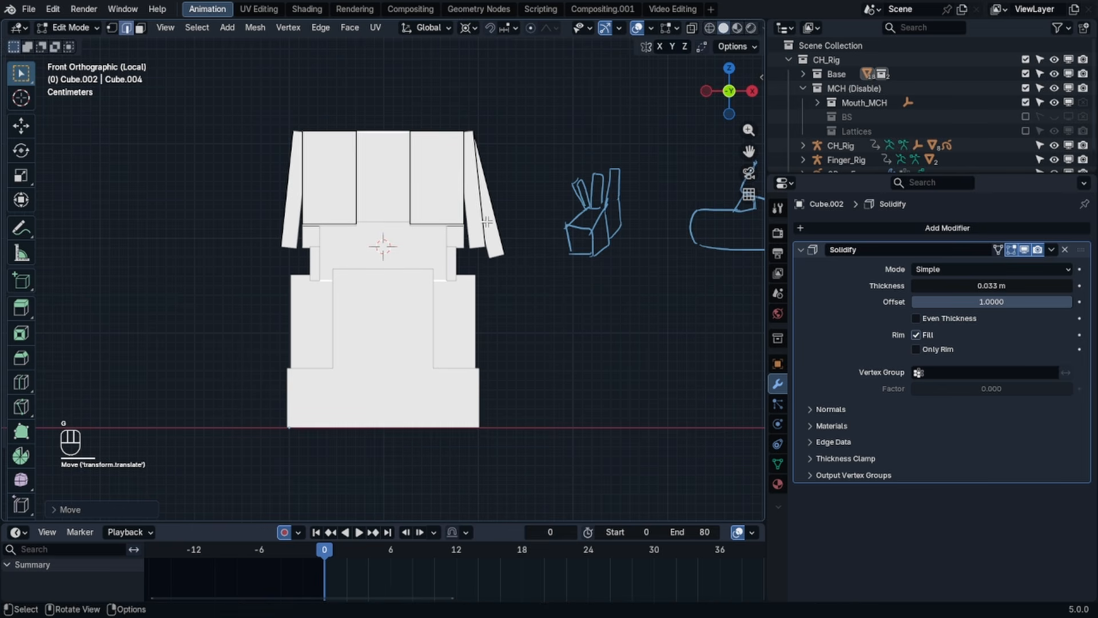
- Select the whole linked rear side panel and shift it slightly inward along global X
{"action": "middle_click_drag", "start_coordinate": [487, 221], "coordinate": [478, 252]}
{"action": "key", "text": "l"}
{"action": "key", "text": "KP_1"}
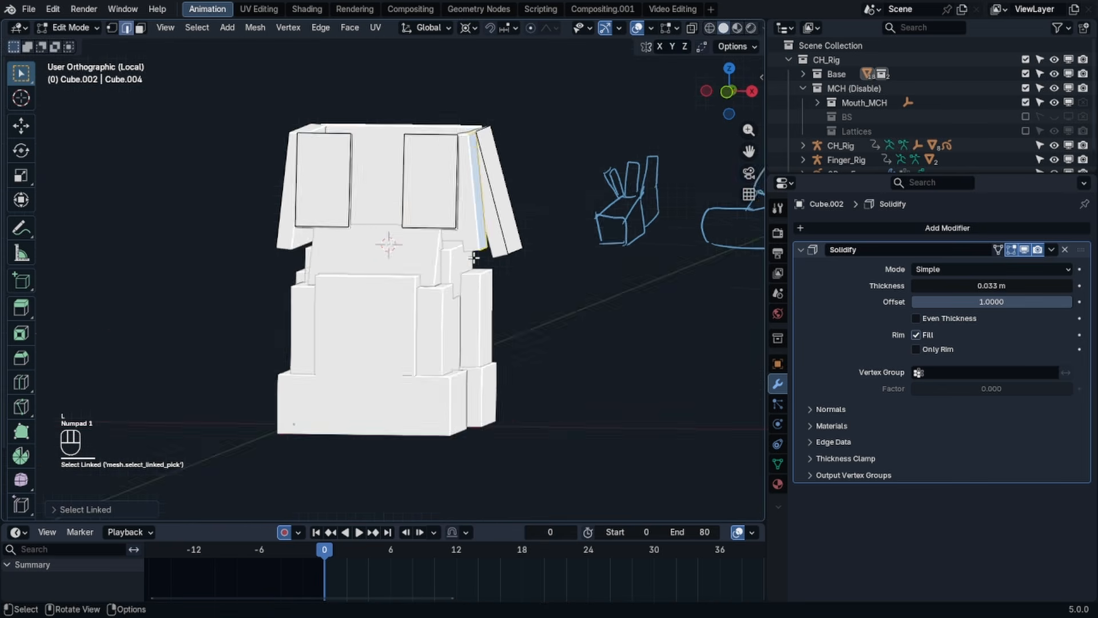
{"action": "key", "text": "g"}
{"action": "key", "text": "y"}
{"action": "key", "text": "g"}
{"action": "key", "text": "x"}
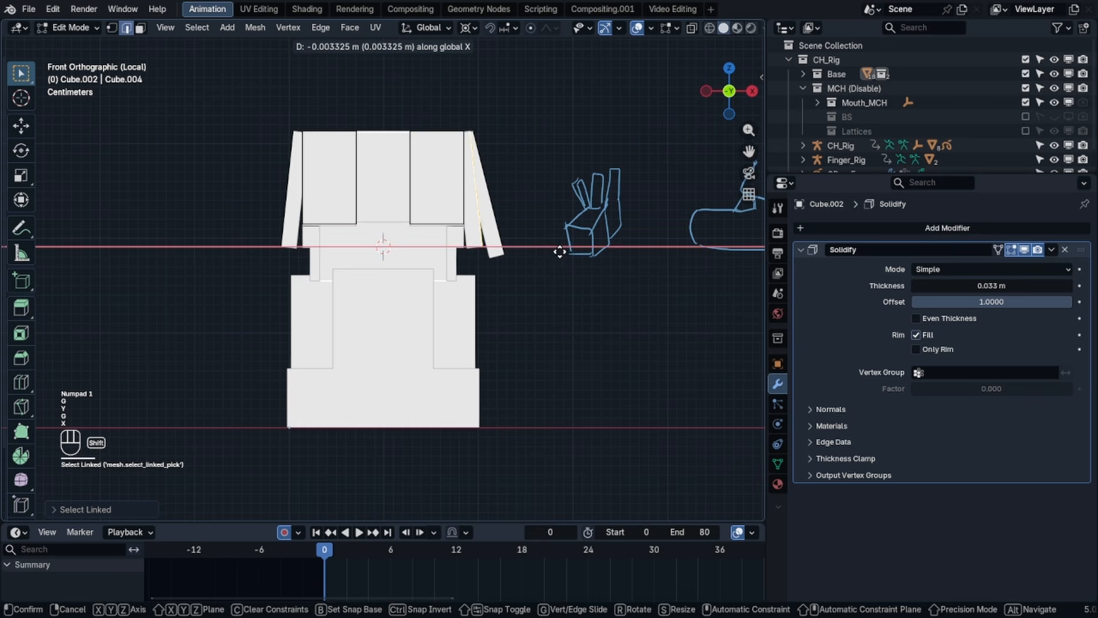
{"action": "left_click", "coordinate": [540, 254]}
- Move the front side panel's rear edge back along global Y so it extends beneath the rear panel
{"action": "middle_click_drag", "start_coordinate": [540, 254], "coordinate": [495, 372]}
{"action": "left_click", "coordinate": [481, 229]}
{"action": "middle_click_drag", "start_coordinate": [482, 229], "coordinate": [444, 248]}
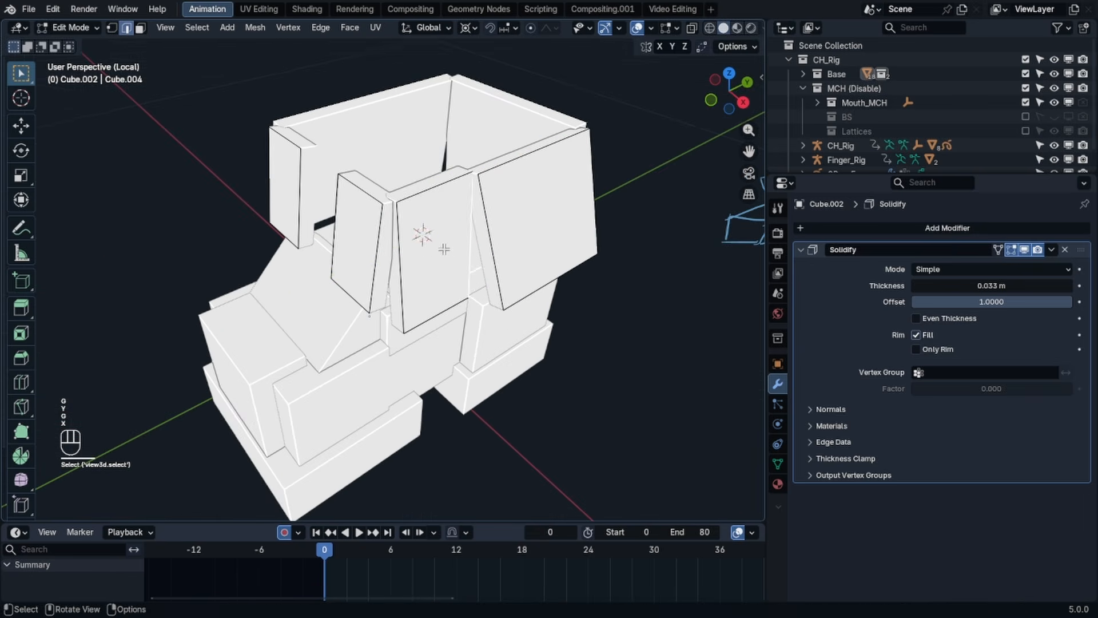
{"action": "key", "text": "g"}
{"action": "key", "text": "y"}
{"action": "left_click", "coordinate": [486, 250]}
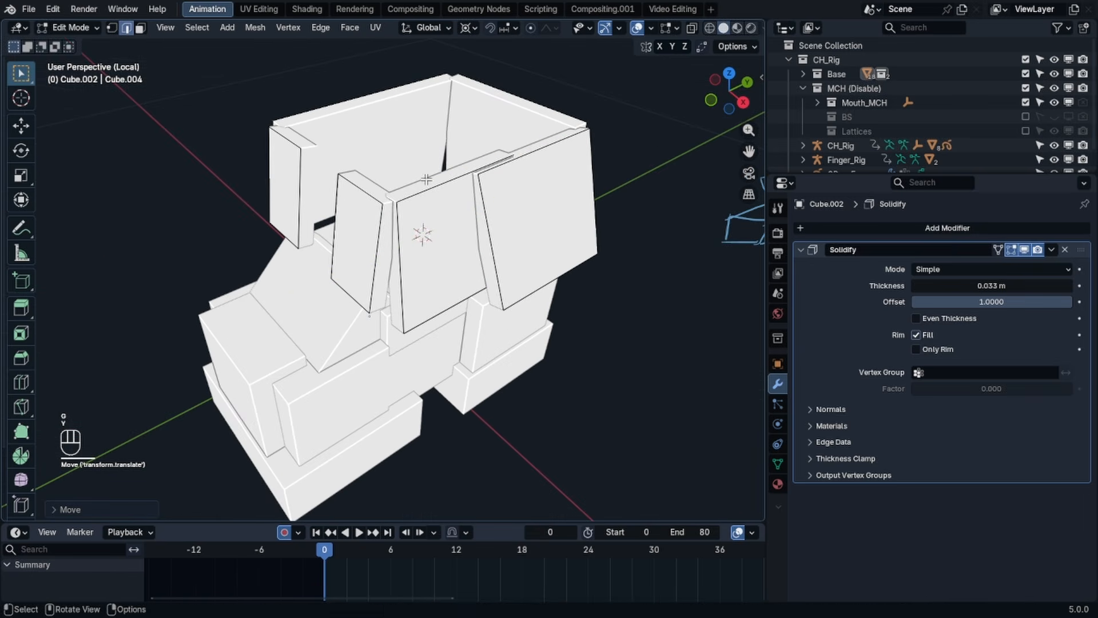
- Try sliding the rear side panel's lower edge far up along the panel, then undo the slide
{"action": "middle_click_drag", "start_coordinate": [560, 170], "coordinate": [290, 167]}
{"action": "scroll", "coordinate": [436, 166], "scroll_direction": "up", "scroll_amount": 4}
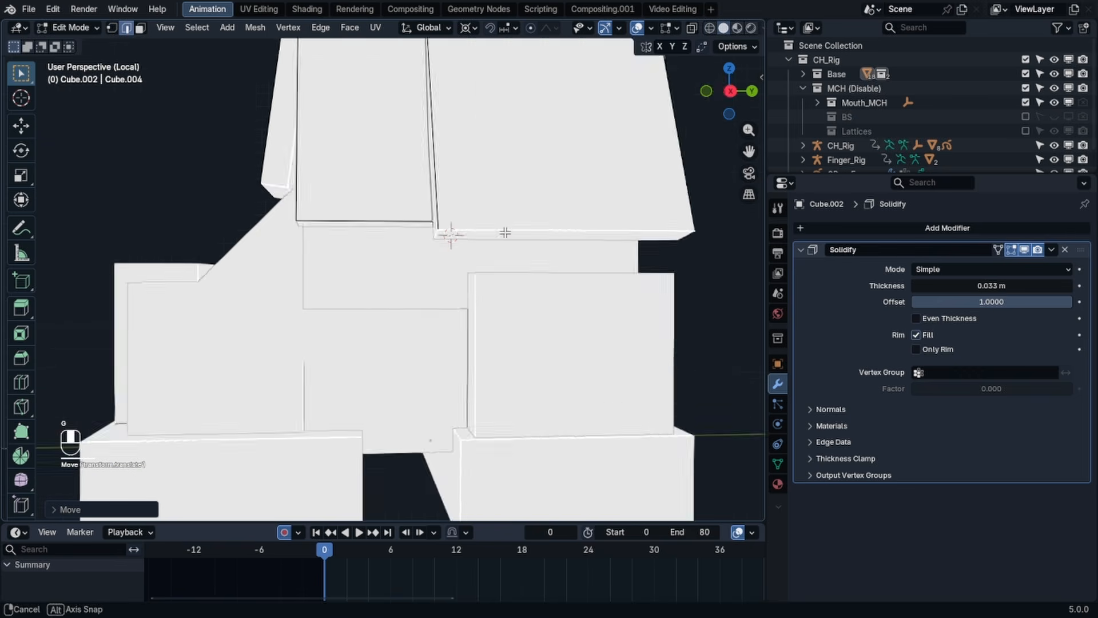
{"action": "scroll", "coordinate": [588, 228], "scroll_direction": "down", "scroll_amount": 5}
{"action": "key", "text": "g"}
{"action": "key", "text": "g"}
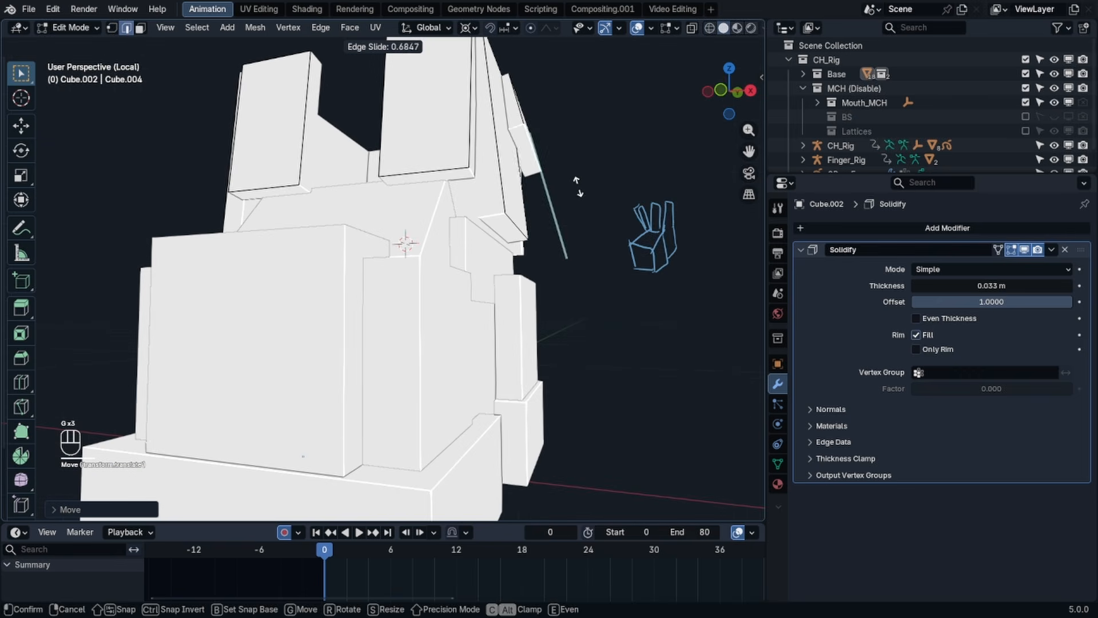
{"action": "left_click", "coordinate": [576, 206]}
{"action": "scroll", "coordinate": [399, 260], "scroll_direction": "up", "scroll_amount": 5}
{"action": "middle_click_drag", "start_coordinate": [399, 260], "coordinate": [343, 269]}
{"action": "scroll", "coordinate": [399, 269], "scroll_direction": "down", "scroll_amount": 3}
{"action": "key", "text": "g"}
{"action": "key", "text": "g"}
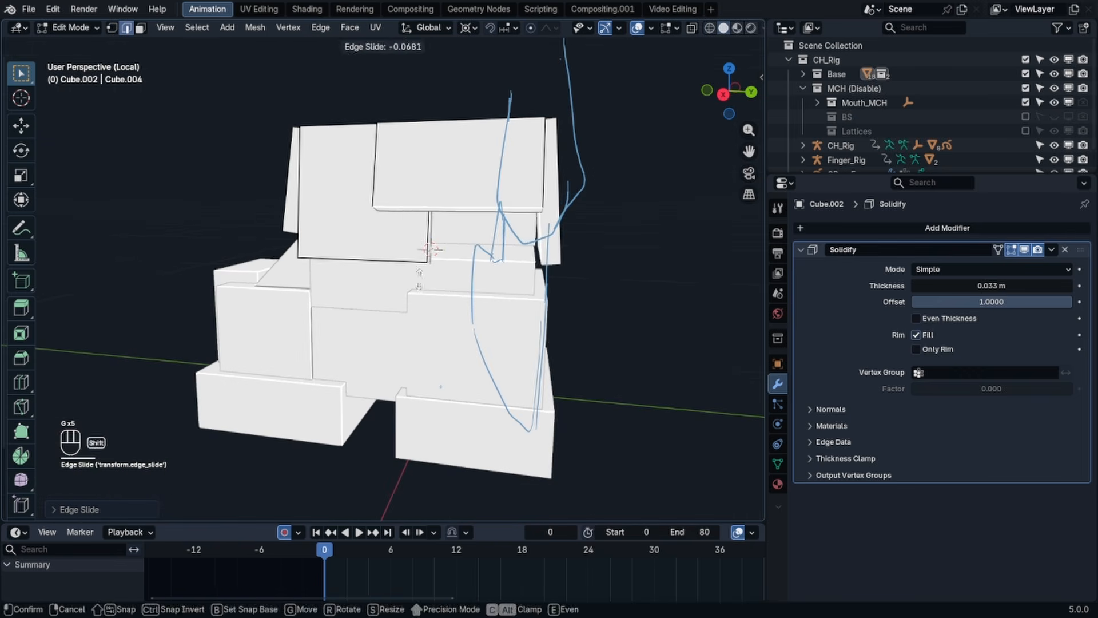
{"action": "right_click", "coordinate": [421, 275]}
{"action": "key", "text": "ctrl+z"}
- Slide the rear side panel's lower edge up slightly above the front panel's lower edge and leave Edit Mode
{"action": "key", "text": "g"}
{"action": "middle_click_drag", "start_coordinate": [422, 275], "coordinate": [468, 275]}
{"action": "key", "text": "g"}
{"action": "left_click", "coordinate": [465, 141]}
{"action": "key", "text": "Tab"}
- Raise the ankle block's top face along global Z to near the upper rim of the flaps
{"action": "left_click", "coordinate": [493, 258]}
{"action": "key", "text": "Tab"}
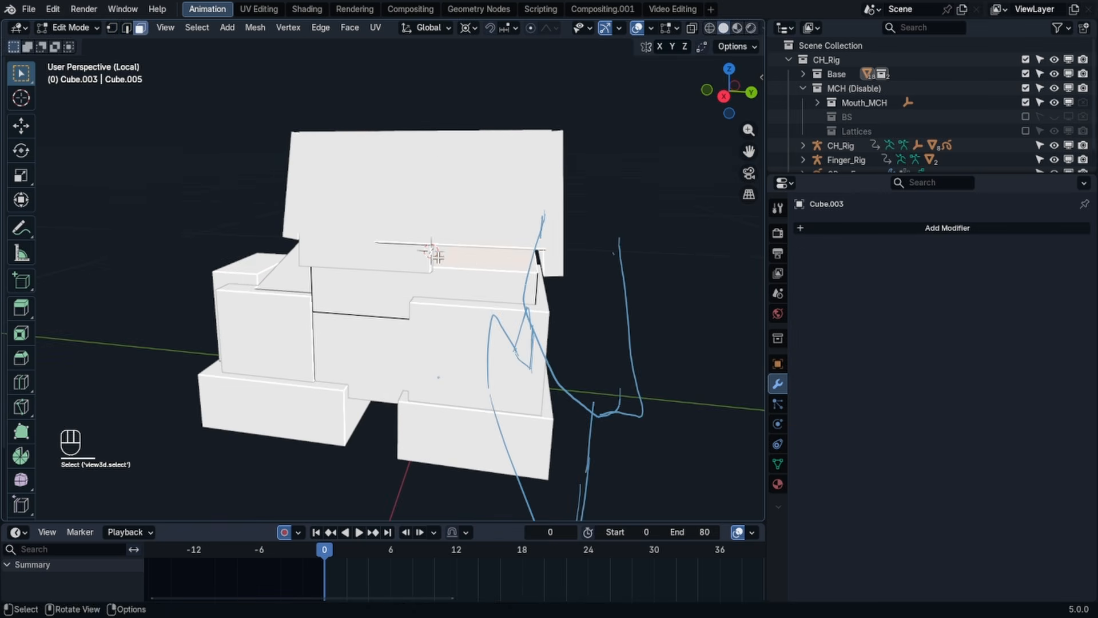
{"action": "middle_click_drag", "start_coordinate": [435, 255], "coordinate": [467, 196]}
{"action": "key", "text": "g"}
{"action": "key", "text": "z"}
{"action": "left_click", "coordinate": [467, 157]}
{"action": "middle_click_drag", "start_coordinate": [466, 157], "coordinate": [698, 166]}
{"action": "key", "text": "g"}
{"action": "key", "text": "z"}
{"action": "left_click", "coordinate": [630, 143]}
{"action": "key", "text": "Tab"}
{"action": "key", "text": "Tab"}
- Delete the undivided side flap on the opposite side of the flaps object
{"action": "left_click", "coordinate": [289, 268]}
{"action": "middle_click_drag", "start_coordinate": [247, 226], "coordinate": [169, 309]}
{"action": "middle_click_drag", "start_coordinate": [282, 235], "coordinate": [353, 133]}
{"action": "key", "text": "Tab"}
{"action": "left_click", "coordinate": [325, 173]}
{"action": "key", "text": "Tab"}
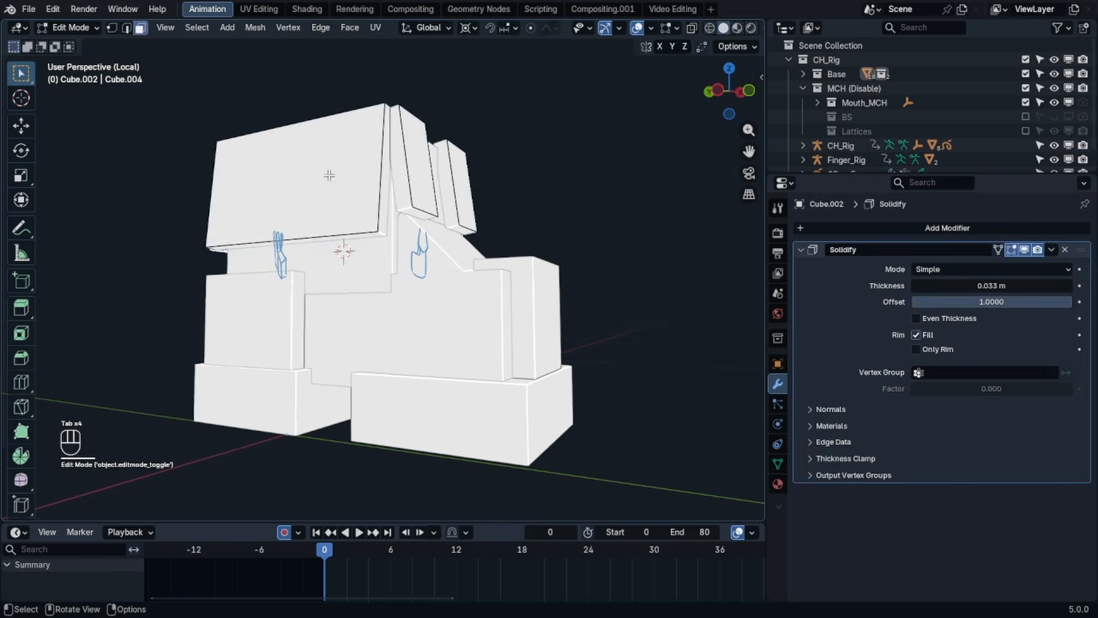
{"action": "left_click", "coordinate": [335, 169]}
{"action": "key", "text": "x"}
{"action": "left_click", "coordinate": [330, 140]}
- Separate the two overlapping side panels from the flaps into their own object
{"action": "middle_click_drag", "start_coordinate": [392, 163], "coordinate": [492, 197]}
{"action": "key", "text": "Tab"}
{"action": "key", "text": "Tab"}
{"action": "left_click", "coordinate": [495, 199]}
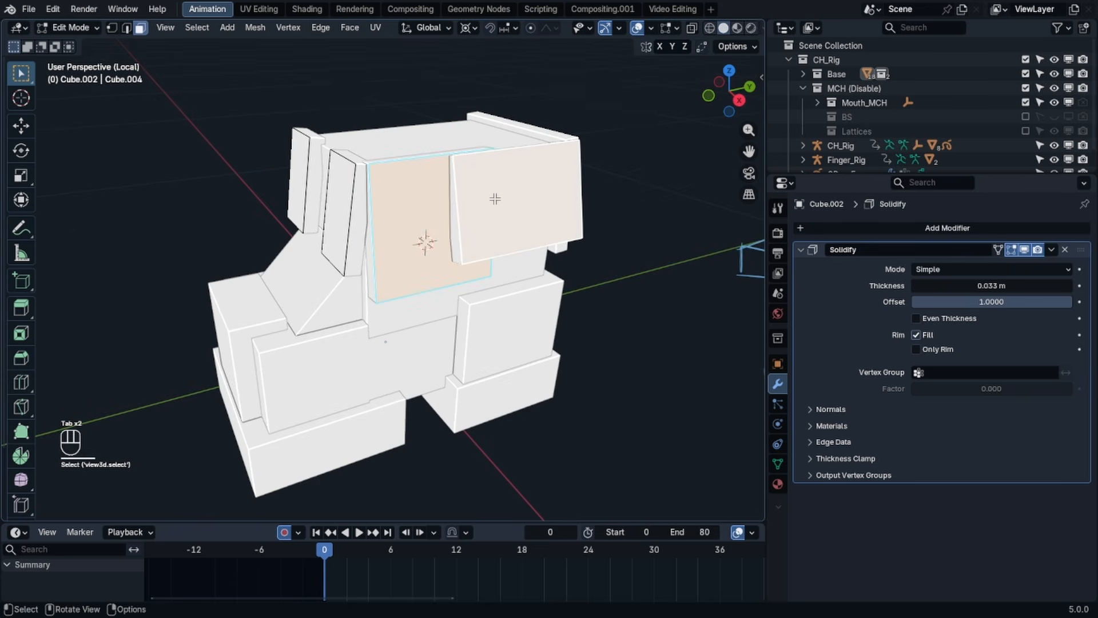
{"action": "key", "text": "p"}
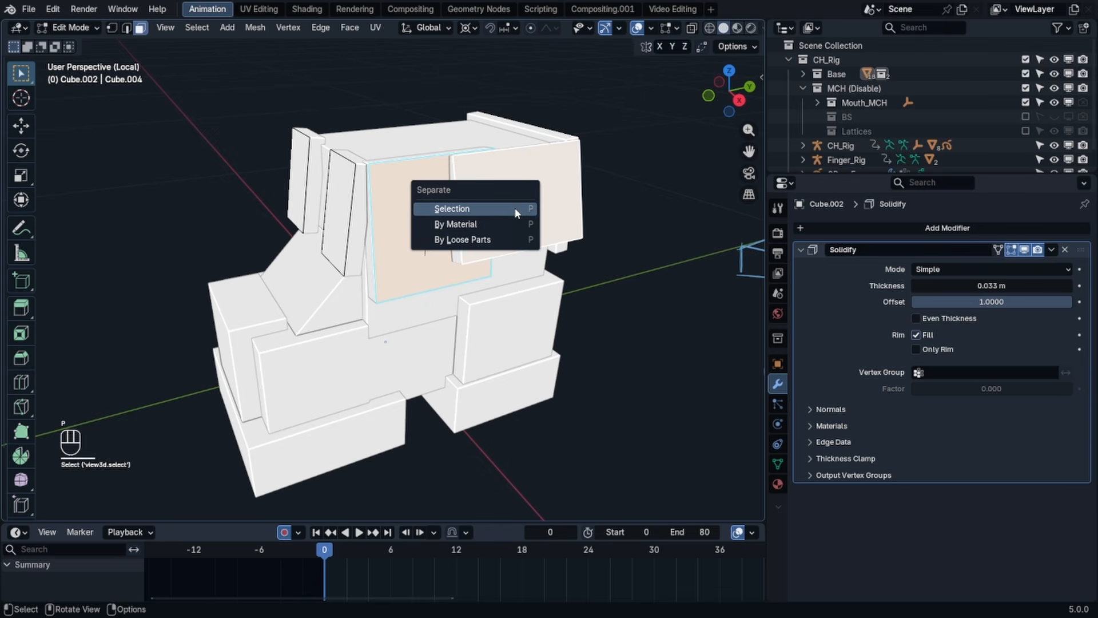
{"action": "left_click", "coordinate": [512, 208]}
{"action": "key", "text": "Tab"}
- Add a Mirror modifier to the separated side panels object
{"action": "left_click", "coordinate": [452, 258]}
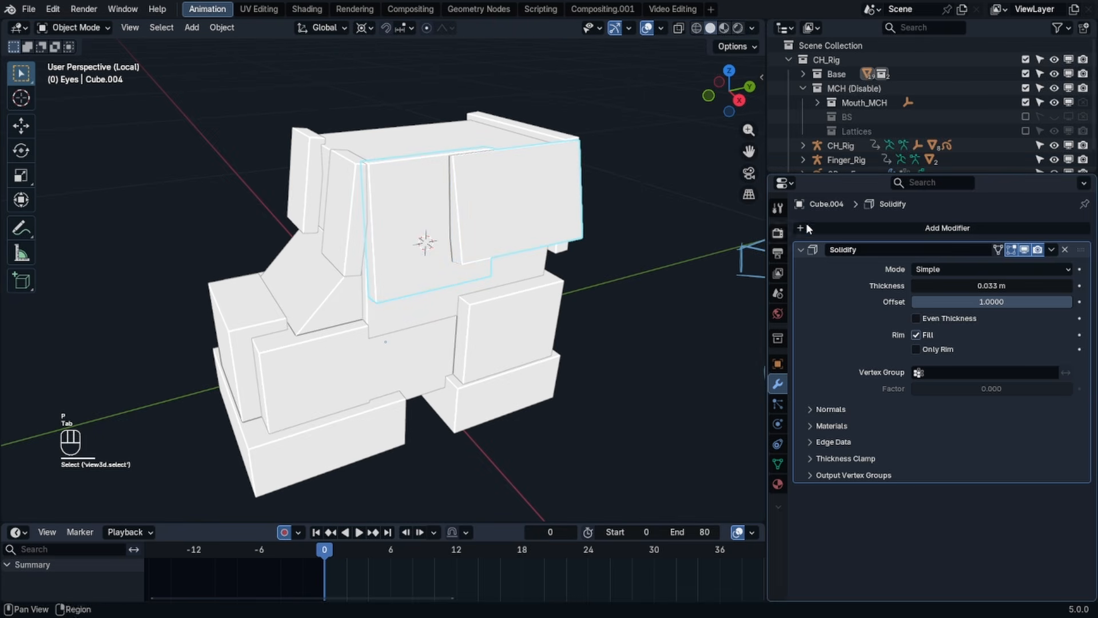
{"action": "left_click", "coordinate": [857, 228]}
{"action": "left_click", "coordinate": [860, 226]}
{"action": "type", "text": "mir"}
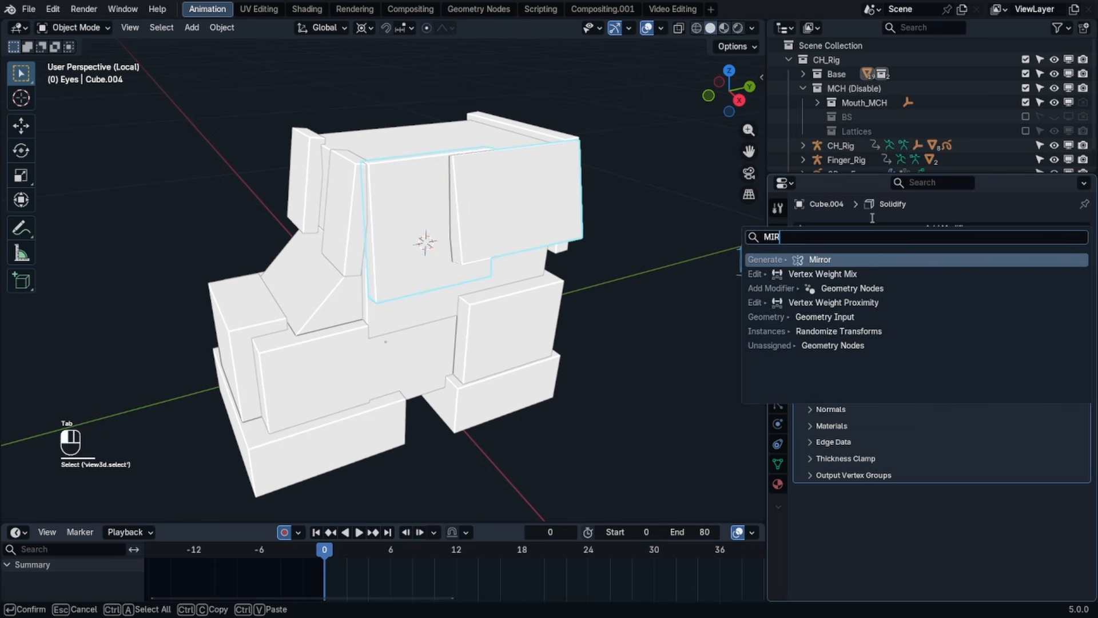
{"action": "key", "text": "Return"}
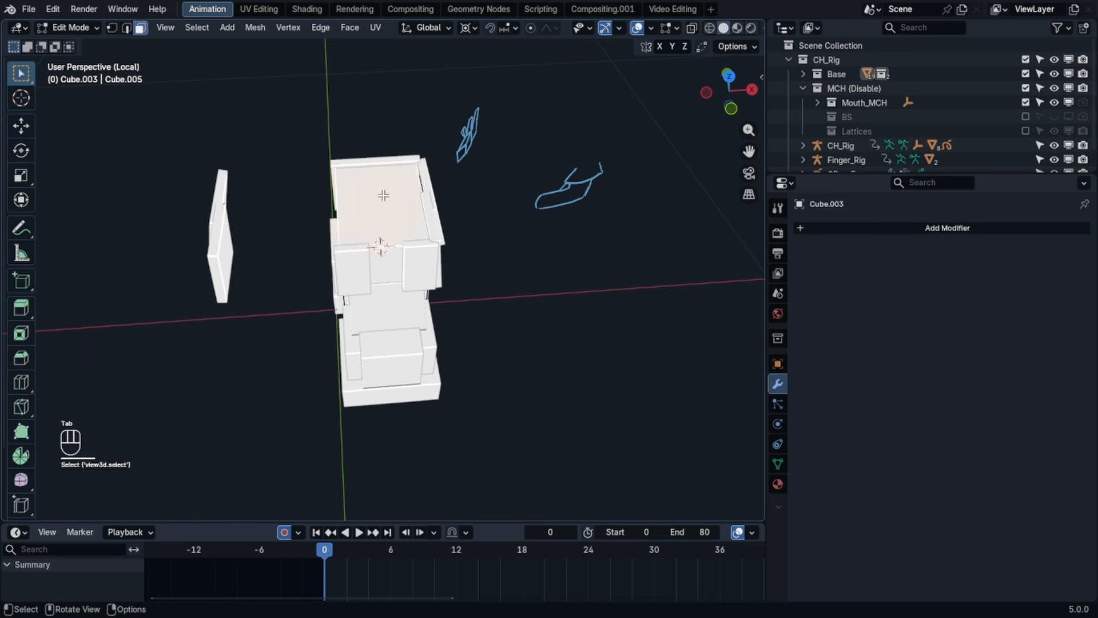
- Snap the 3D cursor to the centre of the ankle block's selected top face
{"action": "scroll", "coordinate": [384, 195], "scroll_direction": "up", "scroll_amount": 2}
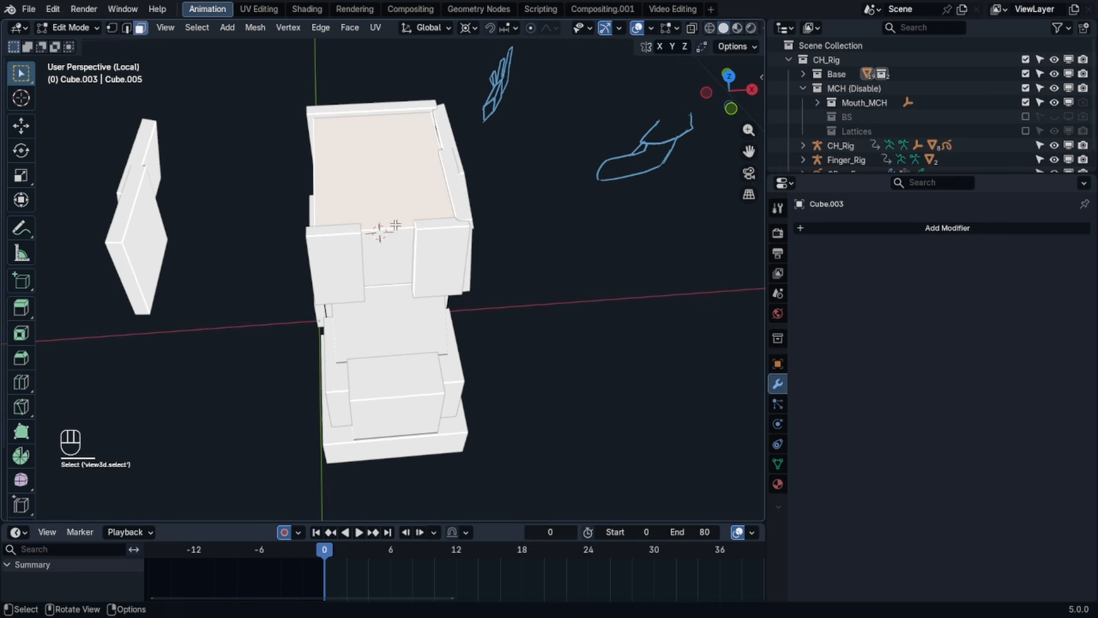
{"action": "key", "text": "shift+s"}
{"action": "middle_click_drag", "start_coordinate": [378, 166], "coordinate": [378, 175]}
{"action": "key", "text": "shift+s"}
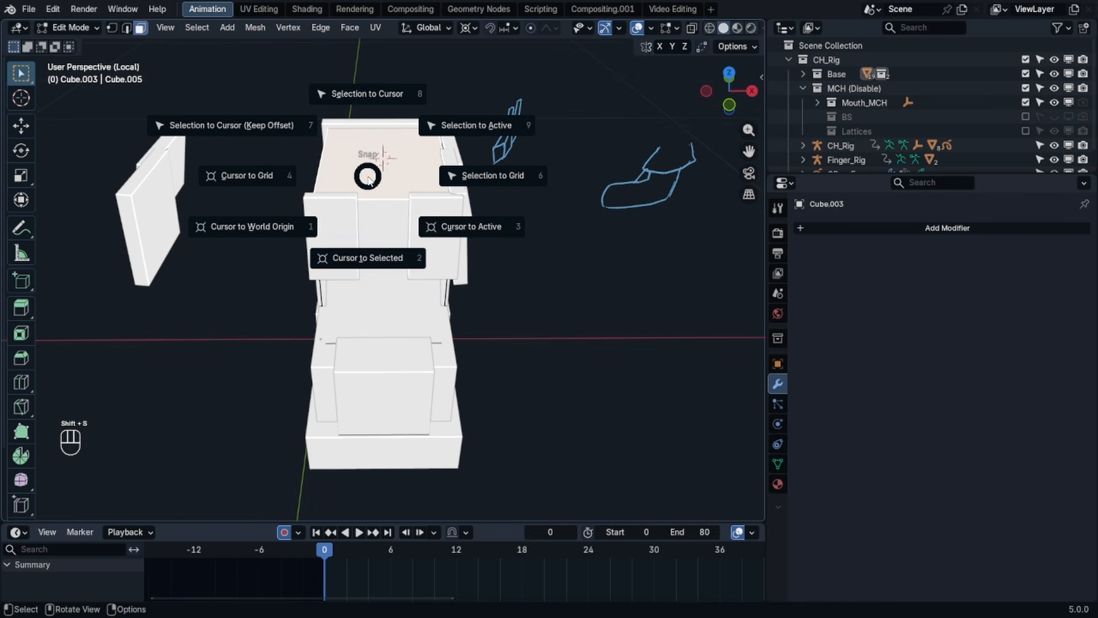
{"action": "left_click", "coordinate": [372, 256]}
{"action": "key", "text": "Tab"}
- Add a Plain Axes empty at the 3D cursor on top of the ankle block
{"action": "left_click", "coordinate": [163, 194]}
{"action": "mouse_move", "coordinate": [166, 188]}
{"action": "middle_mouse_down"}
{"action": "mouse_move", "coordinate": [184, 209]}
{"action": "mouse_move", "coordinate": [184, 185]}
{"action": "middle_mouse_up"}
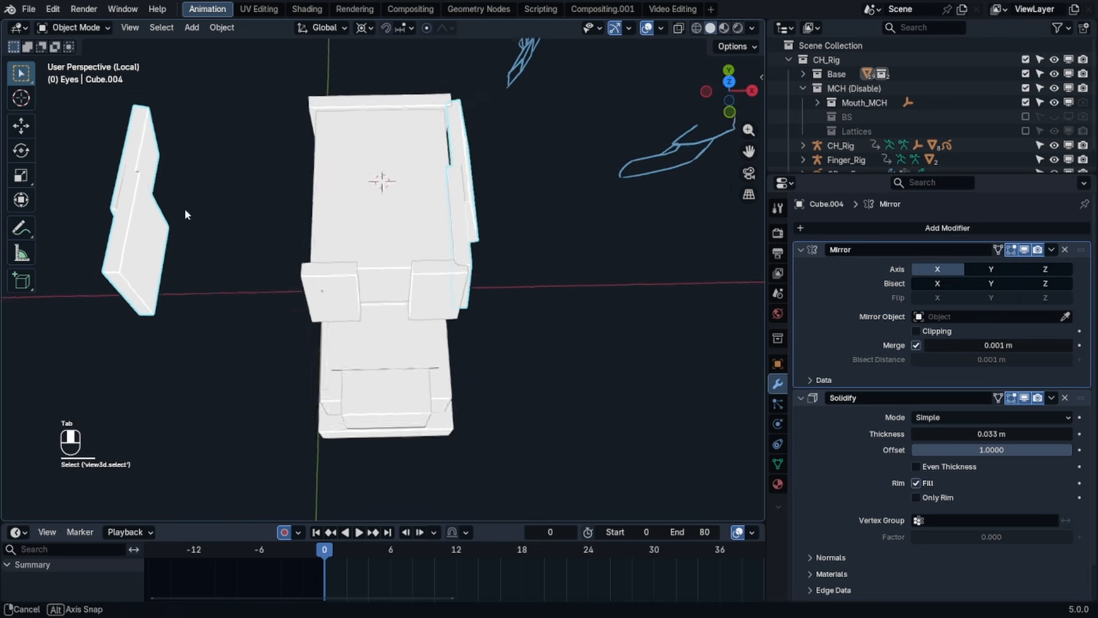
{"action": "key", "text": "Tab"}
{"action": "key", "text": "Tab"}
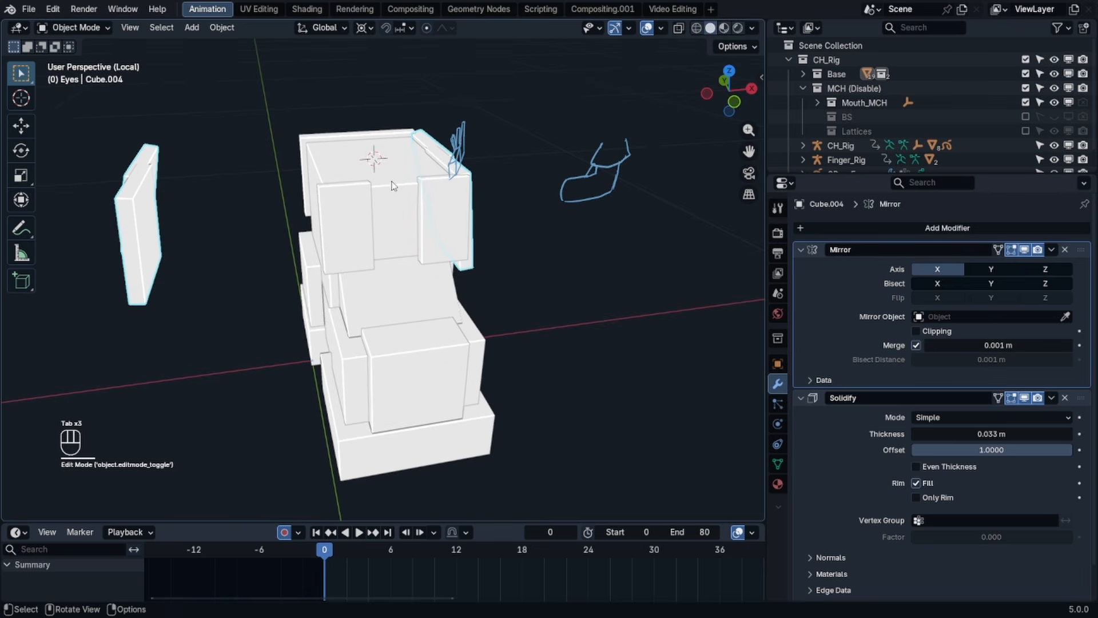
{"action": "key", "text": "shift+a"}
{"action": "type", "text": "EMPT"}
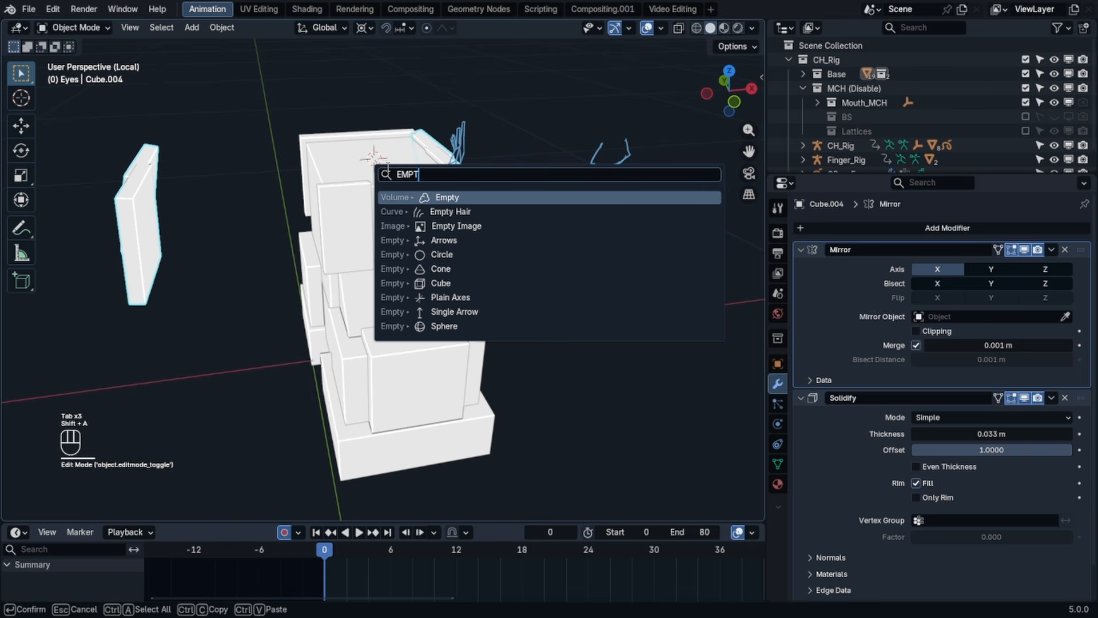
{"action": "type", "text": "Y PLAN"}
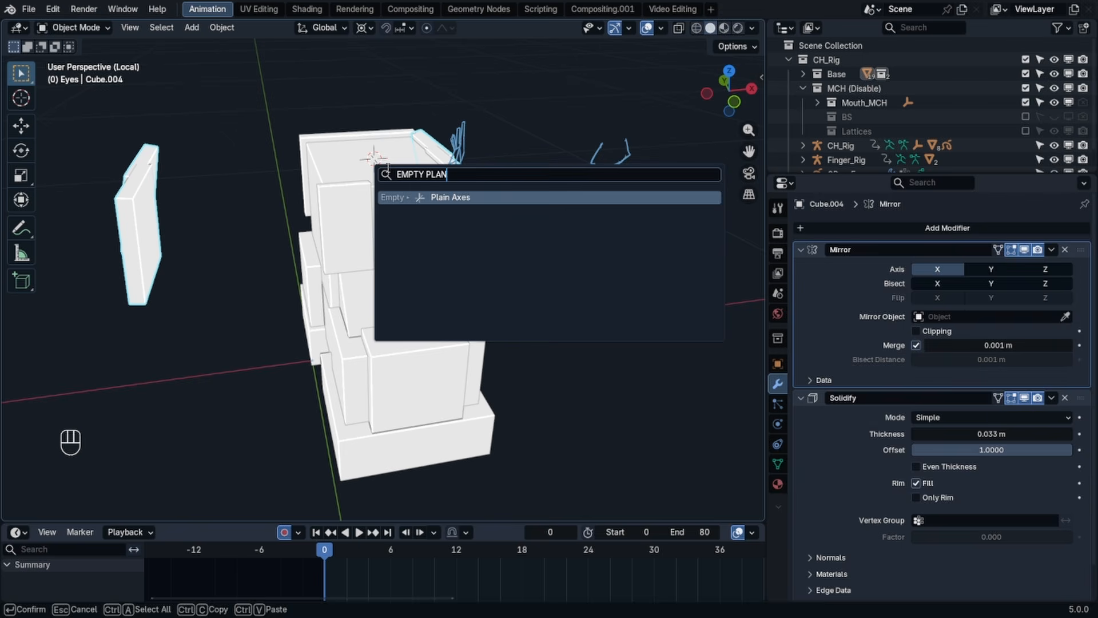
{"action": "key", "text": "Return"}
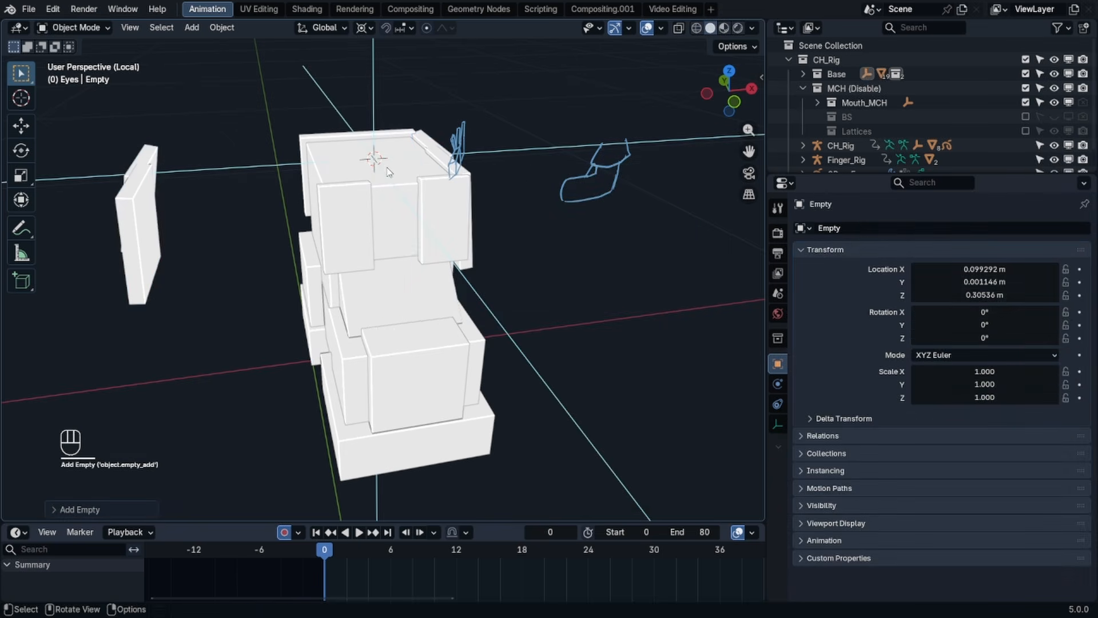
- Assign the empty as the Mirror Object in the side panels' Mirror modifier
{"action": "left_click", "coordinate": [464, 173]}
{"action": "left_click", "coordinate": [470, 224]}
{"action": "middle_click_drag", "start_coordinate": [468, 222], "coordinate": [342, 157]}
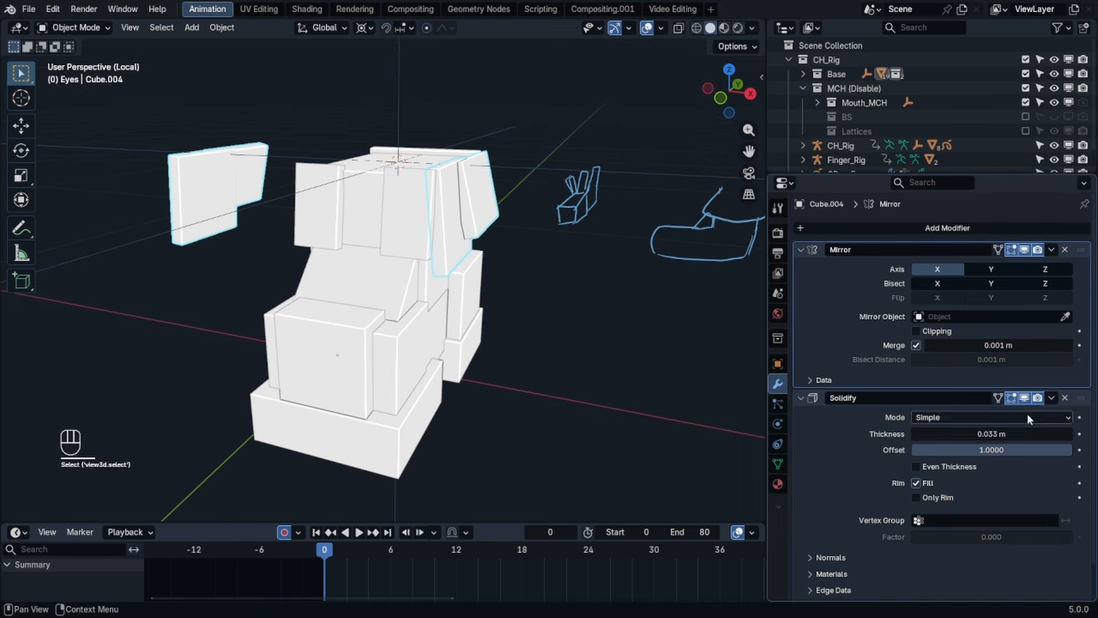
{"action": "left_click", "coordinate": [1055, 318]}
{"action": "left_click", "coordinate": [1039, 291]}
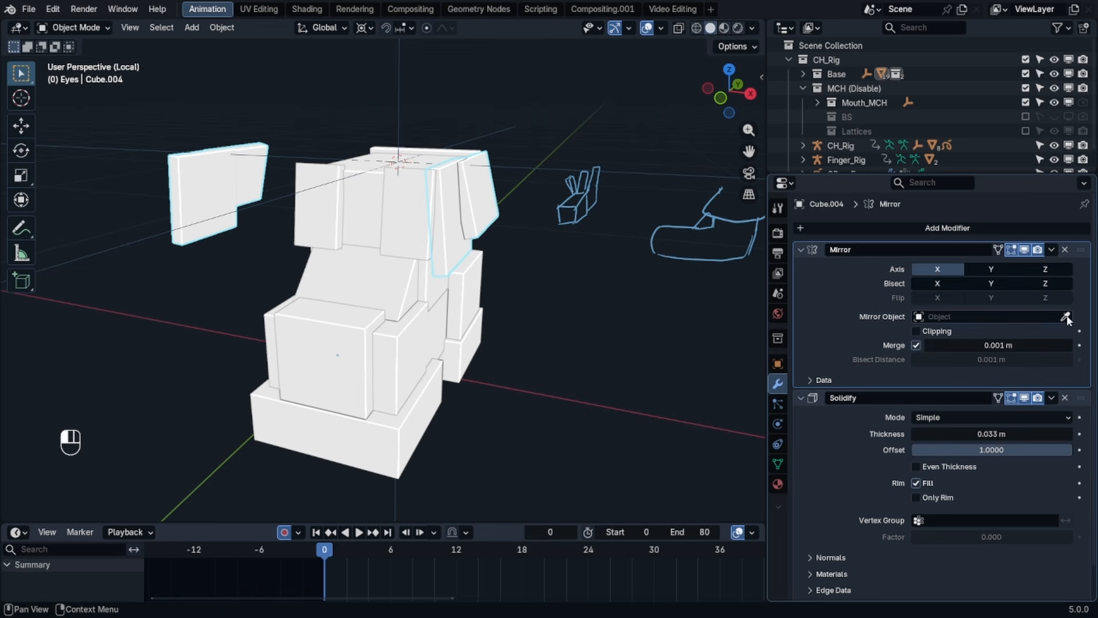
{"action": "left_click", "coordinate": [408, 103]}
{"action": "middle_click_drag", "start_coordinate": [408, 103], "coordinate": [345, 191]}
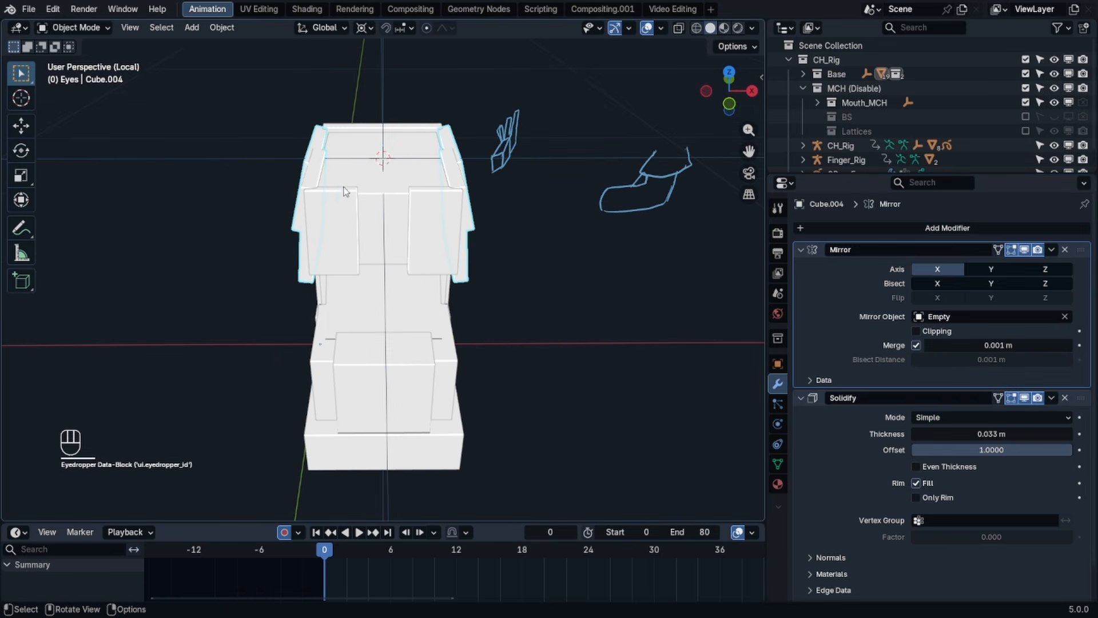
- Delete the Plain Axes empty above the shoe
{"action": "left_click", "coordinate": [384, 86]}
{"action": "key", "text": "x"}
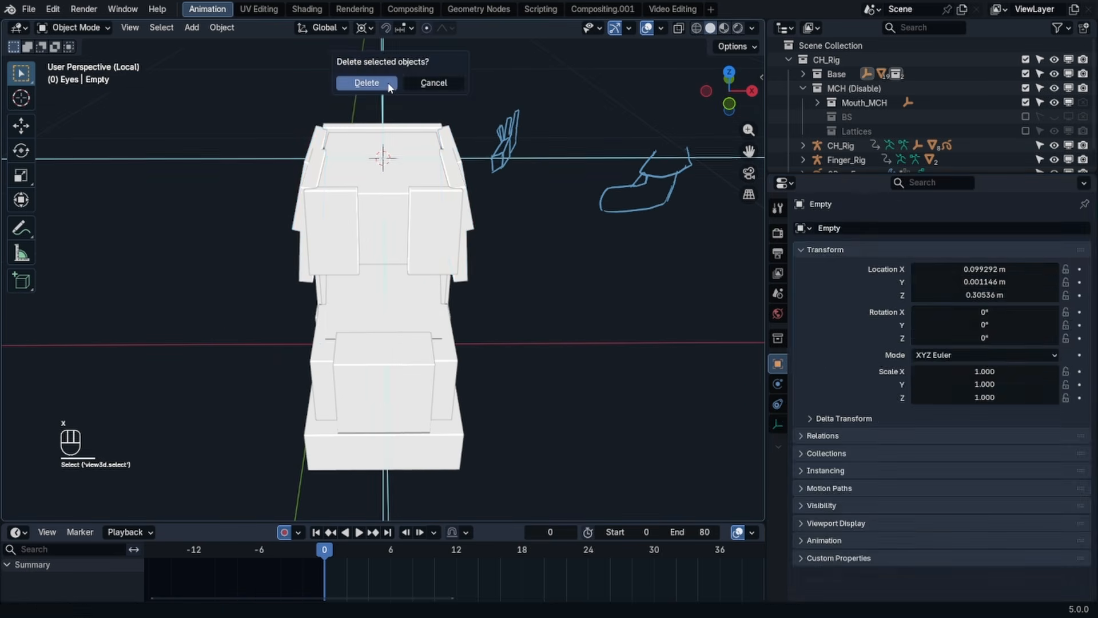
{"action": "left_click", "coordinate": [369, 81]}
- Set the side panels object's origin to the 3D cursor so the panels mirror across the ankle block
{"action": "left_click", "coordinate": [449, 172]}
{"action": "key", "text": "Tab"}
{"action": "key", "text": "Tab"}
{"action": "key", "text": "q"}
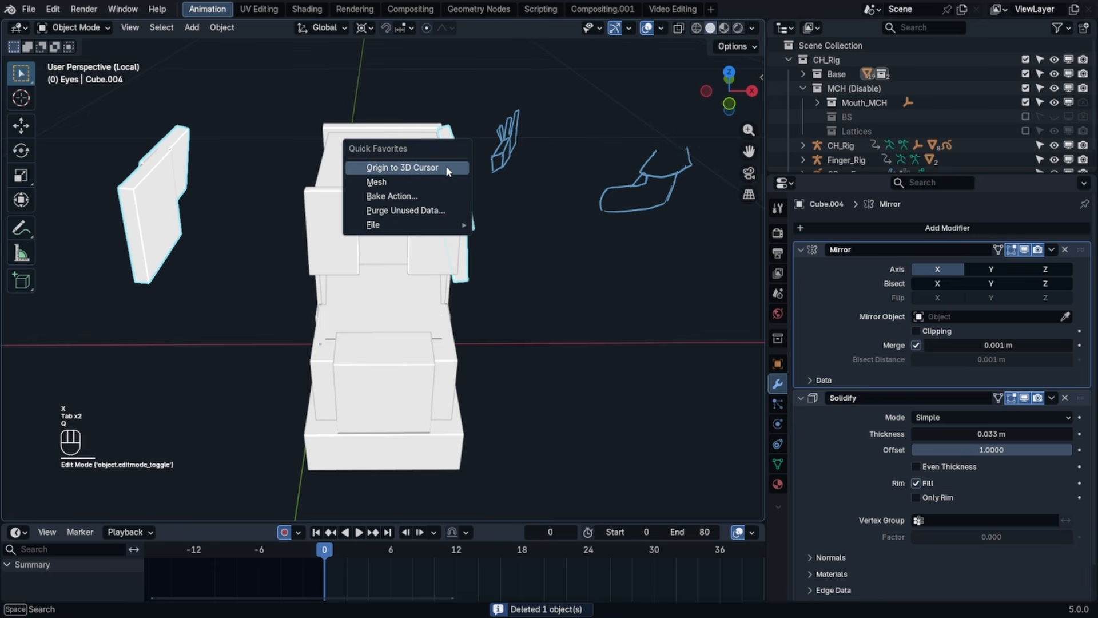
{"action": "left_click", "coordinate": [440, 177]}
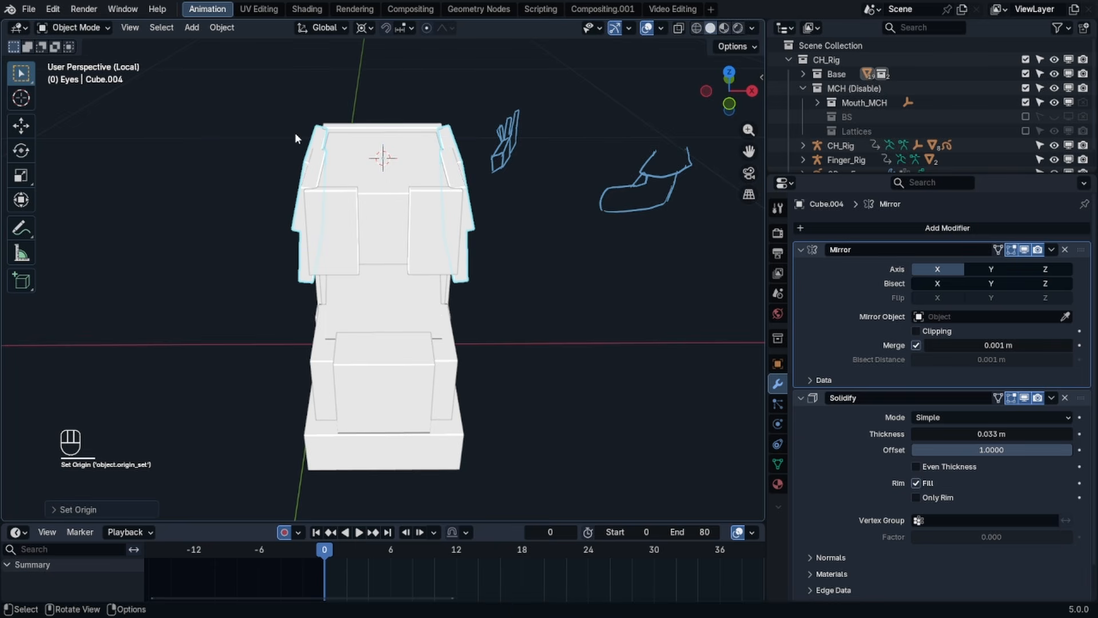
- Examine where Origin to 3D Cursor sits among the Set Origin commands and in Quick Favorites
{"action": "left_click", "coordinate": [223, 27]}
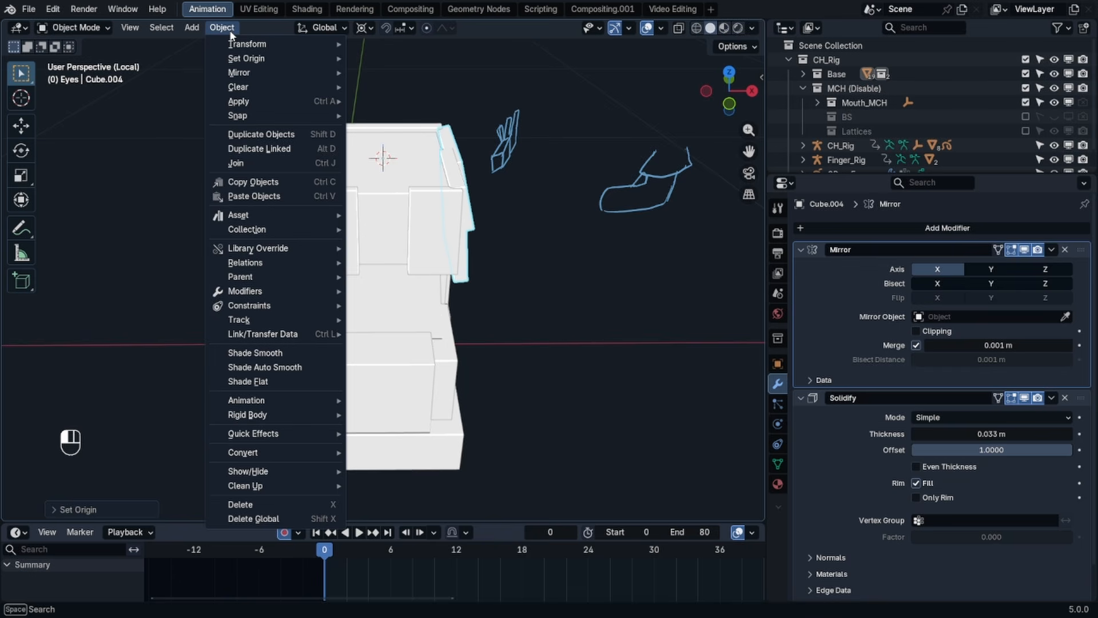
{"action": "mouse_move", "coordinate": [269, 58]}
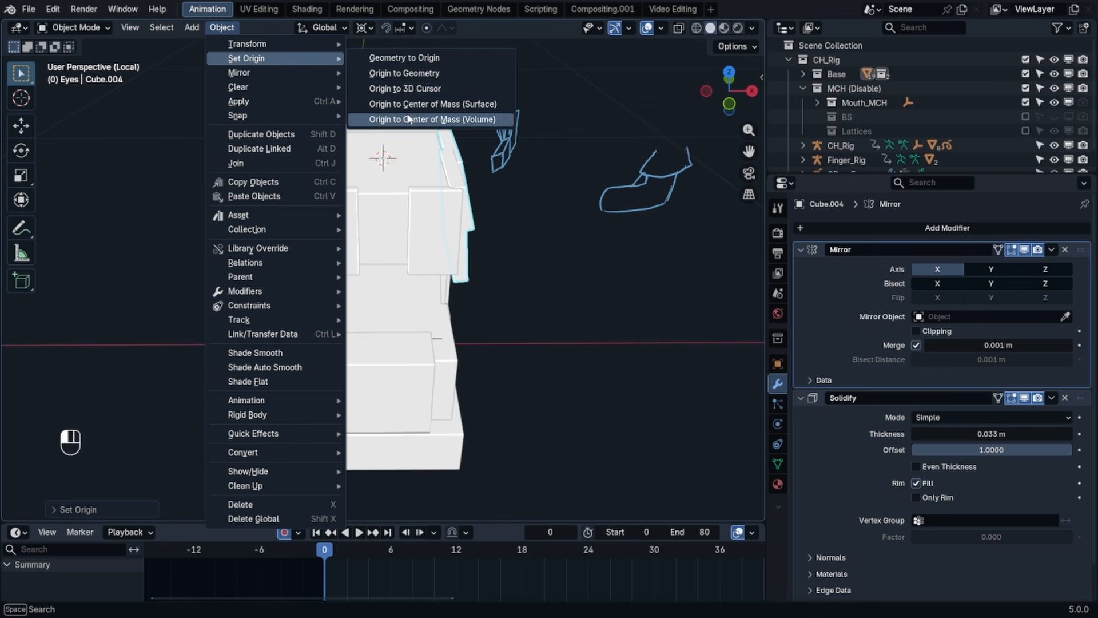
{"action": "right_click", "coordinate": [417, 91]}
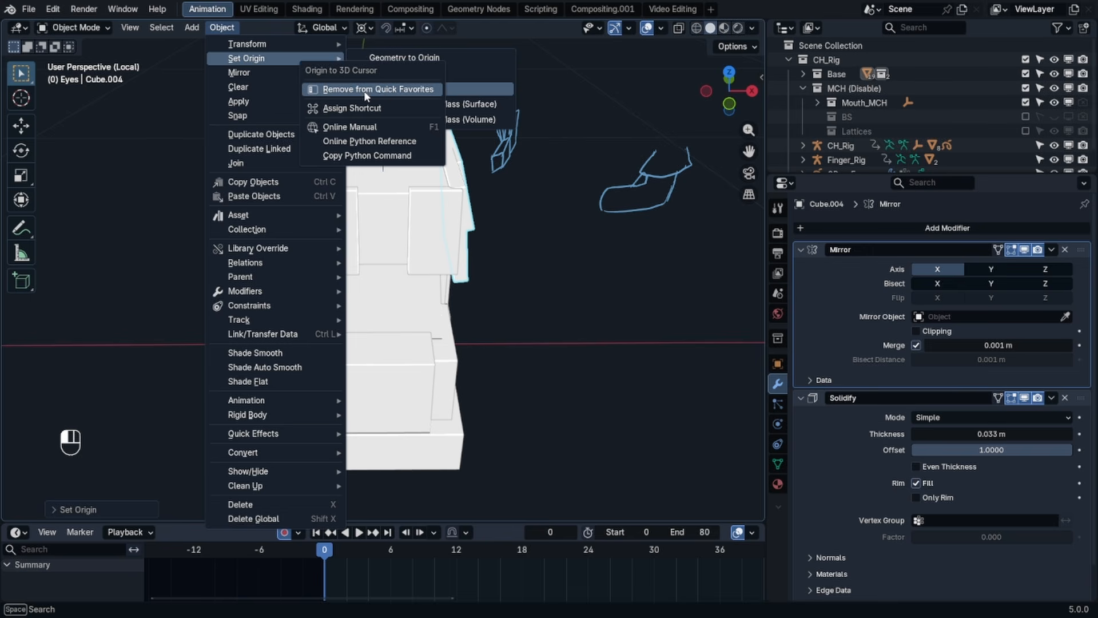
{"action": "key", "text": "Escape"}
{"action": "key", "text": "Escape"}
{"action": "key", "text": "q"}
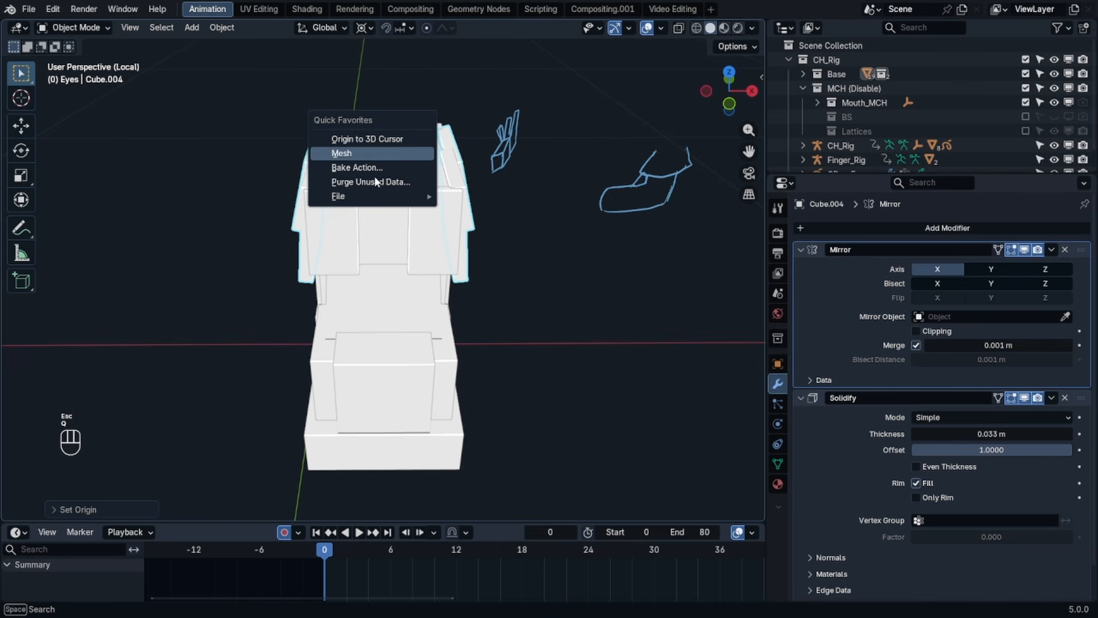
{"action": "left_click", "coordinate": [335, 139]}
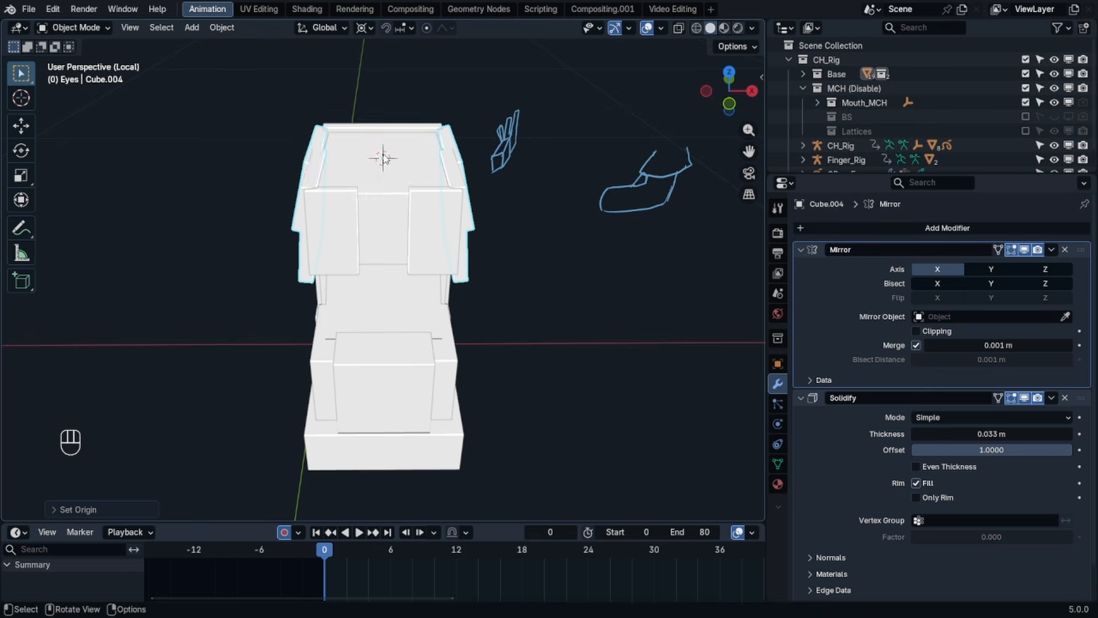
- Lower the top face of the shoe's heel block along global Z
{"action": "middle_click_drag", "start_coordinate": [380, 155], "coordinate": [500, 105]}
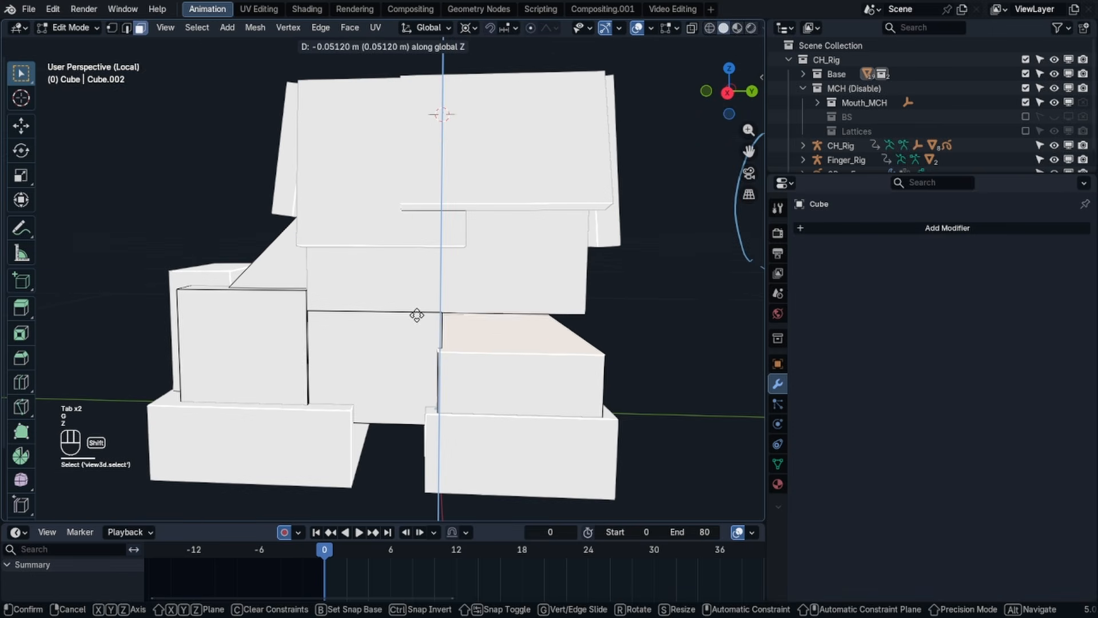
{"action": "left_click", "coordinate": [551, 345]}
- Duplicate the whole heel block, raise the copy along global Z above the original, and snap the 3D cursor to it
{"action": "key", "text": "shift+d"}
{"action": "key", "text": "z"}
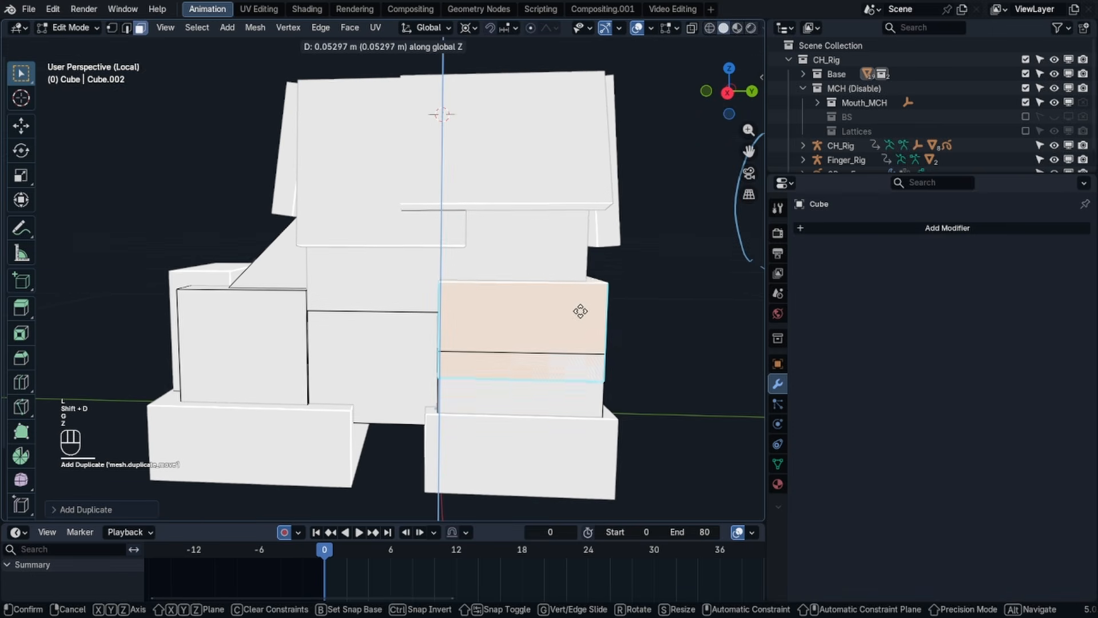
{"action": "left_click", "coordinate": [574, 287]}
{"action": "key", "text": "shift+s"}
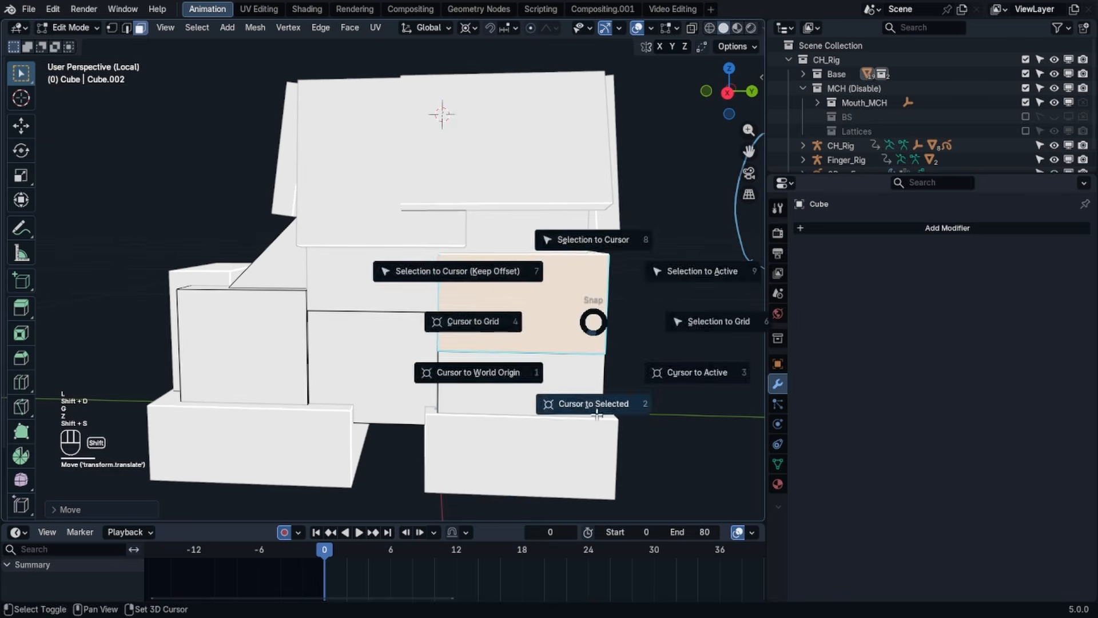
{"action": "left_click", "coordinate": [596, 409]}
- Scale the duplicated heel block slightly narrower along global X and to about 0.95 along global Y
{"action": "middle_click_drag", "start_coordinate": [658, 309], "coordinate": [613, 318]}
{"action": "key", "text": "s"}
{"action": "key", "text": "x"}
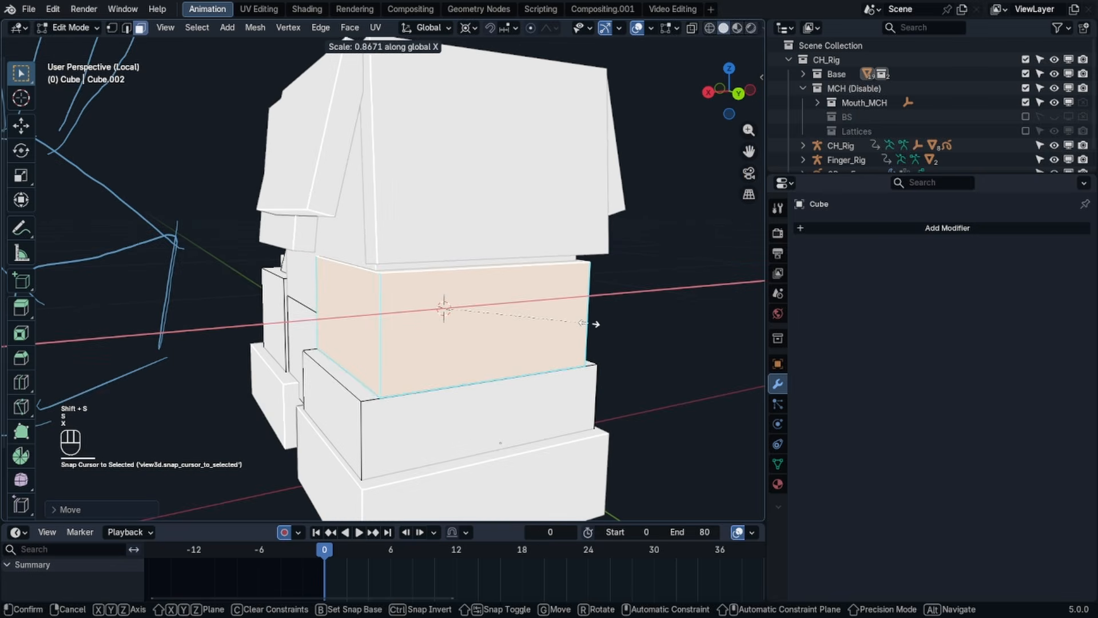
{"action": "right_click", "coordinate": [596, 323]}
{"action": "key", "text": "s"}
{"action": "key", "text": "x"}
{"action": "right_click", "coordinate": [544, 336]}
{"action": "key", "text": "s"}
{"action": "key", "text": "y"}
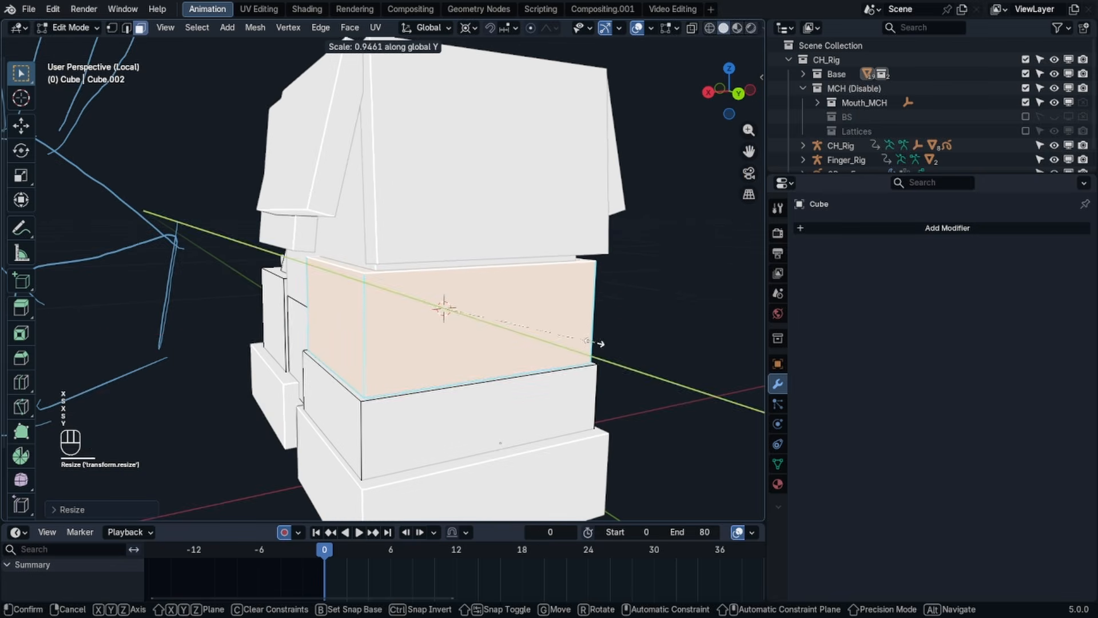
{"action": "left_click", "coordinate": [600, 343]}
{"action": "key", "text": "Tab"}
{"action": "scroll", "coordinate": [652, 319], "scroll_direction": "down", "scroll_amount": 5}
{"action": "middle_click_drag", "start_coordinate": [652, 318], "coordinate": [632, 289]}
{"action": "key", "text": "Tab"}
{"action": "key", "text": "KP_1"}
{"action": "key", "text": "KP_3"}
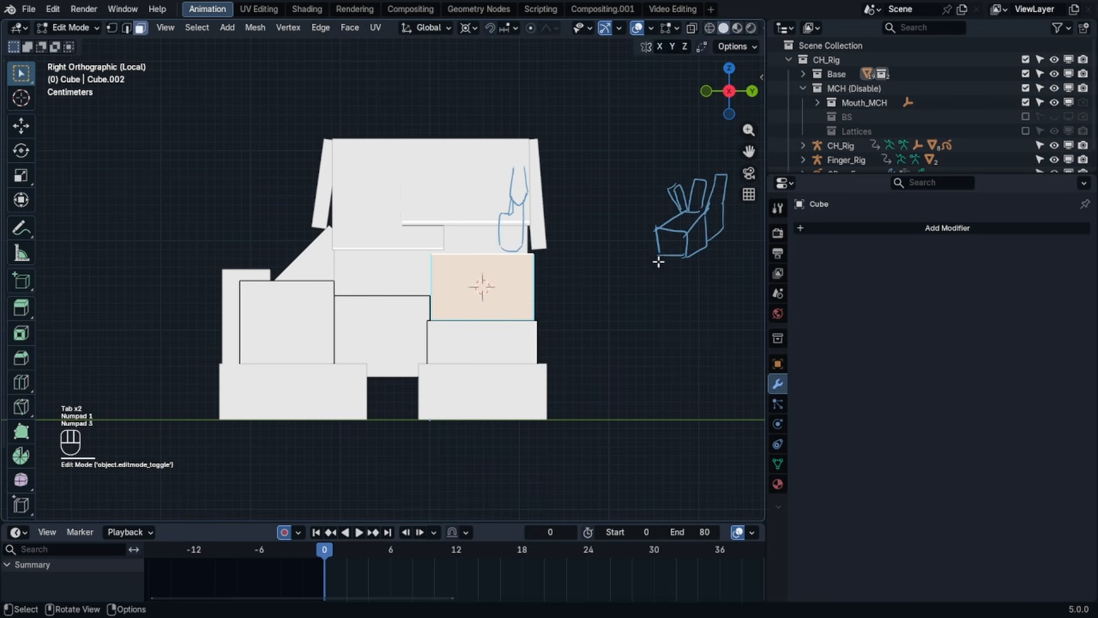
{"action": "scroll", "coordinate": [636, 321], "scroll_direction": "up", "scroll_amount": 2}
{"action": "key", "text": "r"}
{"action": "right_click", "coordinate": [647, 284]}
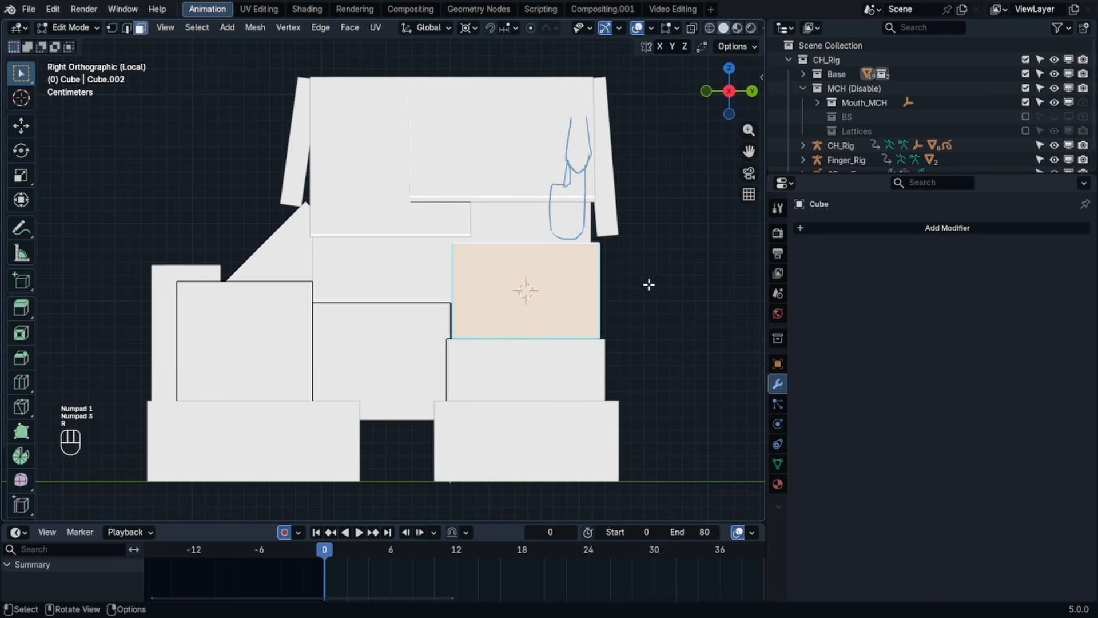
{"action": "middle_click_drag", "start_coordinate": [647, 284], "coordinate": [610, 307]}
{"action": "left_click", "coordinate": [615, 306]}
{"action": "key", "text": "g"}
{"action": "key", "text": "y"}
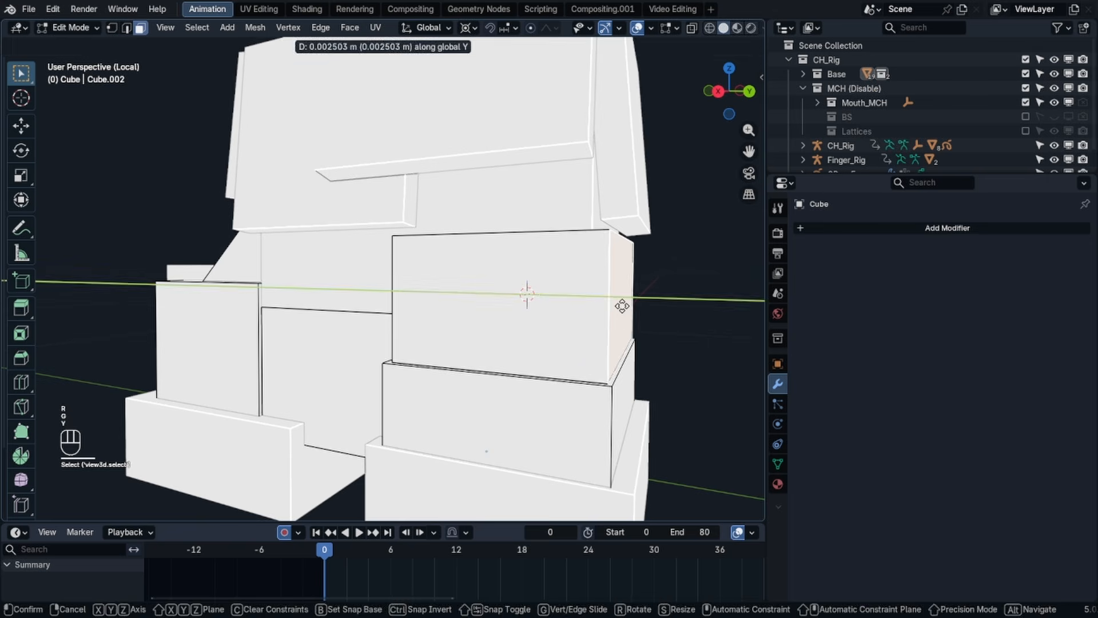
{"action": "right_click", "coordinate": [623, 307]}
- Undo the scaling and raising of the duplicated heel block, keeping the copy selected in its original place
{"action": "key", "text": "ctrl+z"}
{"action": "key", "text": "ctrl+z"}
{"action": "key", "text": "ctrl+z"}
{"action": "key", "text": "ctrl+z"}
{"action": "key", "text": "ctrl+z"}
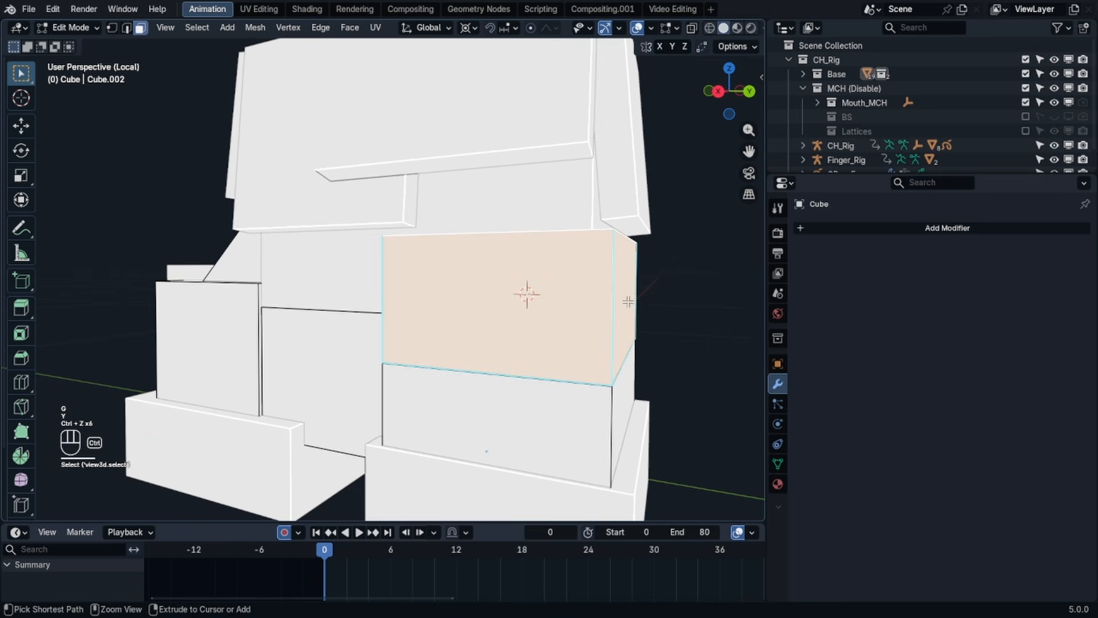
{"action": "key", "text": "ctrl+z"}
{"action": "key", "text": "g"}
{"action": "right_click", "coordinate": [694, 191]}
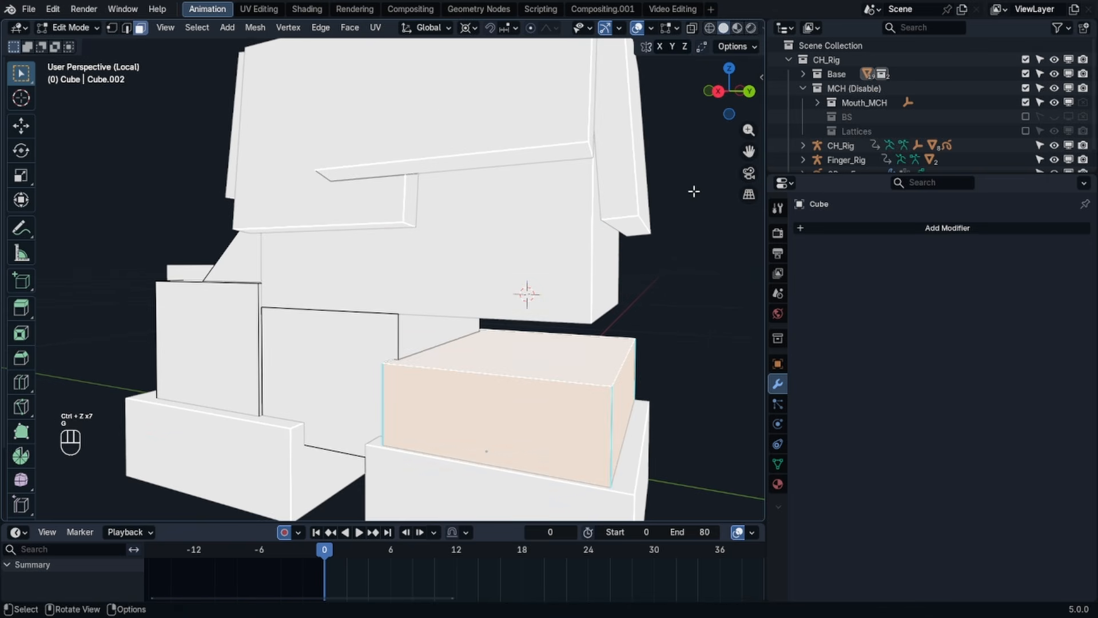
- Raise the duplicated heel block along global Z in side view and rotate it so its rear end tilts upward
{"action": "key", "text": "KP_2"}
{"action": "key", "text": "KP_1"}
{"action": "key", "text": "KP_3"}
{"action": "key", "text": "g"}
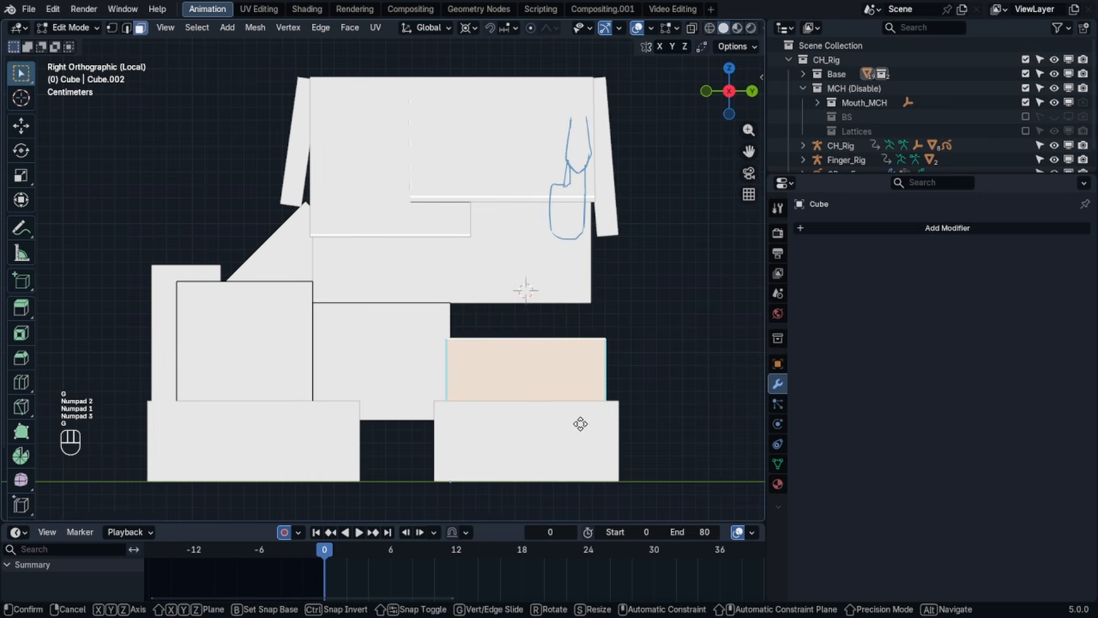
{"action": "key", "text": "z"}
{"action": "left_click", "coordinate": [580, 361]}
{"action": "key", "text": "r"}
{"action": "left_click", "coordinate": [642, 289]}
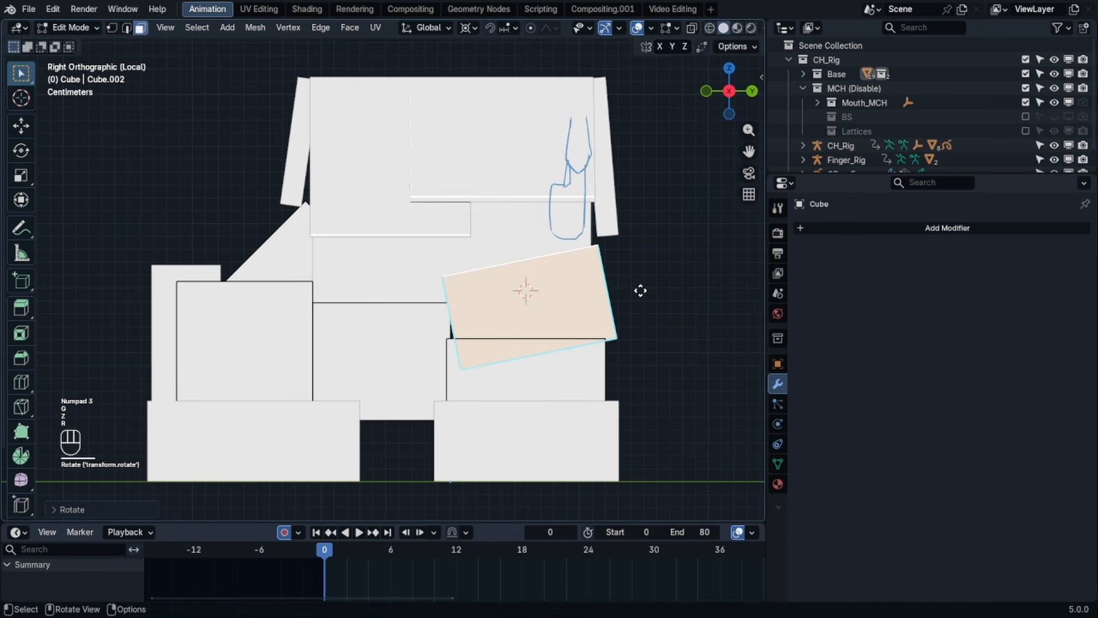
- Shift the tilted block forward along Y and reduce its tilt so its lower rear corner meets the heel block's back edge
{"action": "key", "text": "g"}
{"action": "key", "text": "y"}
{"action": "left_click", "coordinate": [586, 302]}
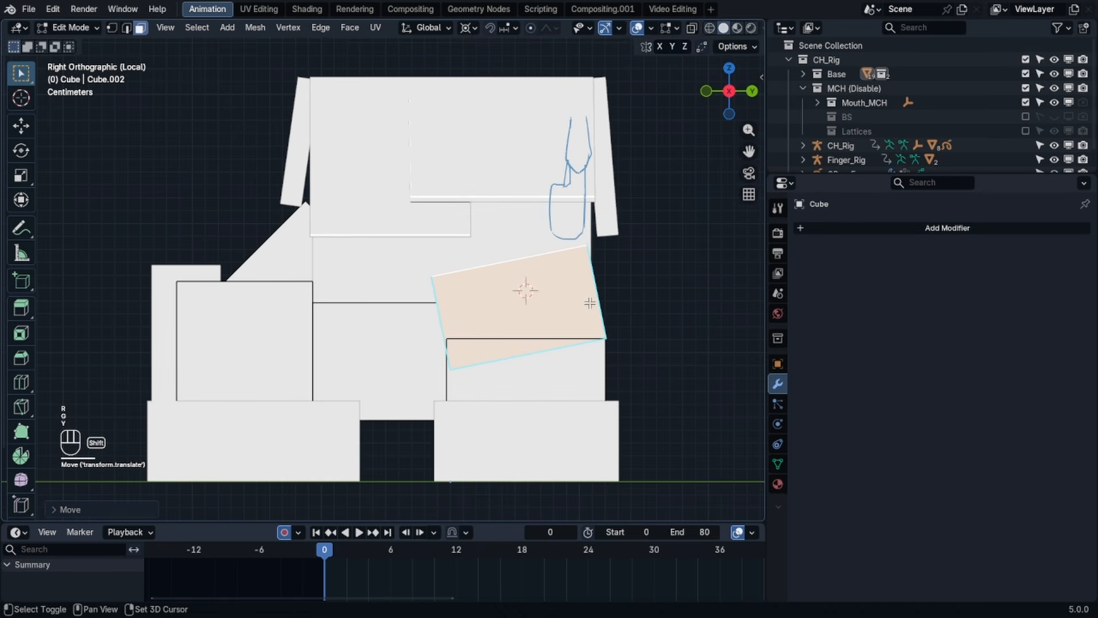
{"action": "key", "text": "r"}
{"action": "left_click", "coordinate": [636, 298]}
{"action": "key", "text": "g"}
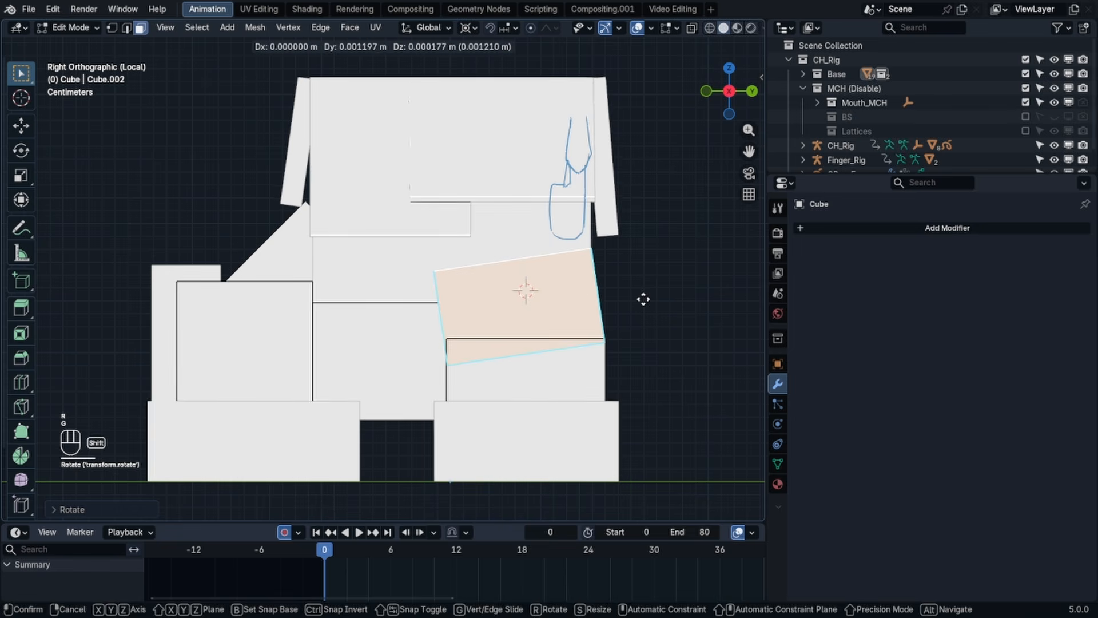
{"action": "left_click", "coordinate": [642, 289]}
- Scale the tilted block slightly narrower along global X so its sides sit inside the heel block below
{"action": "mouse_move", "coordinate": [633, 270]}
{"action": "middle_mouse_down"}
{"action": "mouse_move", "coordinate": [626, 298]}
{"action": "mouse_move", "coordinate": [616, 289]}
{"action": "mouse_move", "coordinate": [645, 263]}
{"action": "mouse_move", "coordinate": [621, 274]}
{"action": "middle_mouse_up"}
{"action": "key", "text": "Tab"}
{"action": "key", "text": "Tab"}
{"action": "key", "text": "s"}
{"action": "key", "text": "y"}
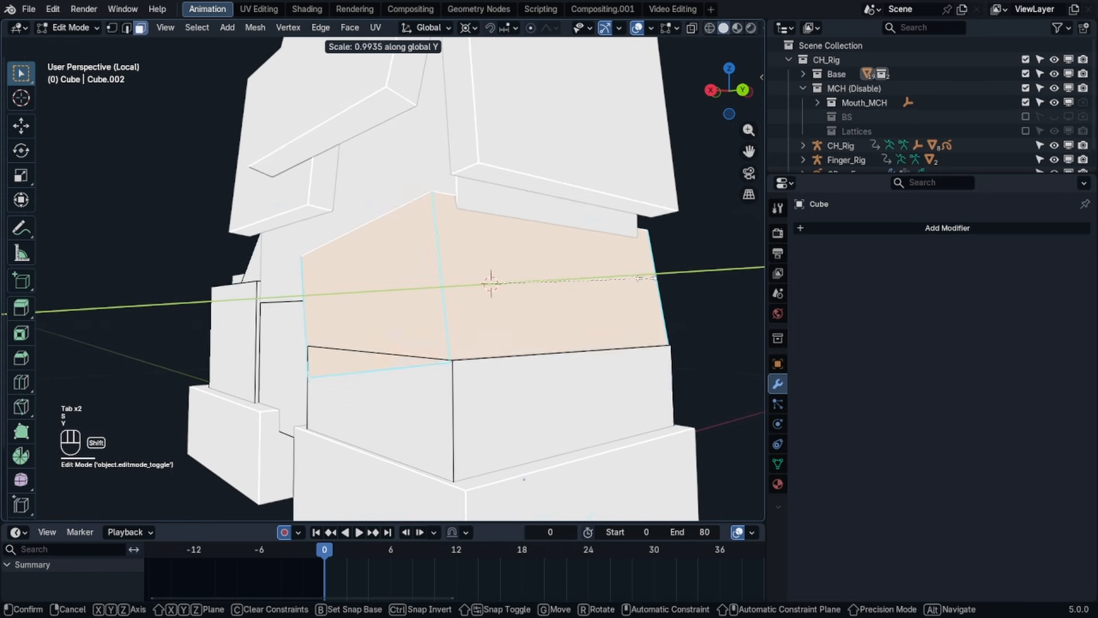
{"action": "right_click", "coordinate": [628, 280], "text": "shift"}
{"action": "key", "text": "s"}
{"action": "key", "text": "x"}
{"action": "left_click", "coordinate": [595, 286]}
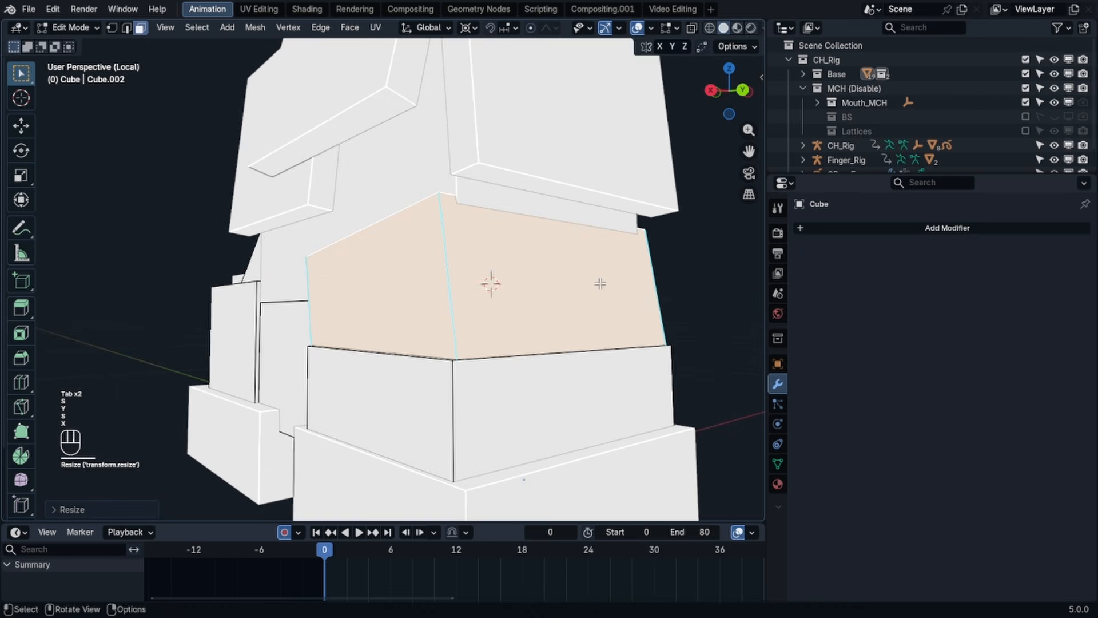
{"action": "key", "text": "KP_1"}
{"action": "key", "text": "KP_3"}
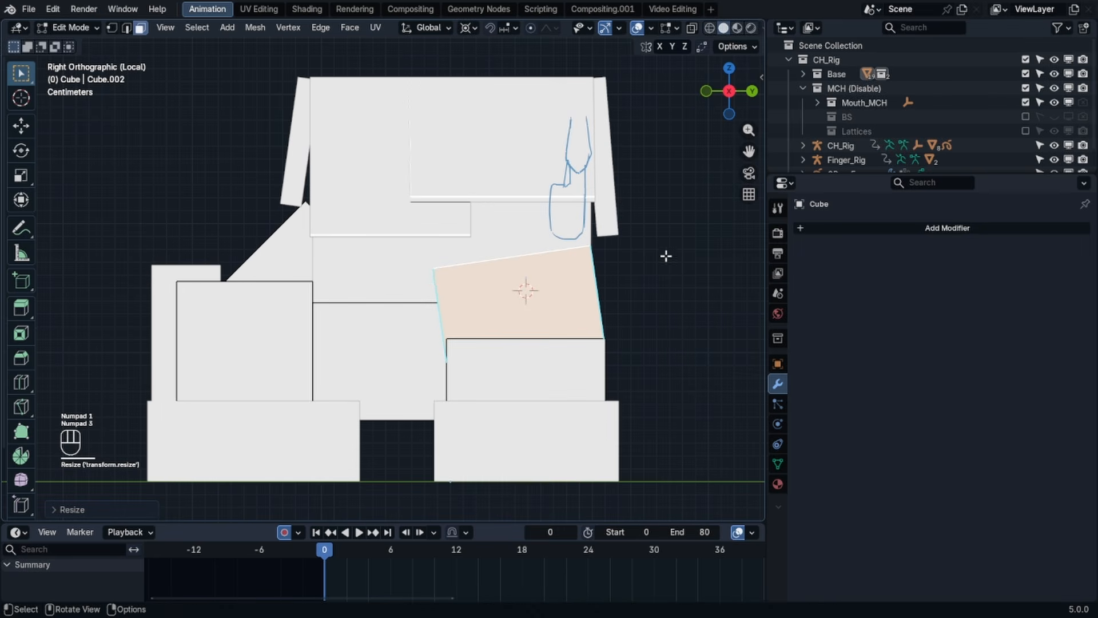
- Add the lower heel block to the selection and shift both heel blocks slightly rearward along global Y, staying inside the sole's back edge
{"action": "key", "text": "l"}
{"action": "key", "text": "g"}
{"action": "key", "text": "y"}
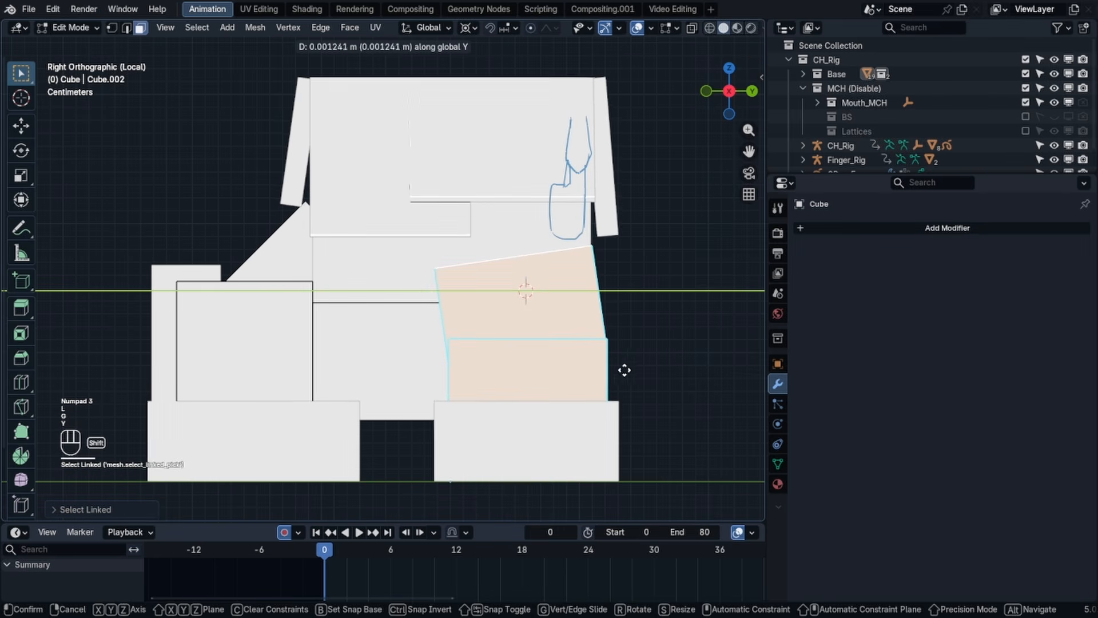
{"action": "key", "text": "g"}
{"action": "key", "text": "y"}
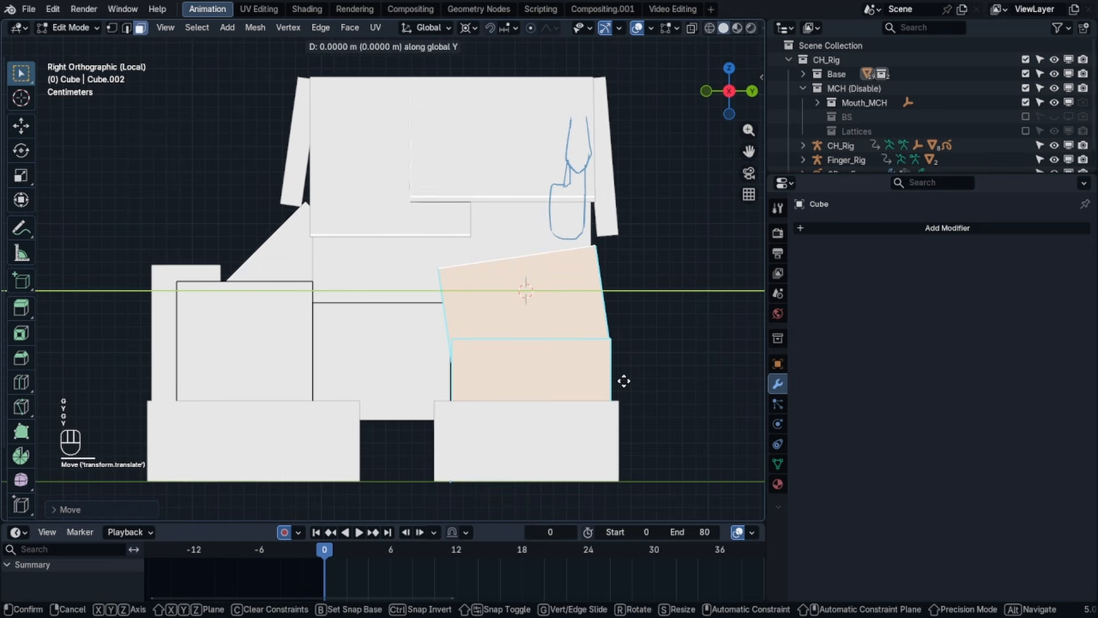
{"action": "left_click", "coordinate": [630, 376]}
{"action": "middle_click_drag", "start_coordinate": [623, 373], "coordinate": [452, 400]}
{"action": "key", "text": "g"}
{"action": "key", "text": "y"}
{"action": "left_click", "coordinate": [491, 385]}
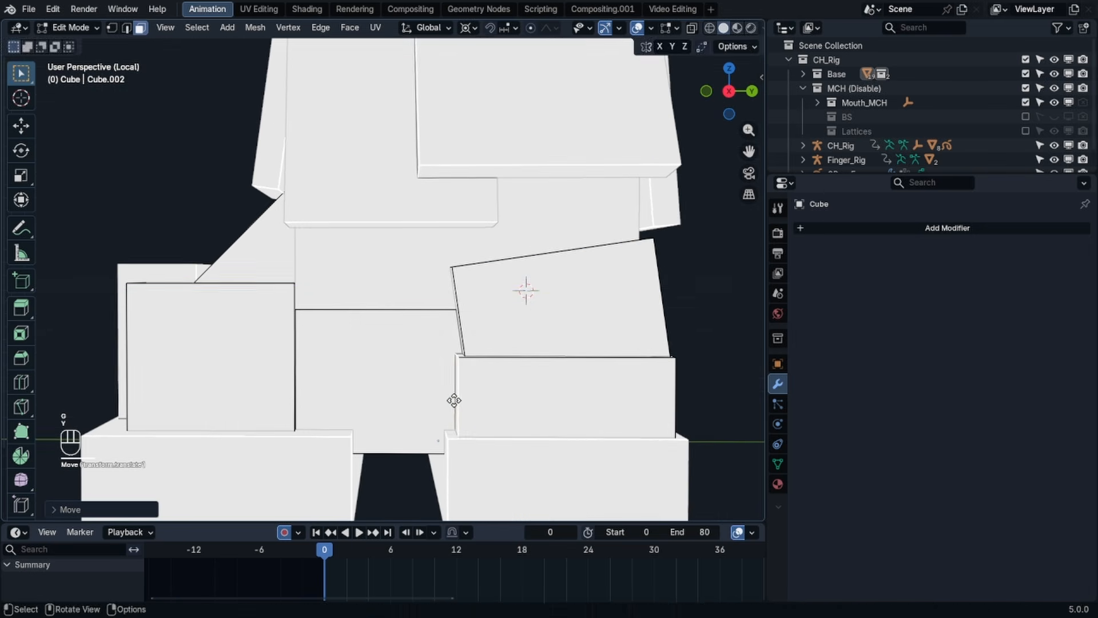
{"action": "key", "text": "g"}
{"action": "key", "text": "y"}
{"action": "left_click", "coordinate": [460, 399]}
- Separate the sloped wedge between the toe and the ankle into its own object and open that object in Edit Mode
{"action": "key", "text": "Tab"}
{"action": "scroll", "coordinate": [574, 328], "scroll_direction": "down", "scroll_amount": 3}
{"action": "middle_click_drag", "start_coordinate": [574, 330], "coordinate": [372, 315]}
{"action": "left_click", "coordinate": [491, 309]}
{"action": "key", "text": "Tab"}
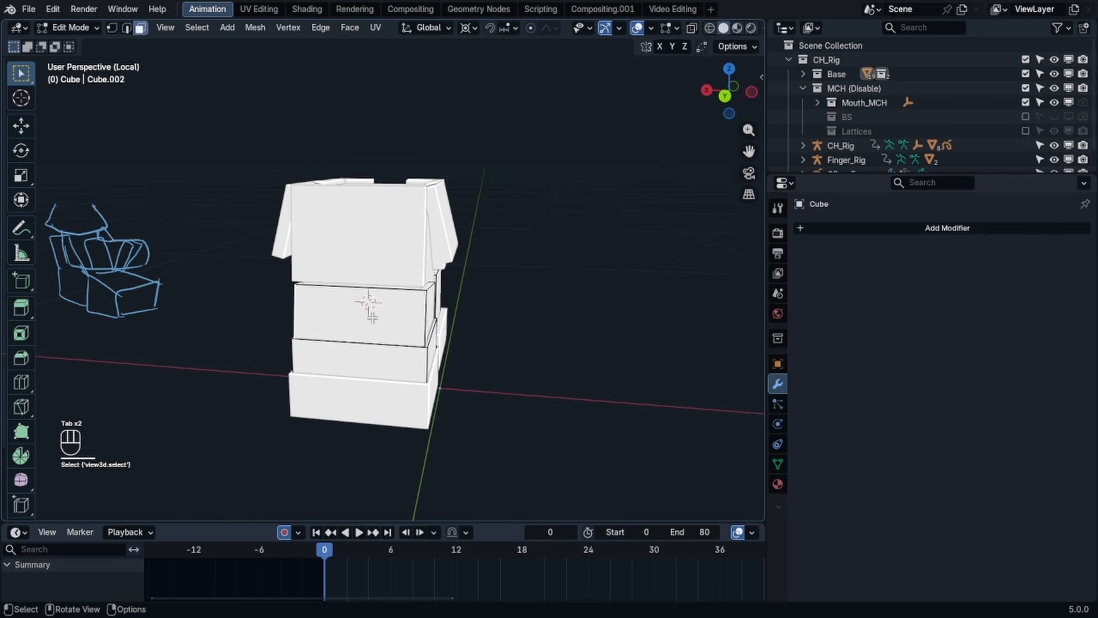
{"action": "scroll", "coordinate": [532, 321], "scroll_direction": "up", "scroll_amount": 3}
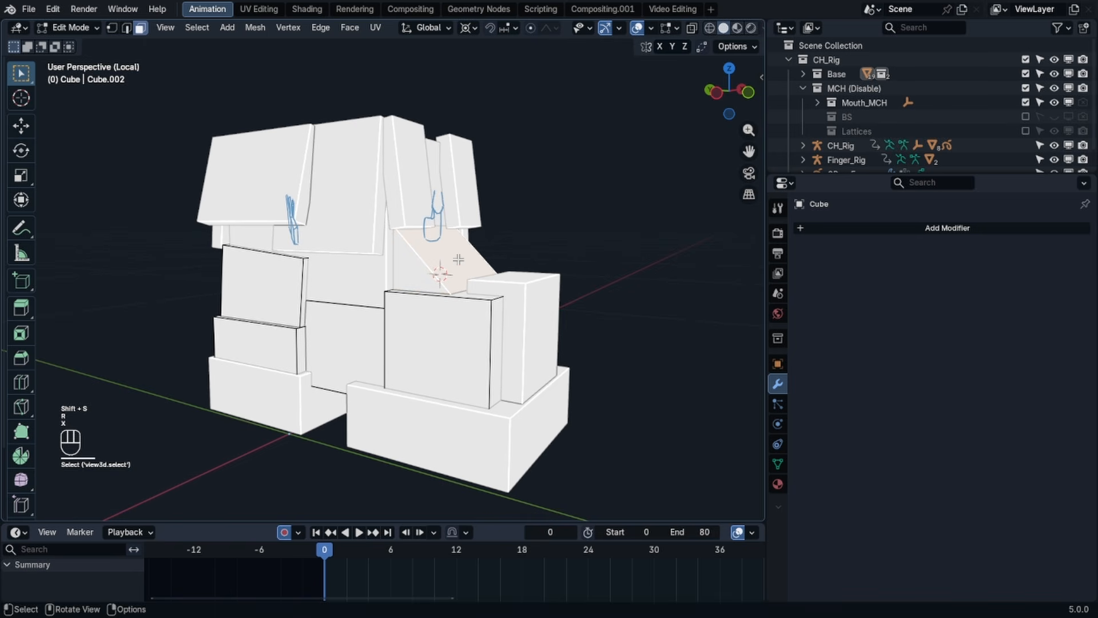
{"action": "key", "text": "l"}
{"action": "key", "text": "p"}
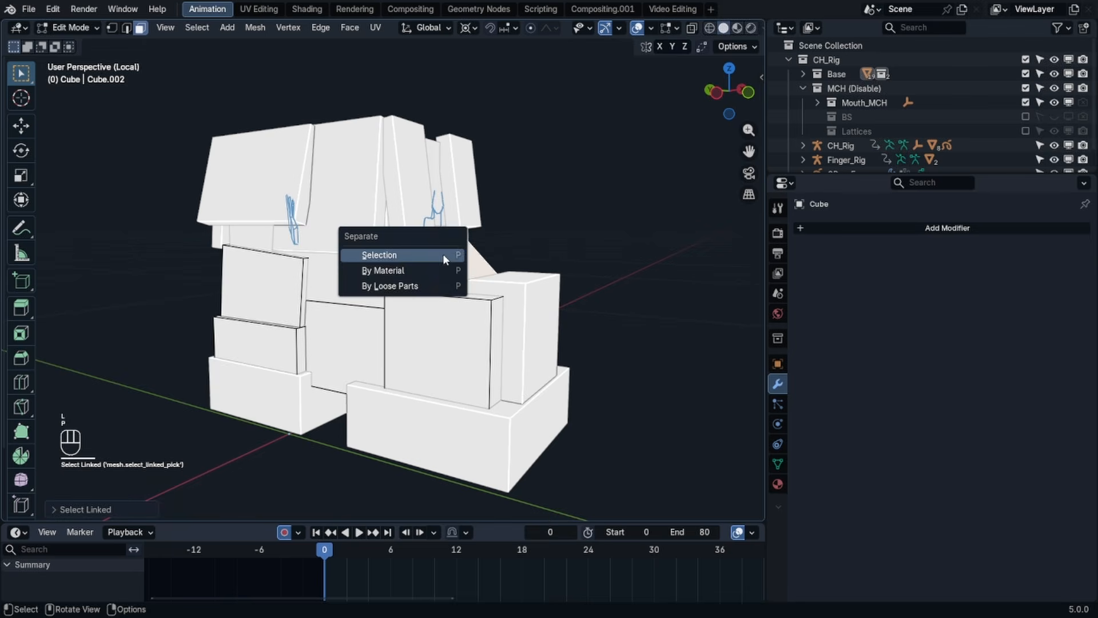
{"action": "left_click", "coordinate": [443, 253]}
{"action": "key", "text": "Tab"}
{"action": "left_click", "coordinate": [447, 260]}
{"action": "key", "text": "Tab"}
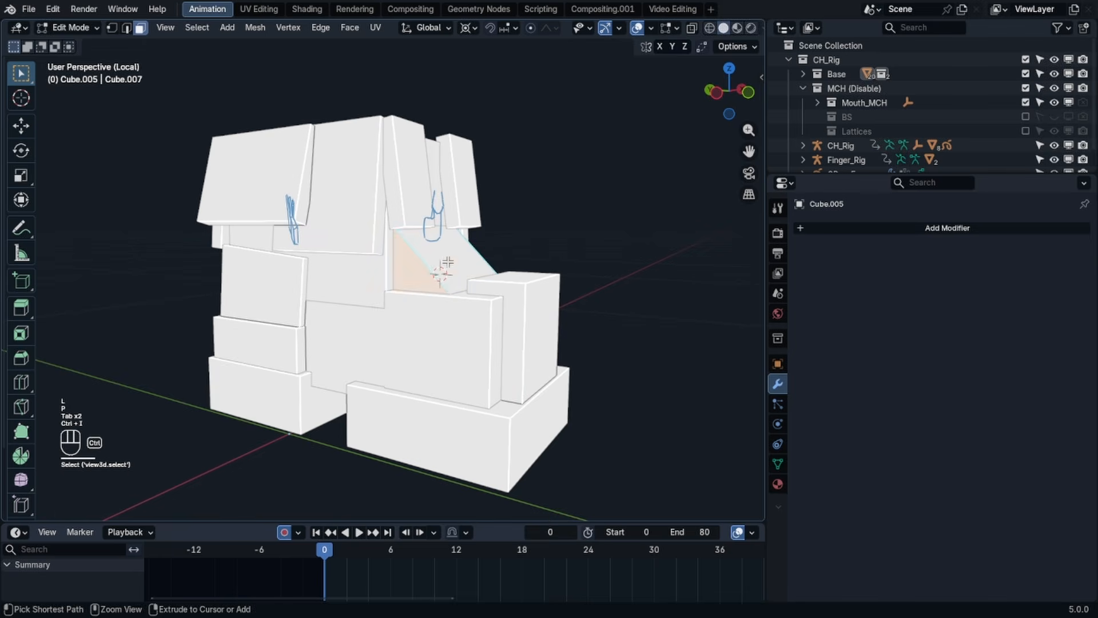
{"action": "key", "text": "x"}
{"action": "left_click", "coordinate": [440, 239]}
{"action": "key", "text": "Tab"}
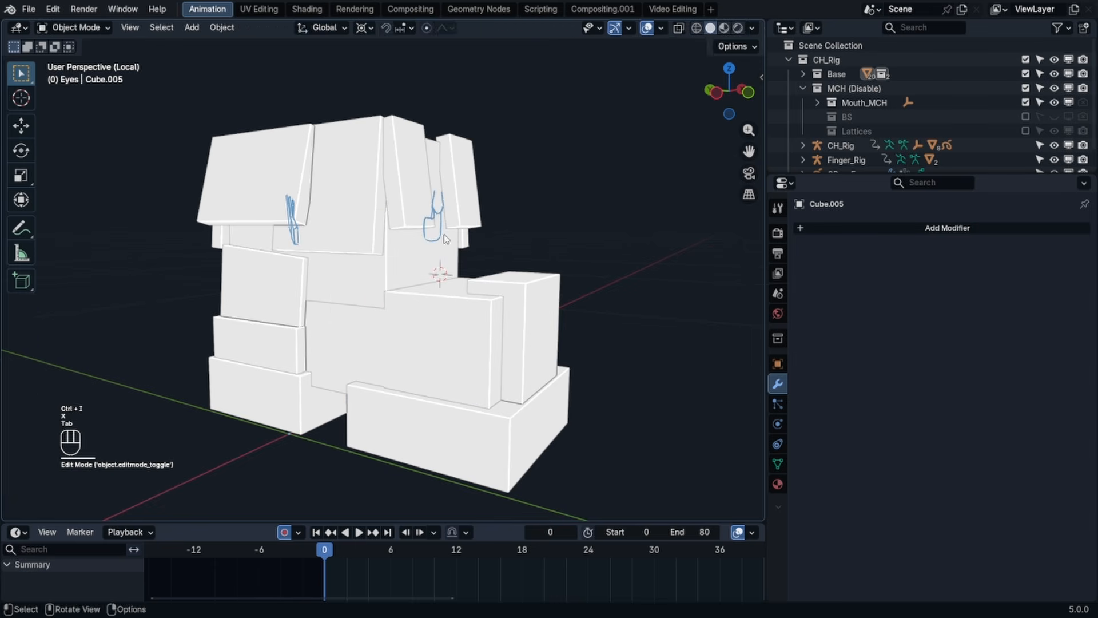
{"action": "key", "text": "ctrl+z"}
{"action": "key", "text": "ctrl+z"}
- Delete the wedge's other faces, keeping only the sloping front face, and return to Object Mode
{"action": "key", "text": "x"}
{"action": "left_click", "coordinate": [438, 266]}
{"action": "key", "text": "Tab"}
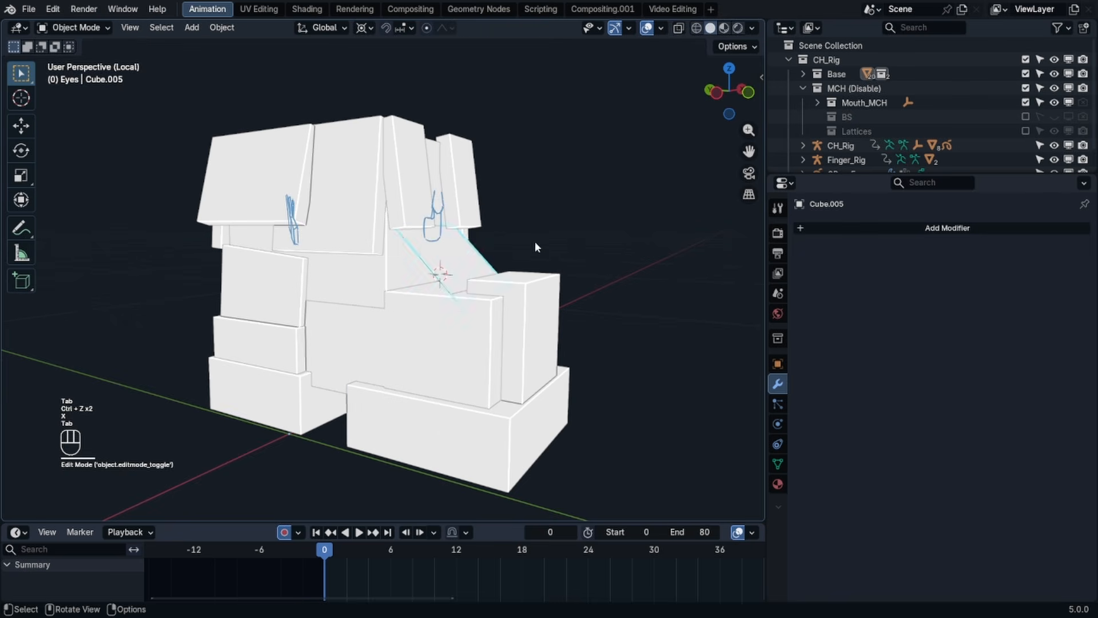
- Add a Solidify modifier to the remaining sloped face object
{"action": "left_click", "coordinate": [533, 242]}
{"action": "middle_click_drag", "start_coordinate": [523, 245], "coordinate": [343, 251]}
{"action": "left_click", "coordinate": [316, 251]}
{"action": "left_click", "coordinate": [882, 232]}
{"action": "left_click", "coordinate": [875, 226]}
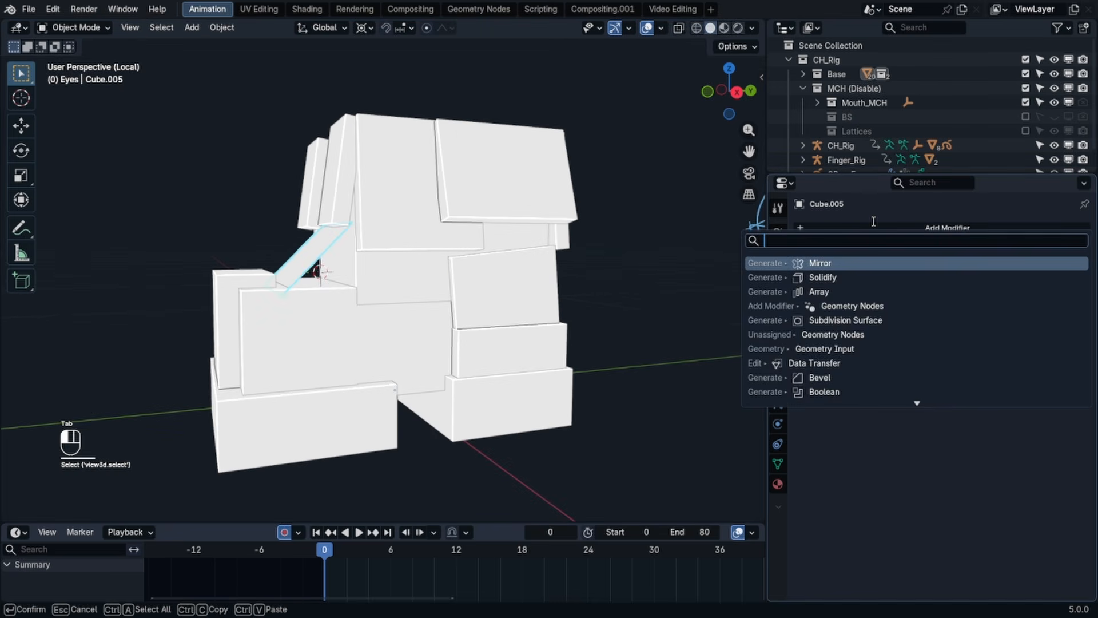
{"action": "type", "text": "sol"}
{"action": "key", "text": "Return"}
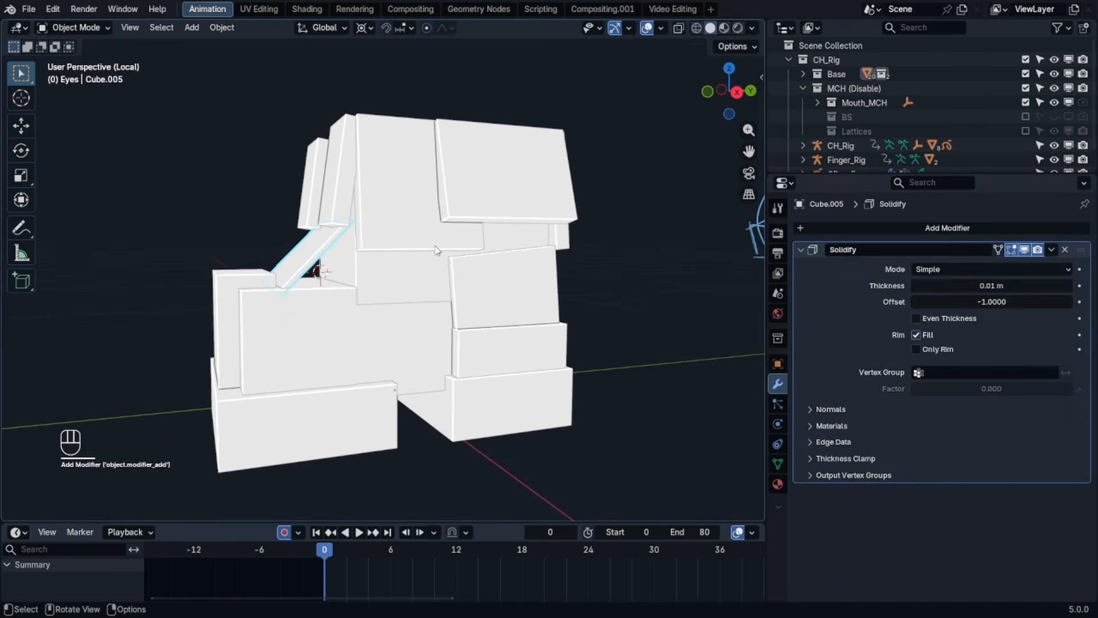
- Recalculate the sloped panel's normals and set its Solidify thickness to 0.052 m
{"action": "key", "text": "Tab"}
{"action": "key", "text": "a"}
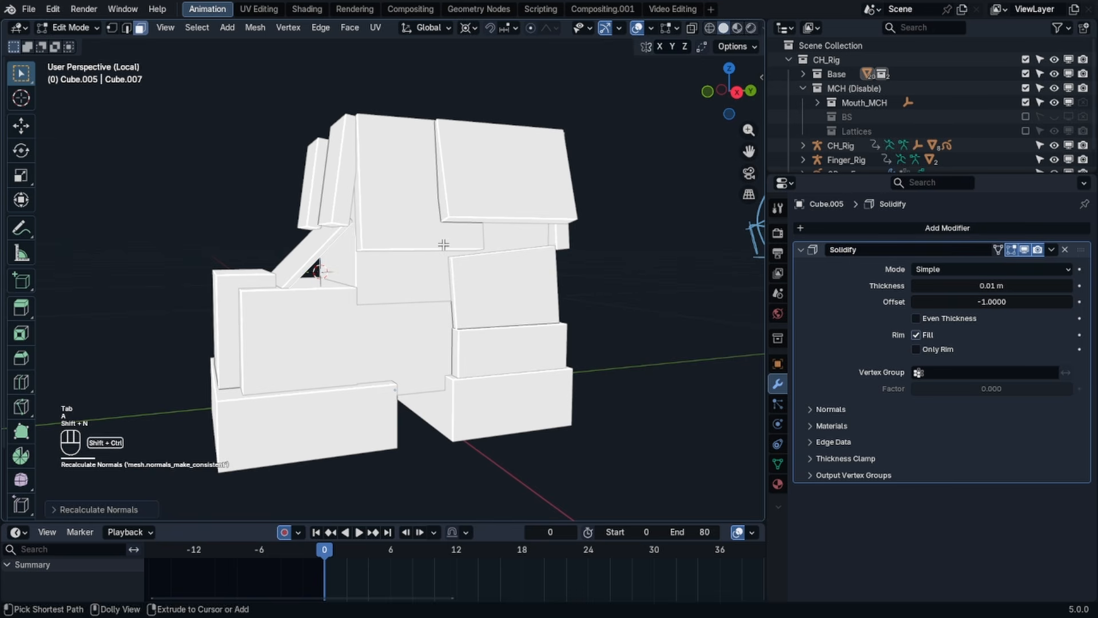
{"action": "key", "text": "Tab"}
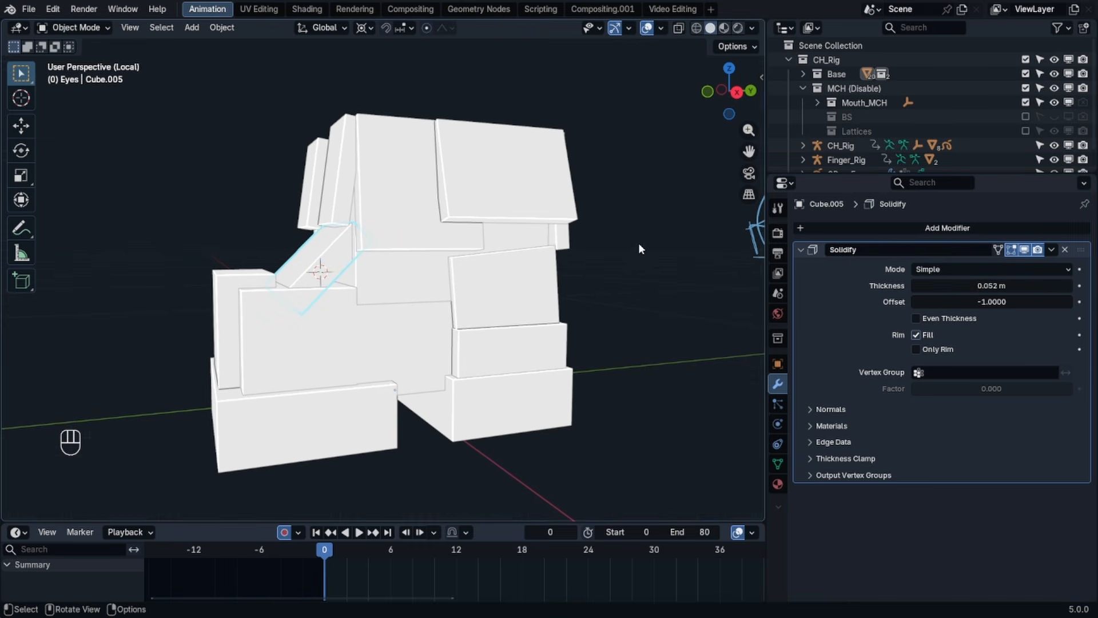
- Rotate the sloped panel steeper in side view and move it rearward so its lower end sinks into the toe block
{"action": "key", "text": "KP_3"}
{"action": "scroll", "coordinate": [355, 272], "scroll_direction": "up", "scroll_amount": 3}
{"action": "key", "text": "Tab"}
{"action": "key", "text": "a"}
{"action": "key", "text": "r"}
{"action": "left_click", "coordinate": [397, 228]}
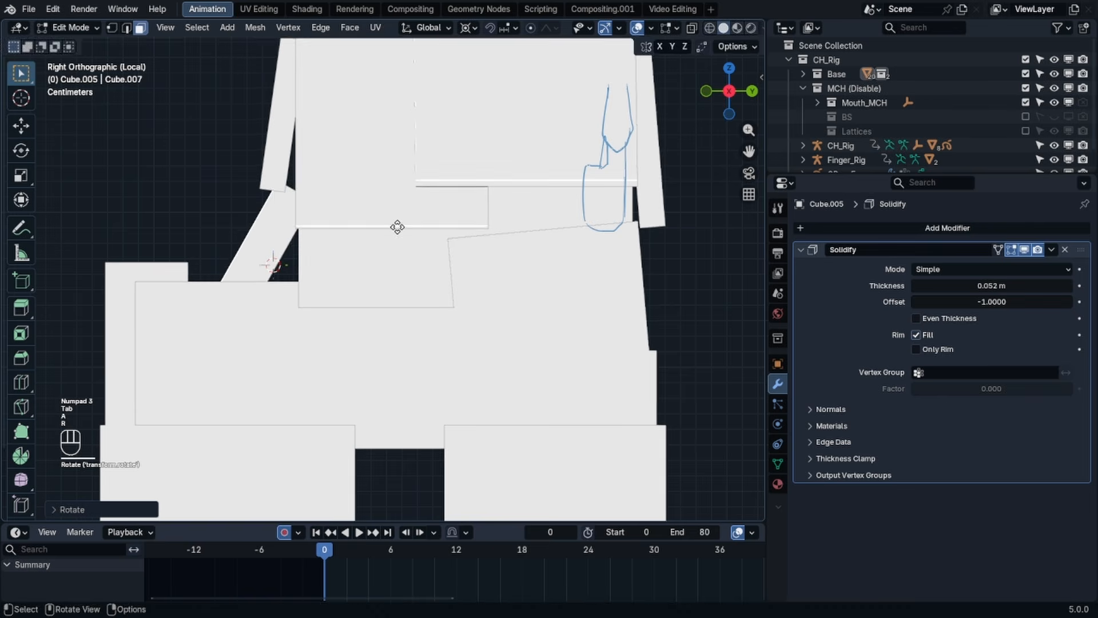
{"action": "key", "text": "g"}
{"action": "left_click", "coordinate": [653, 277]}
{"action": "key", "text": "r"}
{"action": "left_click", "coordinate": [627, 237]}
{"action": "key", "text": "Tab"}
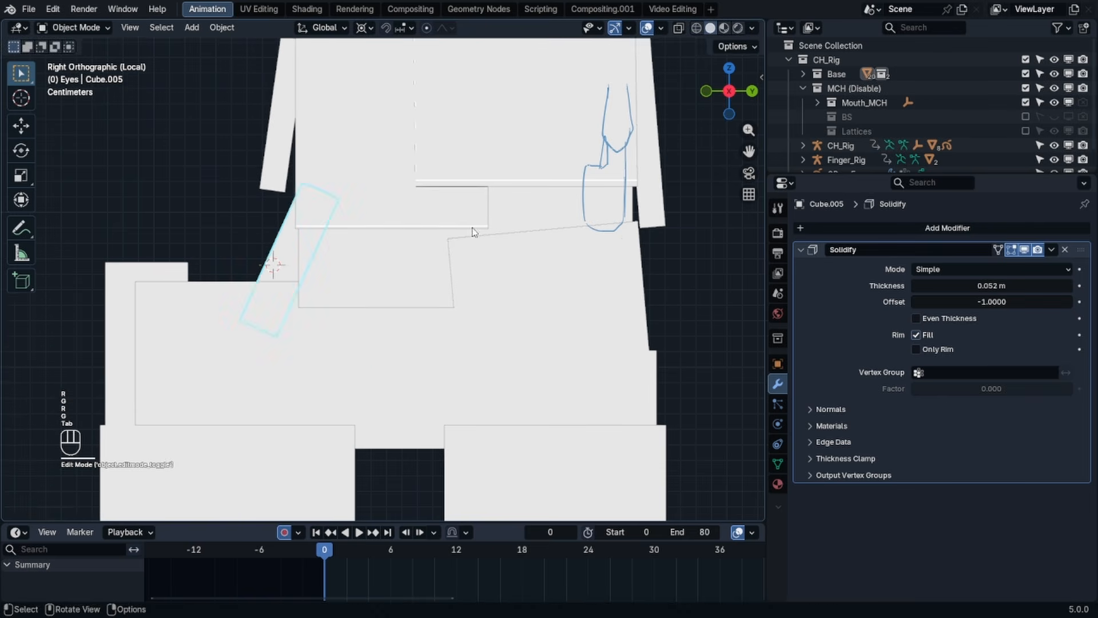
- Select the shoe object that contains the front toe block and the sole
{"action": "middle_click_drag", "start_coordinate": [628, 237], "coordinate": [540, 262]}
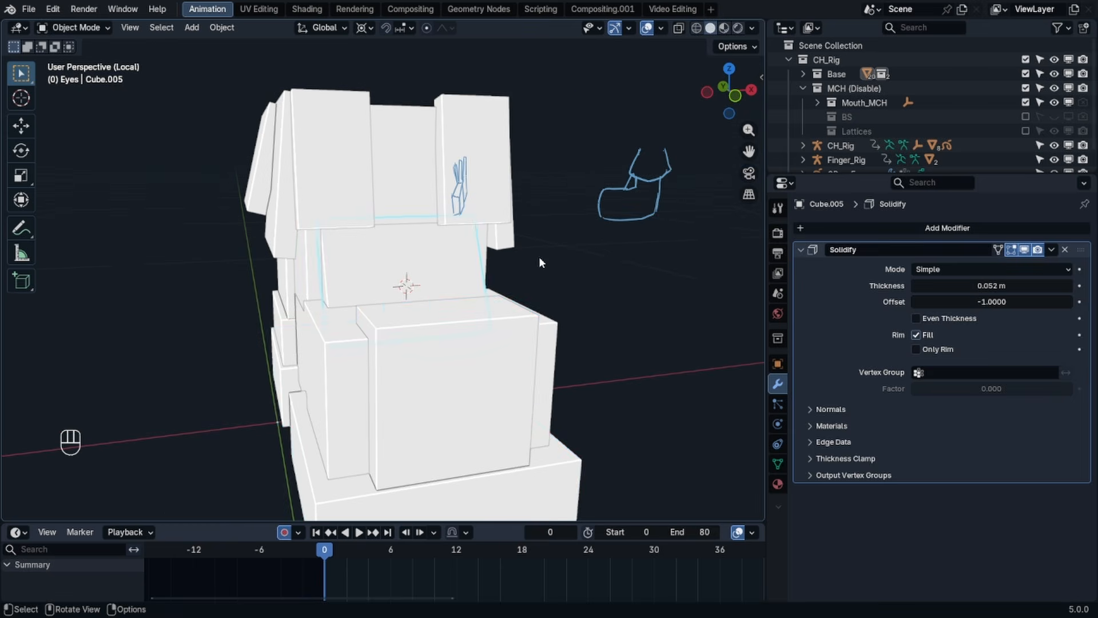
{"action": "left_click", "coordinate": [461, 344]}
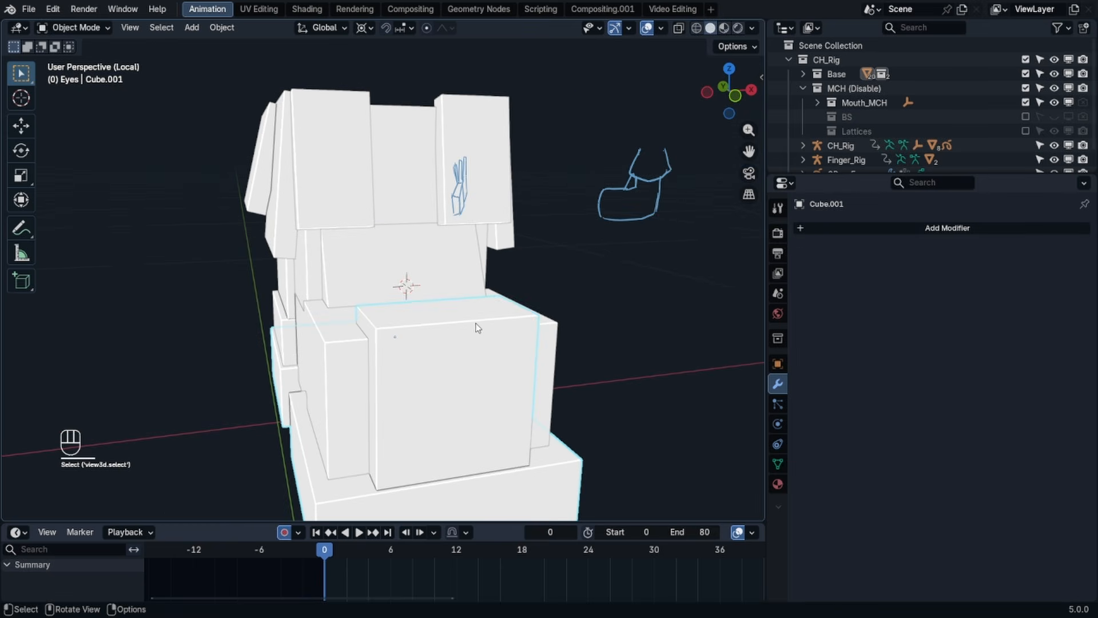
- Separate the front toe-cap block of the shoe mesh into its own object
{"action": "middle_click_drag", "start_coordinate": [475, 331], "coordinate": [509, 315]}
{"action": "key", "text": "Tab"}
{"action": "left_click", "coordinate": [516, 300]}
{"action": "key", "text": "l"}
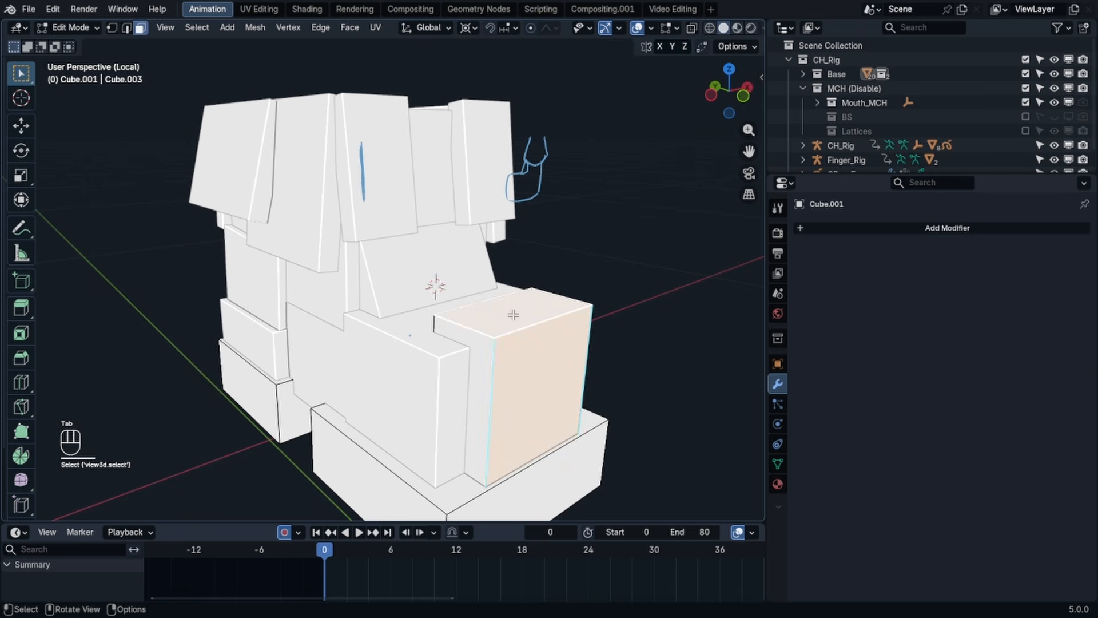
{"action": "key", "text": "p"}
{"action": "left_click", "coordinate": [509, 315]}
- Delete every face of the separated toe-cap block except its top and front faces
{"action": "key", "text": "Tab"}
{"action": "key", "text": "Tab"}
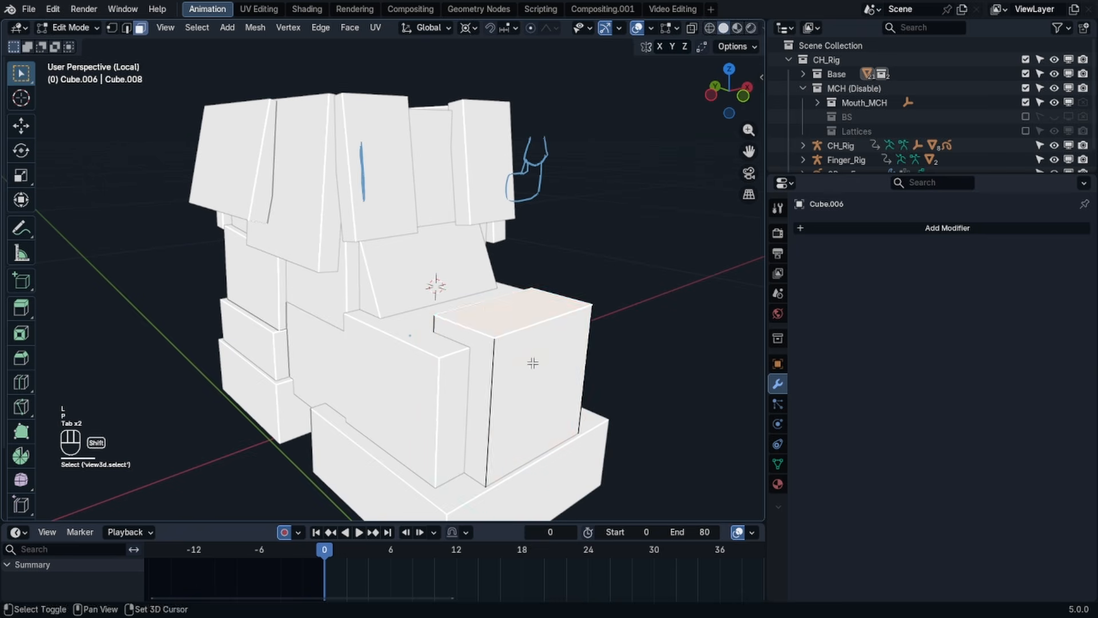
{"action": "key", "text": "ctrl+i"}
{"action": "key", "text": "x"}
{"action": "left_click", "coordinate": [519, 345]}
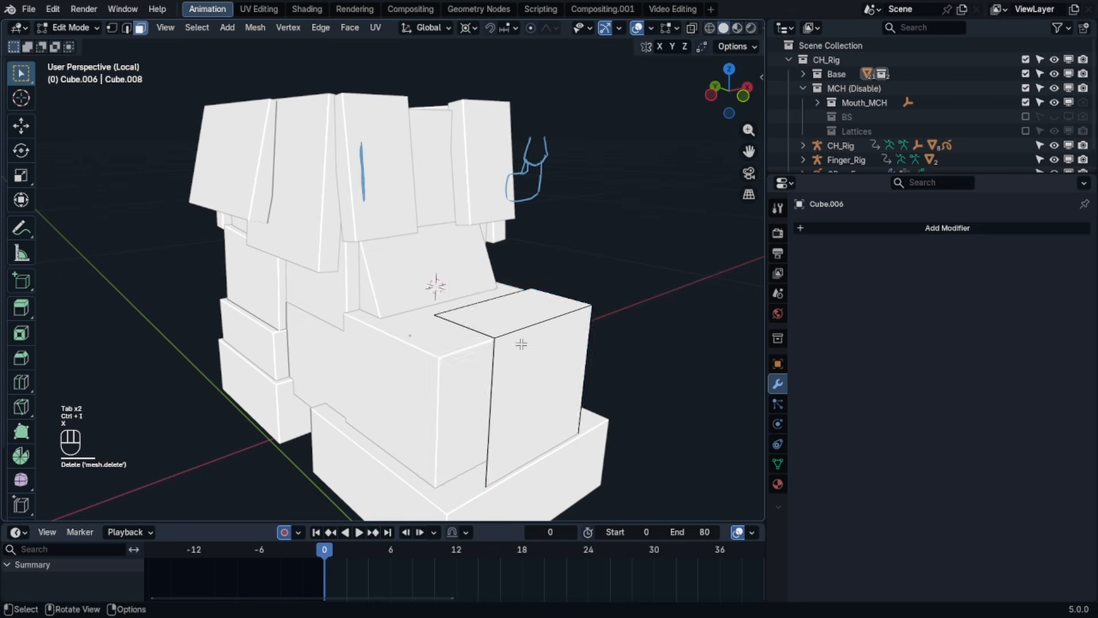
{"action": "key", "text": "Tab"}
- Add a Solidify modifier to the toe cap and recalculate its normals to face outside
{"action": "left_click", "coordinate": [551, 306]}
{"action": "left_click", "coordinate": [890, 228]}
{"action": "type", "text": "s"}
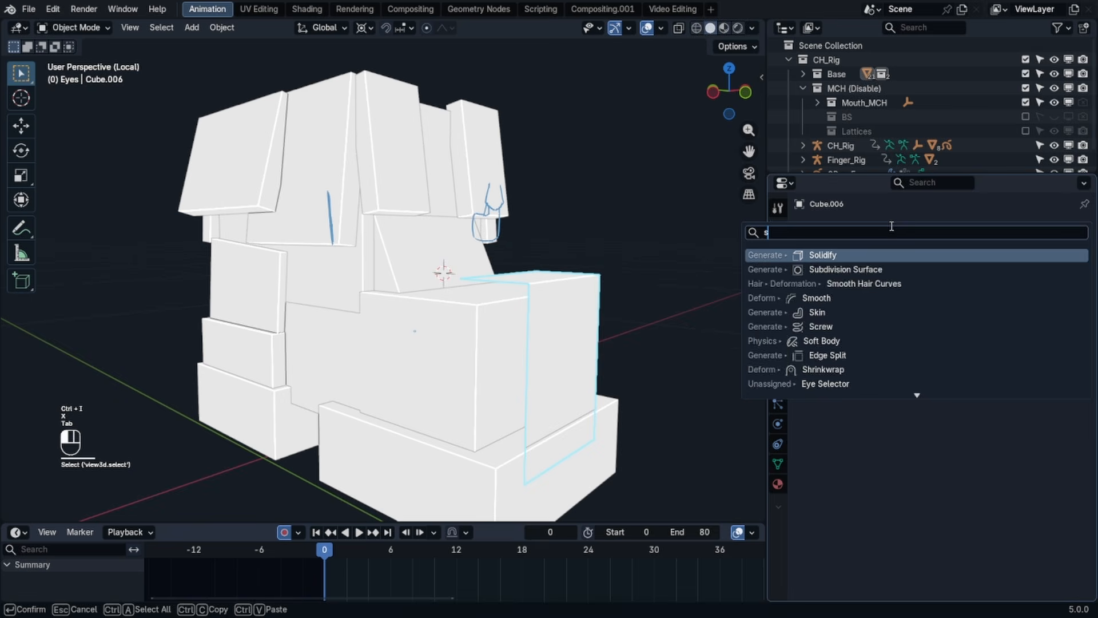
{"action": "left_click", "coordinate": [891, 226]}
{"action": "left_click_drag", "start_coordinate": [1009, 301], "coordinate": [1046, 302]}
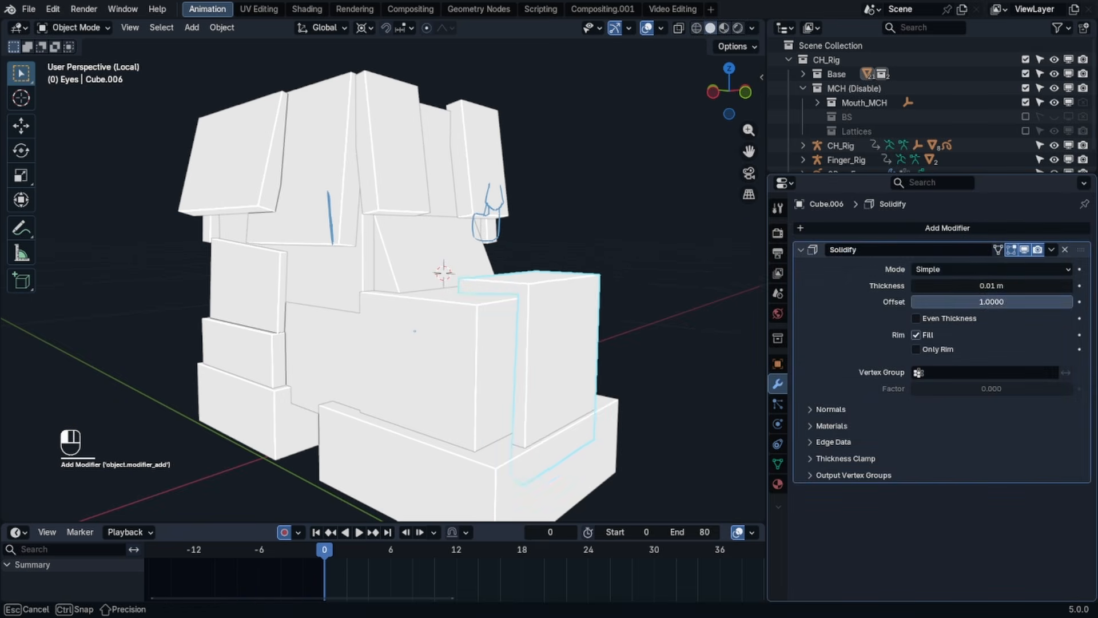
{"action": "key", "text": "Escape"}
{"action": "key", "text": "Tab"}
{"action": "key", "text": "a"}
{"action": "key", "text": "shift+n"}
{"action": "key", "text": "Tab"}
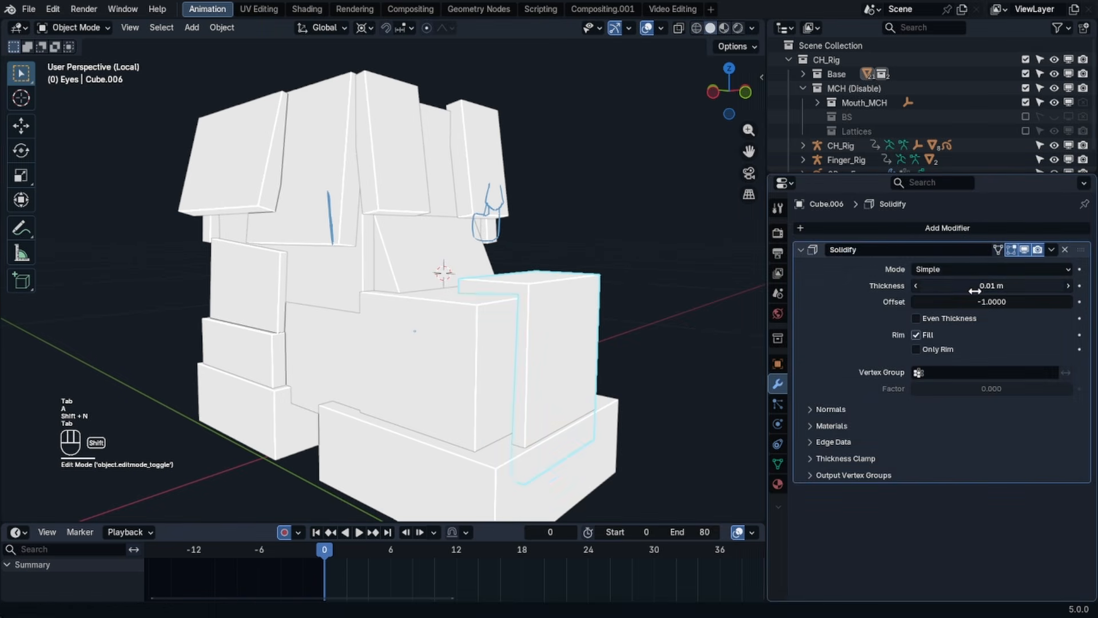
- Try a vertical loop cut on the ankle block, and delete its front face between the two upper flaps
{"action": "scroll", "coordinate": [412, 191], "scroll_direction": "down", "scroll_amount": 3}
{"action": "middle_click_drag", "start_coordinate": [503, 172], "coordinate": [398, 148]}
{"action": "left_click", "coordinate": [412, 191]}
{"action": "key", "text": "Tab"}
{"action": "key", "text": "ctrl+r"}
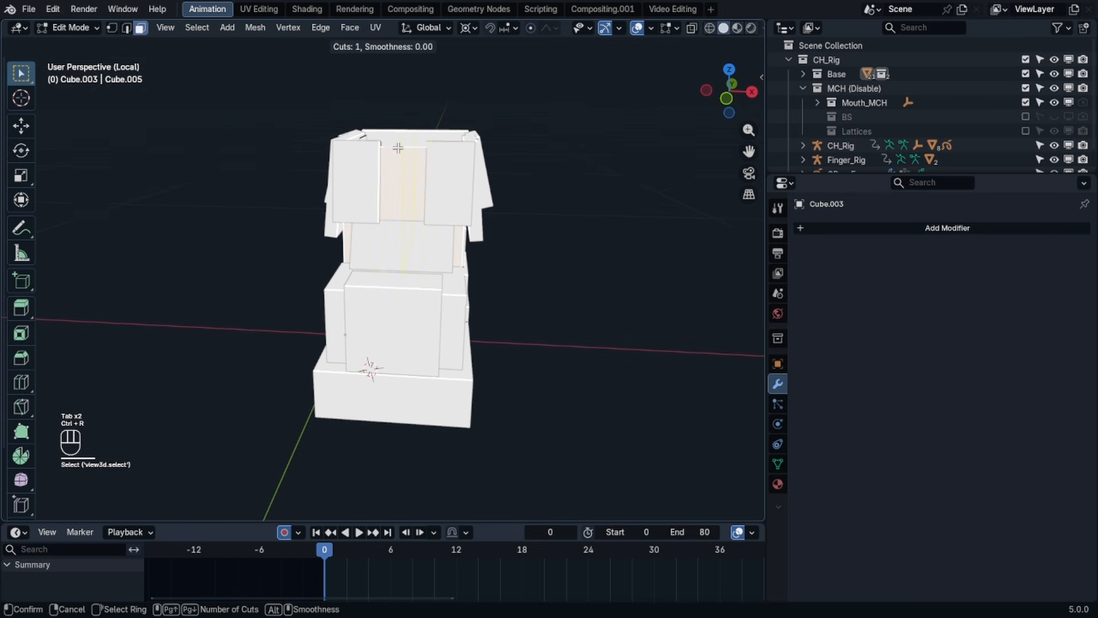
{"action": "left_click", "coordinate": [396, 147]}
{"action": "right_click", "coordinate": [396, 147]}
{"action": "left_click", "coordinate": [140, 27]}
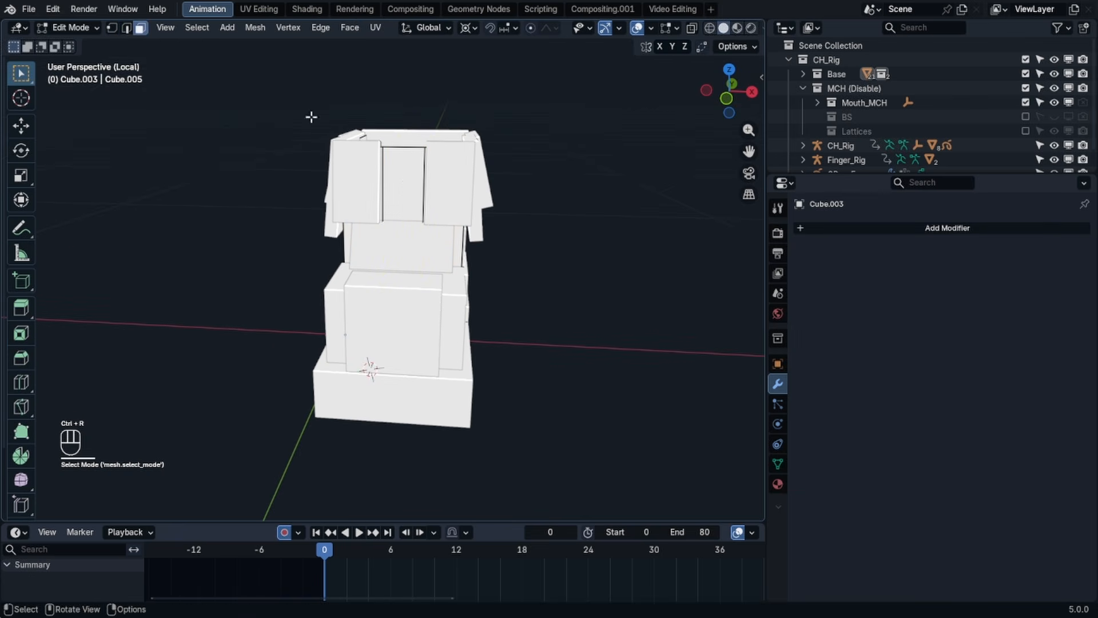
{"action": "key", "text": "x"}
{"action": "left_click", "coordinate": [403, 183]}
{"action": "key", "text": "Tab"}
{"action": "middle_click_drag", "start_coordinate": [403, 183], "coordinate": [413, 163]}
{"action": "left_click", "coordinate": [380, 169], "text": "ctrl"}
{"action": "key", "text": "g"}
{"action": "key", "text": "g"}
{"action": "key", "text": "x"}
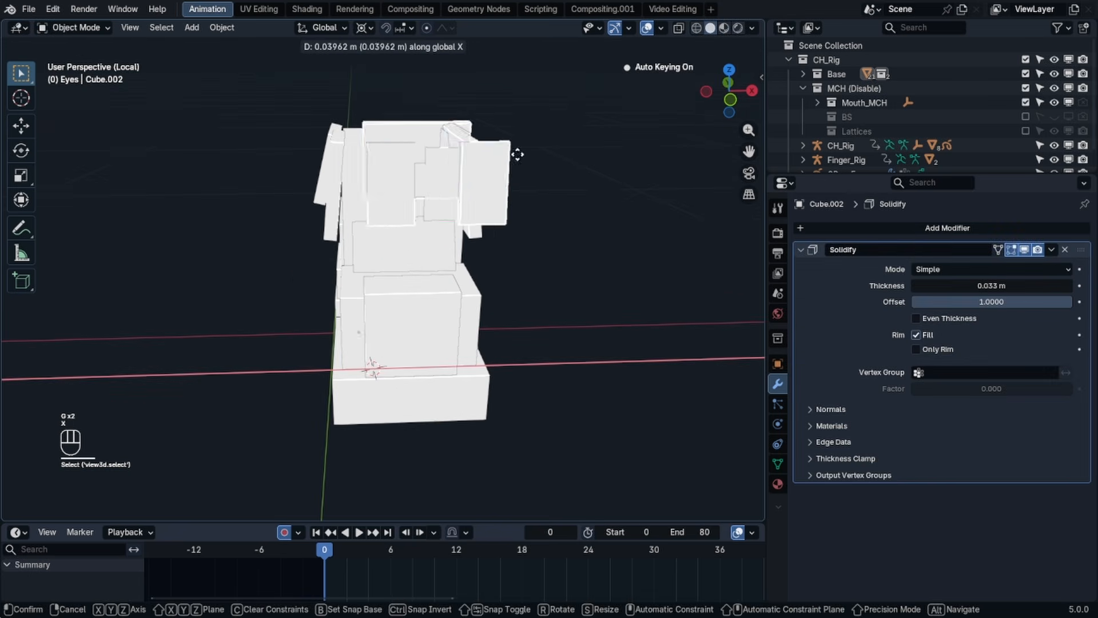
{"action": "right_click", "coordinate": [552, 170]}
- Add a Bézier curve to the shoe in the front view
{"action": "middle_click_drag", "start_coordinate": [551, 171], "coordinate": [425, 133]}
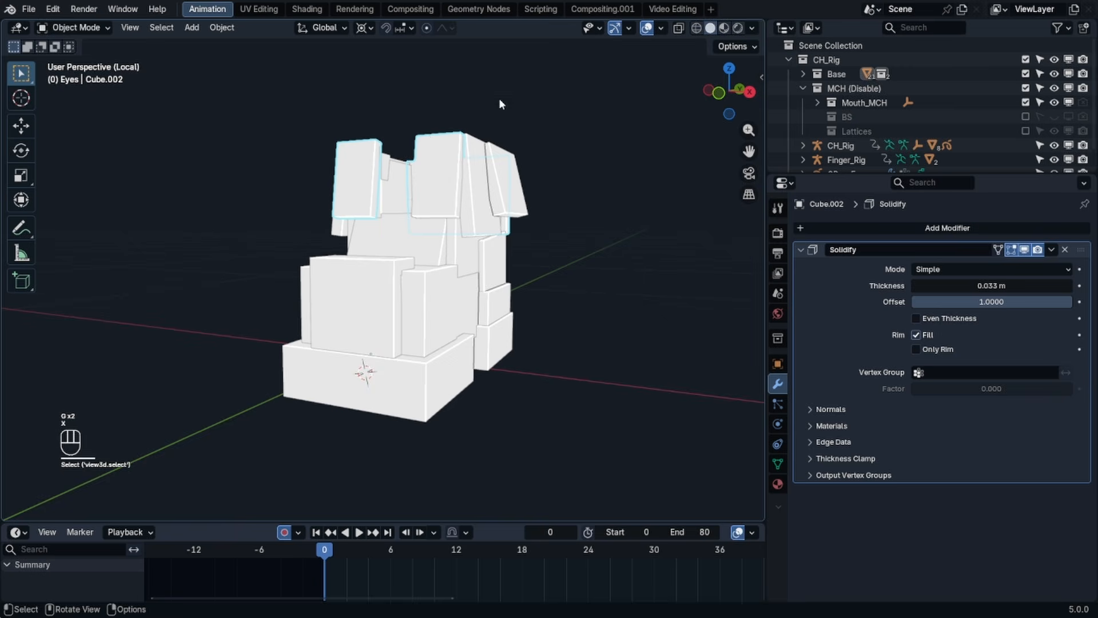
{"action": "key", "text": "KP_1"}
{"action": "key", "text": "shift+a"}
{"action": "type", "text": "cur"}
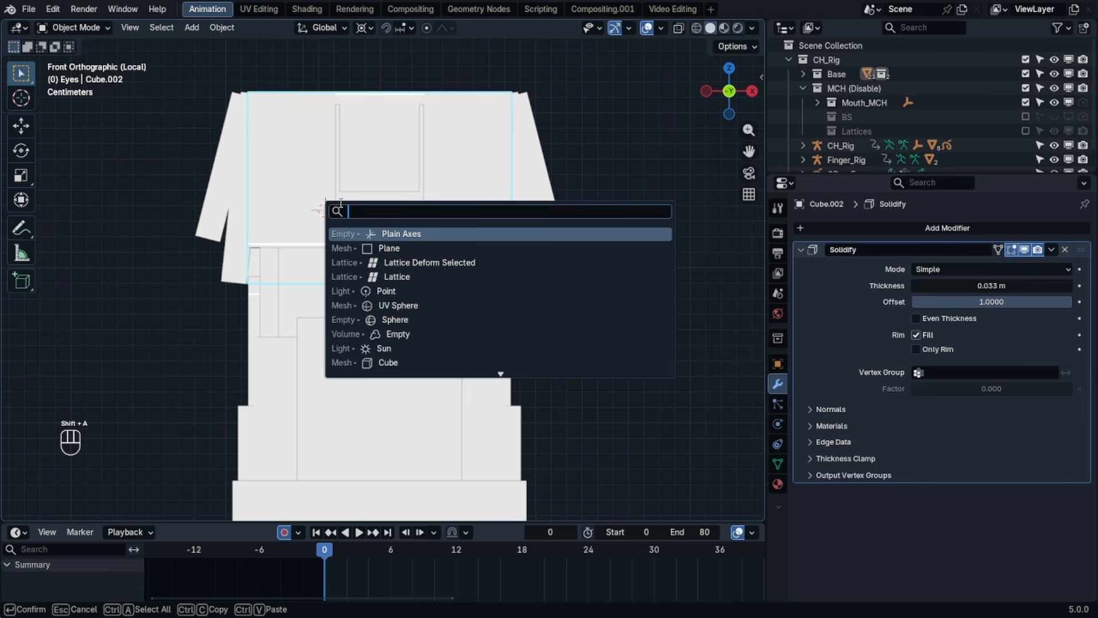
{"action": "type", "text": "ves"}
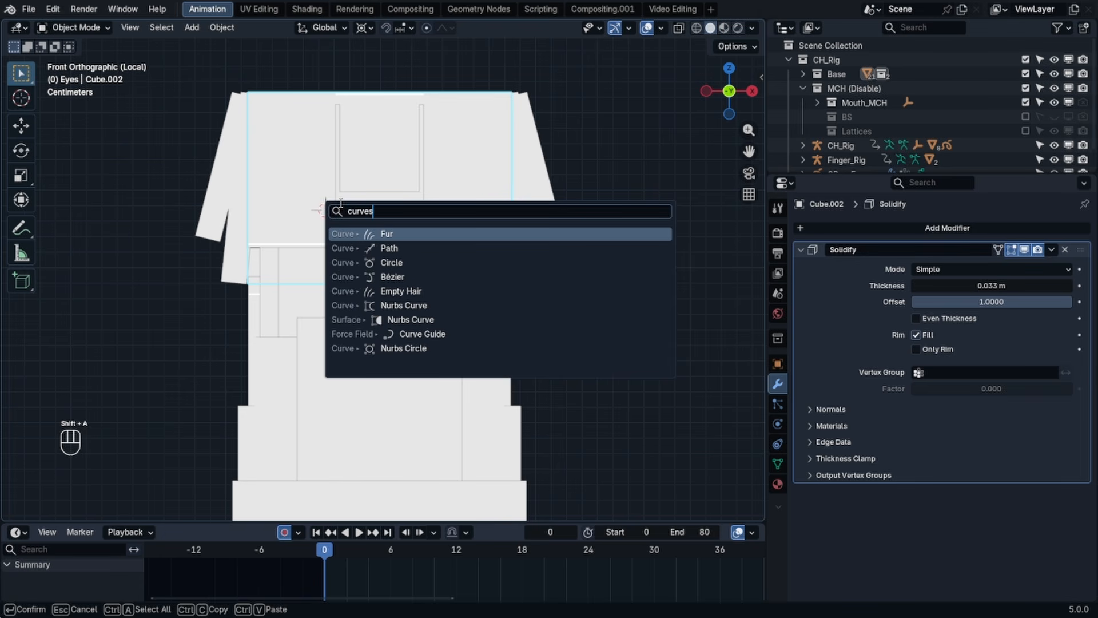
{"action": "key", "text": "Down"}
{"action": "key", "text": "Down"}
{"action": "key", "text": "Down"}
{"action": "key", "text": "Up"}
{"action": "key", "text": "Down"}
{"action": "key", "text": "Up"}
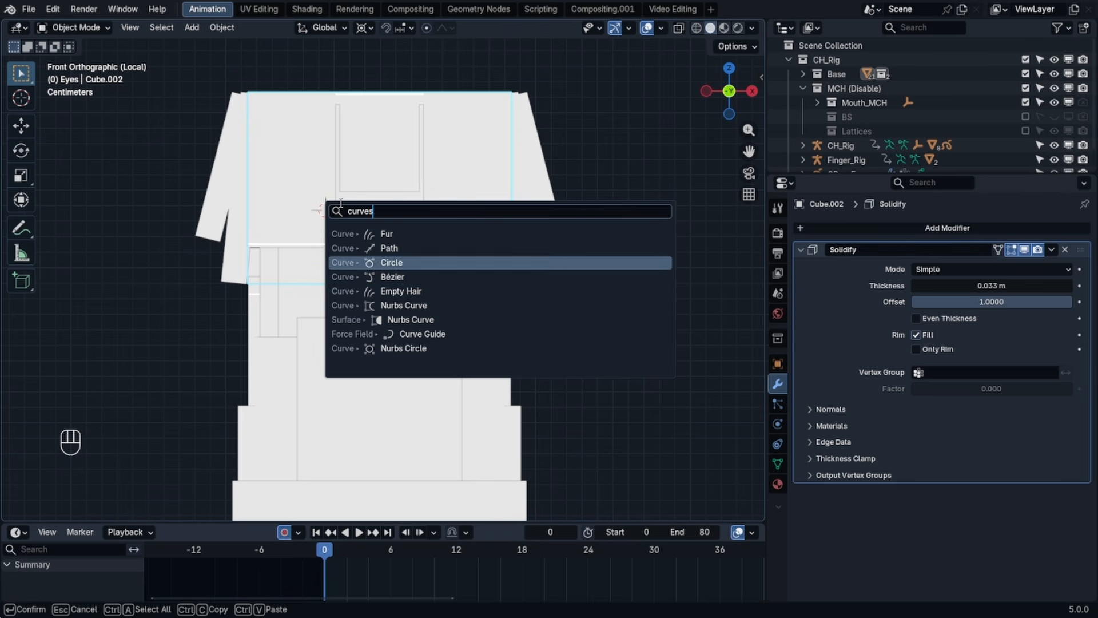
{"action": "key", "text": "Up"}
{"action": "key", "text": "Down"}
{"action": "key", "text": "Down"}
{"action": "key", "text": "Return"}
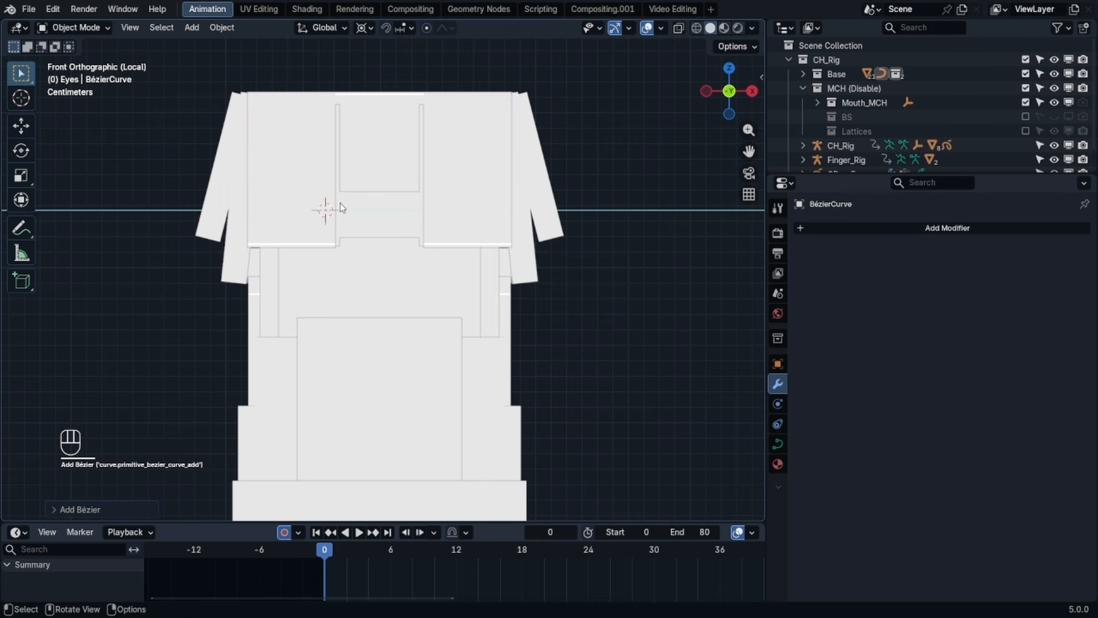
- Scale, rotate and move the curve's right end point so it slopes down over the right flap
{"action": "scroll", "coordinate": [236, 101], "scroll_direction": "down", "scroll_amount": 6}
{"action": "middle_click_drag", "start_coordinate": [231, 115], "coordinate": [210, 321]}
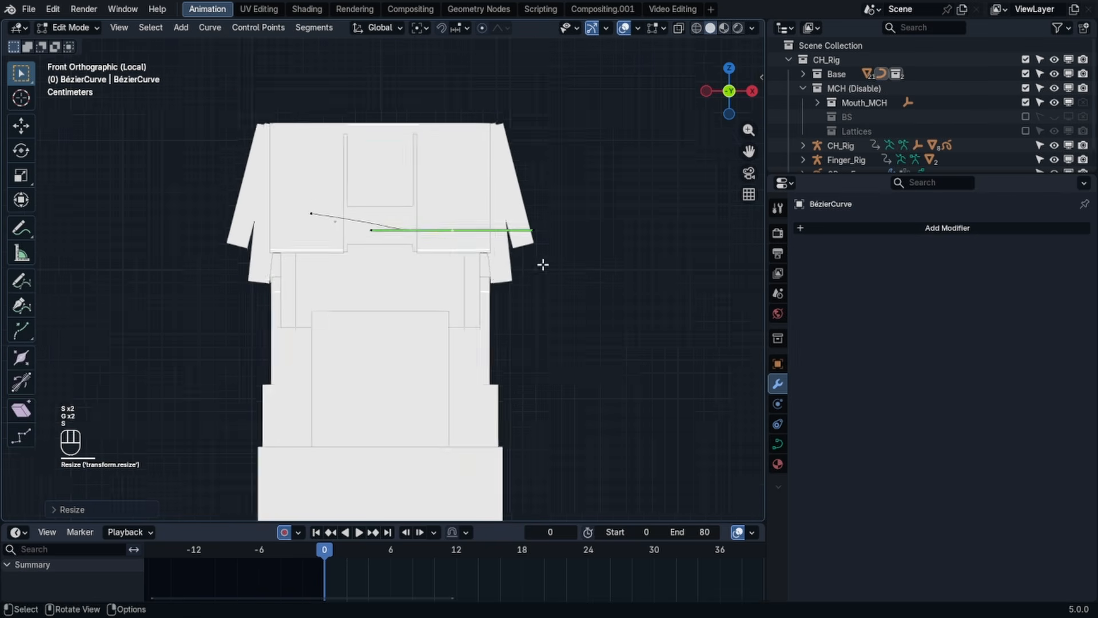
{"action": "scroll", "coordinate": [542, 265], "scroll_direction": "up", "scroll_amount": 1}
{"action": "key", "text": "s"}
{"action": "left_click", "coordinate": [532, 256]}
{"action": "key", "text": "r"}
{"action": "left_click", "coordinate": [544, 306]}
{"action": "key", "text": "g"}
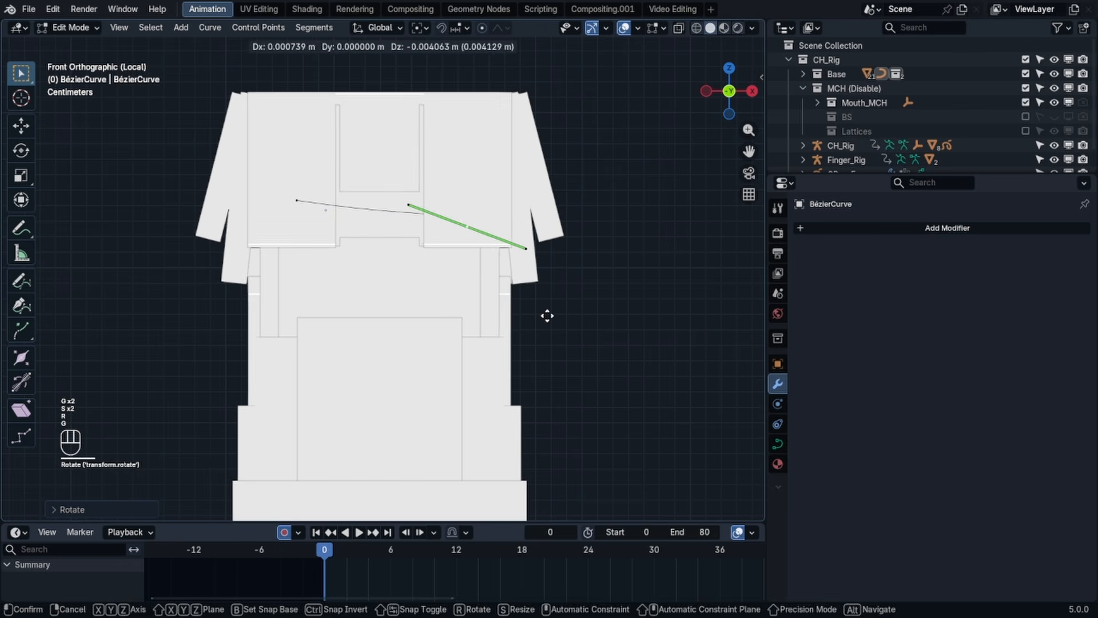
{"action": "left_click", "coordinate": [547, 316]}
- Move and rotate the curve's left end point so the lace rises diagonally toward the left flap
{"action": "key", "text": "g"}
{"action": "key", "text": "r"}
{"action": "key", "text": "g"}
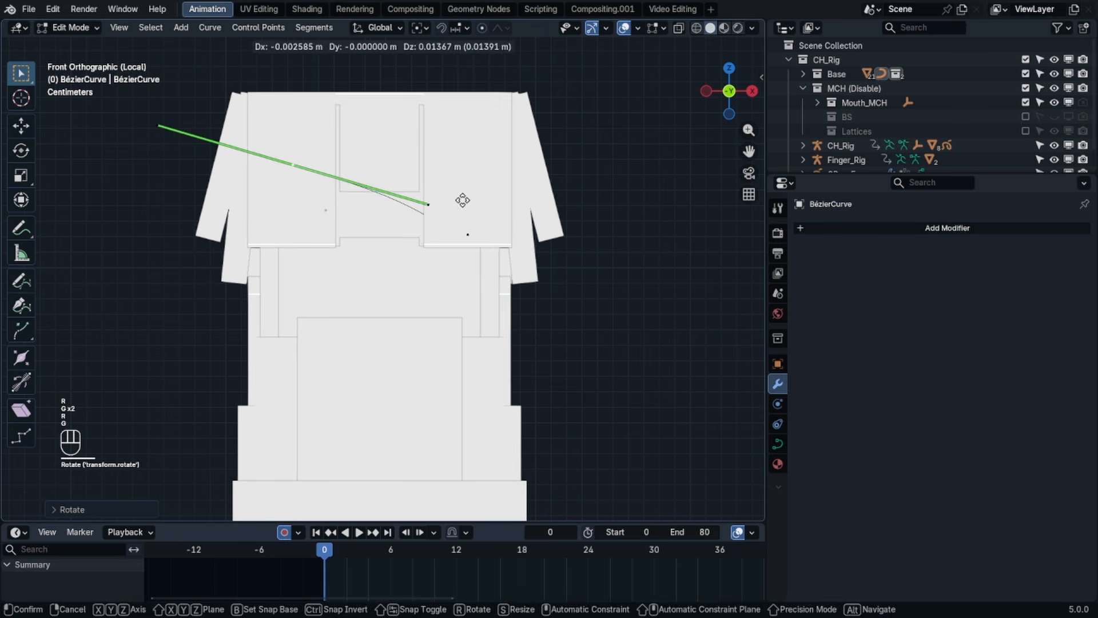
{"action": "left_click", "coordinate": [463, 201]}
{"action": "key", "text": "r"}
{"action": "left_click", "coordinate": [461, 213]}
- Move the whole curve along Y to line it up with the front flaps
{"action": "key", "text": "a"}
{"action": "middle_click_drag", "start_coordinate": [461, 215], "coordinate": [395, 231]}
{"action": "key", "text": "g"}
{"action": "key", "text": "y"}
{"action": "left_click", "coordinate": [324, 264]}
- Scale down the handles at both ends of the curve to make a straight diagonal lace
{"action": "key", "text": "Tab"}
{"action": "key", "text": "Tab"}
{"action": "key", "text": "s"}
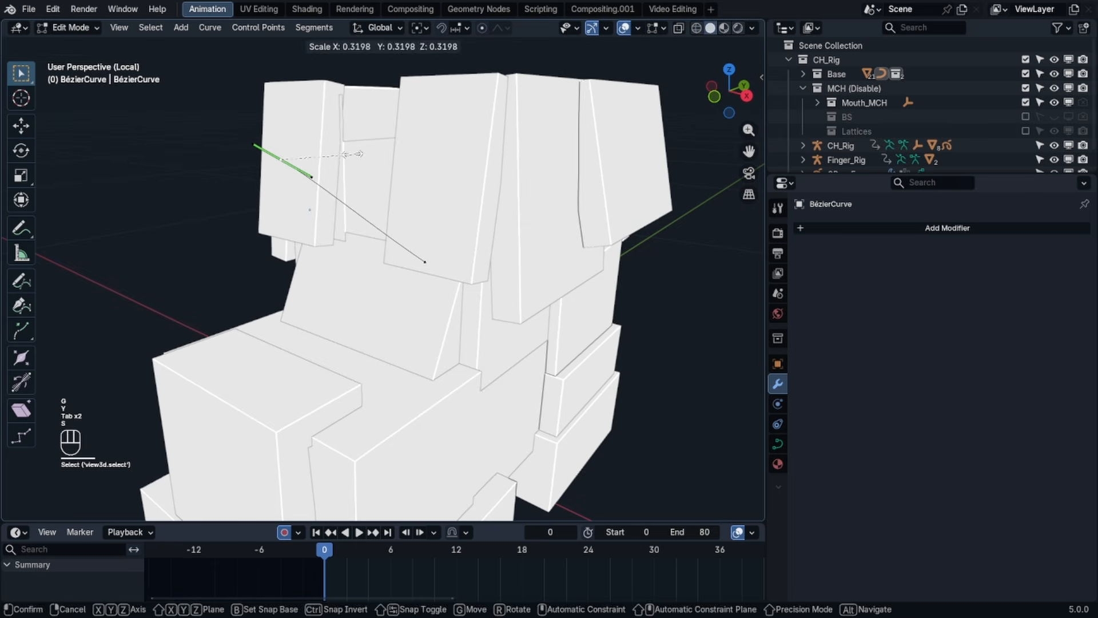
{"action": "left_click", "coordinate": [349, 155]}
{"action": "left_click_drag", "start_coordinate": [413, 255], "coordinate": [420, 259]}
{"action": "left_click", "coordinate": [423, 262]}
{"action": "key", "text": "s"}
{"action": "left_click", "coordinate": [439, 222]}
{"action": "middle_click_drag", "start_coordinate": [385, 187], "coordinate": [436, 177]}
{"action": "key", "text": "s"}
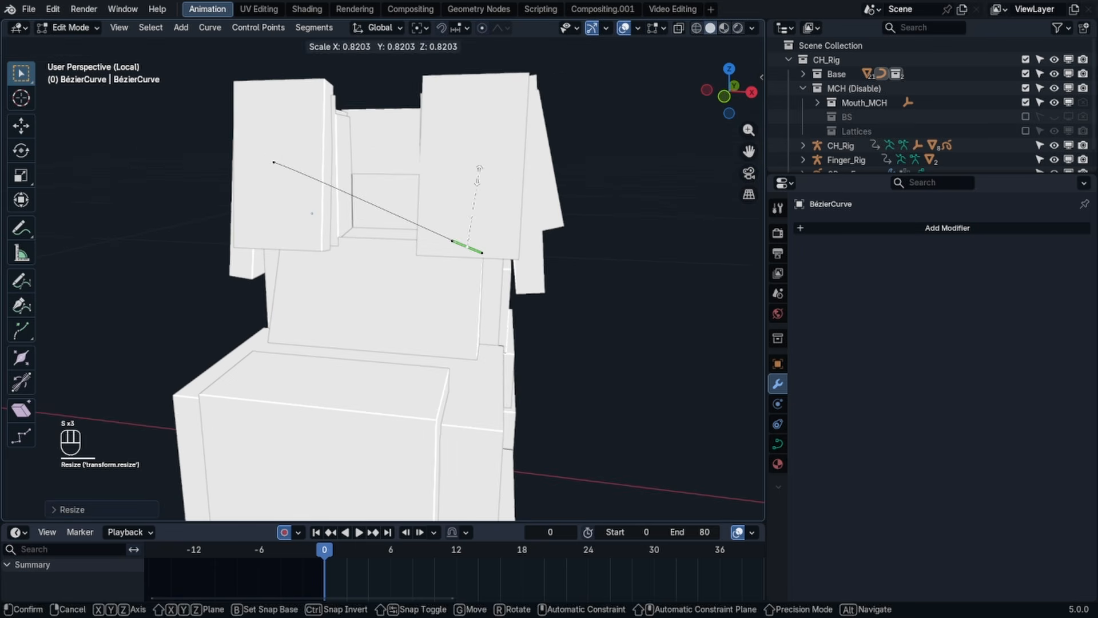
{"action": "left_click", "coordinate": [476, 176]}
{"action": "left_click", "coordinate": [271, 160]}
{"action": "key", "text": "s"}
{"action": "left_click", "coordinate": [393, 183]}
- Duplicate the diagonal lace in the front view and rotate the copy to form an X
{"action": "key", "text": "KP_1"}
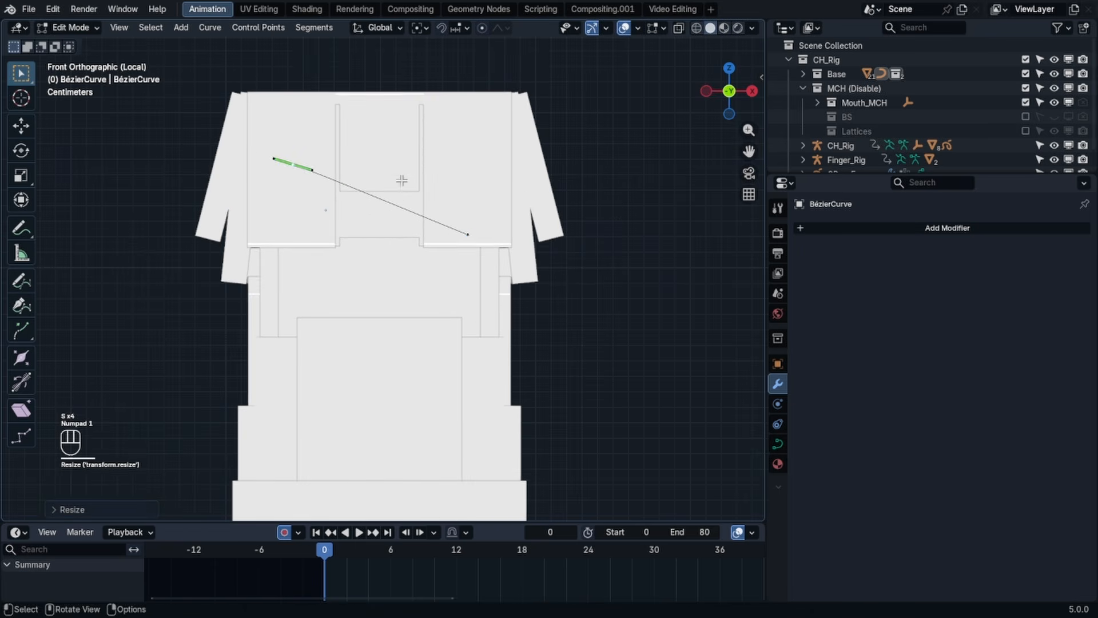
{"action": "key", "text": "shift+d"}
{"action": "key", "text": "r"}
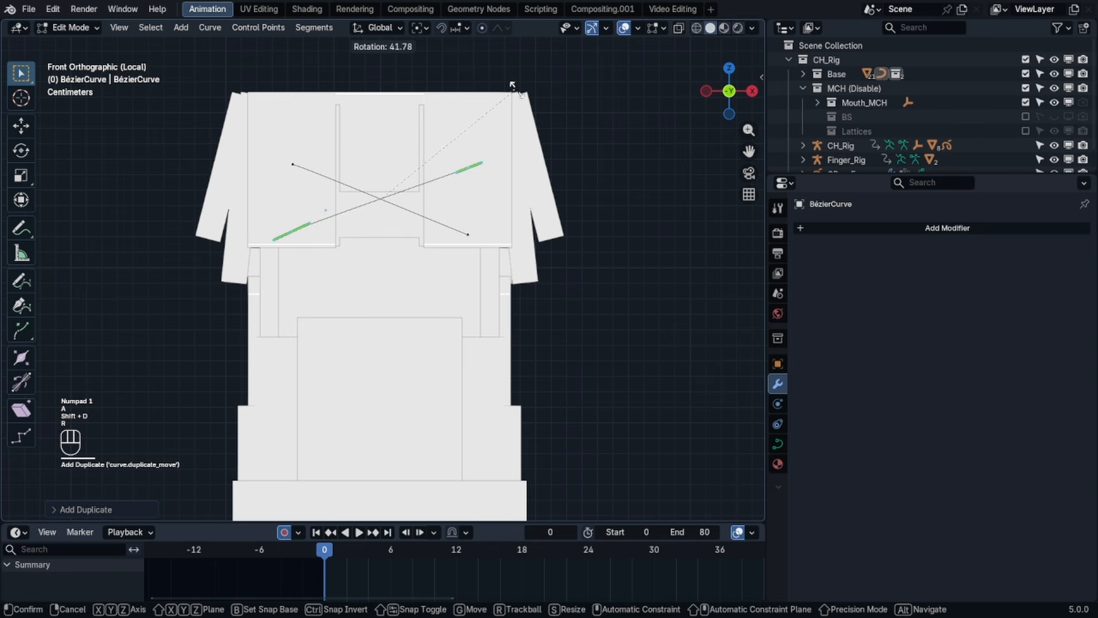
{"action": "left_click", "coordinate": [526, 96]}
- Raise and rotate the X's upper-right end point, and rotate its lower-right end point
{"action": "left_click", "coordinate": [471, 172]}
{"action": "key", "text": "g"}
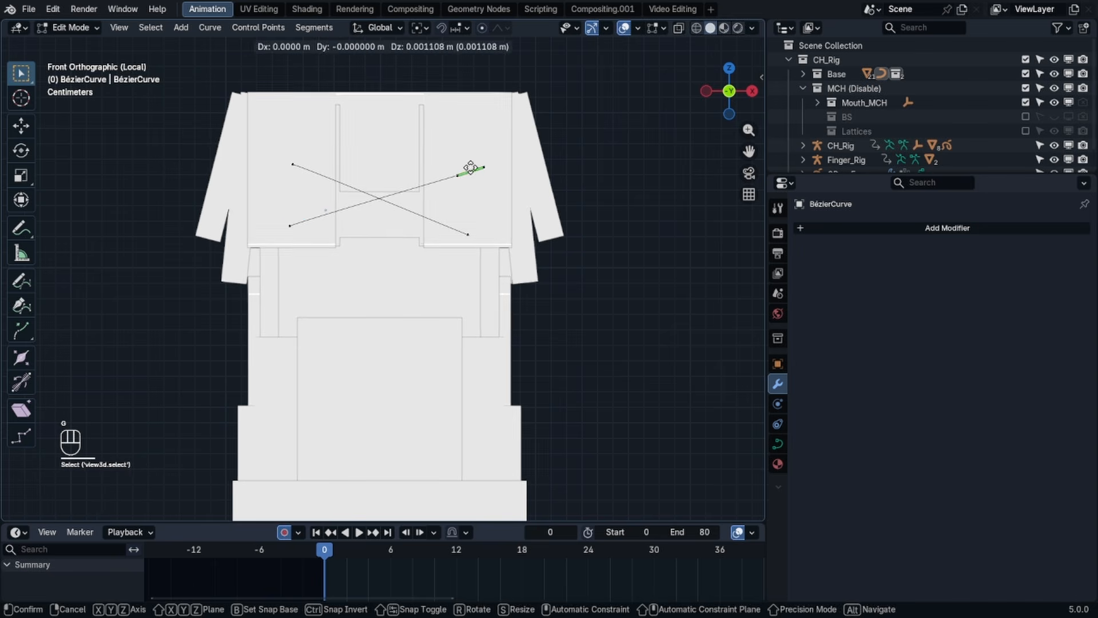
{"action": "left_click", "coordinate": [470, 164]}
{"action": "key", "text": "r"}
{"action": "left_click", "coordinate": [519, 155]}
{"action": "key", "text": "r"}
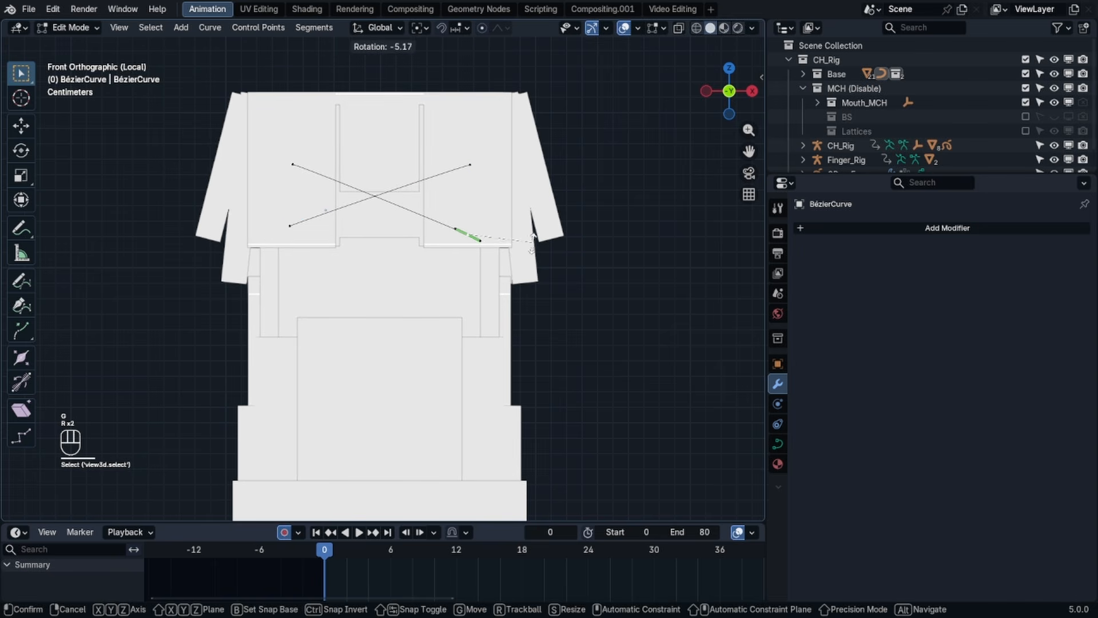
{"action": "left_click", "coordinate": [530, 246]}
- Place a second crossed lace pair above the first and reposition all the laces in the top view
{"action": "key", "text": "g"}
{"action": "key", "text": "Tab"}
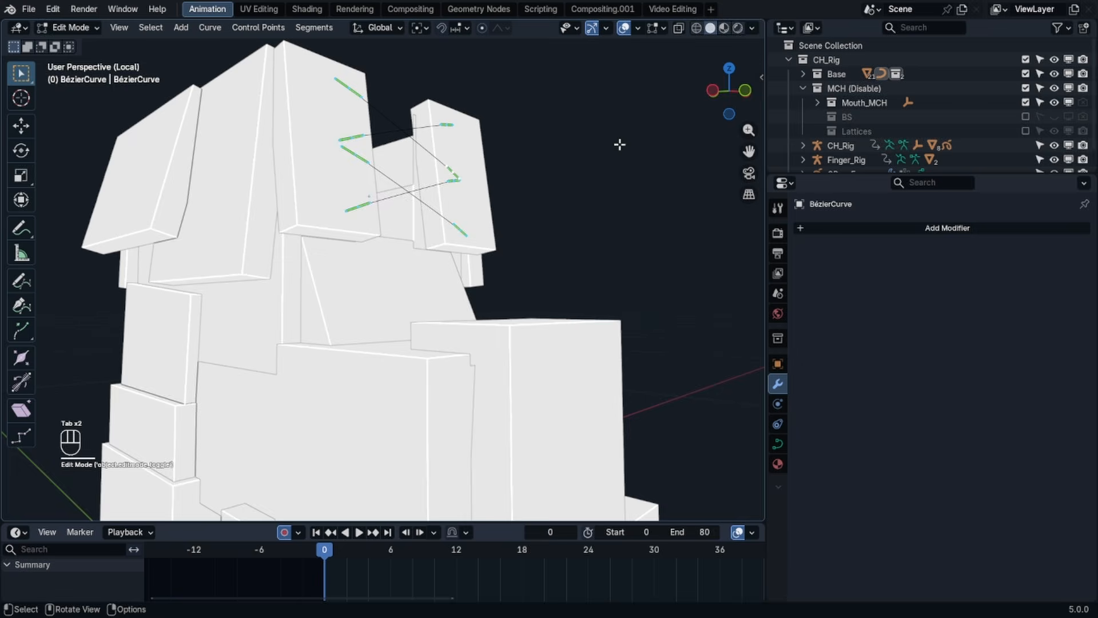
{"action": "key", "text": "KP_7"}
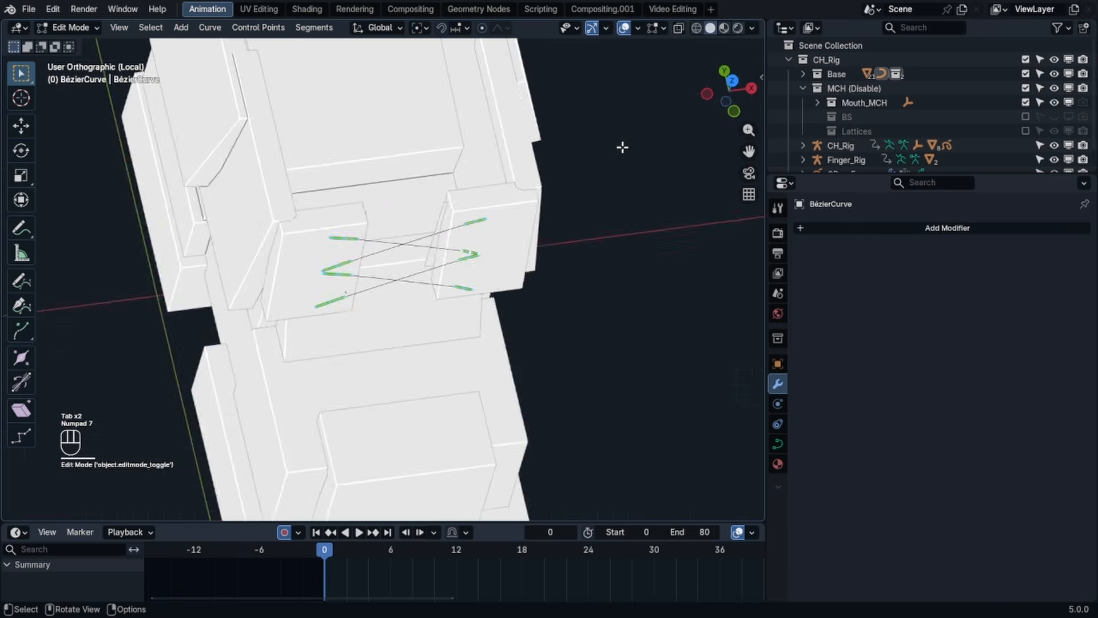
{"action": "key", "text": "a"}
{"action": "key", "text": "g"}
{"action": "left_click", "coordinate": [560, 119]}
{"action": "key", "text": "Tab"}
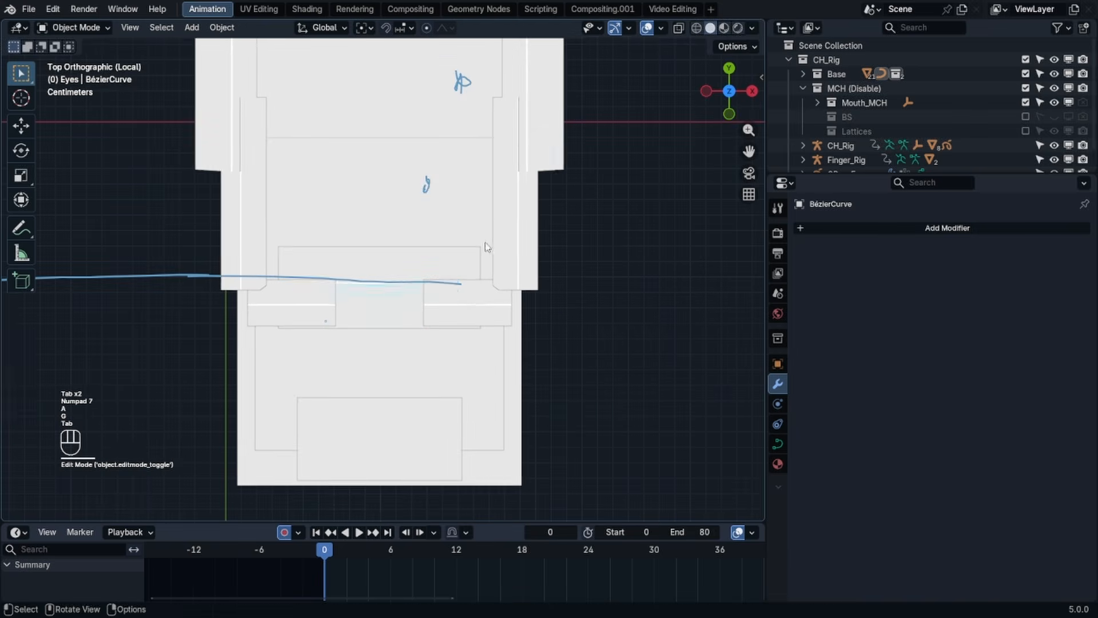
- Increase the Extrude value in the curve's geometry settings to turn the laces into flat ribbons
{"action": "middle_click_drag", "start_coordinate": [487, 247], "coordinate": [516, 167]}
{"action": "scroll", "coordinate": [516, 167], "scroll_direction": "up", "scroll_amount": 4}
{"action": "left_click", "coordinate": [778, 444]}
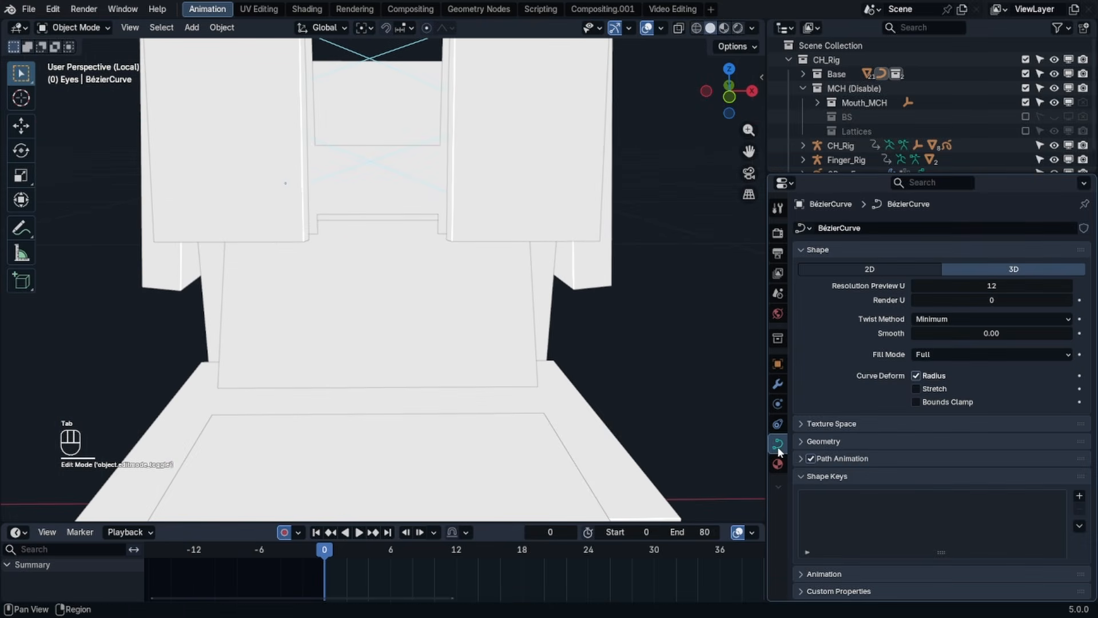
{"action": "left_click", "coordinate": [832, 442]}
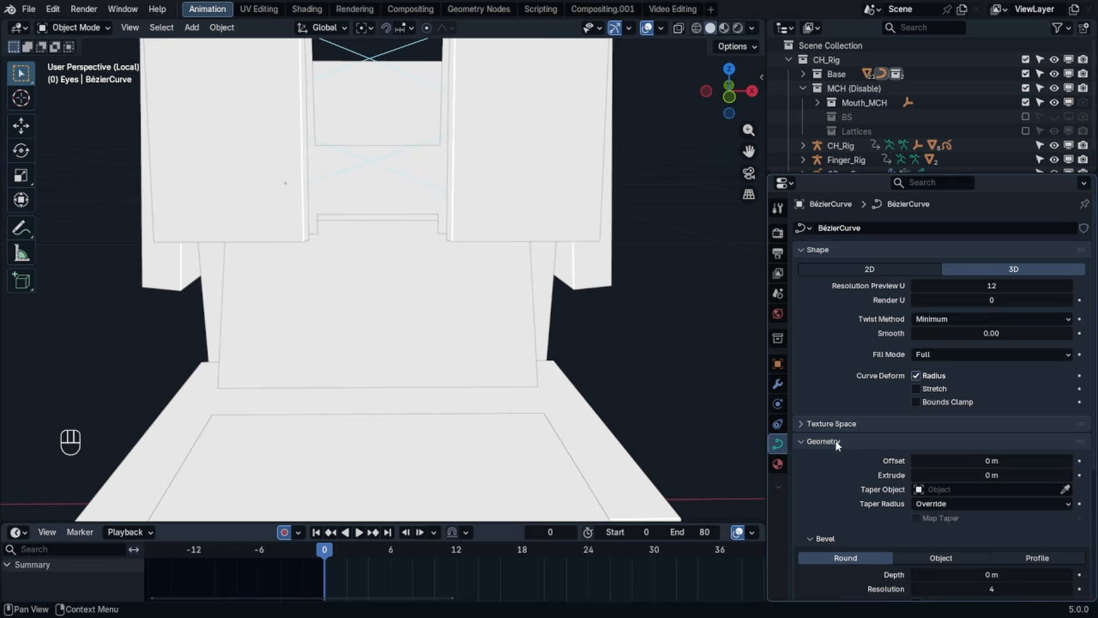
{"action": "right_click", "coordinate": [960, 461]}
{"action": "left_click_drag", "start_coordinate": [958, 477], "coordinate": [972, 478]}
{"action": "right_click", "coordinate": [958, 478]}
{"action": "middle_click_drag", "start_coordinate": [397, 248], "coordinate": [475, 240]}
- Add a Solidify modifier to the laces and try its Even Thickness option
{"action": "left_click", "coordinate": [778, 384]}
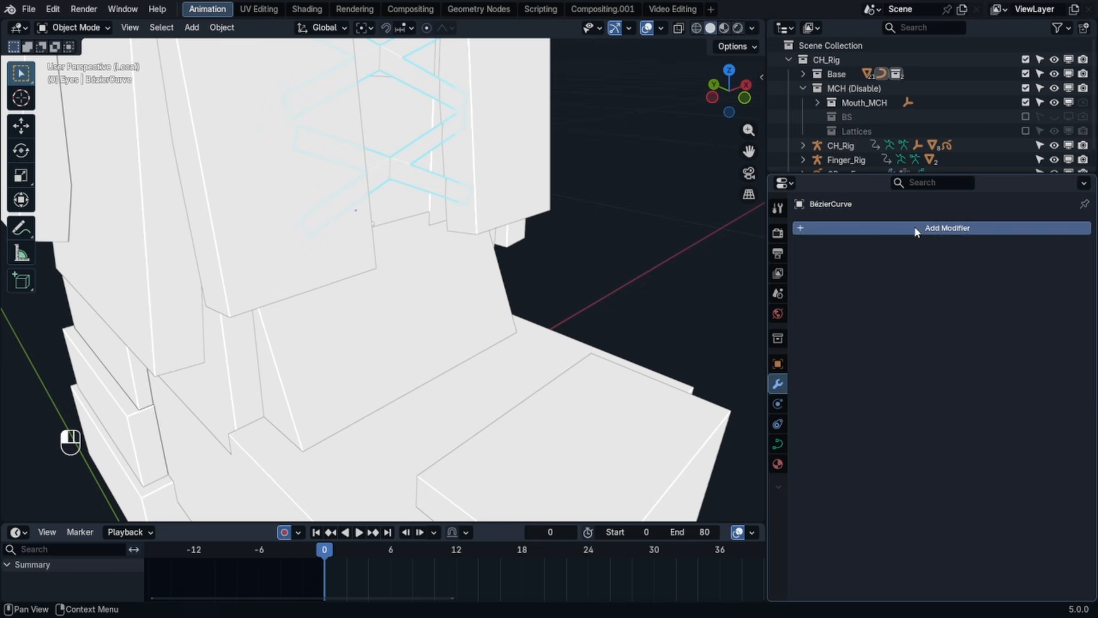
{"action": "left_click", "coordinate": [915, 228]}
{"action": "type", "text": "sol"}
{"action": "left_click", "coordinate": [910, 257]}
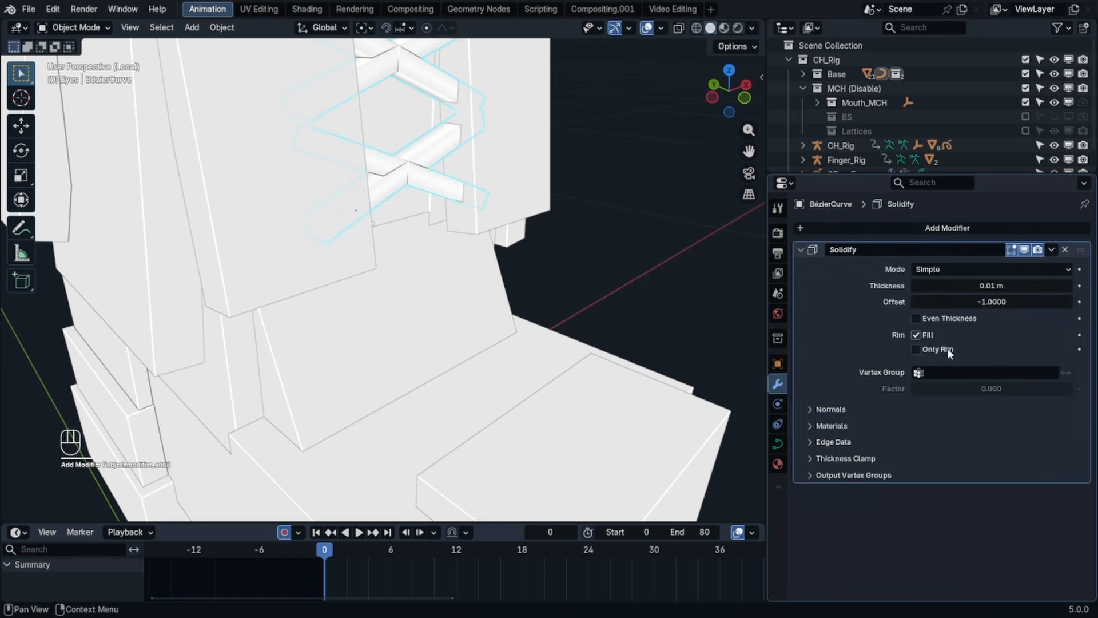
{"action": "left_click", "coordinate": [933, 322]}
{"action": "left_click", "coordinate": [933, 321]}
- Apply flat shading to the laces
{"action": "middle_click_drag", "start_coordinate": [452, 195], "coordinate": [425, 176]}
{"action": "right_click", "coordinate": [420, 238]}
{"action": "left_click", "coordinate": [400, 282]}
- Move one diagonal lace of each crossed pair along Y so the laces overlap at different depths
{"action": "key", "text": "Tab"}
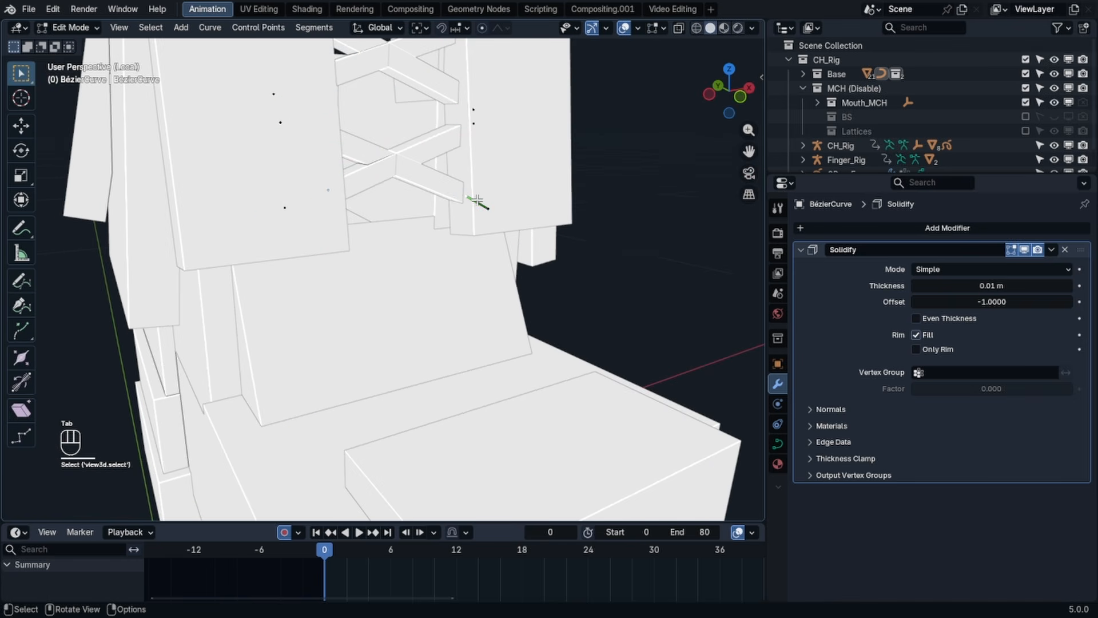
{"action": "middle_click_drag", "start_coordinate": [474, 115], "coordinate": [477, 125]}
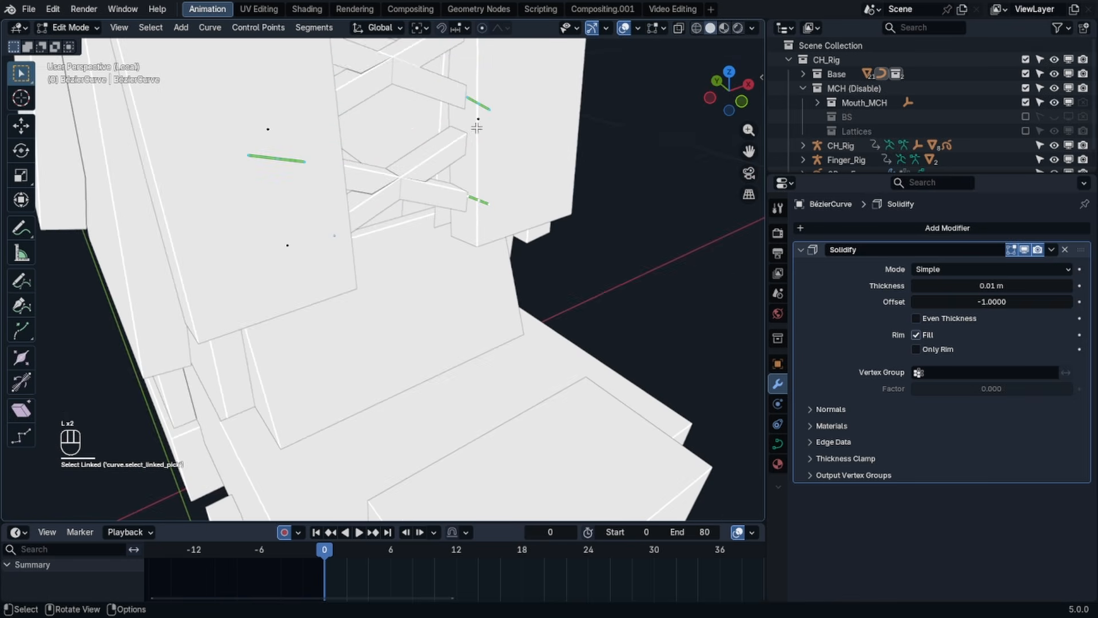
{"action": "key", "text": "g"}
{"action": "key", "text": "y"}
{"action": "left_click", "coordinate": [540, 187]}
{"action": "scroll", "coordinate": [533, 180], "scroll_direction": "down", "scroll_amount": 2}
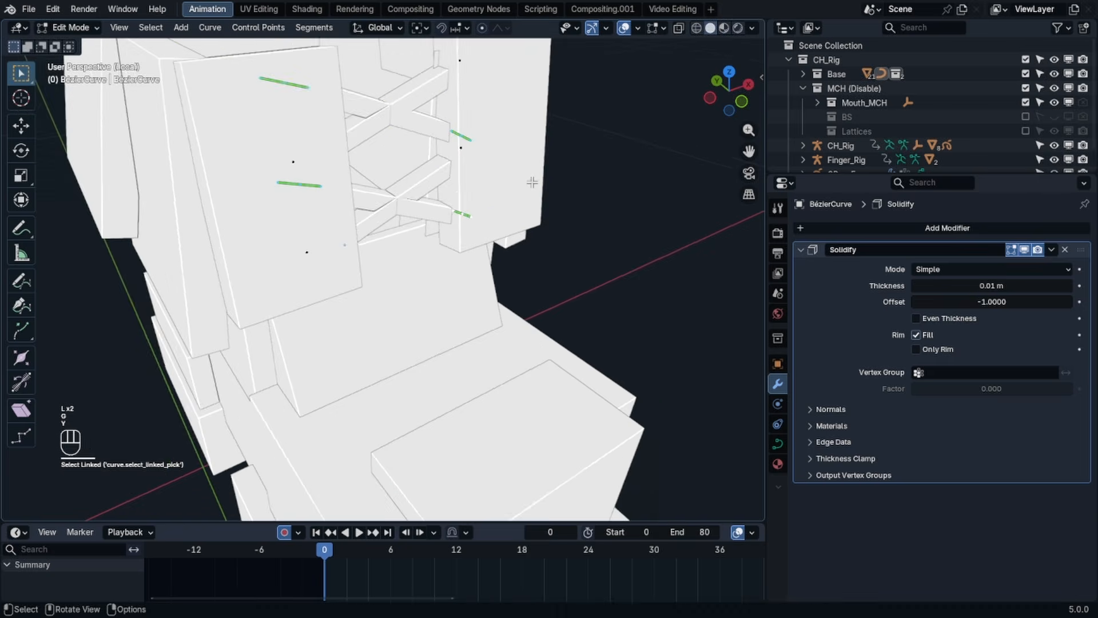
{"action": "middle_click_drag", "start_coordinate": [532, 179], "coordinate": [548, 189]}
{"action": "key", "text": "g"}
{"action": "key", "text": "y"}
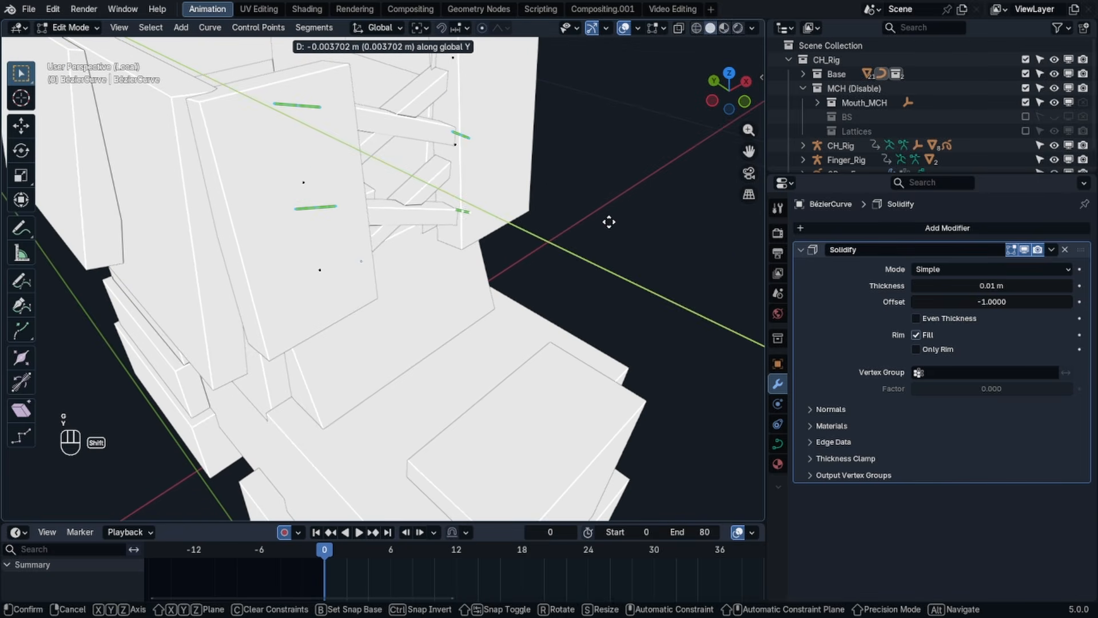
{"action": "left_click", "coordinate": [510, 140]}
{"action": "key", "text": "Tab"}
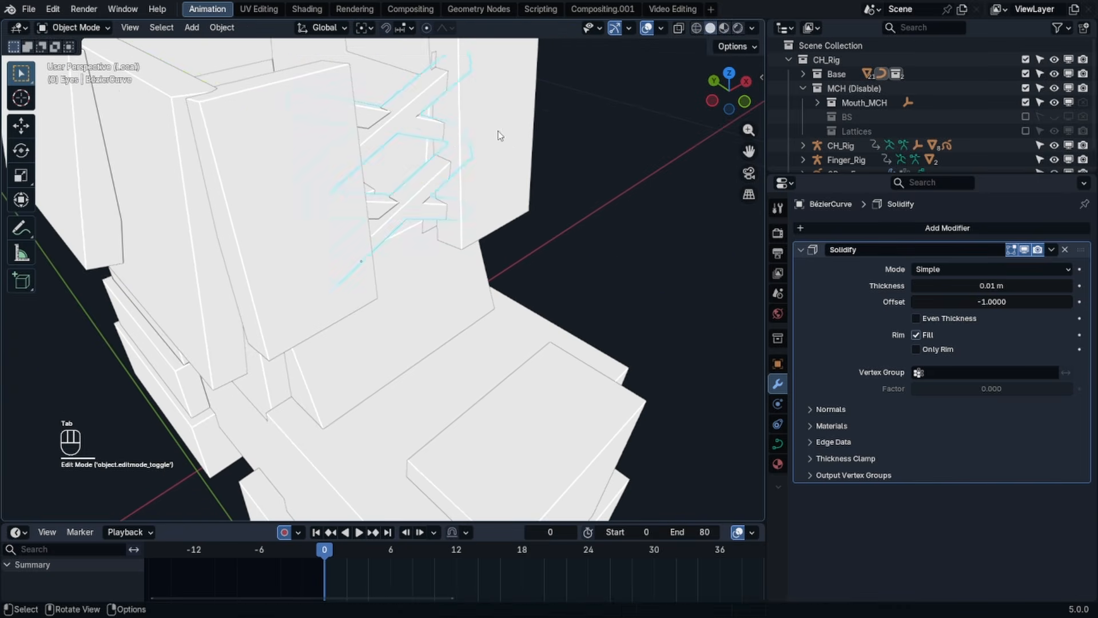
- Move the lower end points of both crossed lace pairs down along Z so the laces cross more steeply
{"action": "middle_click_drag", "start_coordinate": [500, 135], "coordinate": [579, 165]}
{"action": "left_click", "coordinate": [604, 184]}
{"action": "scroll", "coordinate": [603, 183], "scroll_direction": "down", "scroll_amount": 4}
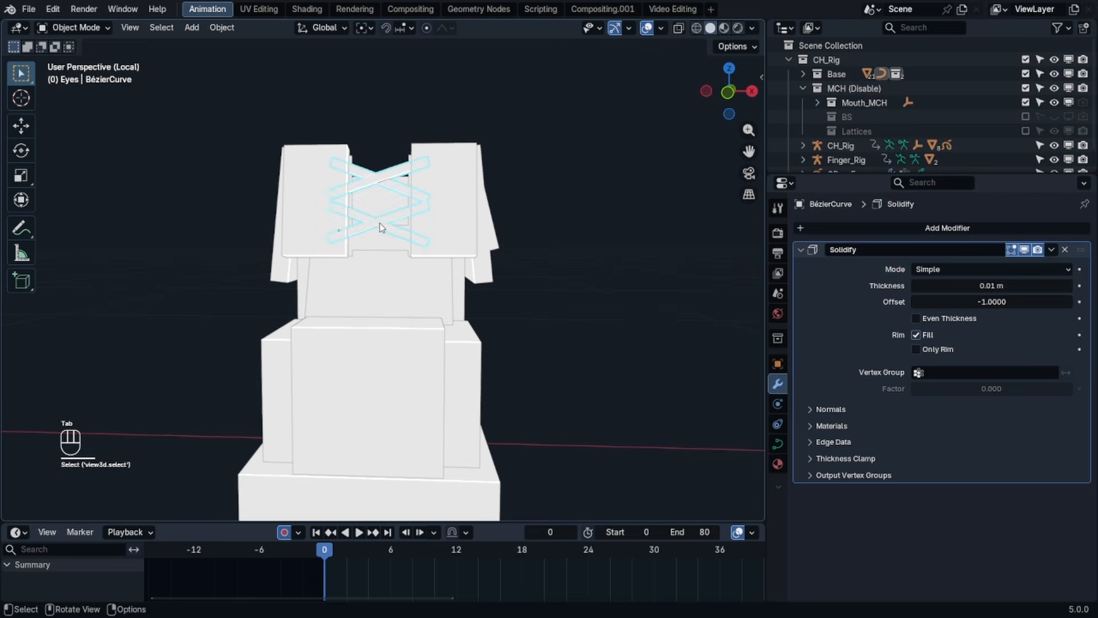
{"action": "key", "text": "Tab"}
{"action": "key", "text": "KP_1"}
{"action": "scroll", "coordinate": [295, 199], "scroll_direction": "up", "scroll_amount": 5}
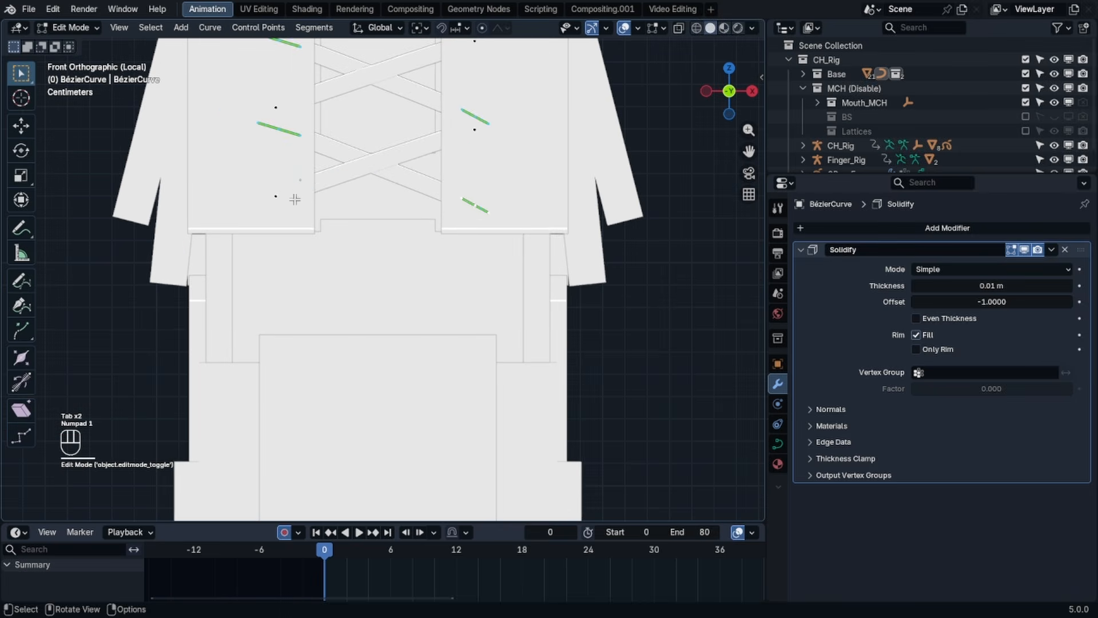
{"action": "key", "text": "b"}
{"action": "left_click_drag", "start_coordinate": [441, 182], "coordinate": [499, 225]}
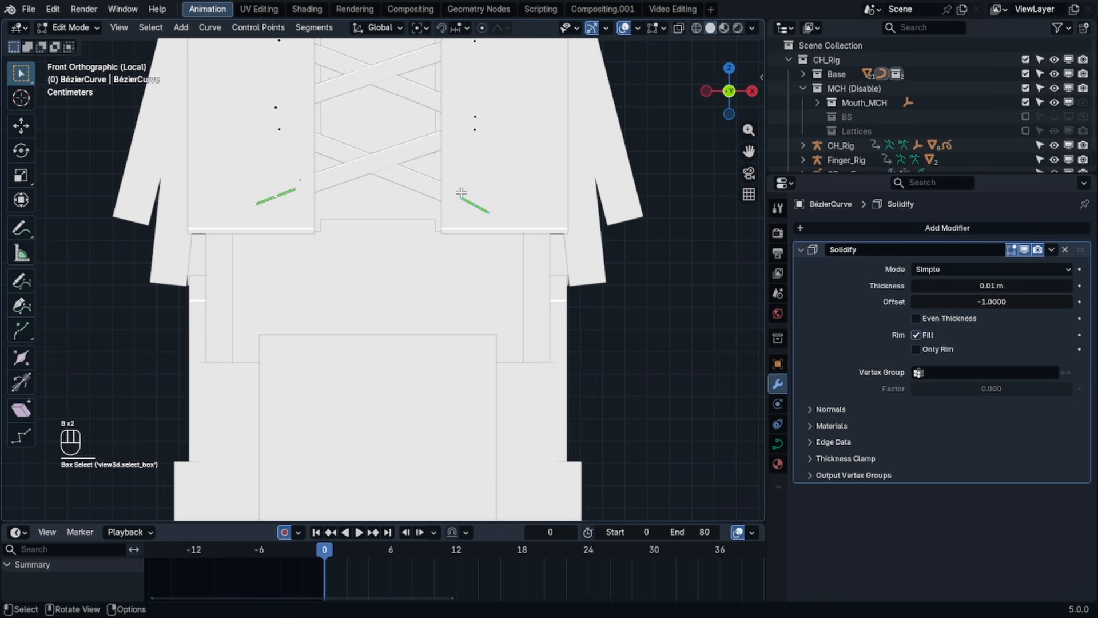
{"action": "middle_click_drag", "start_coordinate": [500, 132], "coordinate": [501, 188], "text": "shift"}
{"action": "key", "text": "b"}
{"action": "left_click_drag", "start_coordinate": [505, 178], "coordinate": [194, 148]}
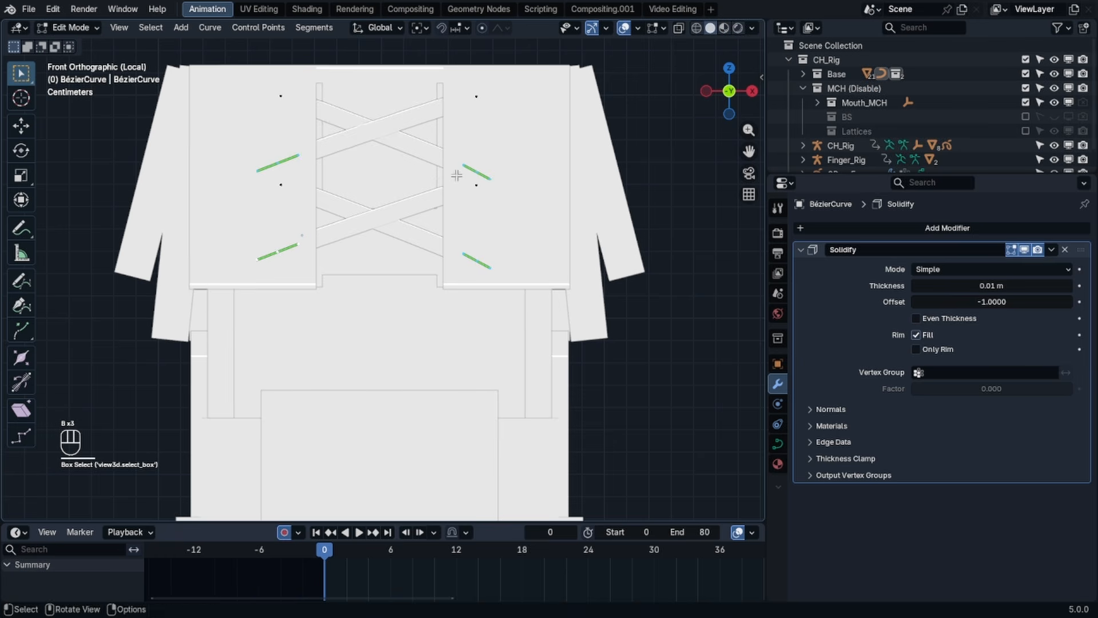
{"action": "key", "text": "g"}
{"action": "key", "text": "z"}
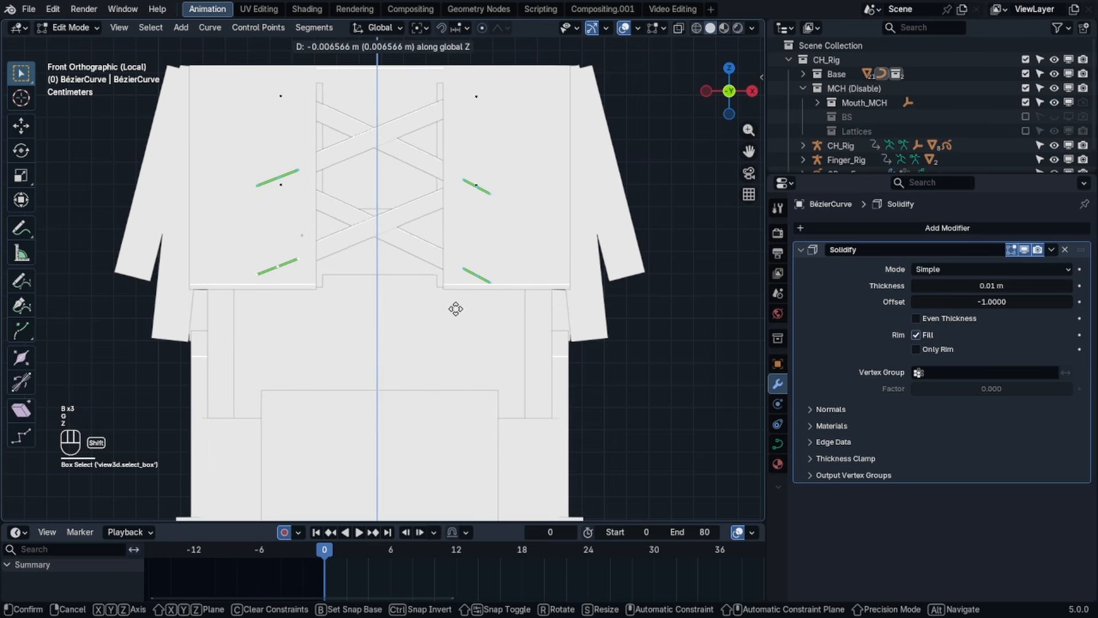
{"action": "left_click", "coordinate": [460, 294]}
{"action": "key", "text": "g"}
{"action": "key", "text": "z"}
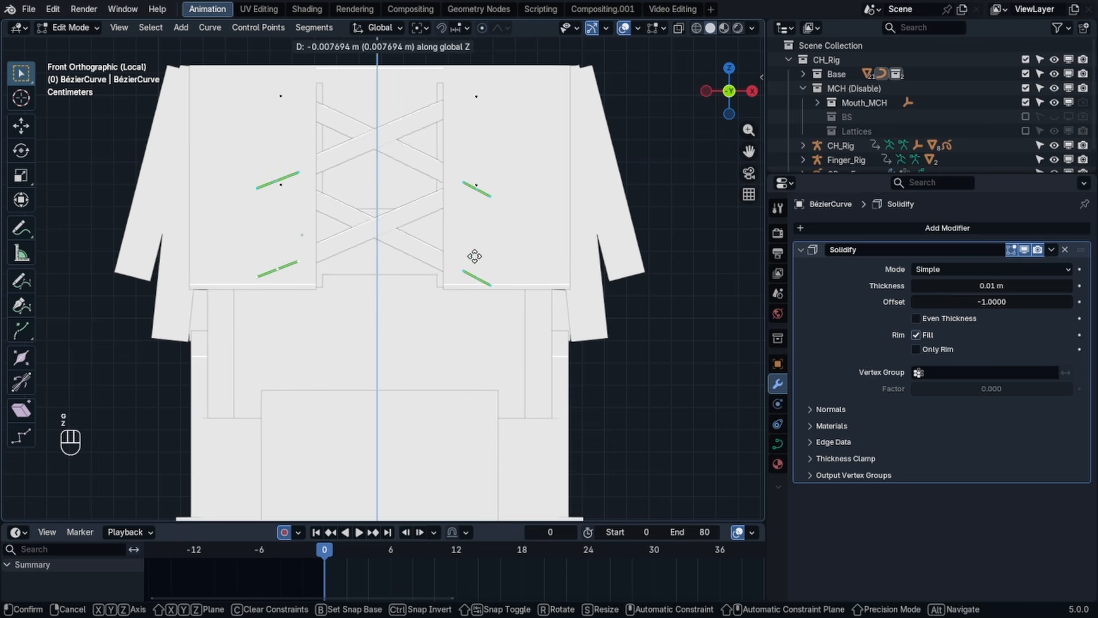
{"action": "left_click", "coordinate": [389, 194]}
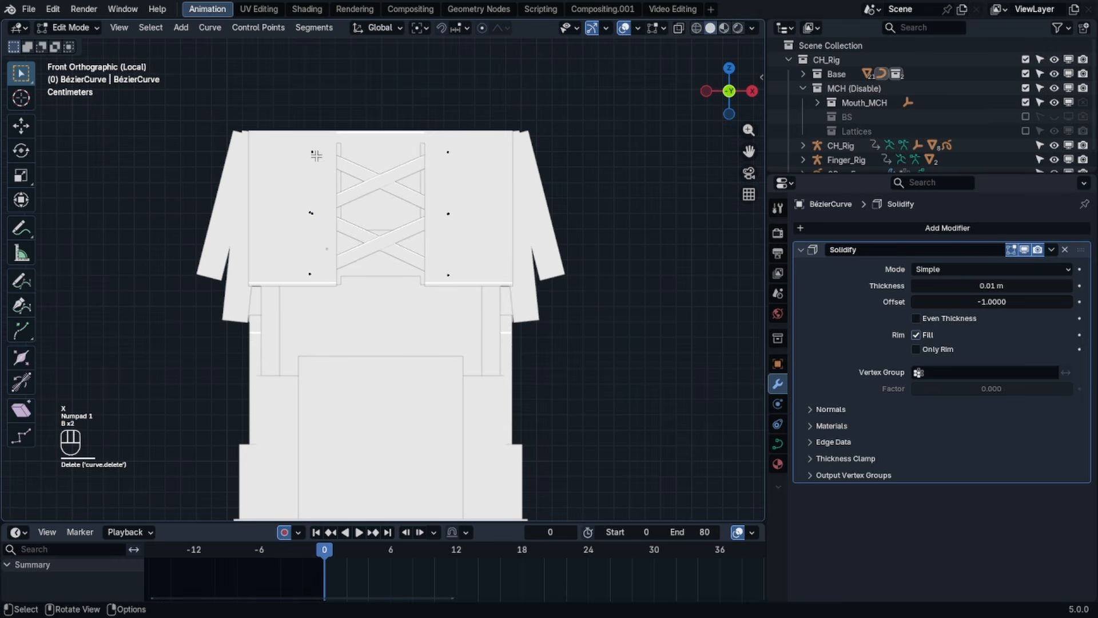
- Duplicate the crossed lace pair, place the copy below the front flaps and rotate it -45° in side view
{"action": "key", "text": "shift+d"}
{"action": "left_click", "coordinate": [451, 280]}
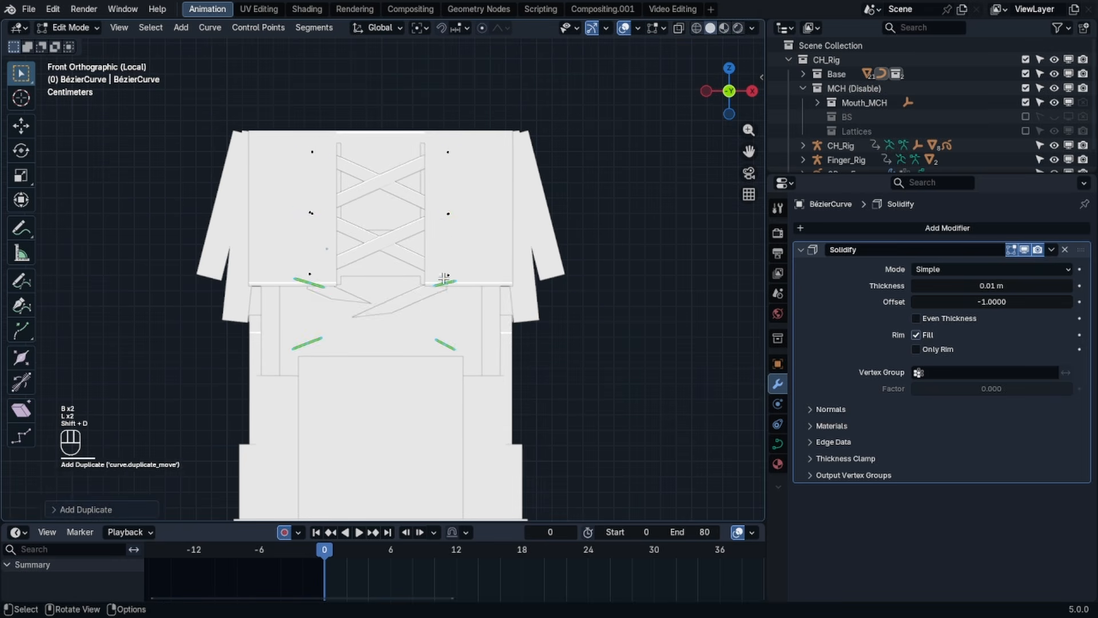
{"action": "key", "text": "KP_2"}
{"action": "key", "text": "KP_3"}
{"action": "key", "text": "r"}
{"action": "key", "text": "4"}
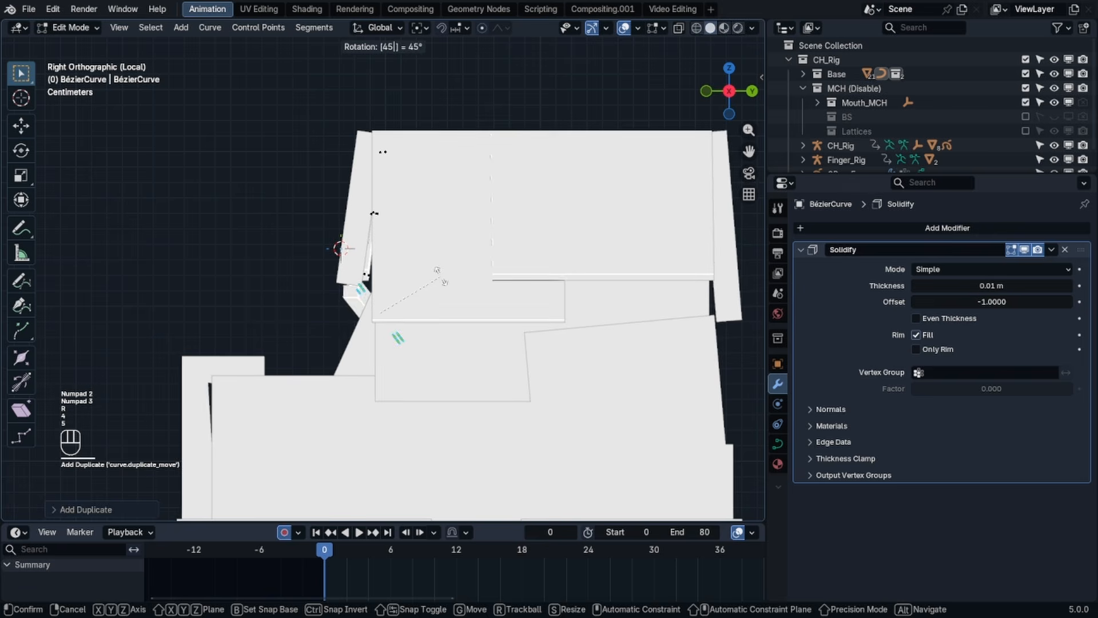
- Move and rotate the copied lace pair in side view so it lies along the shoe's sloped front
{"action": "key", "text": "g"}
{"action": "key", "text": "r"}
{"action": "key", "text": "g"}
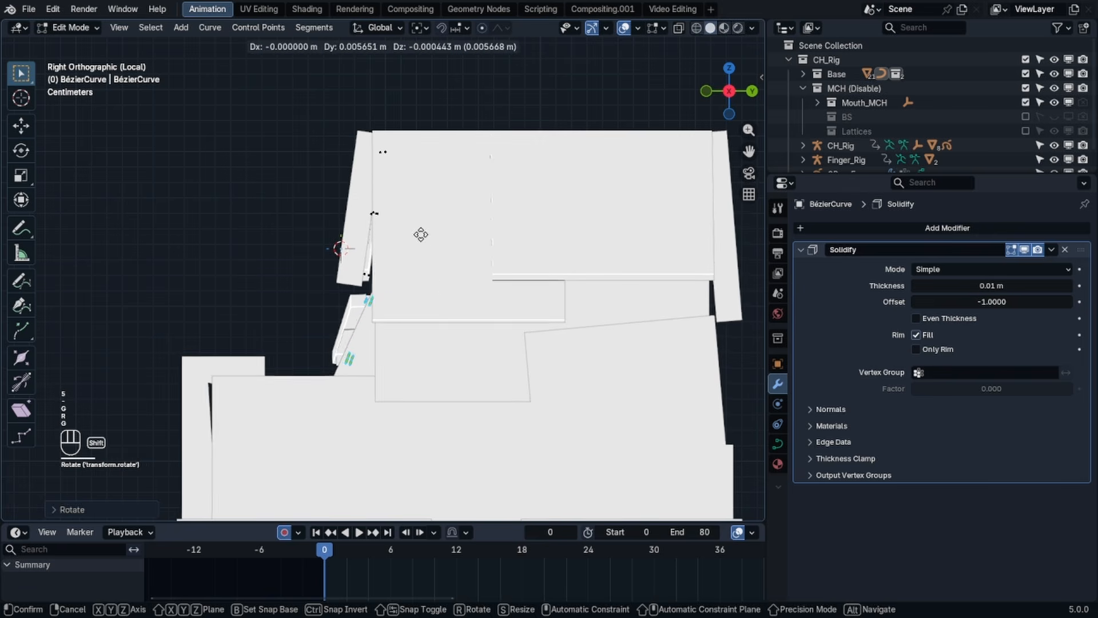
{"action": "key", "text": "r"}
{"action": "left_click", "coordinate": [430, 247]}
{"action": "key", "text": "g"}
{"action": "left_click", "coordinate": [436, 252]}
{"action": "key", "text": "r"}
{"action": "left_click", "coordinate": [443, 281]}
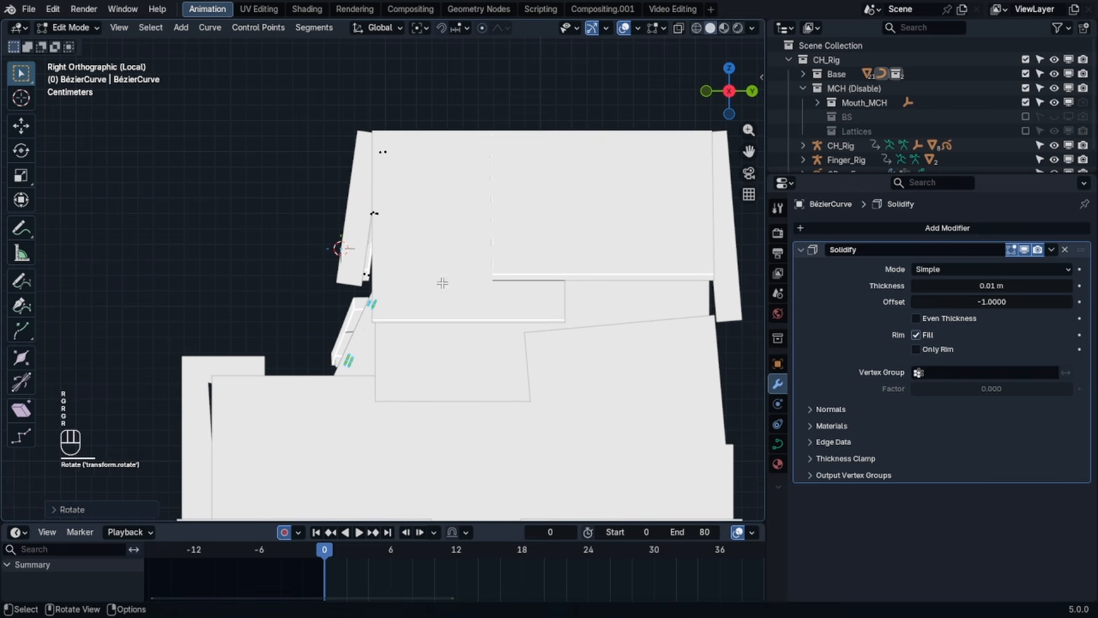
- Scale the copied lace pair wider along X and move it up along Z by about 0.011 m
{"action": "middle_click_drag", "start_coordinate": [444, 282], "coordinate": [585, 260]}
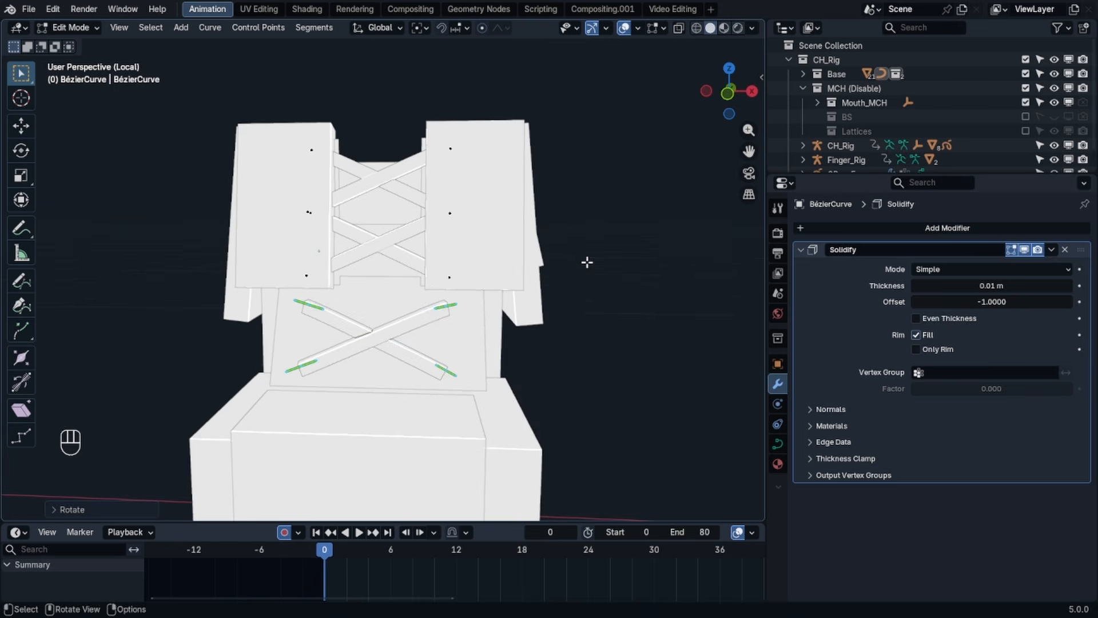
{"action": "key", "text": "s"}
{"action": "key", "text": "x"}
{"action": "left_click", "coordinate": [618, 252]}
{"action": "key", "text": "KP_1"}
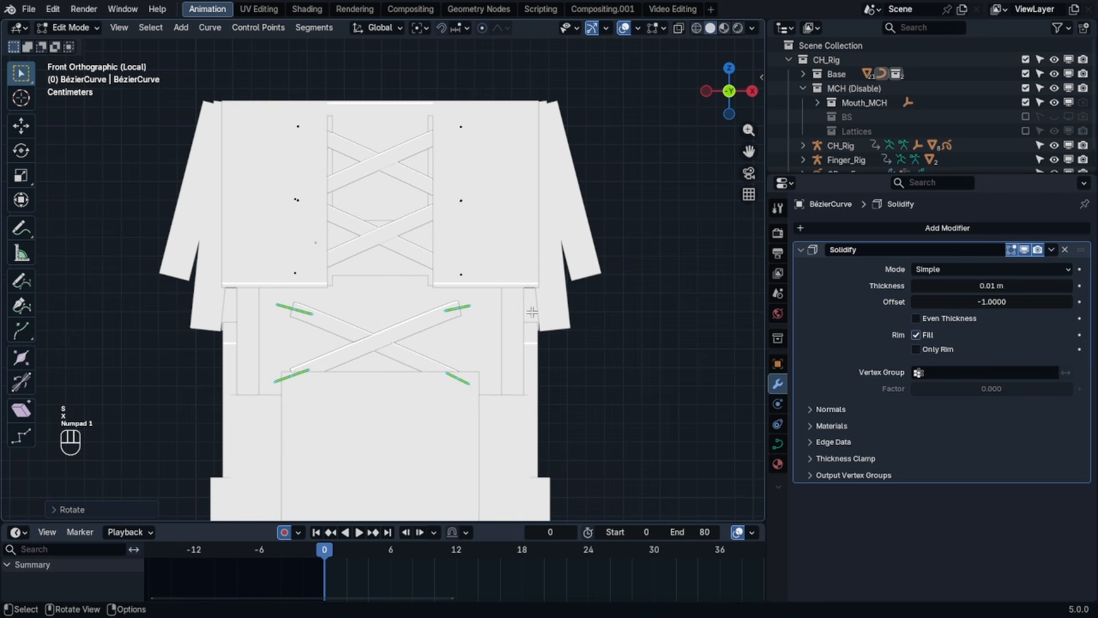
{"action": "key", "text": "g"}
{"action": "key", "text": "z"}
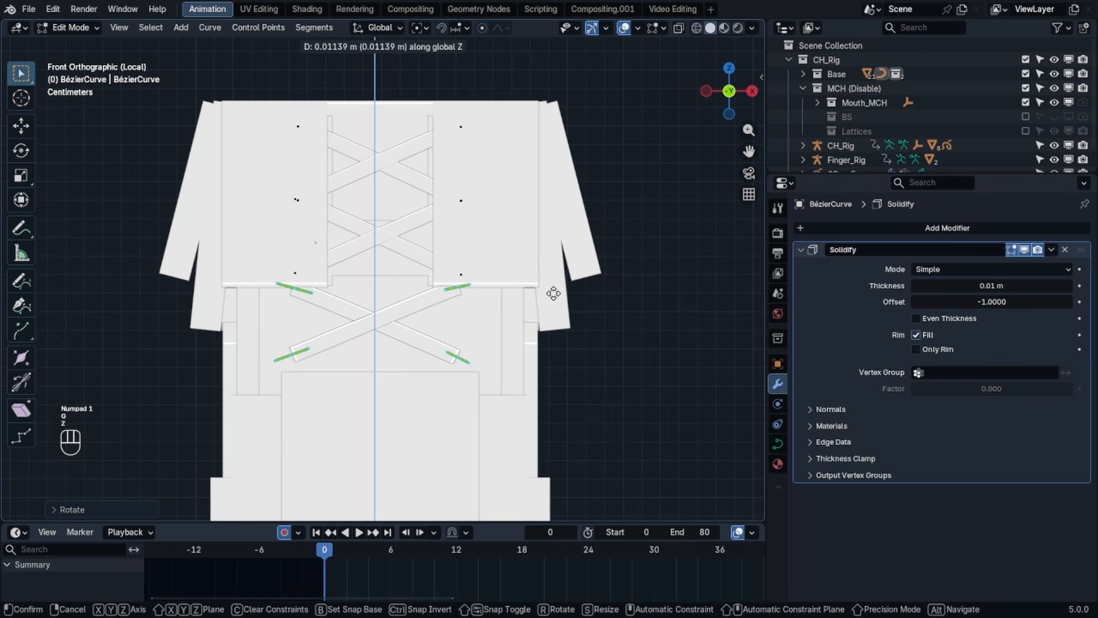
{"action": "left_click", "coordinate": [553, 293]}
- Tilt the copied lace pair's control points so its ribbons follow the sloped front
{"action": "middle_click_drag", "start_coordinate": [560, 303], "coordinate": [559, 344]}
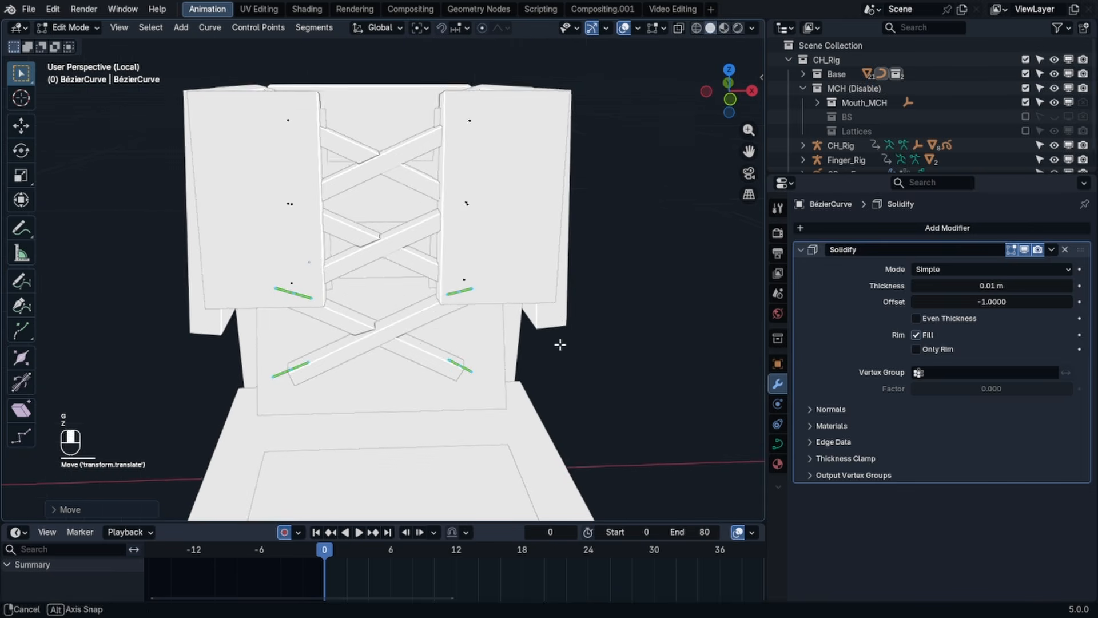
{"action": "key", "text": "ctrl+t"}
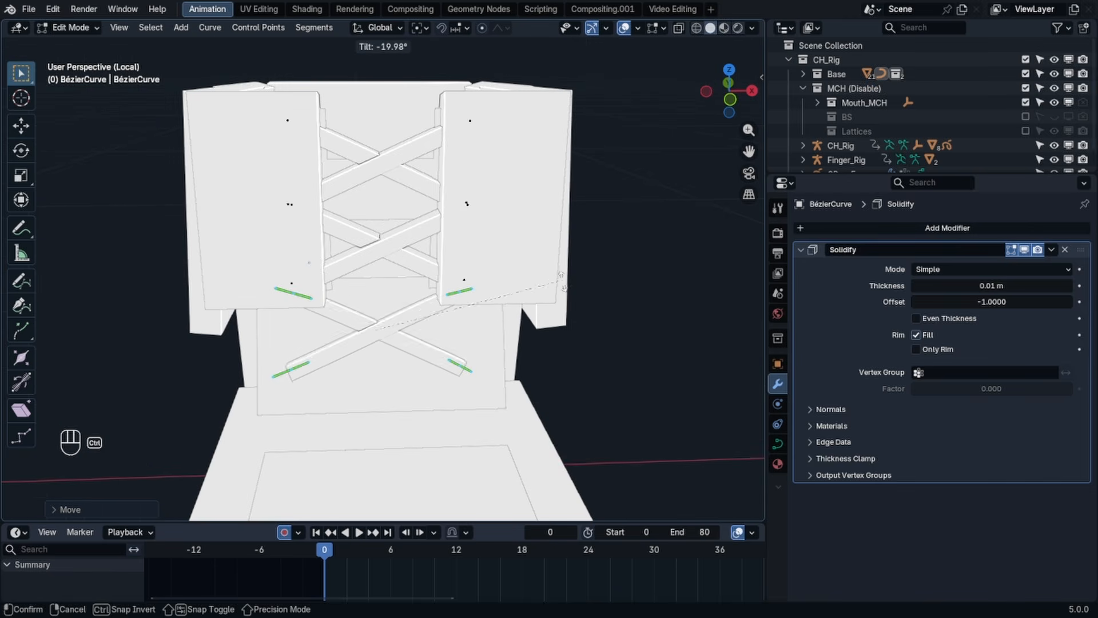
{"action": "left_click", "coordinate": [549, 241]}
{"action": "middle_click_drag", "start_coordinate": [549, 240], "coordinate": [438, 320]}
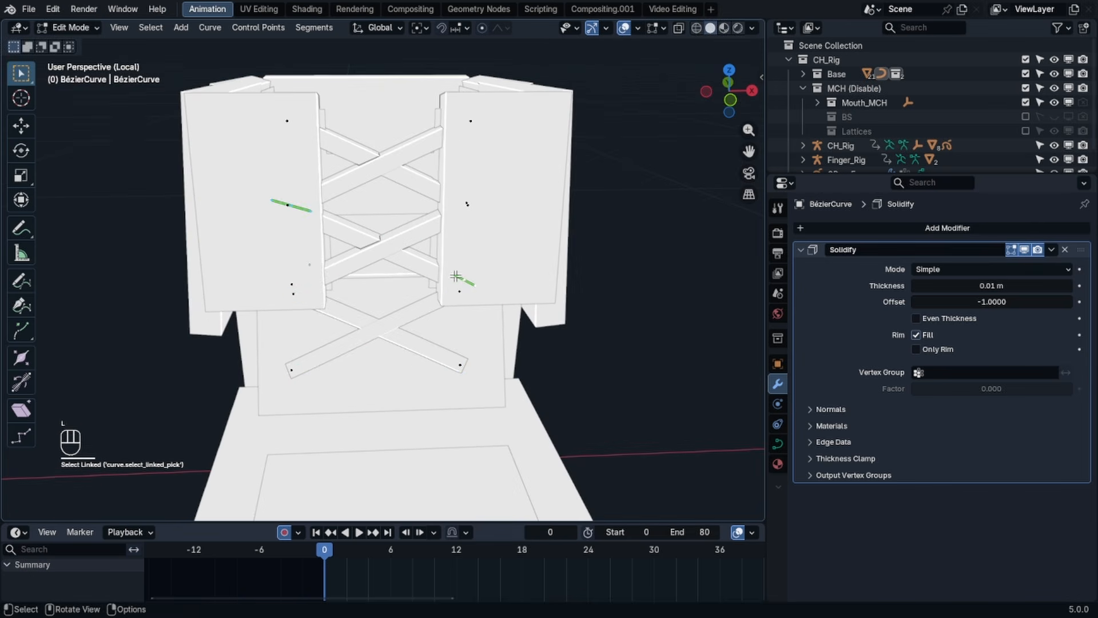
- Adjust the tilt of the crossed lace pair directly above the copied pair
{"action": "key", "text": "l"}
{"action": "middle_click_drag", "start_coordinate": [296, 276], "coordinate": [635, 199]}
{"action": "key", "text": "ctrl+t"}
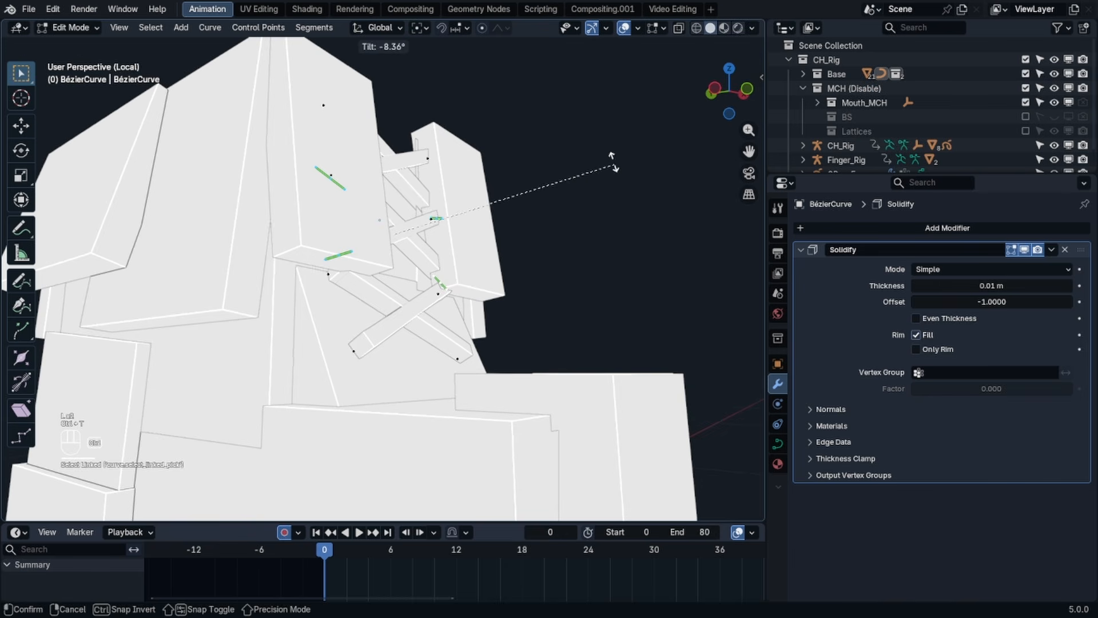
{"action": "left_click", "coordinate": [600, 151]}
{"action": "middle_click_drag", "start_coordinate": [601, 151], "coordinate": [292, 369]}
- Duplicate the sloped front face of the shoe upper in place
{"action": "key", "text": "Tab"}
{"action": "left_click", "coordinate": [282, 375]}
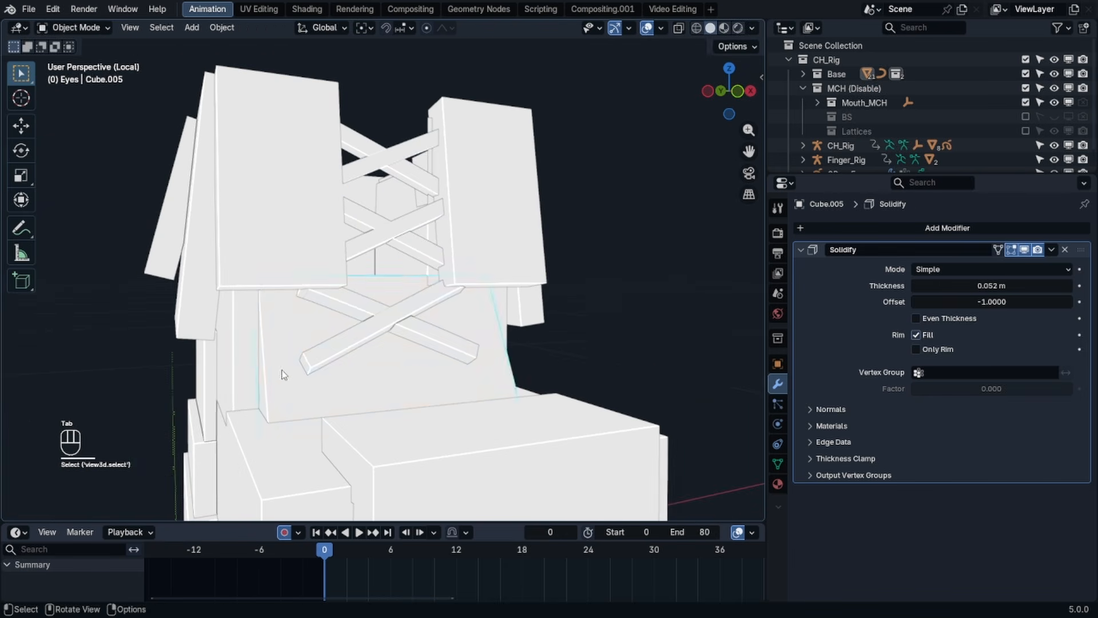
{"action": "key", "text": "Tab"}
{"action": "key", "text": "g"}
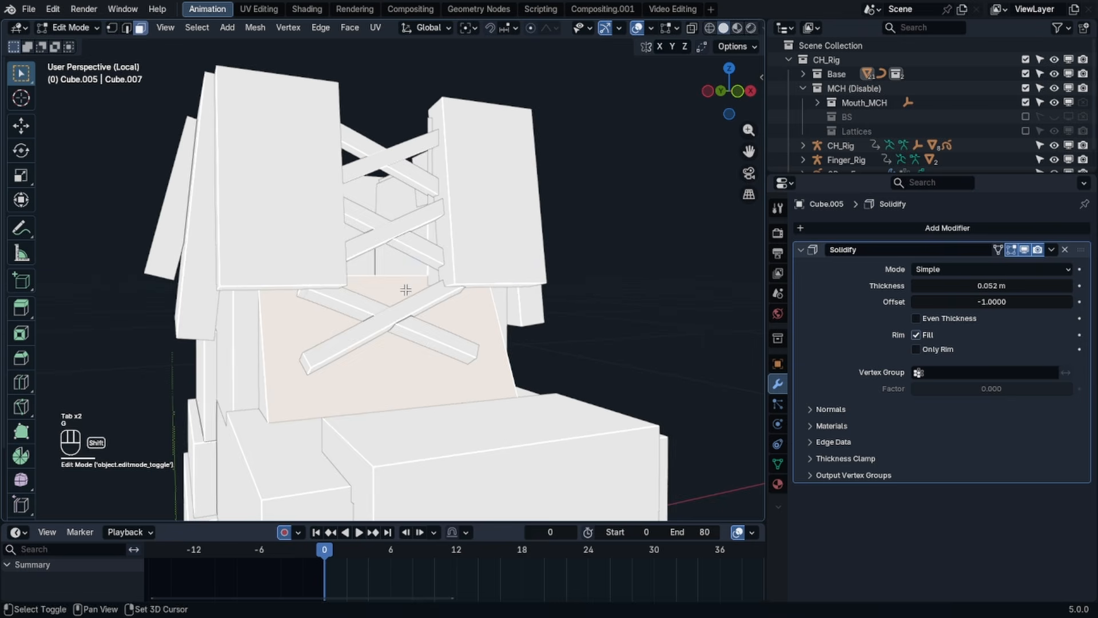
{"action": "key", "text": "shift+d"}
{"action": "right_click", "coordinate": [476, 241]}
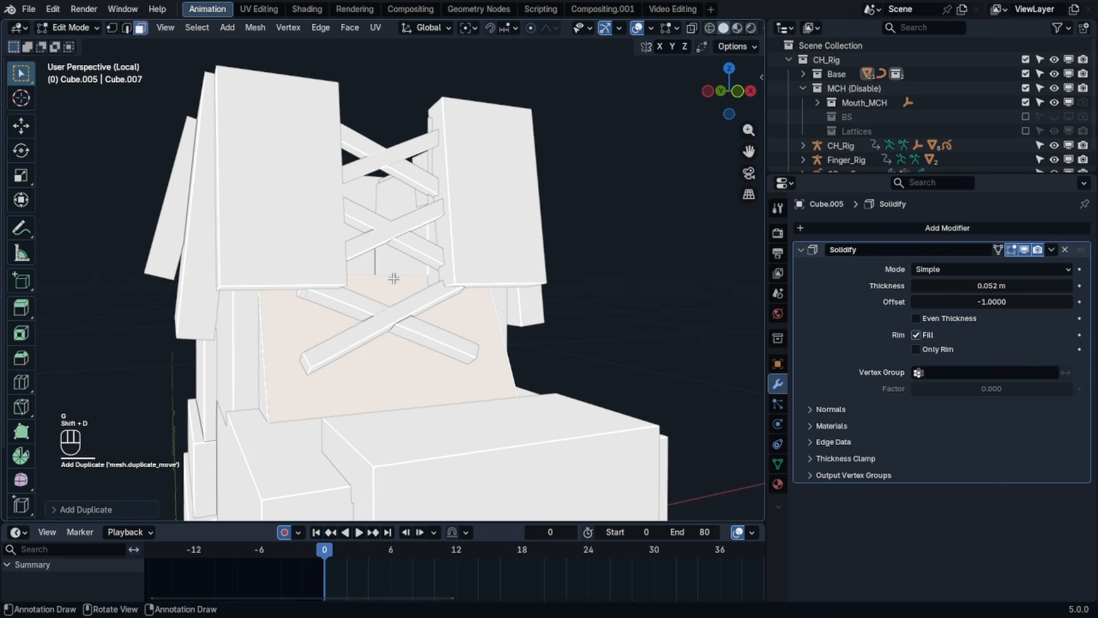
- Offset the duplicated sloped face from the original along the Y axis
{"action": "middle_click_drag", "start_coordinate": [394, 278], "coordinate": [372, 284]}
{"action": "key", "text": "g"}
{"action": "key", "text": "y"}
{"action": "key", "text": "y"}
{"action": "left_click", "coordinate": [474, 285]}
{"action": "key", "text": "g"}
{"action": "key", "text": "z"}
{"action": "key", "text": "z"}
{"action": "key", "text": "y"}
{"action": "left_click", "coordinate": [531, 274]}
- Add two vertical loop cuts to the duplicated face and delete its middle section
{"action": "key", "text": "ctrl+r"}
{"action": "left_click", "coordinate": [372, 284]}
{"action": "right_click", "coordinate": [372, 285]}
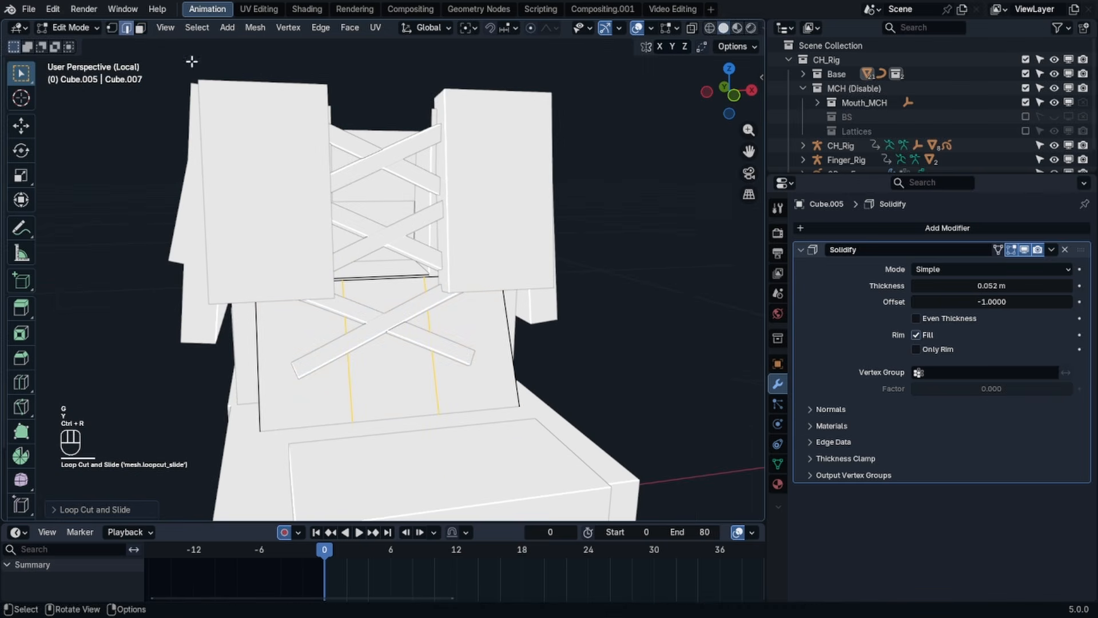
{"action": "left_click", "coordinate": [141, 28]}
{"action": "left_click", "coordinate": [377, 379]}
{"action": "key", "text": "x"}
{"action": "left_click", "coordinate": [364, 400]}
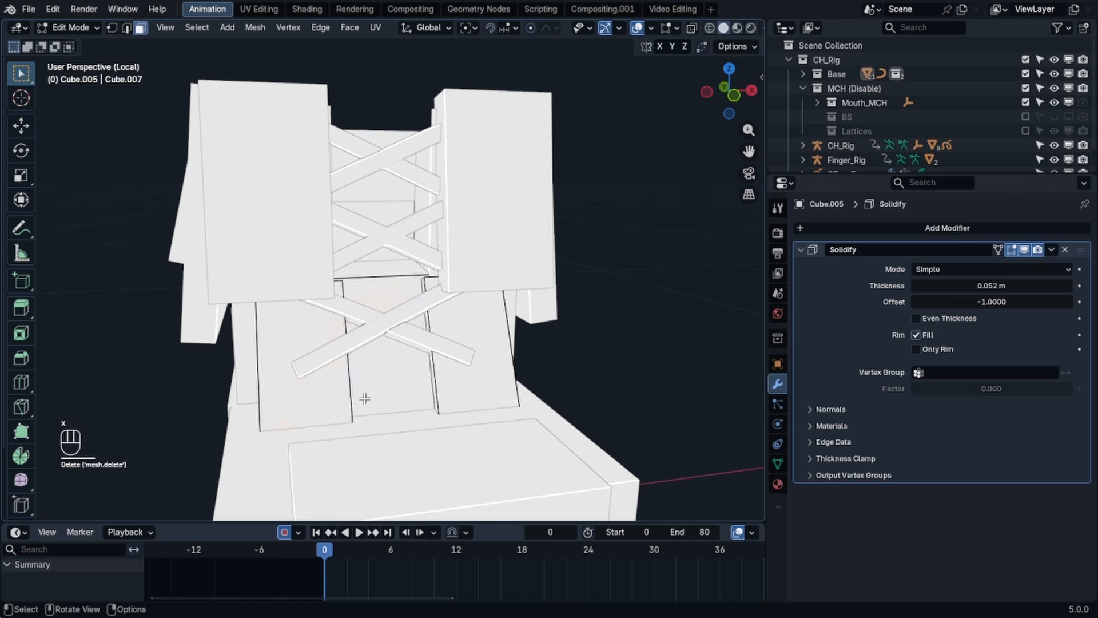
- Move the two remaining side strips forward along Y by about -0.0086 m
{"action": "middle_click_drag", "start_coordinate": [442, 348], "coordinate": [559, 316]}
{"action": "key", "text": "g"}
{"action": "key", "text": "y"}
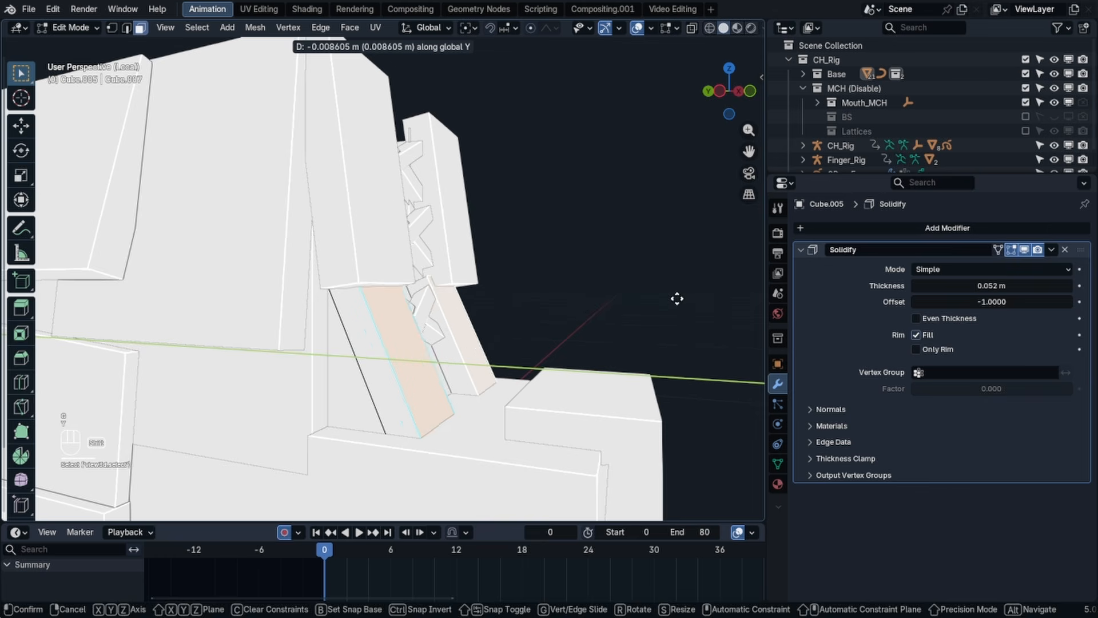
{"action": "left_click", "coordinate": [677, 298]}
- Try to invert the selection and delete every face except the two side strips
{"action": "middle_click_drag", "start_coordinate": [626, 306], "coordinate": [417, 349]}
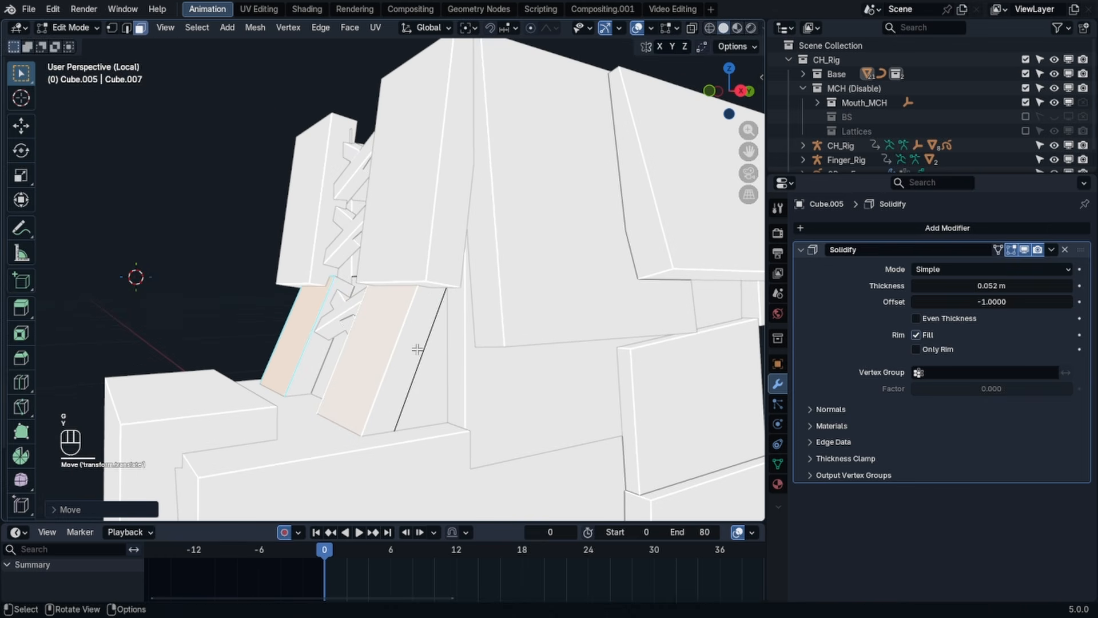
{"action": "key", "text": "ctrl+i"}
{"action": "key", "text": "x"}
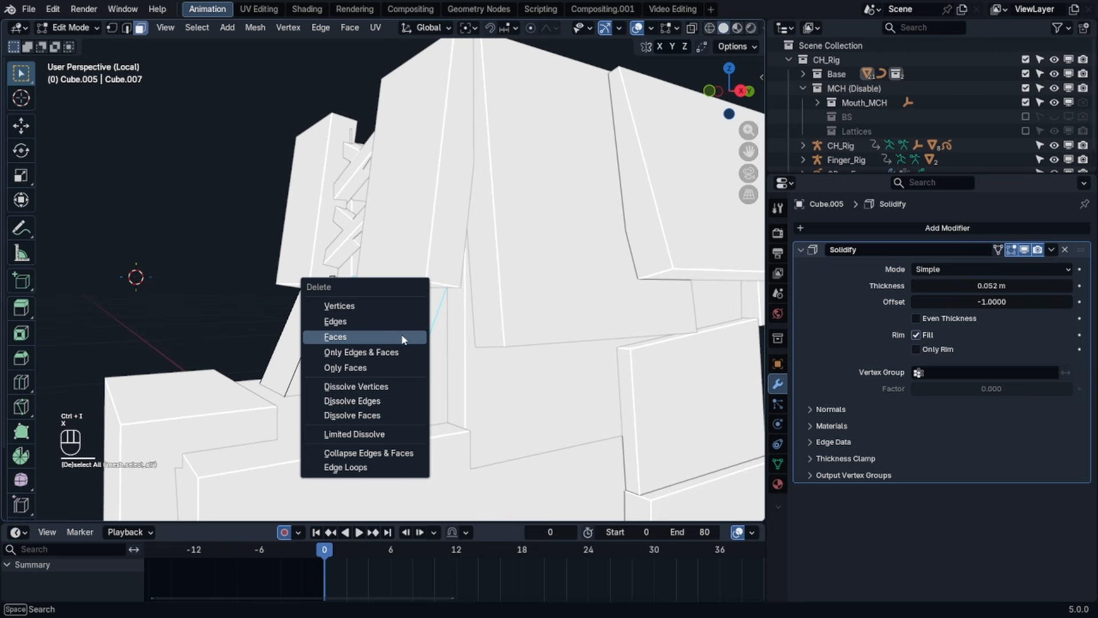
{"action": "left_click", "coordinate": [393, 335]}
{"action": "middle_click_drag", "start_coordinate": [393, 335], "coordinate": [417, 329]}
{"action": "key", "text": "ctrl+z"}
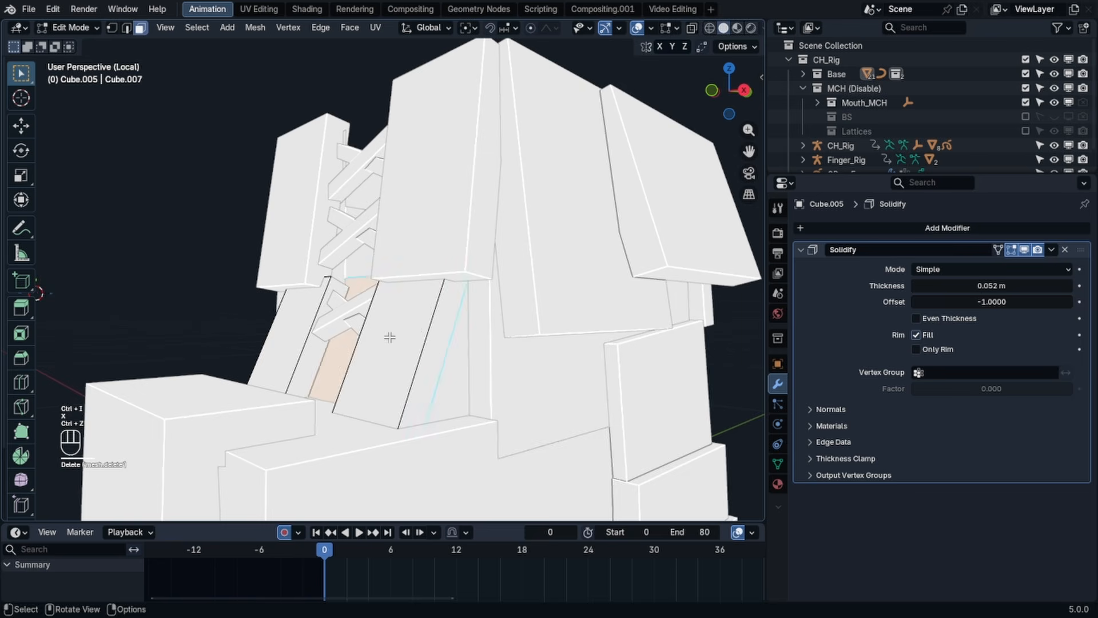
- Delete the original full-width sloped face behind the two side strips
{"action": "middle_click_drag", "start_coordinate": [356, 355], "coordinate": [387, 368]}
{"action": "key", "text": "b"}
{"action": "left_click_drag", "start_coordinate": [387, 368], "coordinate": [365, 373], "text": "shift"}
{"action": "key", "text": "x"}
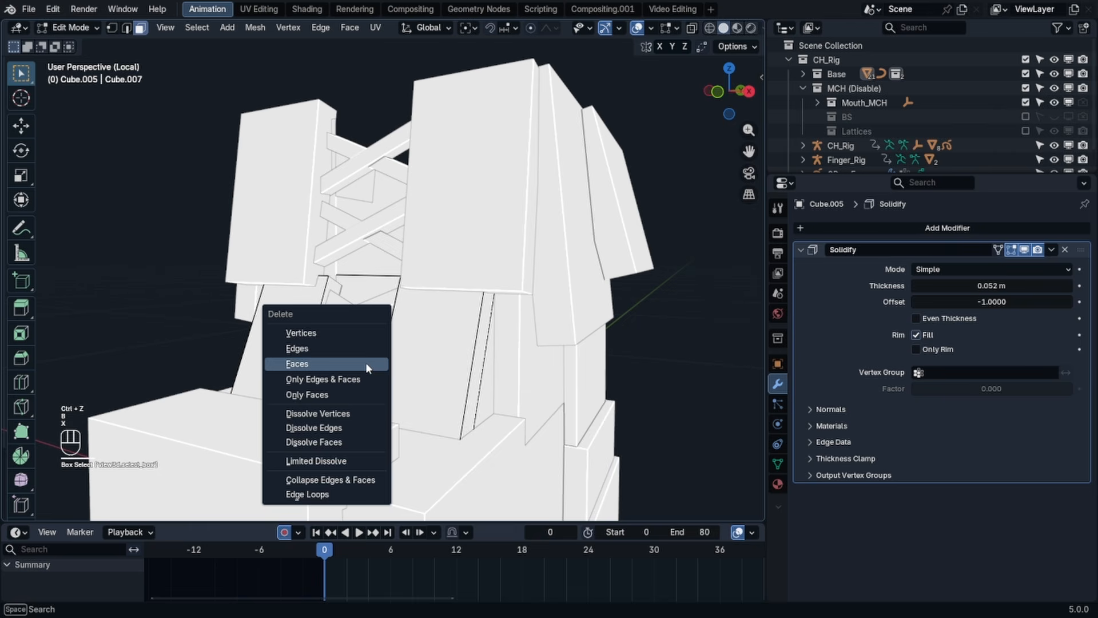
{"action": "left_click", "coordinate": [366, 366]}
- Extend the top edges of the two side strips upward along Z behind the front flaps
{"action": "mouse_move", "coordinate": [360, 360]}
{"action": "middle_mouse_down"}
{"action": "mouse_move", "coordinate": [280, 348]}
{"action": "mouse_move", "coordinate": [509, 360]}
{"action": "mouse_move", "coordinate": [360, 375]}
{"action": "mouse_move", "coordinate": [344, 364]}
{"action": "middle_mouse_up"}
{"action": "left_click", "coordinate": [357, 346]}
{"action": "left_click", "coordinate": [342, 359], "text": "shift"}
{"action": "left_click", "coordinate": [126, 27]}
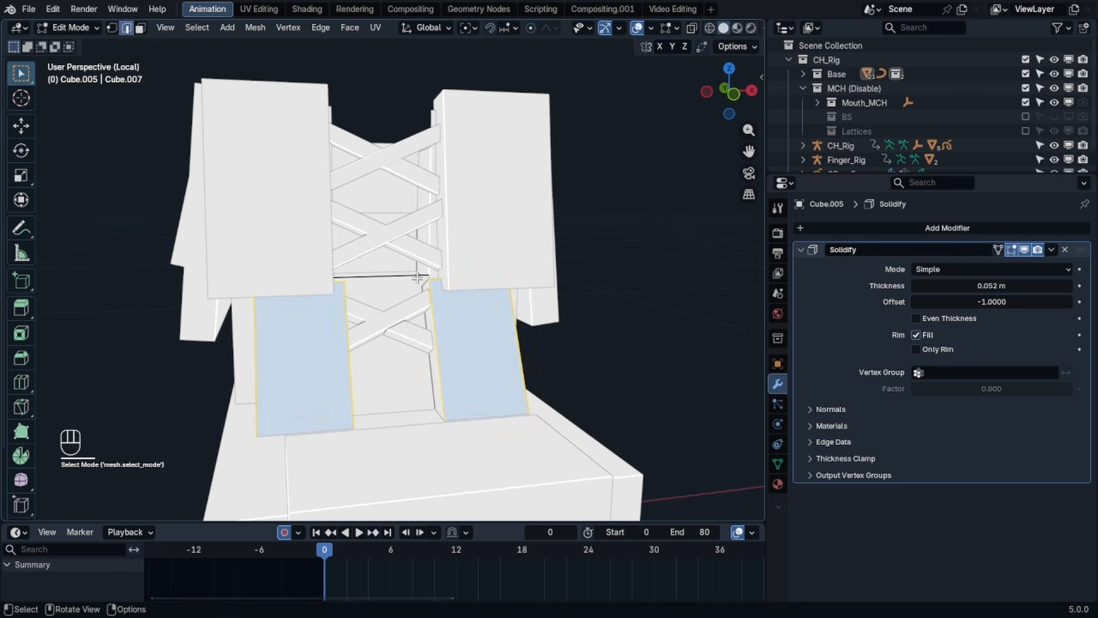
{"action": "left_click", "coordinate": [444, 277]}
{"action": "key", "text": "z"}
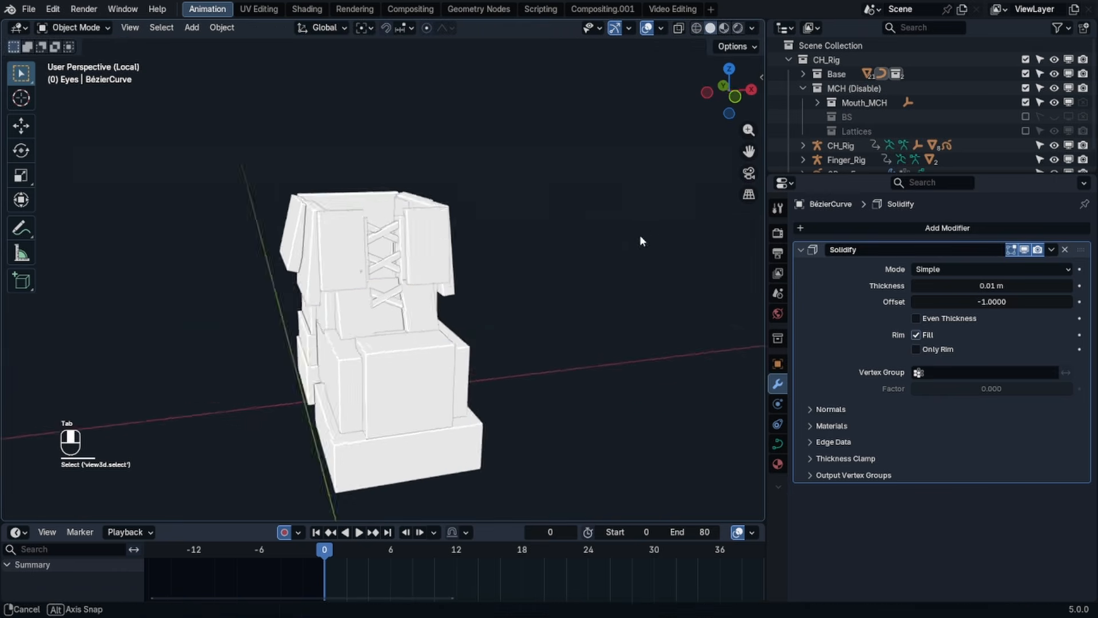
- Duplicate the lowest crossed lace pair and place the copy below it between the side strips
{"action": "middle_click_drag", "start_coordinate": [640, 234], "coordinate": [422, 297]}
{"action": "key", "text": "Tab"}
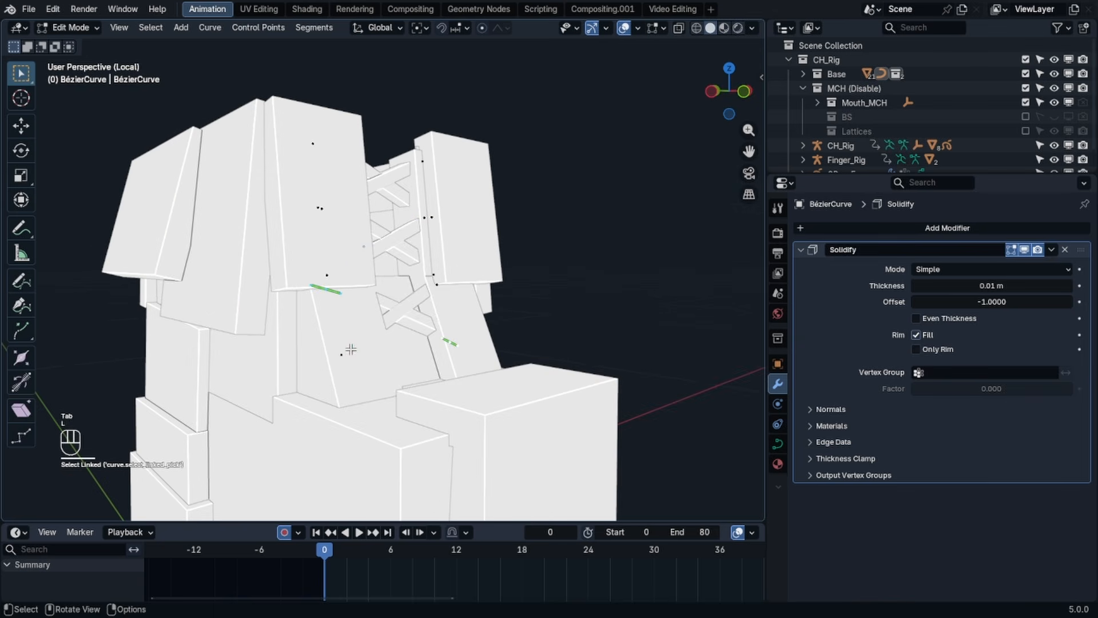
{"action": "key", "text": "KP_1"}
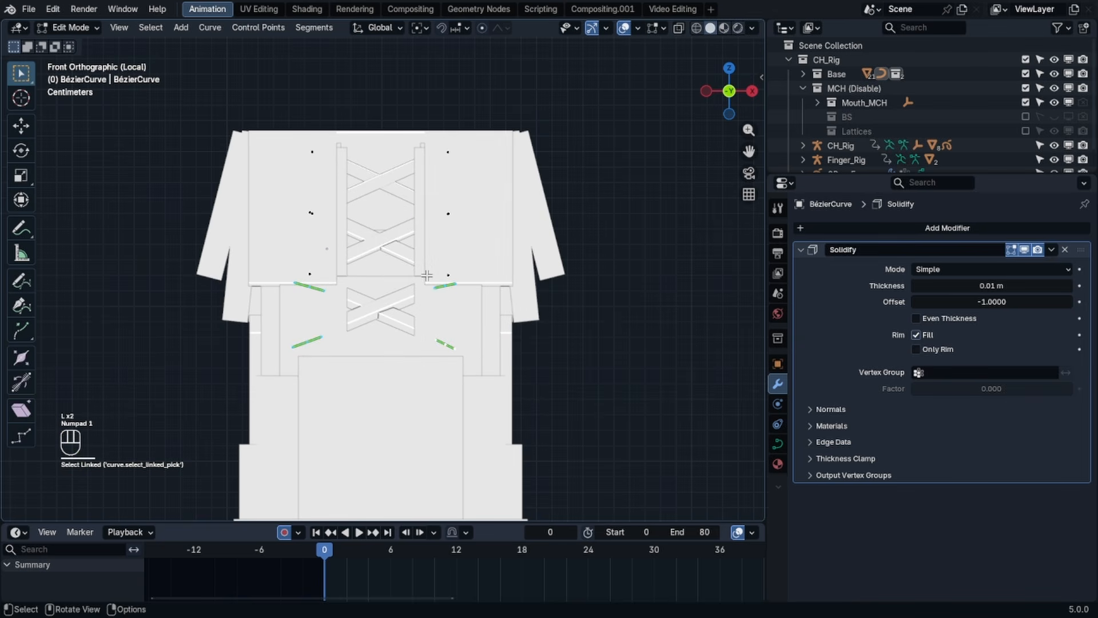
{"action": "key", "text": "shift+d"}
{"action": "key", "text": "g"}
{"action": "left_click", "coordinate": [517, 392]}
{"action": "key", "text": "Tab"}
{"action": "scroll", "coordinate": [513, 345], "scroll_direction": "down", "scroll_amount": 4}
{"action": "scroll", "coordinate": [392, 282], "scroll_direction": "up", "scroll_amount": 4}
- Duplicate the horizontal edge between the side strips and extrude the copy about 0.14 m up along Z as a tongue face
{"action": "left_click", "coordinate": [393, 282]}
{"action": "mouse_move", "coordinate": [393, 282]}
{"action": "middle_mouse_down"}
{"action": "mouse_move", "coordinate": [361, 326]}
{"action": "mouse_move", "coordinate": [486, 211]}
{"action": "mouse_move", "coordinate": [640, 209]}
{"action": "mouse_move", "coordinate": [182, 228]}
{"action": "mouse_move", "coordinate": [383, 284]}
{"action": "middle_mouse_up"}
{"action": "key", "text": "Tab"}
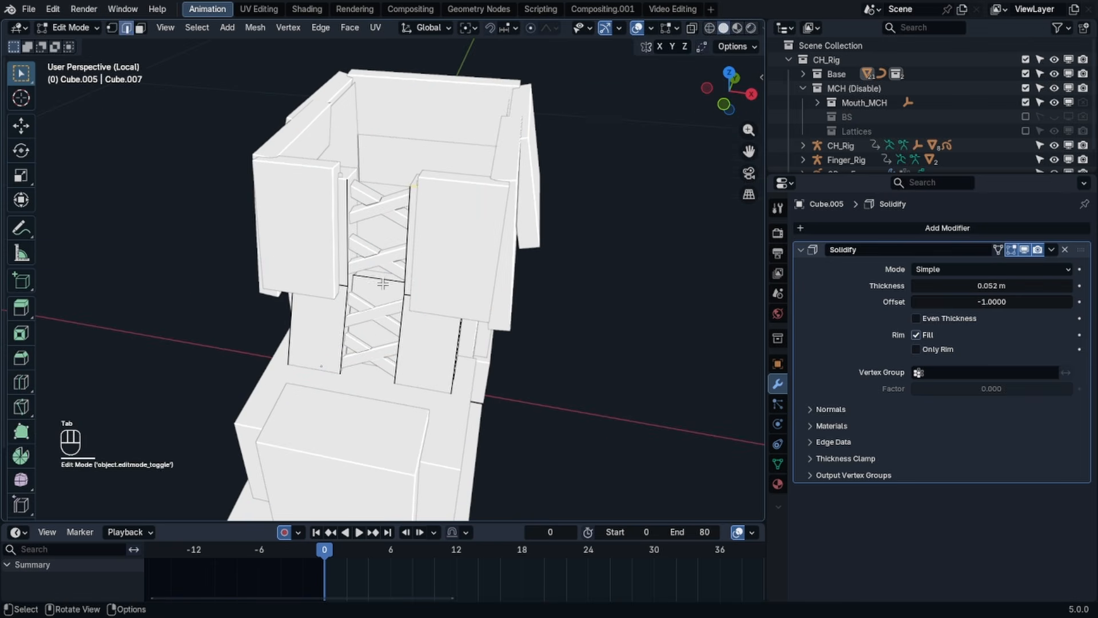
{"action": "key", "text": "shift+d"}
{"action": "left_click", "coordinate": [390, 246]}
{"action": "key", "text": "e"}
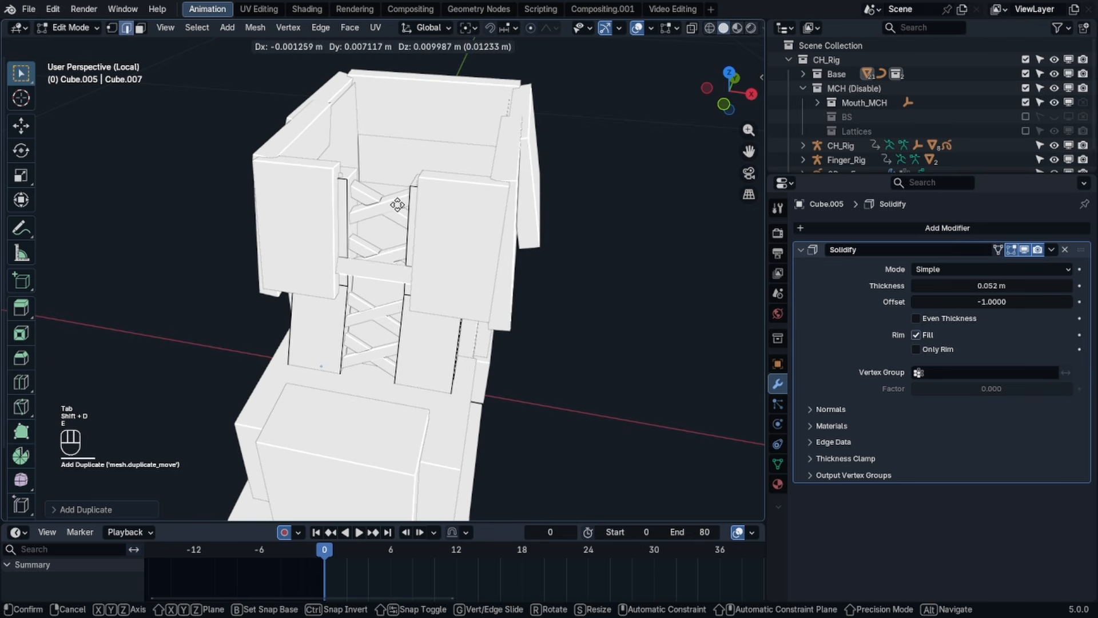
{"action": "key", "text": "z"}
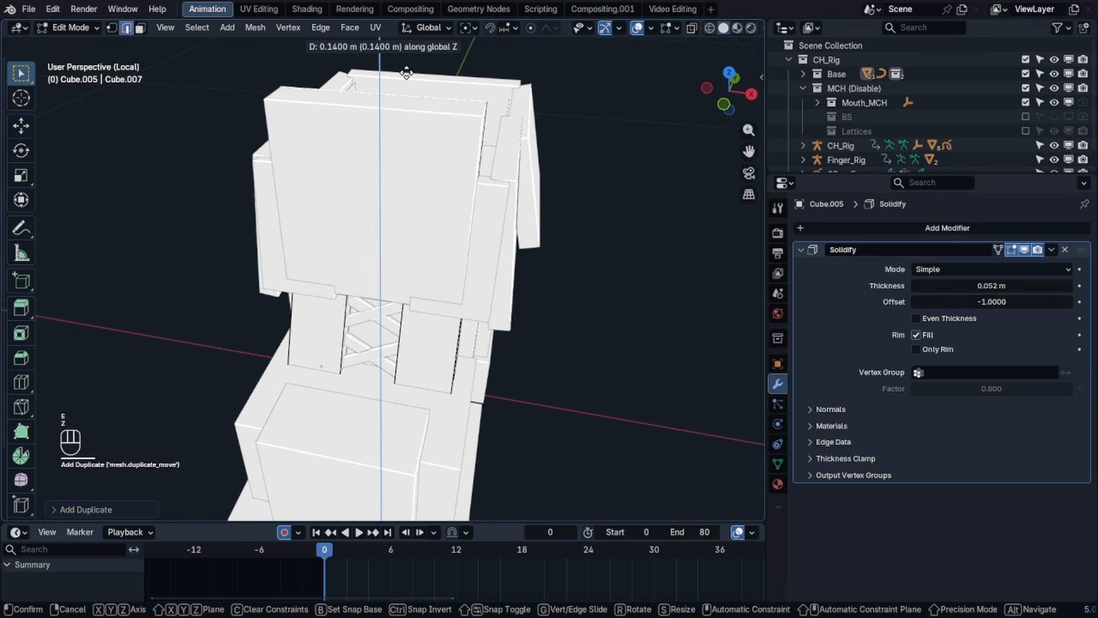
{"action": "left_click", "coordinate": [404, 74]}
- Narrow the new tongue face's top edge along X
{"action": "key", "text": "s"}
{"action": "key", "text": "x"}
{"action": "left_click", "coordinate": [448, 191]}
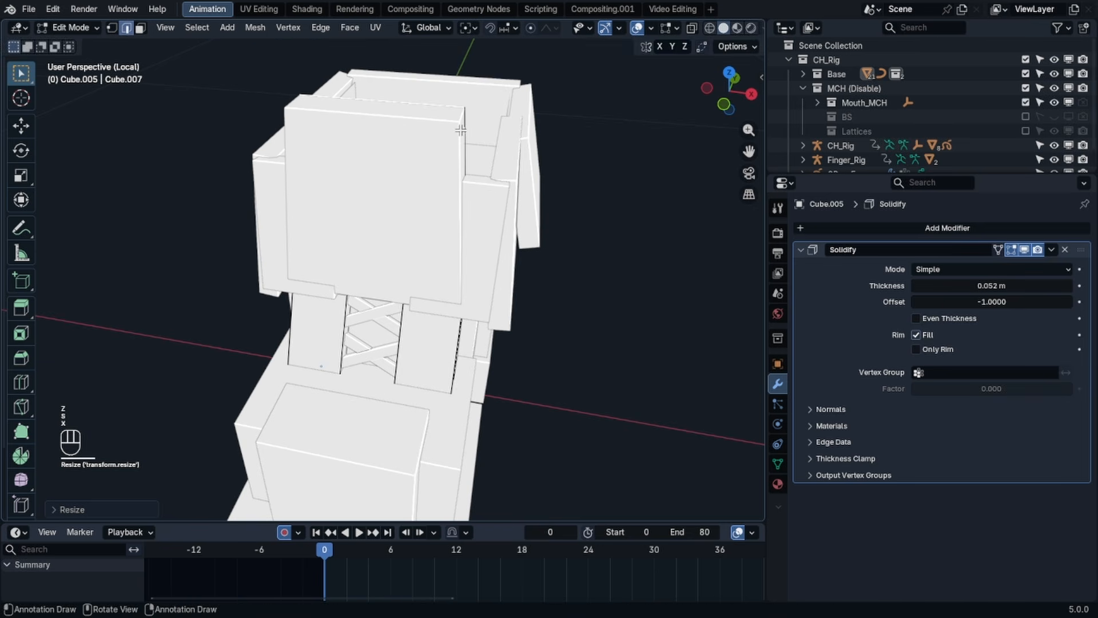
- Recalculate the tongue face's normals to the inside and shift the face along Y behind the laces
{"action": "key", "text": "ctrl+shift+n"}
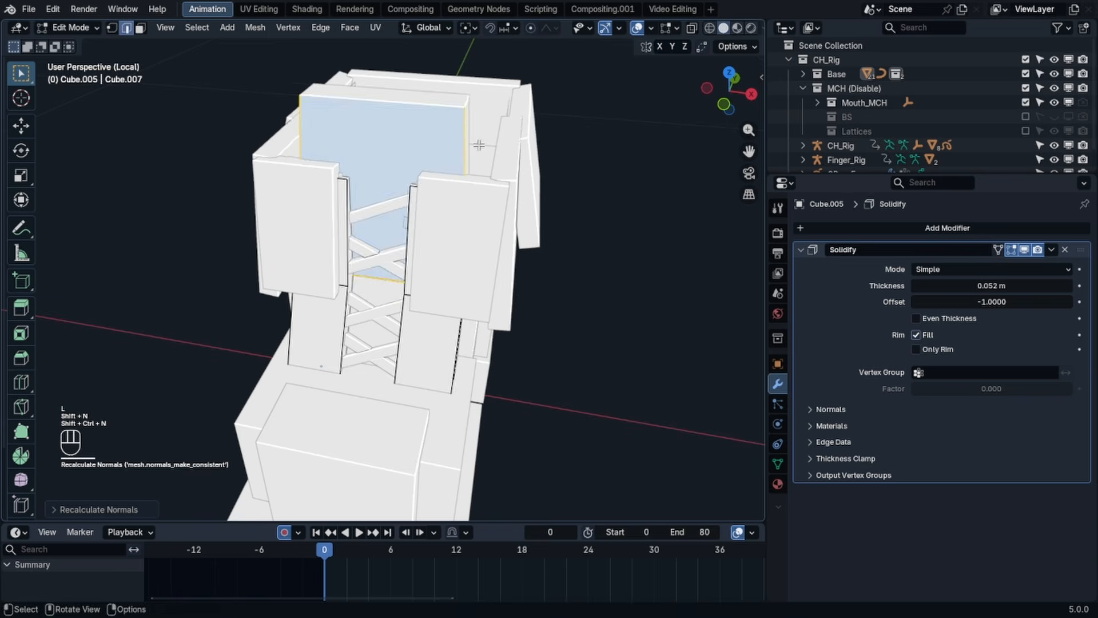
{"action": "middle_click_drag", "start_coordinate": [481, 143], "coordinate": [443, 159]}
{"action": "key", "text": "g"}
{"action": "key", "text": "y"}
{"action": "left_click", "coordinate": [447, 155]}
{"action": "left_click", "coordinate": [408, 114]}
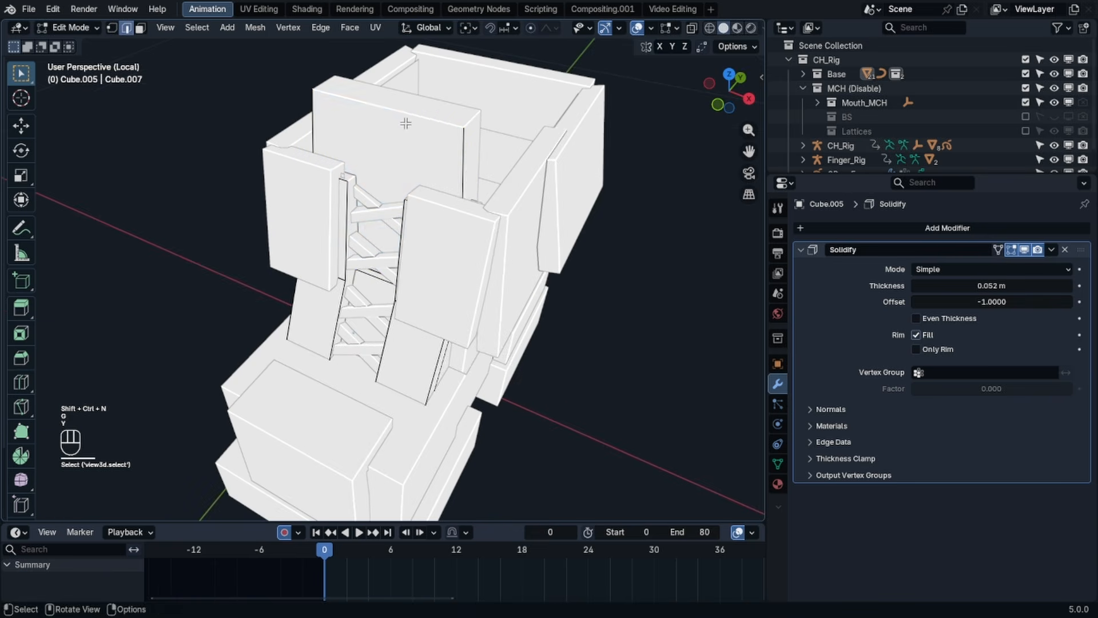
{"action": "key", "text": "KP_1"}
{"action": "key", "text": "g"}
{"action": "left_click", "coordinate": [493, 204]}
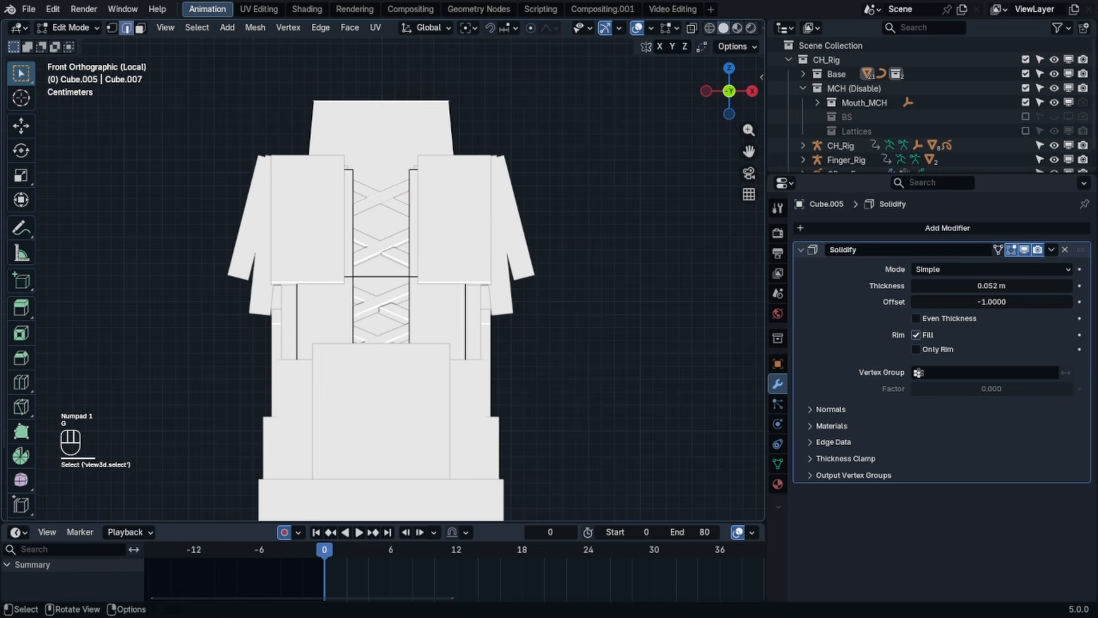
{"action": "key", "text": "s"}
{"action": "key", "text": "x"}
{"action": "right_click", "coordinate": [486, 202]}
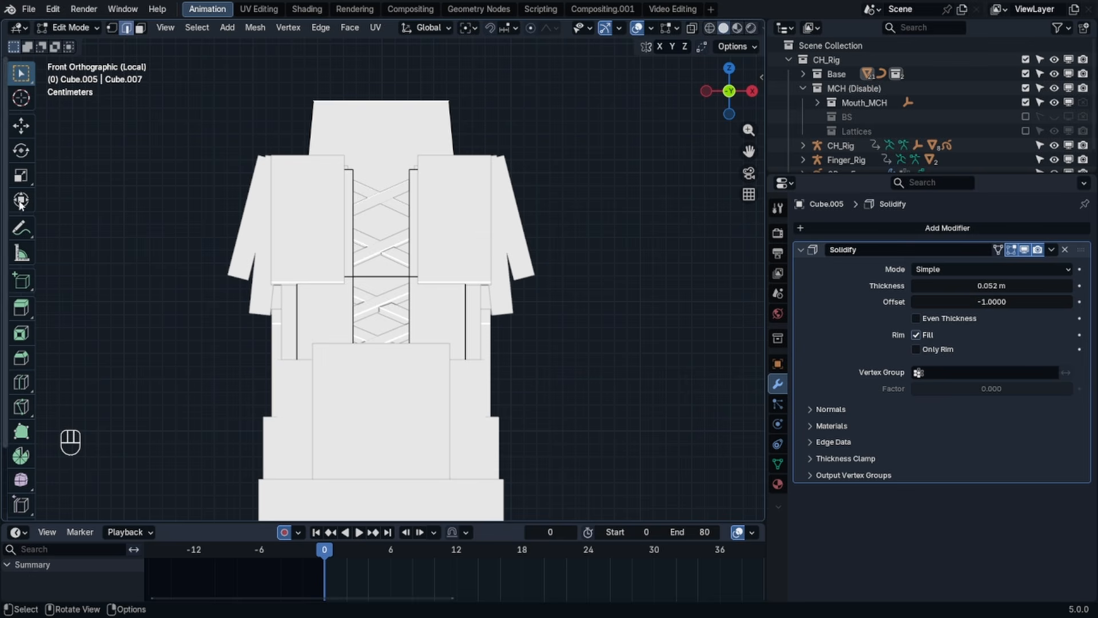
- Sketch the tongue's shape as a freehand annotation beside the shoe and erase it again
{"action": "left_click", "coordinate": [22, 228]}
{"action": "middle_click_drag", "start_coordinate": [649, 218], "coordinate": [430, 254], "text": "shift"}
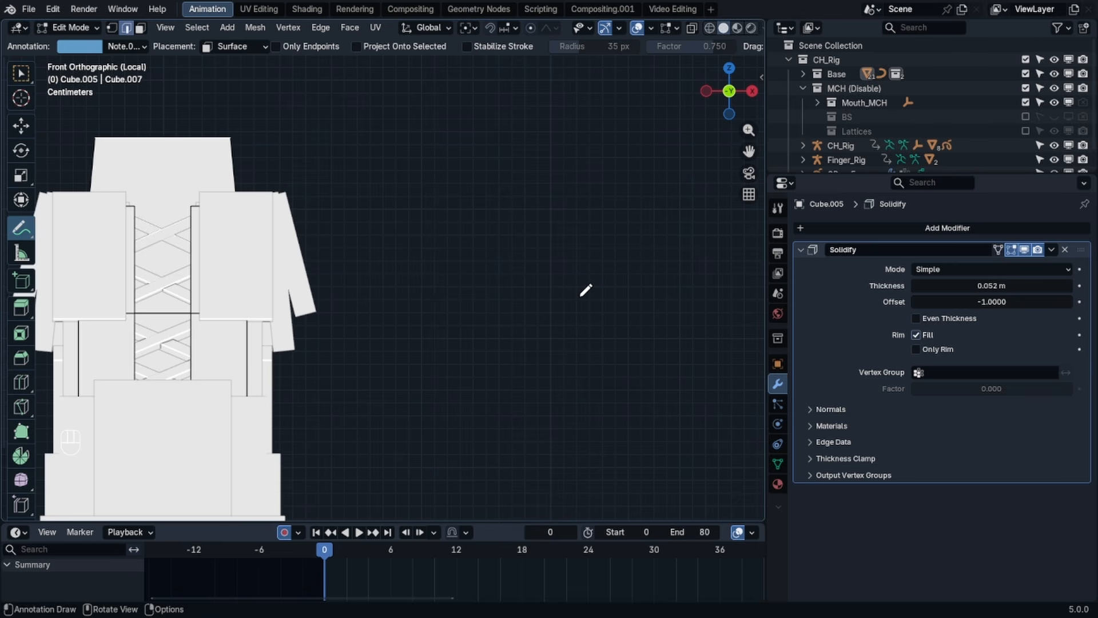
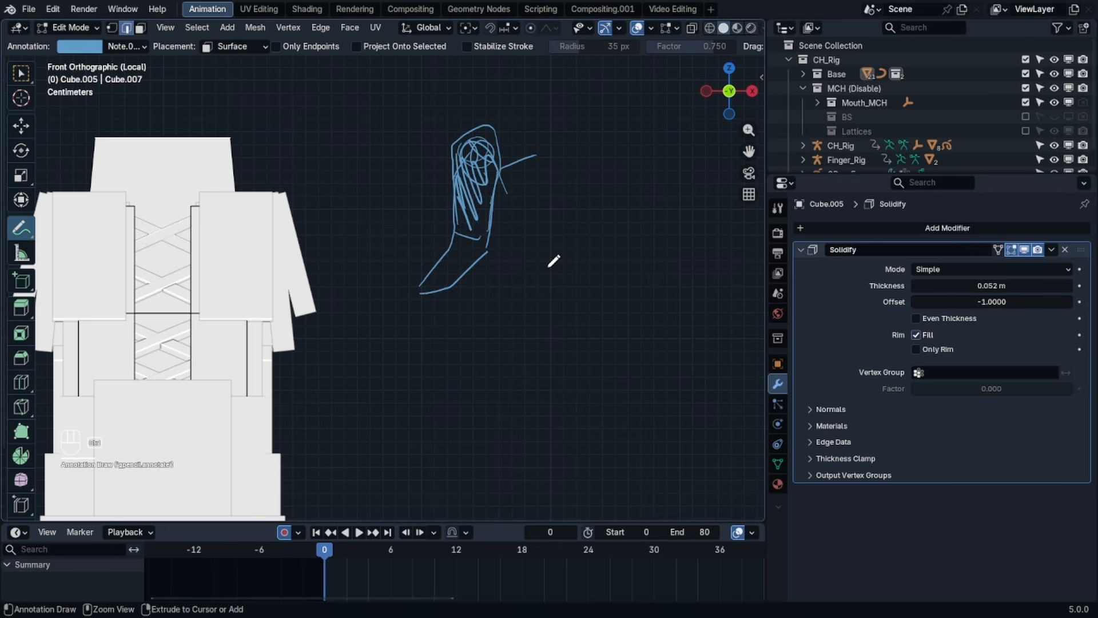
{"action": "right_click_drag", "start_coordinate": [417, 332], "coordinate": [463, 117]}
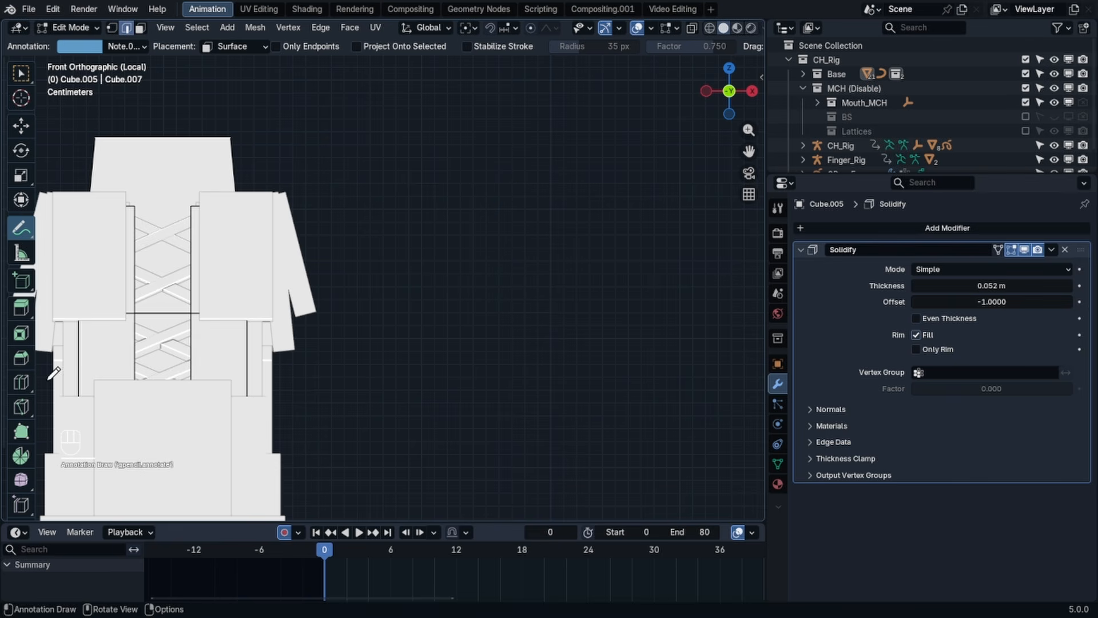
{"action": "left_click", "coordinate": [26, 75]}
- Widen the tongue's top edge along X and lower it along Z, just above the front flaps
{"action": "middle_click_drag", "start_coordinate": [166, 151], "coordinate": [274, 151], "text": "shift"}
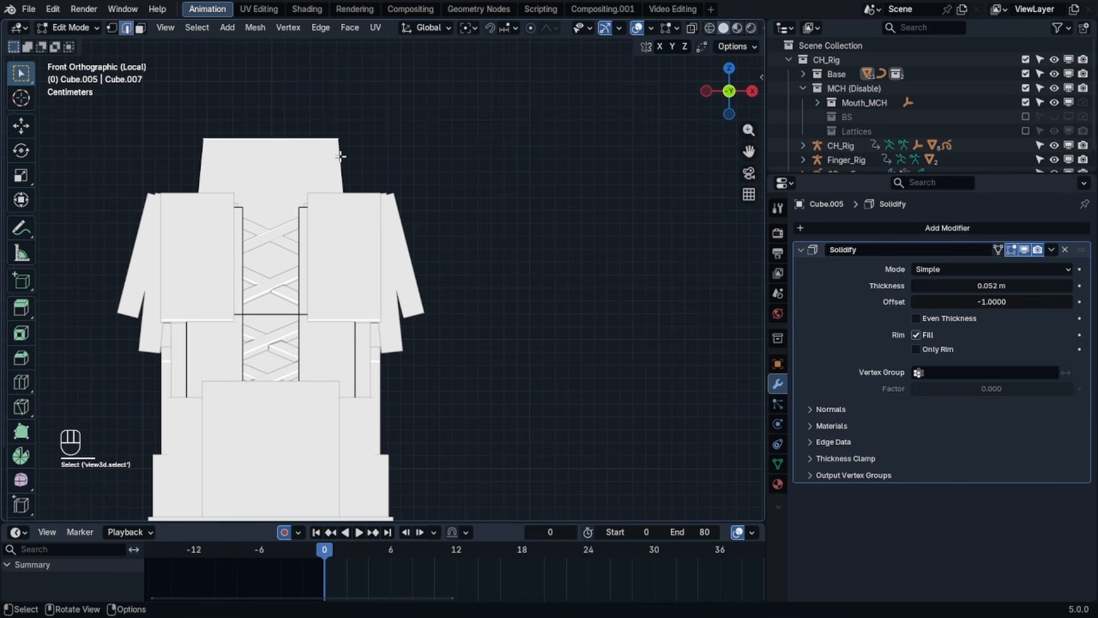
{"action": "key", "text": "s"}
{"action": "key", "text": "x"}
{"action": "left_click", "coordinate": [356, 167]}
{"action": "key", "text": "g"}
{"action": "key", "text": "g"}
{"action": "key", "text": "z"}
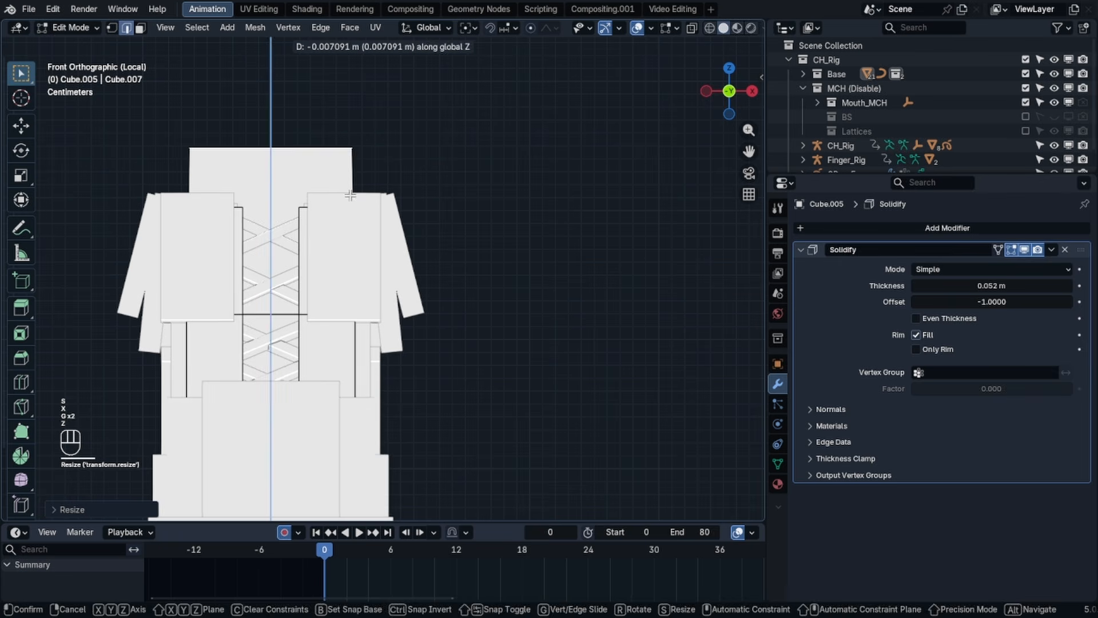
{"action": "left_click", "coordinate": [350, 195]}
- Extrude the tongue's top edge upward along Z and narrow the new edge along X into a tapered tip
{"action": "key", "text": "e"}
{"action": "key", "text": "z"}
{"action": "left_click", "coordinate": [357, 137]}
{"action": "key", "text": "s"}
{"action": "key", "text": "x"}
{"action": "left_click", "coordinate": [323, 150]}
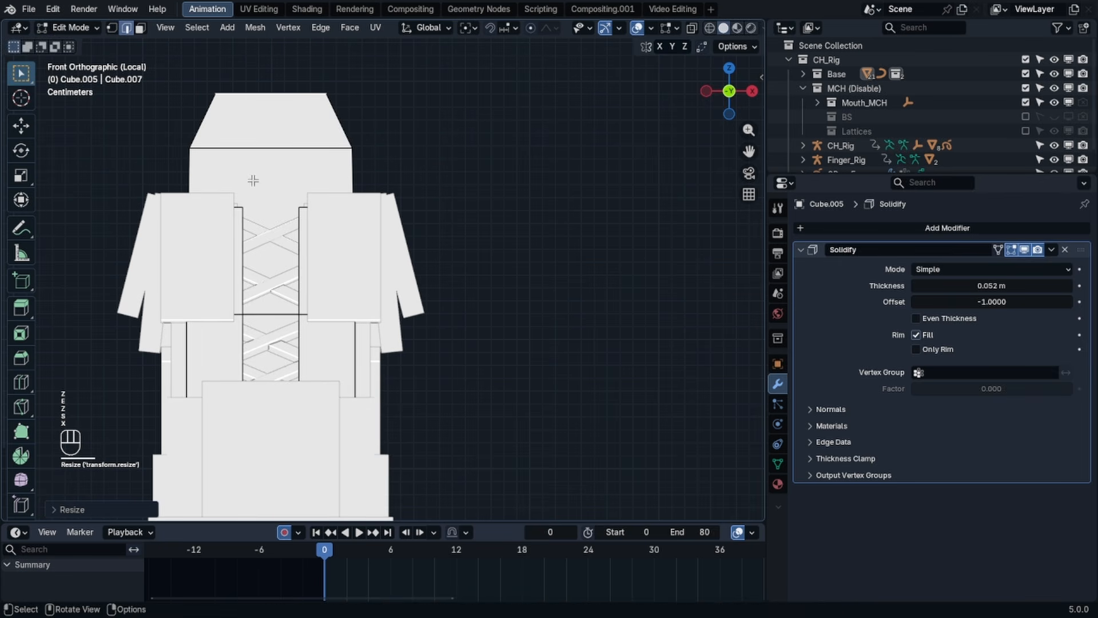
{"action": "key", "text": "g"}
{"action": "left_click", "coordinate": [269, 297]}
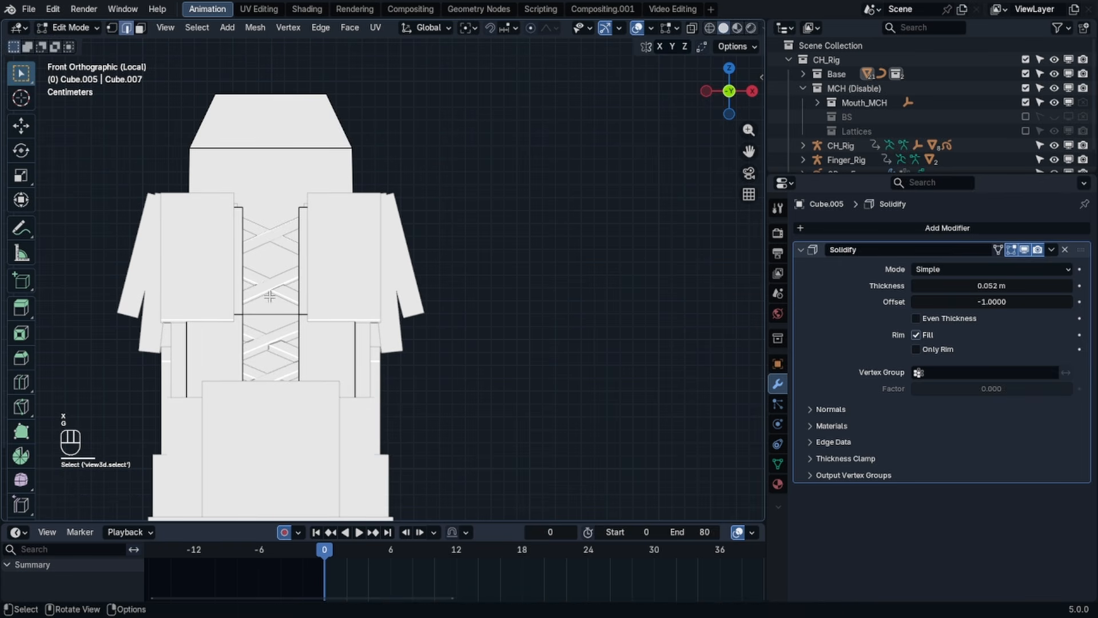
- Turn on X-ray display, narrow the tongue's bottom edge along X and lower it slightly along Z
{"action": "left_click", "coordinate": [692, 29]}
{"action": "key", "text": "s"}
{"action": "key", "text": "x"}
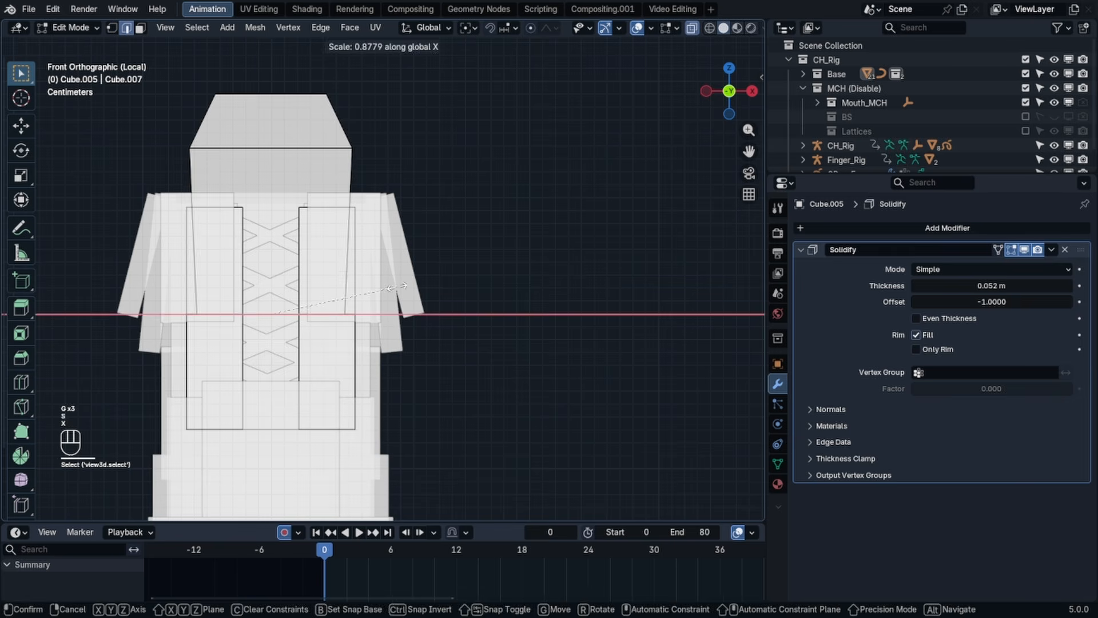
{"action": "key", "text": "g"}
{"action": "key", "text": "z"}
{"action": "left_click", "coordinate": [385, 289]}
- Add a horizontal loop cut across the lower section of the tongue and widen it along X
{"action": "key", "text": "ctrl+r"}
{"action": "left_click", "coordinate": [194, 198]}
{"action": "key", "text": "s"}
{"action": "key", "text": "x"}
- Lower the tongue's top edge along Z and widen it along X to shorten the tapered tip
{"action": "left_click", "coordinate": [313, 97]}
{"action": "key", "text": "s"}
{"action": "key", "text": "x"}
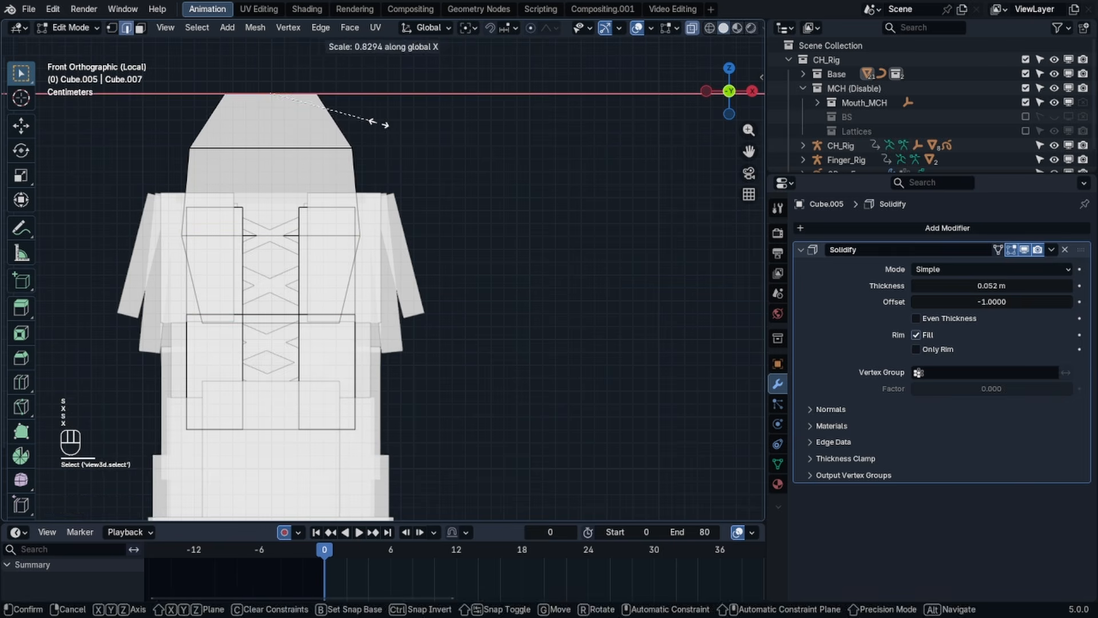
{"action": "key", "text": "g"}
{"action": "key", "text": "z"}
{"action": "key", "text": "s"}
{"action": "key", "text": "x"}
- Add a vertical loop cut down the middle of the tongue and rip its centre seam open at the tip
{"action": "key", "text": "ctrl+r"}
{"action": "left_click", "coordinate": [276, 114]}
{"action": "left_click", "coordinate": [275, 113]}
{"action": "left_click", "coordinate": [294, 119]}
{"action": "key", "text": "g"}
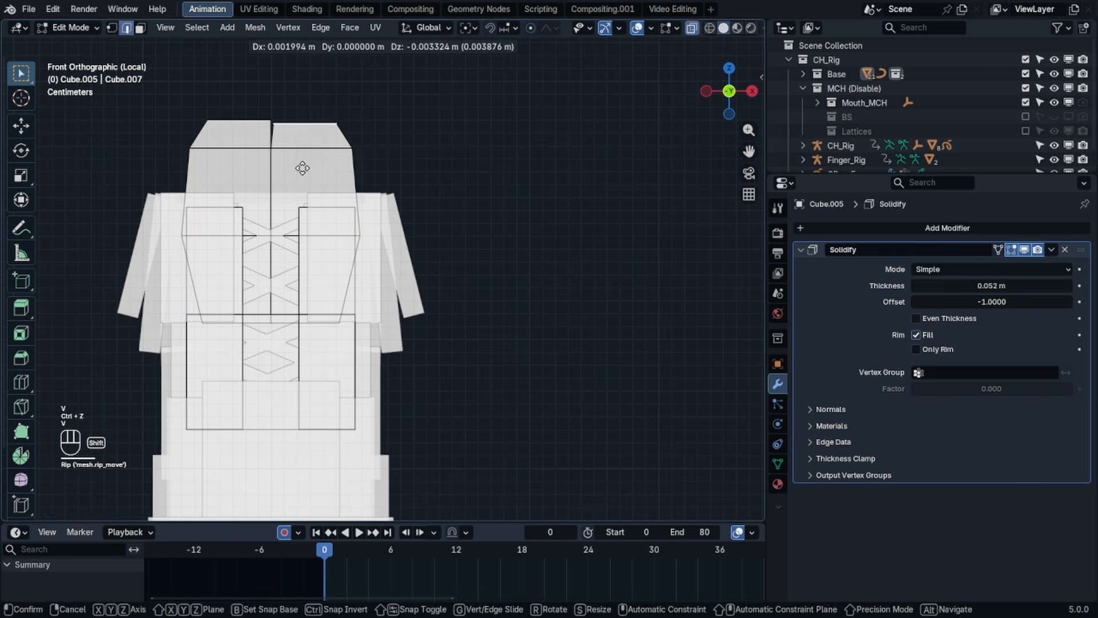
{"action": "right_click", "coordinate": [301, 167]}
- Turn on X mirror editing and try to spread the tongue's ripped tip along X
{"action": "left_click", "coordinate": [303, 121], "text": "shift"}
{"action": "key", "text": "s"}
{"action": "key", "text": "x"}
{"action": "right_click", "coordinate": [354, 112]}
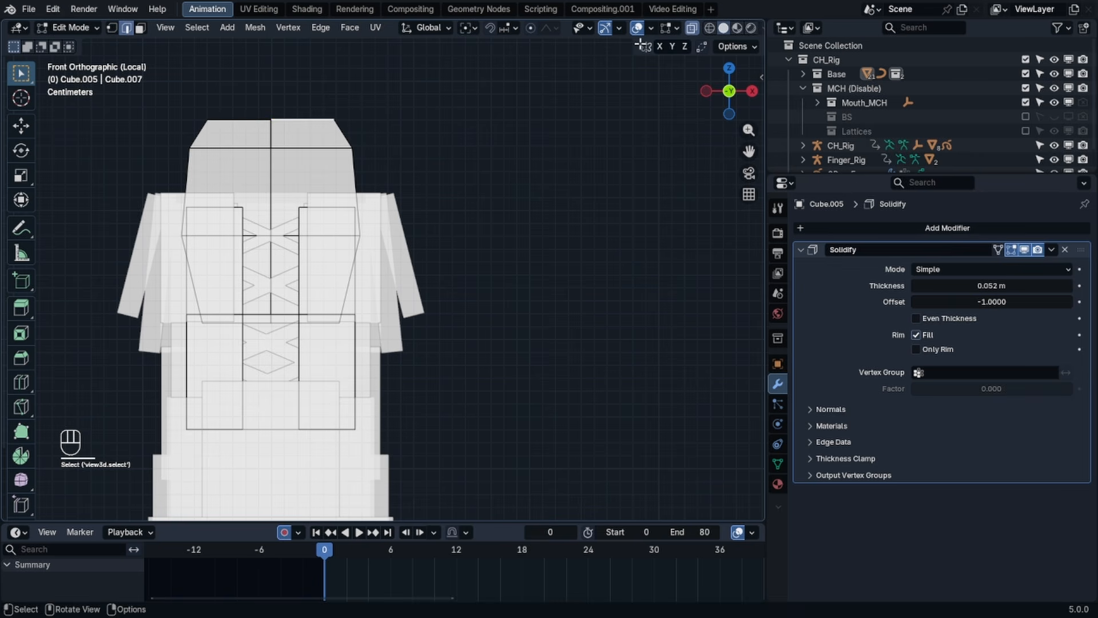
{"action": "left_click", "coordinate": [660, 47]}
{"action": "left_click", "coordinate": [270, 117], "text": "shift"}
{"action": "key", "text": "g"}
{"action": "key", "text": "x"}
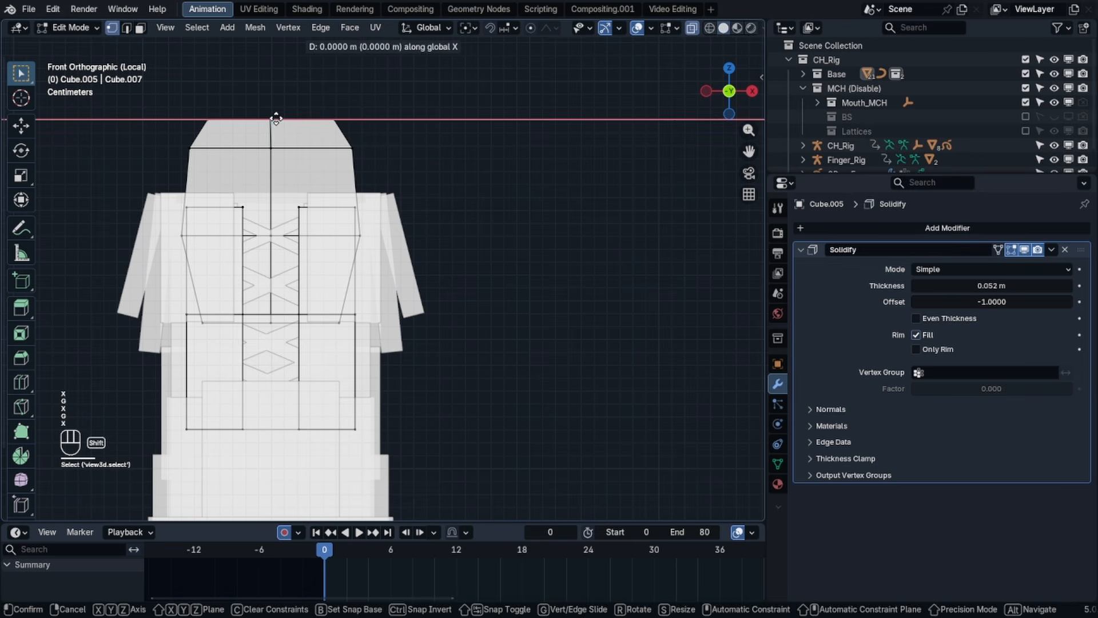
{"action": "right_click", "coordinate": [276, 118]}
{"action": "left_click_drag", "start_coordinate": [172, 89], "coordinate": [426, 127]}
{"action": "key", "text": "s"}
{"action": "key", "text": "x"}
{"action": "right_click", "coordinate": [355, 188]}
- Spread the ripped tip corners apart along X to form a V-shaped notch in the tongue
{"action": "key", "text": "2"}
{"action": "key", "text": "s"}
{"action": "key", "text": "x"}
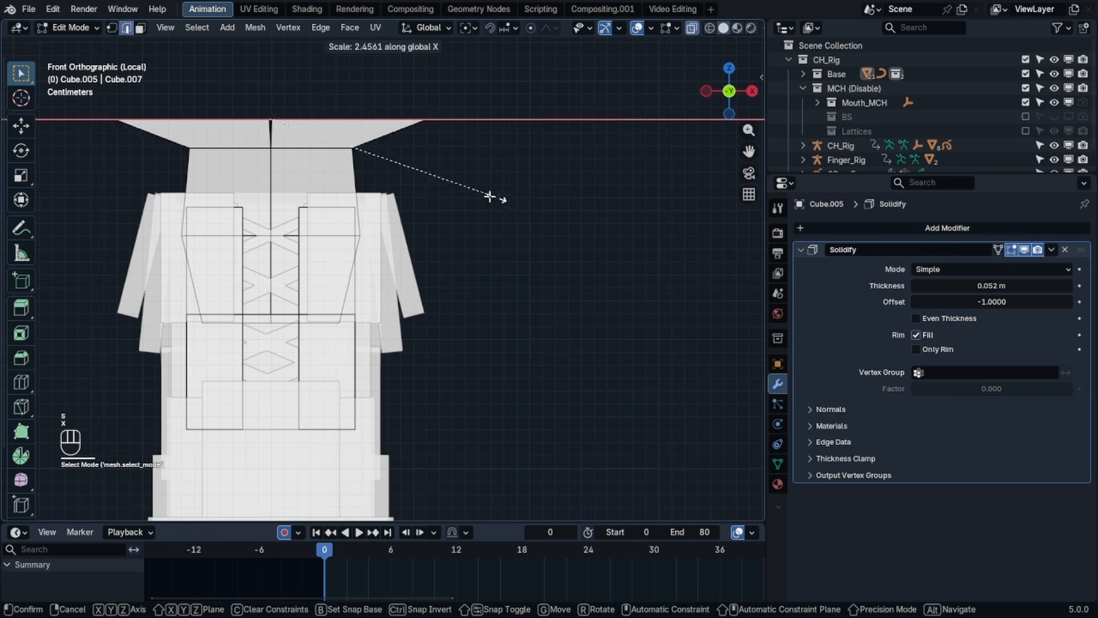
{"action": "left_click", "coordinate": [283, 266]}
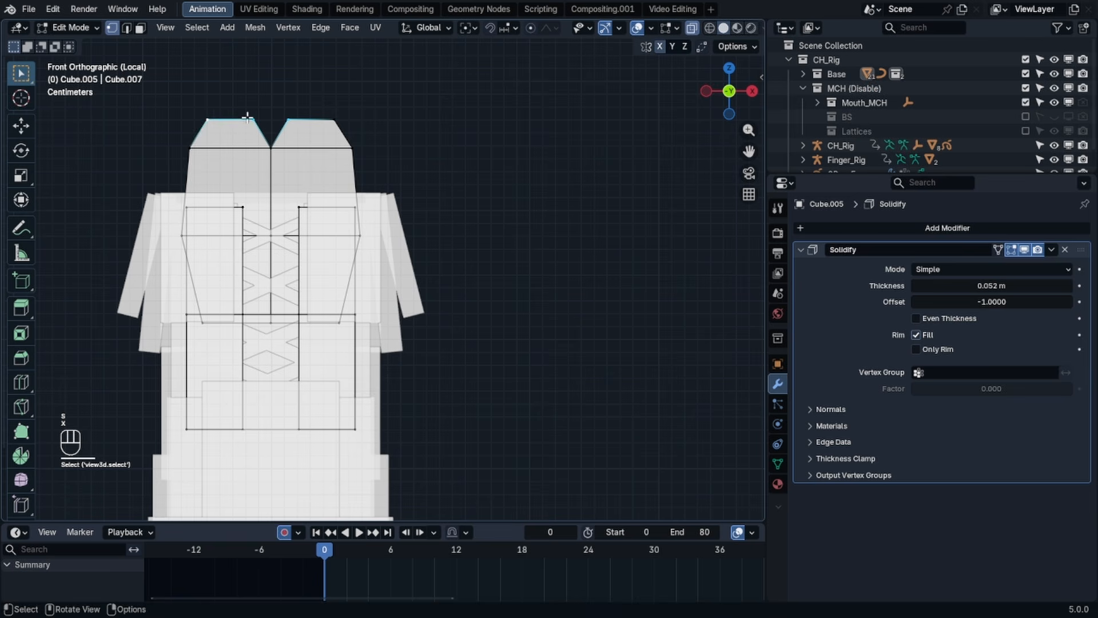
{"action": "key", "text": "g"}
{"action": "right_click", "coordinate": [293, 113]}
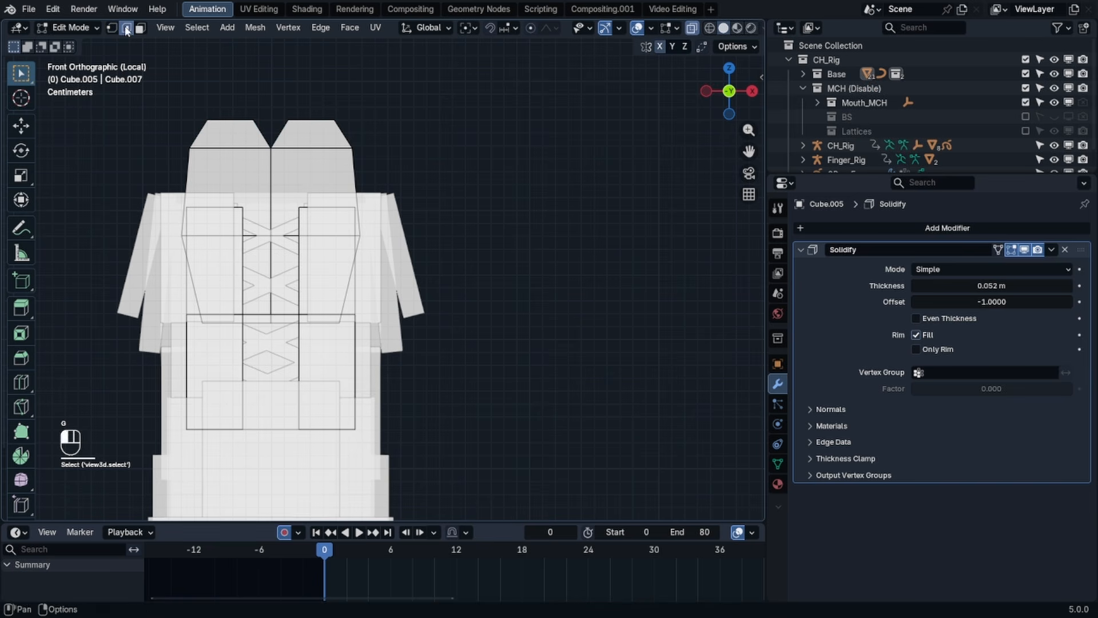
- Move and rotate the top edge of each tongue half so the inner corners sit higher than the outer ones
{"action": "key", "text": "g"}
{"action": "left_click", "coordinate": [215, 115]}
{"action": "key", "text": "r"}
{"action": "left_click", "coordinate": [210, 122]}
{"action": "left_click", "coordinate": [332, 121]}
{"action": "key", "text": "g"}
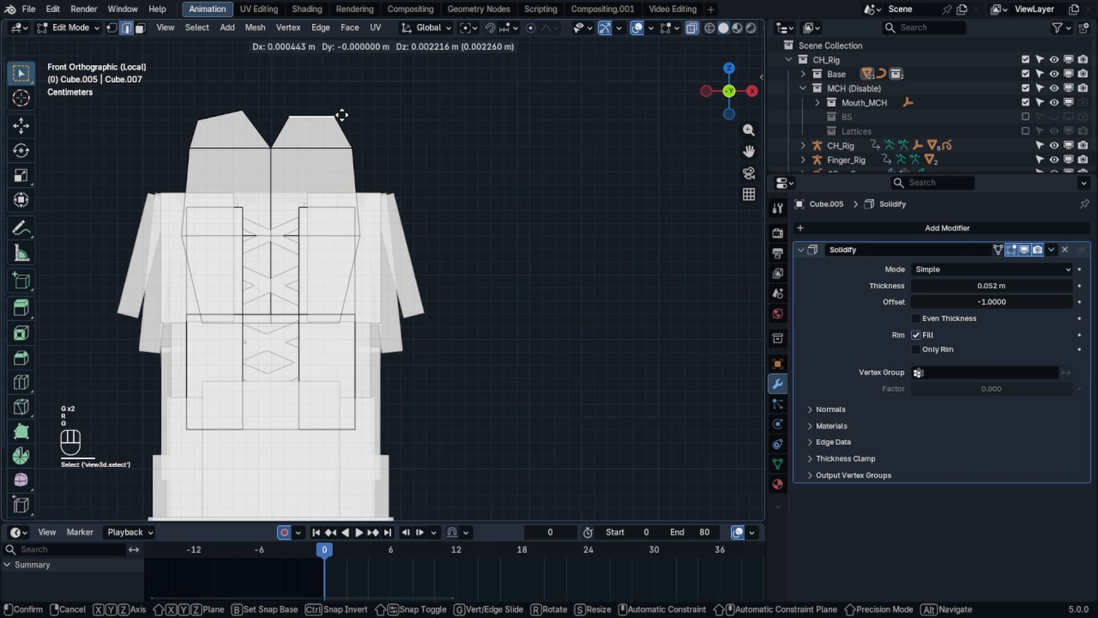
{"action": "left_click", "coordinate": [341, 112]}
{"action": "key", "text": "r"}
{"action": "left_click", "coordinate": [382, 125]}
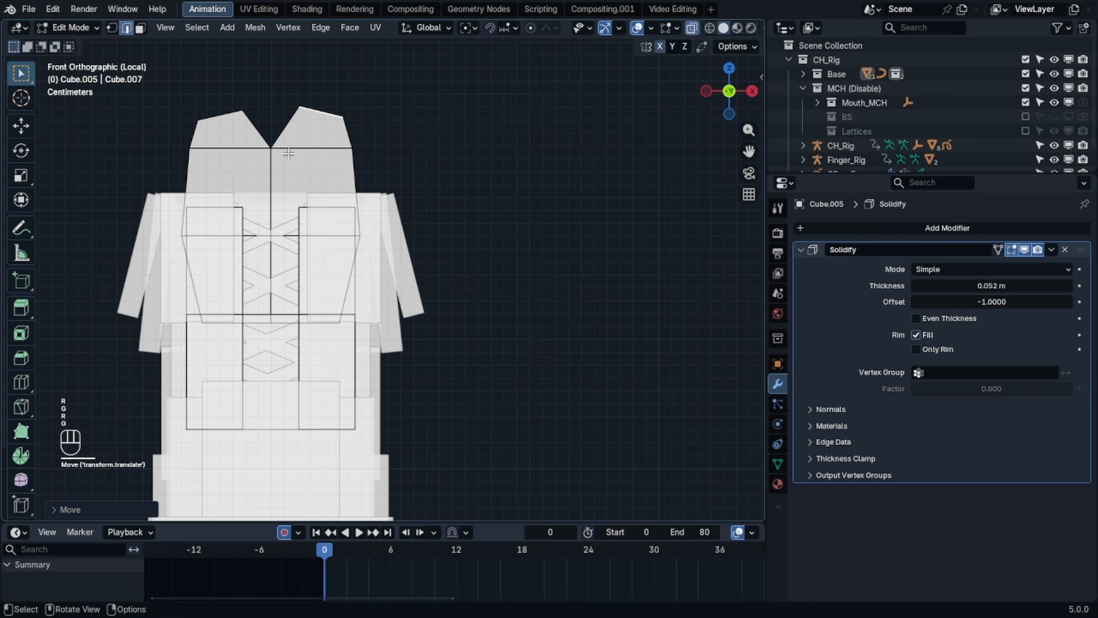
- Rip the centre seam further down and bend the tongue's right half outward by moving and rotating its upper edges
{"action": "left_click", "coordinate": [281, 159]}
{"action": "key", "text": "g"}
{"action": "left_click", "coordinate": [328, 164]}
{"action": "key", "text": "r"}
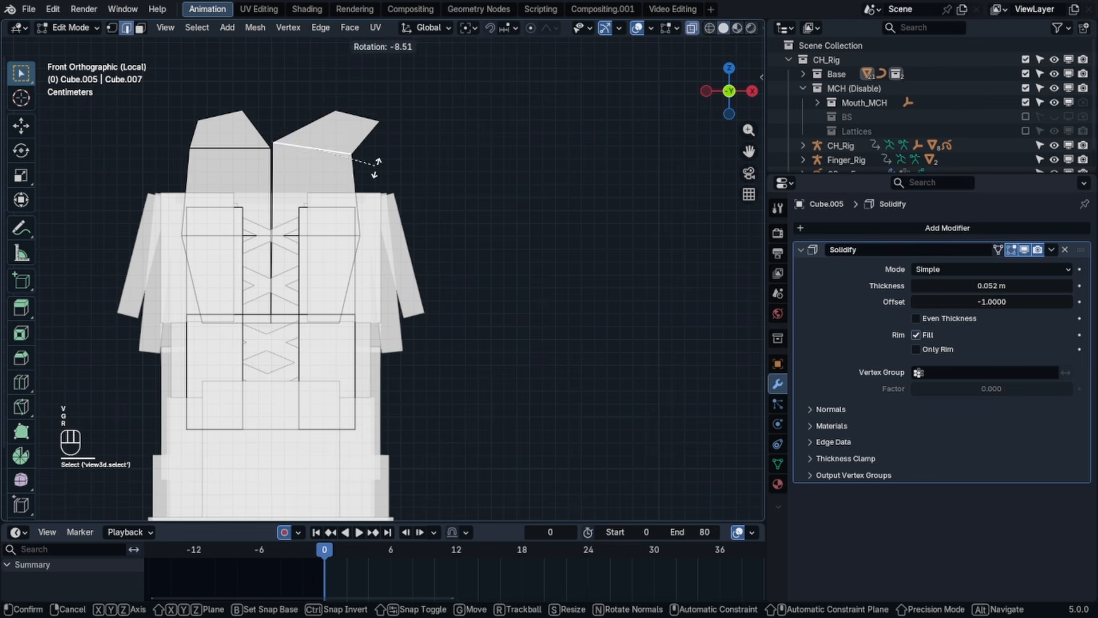
{"action": "key", "text": "g"}
{"action": "key", "text": "s"}
{"action": "key", "text": "g"}
{"action": "key", "text": "r"}
{"action": "key", "text": "g"}
{"action": "left_click", "coordinate": [395, 160]}
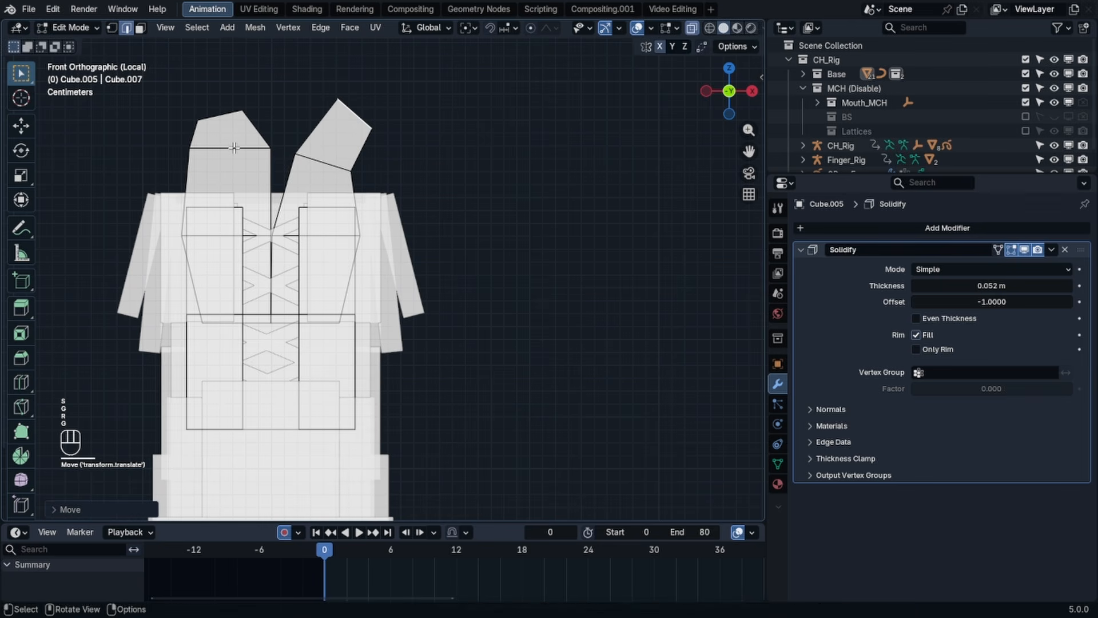
- Bend the tongue's left half outward by rotating, scaling and moving its middle and top edges
{"action": "left_click", "coordinate": [235, 147]}
{"action": "key", "text": "r"}
{"action": "key", "text": "s"}
{"action": "left_click", "coordinate": [263, 118]}
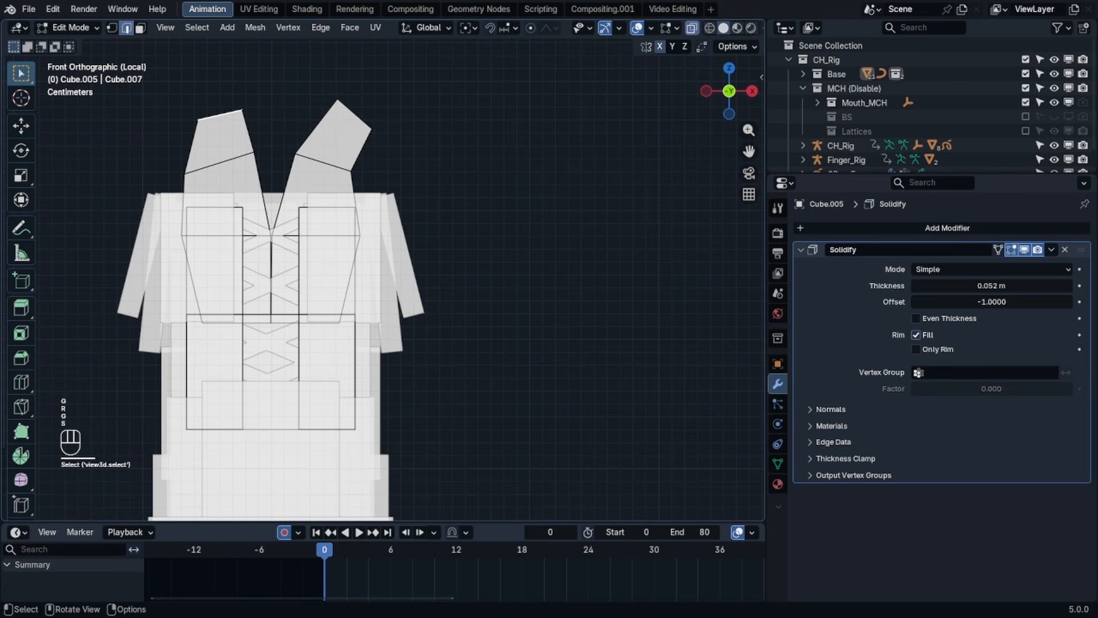
{"action": "key", "text": "r"}
{"action": "key", "text": "g"}
{"action": "left_click", "coordinate": [233, 93]}
{"action": "key", "text": "r"}
{"action": "key", "text": "g"}
{"action": "left_click", "coordinate": [233, 91]}
- Finish editing the tongue mesh, turn off X-ray display and view the split tongue from an angle
{"action": "key", "text": "Tab"}
{"action": "scroll", "coordinate": [258, 89], "scroll_direction": "down", "scroll_amount": 3}
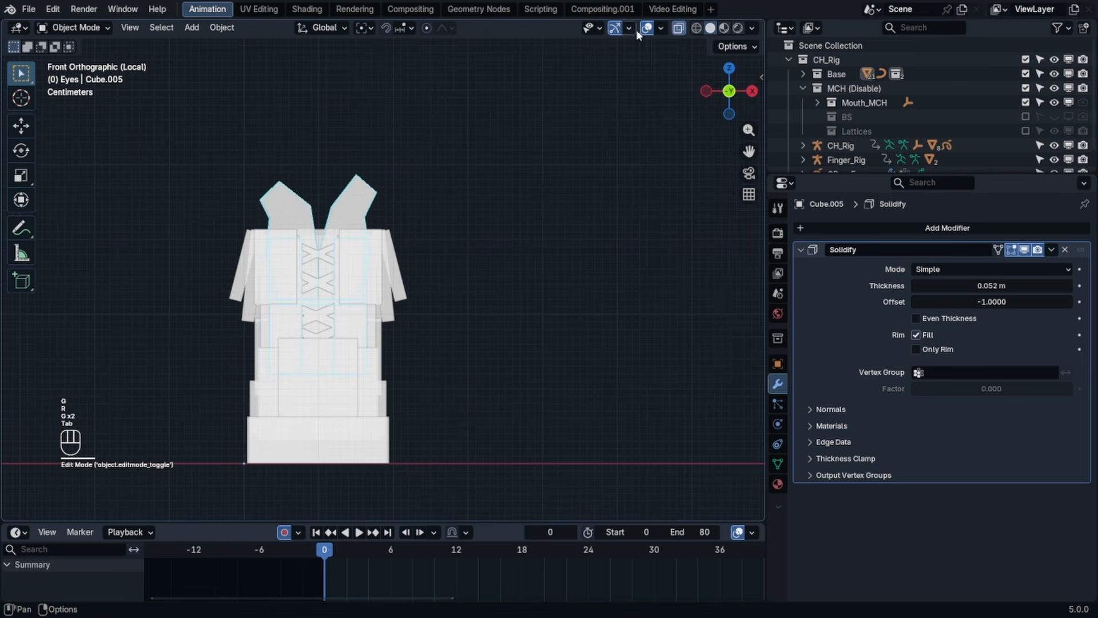
{"action": "left_click", "coordinate": [679, 28]}
{"action": "scroll", "coordinate": [532, 160], "scroll_direction": "up", "scroll_amount": 2}
{"action": "middle_click_drag", "start_coordinate": [521, 165], "coordinate": [458, 211]}
{"action": "key", "text": "KP_1"}
- Delete the faces of the tongue's right half
{"action": "key", "text": "Tab"}
{"action": "key", "text": "l"}
{"action": "left_click", "coordinate": [338, 181]}
{"action": "key", "text": "x"}
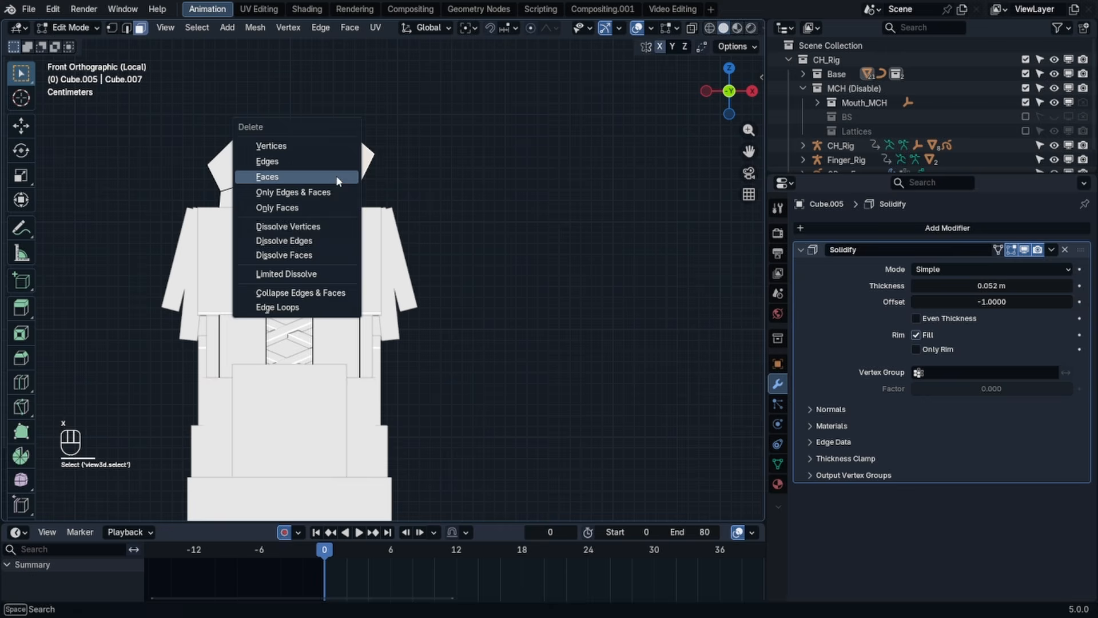
{"action": "left_click", "coordinate": [337, 179]}
- Separate the remaining left half of the tongue into its own object
{"action": "key", "text": "l"}
{"action": "key", "text": "p"}
{"action": "key", "text": "s"}
{"action": "key", "text": "Tab"}
- Add an X-axis Mirror modifier to the separated tongue half
{"action": "left_click", "coordinate": [246, 175]}
{"action": "left_click", "coordinate": [947, 228]}
{"action": "left_click", "coordinate": [916, 279]}
{"action": "middle_click_drag", "start_coordinate": [515, 200], "coordinate": [418, 246]}
{"action": "left_click", "coordinate": [420, 246]}
{"action": "left_click", "coordinate": [973, 318]}
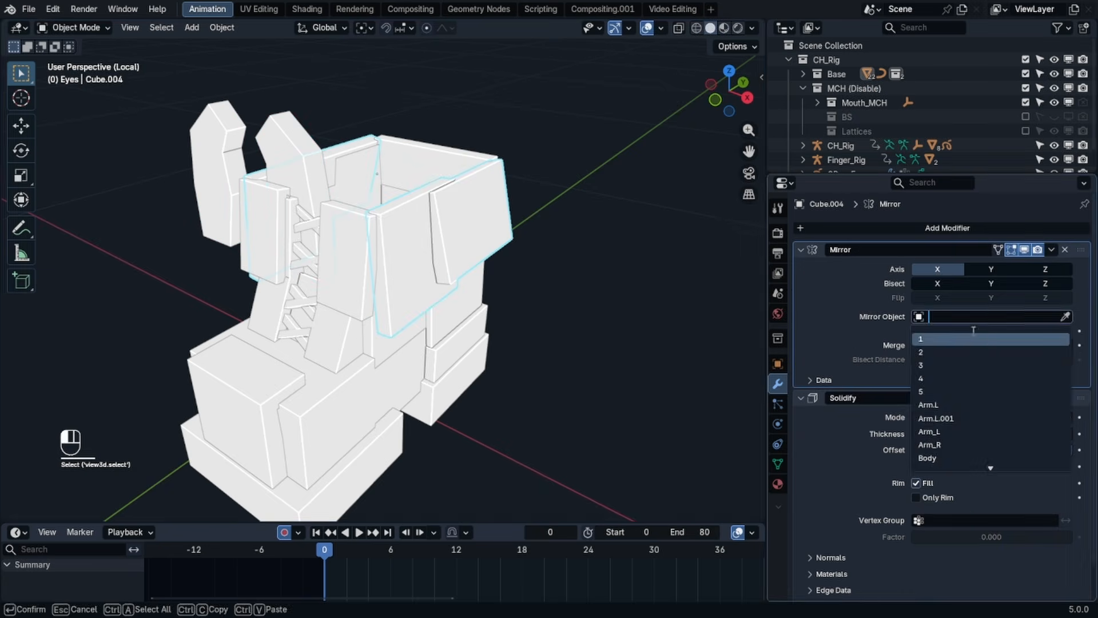
{"action": "key", "text": "Escape"}
{"action": "left_click", "coordinate": [289, 149]}
{"action": "middle_click_drag", "start_coordinate": [289, 157], "coordinate": [348, 171]}
{"action": "key", "text": "Tab"}
{"action": "key", "text": "KP_1"}
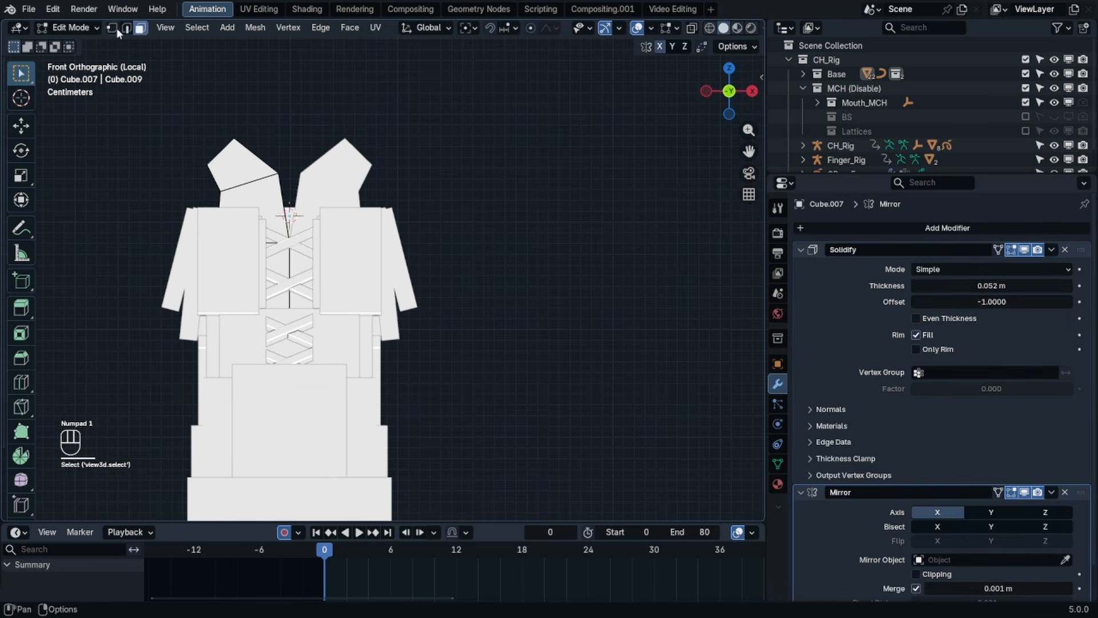
{"action": "key", "text": "Tab"}
- Edit the centre toe panel's mesh, shifting its selected vertices along the Y axis twice to refine its depth
{"action": "middle_click_drag", "start_coordinate": [400, 132], "coordinate": [457, 308]}
{"action": "left_click", "coordinate": [408, 362]}
{"action": "key", "text": "Tab"}
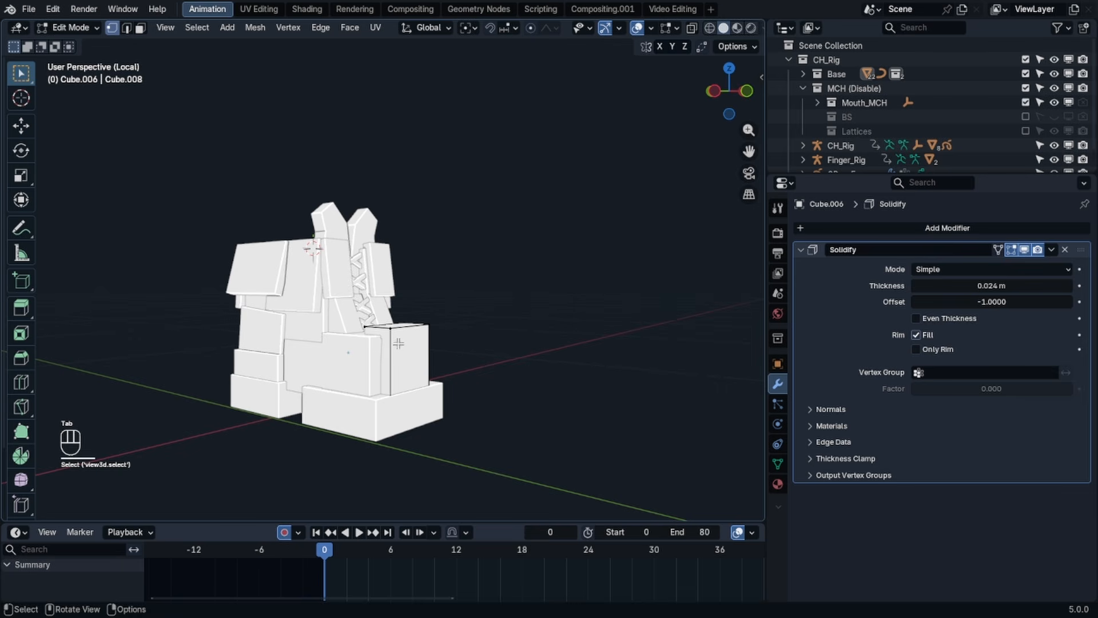
{"action": "left_click", "coordinate": [412, 384]}
{"action": "scroll", "coordinate": [417, 290], "scroll_direction": "up", "scroll_amount": 3}
{"action": "middle_click_drag", "start_coordinate": [413, 384], "coordinate": [314, 329], "text": "shift"}
{"action": "key", "text": "g"}
{"action": "key", "text": "y"}
{"action": "left_click", "coordinate": [436, 304]}
{"action": "key", "text": "g"}
{"action": "key", "text": "y"}
{"action": "left_click", "coordinate": [493, 327]}
{"action": "key", "text": "Tab"}
{"action": "left_click", "coordinate": [541, 331]}
- Inspect the toe and side of the shoe, and leave local view to show it with the whole character
{"action": "scroll", "coordinate": [540, 333], "scroll_direction": "down", "scroll_amount": 4}
{"action": "scroll", "coordinate": [329, 323], "scroll_direction": "up", "scroll_amount": 3}
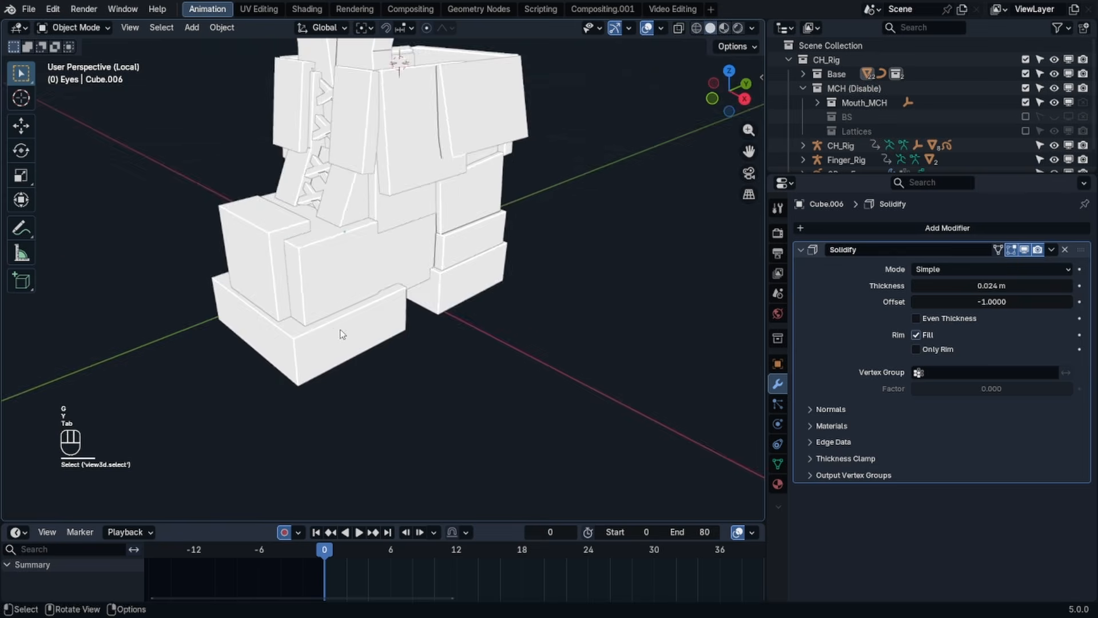
{"action": "middle_click_drag", "start_coordinate": [395, 332], "coordinate": [362, 302]}
{"action": "scroll", "coordinate": [310, 323], "scroll_direction": "up", "scroll_amount": 2}
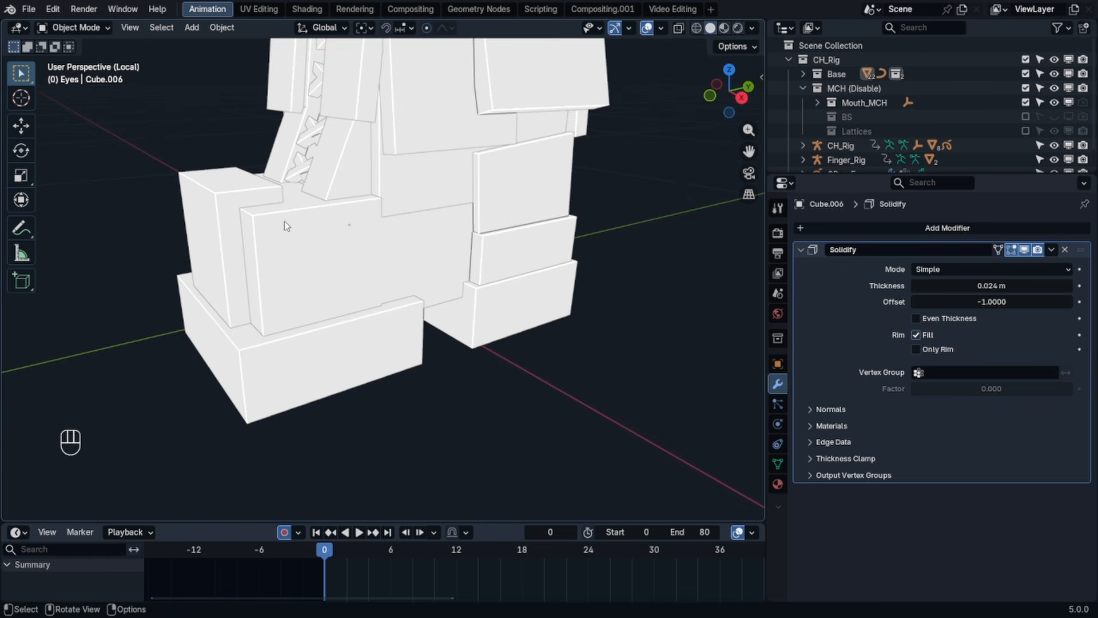
{"action": "middle_click_drag", "start_coordinate": [284, 220], "coordinate": [497, 220]}
{"action": "scroll", "coordinate": [424, 257], "scroll_direction": "down", "scroll_amount": 4}
{"action": "key", "text": "KP_Divide"}
{"action": "scroll", "coordinate": [437, 232], "scroll_direction": "down", "scroll_amount": 3}
{"action": "scroll", "coordinate": [497, 222], "scroll_direction": "up", "scroll_amount": 3}
{"action": "middle_click_drag", "start_coordinate": [497, 223], "coordinate": [474, 246]}
- Open the pants mesh's object data to check its vertex groups and shape keys
{"action": "left_click", "coordinate": [423, 184]}
{"action": "key", "text": "Tab"}
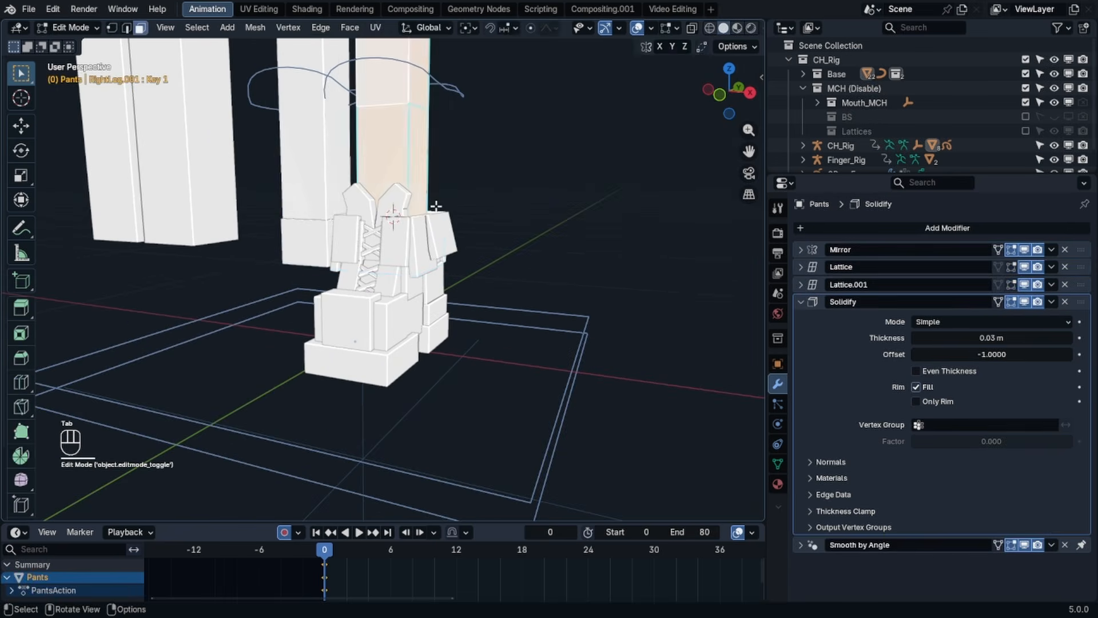
{"action": "left_click", "coordinate": [778, 464]}
{"action": "key", "text": "Tab"}
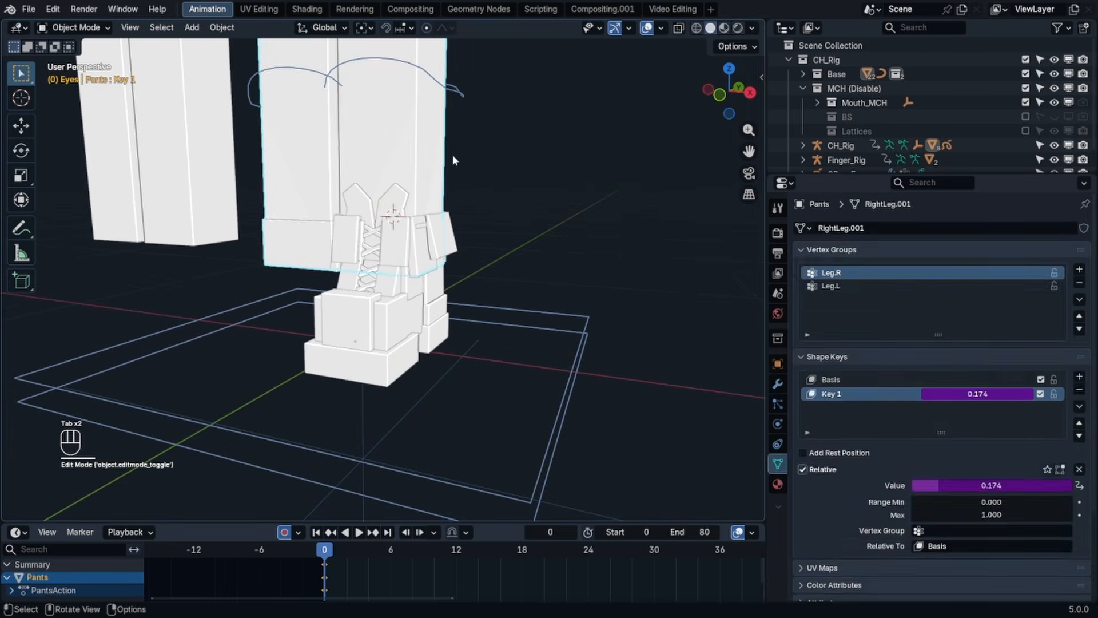
- Set the character rig's Leg Shrink customization to 0.324
{"action": "left_click", "coordinate": [472, 100]}
{"action": "key", "text": "n"}
{"action": "middle_click_drag", "start_coordinate": [521, 102], "coordinate": [648, 279], "text": "shift"}
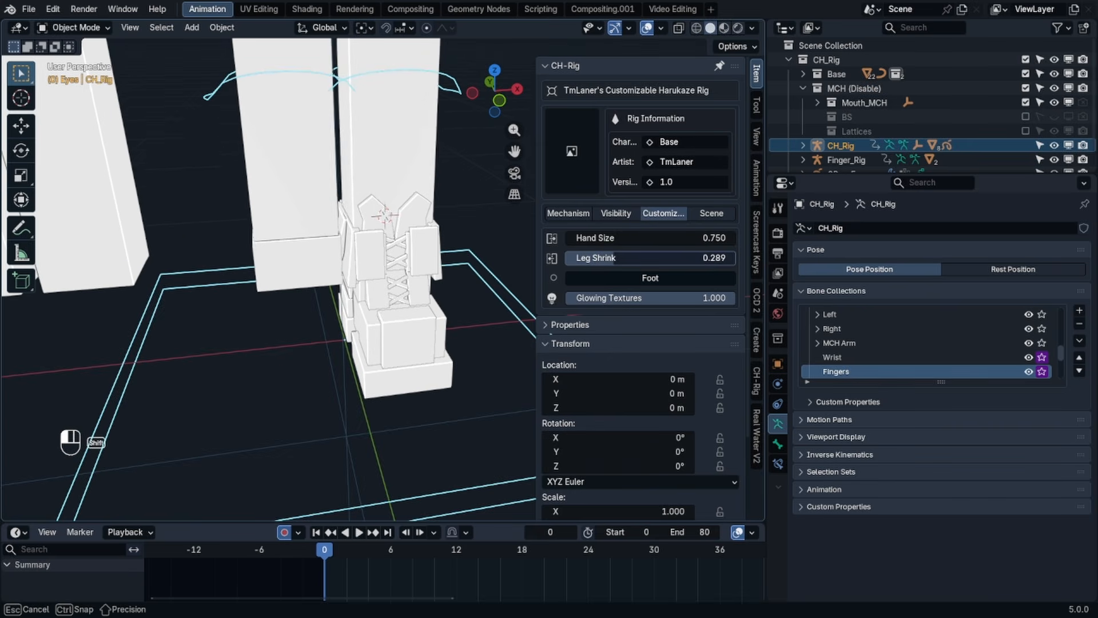
{"action": "left_click_drag", "start_coordinate": [621, 258], "coordinate": [619, 258], "text": "shift"}
{"action": "scroll", "coordinate": [241, 153], "scroll_direction": "down", "scroll_amount": 4}
{"action": "left_click", "coordinate": [407, 168]}
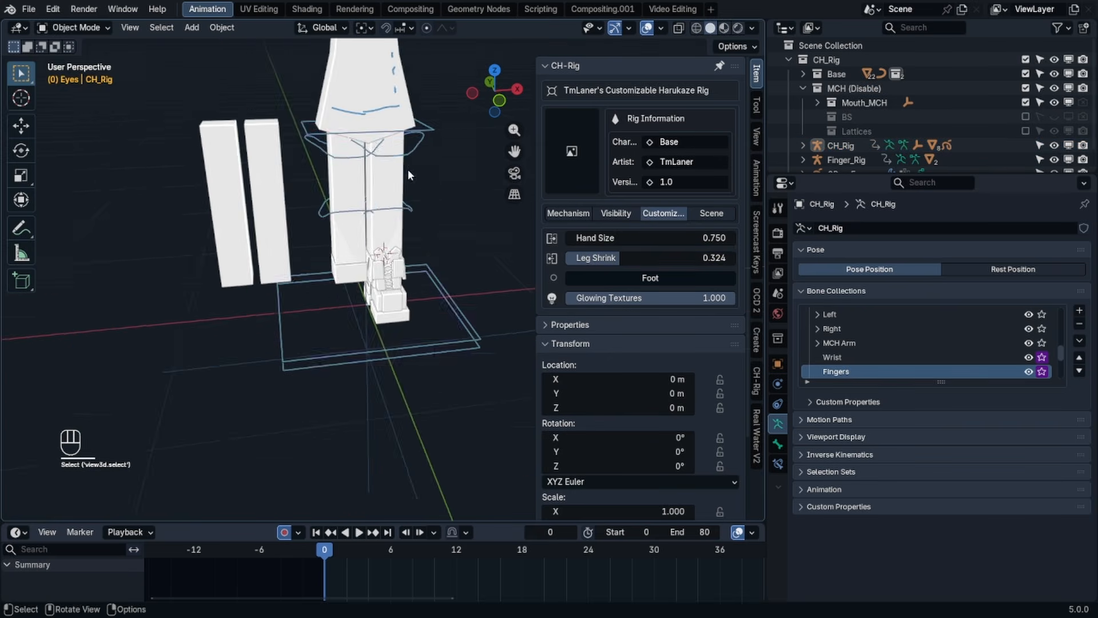
- Reduce the character rig's Leg Shrink customization to 0.264 and compare the pant leg with the shoe
{"action": "middle_click_drag", "start_coordinate": [408, 169], "coordinate": [448, 290]}
{"action": "scroll", "coordinate": [448, 289], "scroll_direction": "up", "scroll_amount": 3}
{"action": "key", "text": "n"}
{"action": "middle_click_drag", "start_coordinate": [509, 346], "coordinate": [476, 264], "text": "shift"}
{"action": "left_click", "coordinate": [398, 216]}
{"action": "middle_click_drag", "start_coordinate": [400, 214], "coordinate": [448, 205]}
{"action": "key", "text": "n"}
{"action": "left_click_drag", "start_coordinate": [620, 258], "coordinate": [612, 258]}
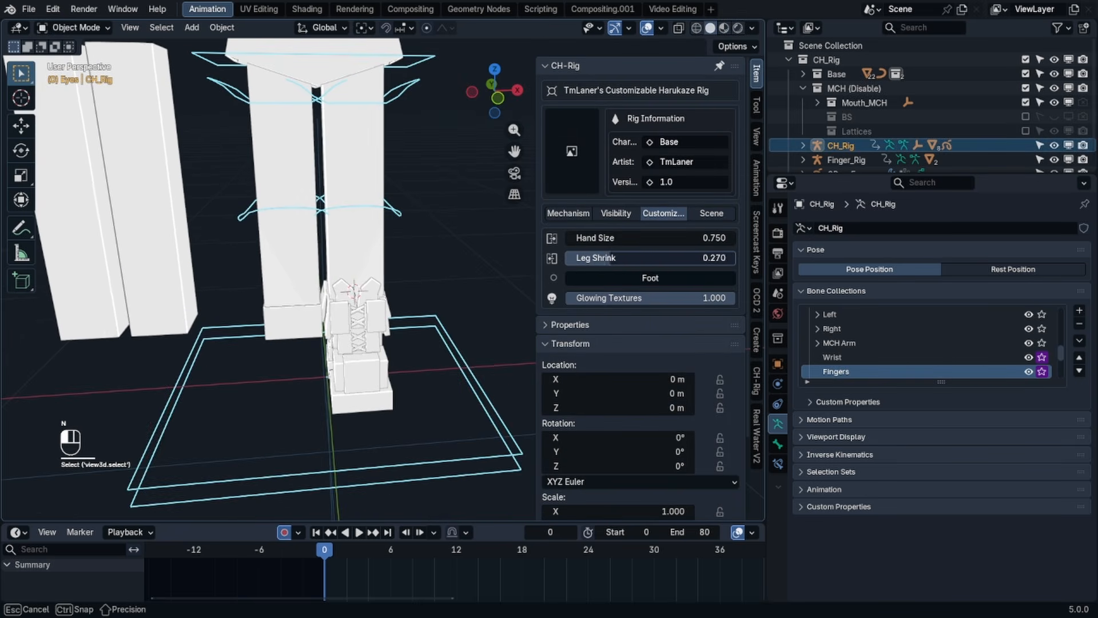
- Set the Solidify thickness of the front and rear ankle collar panels to 0.075 m
{"action": "left_click", "coordinate": [350, 322]}
{"action": "scroll", "coordinate": [366, 317], "scroll_direction": "up", "scroll_amount": 4}
{"action": "middle_click_drag", "start_coordinate": [366, 315], "coordinate": [212, 361]}
{"action": "left_click", "coordinate": [359, 270]}
{"action": "left_click", "coordinate": [334, 283]}
{"action": "left_click", "coordinate": [399, 324]}
{"action": "middle_click_drag", "start_coordinate": [400, 325], "coordinate": [350, 327]}
{"action": "scroll", "coordinate": [433, 347], "scroll_direction": "up", "scroll_amount": 2}
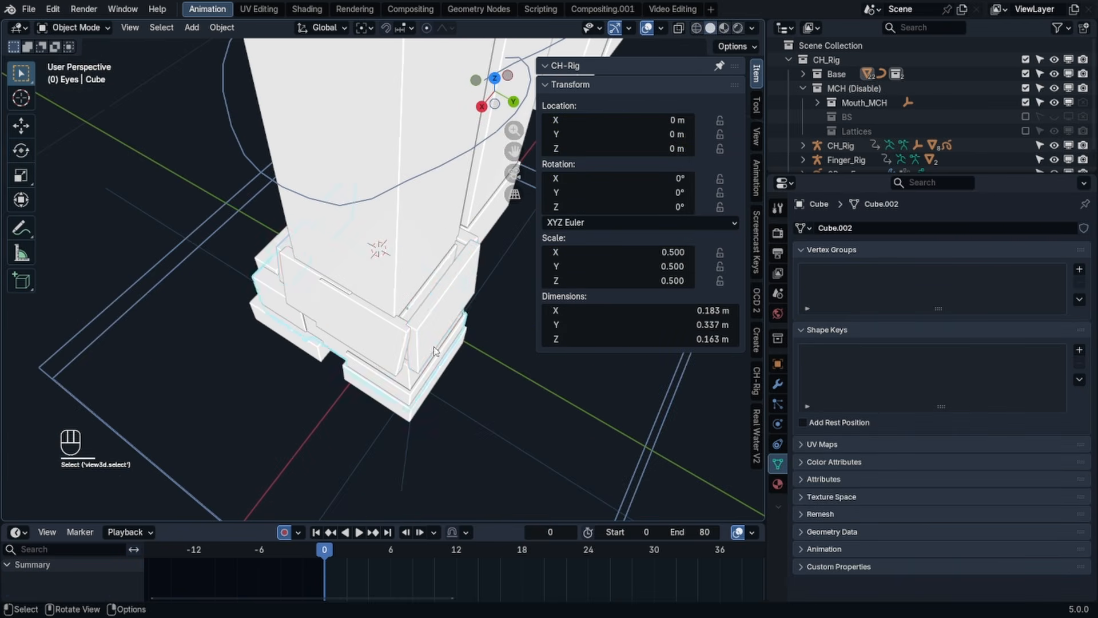
{"action": "middle_click_drag", "start_coordinate": [597, 335], "coordinate": [578, 338], "text": "shift"}
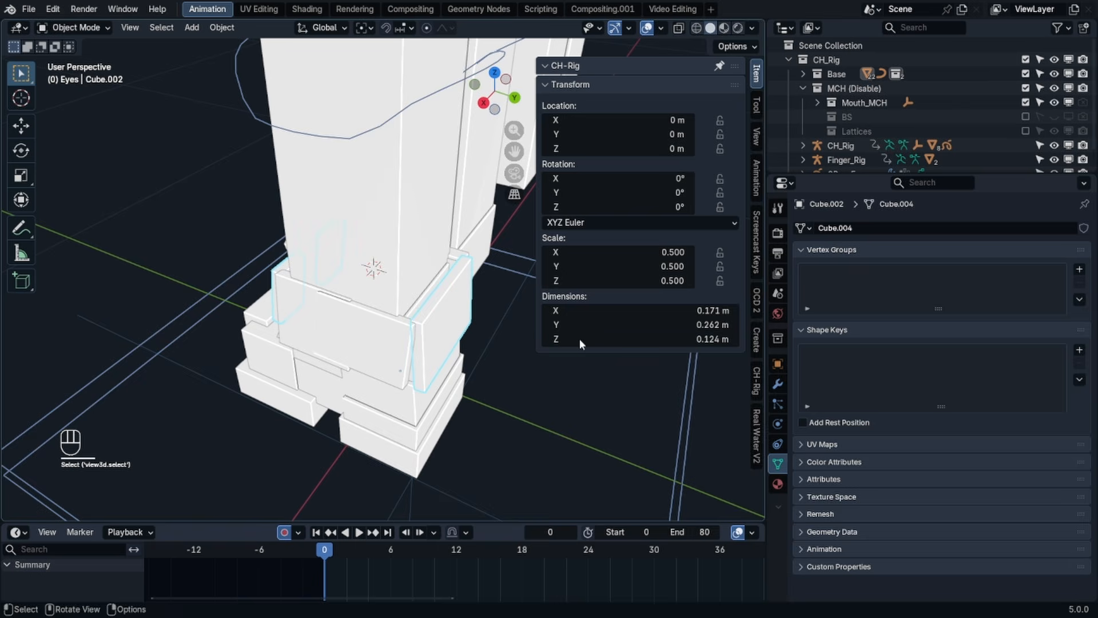
{"action": "left_click", "coordinate": [778, 384]}
{"action": "left_click_drag", "start_coordinate": [969, 289], "coordinate": [970, 290]}
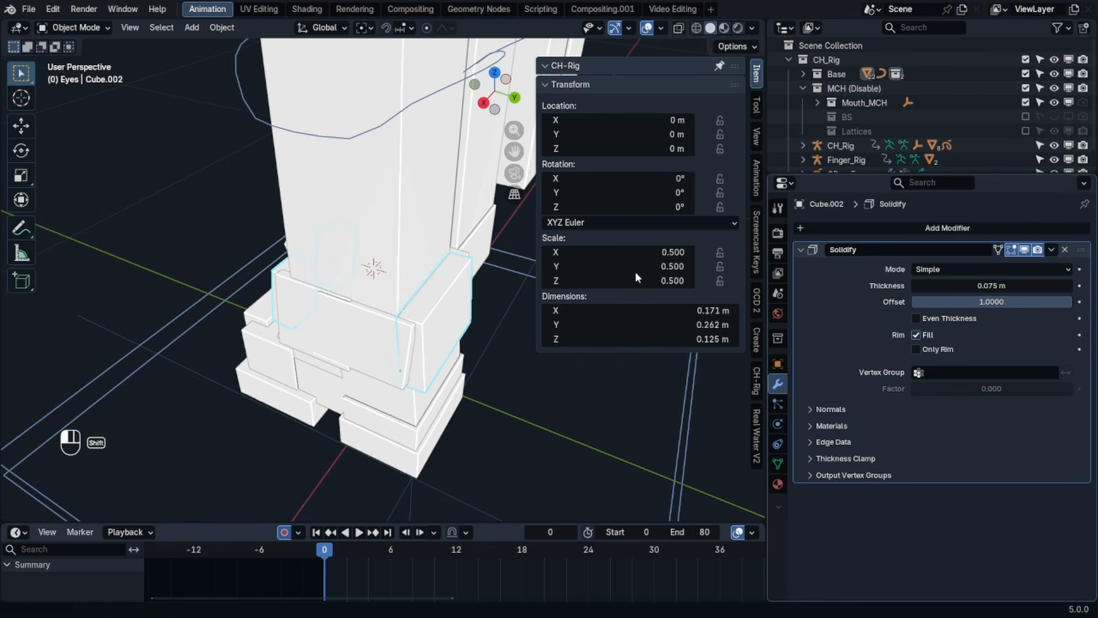
- Isolate the pants mesh in Edit Mode and select the linked cuff block at the bottom of the leg
{"action": "key", "text": "n"}
{"action": "middle_click_drag", "start_coordinate": [360, 216], "coordinate": [390, 203]}
{"action": "left_click", "coordinate": [492, 222]}
{"action": "left_click", "coordinate": [423, 274]}
{"action": "key", "text": "Tab"}
{"action": "middle_click_drag", "start_coordinate": [372, 376], "coordinate": [377, 343]}
{"action": "key", "text": "KP_Divide"}
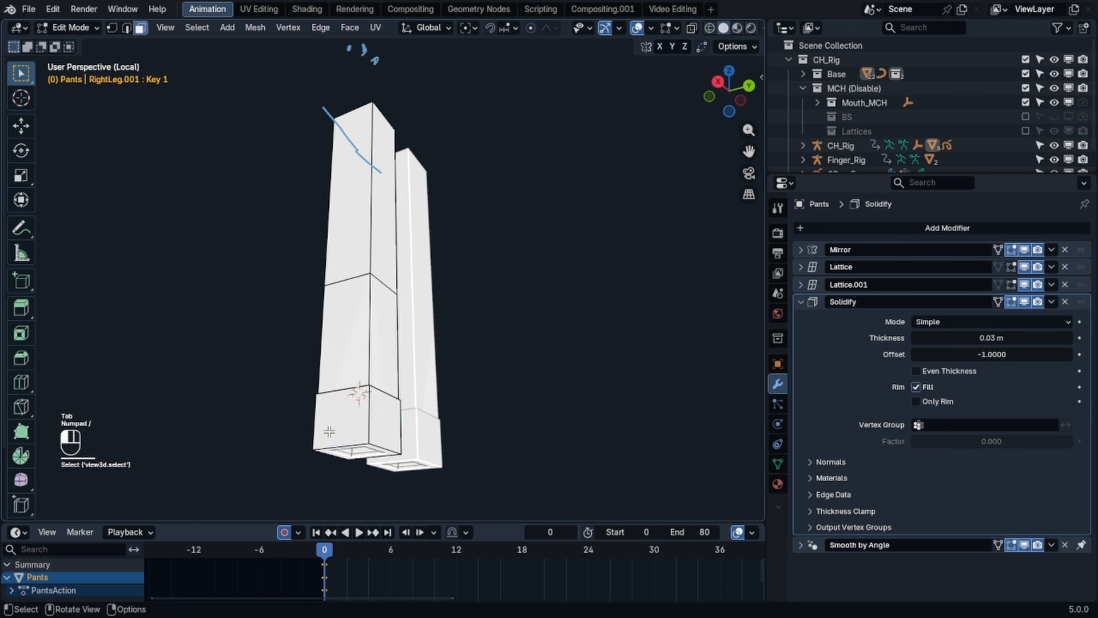
{"action": "middle_click_drag", "start_coordinate": [332, 432], "coordinate": [372, 425]}
{"action": "key", "text": "g"}
{"action": "right_click", "coordinate": [495, 392]}
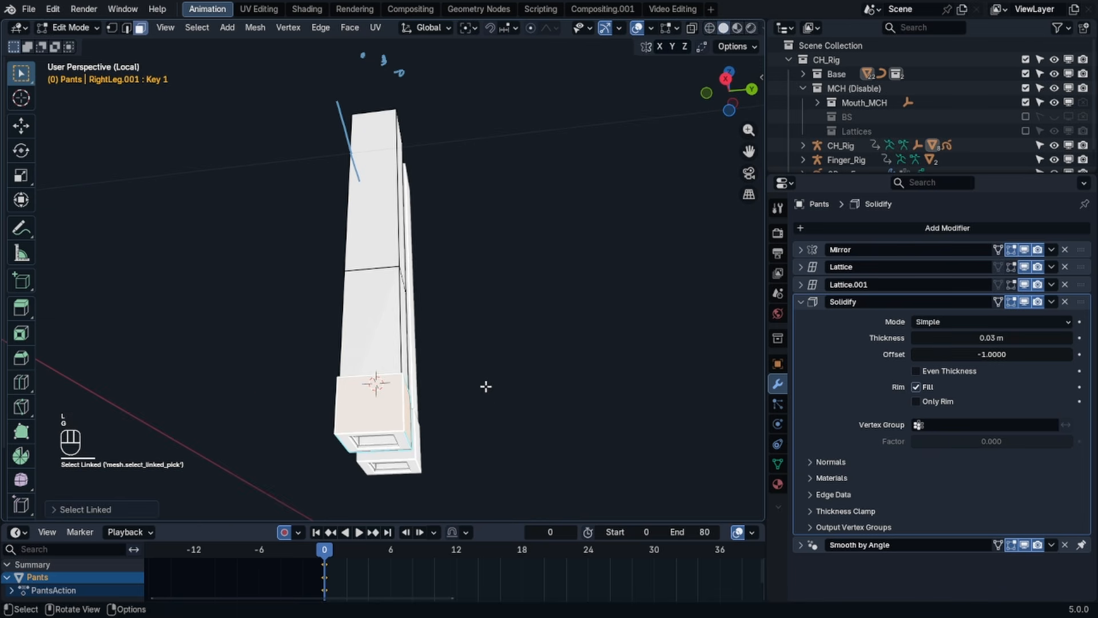
- Try scaling up the pants cuff, including along Z, and leave local view to compare it with the shoe
{"action": "key", "text": "s"}
{"action": "left_click", "coordinate": [538, 372]}
{"action": "key", "text": "s"}
{"action": "key", "text": "z"}
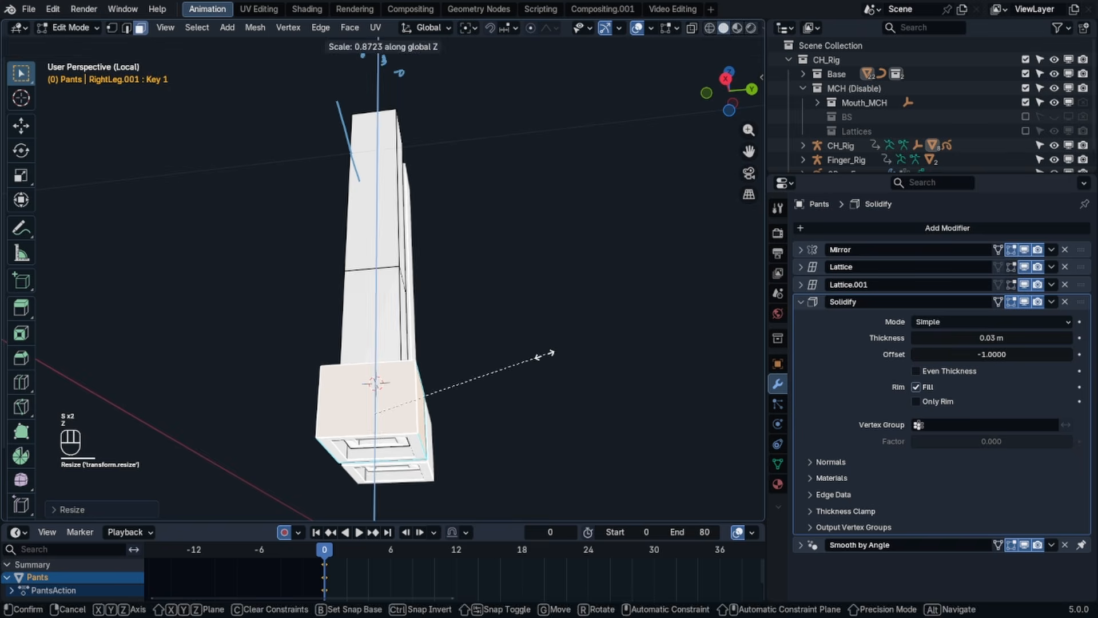
{"action": "right_click", "coordinate": [506, 351]}
{"action": "key", "text": "KP_Divide"}
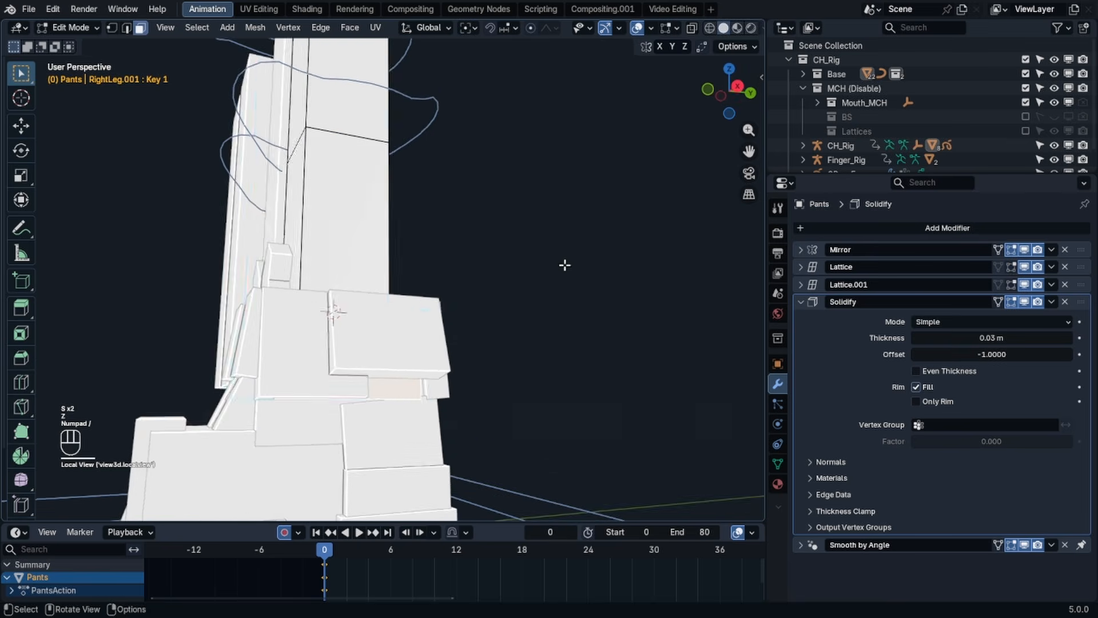
- Delete the selected cuff block from the pants mesh and return to Object Mode
{"action": "key", "text": "Tab"}
{"action": "key", "text": "Tab"}
{"action": "key", "text": "x"}
{"action": "key", "text": "Tab"}
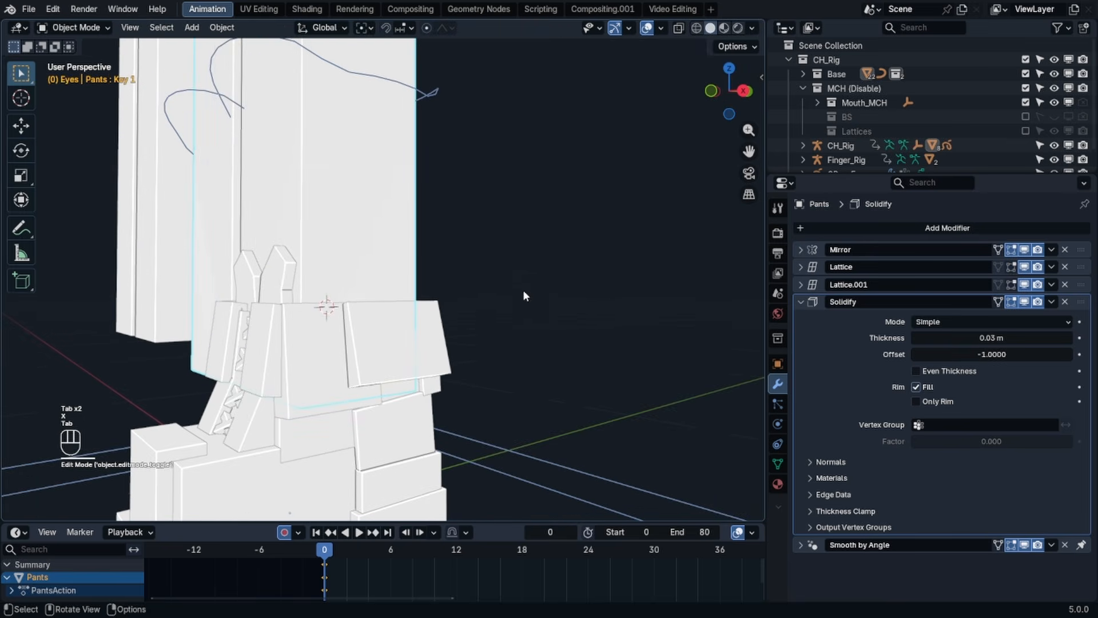
{"action": "left_click", "coordinate": [523, 291]}
{"action": "middle_click_drag", "start_coordinate": [523, 290], "coordinate": [510, 266]}
{"action": "left_click", "coordinate": [388, 213]}
{"action": "key", "text": "g"}
{"action": "right_click", "coordinate": [420, 221]}
- Increase the character rig's Leg Shrink so the pant legs become narrower inside the shoe collar
{"action": "key", "text": "n"}
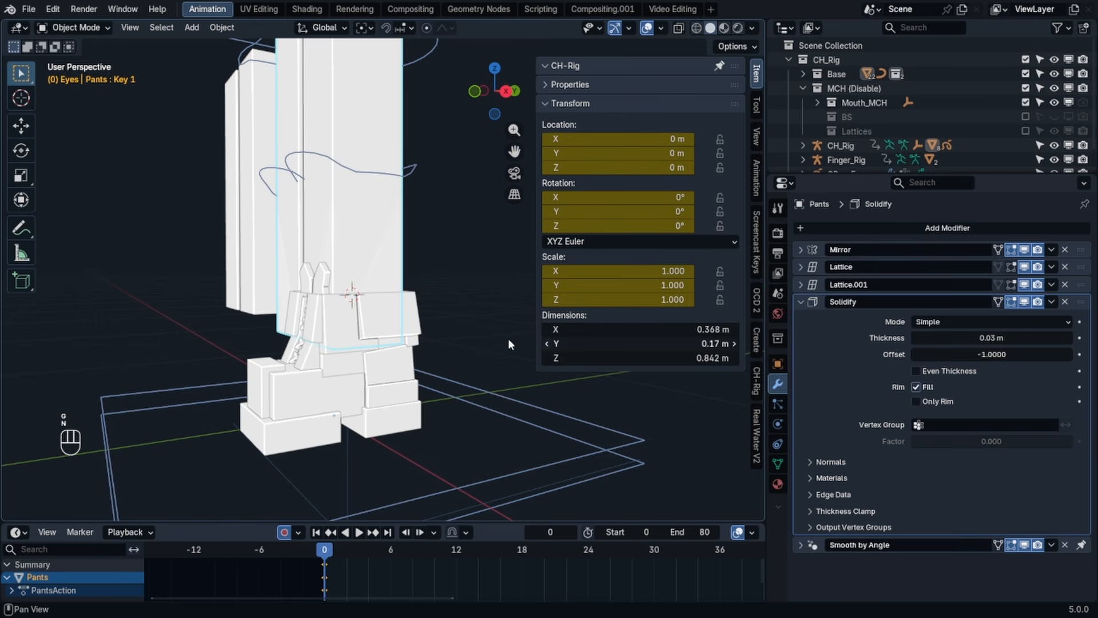
{"action": "left_click", "coordinate": [421, 169]}
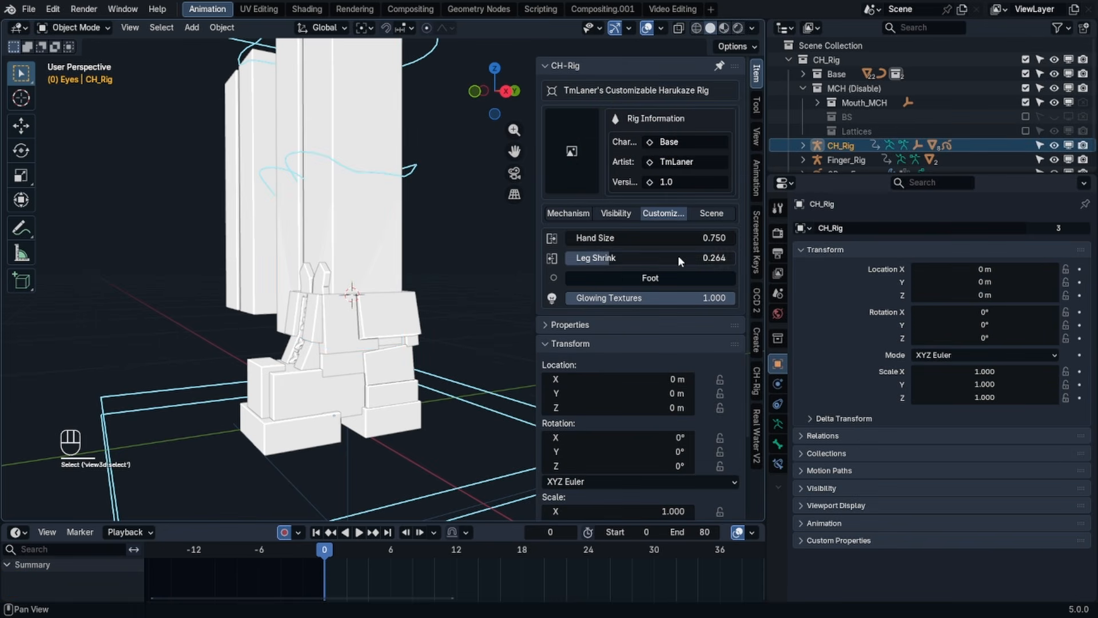
{"action": "left_click_drag", "start_coordinate": [602, 258], "coordinate": [656, 257]}
{"action": "key", "text": "n"}
{"action": "middle_click_drag", "start_coordinate": [403, 260], "coordinate": [461, 266]}
{"action": "scroll", "coordinate": [462, 280], "scroll_direction": "down", "scroll_amount": 3}
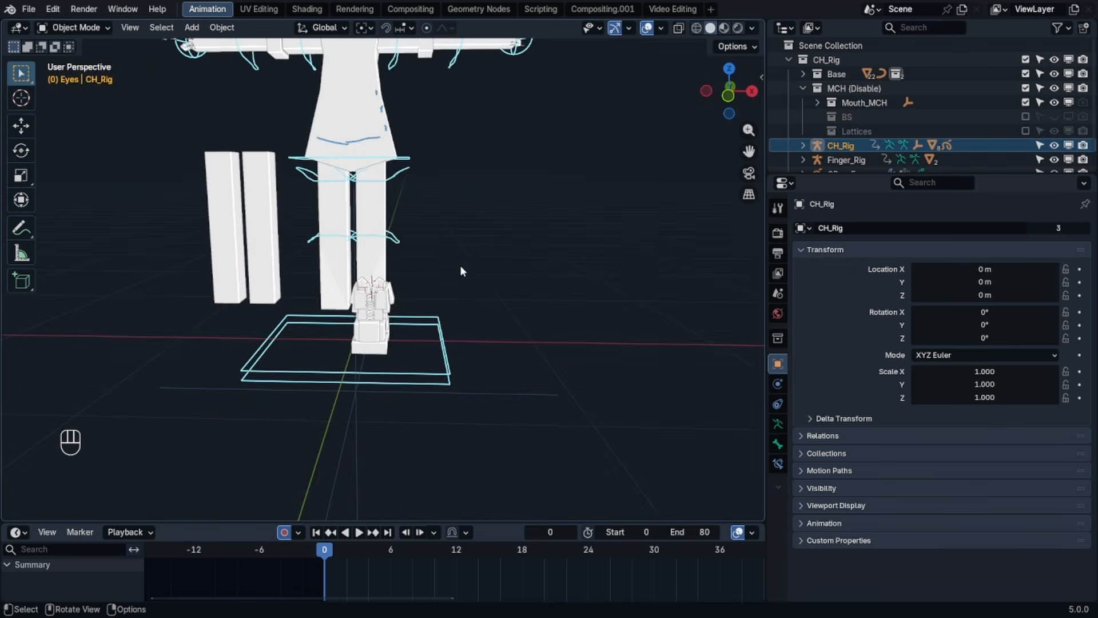
- Edit the shoe body mesh and select its linked upper heel block in the right orthographic view
{"action": "scroll", "coordinate": [460, 266], "scroll_direction": "up", "scroll_amount": 3}
{"action": "left_click", "coordinate": [369, 263]}
{"action": "left_click", "coordinate": [456, 224]}
{"action": "middle_click_drag", "start_coordinate": [456, 225], "coordinate": [406, 328]}
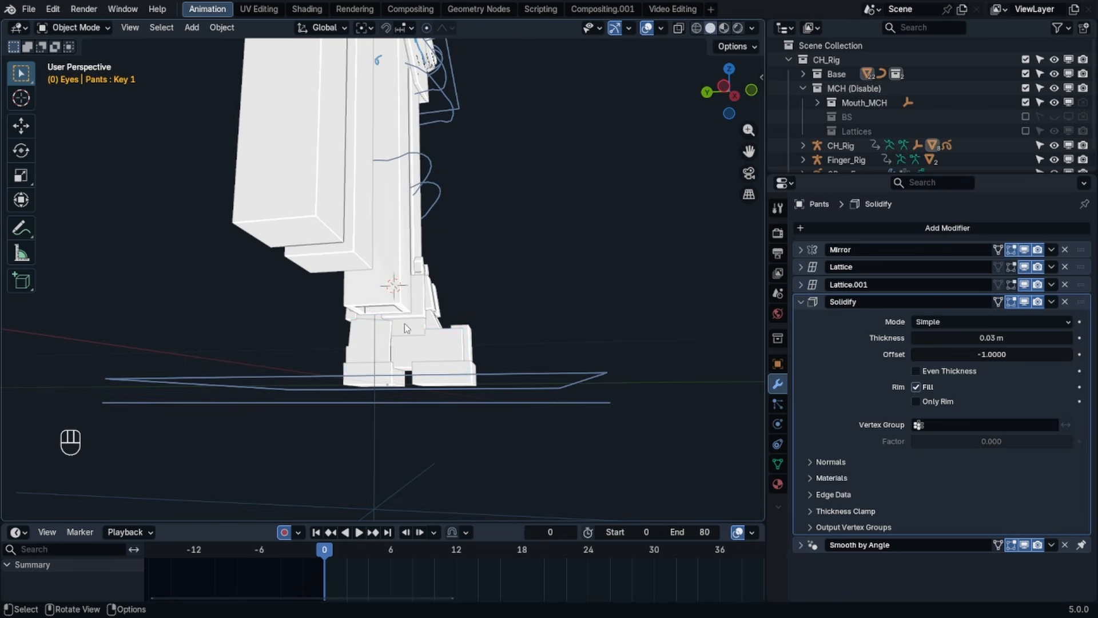
{"action": "left_click", "coordinate": [406, 328]}
{"action": "key", "text": "Tab"}
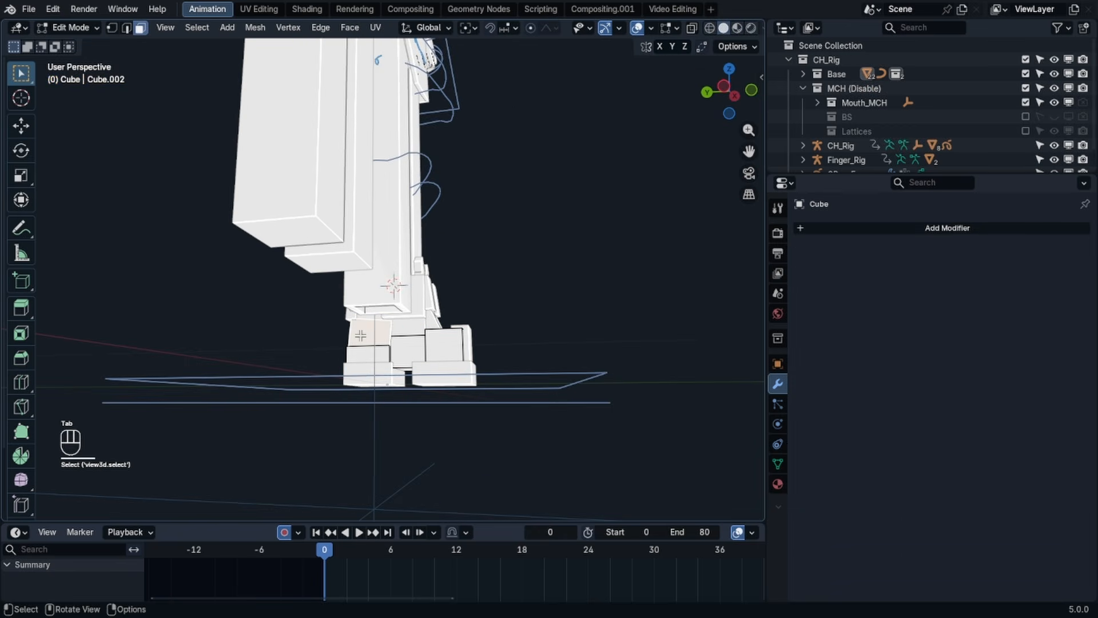
{"action": "key", "text": "KP_3"}
{"action": "scroll", "coordinate": [444, 208], "scroll_direction": "up", "scroll_amount": 5}
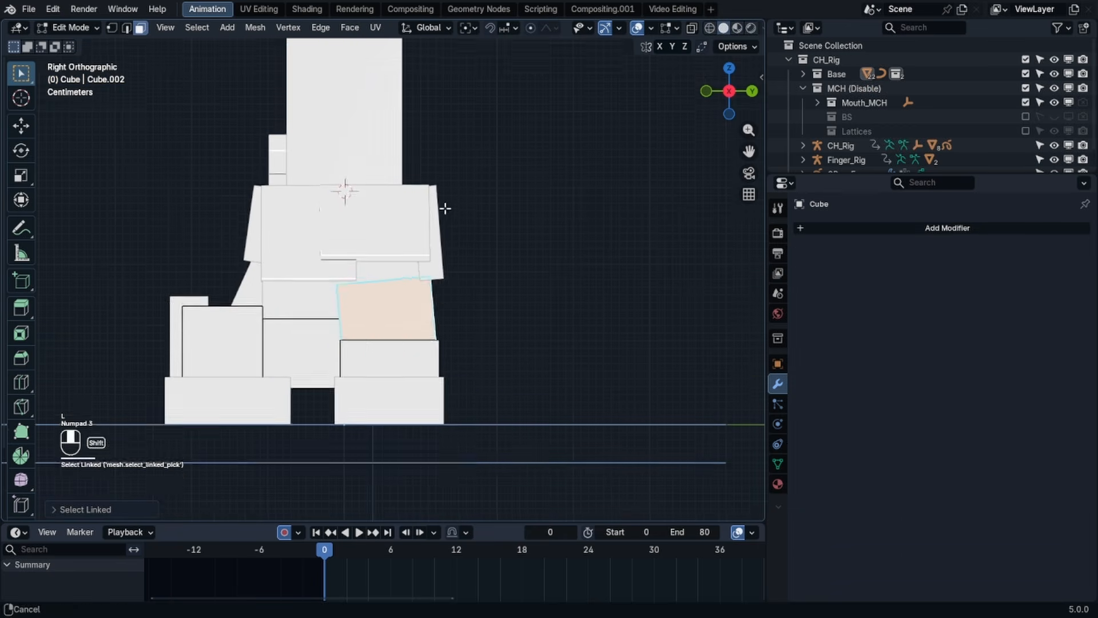
- Rotate the upper heel block in the side view and check its slope from an angle
{"action": "key", "text": "r"}
{"action": "left_click", "coordinate": [508, 319]}
{"action": "key", "text": "Tab"}
{"action": "left_click", "coordinate": [521, 316]}
{"action": "mouse_move", "coordinate": [521, 316]}
{"action": "middle_mouse_down"}
{"action": "mouse_move", "coordinate": [471, 319]}
{"action": "mouse_move", "coordinate": [474, 342]}
{"action": "mouse_move", "coordinate": [536, 325]}
{"action": "middle_mouse_up"}
{"action": "left_click", "coordinate": [447, 346]}
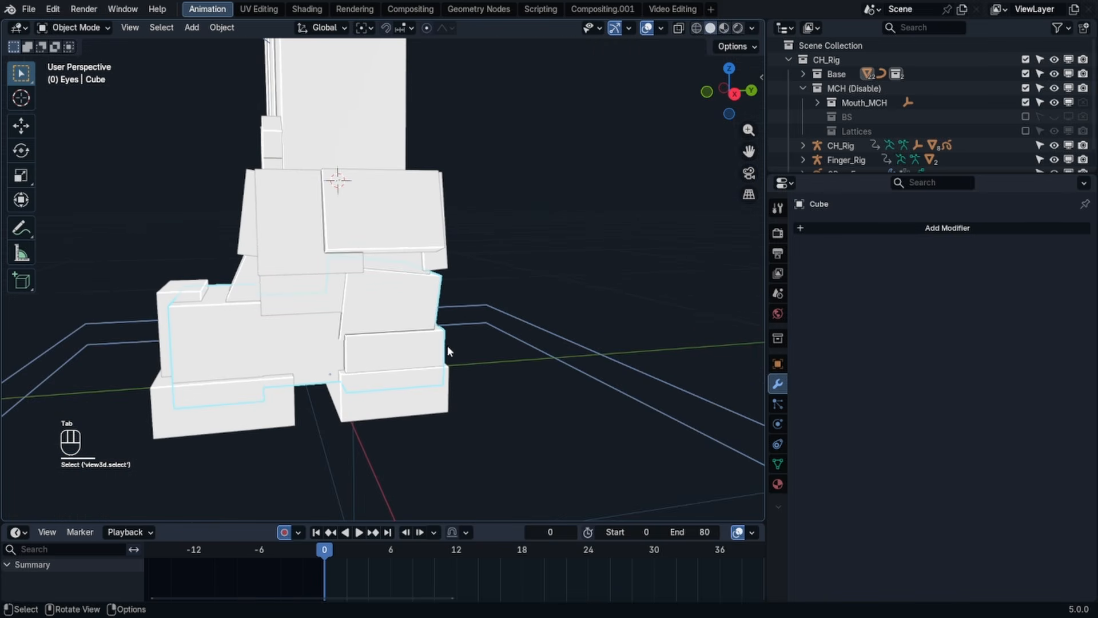
- Move the upper heel block clear of the shoe, out behind the heel
{"action": "key", "text": "Tab"}
{"action": "key", "text": "KP_3"}
{"action": "key", "text": "g"}
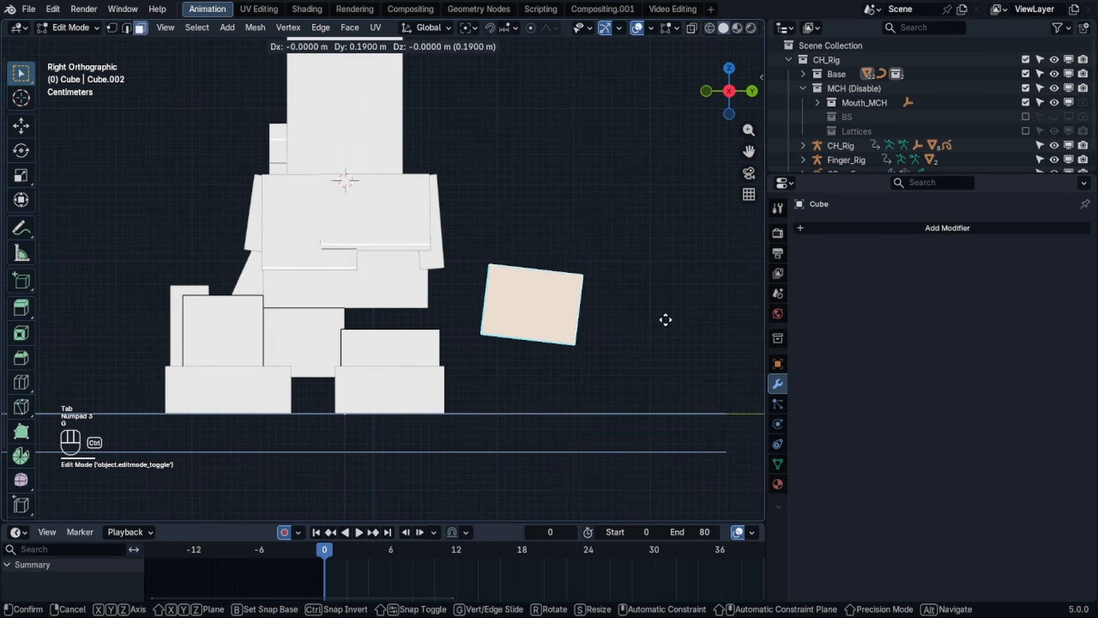
{"action": "left_click", "coordinate": [658, 345], "text": "ctrl"}
- Stretch the lower heel block along Z, raise and tilt it above the sole, and undo the extra scaling
{"action": "key", "text": "l"}
{"action": "key", "text": "s"}
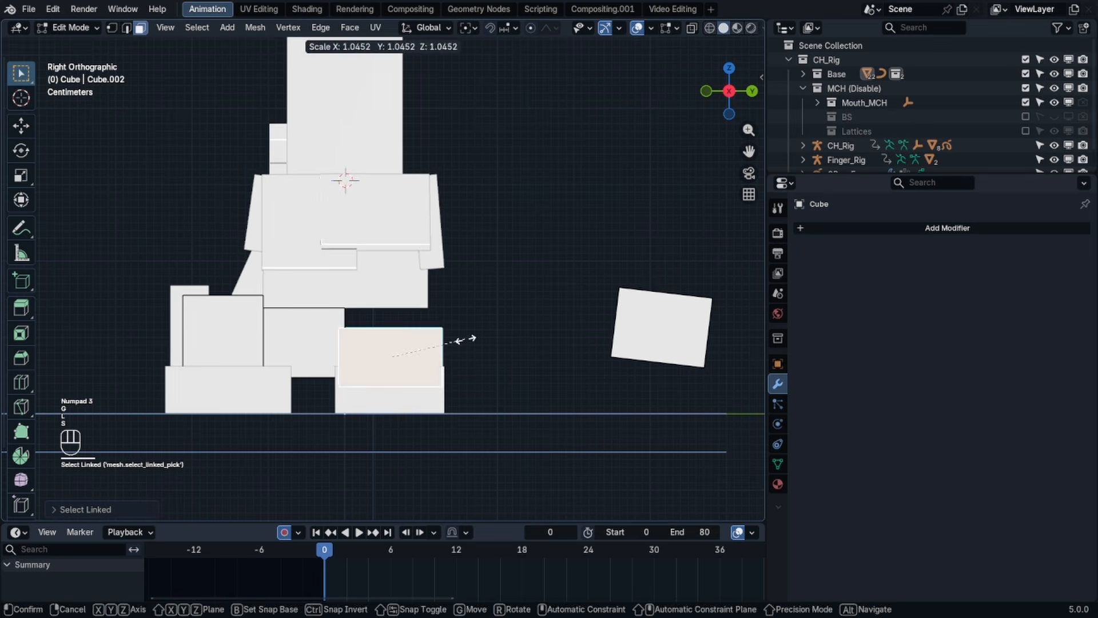
{"action": "right_click", "coordinate": [462, 342]}
{"action": "key", "text": "s"}
{"action": "key", "text": "z"}
{"action": "left_click", "coordinate": [496, 337]}
{"action": "key", "text": "g"}
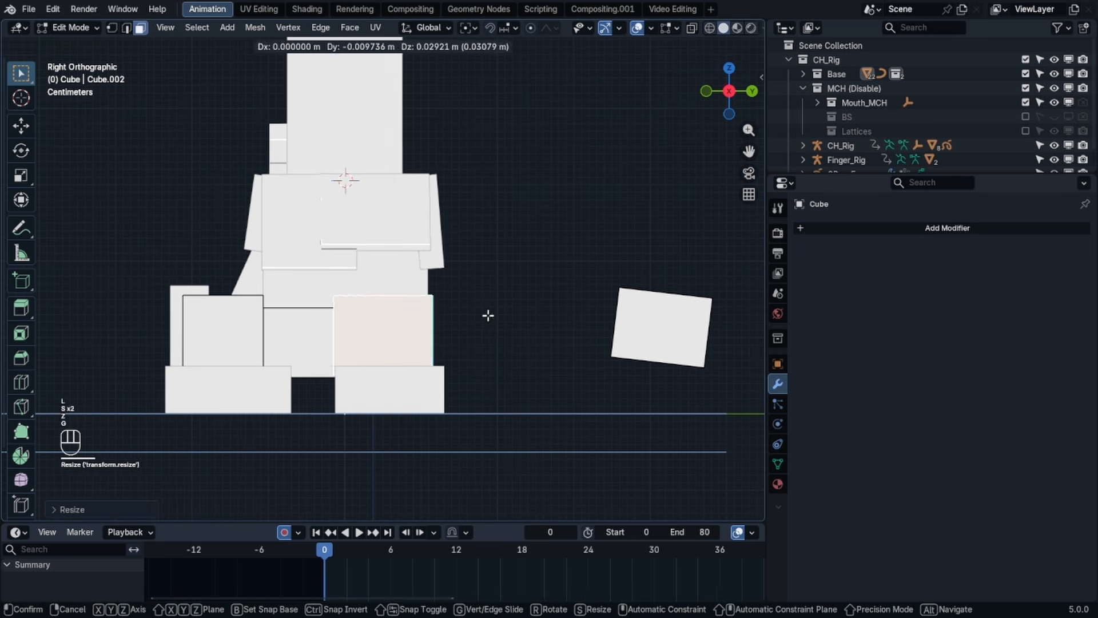
{"action": "key", "text": "ctrl+z"}
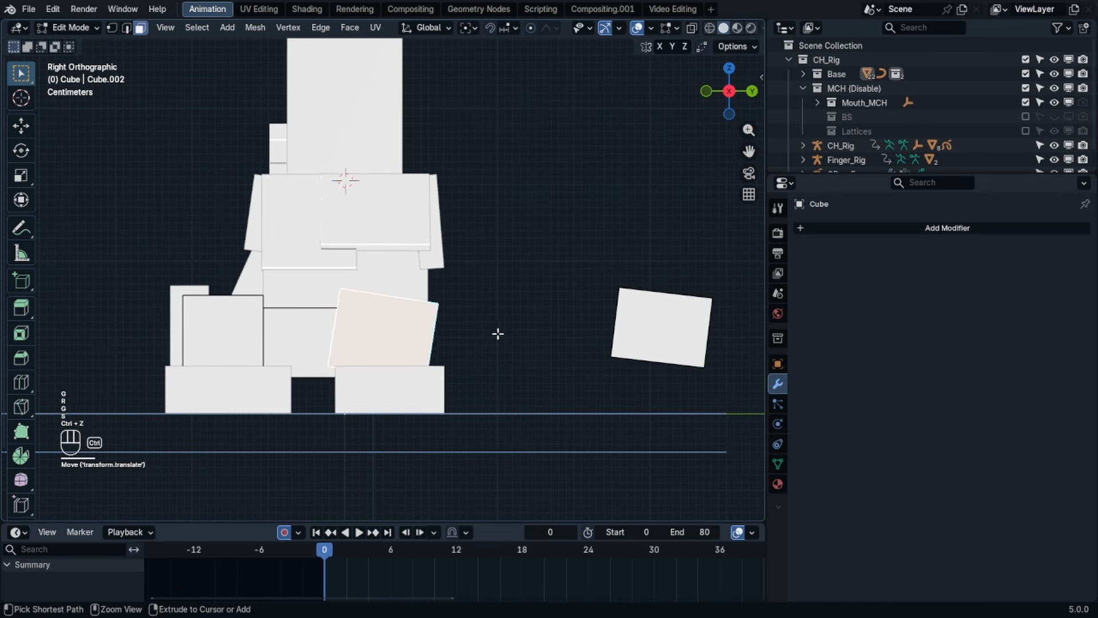
- Stretch the tilted heel block further along Z, adjust its rotation and position it over the rear sole
{"action": "key", "text": "s"}
{"action": "key", "text": "z"}
{"action": "left_click", "coordinate": [507, 333]}
{"action": "key", "text": "r"}
{"action": "left_click", "coordinate": [510, 346]}
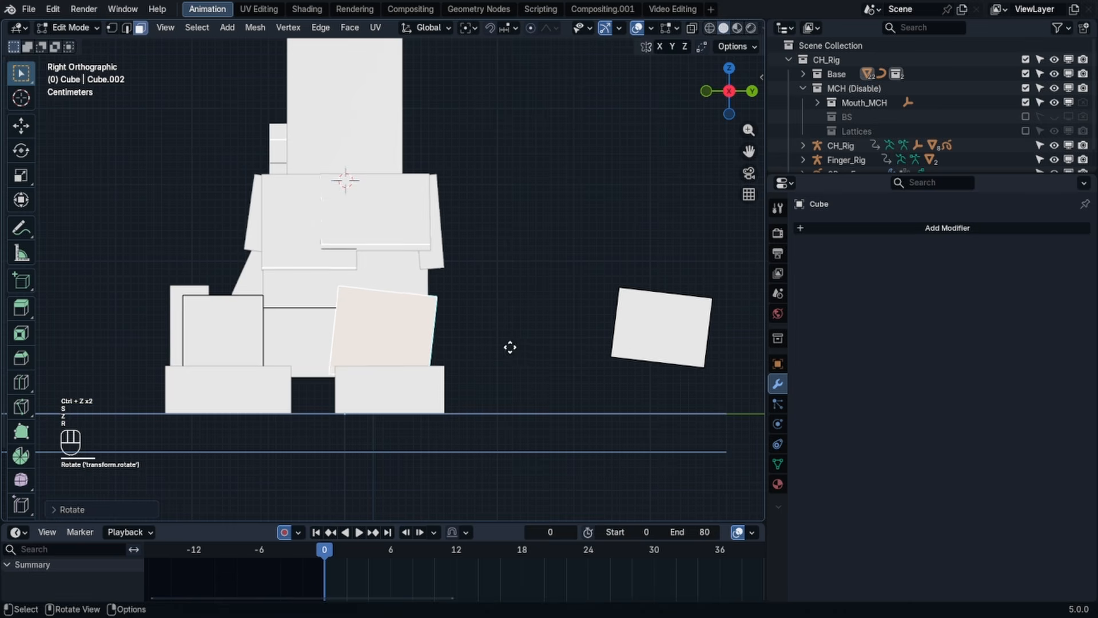
{"action": "key", "text": "g"}
{"action": "left_click", "coordinate": [573, 348]}
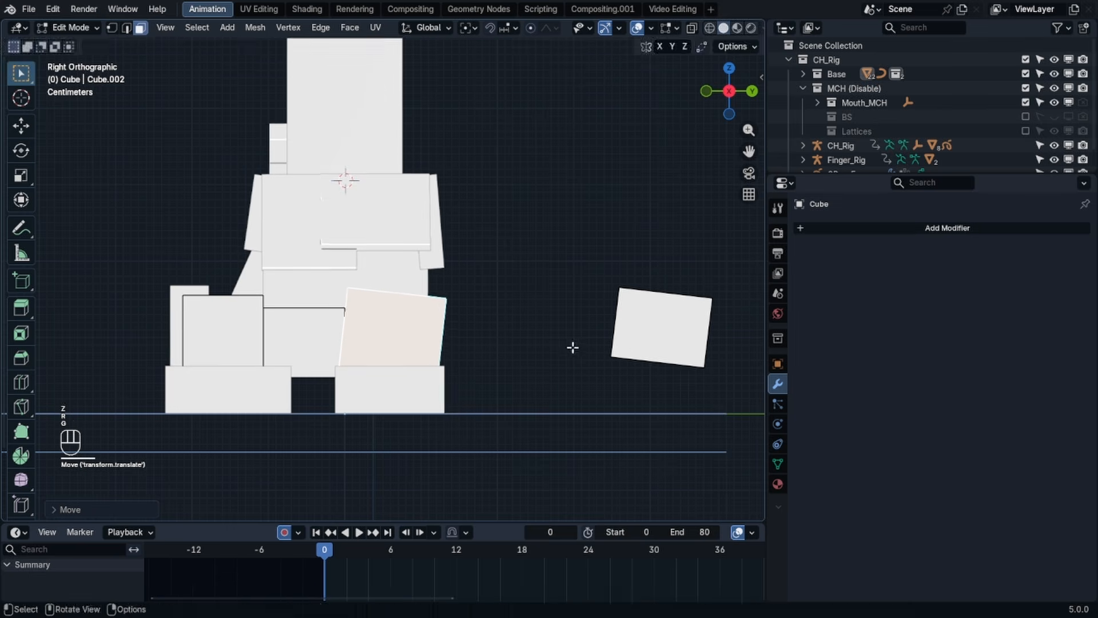
{"action": "key", "text": "g"}
{"action": "left_click", "coordinate": [562, 343]}
{"action": "key", "text": "Tab"}
{"action": "left_click", "coordinate": [559, 344]}
{"action": "mouse_move", "coordinate": [556, 344]}
{"action": "middle_mouse_down"}
{"action": "mouse_move", "coordinate": [450, 358]}
{"action": "mouse_move", "coordinate": [568, 356]}
{"action": "mouse_move", "coordinate": [563, 332]}
{"action": "middle_mouse_up"}
- Delete the discarded heel block lying behind the shoe from the shoe body mesh
{"action": "left_click", "coordinate": [562, 312]}
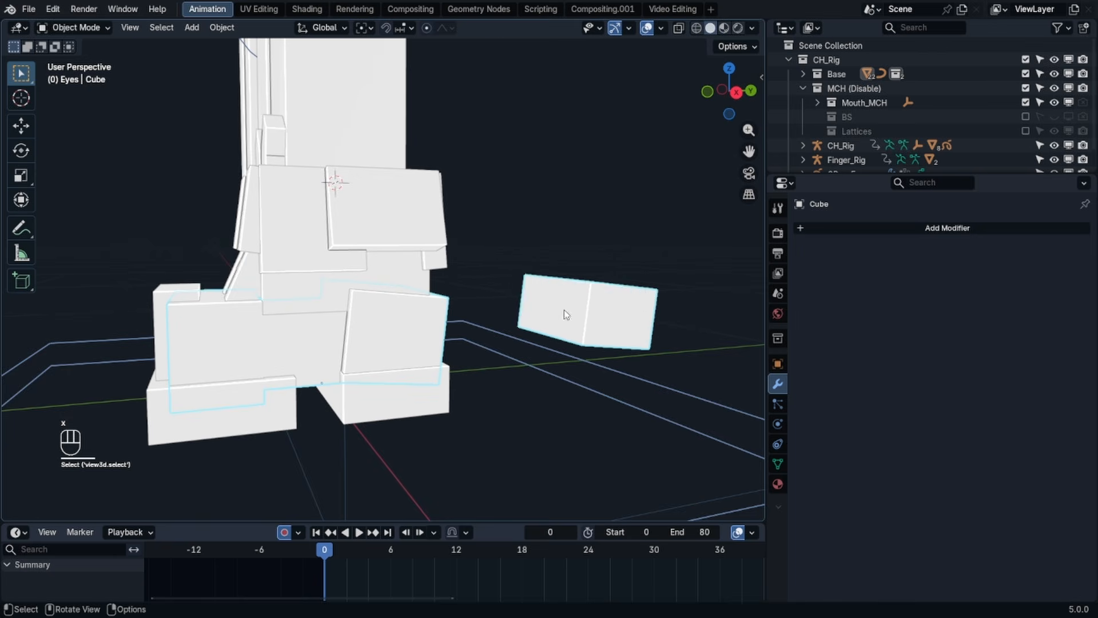
{"action": "key", "text": "Tab"}
{"action": "key", "text": "l"}
{"action": "key", "text": "x"}
{"action": "left_click", "coordinate": [565, 308]}
{"action": "key", "text": "Tab"}
- Move the rear side face of the mirrored ankle collar slightly up along Z
{"action": "scroll", "coordinate": [514, 268], "scroll_direction": "down", "scroll_amount": 5}
{"action": "middle_click_drag", "start_coordinate": [514, 268], "coordinate": [613, 265]}
{"action": "middle_click_drag", "start_coordinate": [511, 255], "coordinate": [431, 213]}
{"action": "left_click", "coordinate": [432, 213]}
{"action": "key", "text": "Tab"}
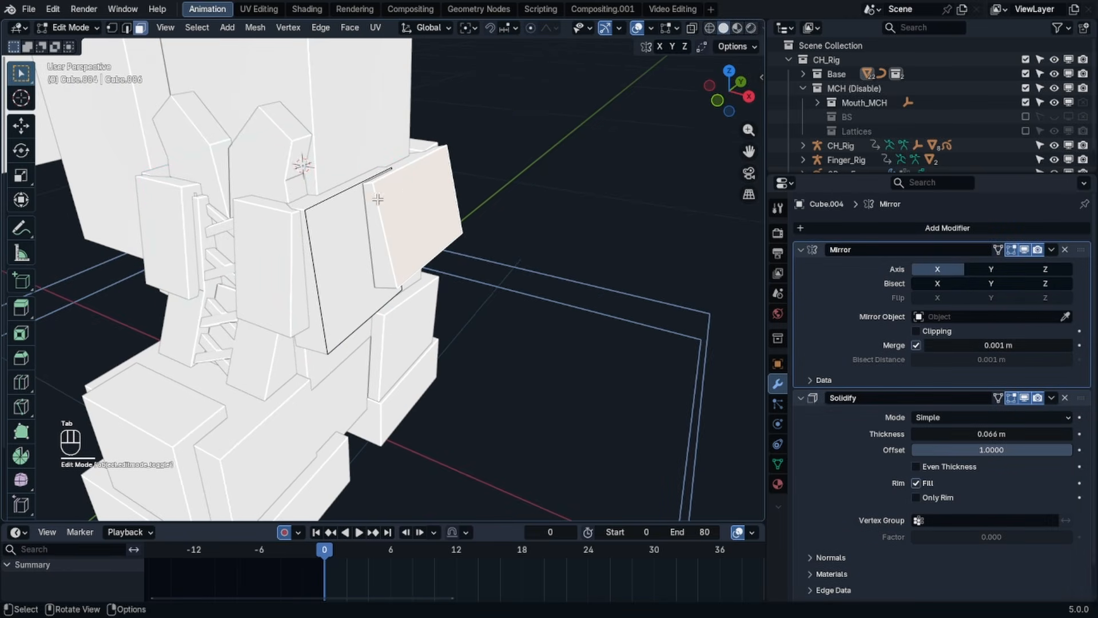
{"action": "key", "text": "g"}
{"action": "key", "text": "z"}
{"action": "left_click", "coordinate": [418, 147]}
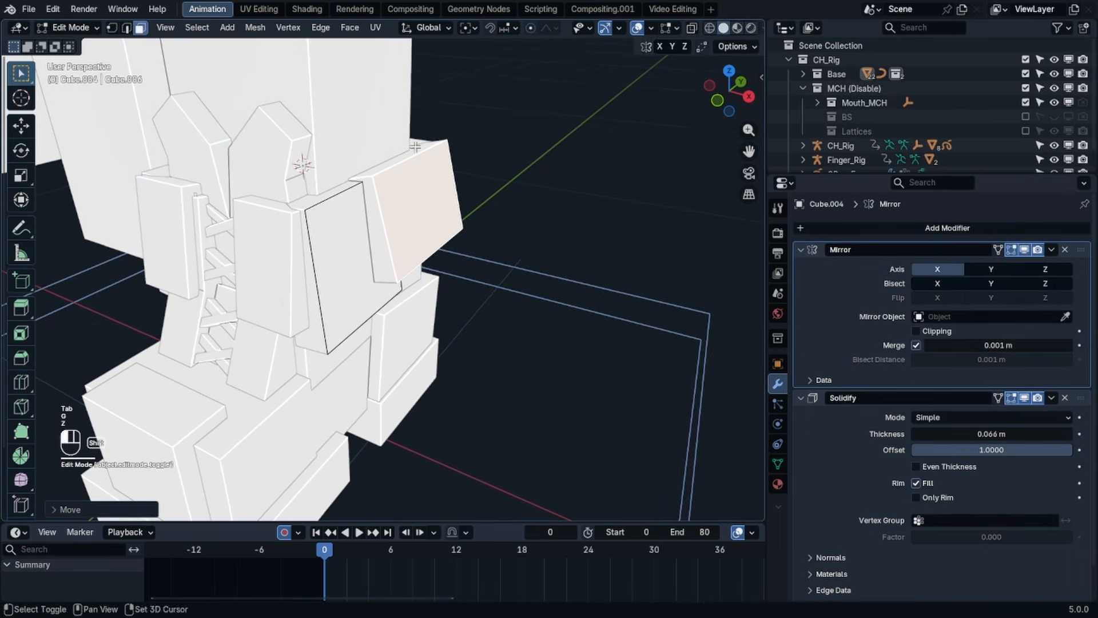
- Adjust the height of the collar's forward side face along Z to line up with the rear side panel
{"action": "key", "text": "Tab"}
{"action": "middle_click_drag", "start_coordinate": [383, 201], "coordinate": [399, 221]}
{"action": "key", "text": "Tab"}
{"action": "left_click", "coordinate": [360, 224], "text": "shift"}
{"action": "key", "text": "g"}
{"action": "key", "text": "z"}
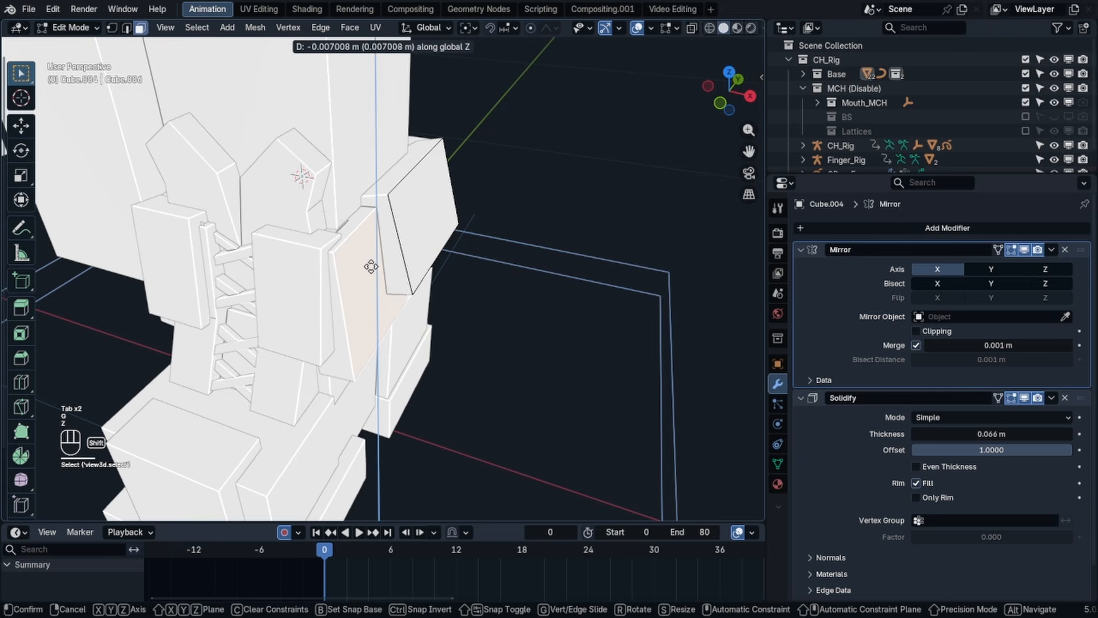
{"action": "left_click", "coordinate": [374, 240]}
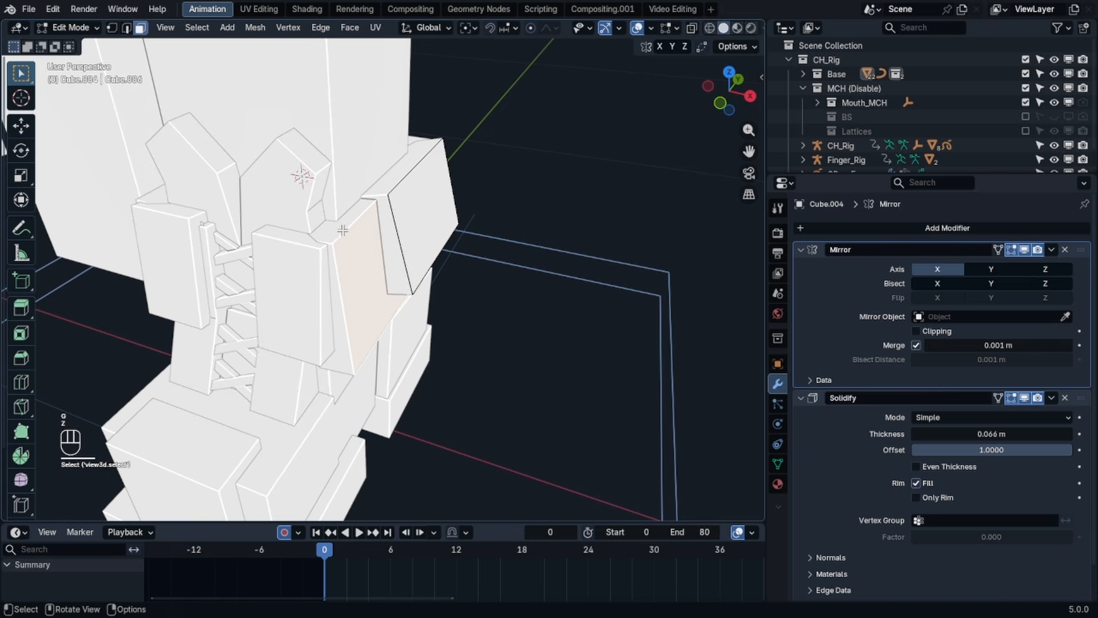
- Lower the two front collar panels beside the laces slightly along Z
{"action": "key", "text": "Tab"}
{"action": "left_click", "coordinate": [295, 260]}
{"action": "key", "text": "Tab"}
{"action": "left_click", "coordinate": [290, 262]}
{"action": "key", "text": "g"}
{"action": "key", "text": "z"}
{"action": "left_click", "coordinate": [291, 283]}
{"action": "left_click", "coordinate": [164, 266], "text": "shift"}
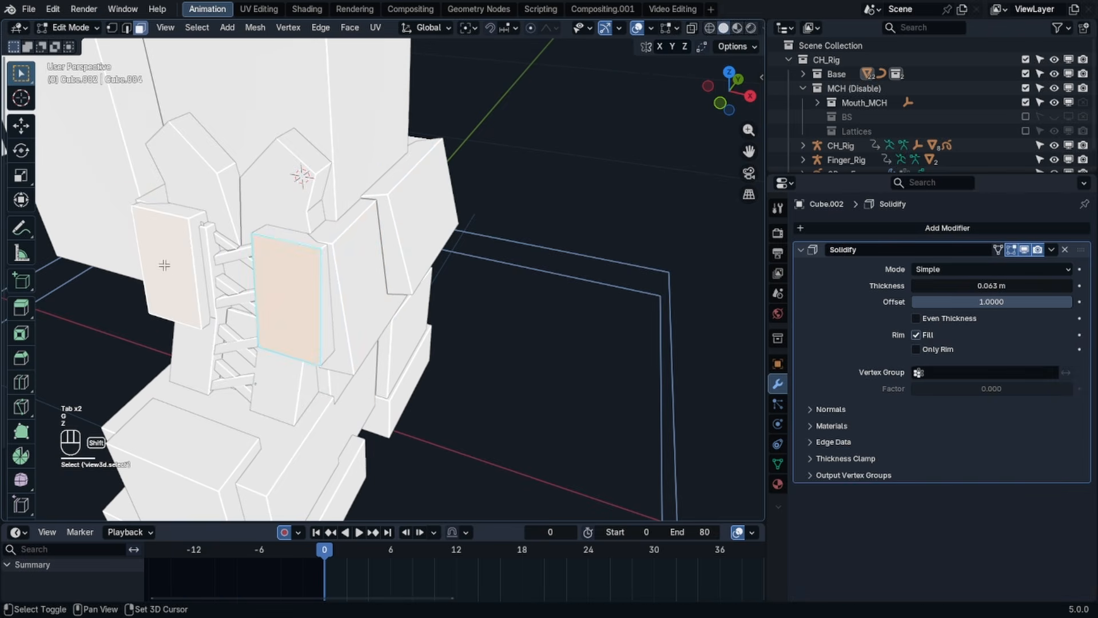
{"action": "key", "text": "g"}
{"action": "key", "text": "z"}
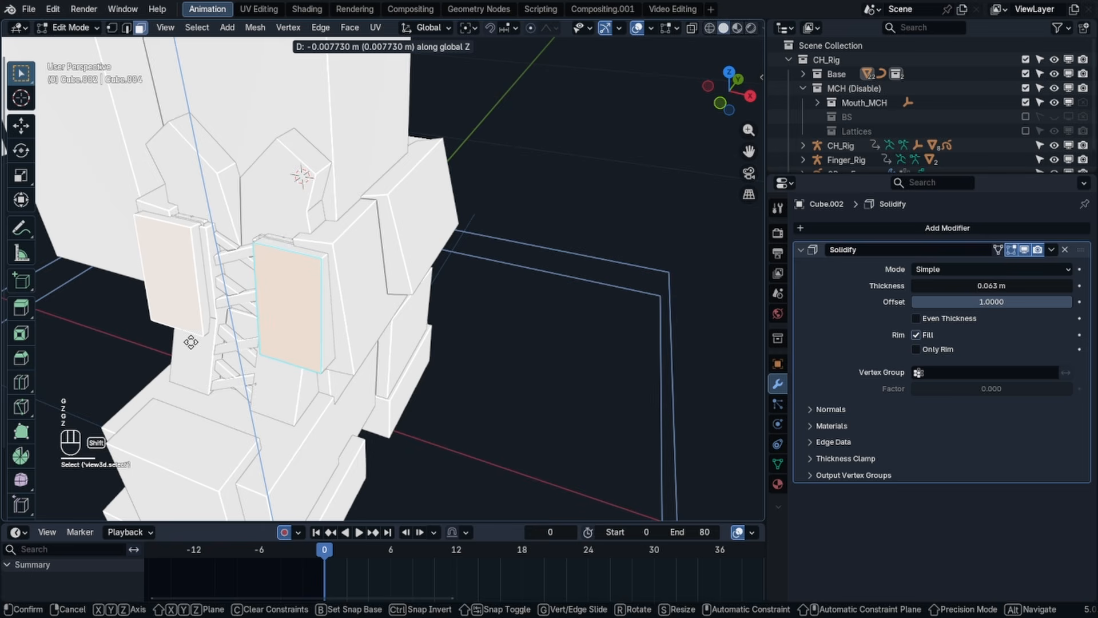
{"action": "left_click", "coordinate": [193, 321]}
{"action": "key", "text": "Tab"}
- Reduce the Solidify thickness of the mirrored side collar panels to 0.048 m
{"action": "middle_click_drag", "start_coordinate": [558, 233], "coordinate": [604, 248]}
{"action": "left_click", "coordinate": [448, 264], "text": "shift"}
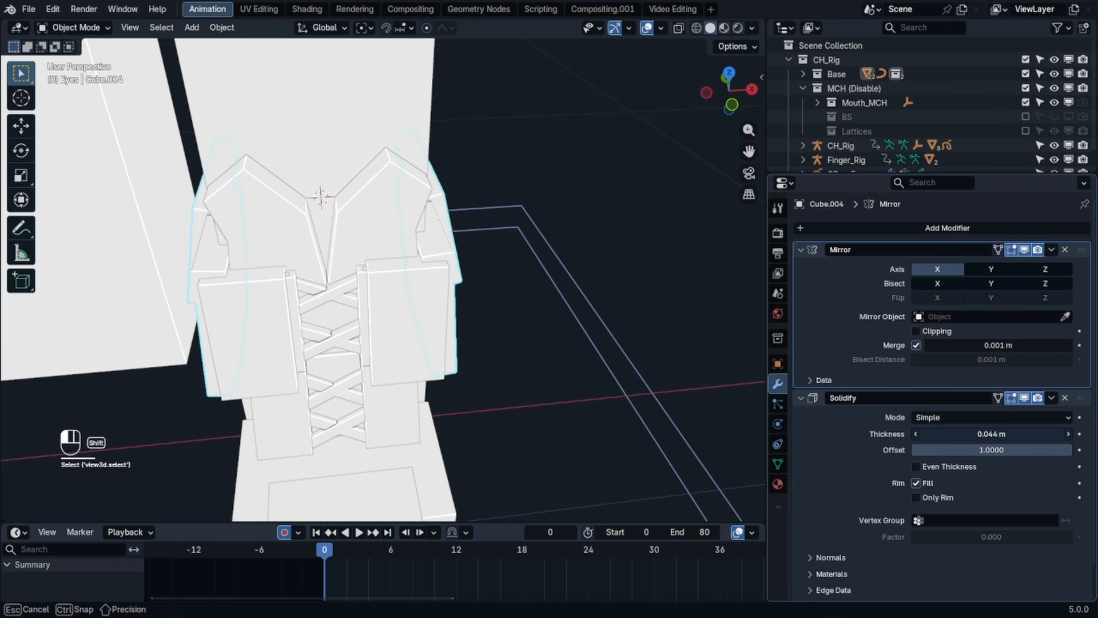
{"action": "left_click", "coordinate": [584, 279]}
- Compare the shoe's proportions with the full character in front view with overlays shown
{"action": "scroll", "coordinate": [558, 204], "scroll_direction": "down", "scroll_amount": 2}
{"action": "middle_click_drag", "start_coordinate": [584, 279], "coordinate": [581, 203]}
{"action": "left_click", "coordinate": [560, 206]}
{"action": "scroll", "coordinate": [563, 209], "scroll_direction": "down", "scroll_amount": 2}
{"action": "scroll", "coordinate": [599, 227], "scroll_direction": "down", "scroll_amount": 3}
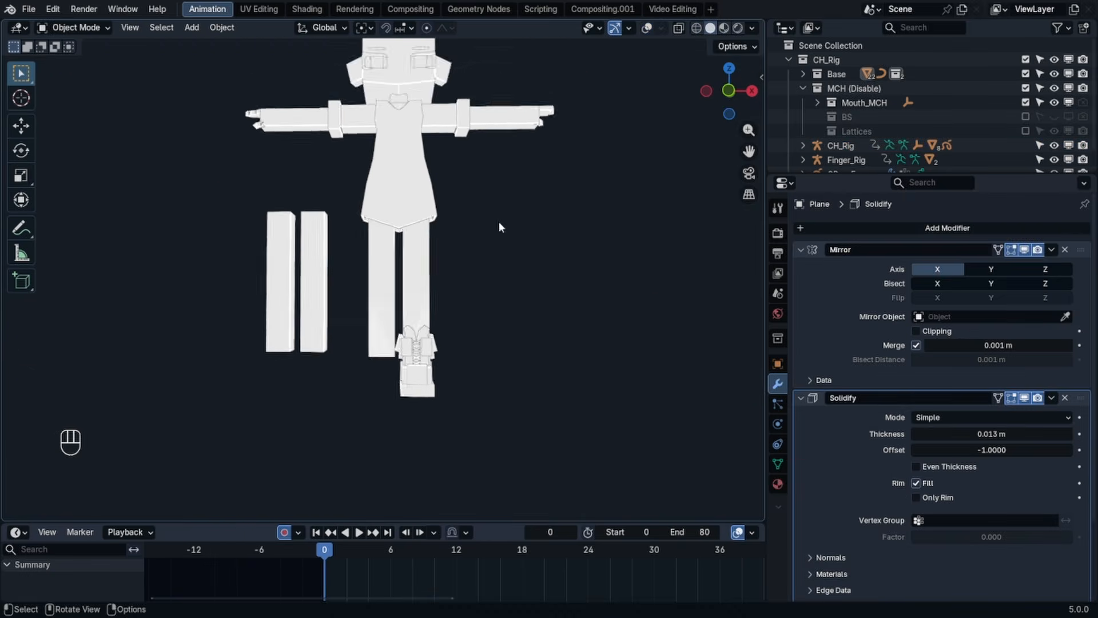
{"action": "scroll", "coordinate": [500, 223], "scroll_direction": "up", "scroll_amount": 2}
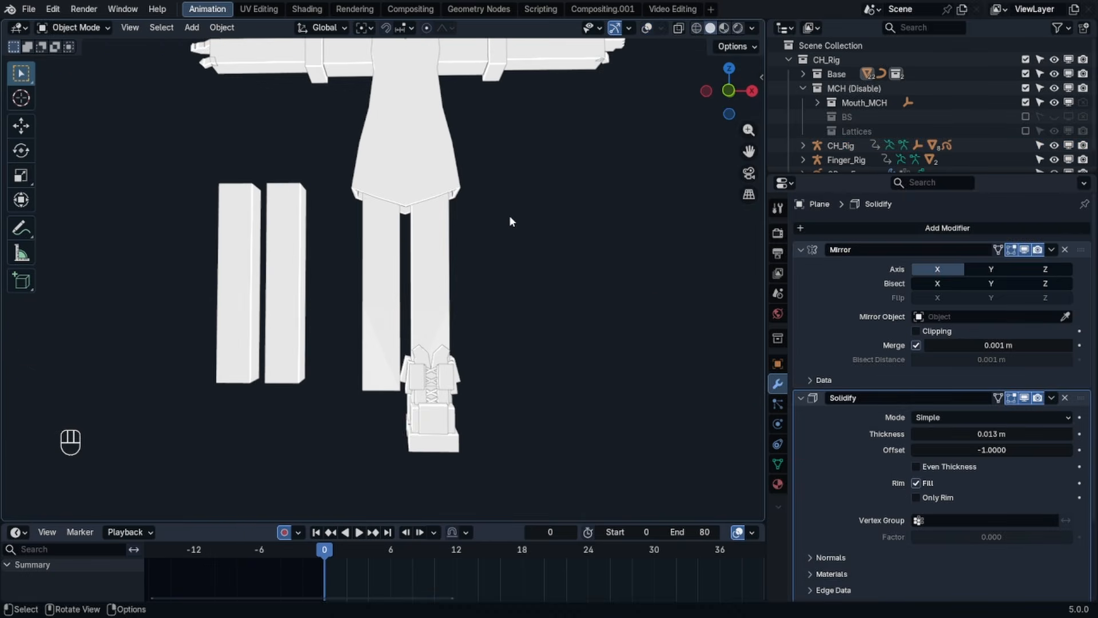
{"action": "key", "text": "KP_1"}
{"action": "left_click", "coordinate": [647, 28]}
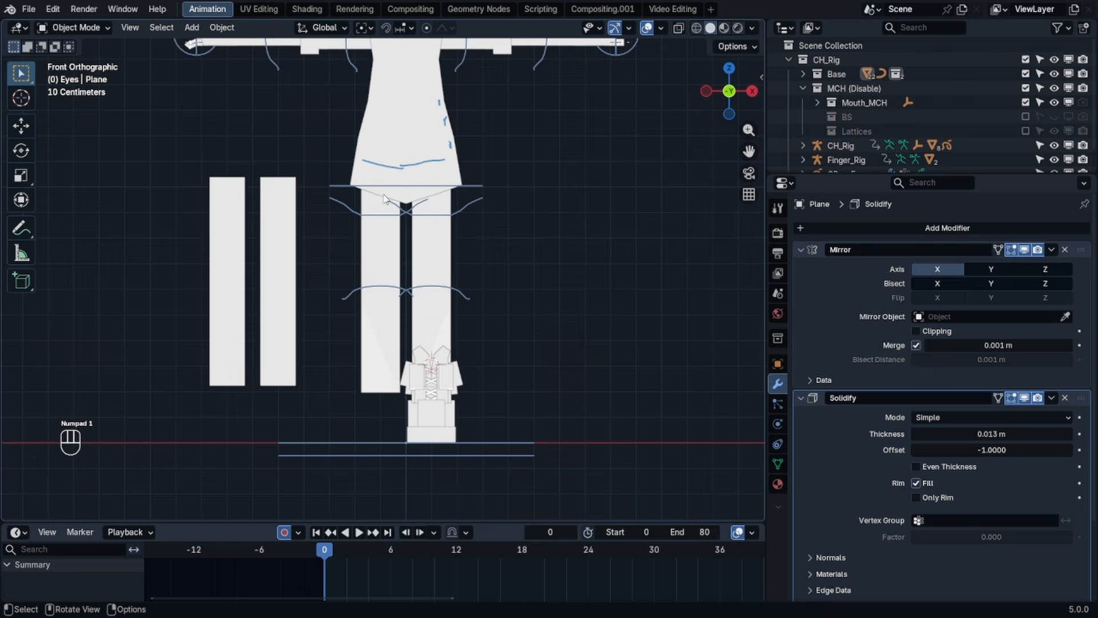
- Set the character rig's Leg Shrink value to 0.250
{"action": "left_click", "coordinate": [412, 232]}
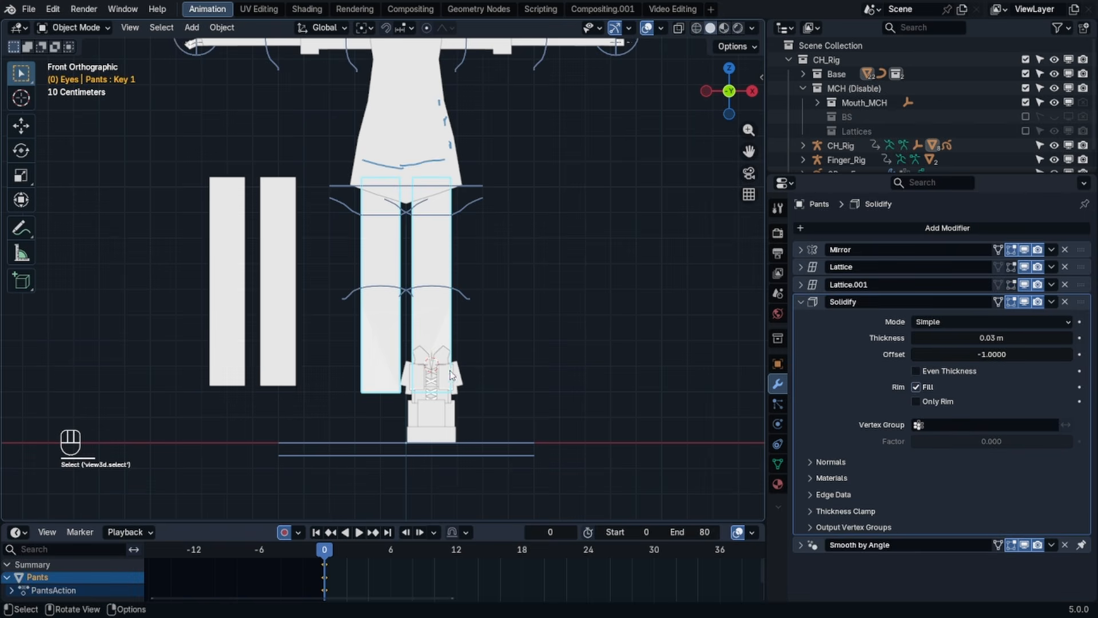
{"action": "scroll", "coordinate": [432, 360], "scroll_direction": "up", "scroll_amount": 3}
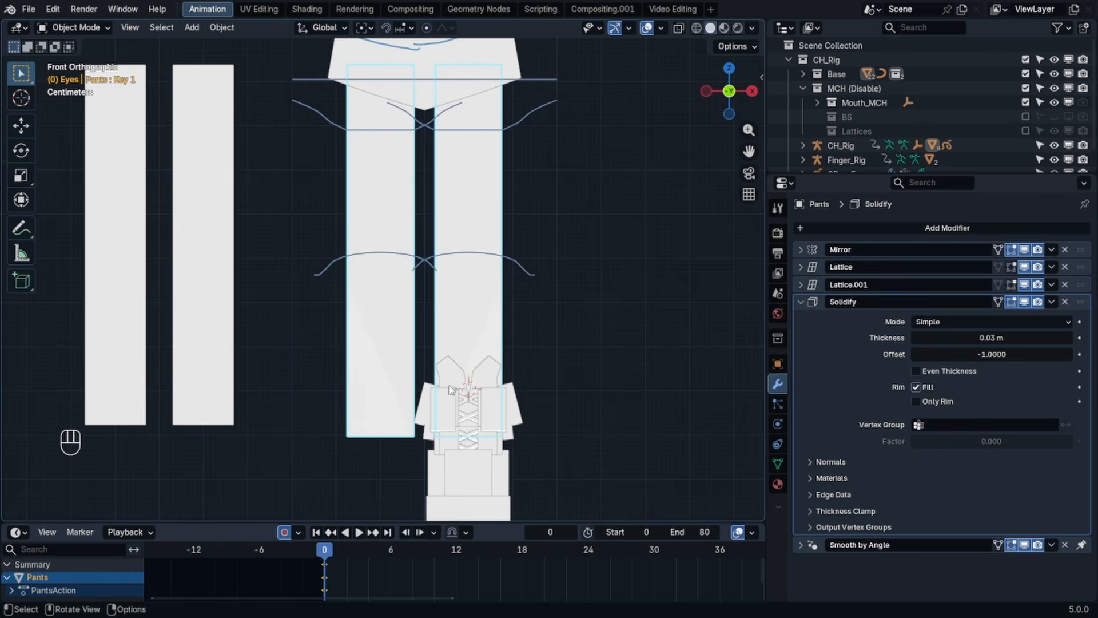
{"action": "left_click", "coordinate": [577, 320]}
{"action": "key", "text": "n"}
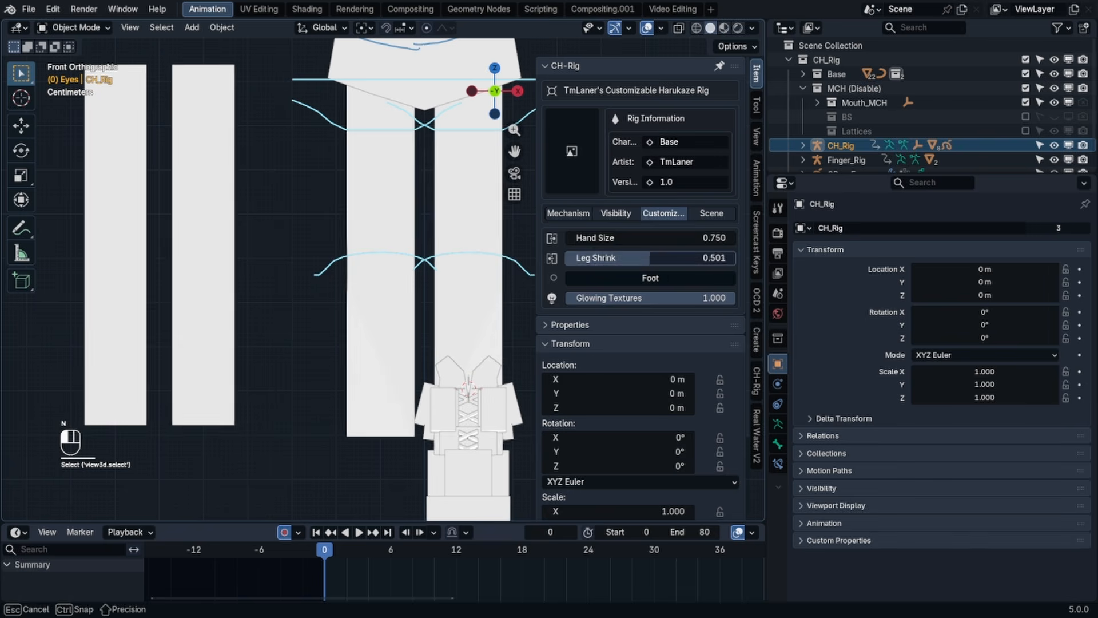
{"action": "left_click", "coordinate": [652, 258]}
{"action": "key", "text": "Return"}
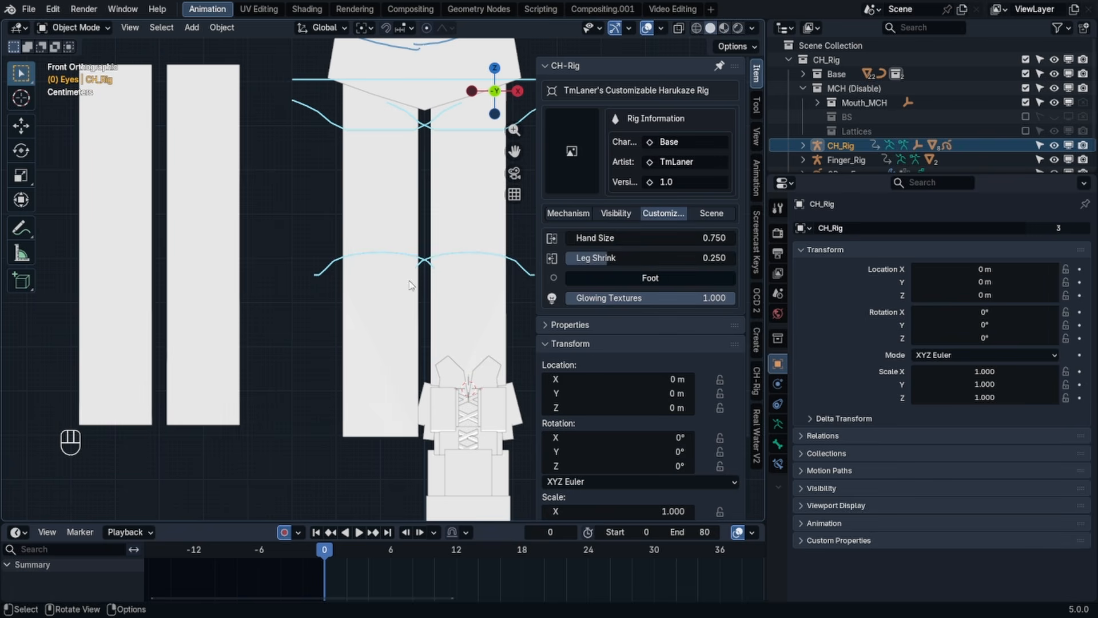
{"action": "key", "text": "n"}
- Hide the pants object so only the shoe remains around the ankle
{"action": "left_click", "coordinate": [458, 293]}
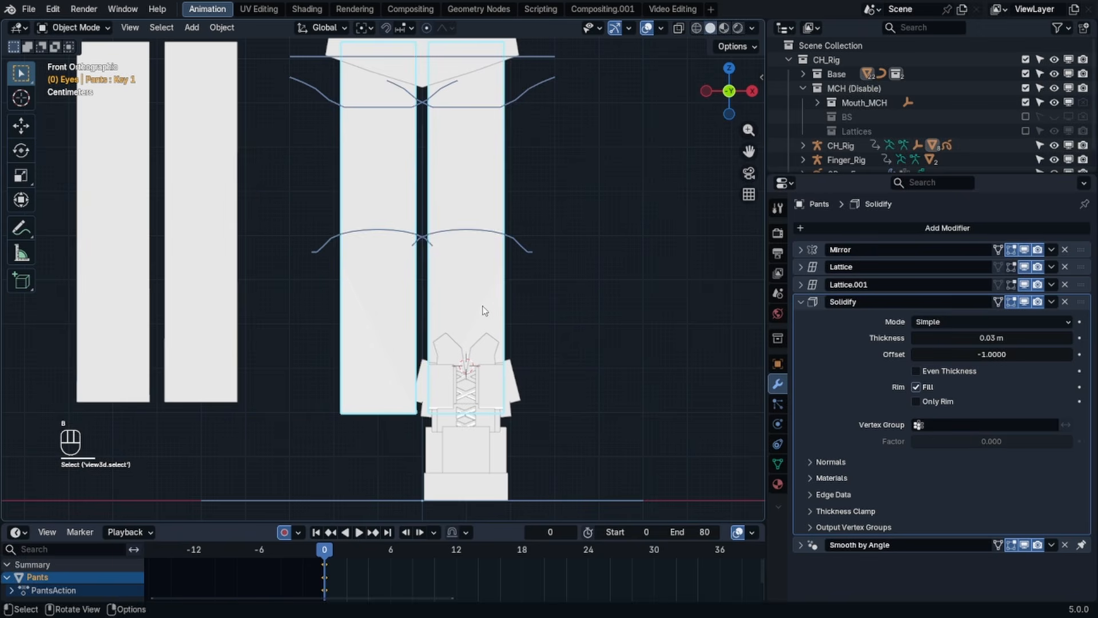
{"action": "key", "text": "h"}
{"action": "key", "text": "Tab"}
{"action": "left_click_drag", "start_coordinate": [399, 315], "coordinate": [539, 480]}
{"action": "key", "text": "a"}
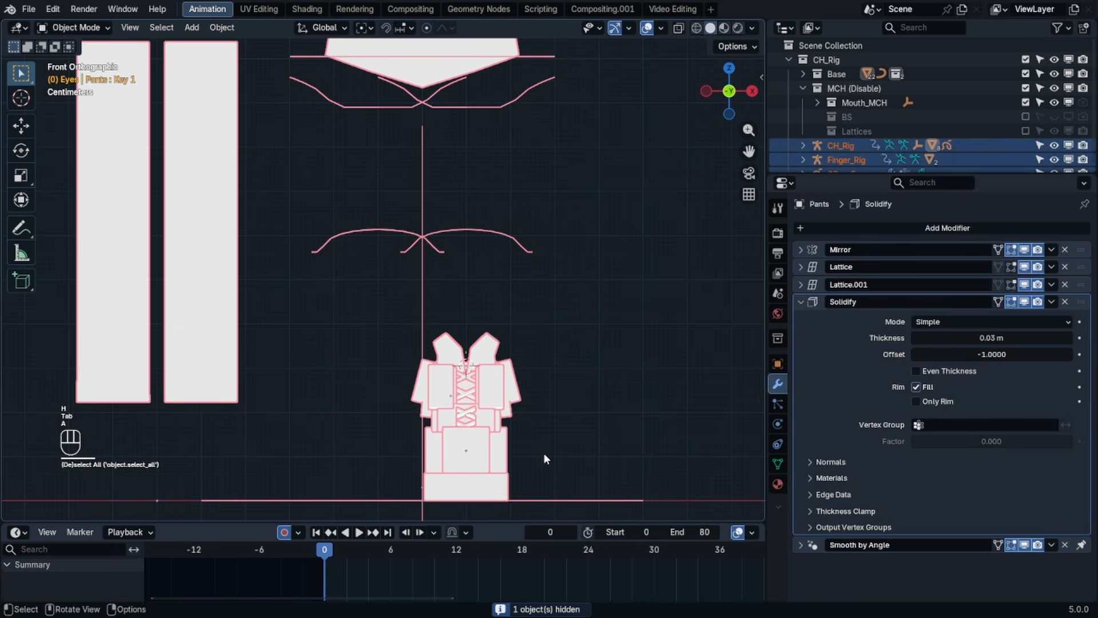
- Select the geometry of all shoe parts together and set the transform pivot to the 3D cursor
{"action": "left_click", "coordinate": [469, 380]}
{"action": "key", "text": "b"}
{"action": "key", "text": "b"}
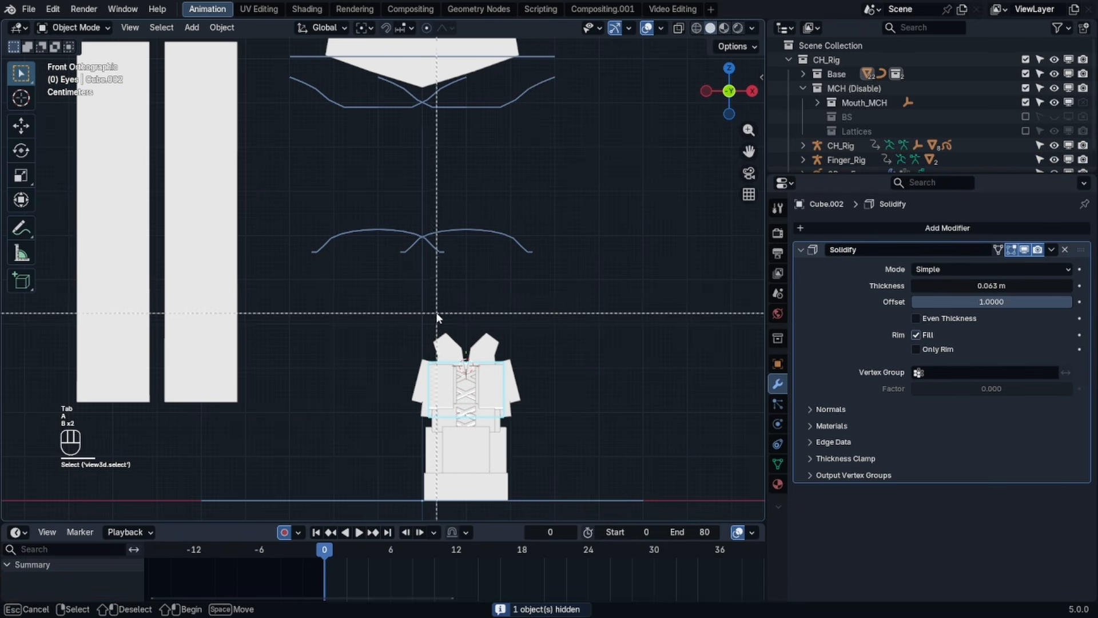
{"action": "left_click_drag", "start_coordinate": [437, 314], "coordinate": [533, 491]}
{"action": "key", "text": "Tab"}
{"action": "key", "text": "a"}
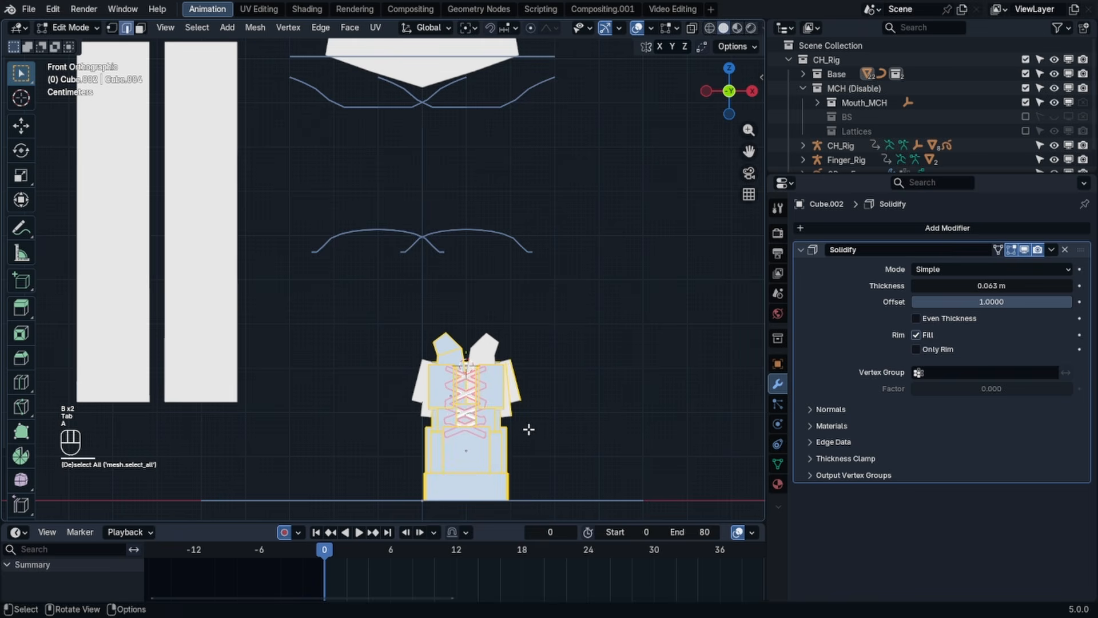
{"action": "left_click", "coordinate": [441, 28]}
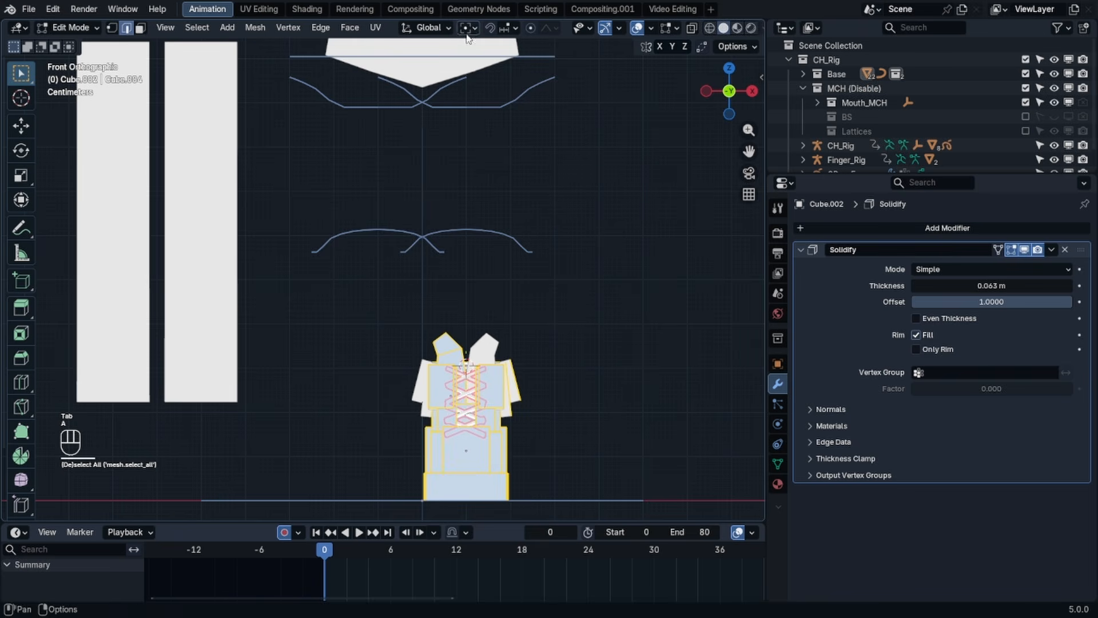
{"action": "left_click", "coordinate": [469, 27]}
{"action": "left_click", "coordinate": [503, 91]}
{"action": "key", "text": "s"}
{"action": "right_click", "coordinate": [727, 309]}
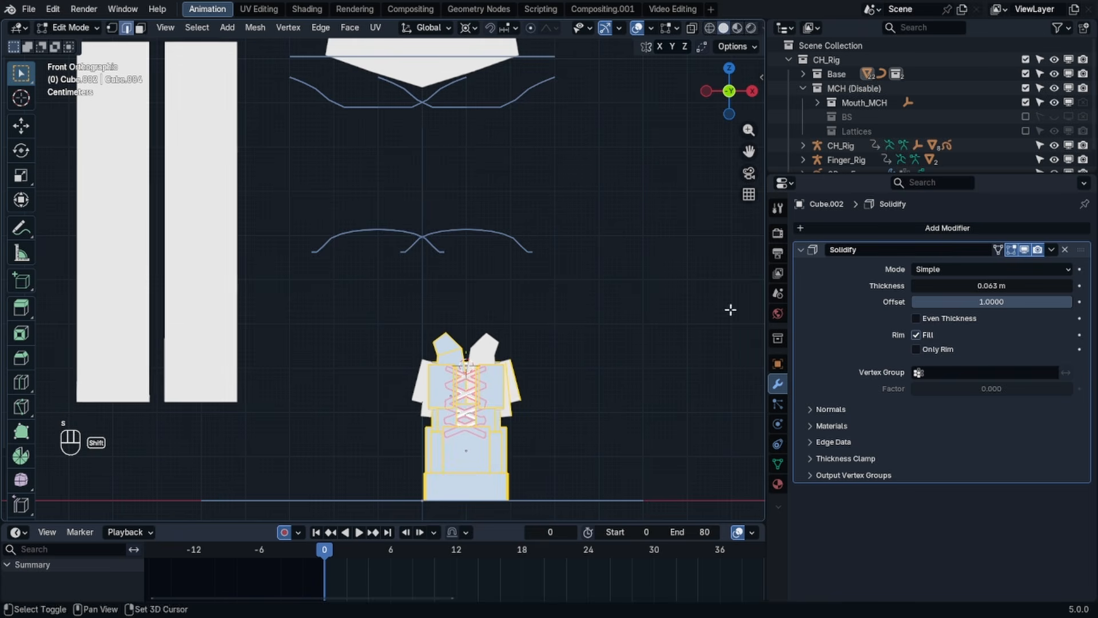
{"action": "key", "text": "Tab"}
- Convert the shoelace curve object to a mesh
{"action": "left_click", "coordinate": [477, 387]}
{"action": "scroll", "coordinate": [477, 386], "scroll_direction": "up", "scroll_amount": 3}
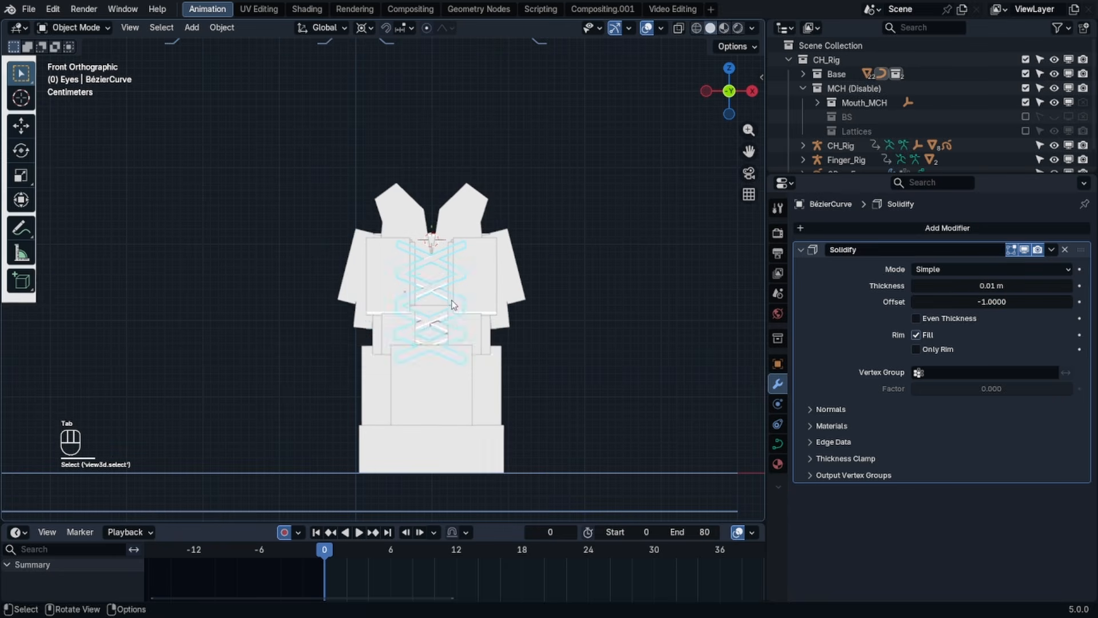
{"action": "key", "text": "q"}
{"action": "left_click", "coordinate": [449, 312]}
- Scale the geometry of all shoe parts, laces included, up by about 1.06 around the 3D cursor
{"action": "key", "text": "b"}
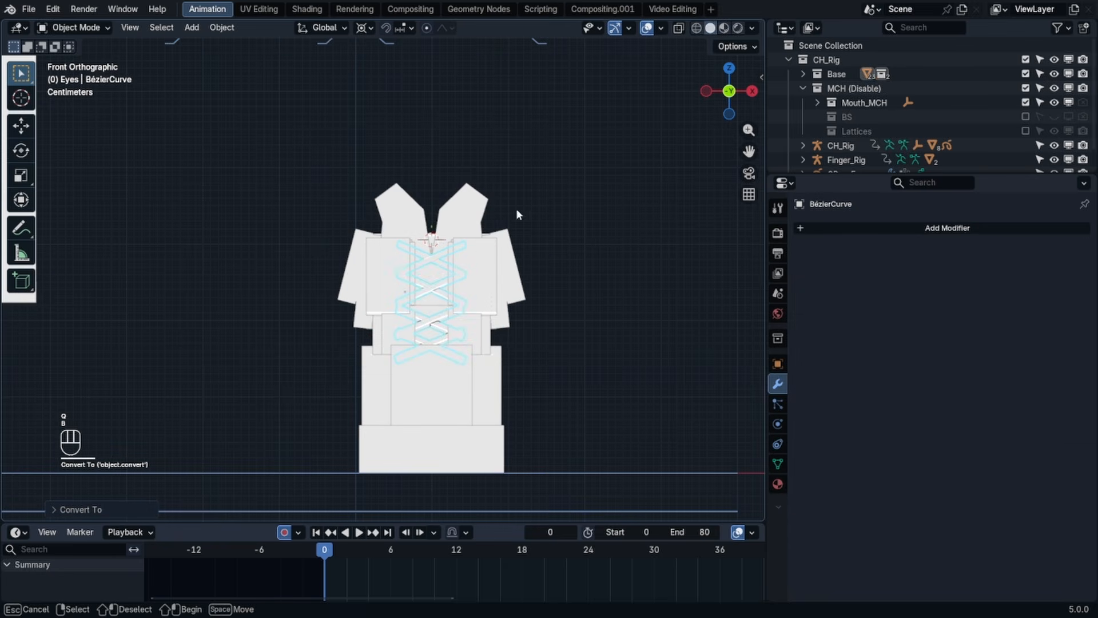
{"action": "left_click_drag", "start_coordinate": [527, 177], "coordinate": [387, 452]}
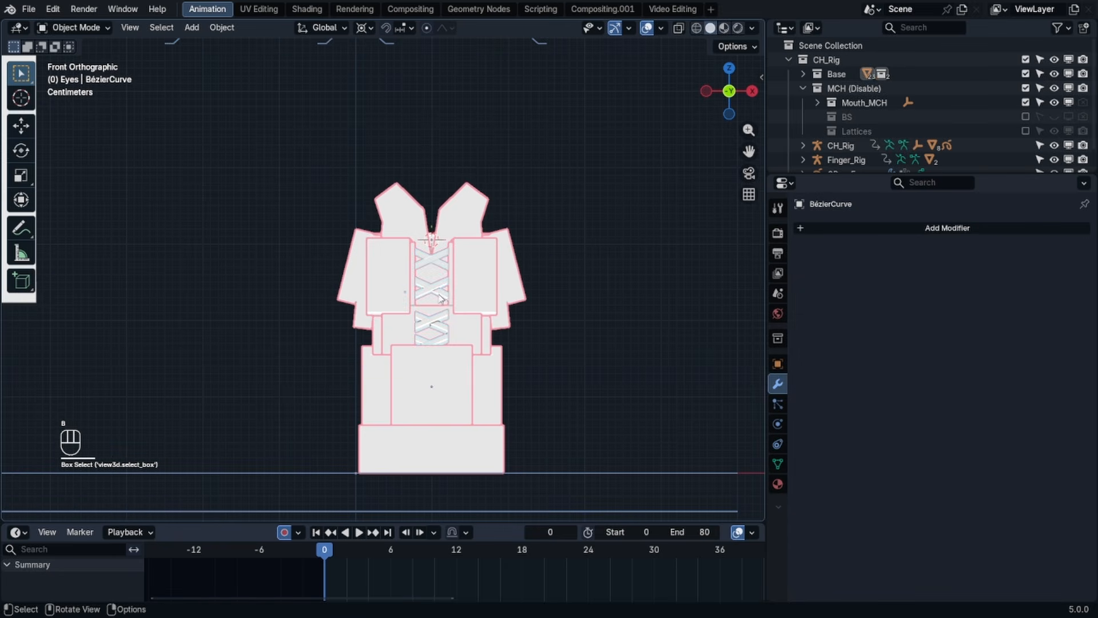
{"action": "key", "text": "Tab"}
{"action": "key", "text": "a"}
{"action": "key", "text": "s"}
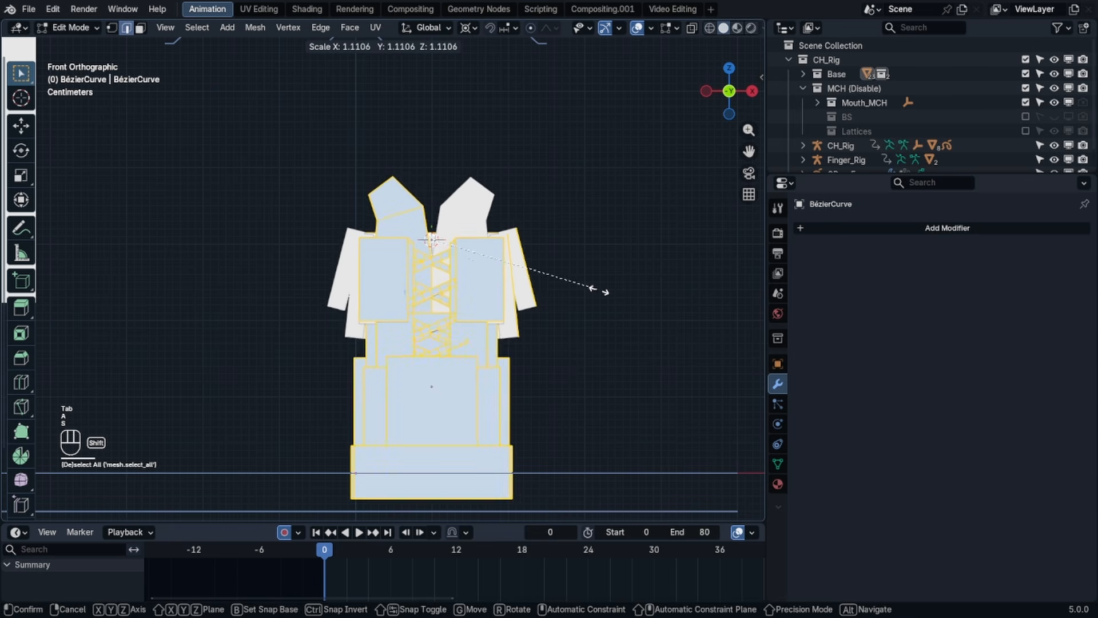
{"action": "right_click", "coordinate": [615, 305]}
{"action": "key", "text": "s"}
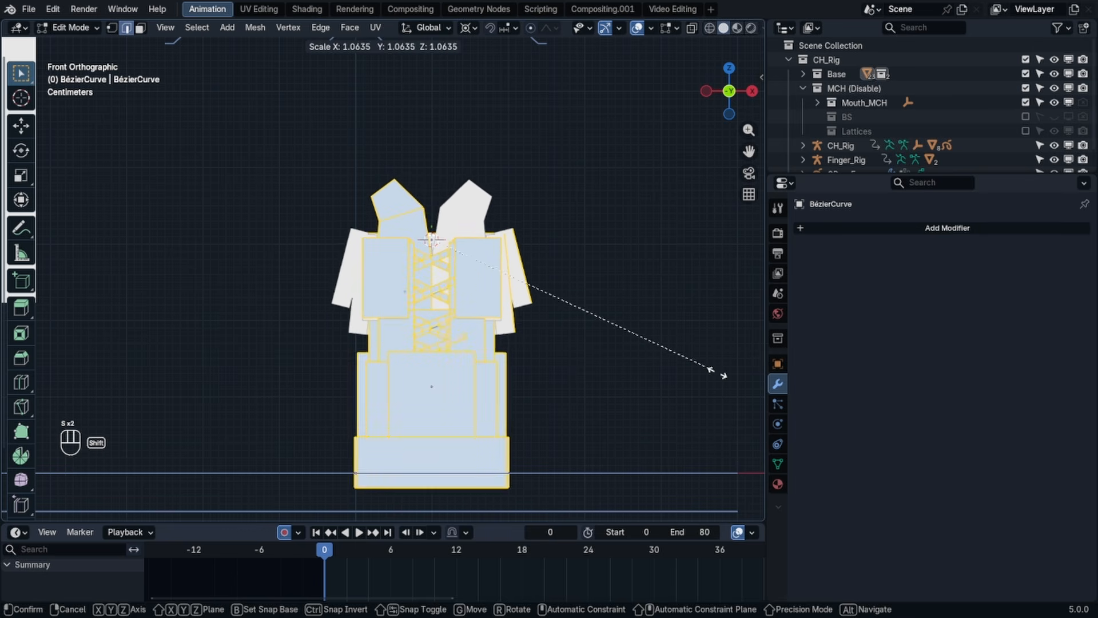
{"action": "left_click", "coordinate": [724, 375]}
- Raise the enlarged shoe about 0.02 m along Z so its sole rests on the ground line
{"action": "key", "text": "g"}
{"action": "key", "text": "z"}
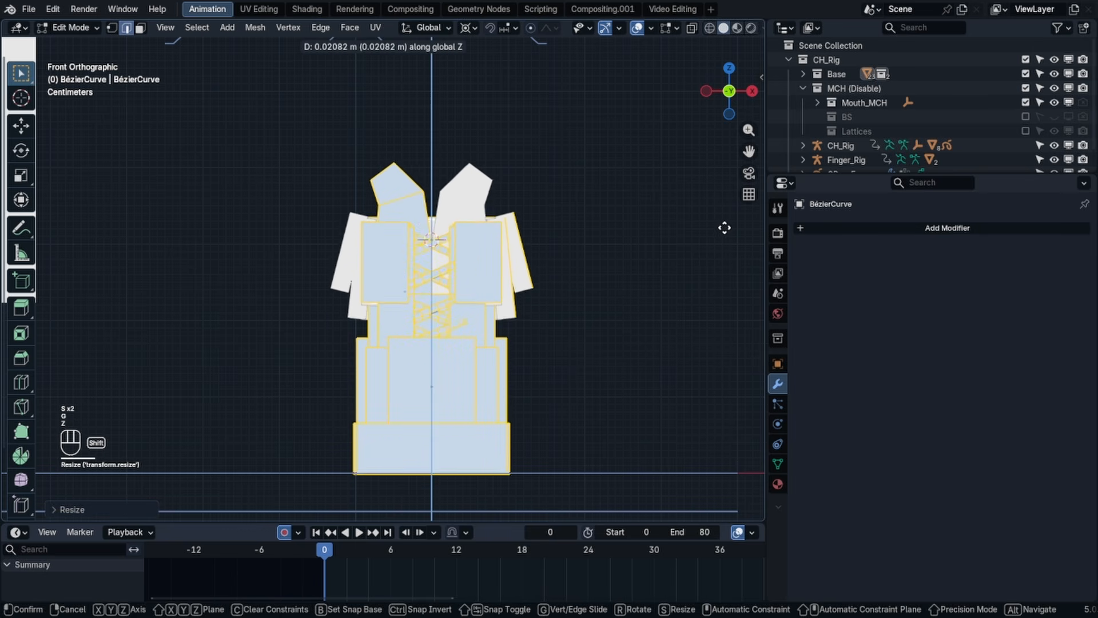
{"action": "left_click", "coordinate": [595, 217]}
{"action": "key", "text": "Tab"}
- Unhide the pants and bring the rest of the character back into view around the shoe
{"action": "key", "text": "KP_Divide"}
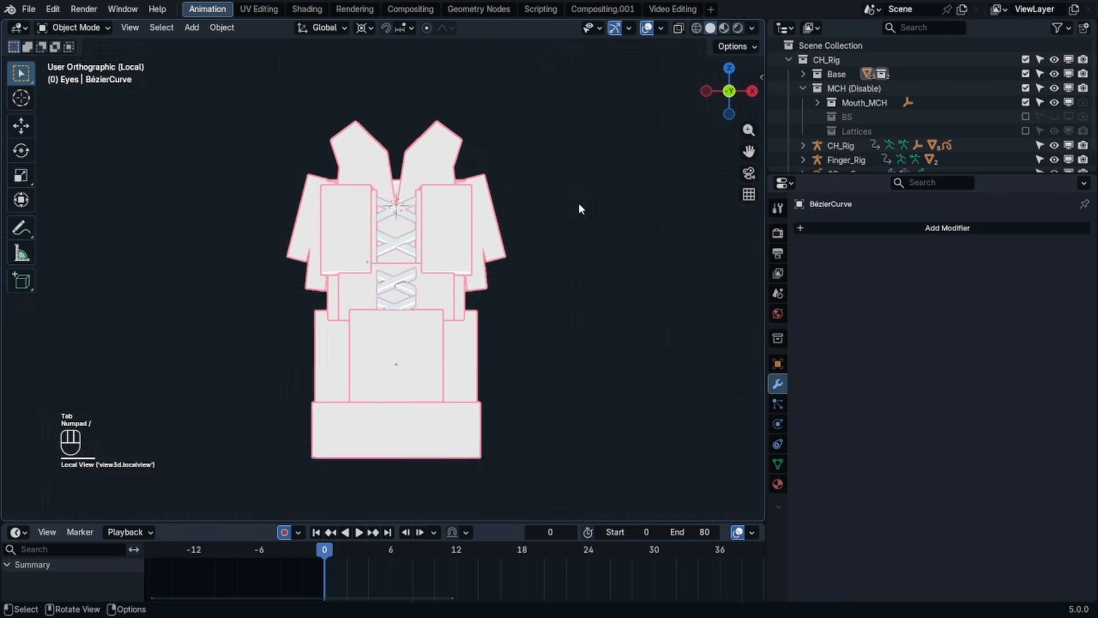
{"action": "key", "text": "alt+h"}
{"action": "scroll", "coordinate": [507, 187], "scroll_direction": "down", "scroll_amount": 3}
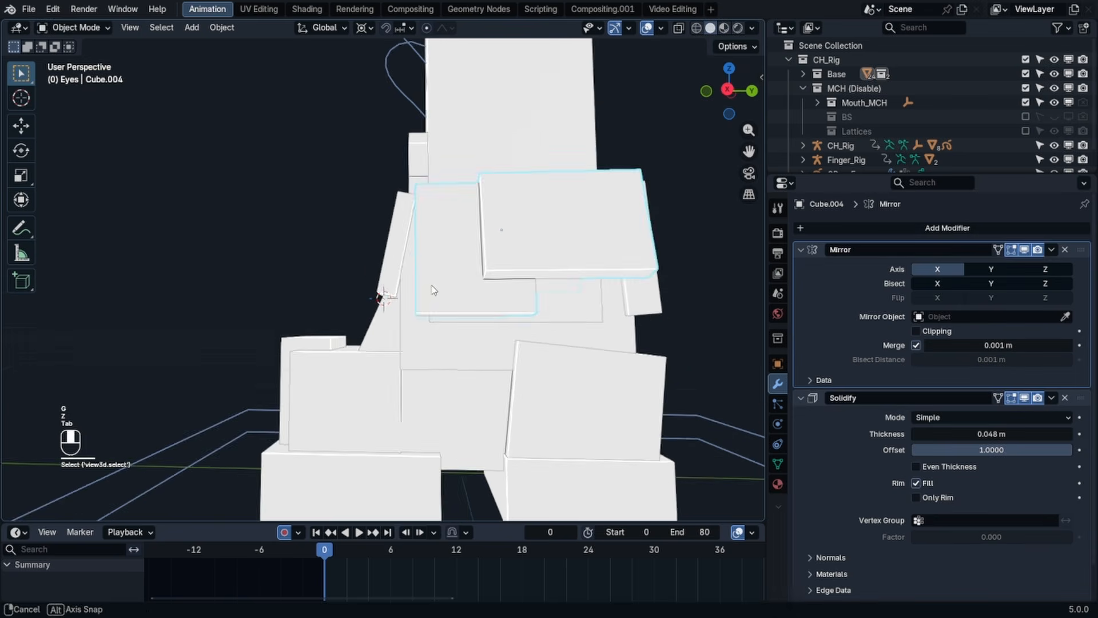
- Try to slant the forward side collar panel by moving and rotating its lower edge in side view
{"action": "key", "text": "Tab"}
{"action": "middle_click_drag", "start_coordinate": [455, 294], "coordinate": [341, 302]}
{"action": "key", "text": "g"}
{"action": "left_click", "coordinate": [271, 295]}
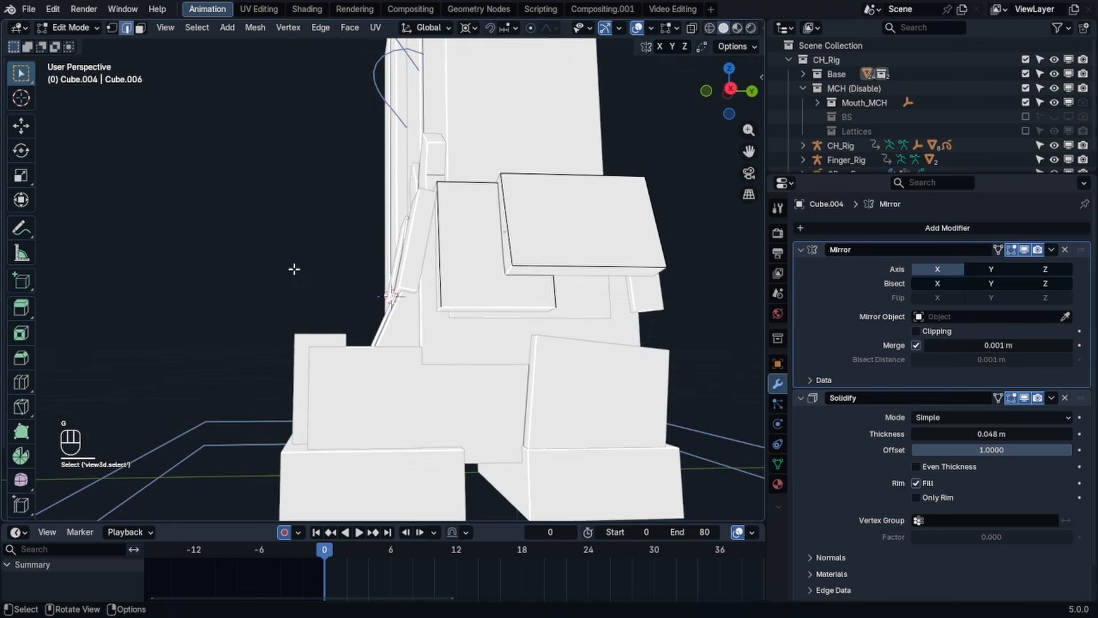
{"action": "key", "text": "KP_3"}
{"action": "key", "text": "g"}
{"action": "key", "text": "r"}
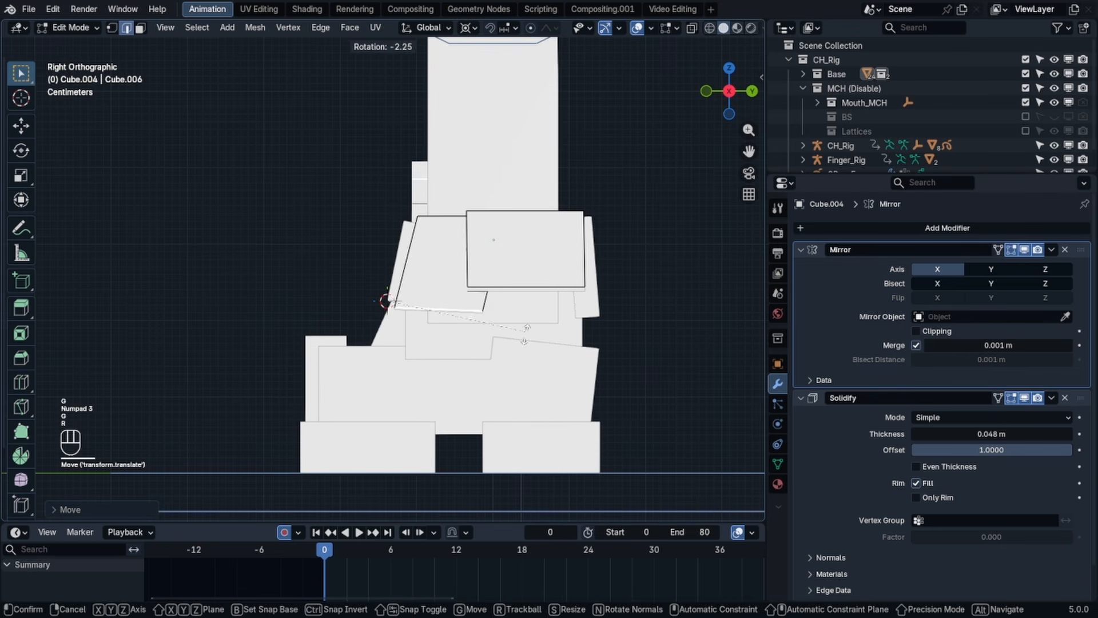
{"action": "left_click", "coordinate": [520, 366]}
{"action": "key", "text": "g"}
{"action": "key", "text": "r"}
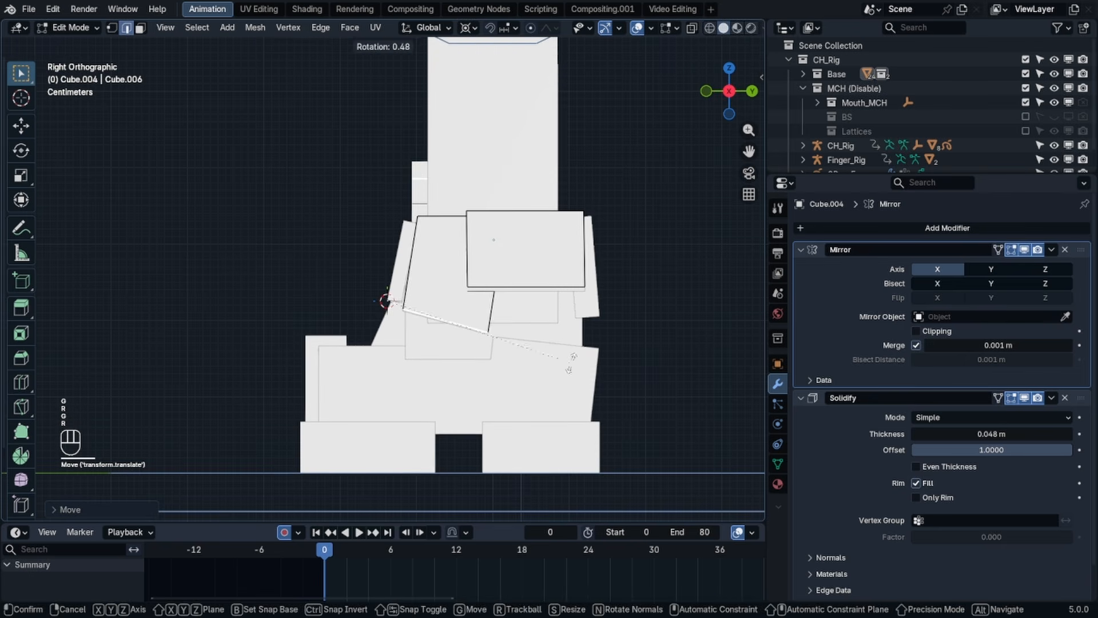
{"action": "left_click", "coordinate": [549, 342]}
{"action": "key", "text": "Tab"}
{"action": "middle_click_drag", "start_coordinate": [587, 339], "coordinate": [677, 336]}
- Undo the slanting edits made to the forward side collar panel
{"action": "left_click", "coordinate": [652, 336]}
{"action": "key", "text": "ctrl+z"}
{"action": "key", "text": "ctrl+z"}
{"action": "key", "text": "ctrl+z"}
{"action": "key", "text": "ctrl+z"}
{"action": "key", "text": "Tab"}
- Adjust the position of the front ankle collar panels along Y
{"action": "left_click", "coordinate": [676, 335]}
{"action": "middle_click_drag", "start_coordinate": [509, 297], "coordinate": [392, 301]}
{"action": "left_click", "coordinate": [517, 267]}
{"action": "key", "text": "Tab"}
{"action": "left_click", "coordinate": [468, 263], "text": "shift"}
{"action": "middle_click_drag", "start_coordinate": [468, 264], "coordinate": [152, 301]}
{"action": "key", "text": "g"}
{"action": "key", "text": "y"}
{"action": "left_click", "coordinate": [441, 331]}
{"action": "key", "text": "Tab"}
- Move the whole forward side collar panel about 0.017 m along negative Y toward the front panel
{"action": "left_click", "coordinate": [309, 236]}
{"action": "key", "text": "Tab"}
{"action": "middle_click_drag", "start_coordinate": [675, 280], "coordinate": [539, 306]}
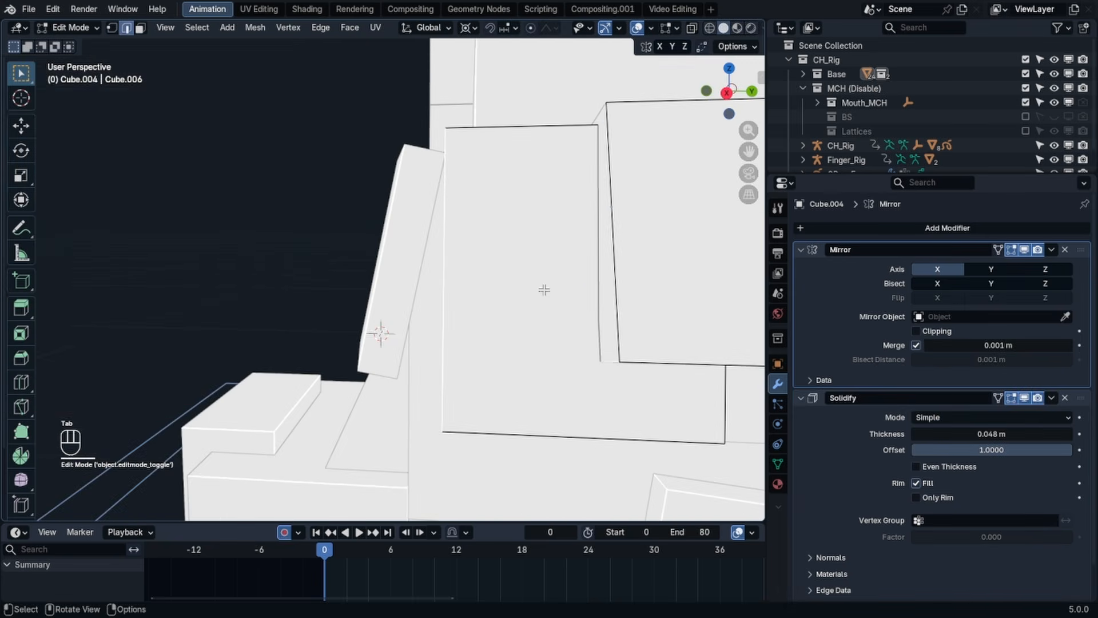
{"action": "scroll", "coordinate": [540, 291], "scroll_direction": "down", "scroll_amount": 3}
{"action": "key", "text": "l"}
{"action": "key", "text": "g"}
{"action": "key", "text": "y"}
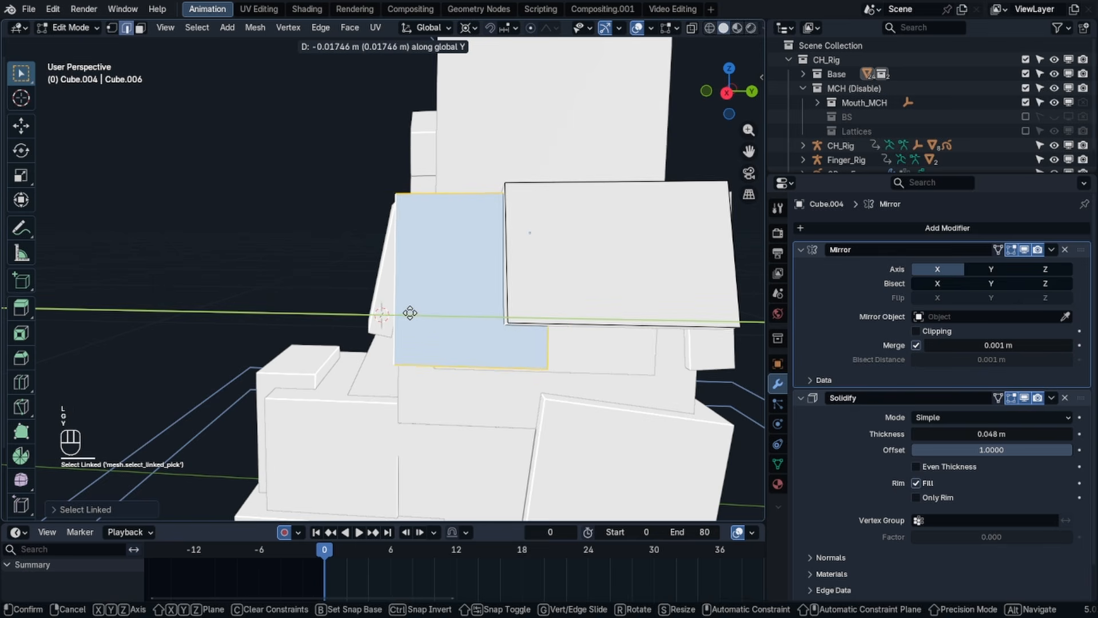
{"action": "left_click", "coordinate": [405, 313]}
{"action": "middle_click_drag", "start_coordinate": [403, 315], "coordinate": [475, 325]}
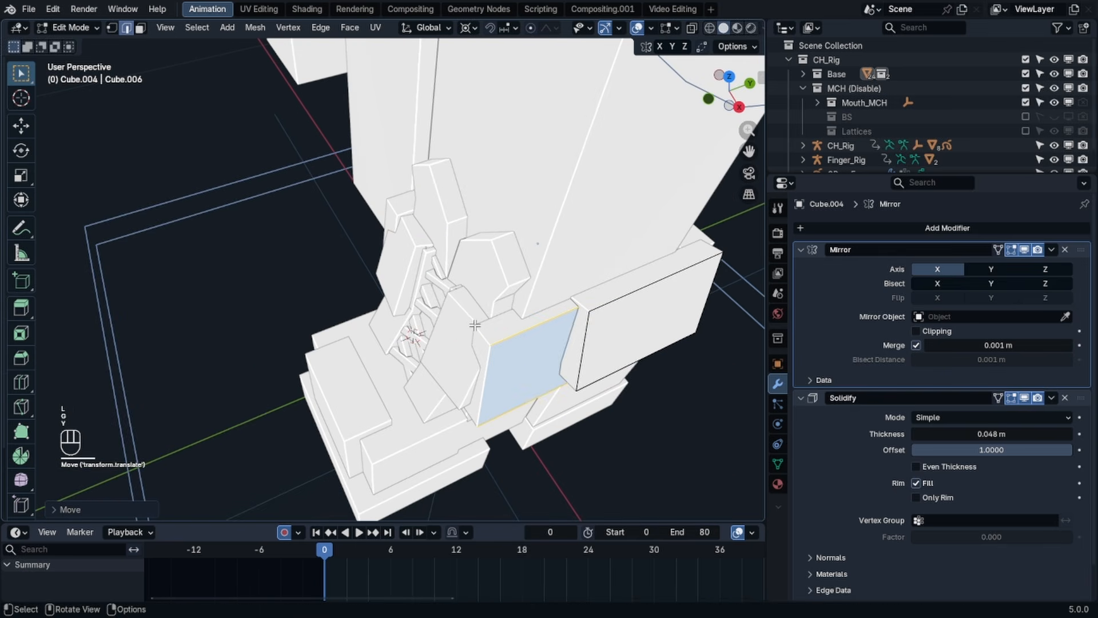
- Isolate the side and front collar panels in local view, seen from above
{"action": "key", "text": "Tab"}
{"action": "left_click", "coordinate": [441, 331], "text": "shift"}
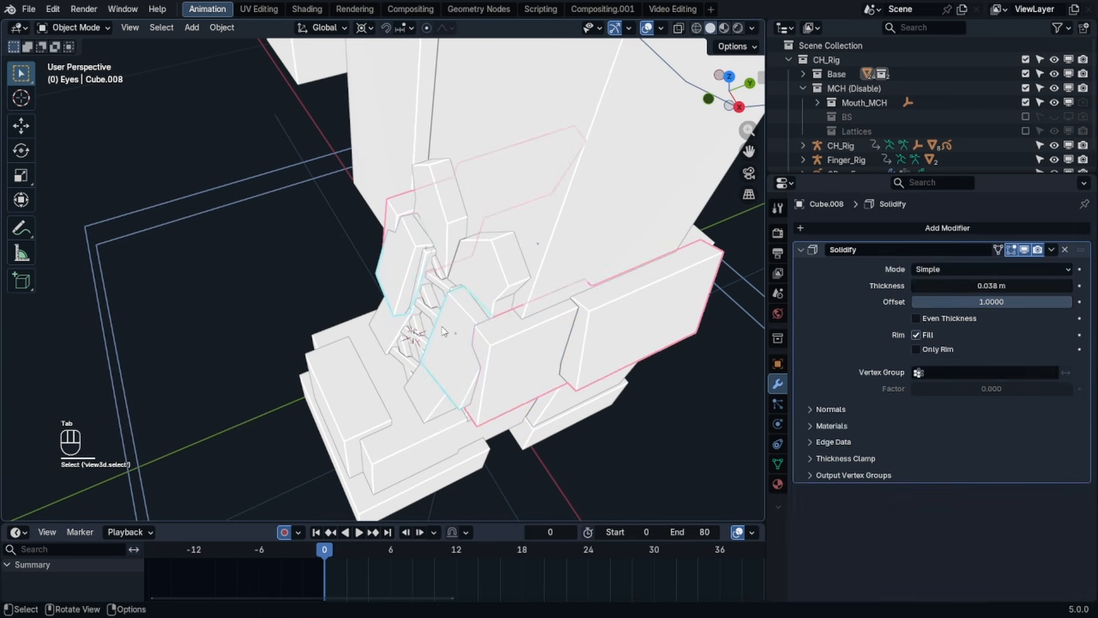
{"action": "key", "text": "KP_Divide"}
{"action": "key", "text": "KP_7"}
{"action": "left_click", "coordinate": [494, 352]}
- Rotate the forward side collar panel so its front end angles inward, and adjust its position along Y
{"action": "key", "text": "Tab"}
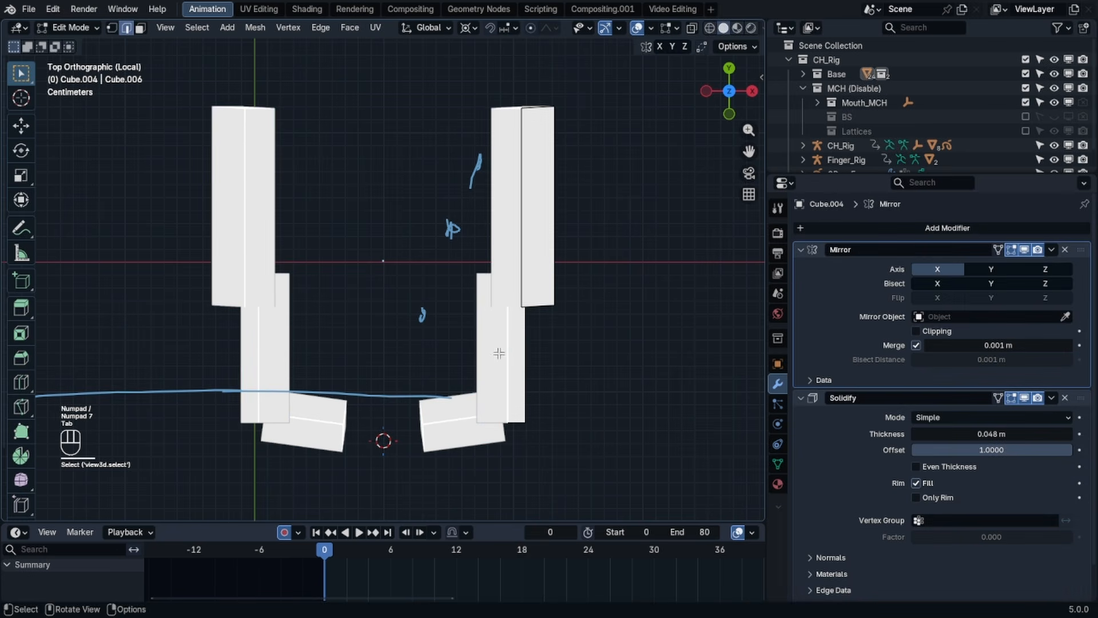
{"action": "key", "text": "l"}
{"action": "key", "text": "r"}
{"action": "right_click", "coordinate": [568, 338]}
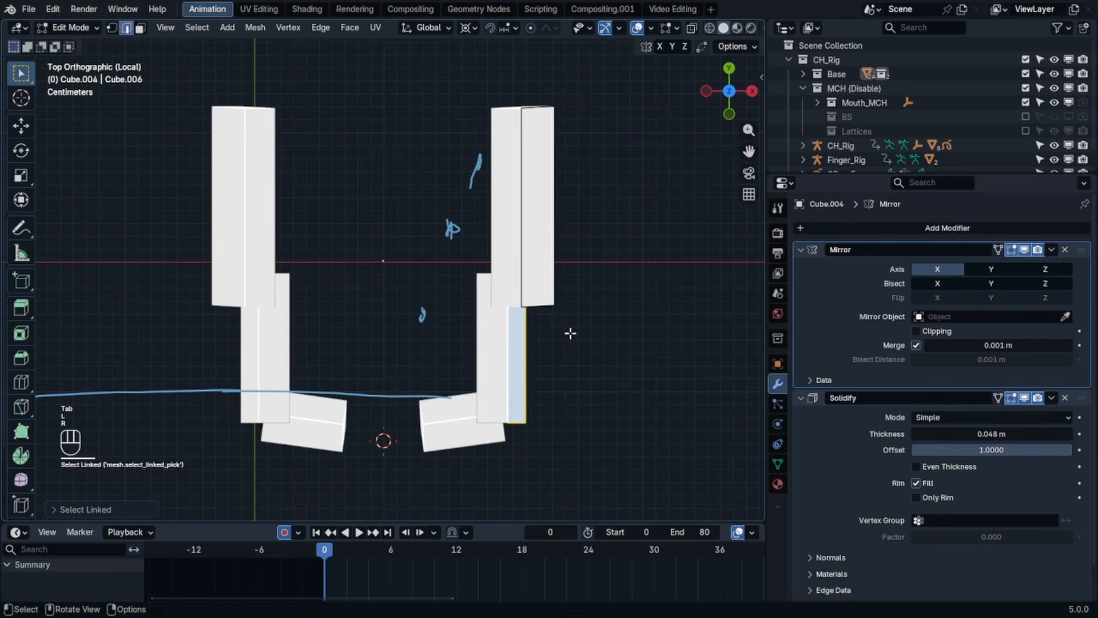
{"action": "key", "text": "r"}
{"action": "left_click", "coordinate": [572, 385]}
{"action": "key", "text": "g"}
{"action": "key", "text": "z"}
{"action": "right_click", "coordinate": [570, 384]}
{"action": "key", "text": "g"}
{"action": "key", "text": "y"}
{"action": "left_click", "coordinate": [564, 362]}
{"action": "key", "text": "r"}
{"action": "left_click", "coordinate": [563, 355]}
- Snap the 3D cursor to the collar's centre, angle the rear side panel's back end inward and reposition it against the forward panel
{"action": "left_click", "coordinate": [547, 218]}
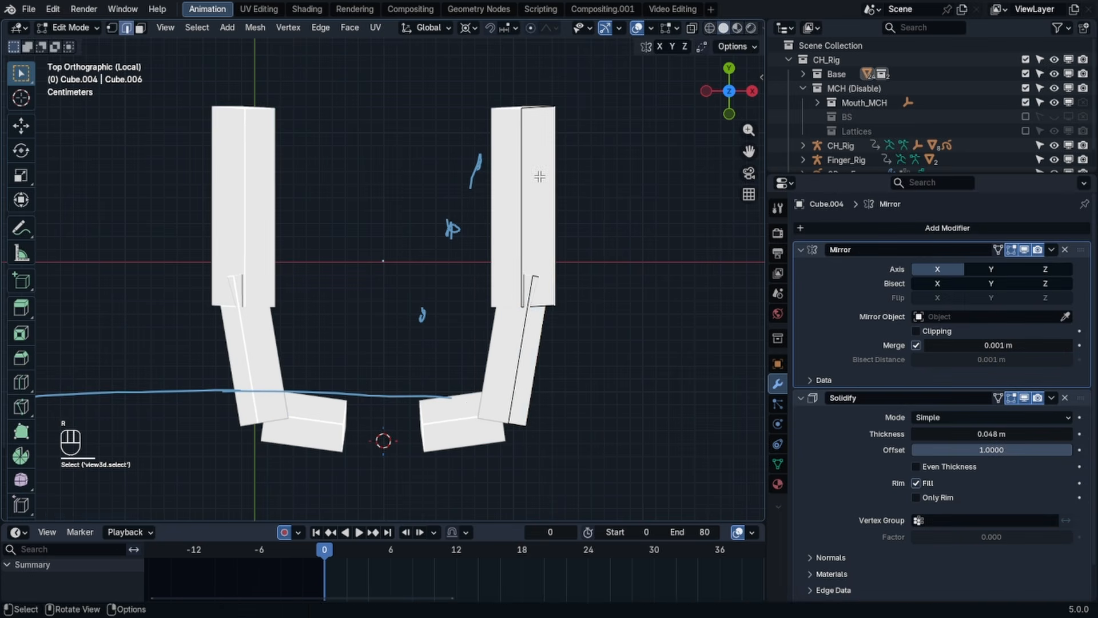
{"action": "key", "text": "l"}
{"action": "key", "text": "r"}
{"action": "right_click", "coordinate": [574, 153]}
{"action": "key", "text": "shift+s"}
{"action": "key", "text": "r"}
{"action": "left_click", "coordinate": [635, 212]}
{"action": "key", "text": "g"}
{"action": "left_click", "coordinate": [644, 223]}
{"action": "key", "text": "Tab"}
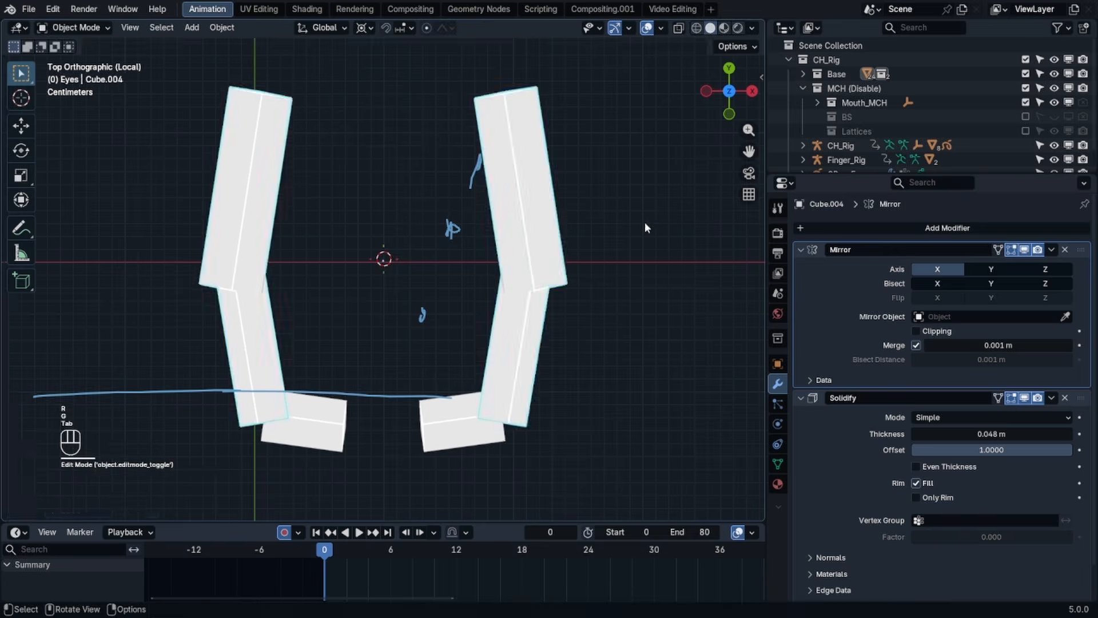
- Exit local view to bring back the full shoe and pant legs, seen at an angle
{"action": "key", "text": "KP_Divide"}
{"action": "middle_click_drag", "start_coordinate": [583, 109], "coordinate": [595, 218]}
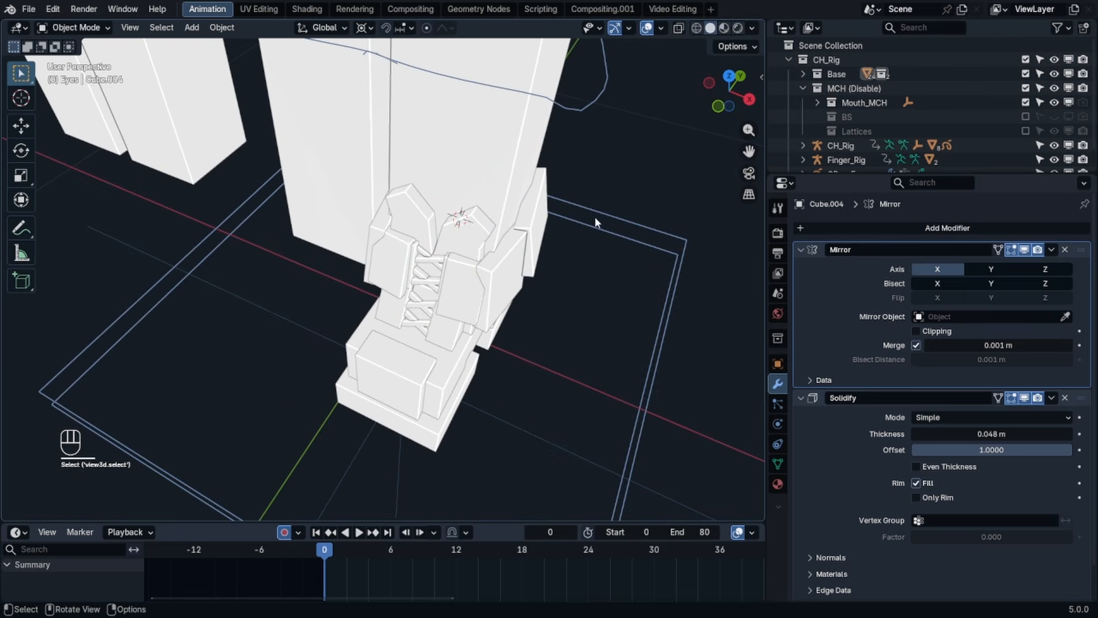
{"action": "middle_click_drag", "start_coordinate": [575, 258], "coordinate": [399, 261]}
- Try out a different Leg Shrink amount on the character rig to compare the pant leg with the shoe collar
{"action": "left_click", "coordinate": [430, 188]}
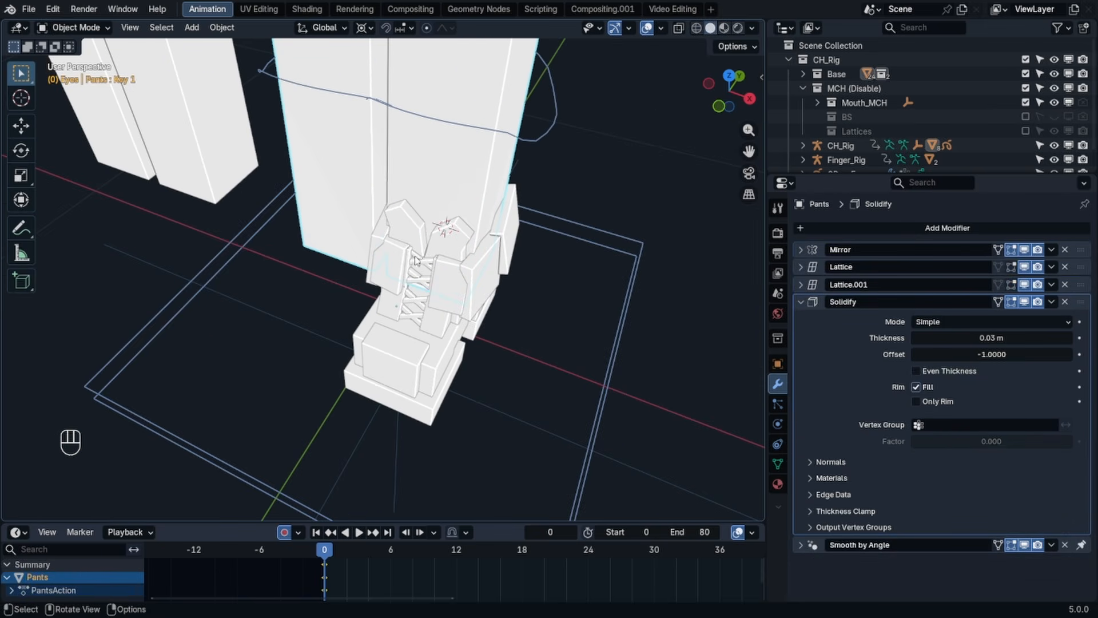
{"action": "left_click", "coordinate": [540, 143]}
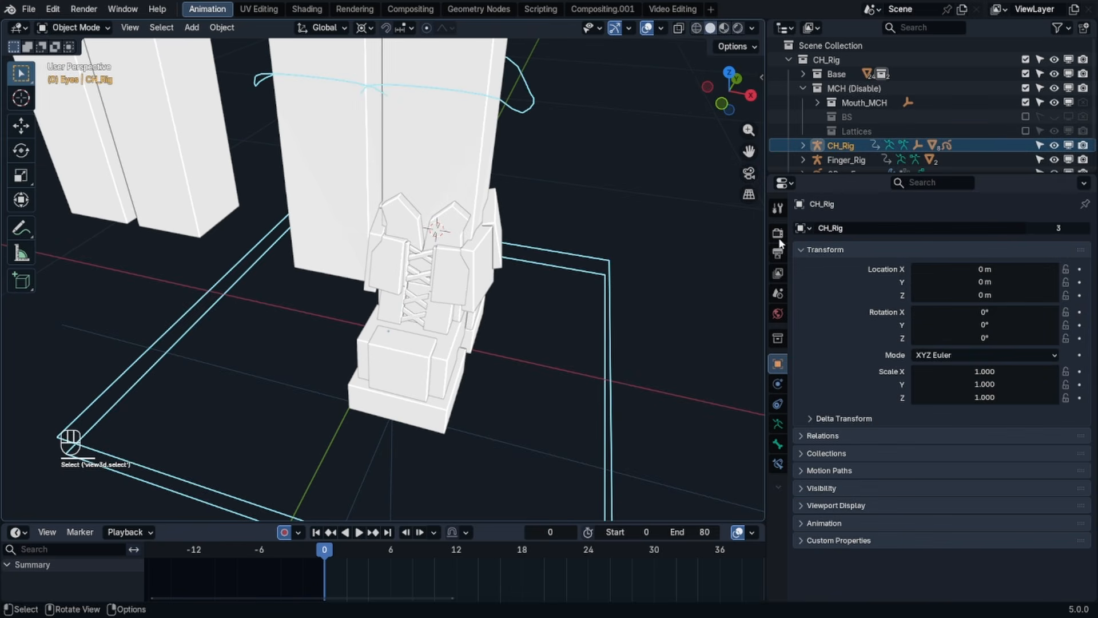
{"action": "key", "text": "n"}
{"action": "middle_click_drag", "start_coordinate": [453, 235], "coordinate": [397, 234], "text": "shift"}
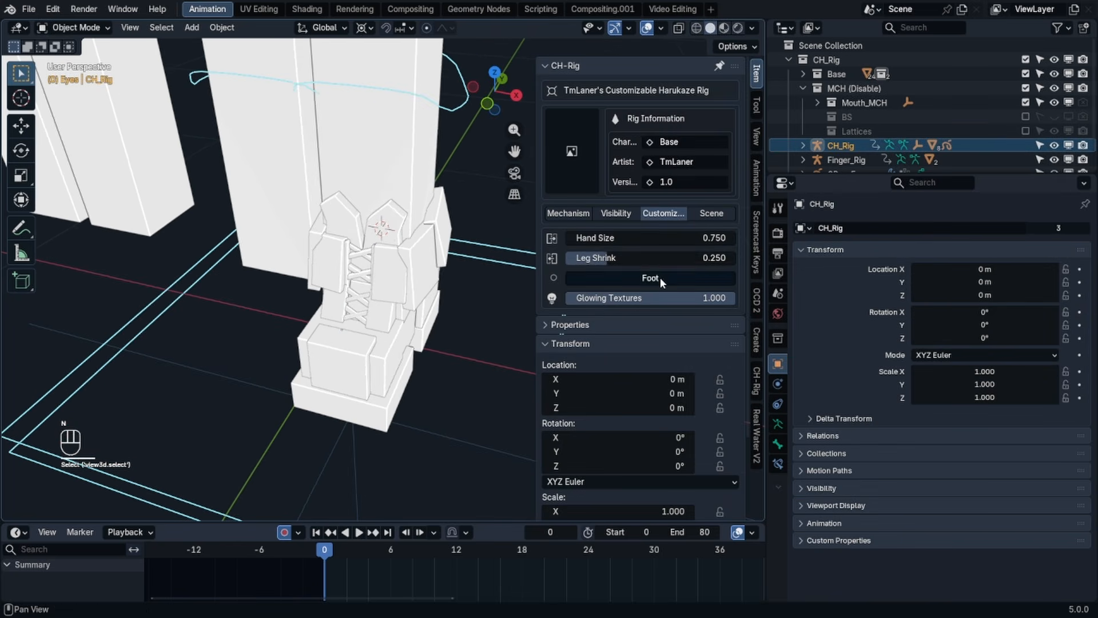
{"action": "left_click_drag", "start_coordinate": [658, 259], "coordinate": [609, 260]}
{"action": "left_click", "coordinate": [449, 229]}
{"action": "key", "text": "n"}
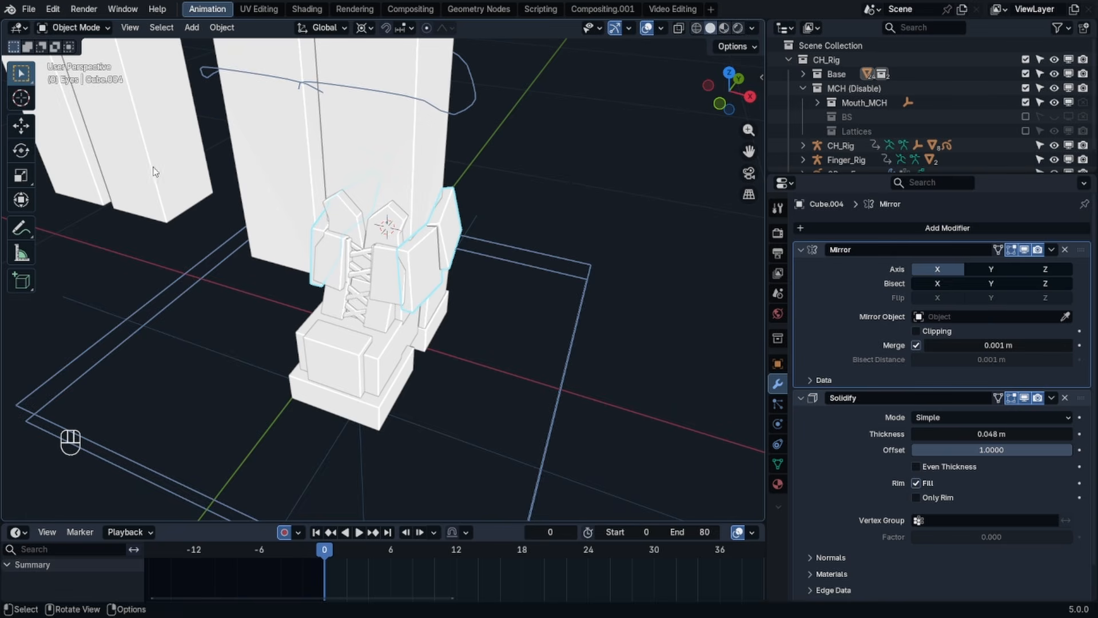
- Move the two rectangular front panels beside the laces about 0.009 m along negative Y
{"action": "middle_click_drag", "start_coordinate": [465, 159], "coordinate": [421, 289]}
{"action": "left_click", "coordinate": [393, 269]}
{"action": "scroll", "coordinate": [401, 274], "scroll_direction": "up", "scroll_amount": 4}
{"action": "key", "text": "Tab"}
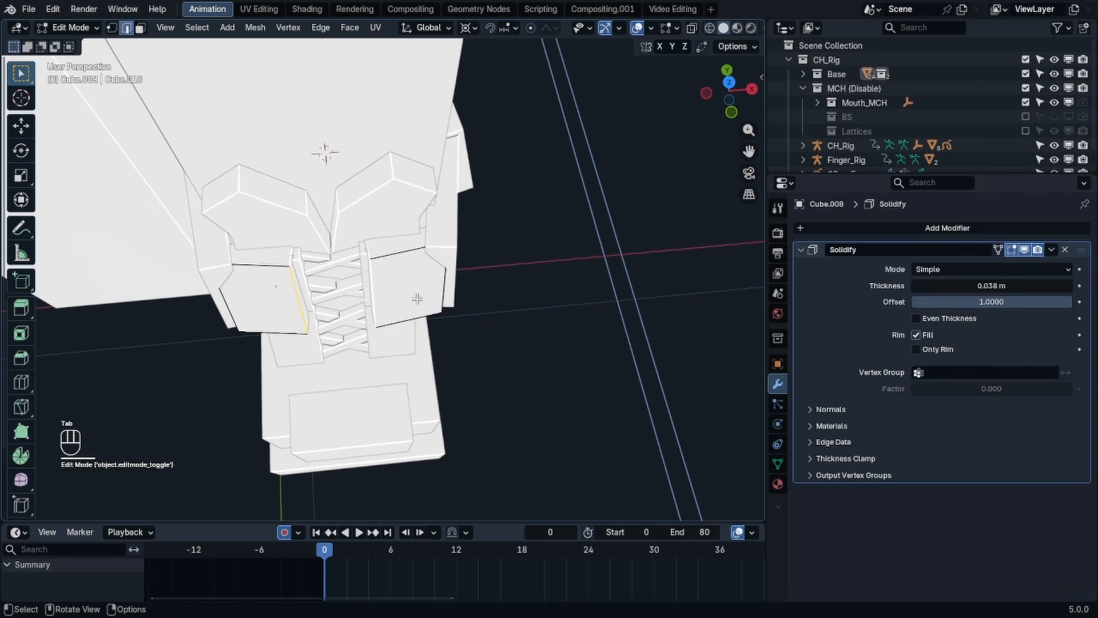
{"action": "key", "text": "a"}
{"action": "key", "text": "g"}
{"action": "key", "text": "y"}
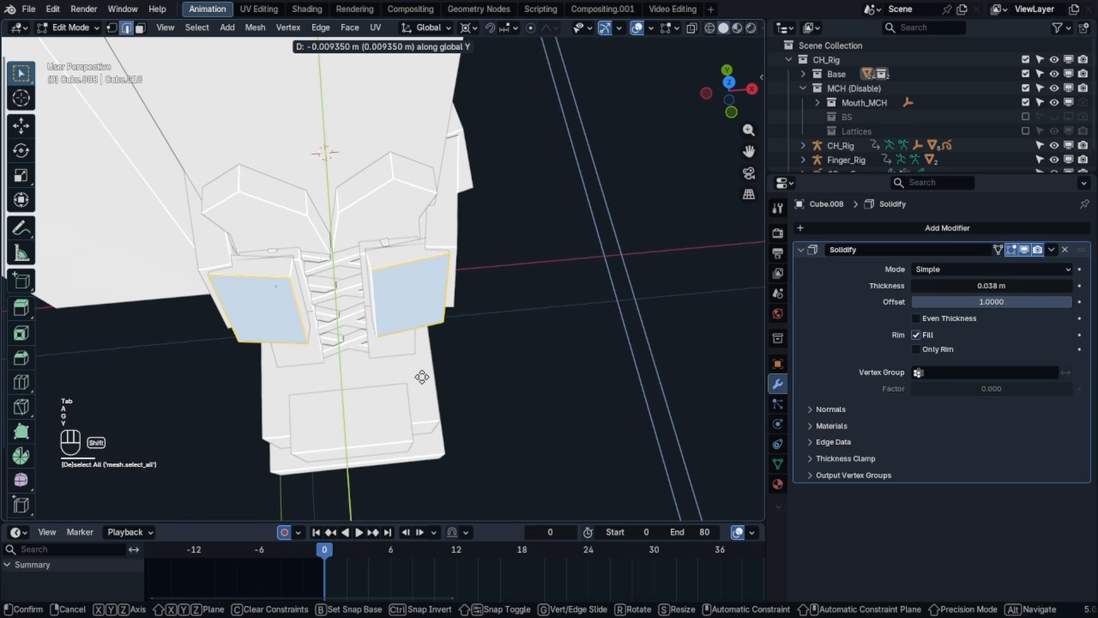
{"action": "left_click", "coordinate": [422, 377]}
{"action": "middle_click_drag", "start_coordinate": [425, 369], "coordinate": [370, 263]}
{"action": "key", "text": "Tab"}
- Hide the pants mesh and the character rig around the shoe
{"action": "left_click", "coordinate": [377, 240]}
{"action": "key", "text": "Tab"}
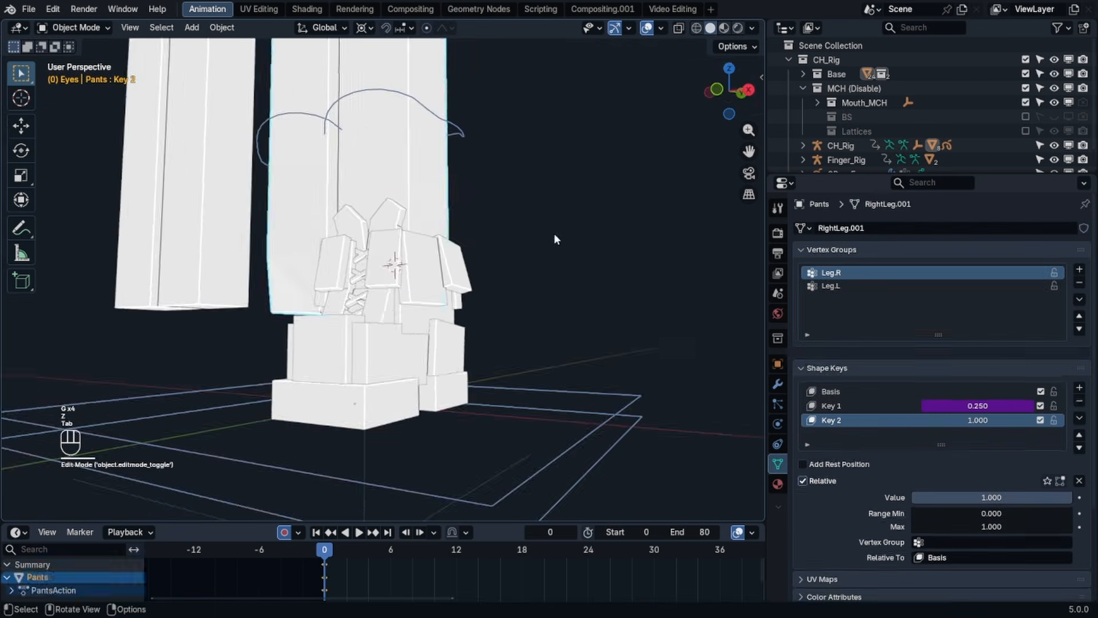
{"action": "middle_click_drag", "start_coordinate": [554, 232], "coordinate": [390, 301]}
{"action": "scroll", "coordinate": [443, 331], "scroll_direction": "down", "scroll_amount": 5}
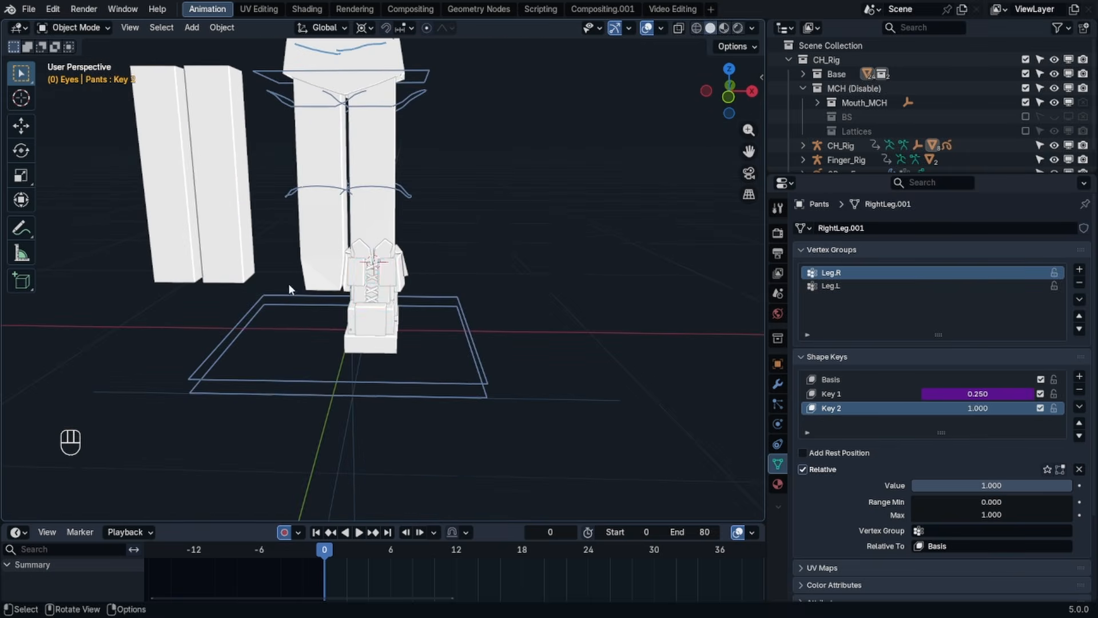
{"action": "left_click", "coordinate": [390, 301]}
{"action": "scroll", "coordinate": [395, 312], "scroll_direction": "up", "scroll_amount": 3}
{"action": "left_click", "coordinate": [390, 180]}
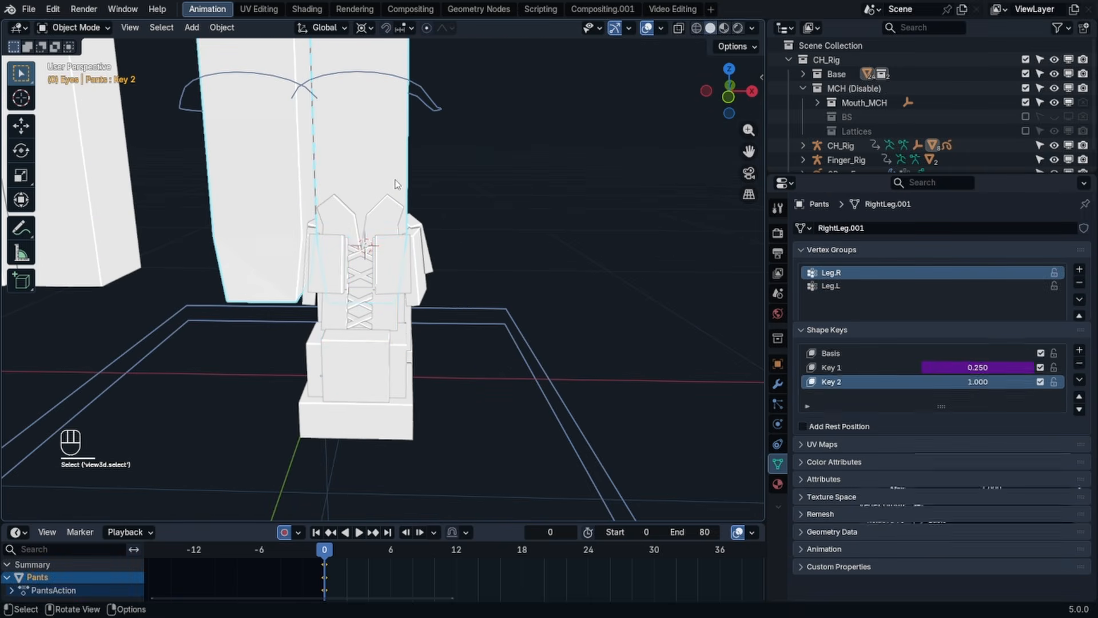
{"action": "key", "text": "h"}
{"action": "left_click", "coordinate": [513, 319]}
{"action": "key", "text": "h"}
- Apply the Mirror modifier on the pointed front collar panels
{"action": "key", "text": "b"}
{"action": "left_click_drag", "start_coordinate": [487, 184], "coordinate": [289, 435]}
{"action": "left_click", "coordinate": [421, 260]}
{"action": "left_click", "coordinate": [388, 215]}
{"action": "left_click", "coordinate": [778, 384]}
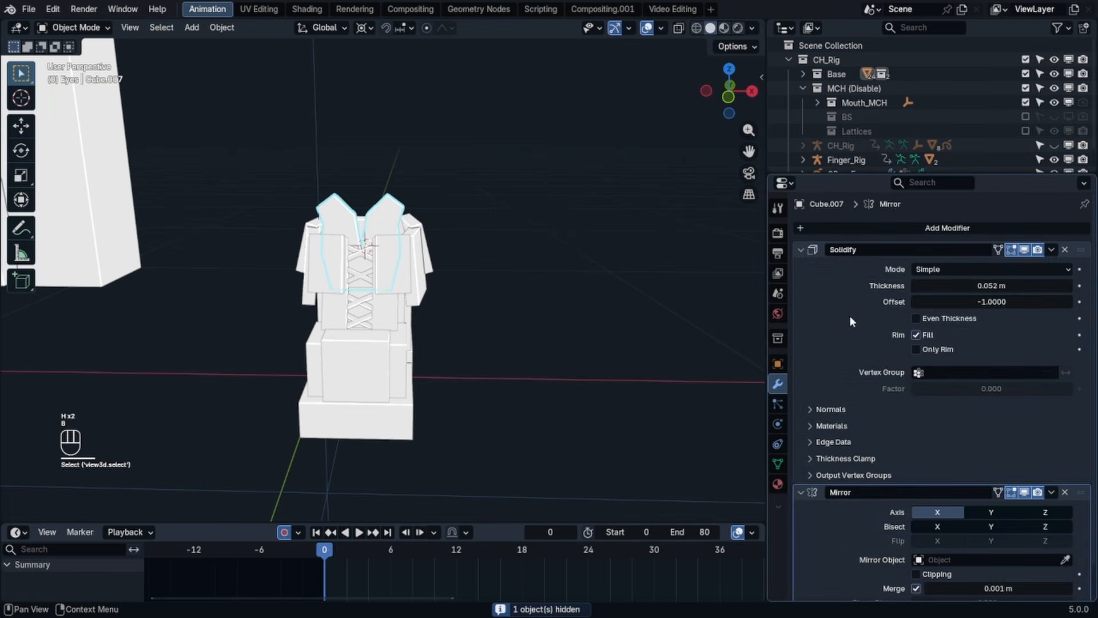
{"action": "left_click_drag", "start_coordinate": [802, 249], "coordinate": [807, 310]}
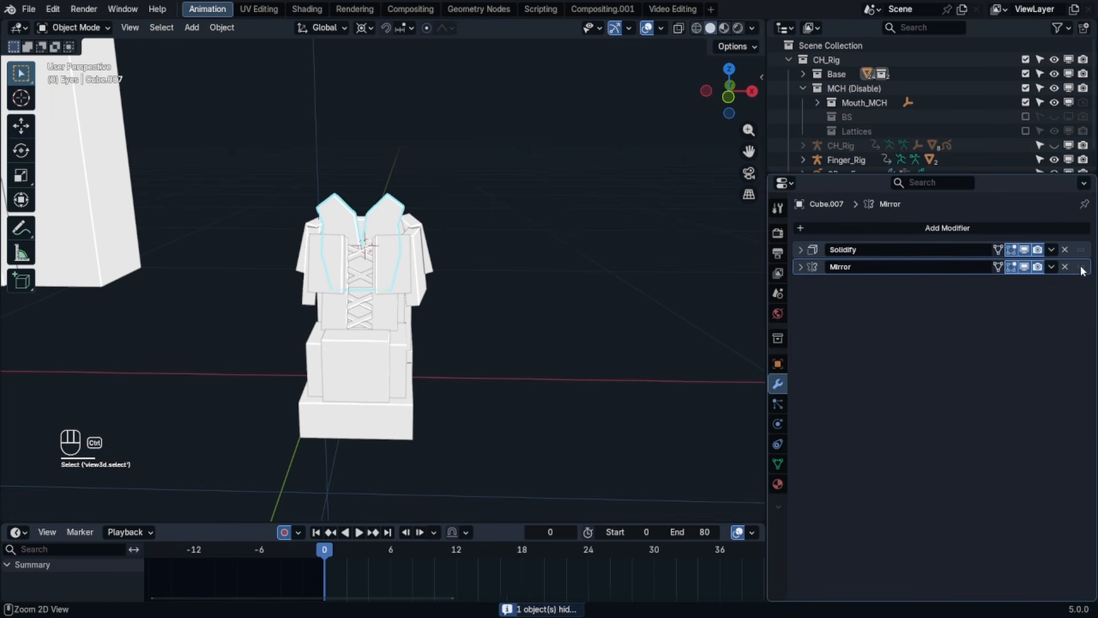
{"action": "key", "text": "ctrl+a"}
- Apply the Mirror modifier on the side collar panels
{"action": "middle_click_drag", "start_coordinate": [509, 231], "coordinate": [461, 248]}
{"action": "left_click", "coordinate": [426, 266]}
{"action": "left_click_drag", "start_coordinate": [801, 250], "coordinate": [804, 294]}
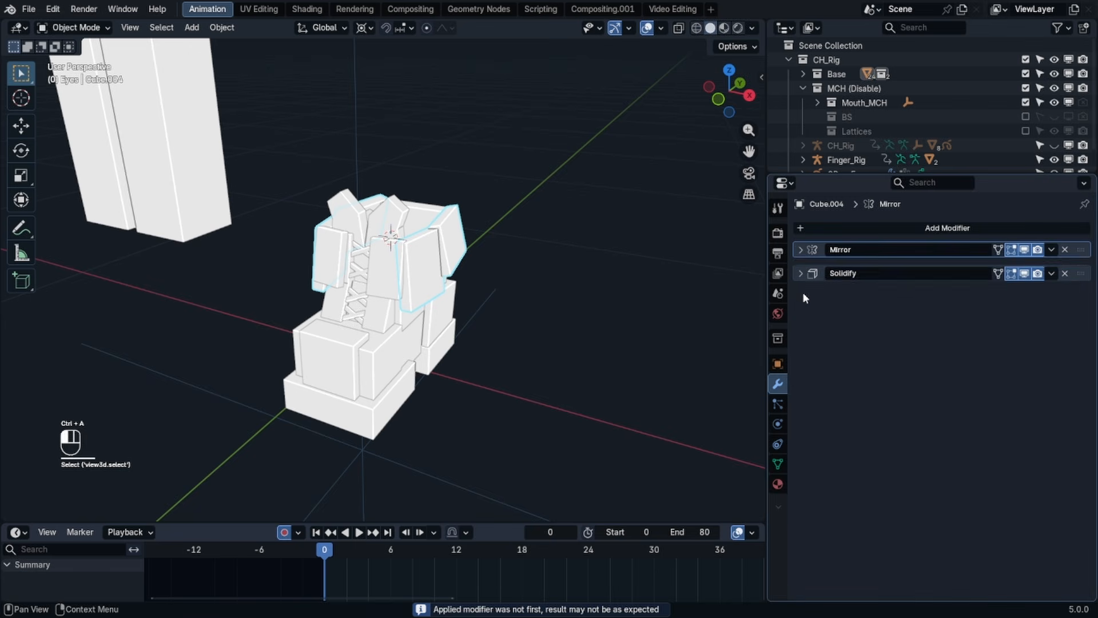
{"action": "key", "text": "ctrl+a"}
- Open the shoelace mesh in Edit Mode and isolate it in local view
{"action": "left_click", "coordinate": [367, 255]}
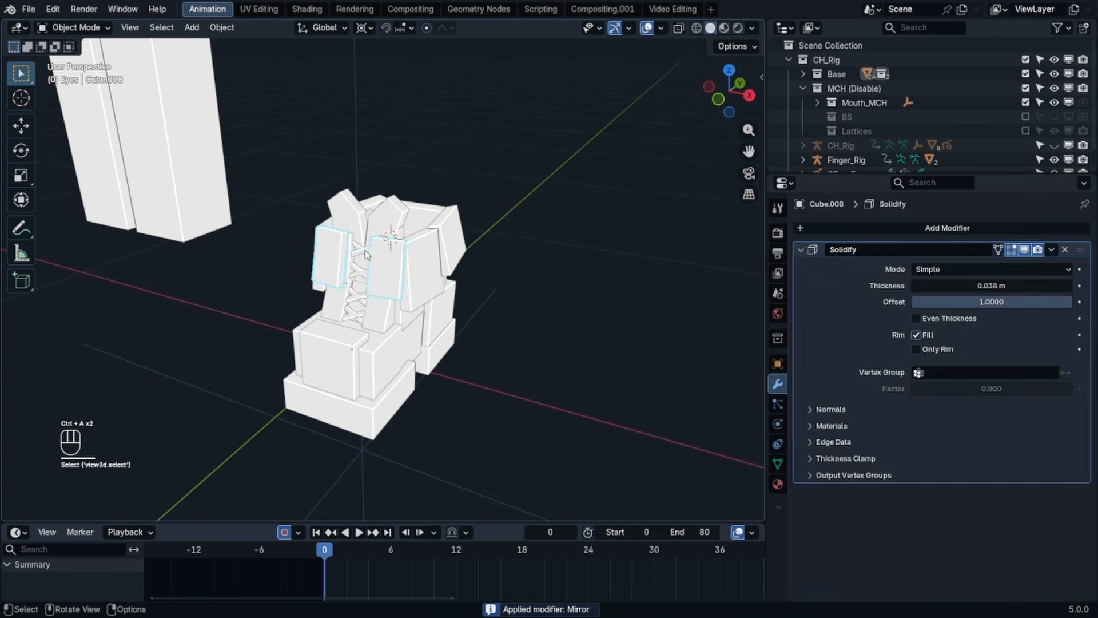
{"action": "left_click", "coordinate": [366, 254]}
{"action": "scroll", "coordinate": [366, 252], "scroll_direction": "up", "scroll_amount": 5}
{"action": "key", "text": "Tab"}
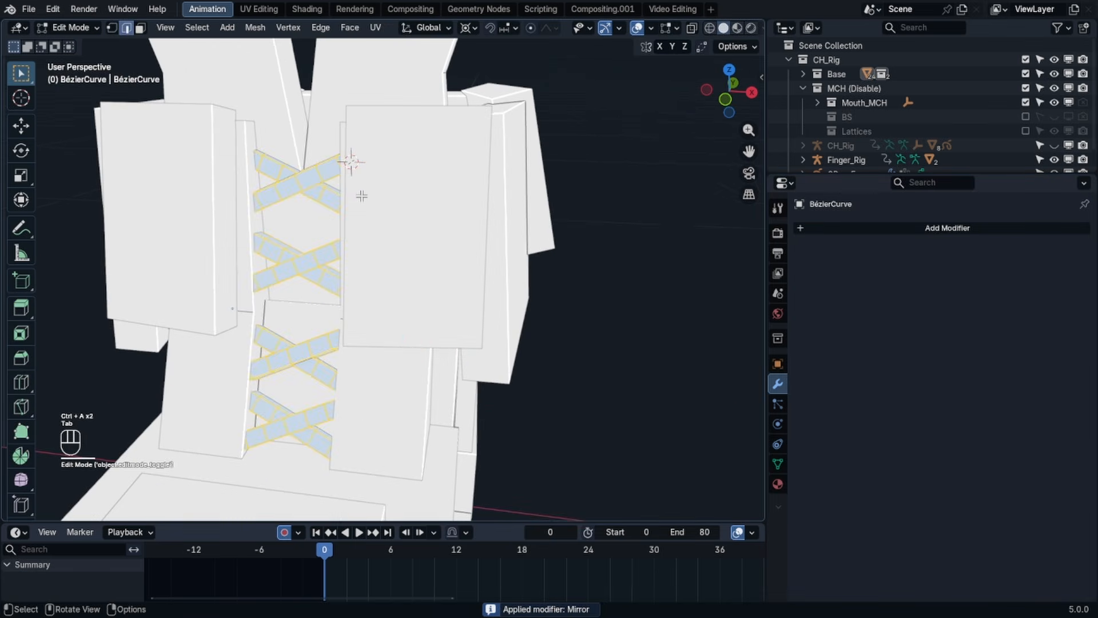
{"action": "key", "text": "KP_Divide"}
{"action": "middle_click_drag", "start_coordinate": [243, 115], "coordinate": [292, 149]}
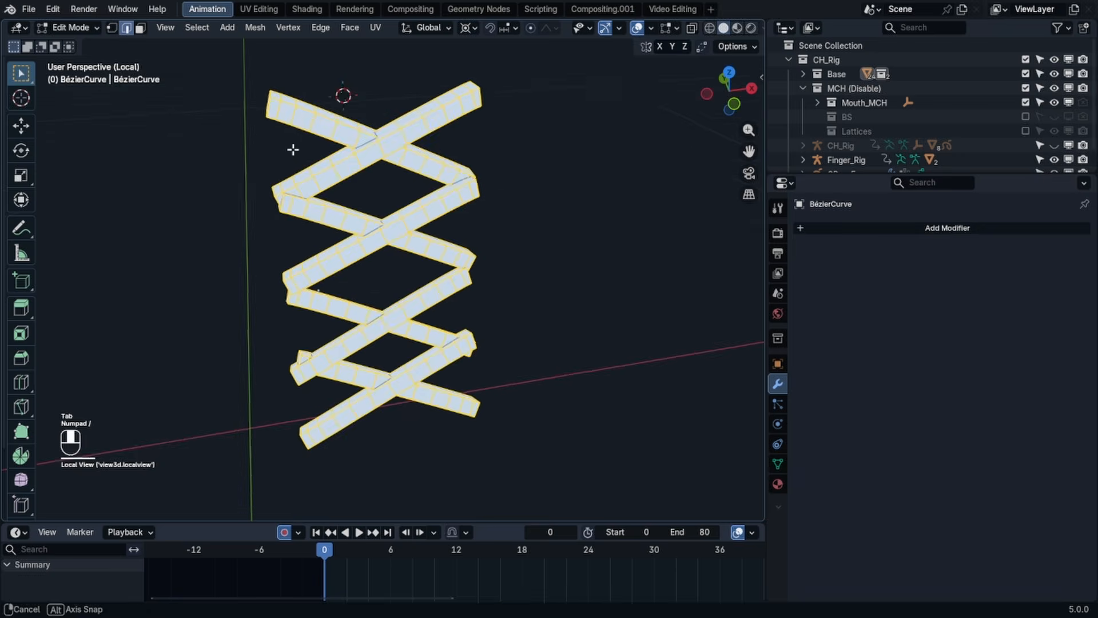
- Separate the topmost lace strip that slopes down to the right into its own object
{"action": "left_click", "coordinate": [215, 160]}
{"action": "key", "text": "3"}
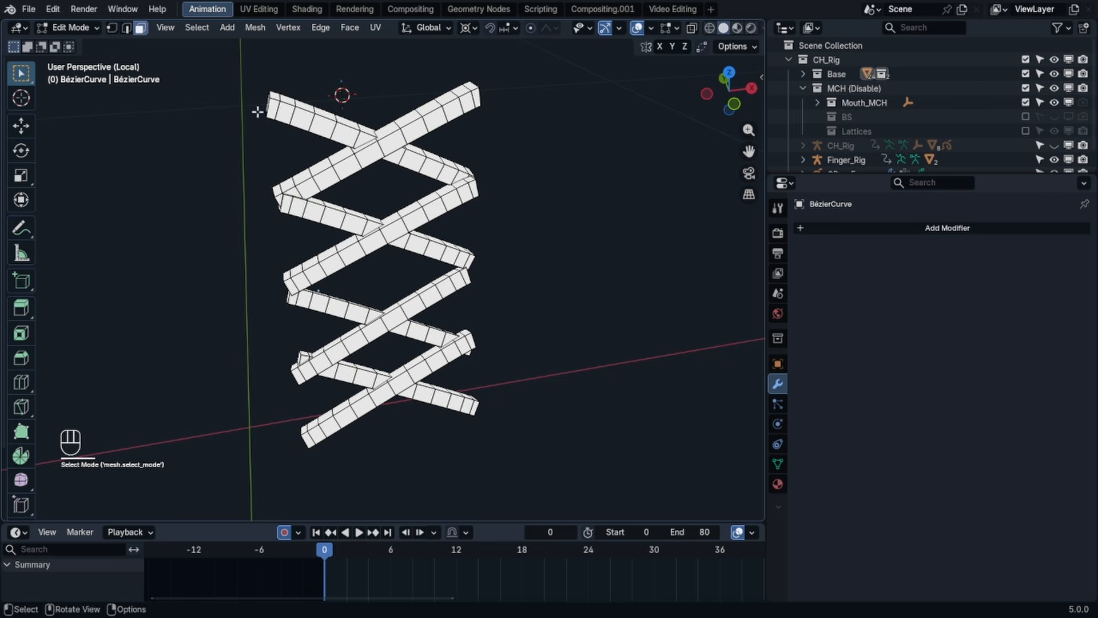
{"action": "scroll", "coordinate": [268, 99], "scroll_direction": "up", "scroll_amount": 1}
{"action": "left_click", "coordinate": [250, 71], "text": "alt"}
{"action": "middle_click_drag", "start_coordinate": [251, 71], "coordinate": [270, 126]}
{"action": "left_click", "coordinate": [462, 79]}
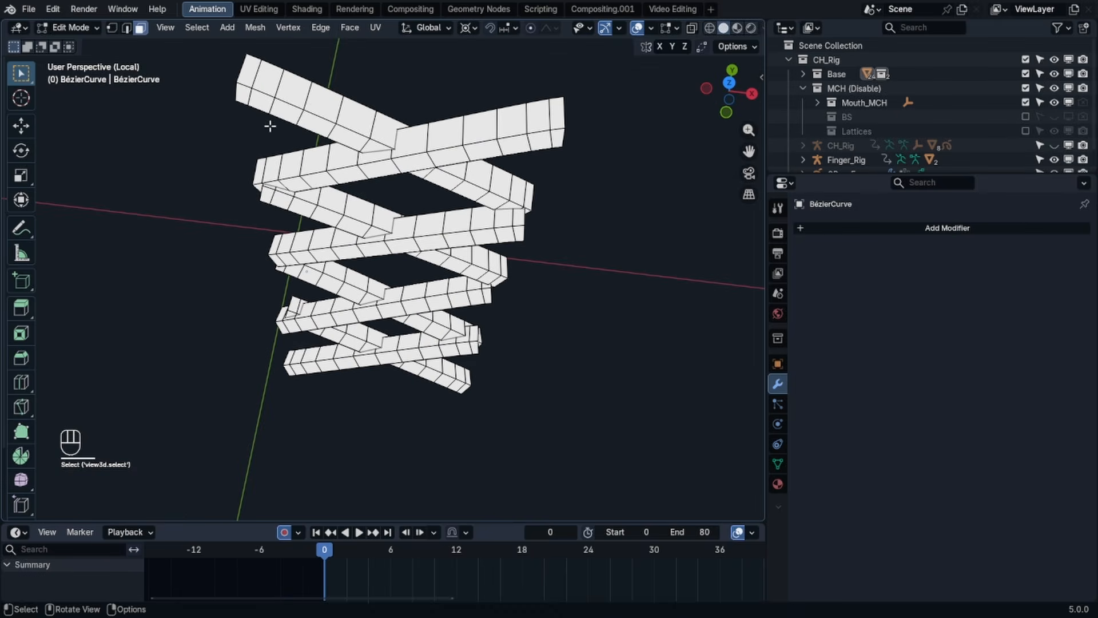
{"action": "key", "text": "l"}
{"action": "key", "text": "p"}
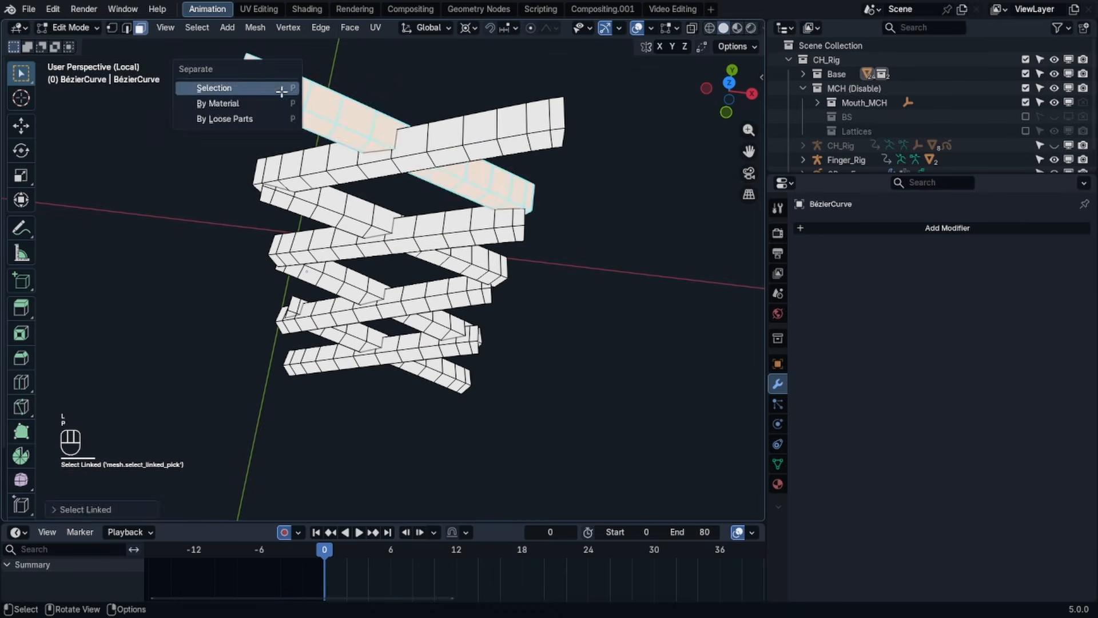
{"action": "left_click", "coordinate": [278, 87]}
- Isolate the separated lace strip and dissolve all of its crosswise edge loops
{"action": "key", "text": "Tab"}
{"action": "key", "text": "KP_Divide"}
{"action": "key", "text": "KP_Divide"}
{"action": "key", "text": "Tab"}
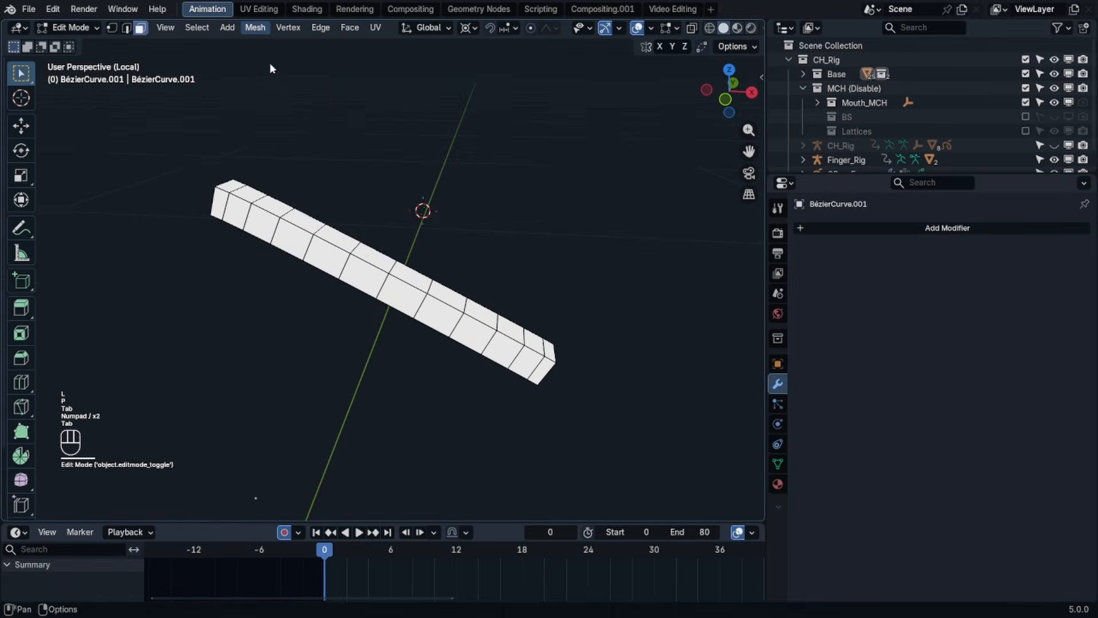
{"action": "left_click", "coordinate": [126, 28]}
{"action": "middle_click_drag", "start_coordinate": [200, 135], "coordinate": [241, 233]}
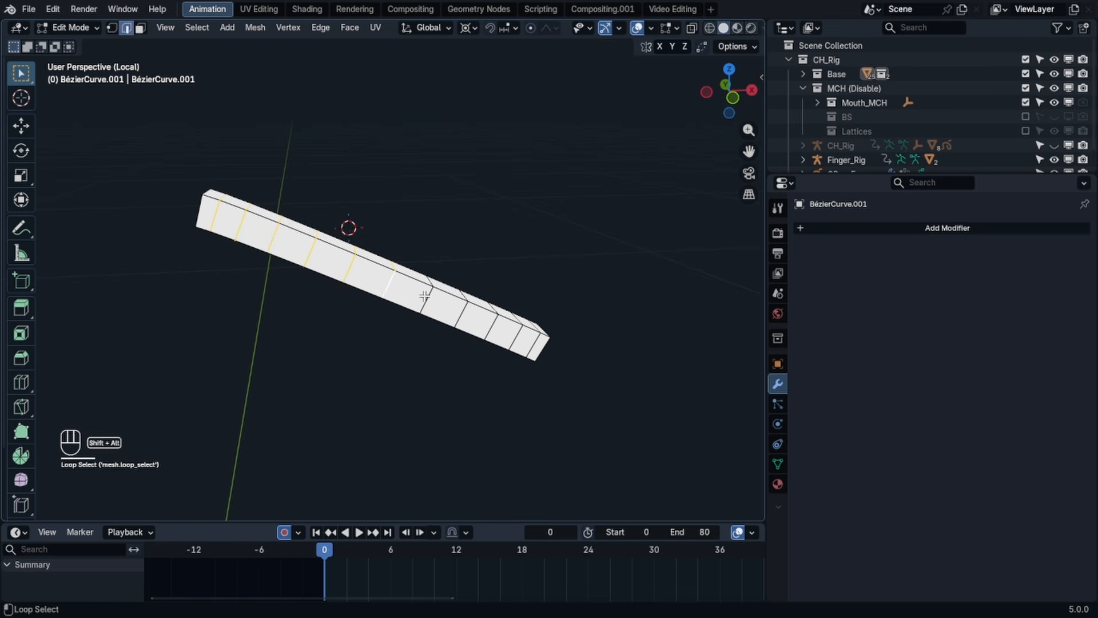
{"action": "key", "text": "ctrl+z"}
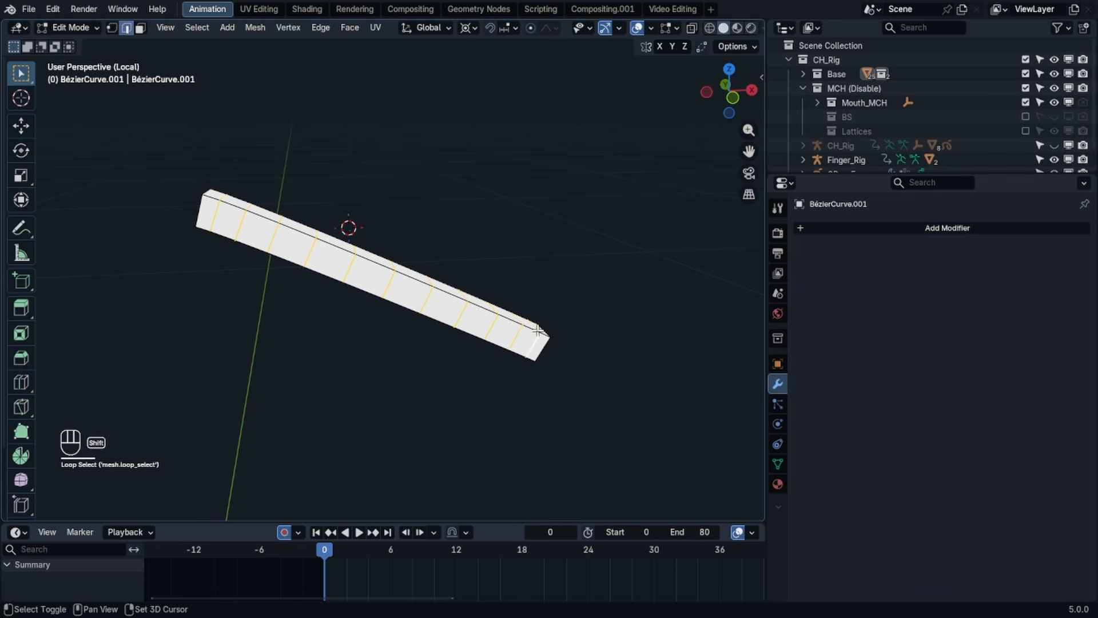
{"action": "middle_click_drag", "start_coordinate": [538, 330], "coordinate": [439, 236]}
{"action": "key", "text": "x"}
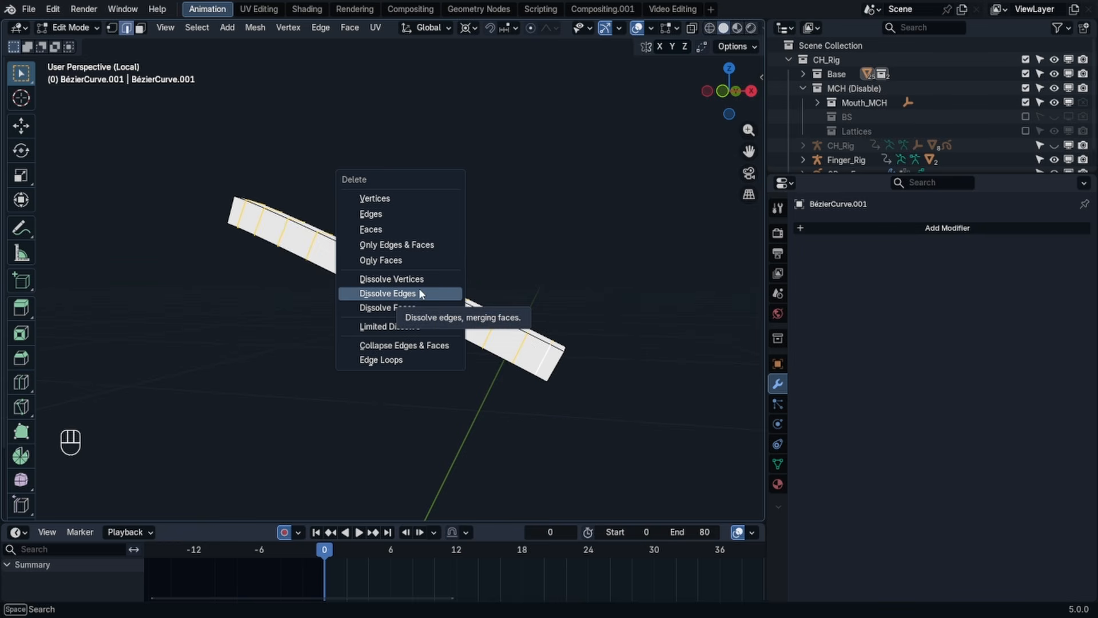
{"action": "left_click", "coordinate": [421, 293]}
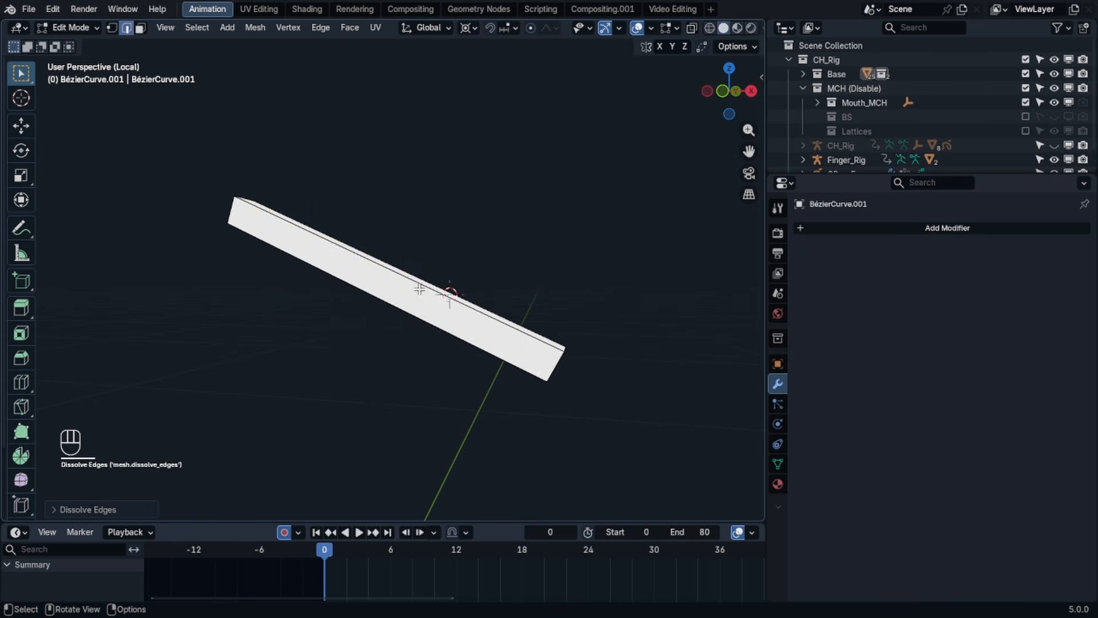
- Delete every face of the separated strip except its long front face, and exit local view
{"action": "mouse_move", "coordinate": [440, 286]}
{"action": "middle_mouse_down"}
{"action": "mouse_move", "coordinate": [429, 289]}
{"action": "mouse_move", "coordinate": [447, 271]}
{"action": "middle_mouse_up"}
{"action": "middle_click_drag", "start_coordinate": [658, 282], "coordinate": [271, 225]}
{"action": "key", "text": "3"}
{"action": "key", "text": "ctrl+i"}
{"action": "key", "text": "x"}
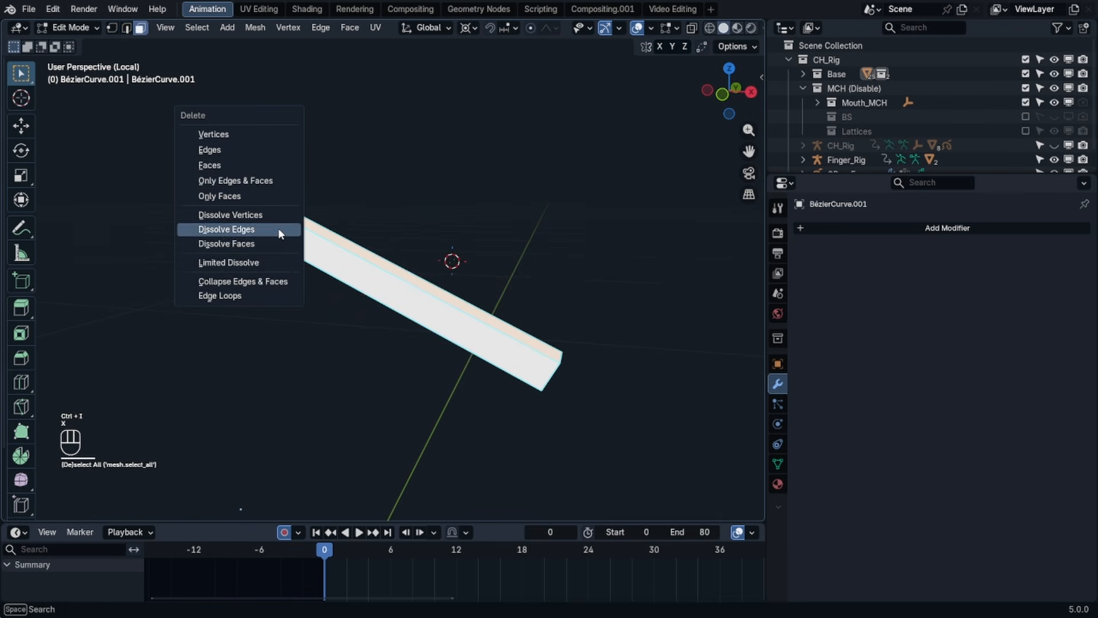
{"action": "left_click", "coordinate": [253, 166]}
{"action": "key", "text": "Tab"}
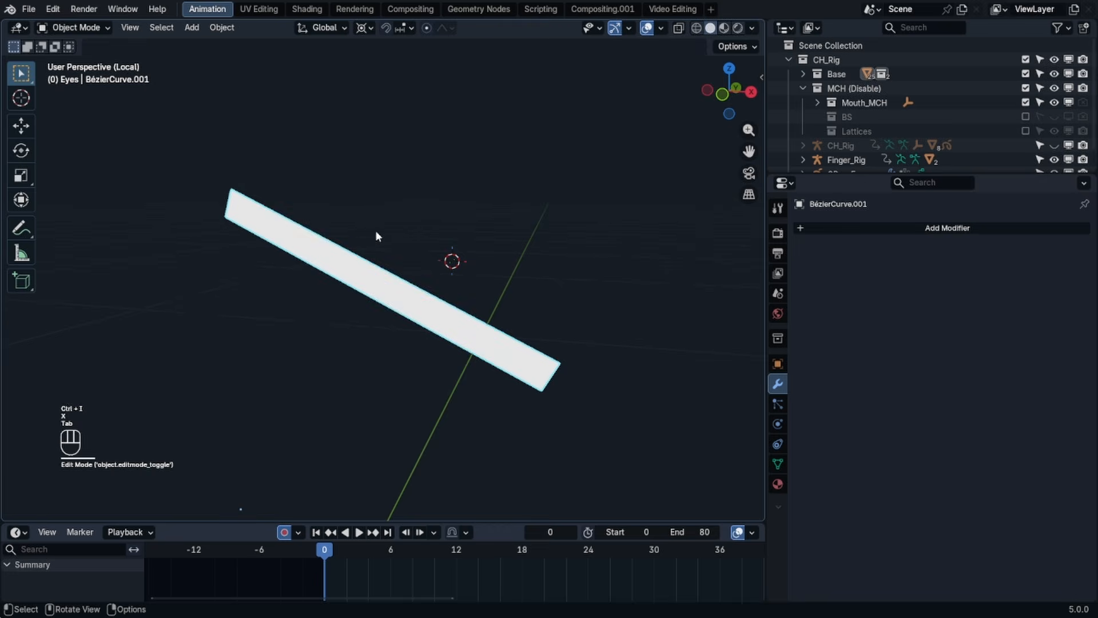
{"action": "key", "text": "KP_Divide"}
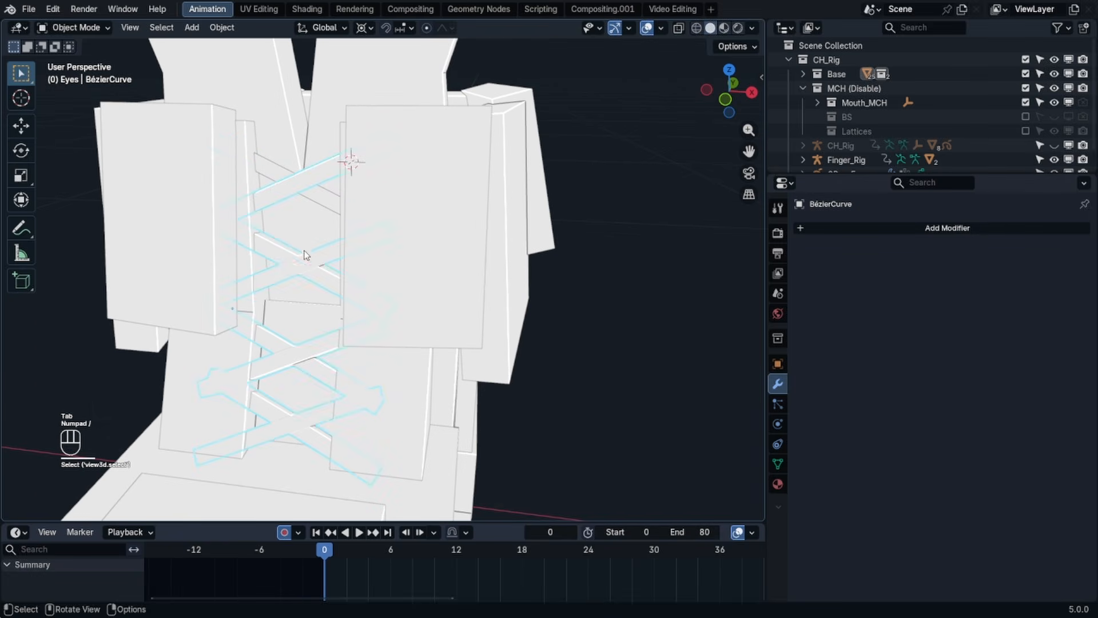
- Isolate the remaining laces in Edit Mode and delete lengthwise face loops from the strips
{"action": "key", "text": "Tab"}
{"action": "key", "text": "KP_Divide"}
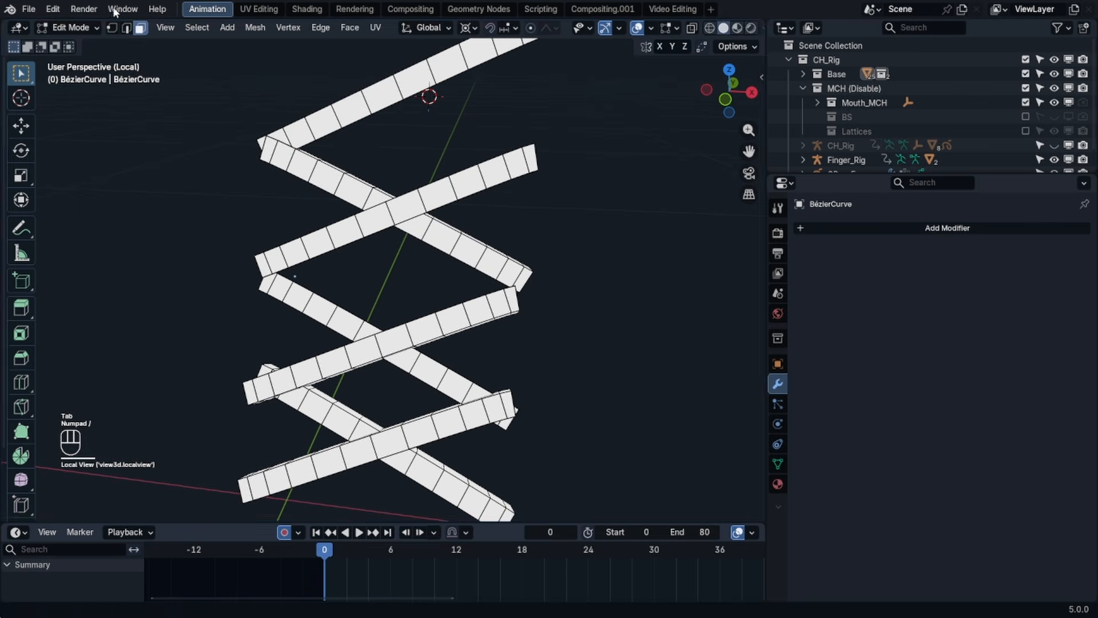
{"action": "key", "text": "c"}
{"action": "left_click_drag", "start_coordinate": [274, 153], "coordinate": [375, 197]}
{"action": "middle_click_drag", "start_coordinate": [344, 189], "coordinate": [412, 197]}
{"action": "left_click", "coordinate": [441, 203], "text": "alt+shift"}
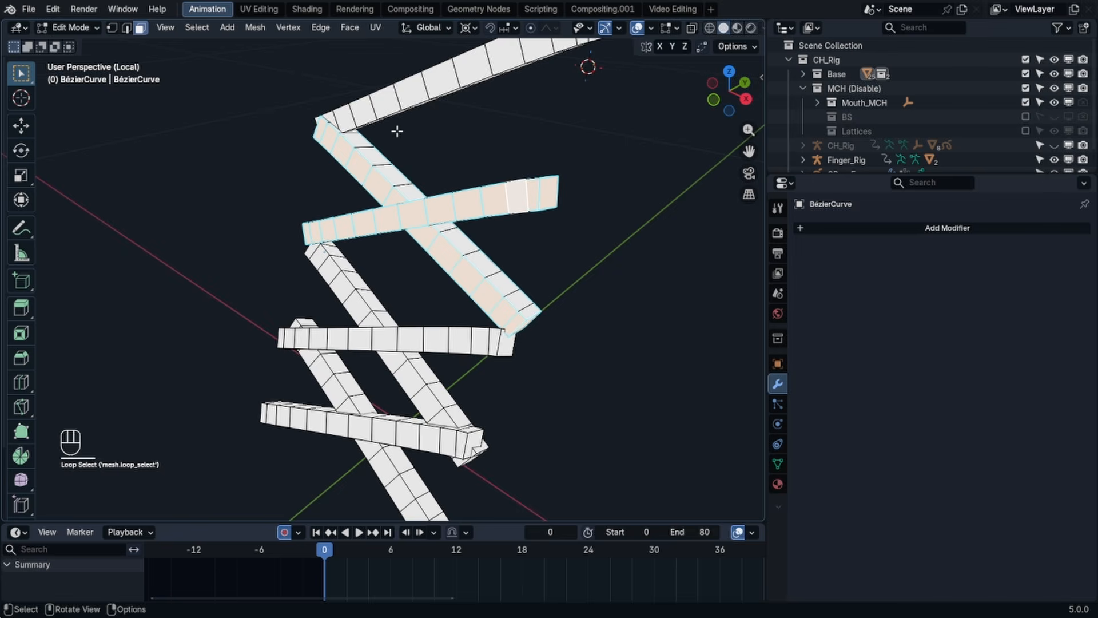
{"action": "left_click", "coordinate": [397, 108], "text": "alt+shift"}
{"action": "key", "text": "x"}
{"action": "left_click", "coordinate": [385, 410]}
- Delete the leftover linked side and back faces of the laces, leaving only flat front strips
{"action": "middle_click_drag", "start_coordinate": [389, 366], "coordinate": [458, 274]}
{"action": "left_click", "coordinate": [343, 141], "text": "shift"}
{"action": "left_click", "coordinate": [375, 310], "text": "shift"}
{"action": "key", "text": "x"}
{"action": "key", "text": "l"}
{"action": "key", "text": "l"}
{"action": "key", "text": "l"}
{"action": "key", "text": "l"}
{"action": "key", "text": "l"}
{"action": "middle_click_drag", "start_coordinate": [441, 337], "coordinate": [474, 343]}
{"action": "key", "text": "x"}
{"action": "middle_click_drag", "start_coordinate": [383, 457], "coordinate": [497, 412]}
- Circle-select the crosswise edges on all remaining lace strips and dissolve them, leaving plain flat strips
{"action": "key", "text": "2"}
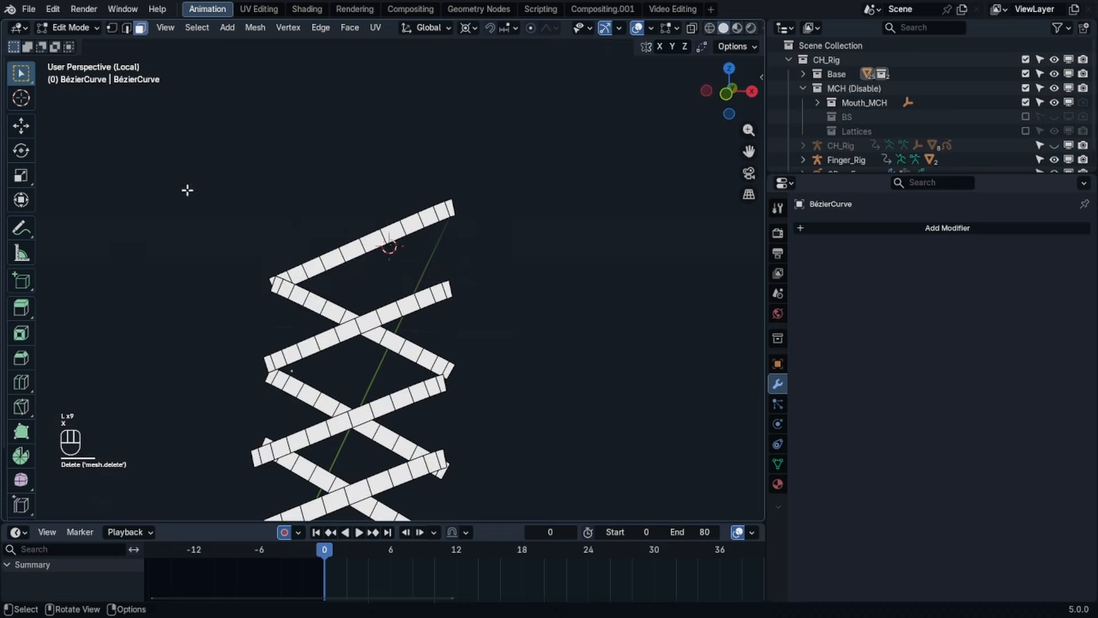
{"action": "scroll", "coordinate": [194, 218], "scroll_direction": "up", "scroll_amount": 3}
{"action": "key", "text": "c"}
{"action": "left_click_drag", "start_coordinate": [228, 275], "coordinate": [346, 225]}
{"action": "left_click_drag", "start_coordinate": [290, 336], "coordinate": [492, 429]}
{"action": "middle_click_drag", "start_coordinate": [395, 452], "coordinate": [434, 332], "text": "shift"}
{"action": "key", "text": "x"}
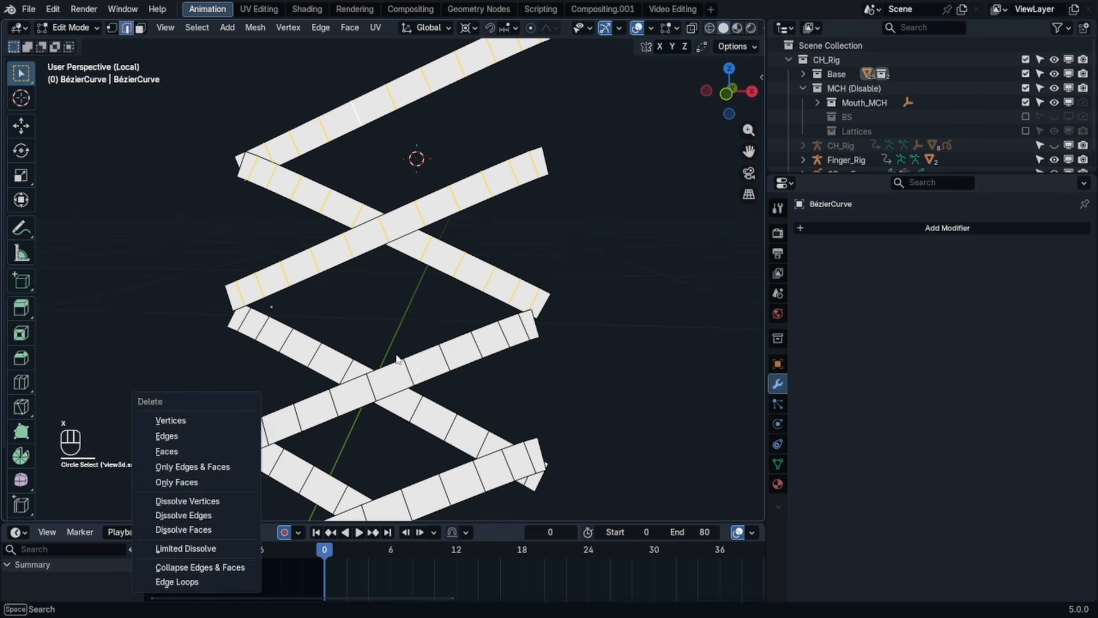
{"action": "key", "text": "c"}
{"action": "left_click_drag", "start_coordinate": [212, 454], "coordinate": [519, 328]}
{"action": "middle_click_drag", "start_coordinate": [341, 372], "coordinate": [212, 452]}
{"action": "key", "text": "c"}
{"action": "left_click_drag", "start_coordinate": [198, 434], "coordinate": [487, 304]}
{"action": "middle_click_drag", "start_coordinate": [488, 304], "coordinate": [137, 416]}
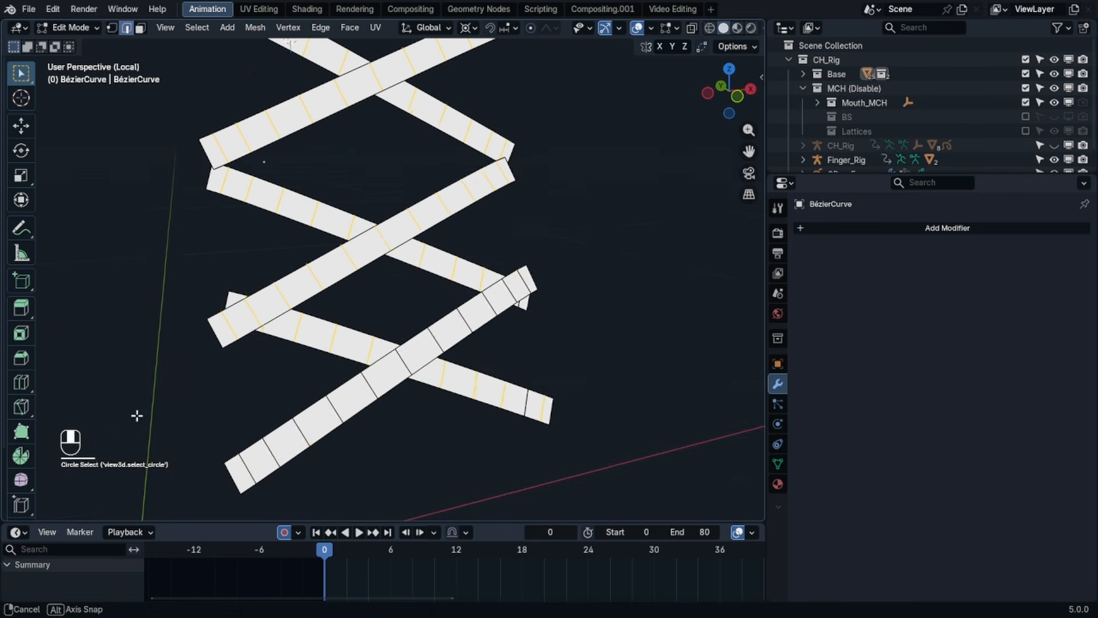
{"action": "key", "text": "c"}
{"action": "left_click_drag", "start_coordinate": [234, 471], "coordinate": [523, 282]}
{"action": "middle_click_drag", "start_coordinate": [523, 282], "coordinate": [191, 302]}
{"action": "key", "text": "x"}
{"action": "left_click", "coordinate": [192, 302]}
{"action": "middle_click_drag", "start_coordinate": [477, 121], "coordinate": [289, 191]}
{"action": "key", "text": "Tab"}
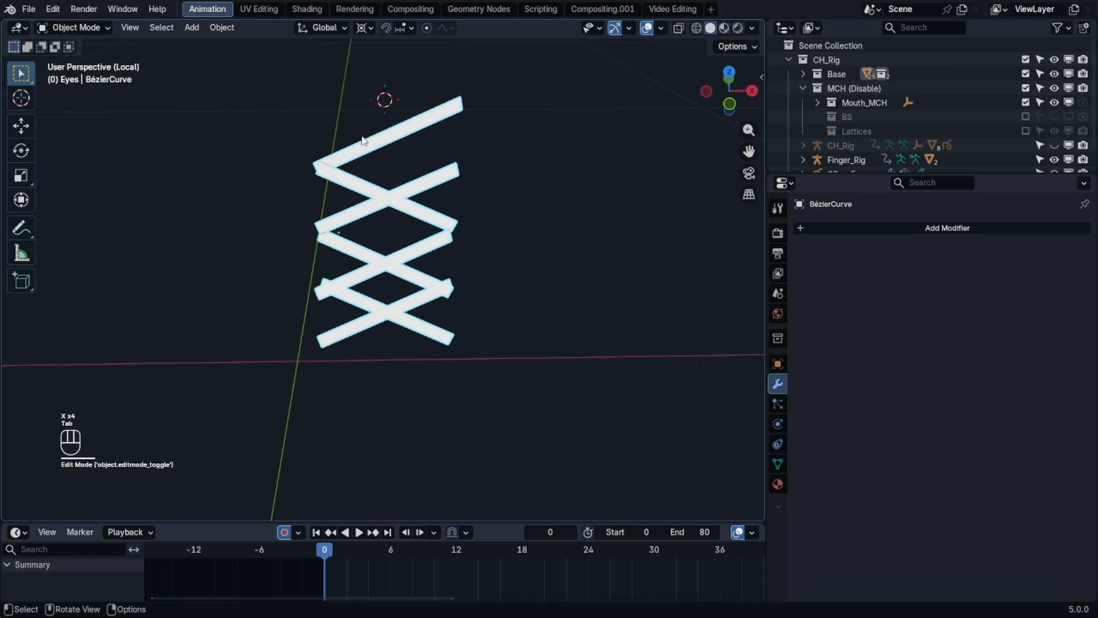
- Exit local view, join the lace strips into one object, and add a Solidify modifier to it
{"action": "key", "text": "KP_Divide"}
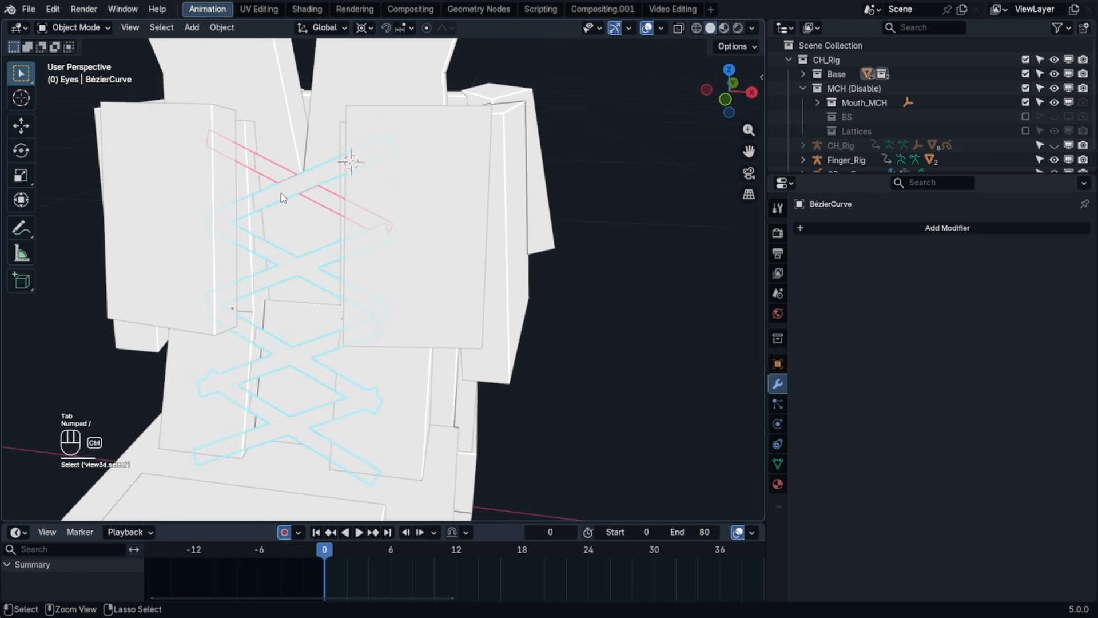
{"action": "key", "text": "ctrl+j"}
{"action": "left_click", "coordinate": [880, 229]}
{"action": "type", "text": "soli"}
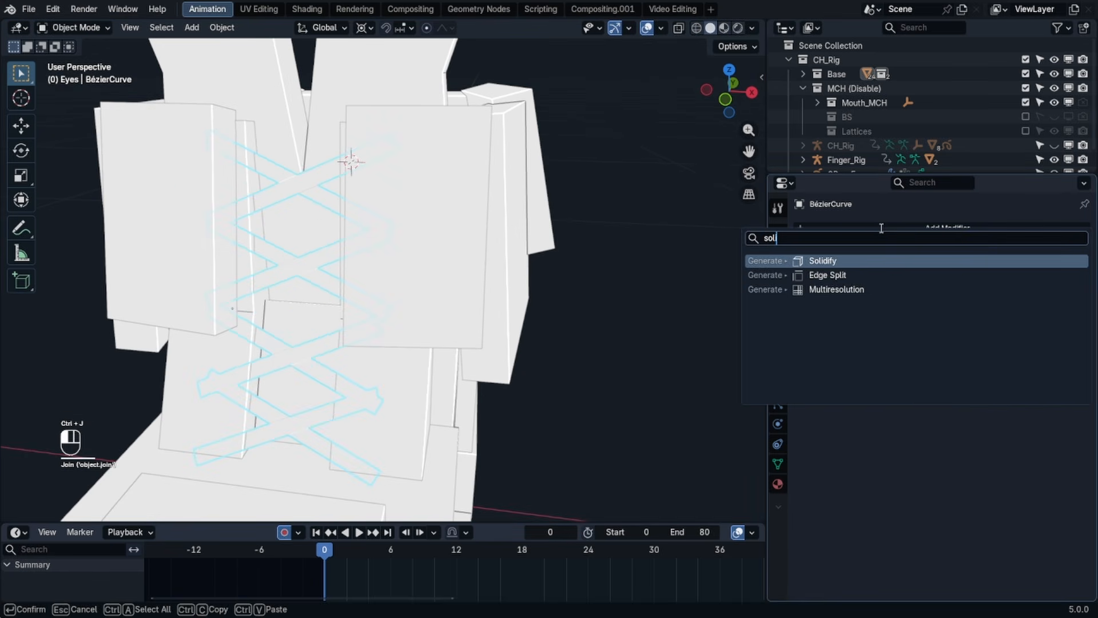
{"action": "key", "text": "Return"}
- Add a Mirror modifier to the shoe's V-notched front collar panel
{"action": "middle_click_drag", "start_coordinate": [337, 274], "coordinate": [388, 249]}
{"action": "scroll", "coordinate": [331, 275], "scroll_direction": "down", "scroll_amount": 7}
{"action": "key", "text": "a"}
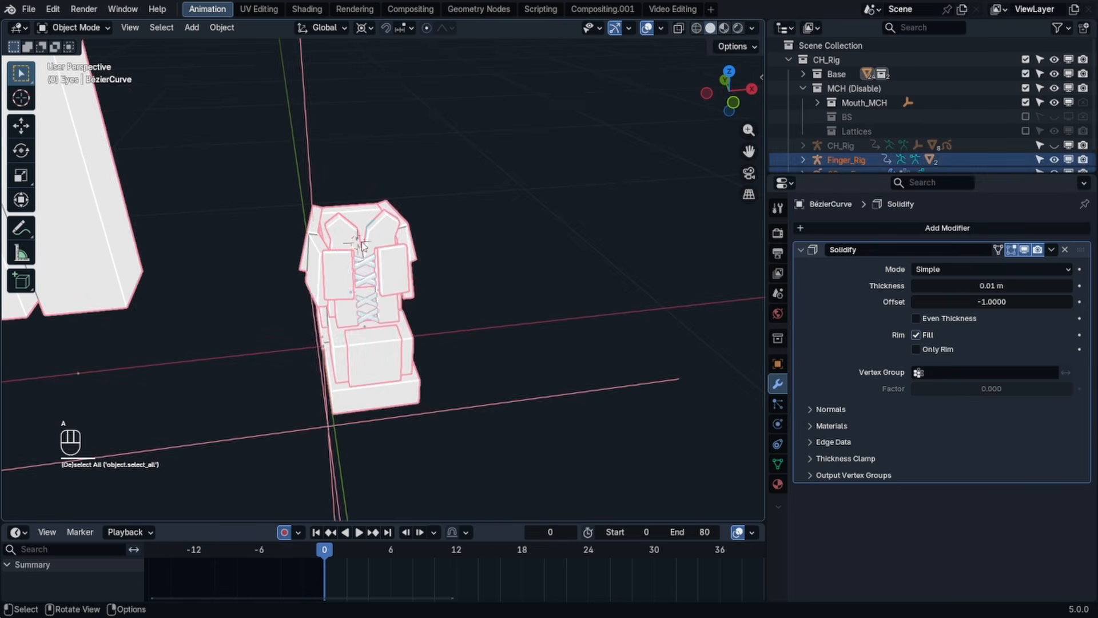
{"action": "left_click", "coordinate": [368, 254]}
{"action": "left_click", "coordinate": [839, 229]}
{"action": "type", "text": "mir"}
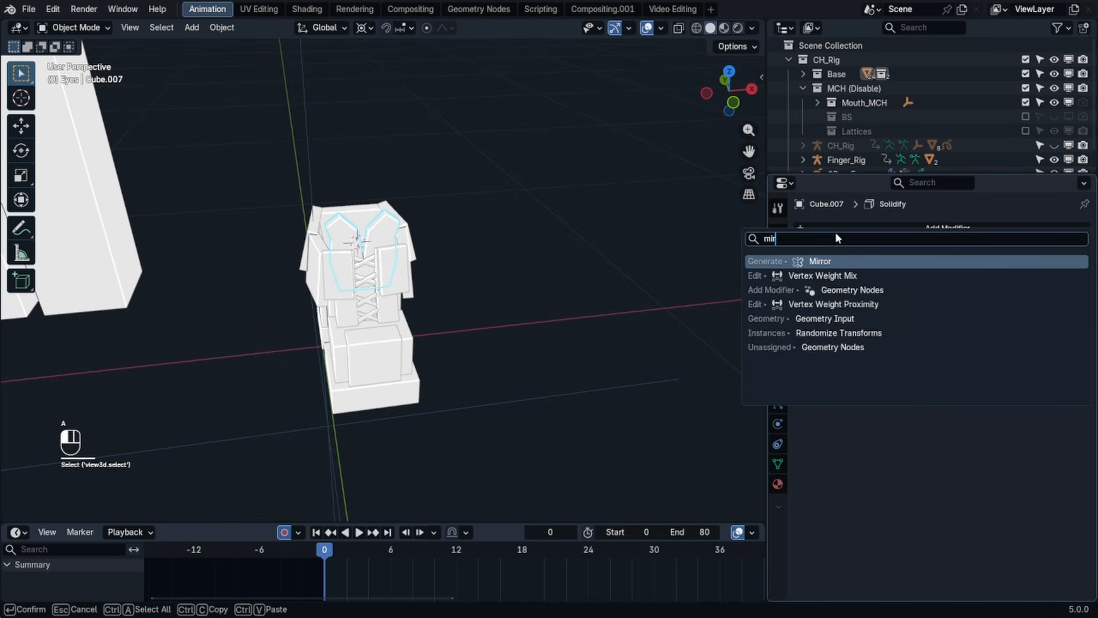
{"action": "key", "text": "Return"}
- Snap the 3D cursor to the world origin and set the notched collar panel's origin to it
{"action": "key", "text": "shift+s"}
{"action": "left_click", "coordinate": [284, 334]}
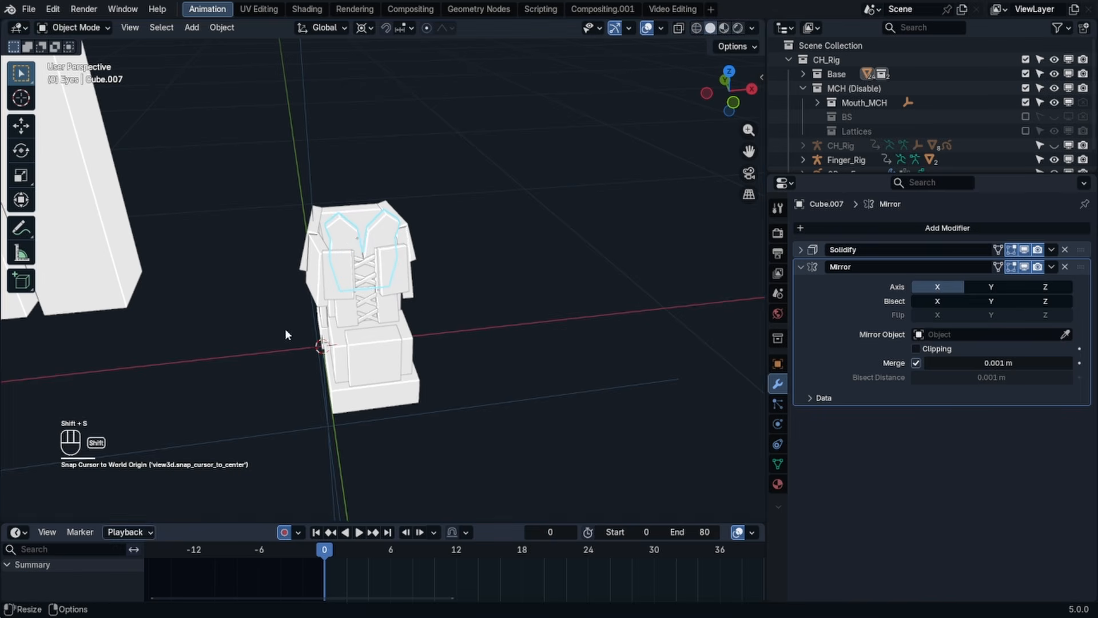
{"action": "key", "text": "q"}
{"action": "left_click", "coordinate": [409, 240]}
{"action": "key", "text": "ctrl+z"}
{"action": "key", "text": "q"}
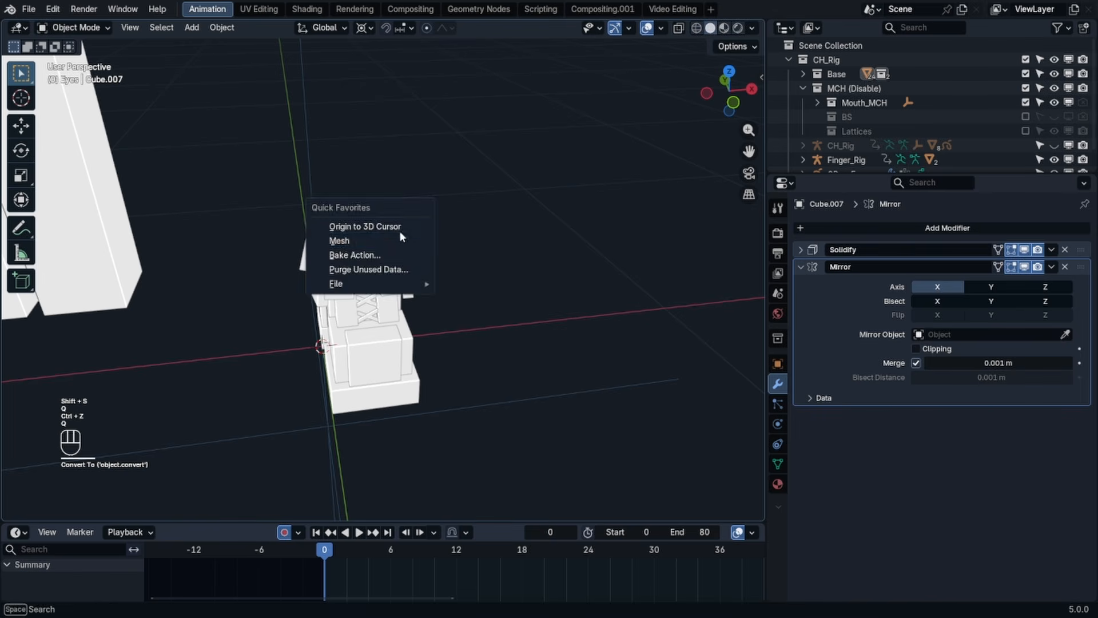
{"action": "left_click", "coordinate": [399, 231]}
- Set the origin of the shoe's outer side collar panels to the 3D cursor
{"action": "scroll", "coordinate": [437, 191], "scroll_direction": "up", "scroll_amount": 1}
{"action": "middle_click_drag", "start_coordinate": [437, 205], "coordinate": [426, 209]}
{"action": "left_click", "coordinate": [426, 209]}
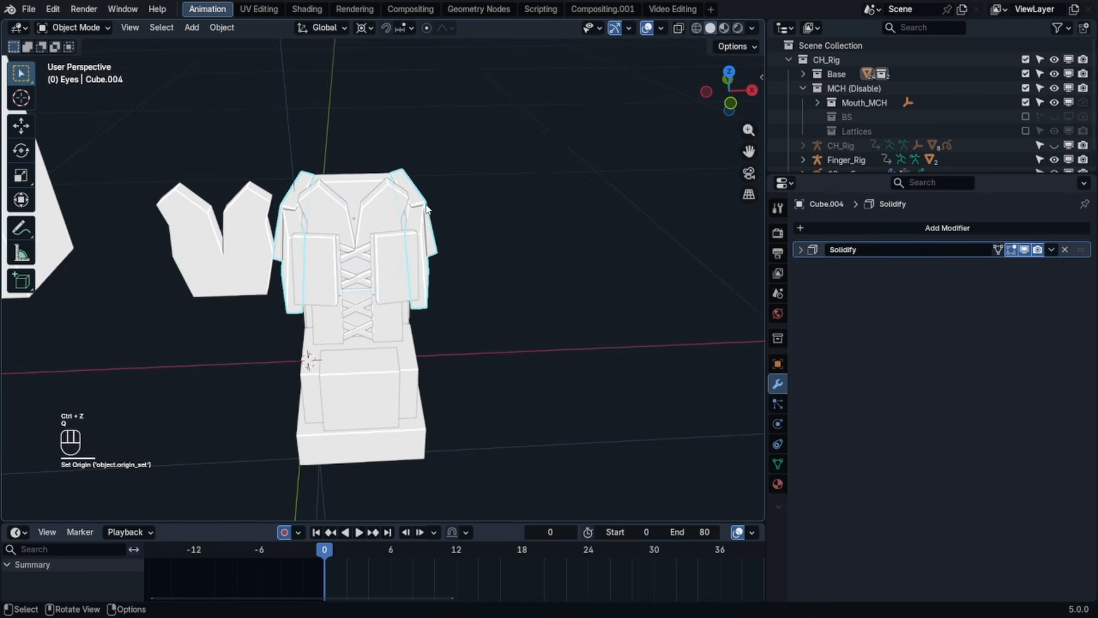
{"action": "key", "text": "q"}
{"action": "left_click", "coordinate": [426, 214]}
- Place the notched panel's Mirror modifier above Solidify and copy it to all the other shoe parts
{"action": "key", "text": "b"}
{"action": "left_click_drag", "start_coordinate": [370, 157], "coordinate": [404, 325]}
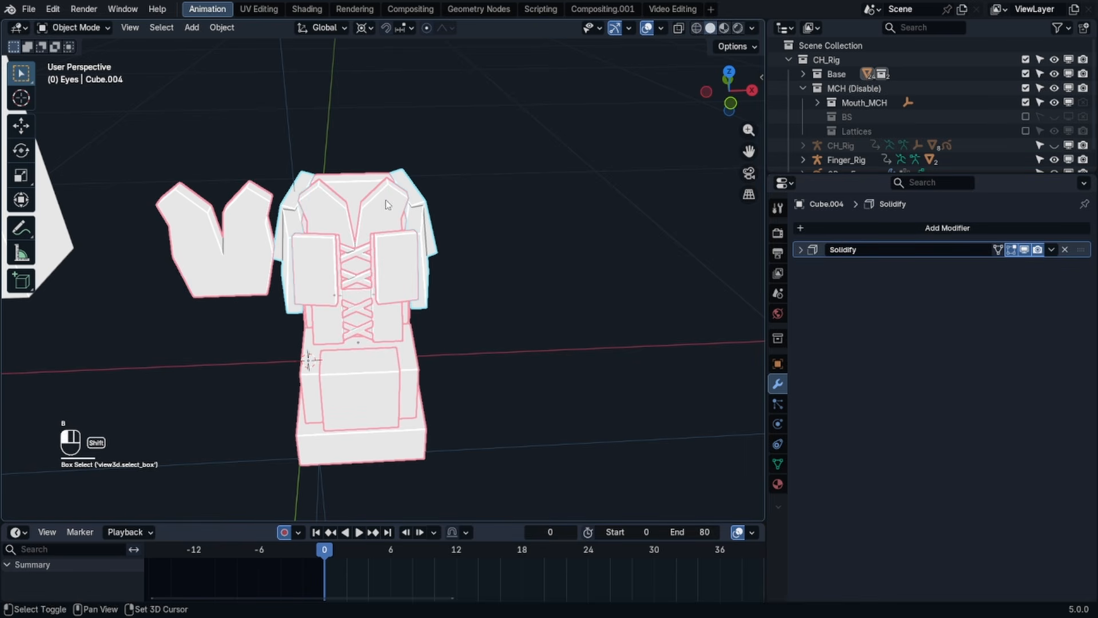
{"action": "left_click", "coordinate": [218, 246], "text": "shift"}
{"action": "left_click", "coordinate": [1050, 267]}
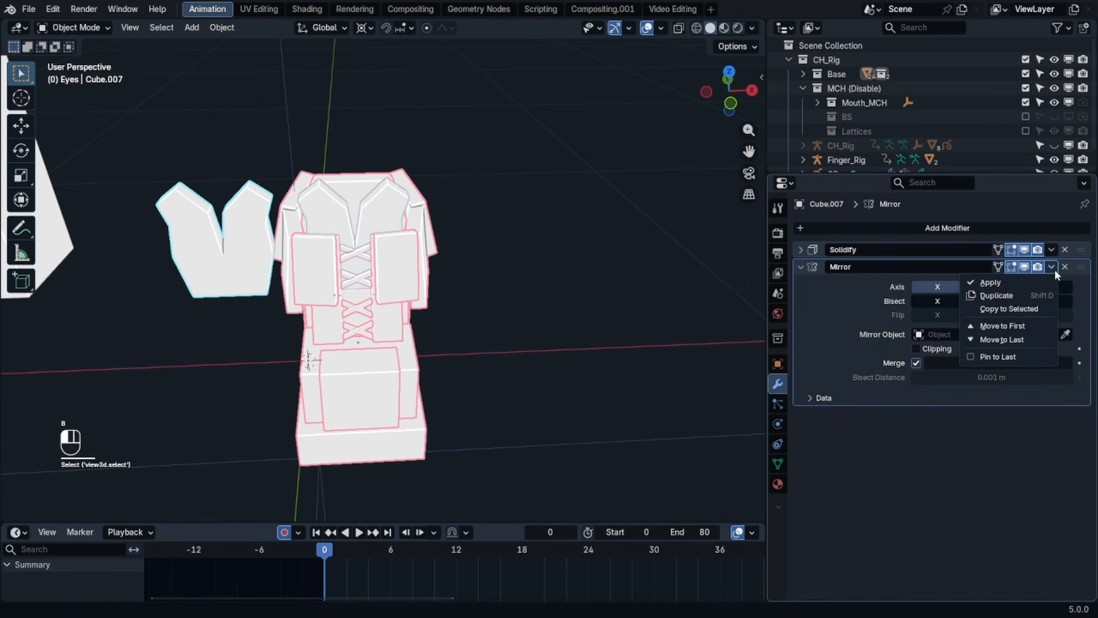
{"action": "left_click", "coordinate": [1022, 319]}
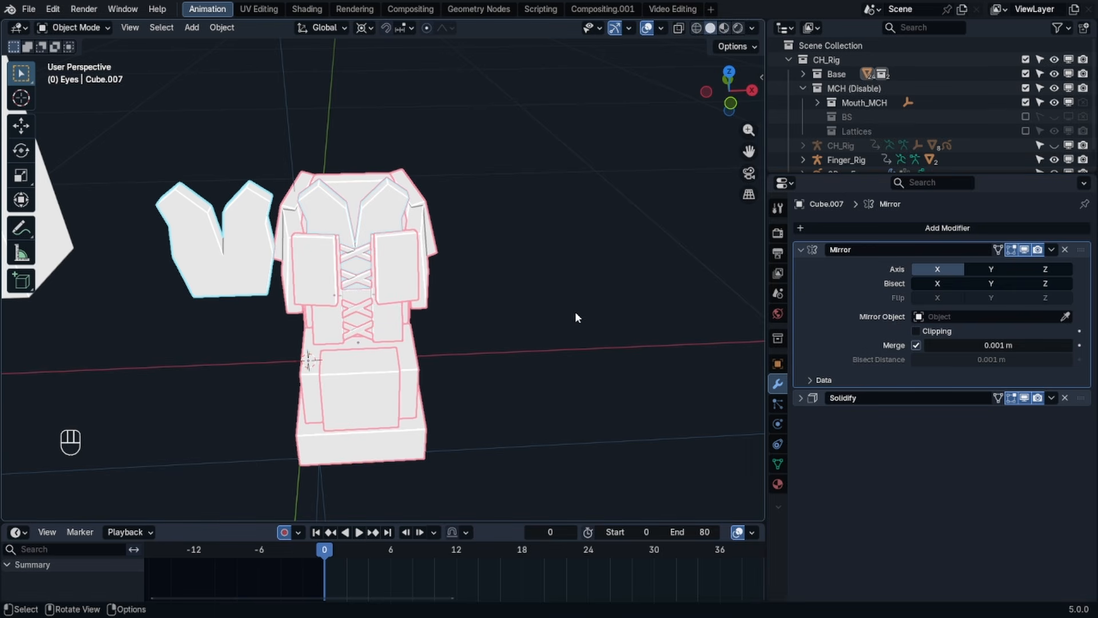
{"action": "key", "text": "ctrl+z"}
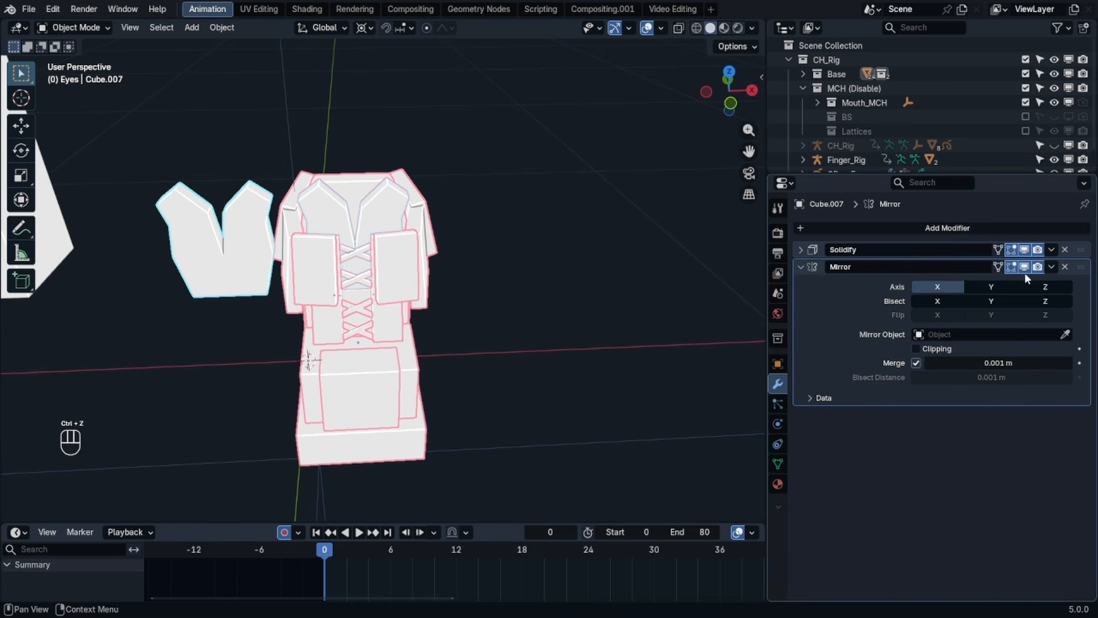
{"action": "left_click_drag", "start_coordinate": [1059, 269], "coordinate": [1053, 252]}
{"action": "left_click", "coordinate": [1052, 250]}
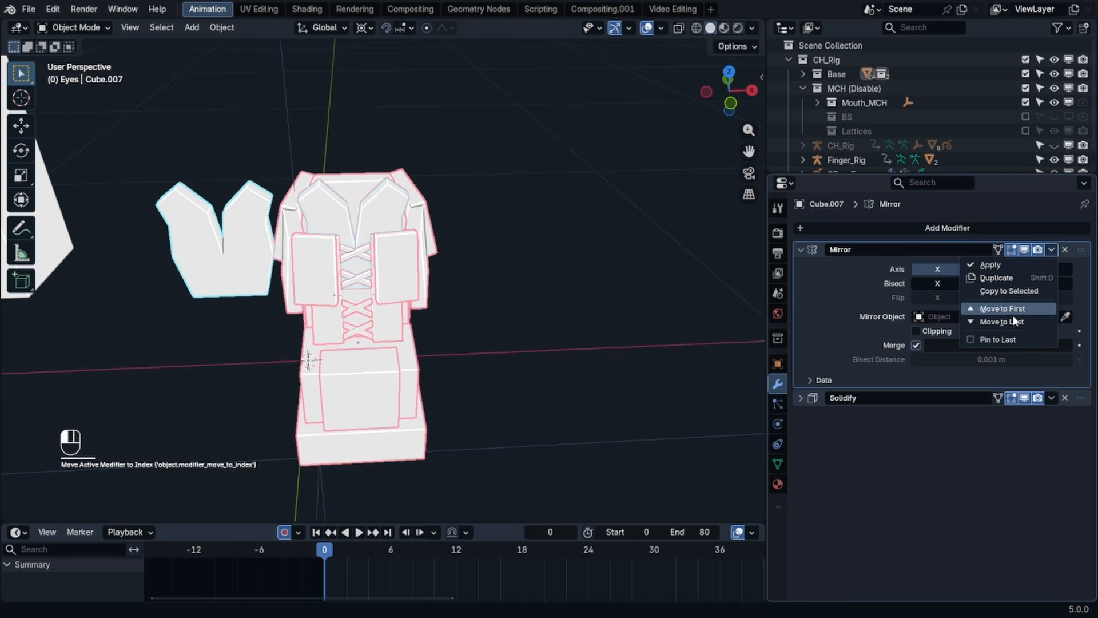
{"action": "left_click", "coordinate": [1008, 292]}
- Set the origins of the laces, the toe cap and the sole to the 3D cursor to mirror them correctly
{"action": "left_click", "coordinate": [541, 228]}
{"action": "middle_click_drag", "start_coordinate": [541, 228], "coordinate": [572, 183]}
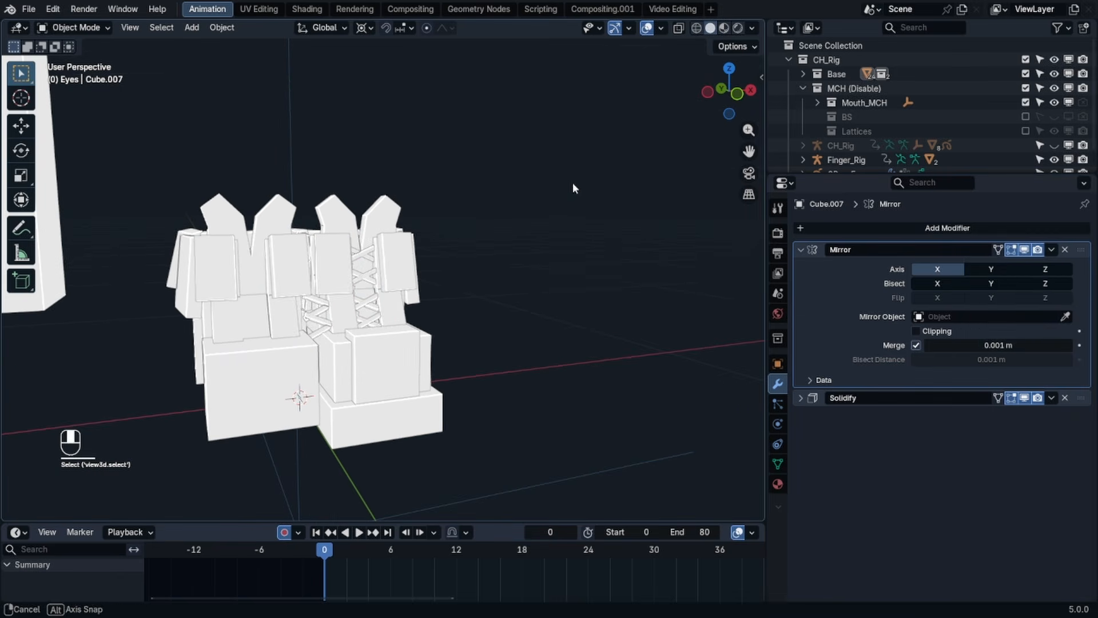
{"action": "left_click", "coordinate": [375, 303]}
{"action": "key", "text": "q"}
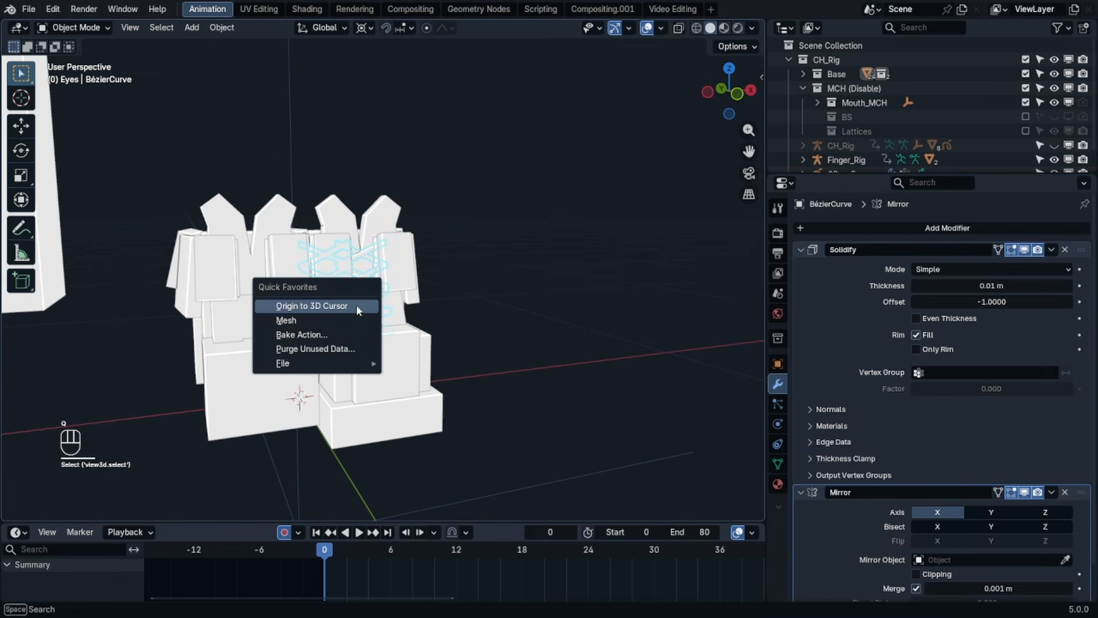
{"action": "left_click", "coordinate": [356, 304]}
{"action": "key", "text": "q"}
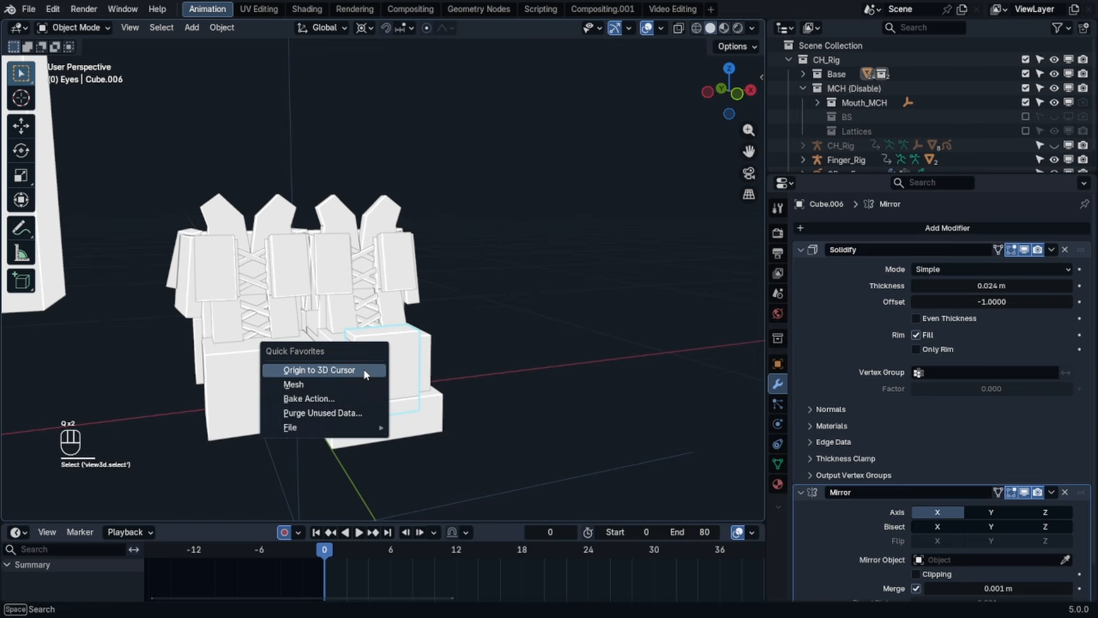
{"action": "left_click", "coordinate": [364, 373]}
{"action": "left_click", "coordinate": [348, 433]}
{"action": "key", "text": "q"}
{"action": "left_click", "coordinate": [348, 426]}
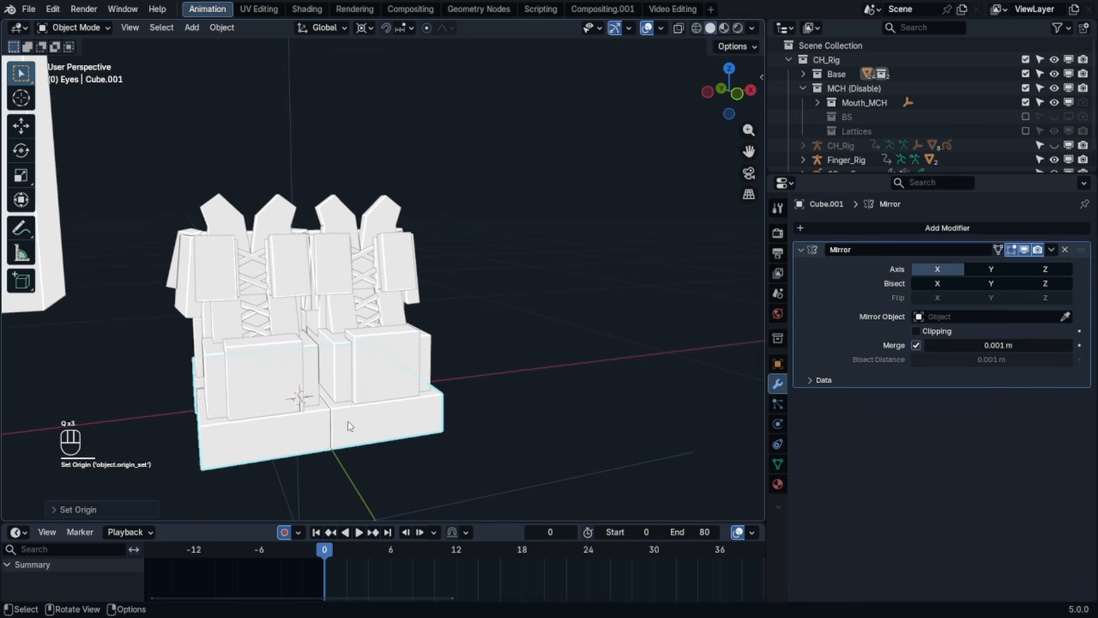
- Unhide the hidden character rig to show the whole figure with both mirrored shoes
{"action": "middle_click_drag", "start_coordinate": [351, 429], "coordinate": [556, 355]}
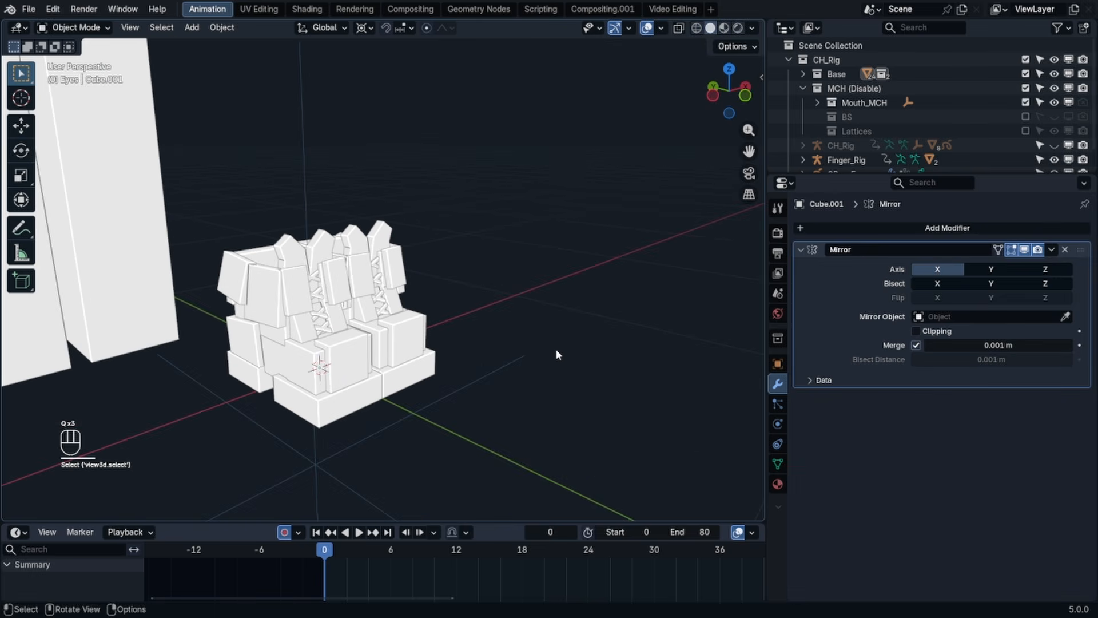
{"action": "scroll", "coordinate": [556, 355], "scroll_direction": "down", "scroll_amount": 5}
{"action": "middle_click_drag", "start_coordinate": [447, 152], "coordinate": [310, 255]}
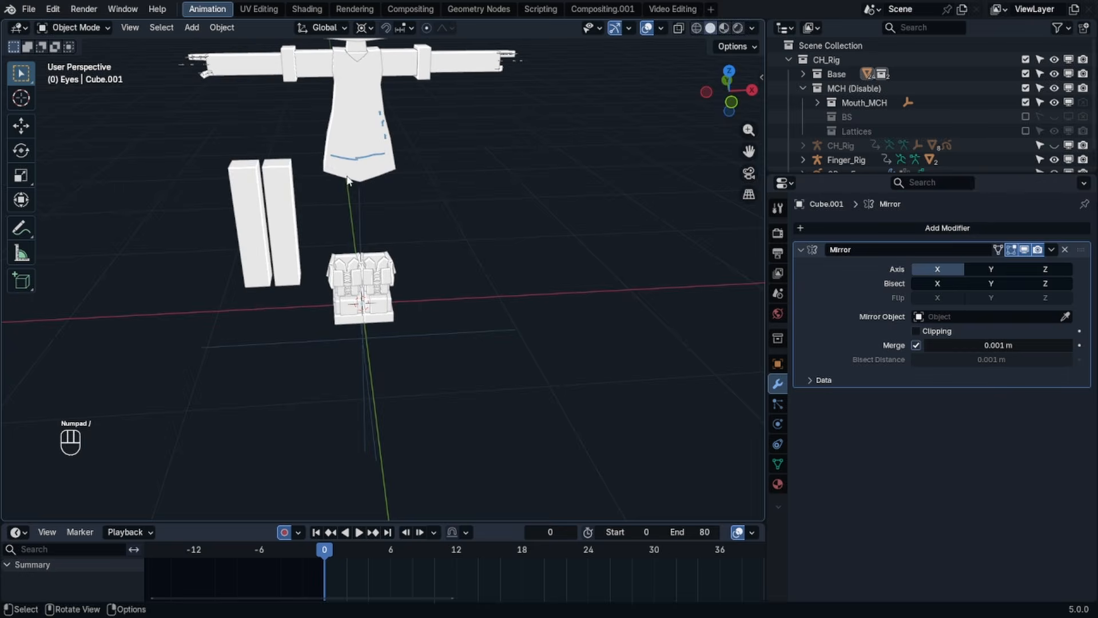
{"action": "key", "text": "space"}
{"action": "key", "text": "alt+h"}
{"action": "left_click", "coordinate": [453, 244]}
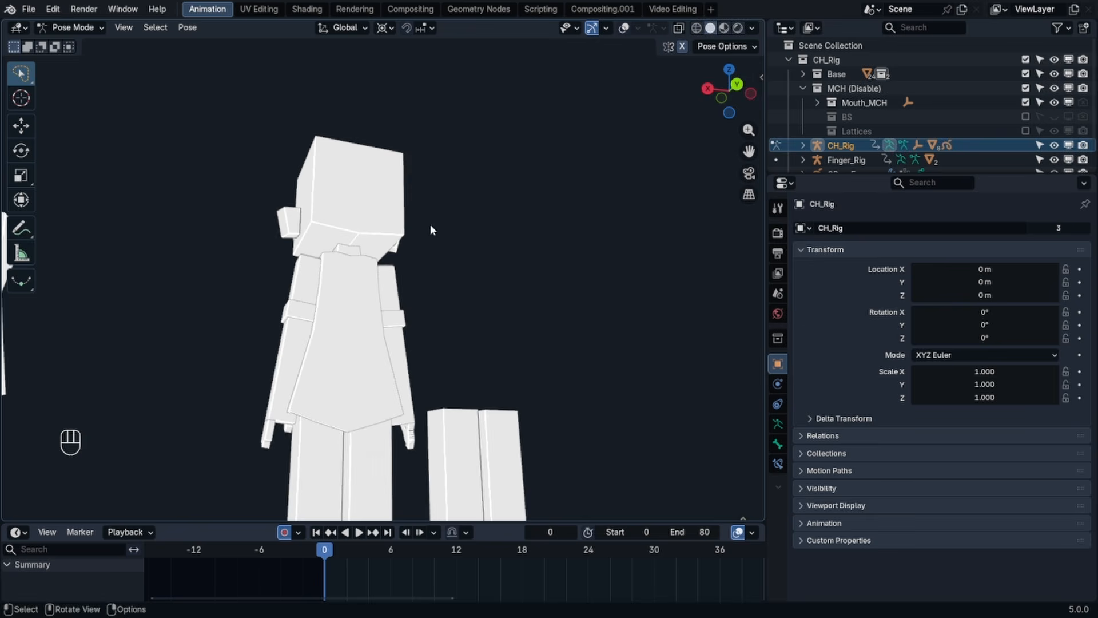
{"action": "mouse_move", "coordinate": [430, 224]}
{"action": "middle_mouse_down"}
{"action": "mouse_move", "coordinate": [637, 191]}
{"action": "mouse_move", "coordinate": [732, 193]}
{"action": "middle_mouse_up"}
- Turn the outliner area into an enlarged Image Editor and frame the reference's neckline beside a front view of the character
{"action": "left_click", "coordinate": [781, 27]}
{"action": "key", "text": "i"}
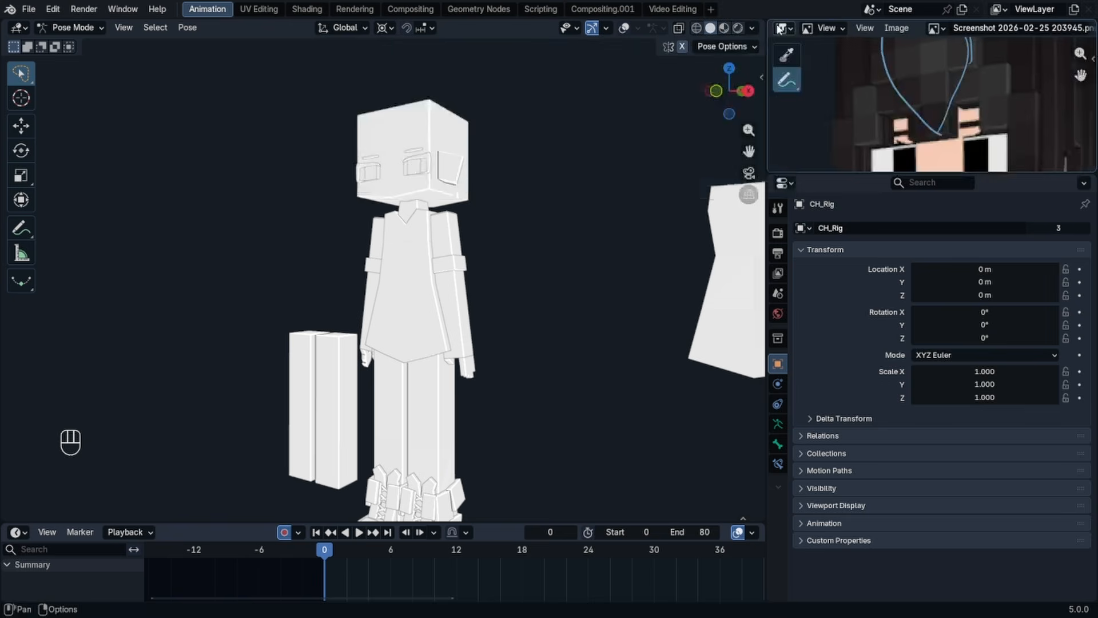
{"action": "left_click_drag", "start_coordinate": [892, 174], "coordinate": [892, 397]}
{"action": "scroll", "coordinate": [895, 191], "scroll_direction": "down", "scroll_amount": 4}
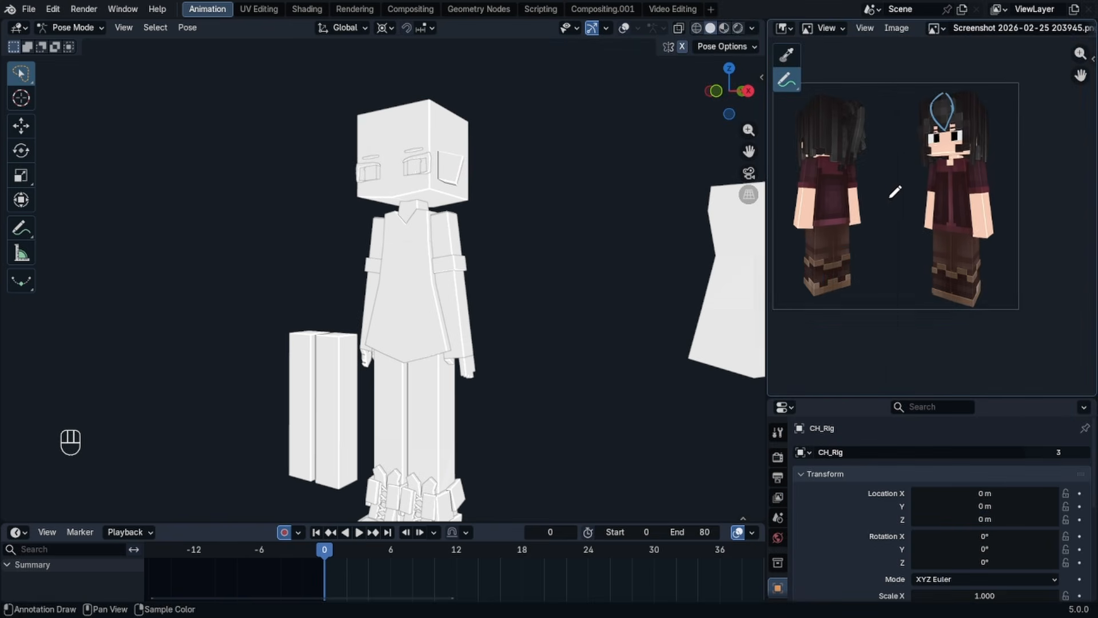
{"action": "scroll", "coordinate": [896, 192], "scroll_direction": "up", "scroll_amount": 5}
{"action": "middle_click_drag", "start_coordinate": [400, 243], "coordinate": [445, 257]}
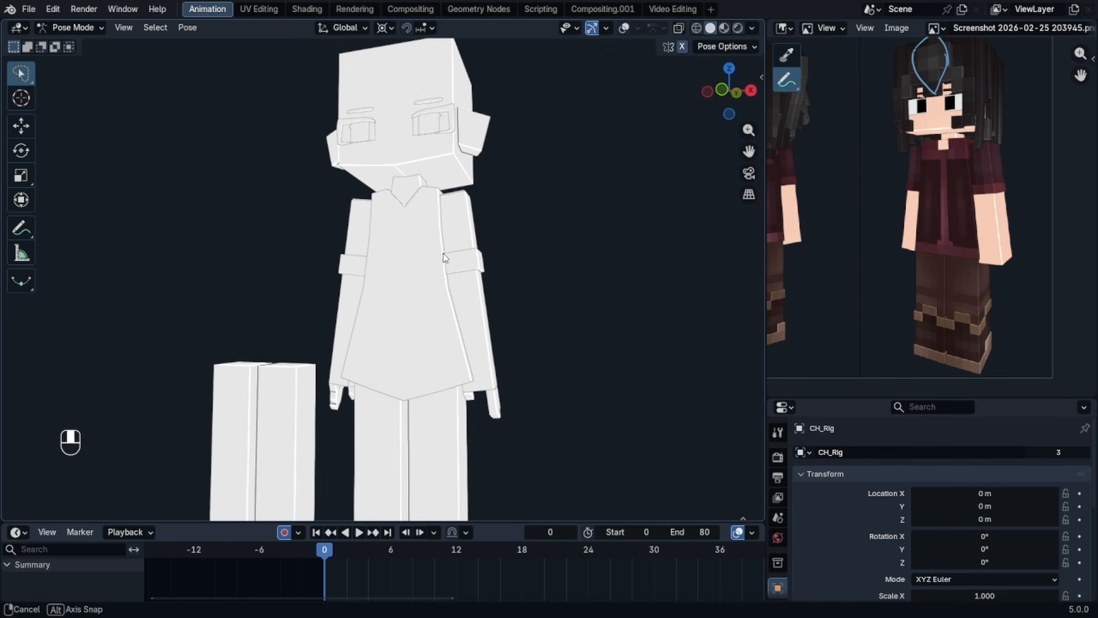
{"action": "scroll", "coordinate": [940, 235], "scroll_direction": "up", "scroll_amount": 1}
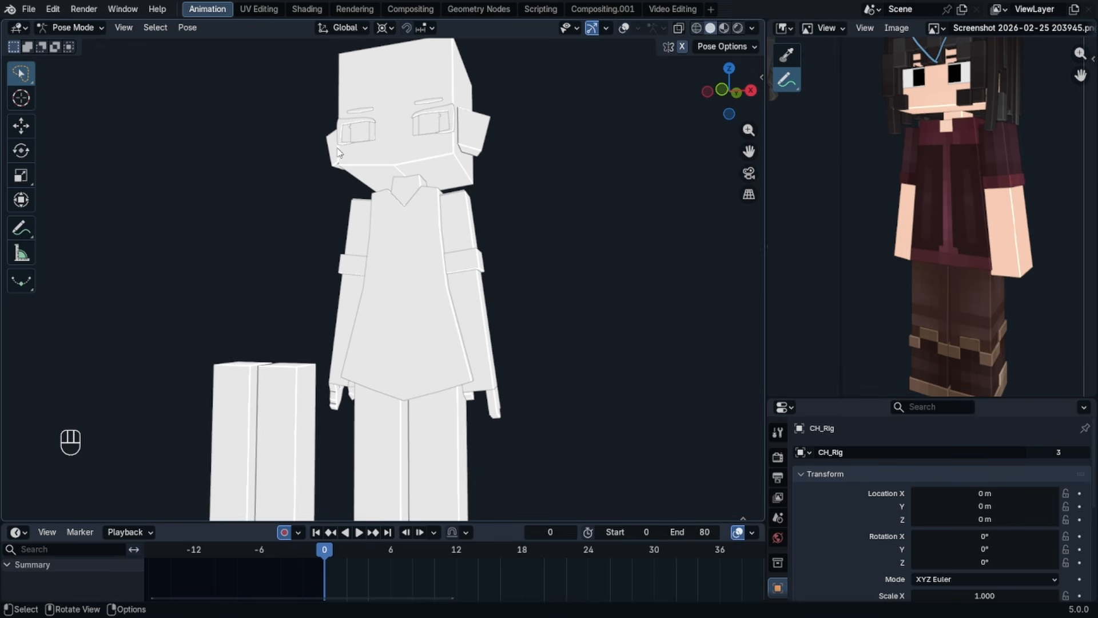
{"action": "key", "text": "KP_1"}
{"action": "scroll", "coordinate": [972, 109], "scroll_direction": "up", "scroll_amount": 5}
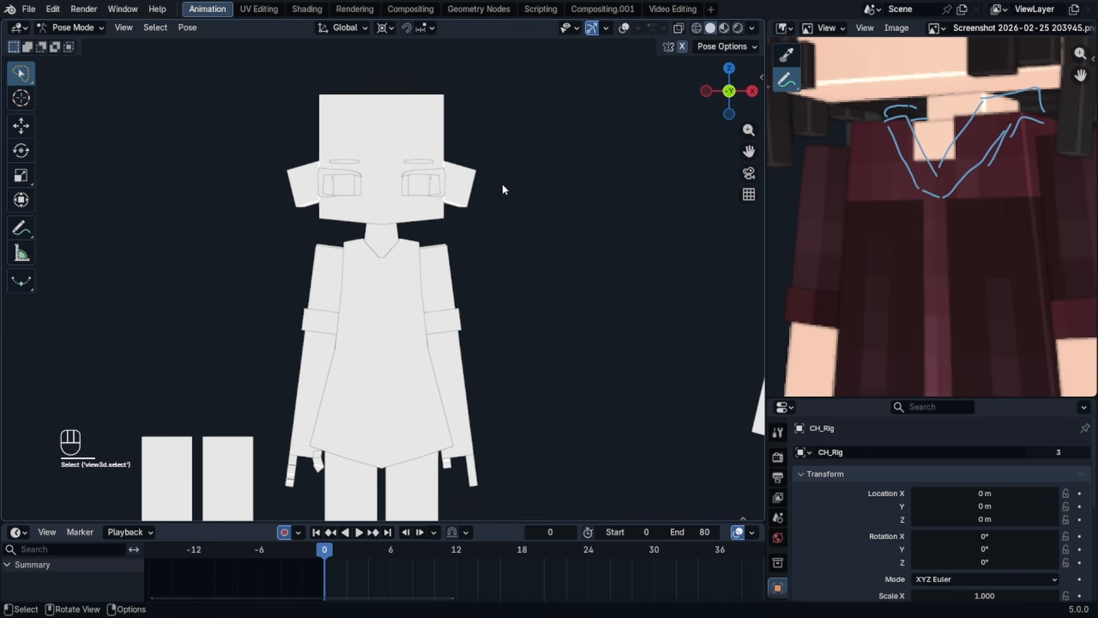
- Duplicate the shirt's neckline edge loop in Edit Mode, raise it along Z, and separate it into its own object
{"action": "scroll", "coordinate": [502, 183], "scroll_direction": "up", "scroll_amount": 3}
{"action": "key", "text": "ctrl+Tab"}
{"action": "left_click", "coordinate": [371, 247]}
{"action": "key", "text": "Tab"}
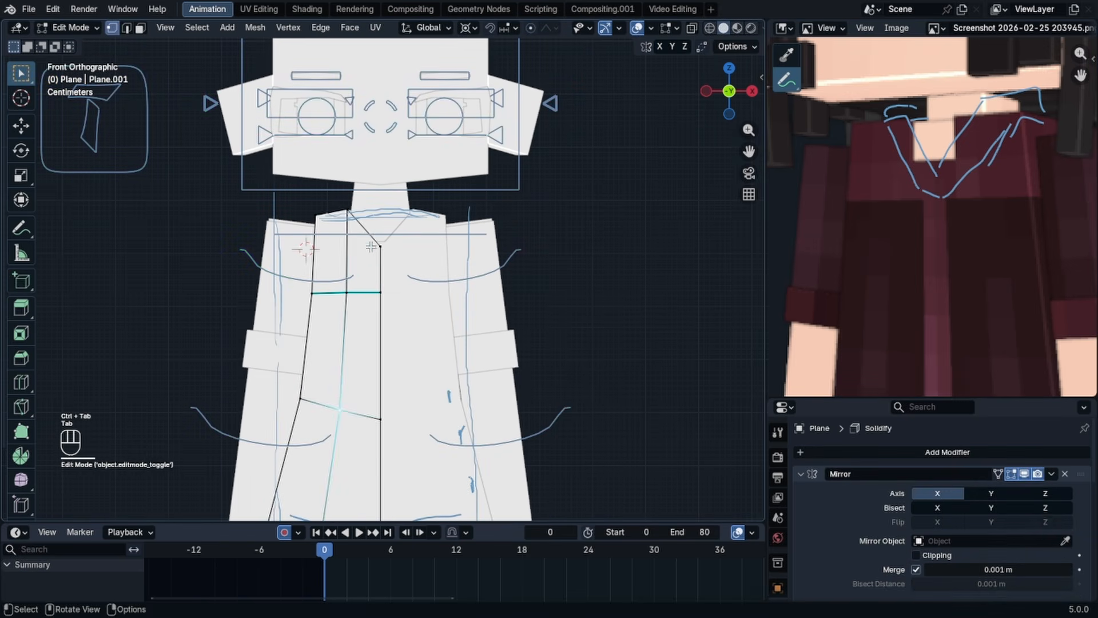
{"action": "middle_click_drag", "start_coordinate": [364, 223], "coordinate": [446, 253]}
{"action": "key", "text": "g"}
{"action": "key", "text": "shift+d"}
{"action": "key", "text": "g"}
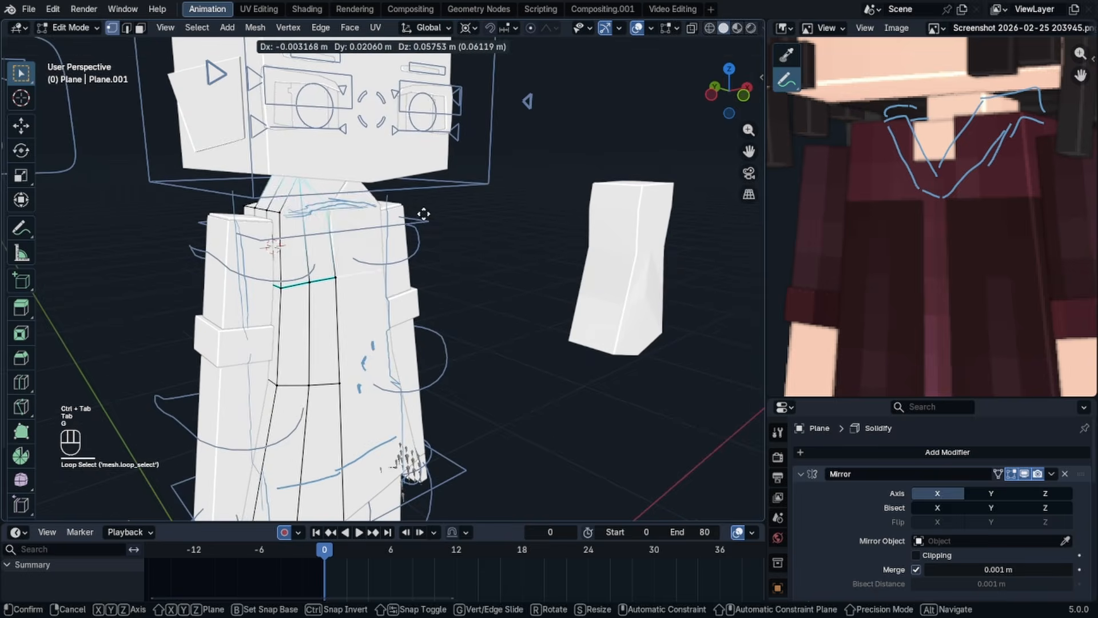
{"action": "key", "text": "z"}
{"action": "left_click", "coordinate": [418, 177]}
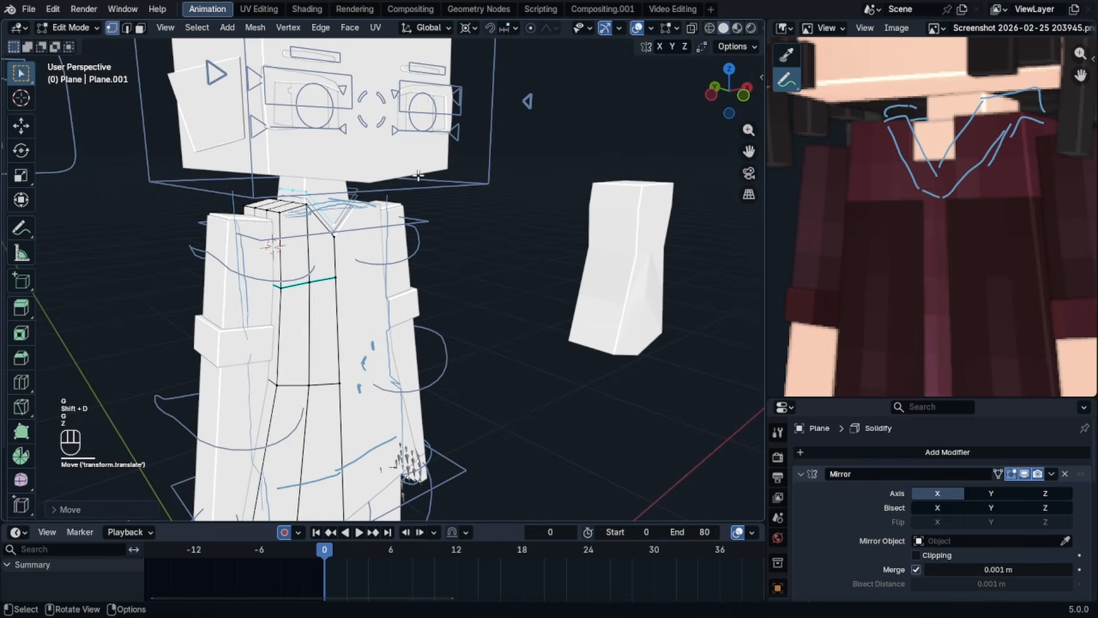
{"action": "key", "text": "p"}
{"action": "key", "text": "Tab"}
- Apply the separated neckline's Mirror modifier and isolate it in Edit Mode from the front
{"action": "left_click", "coordinate": [324, 212]}
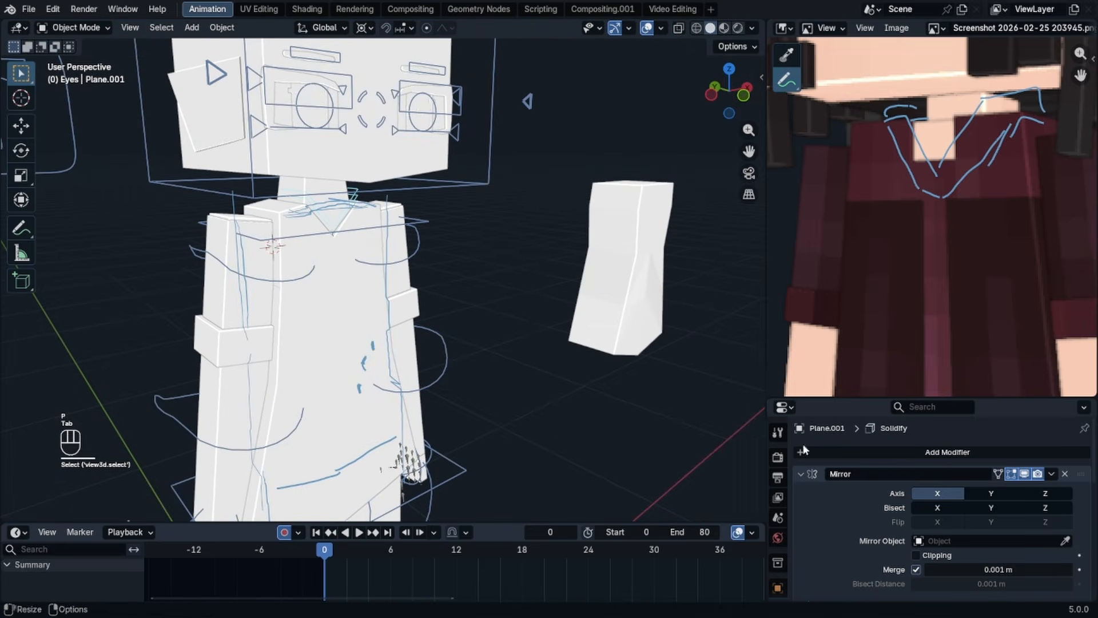
{"action": "key", "text": "ctrl+a"}
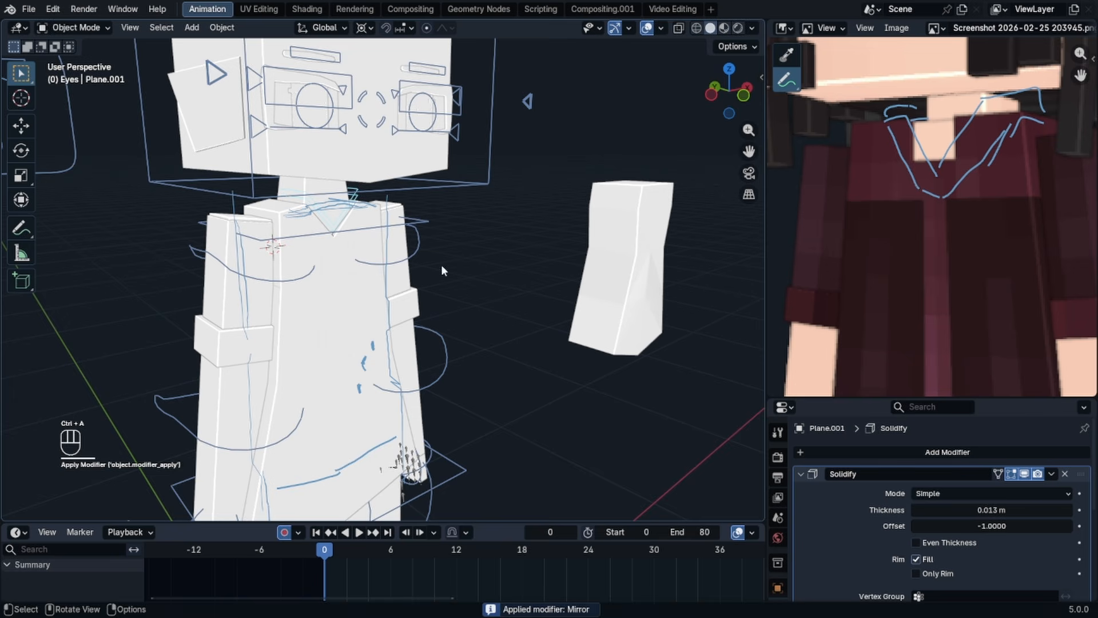
{"action": "key", "text": "Tab"}
{"action": "key", "text": "KP_Divide"}
{"action": "key", "text": "KP_1"}
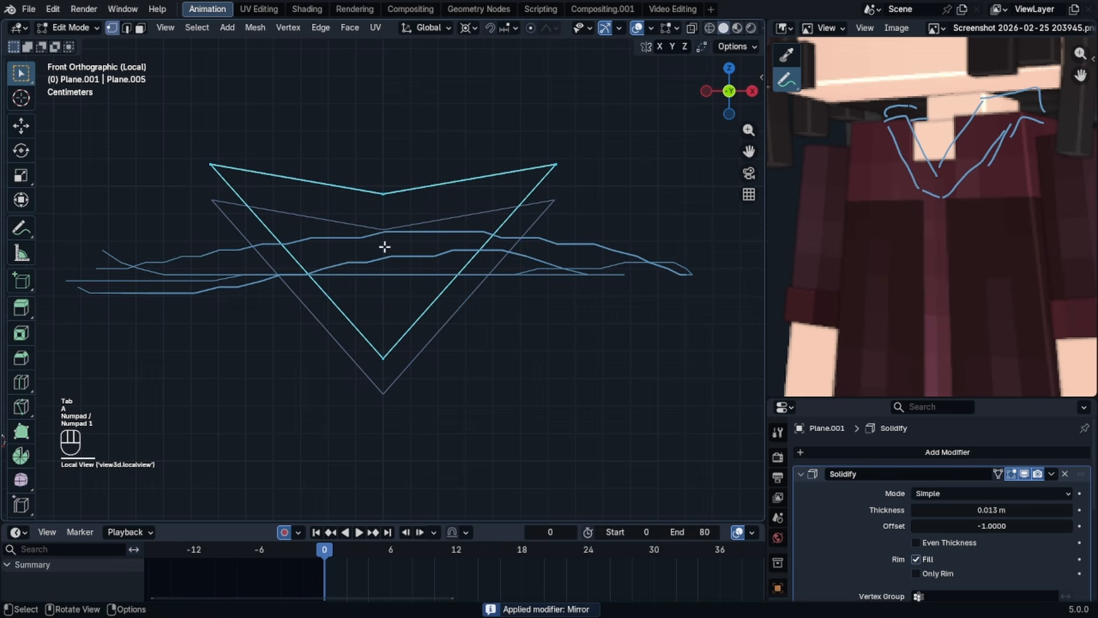
{"action": "key", "text": "alt+e"}
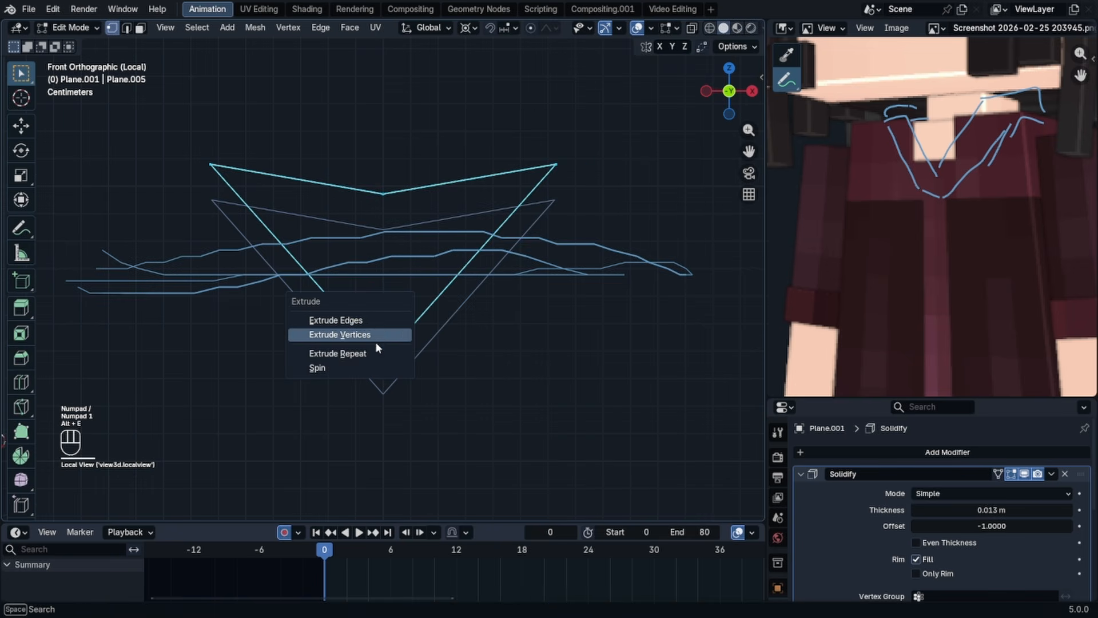
{"action": "left_click", "coordinate": [376, 323]}
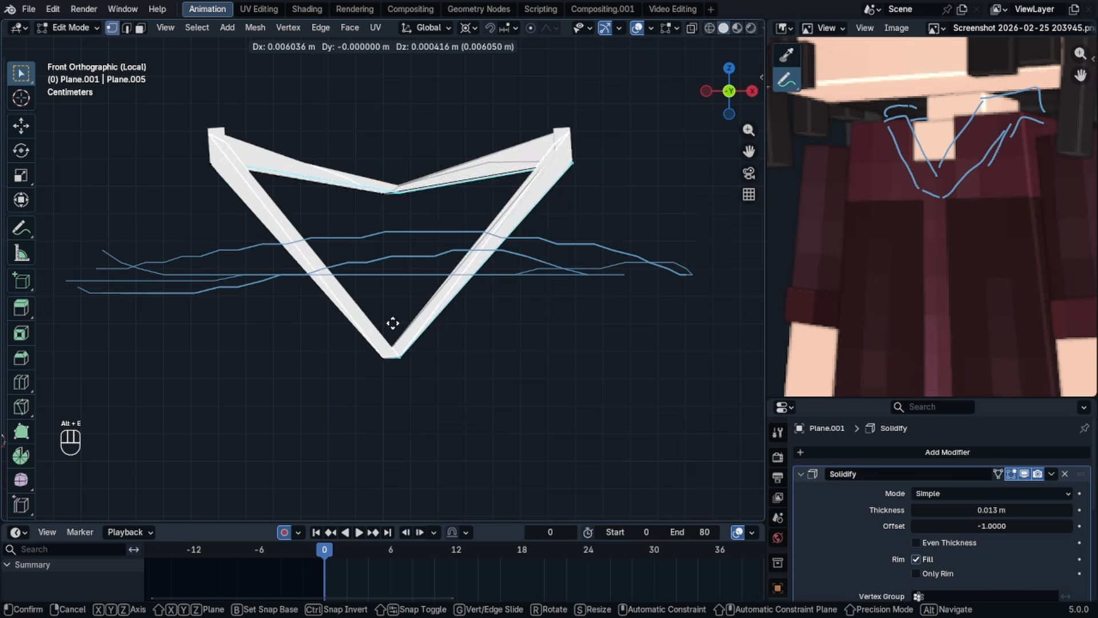
{"action": "right_click", "coordinate": [365, 358]}
{"action": "key", "text": "g"}
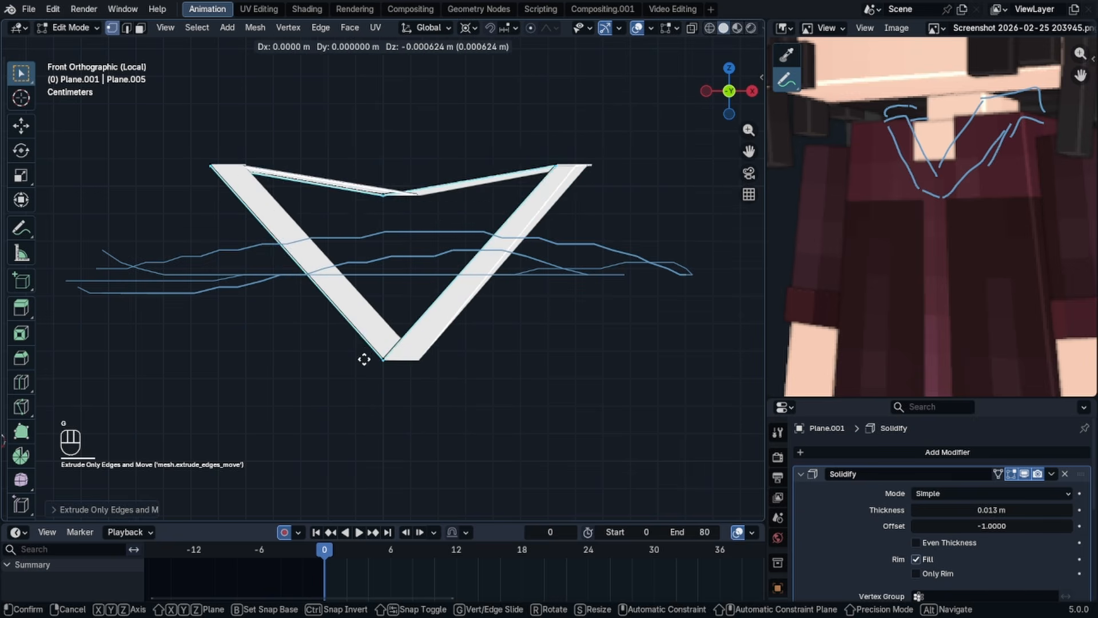
{"action": "key", "text": "z"}
{"action": "right_click", "coordinate": [367, 420]}
{"action": "key", "text": "g"}
{"action": "key", "text": "z"}
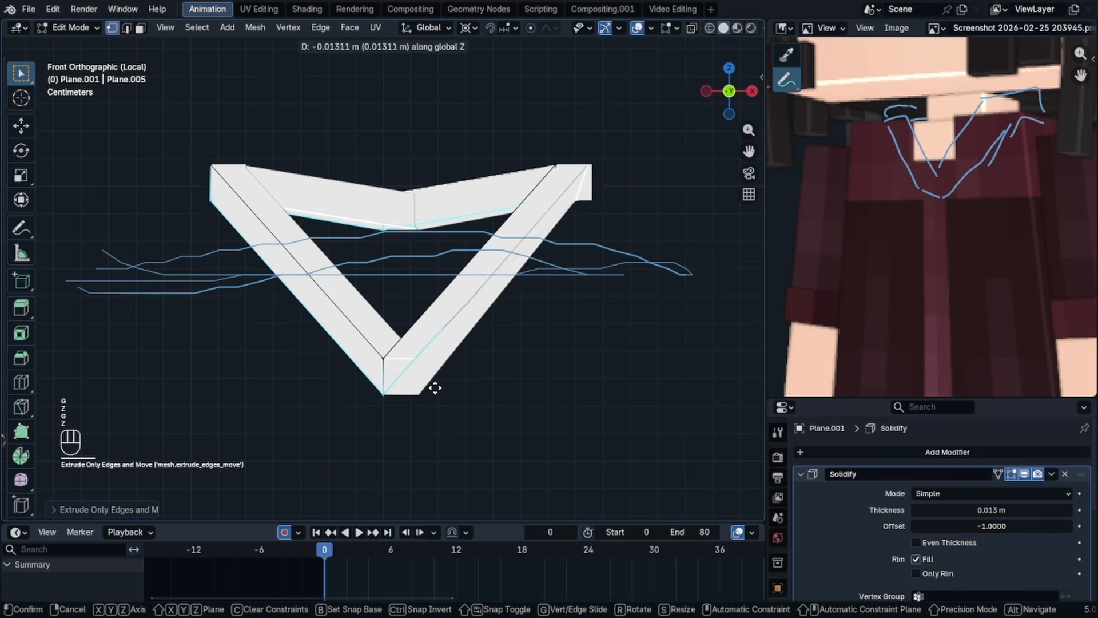
{"action": "left_click", "coordinate": [427, 418]}
{"action": "middle_click_drag", "start_coordinate": [431, 422], "coordinate": [505, 421]}
{"action": "key", "text": "g"}
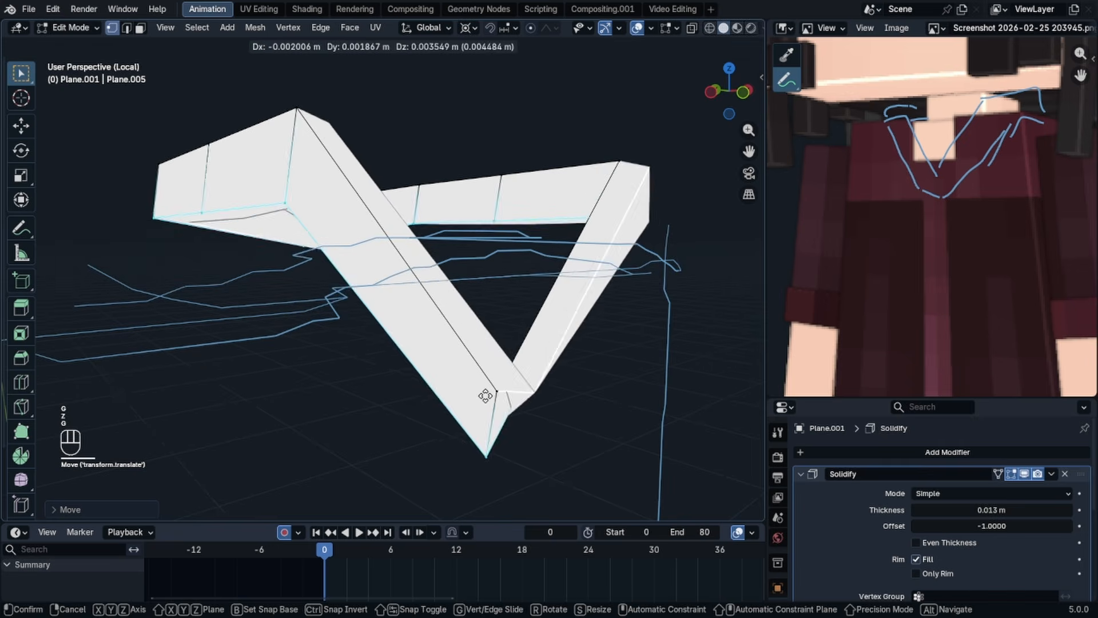
{"action": "left_click", "coordinate": [437, 363]}
{"action": "key", "text": "x"}
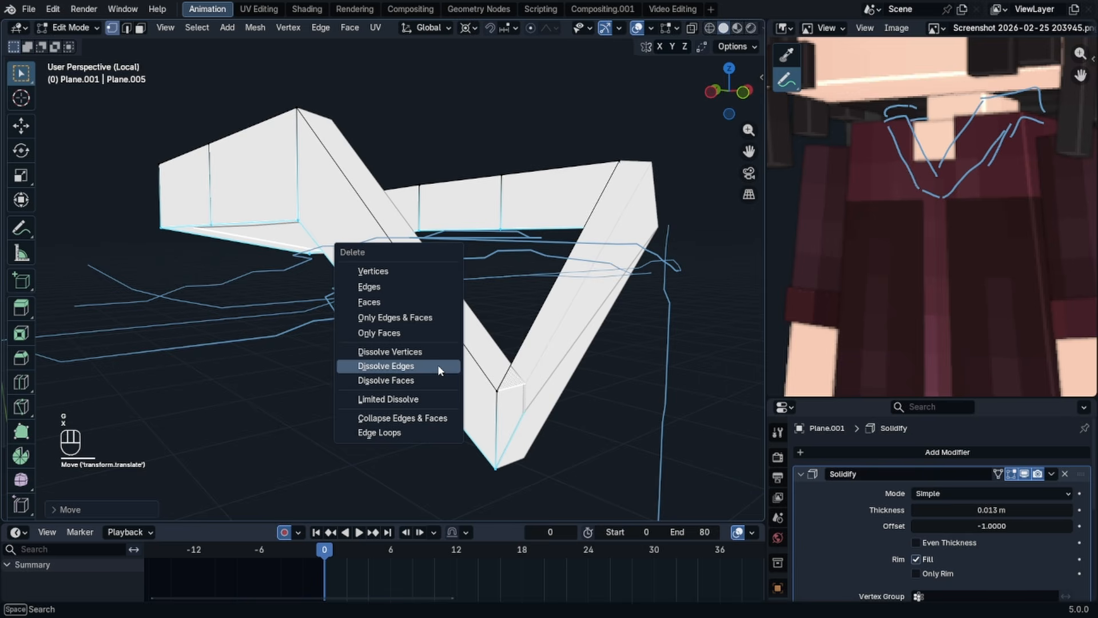
{"action": "left_click", "coordinate": [398, 271]}
- Select the whole neckline loop and extrude it downward along Z to form a collar band
{"action": "key", "text": "a"}
{"action": "key", "text": "e"}
{"action": "key", "text": "z"}
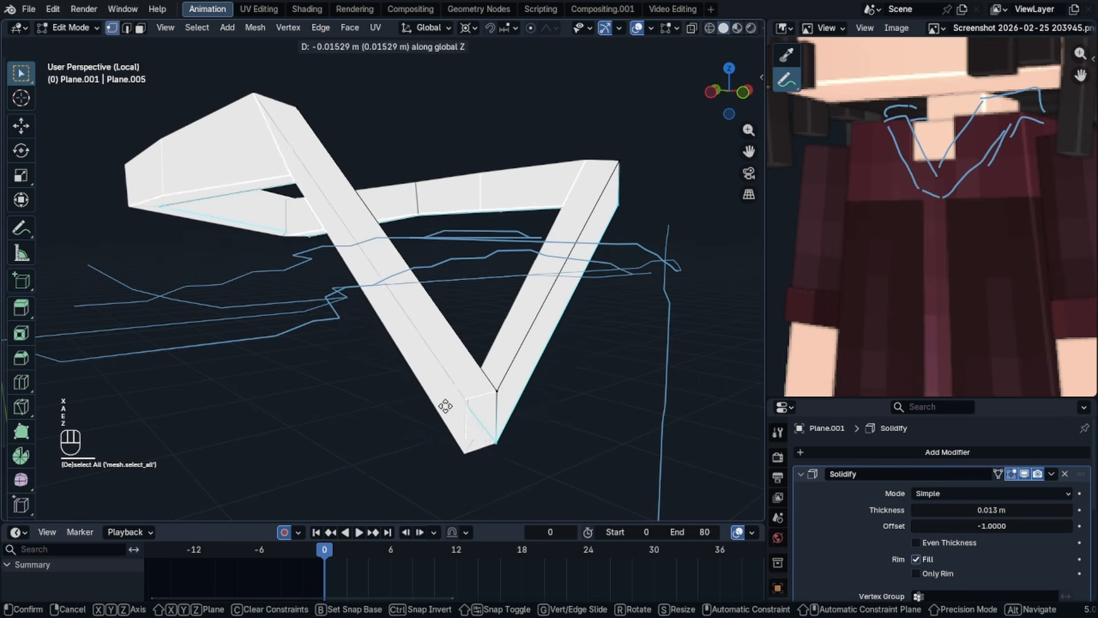
{"action": "left_click", "coordinate": [447, 414]}
{"action": "key", "text": "ctrl+z"}
{"action": "middle_click_drag", "start_coordinate": [453, 326], "coordinate": [527, 329]}
{"action": "key", "text": "e"}
{"action": "key", "text": "z"}
{"action": "left_click", "coordinate": [539, 471]}
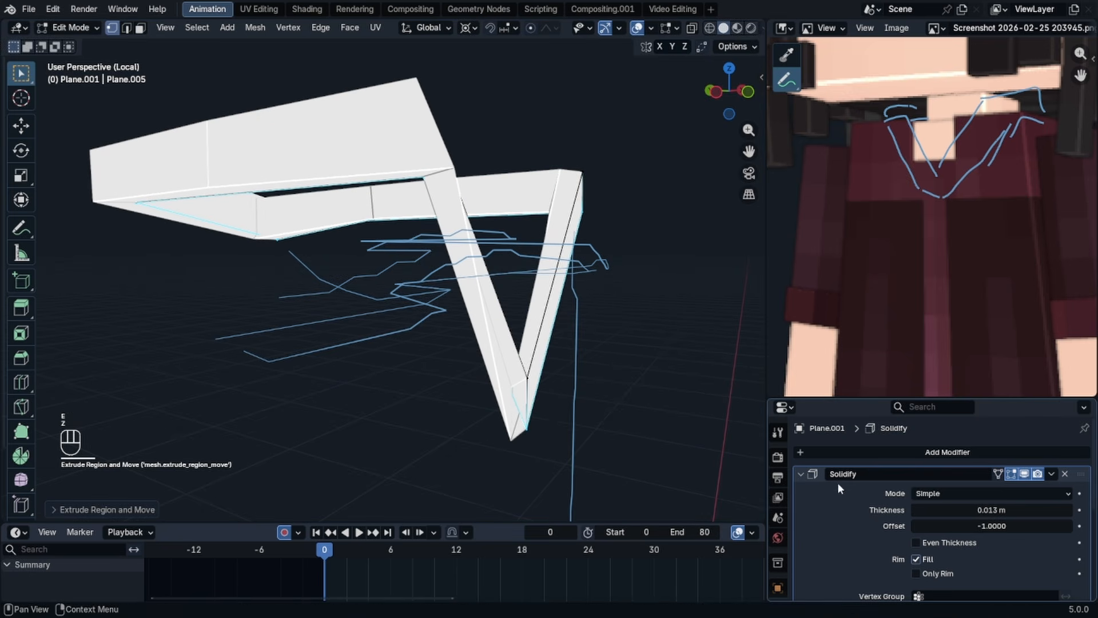
- Hide the Solidify modifier's effect in the viewport and view the collar band from the front with X-ray on
{"action": "middle_click_drag", "start_coordinate": [355, 252], "coordinate": [422, 260]}
{"action": "key", "text": "KP_1"}
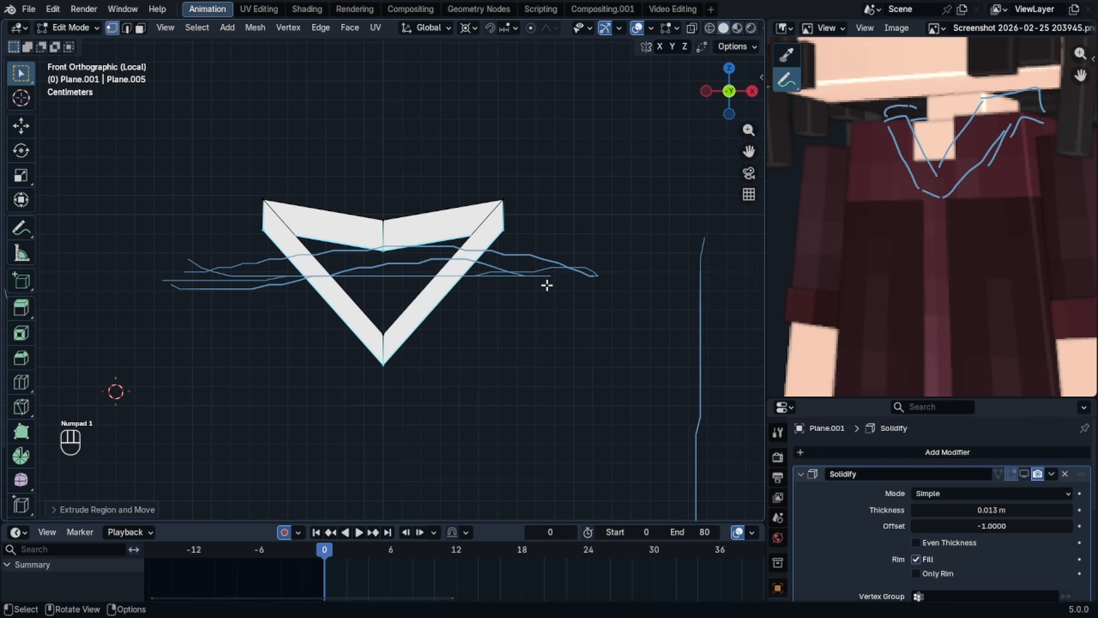
{"action": "key", "text": "alt+z"}
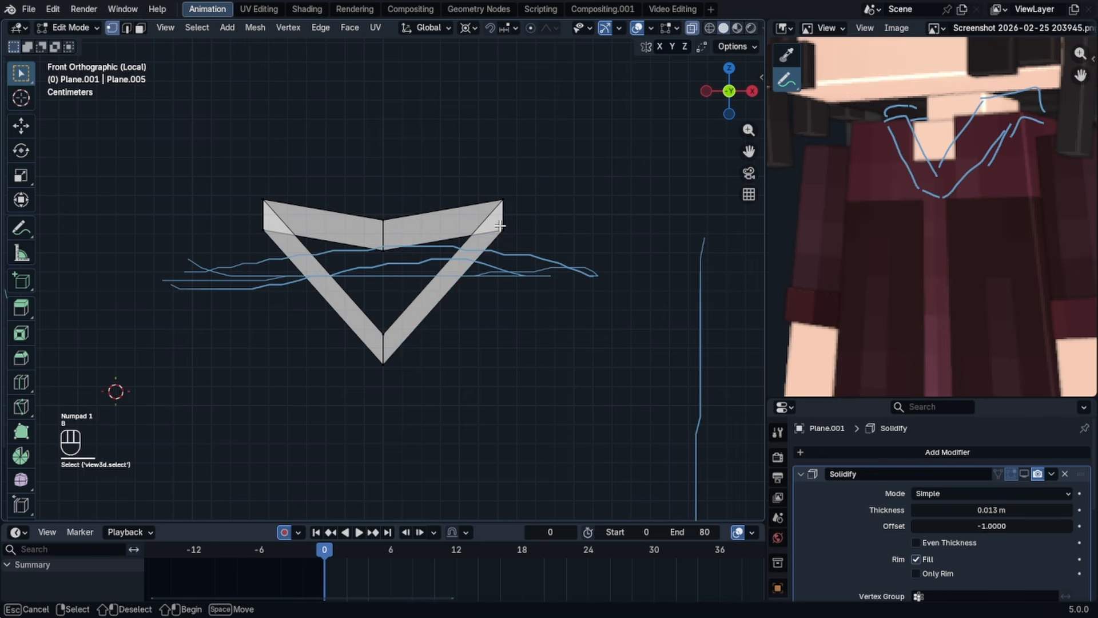
{"action": "left_click_drag", "start_coordinate": [500, 226], "coordinate": [514, 236]}
{"action": "key", "text": "g"}
{"action": "left_click", "coordinate": [576, 238]}
{"action": "key", "text": "b"}
{"action": "left_click_drag", "start_coordinate": [252, 223], "coordinate": [276, 237]}
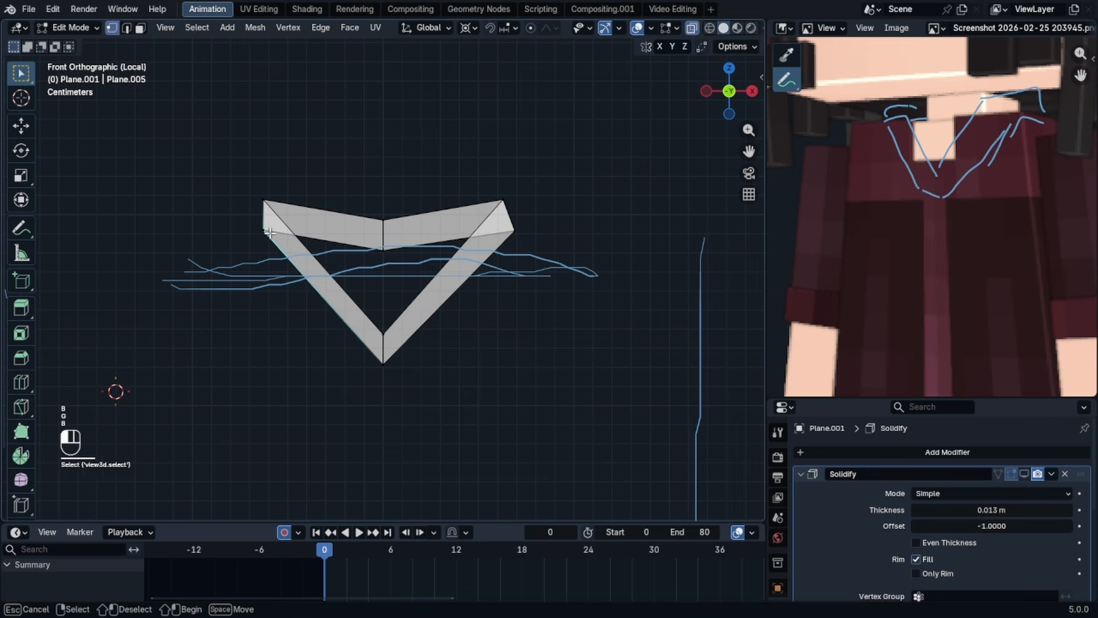
{"action": "key", "text": "g"}
{"action": "left_click", "coordinate": [147, 271]}
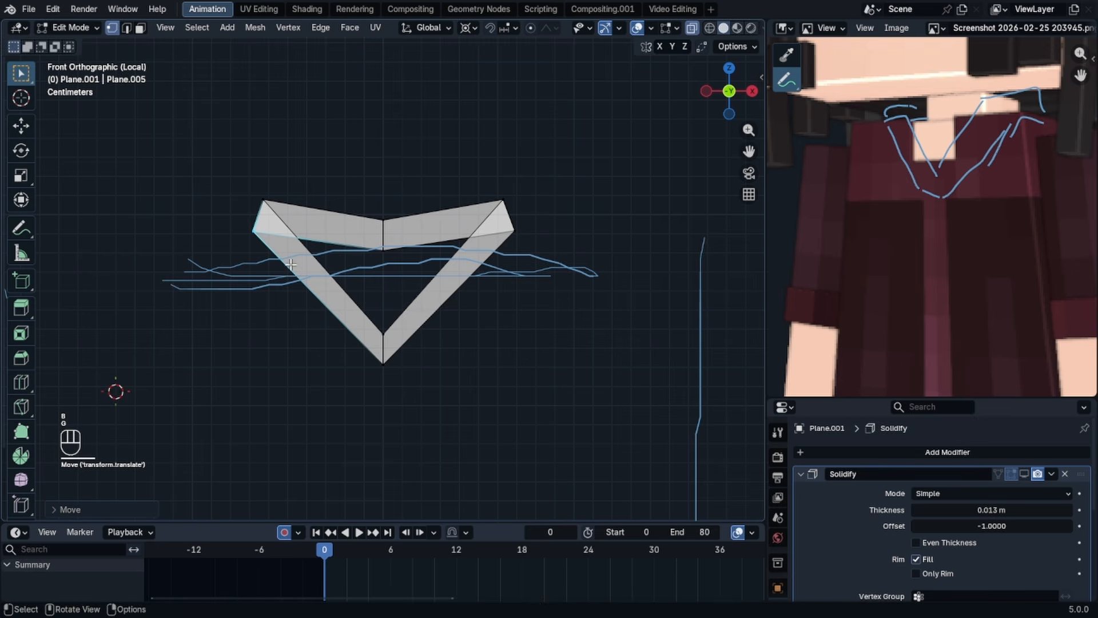
{"action": "key", "text": "ctrl+z"}
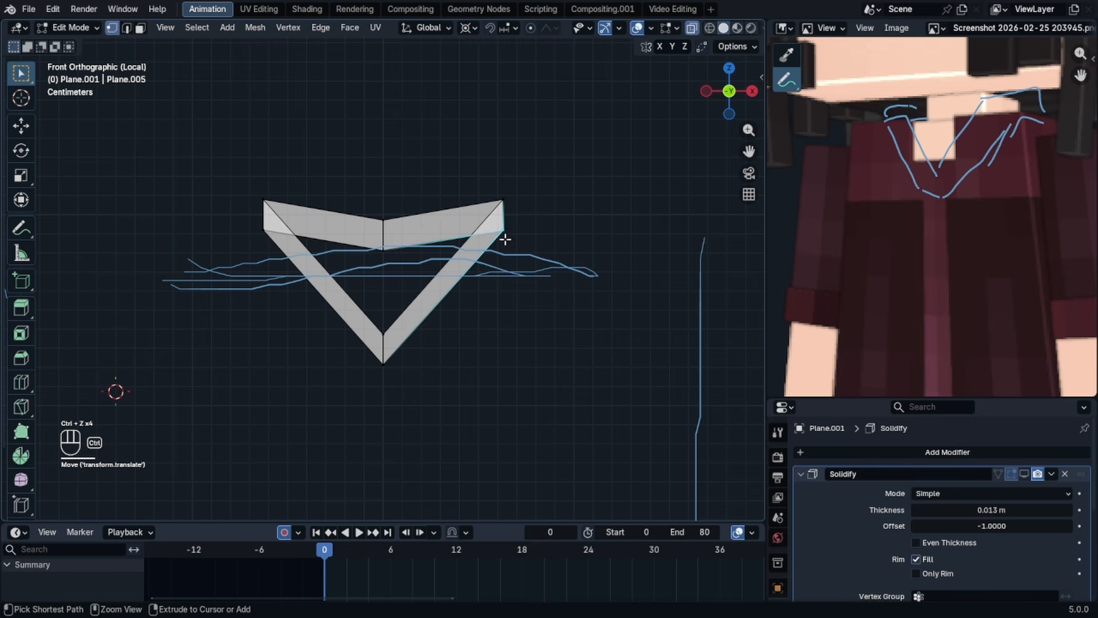
- Snap the 3D cursor to the collar band's lower side corners, then scale those corners and the front tip outward
{"action": "key", "text": "b"}
{"action": "key", "text": "shift+s"}
{"action": "left_click", "coordinate": [391, 292]}
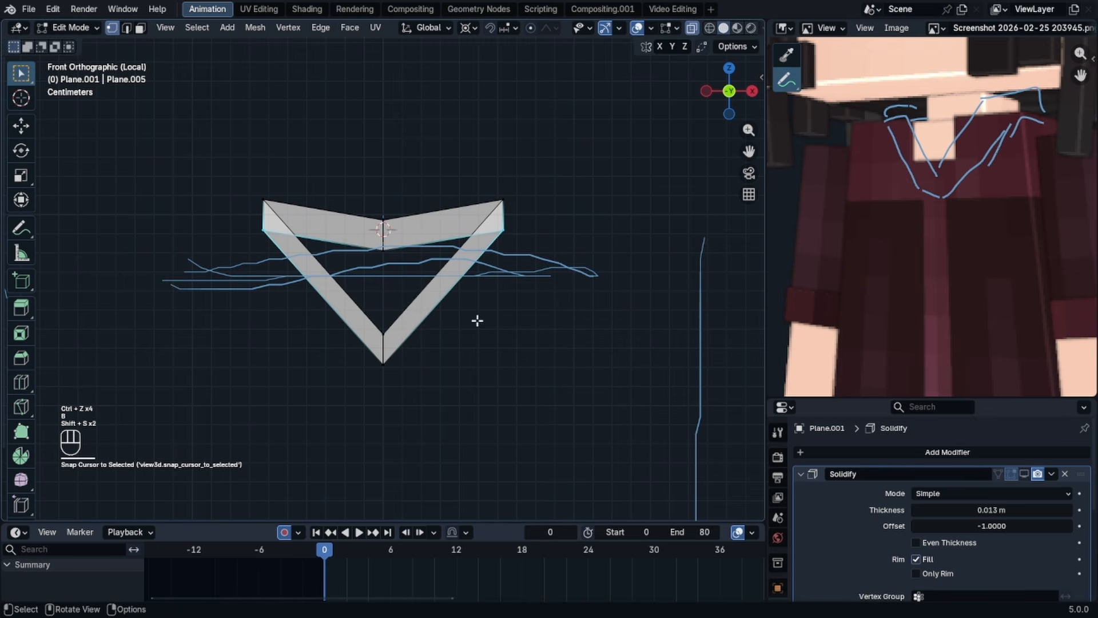
{"action": "key", "text": "s"}
{"action": "left_click", "coordinate": [503, 291]}
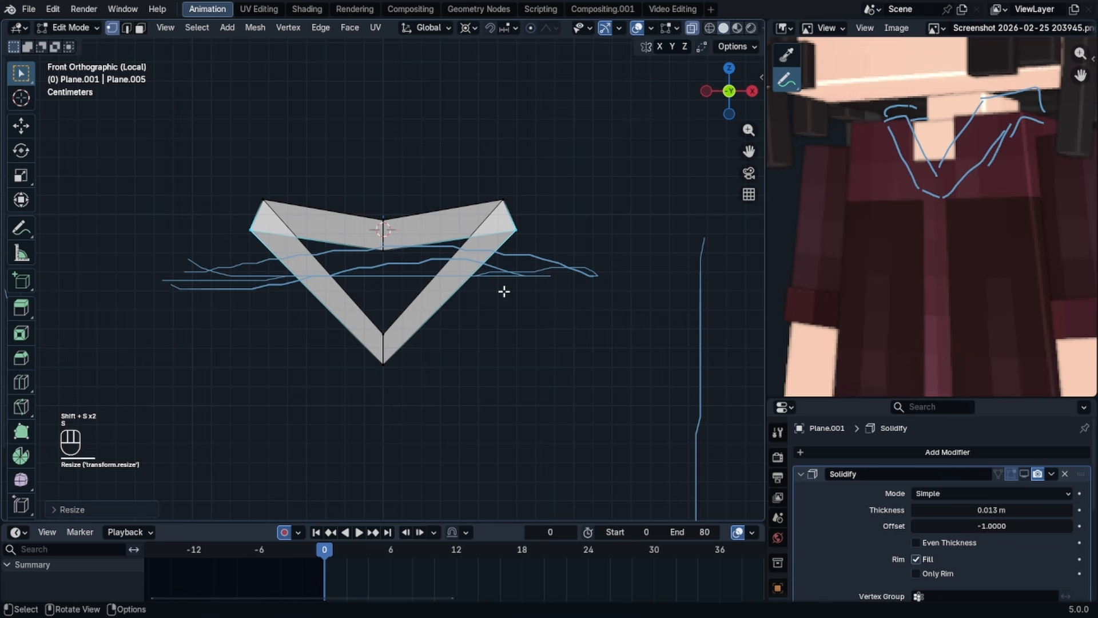
{"action": "left_click", "coordinate": [374, 370], "text": "shift"}
{"action": "key", "text": "s"}
{"action": "left_click", "coordinate": [604, 331]}
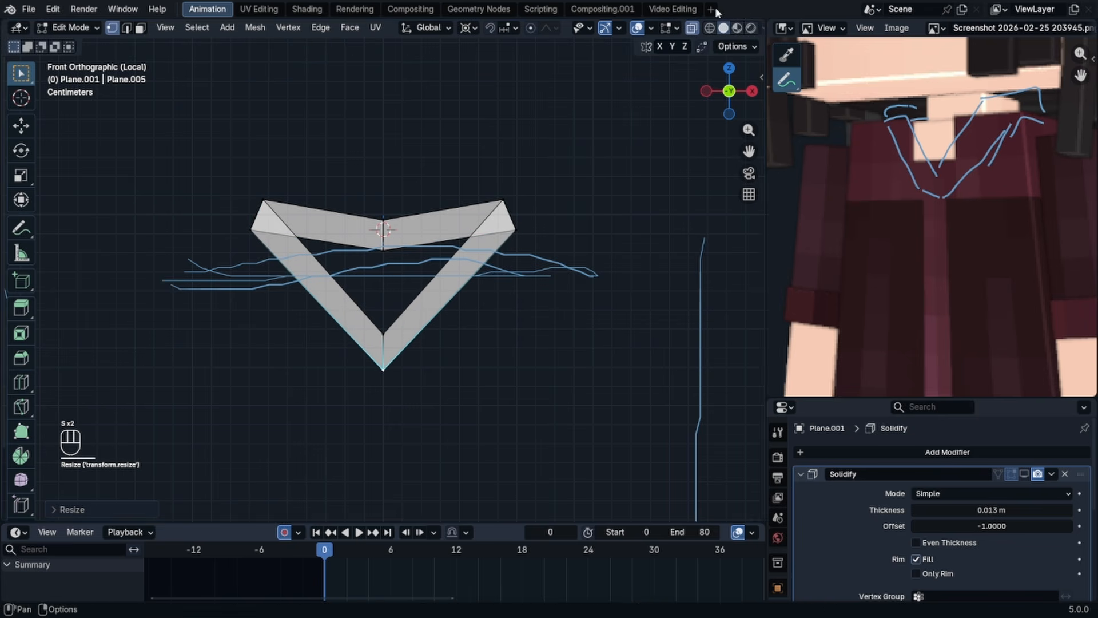
- Recalculate the collar's normals with its Solidify thickness shown, then leave isolation in Object Mode to show the full character
{"action": "middle_click_drag", "start_coordinate": [543, 275], "coordinate": [360, 355]}
{"action": "key", "text": "Tab"}
{"action": "key", "text": "Tab"}
{"action": "key", "text": "a"}
{"action": "key", "text": "shift+b"}
{"action": "right_click", "coordinate": [444, 305]}
{"action": "middle_click_drag", "start_coordinate": [457, 265], "coordinate": [544, 180]}
{"action": "key", "text": "shift+n"}
{"action": "left_click", "coordinate": [69, 27]}
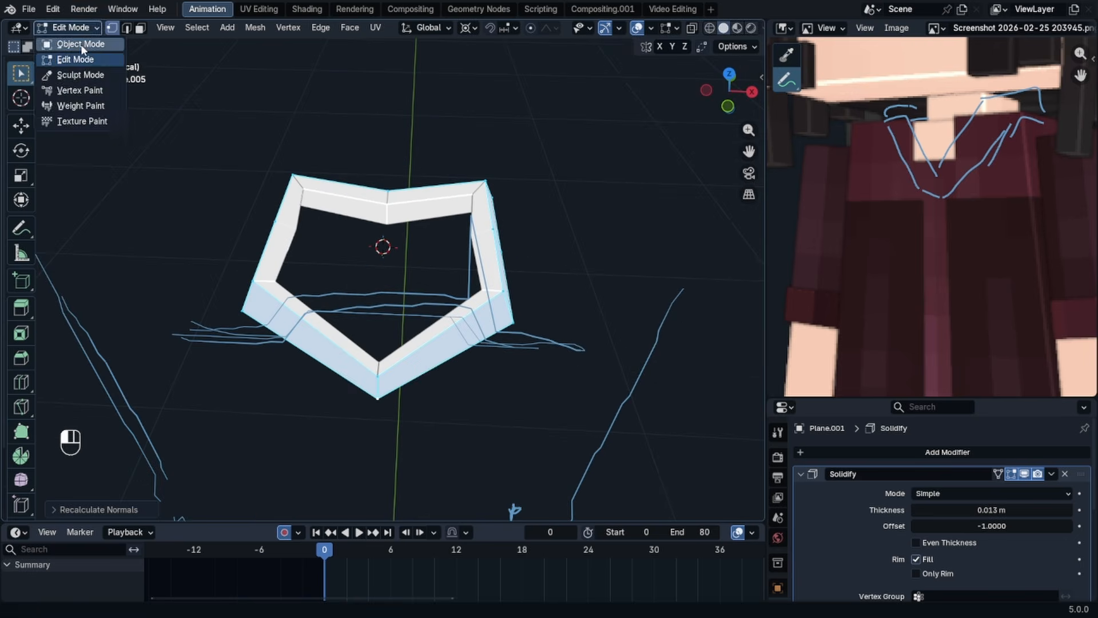
{"action": "left_click", "coordinate": [80, 43]}
{"action": "key", "text": "KP_Divide"}
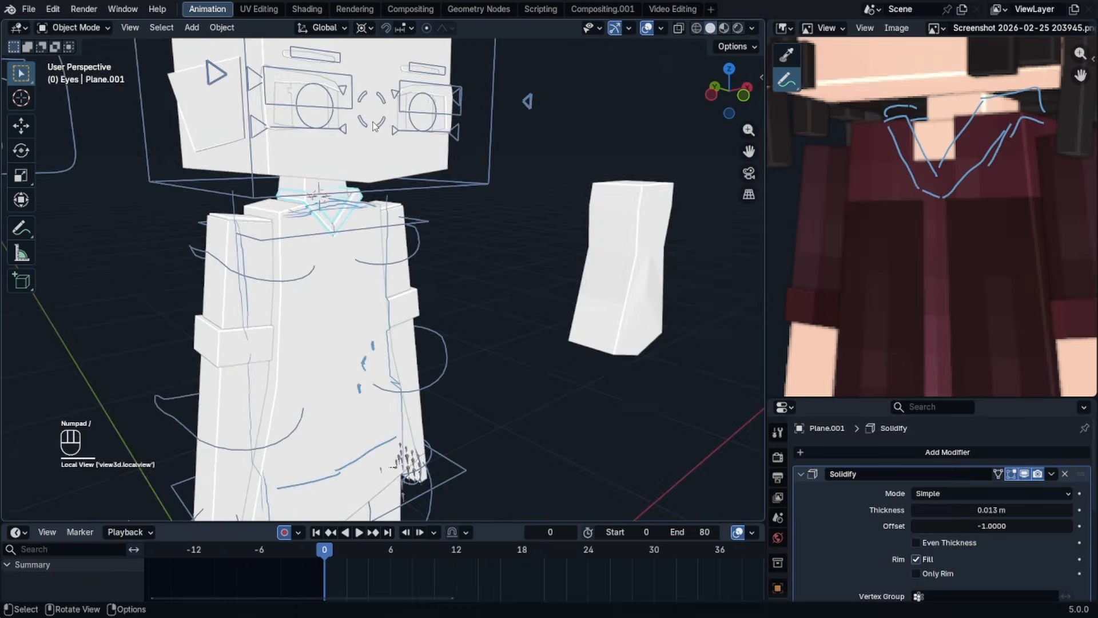
- Lower the entire collar along Z in Edit Mode so it sits around the base of the character's neck
{"action": "key", "text": "KP_1"}
{"action": "scroll", "coordinate": [342, 198], "scroll_direction": "up", "scroll_amount": 3}
{"action": "key", "text": "Tab"}
{"action": "key", "text": "g"}
{"action": "key", "text": "z"}
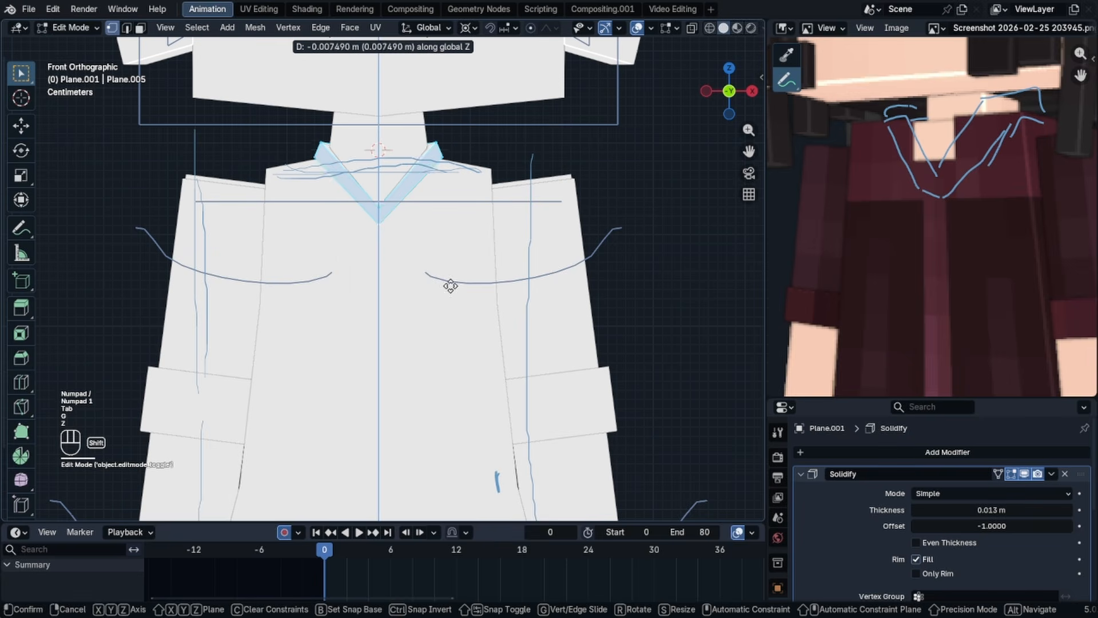
{"action": "left_click", "coordinate": [450, 497]}
- Select the collar's lower edge loop, scale it up slightly and lower it along Z to widen the V-shaped flaps
{"action": "middle_click_drag", "start_coordinate": [449, 496], "coordinate": [445, 247]}
{"action": "left_click", "coordinate": [286, 176], "text": "alt"}
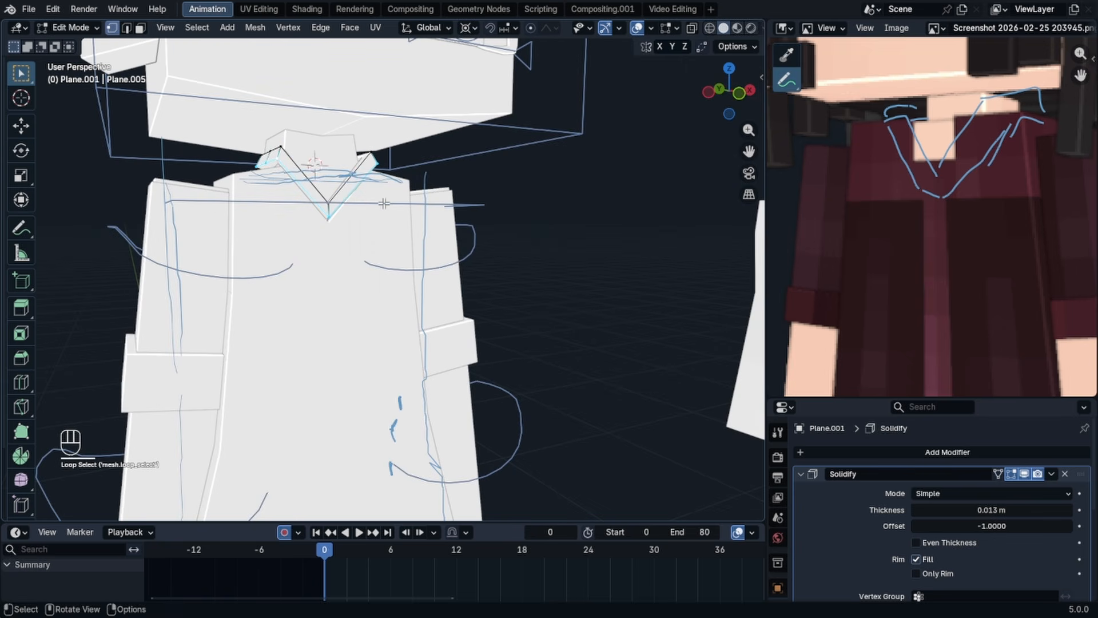
{"action": "key", "text": "s"}
{"action": "right_click", "coordinate": [453, 240]}
{"action": "middle_click_drag", "start_coordinate": [452, 238], "coordinate": [417, 238]}
{"action": "key", "text": "s"}
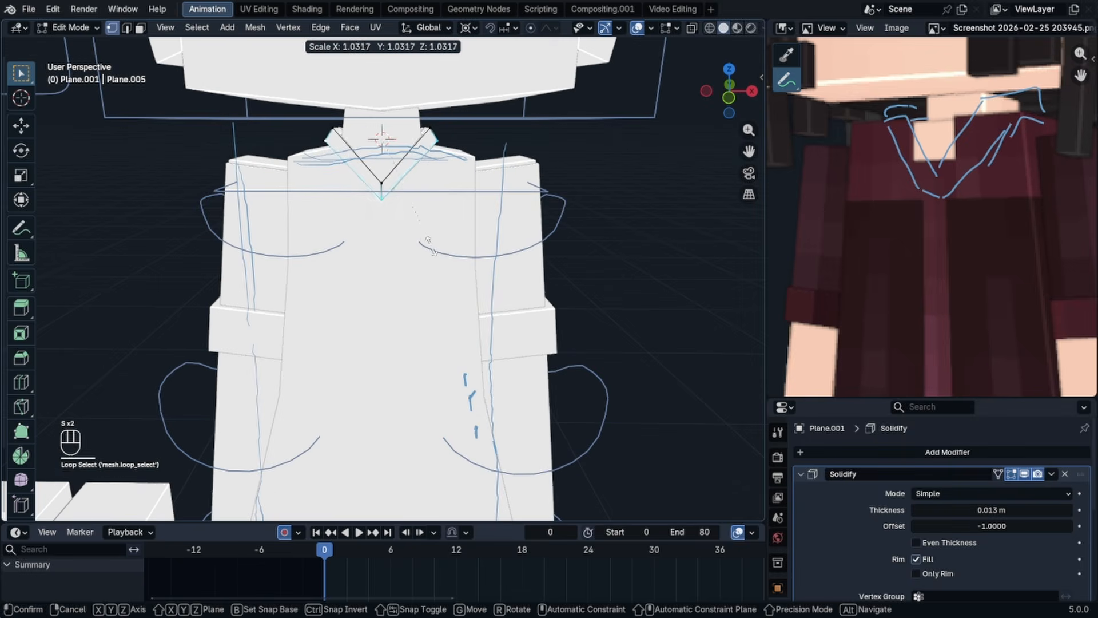
{"action": "left_click", "coordinate": [440, 248]}
{"action": "key", "text": "g"}
{"action": "key", "text": "z"}
{"action": "left_click", "coordinate": [441, 292]}
{"action": "key", "text": "s"}
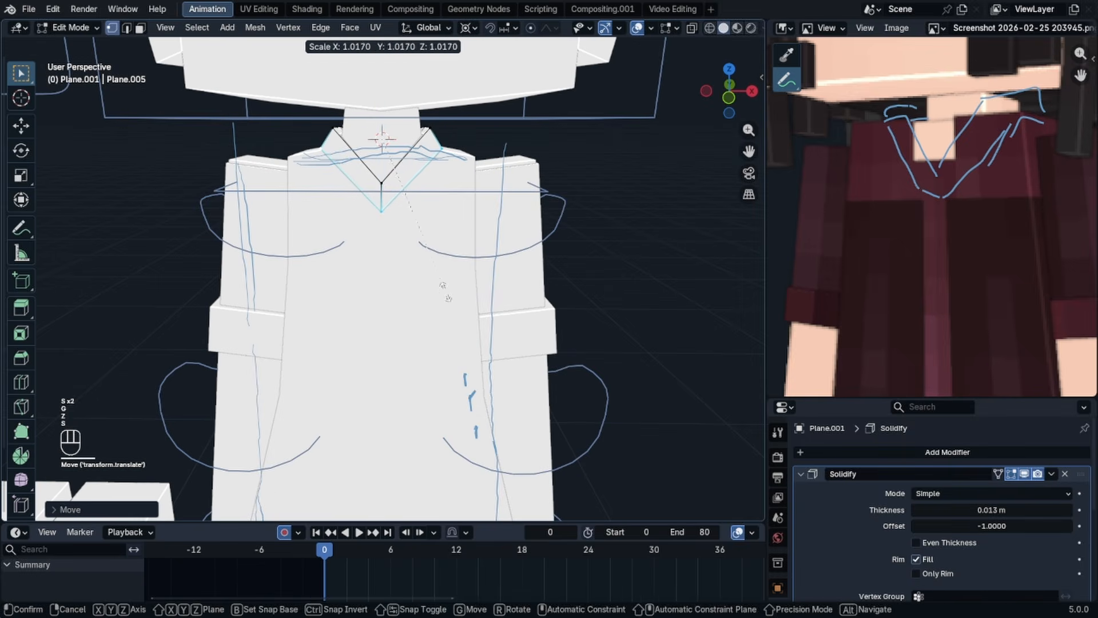
{"action": "left_click", "coordinate": [447, 292]}
{"action": "key", "text": "g"}
{"action": "key", "text": "z"}
{"action": "left_click", "coordinate": [449, 291]}
- Move the whole collar slightly further down along Z in front view so it rests on the shirt's shoulders
{"action": "key", "text": "Tab"}
{"action": "middle_click_drag", "start_coordinate": [448, 290], "coordinate": [441, 228]}
{"action": "key", "text": "Tab"}
{"action": "key", "text": "a"}
{"action": "key", "text": "g"}
{"action": "key", "text": "z"}
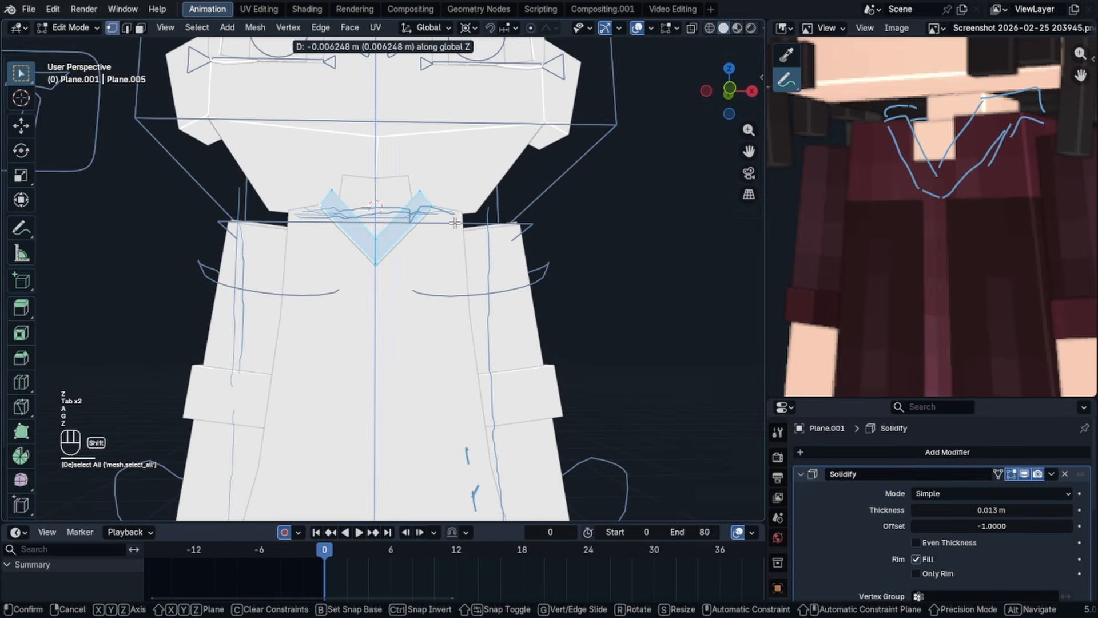
{"action": "right_click", "coordinate": [465, 212]}
{"action": "key", "text": "KP_1"}
{"action": "scroll", "coordinate": [547, 255], "scroll_direction": "up", "scroll_amount": 2}
{"action": "key", "text": "g"}
{"action": "key", "text": "z"}
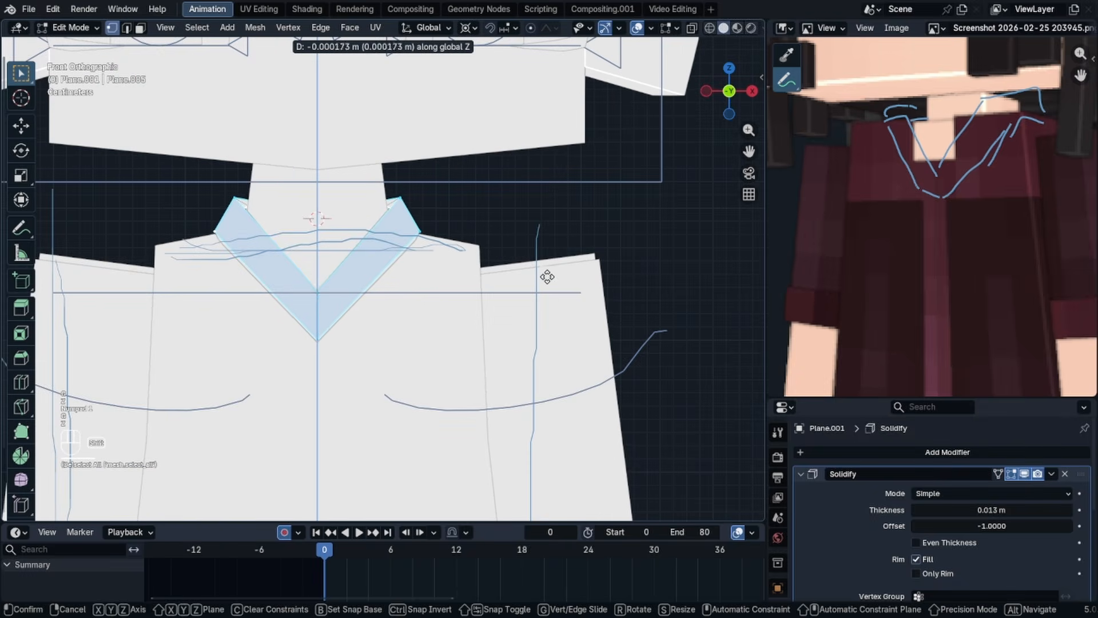
{"action": "left_click", "coordinate": [542, 343]}
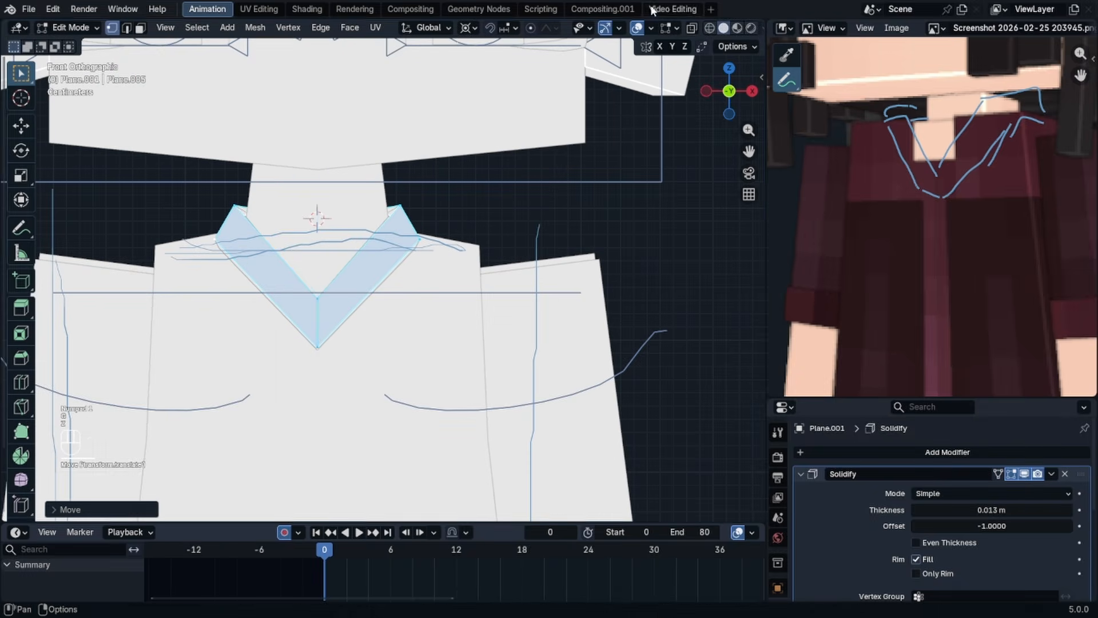
- Turn on X-ray, select the collar's lower side corners and raise them slightly along Z
{"action": "left_click", "coordinate": [692, 28]}
{"action": "left_click", "coordinate": [436, 262]}
{"action": "key", "text": "b"}
{"action": "left_click_drag", "start_coordinate": [407, 236], "coordinate": [449, 259]}
{"action": "key", "text": "b"}
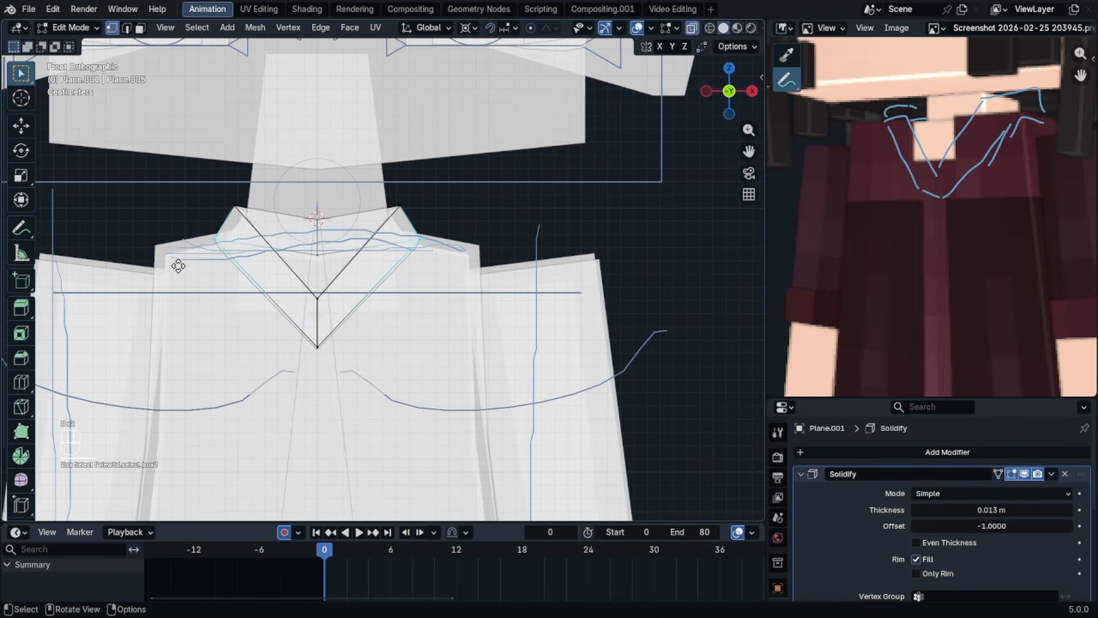
{"action": "left_click_drag", "start_coordinate": [178, 265], "coordinate": [229, 226]}
{"action": "key", "text": "g"}
{"action": "key", "text": "z"}
{"action": "left_click", "coordinate": [189, 219]}
{"action": "key", "text": "Tab"}
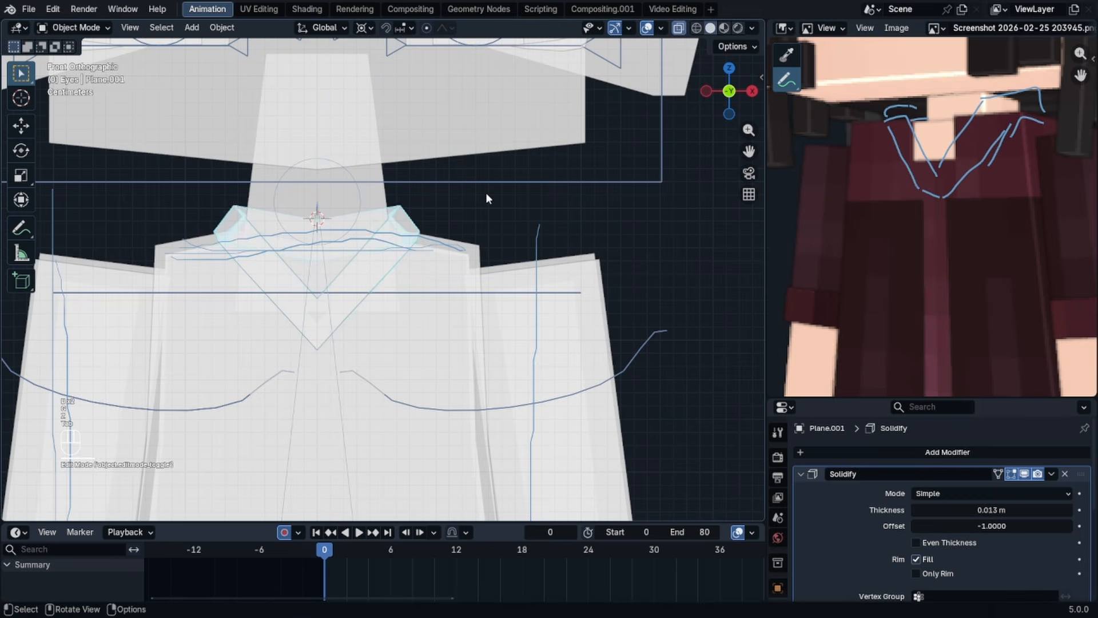
- Isolate the collar, scale its rear faces to about 0.78 along Y and move them backward along Y
{"action": "middle_click_drag", "start_coordinate": [437, 231], "coordinate": [439, 280]}
{"action": "key", "text": "Tab"}
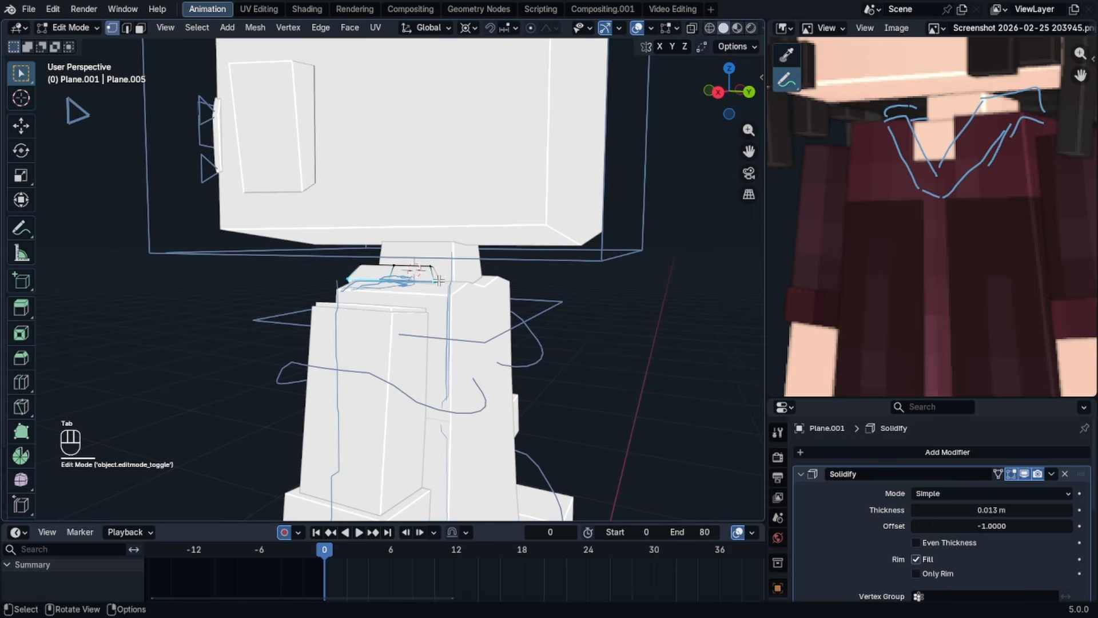
{"action": "key", "text": "KP_Divide"}
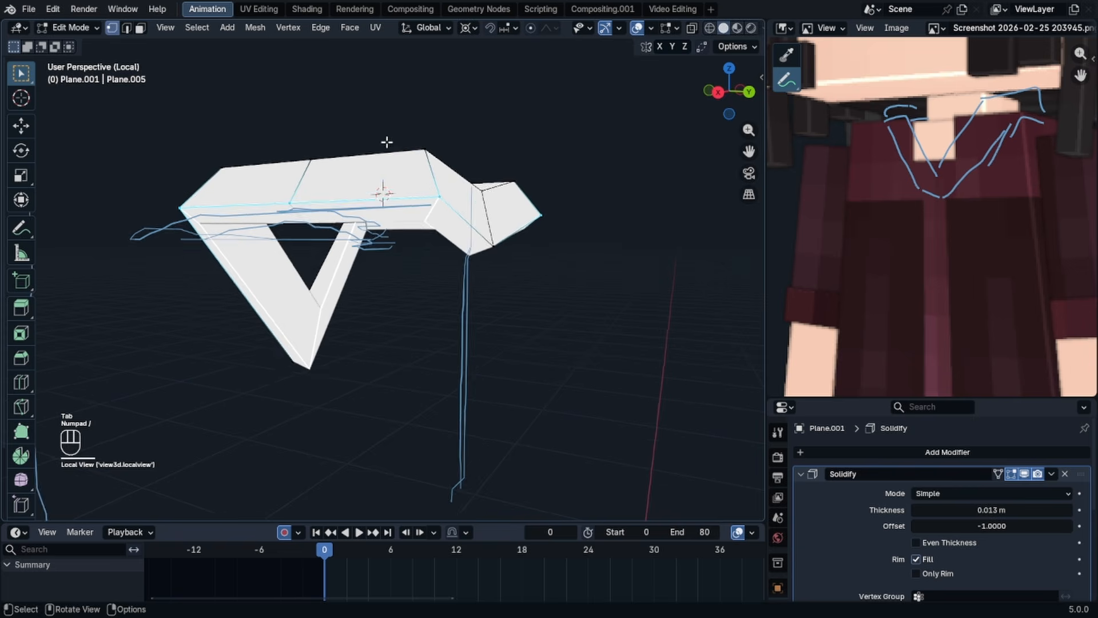
{"action": "middle_click_drag", "start_coordinate": [385, 140], "coordinate": [172, 109]}
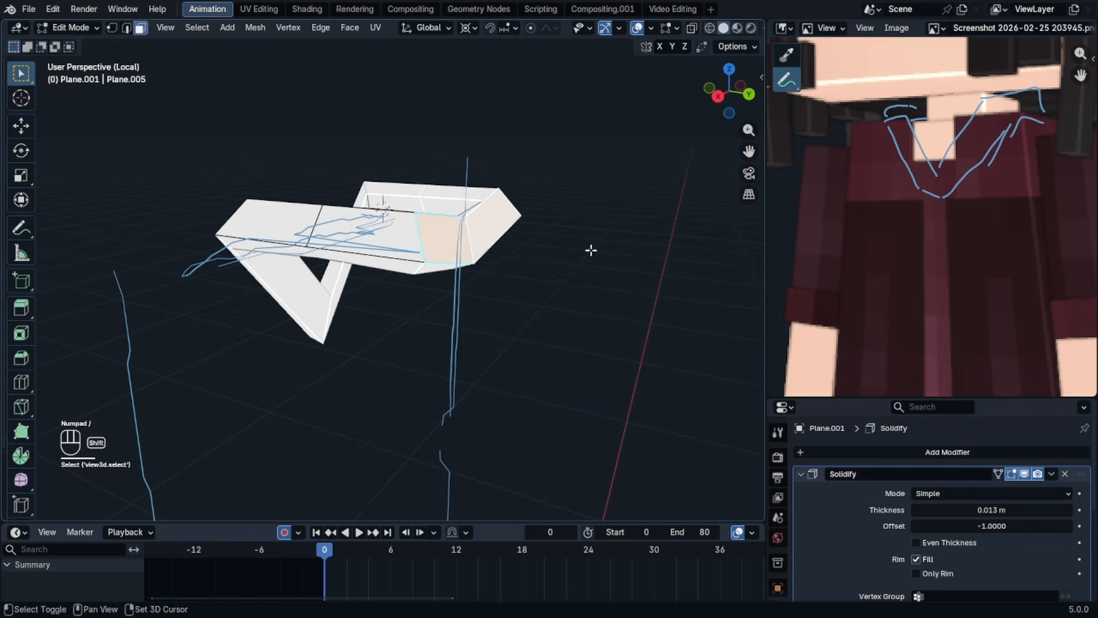
{"action": "key", "text": "s"}
{"action": "key", "text": "y"}
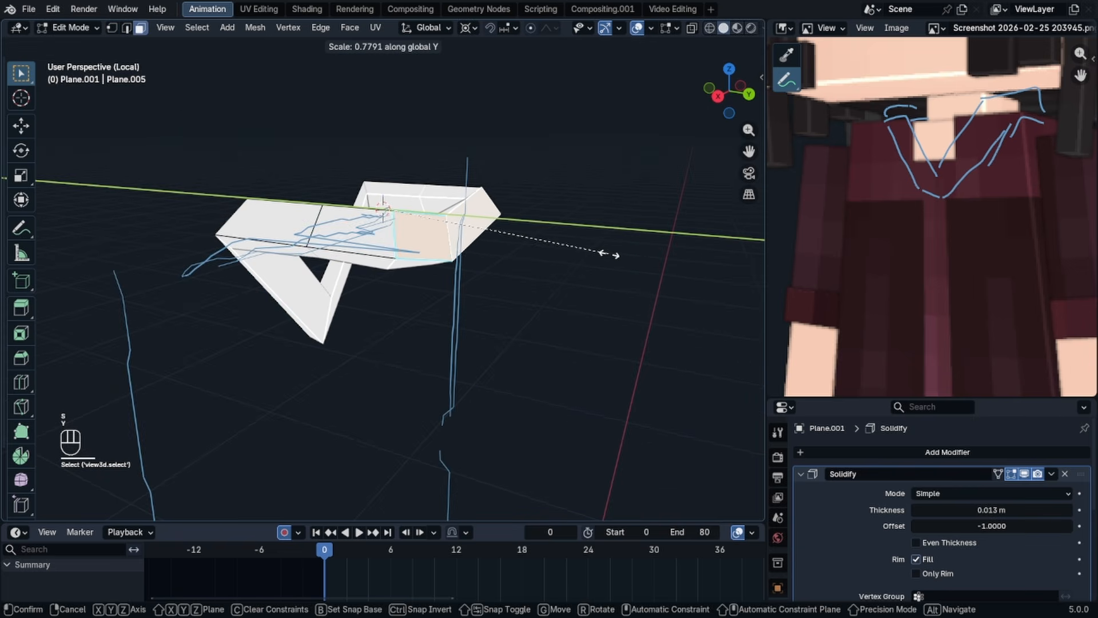
{"action": "left_click", "coordinate": [606, 253]}
{"action": "key", "text": "KP_0"}
{"action": "key", "text": "g"}
{"action": "key", "text": "y"}
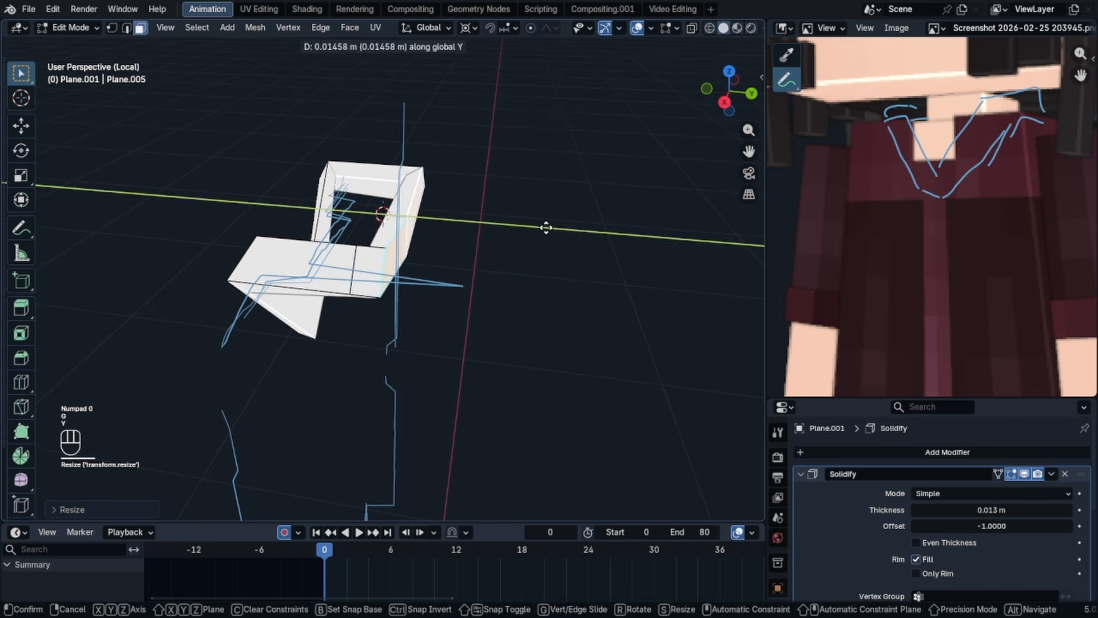
{"action": "left_click", "coordinate": [586, 236]}
- Leave isolation and move the collar's rear faces further back along Y to wrap behind the character's neck
{"action": "key", "text": "KP_Subtract"}
{"action": "key", "text": "KP_Divide"}
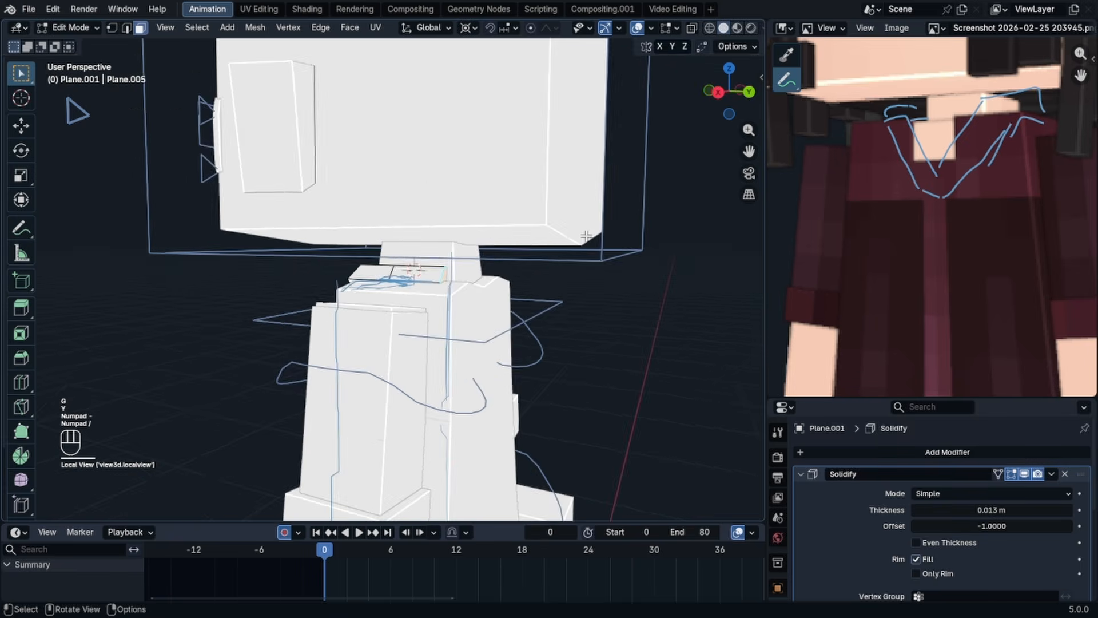
{"action": "key", "text": "g"}
{"action": "key", "text": "y"}
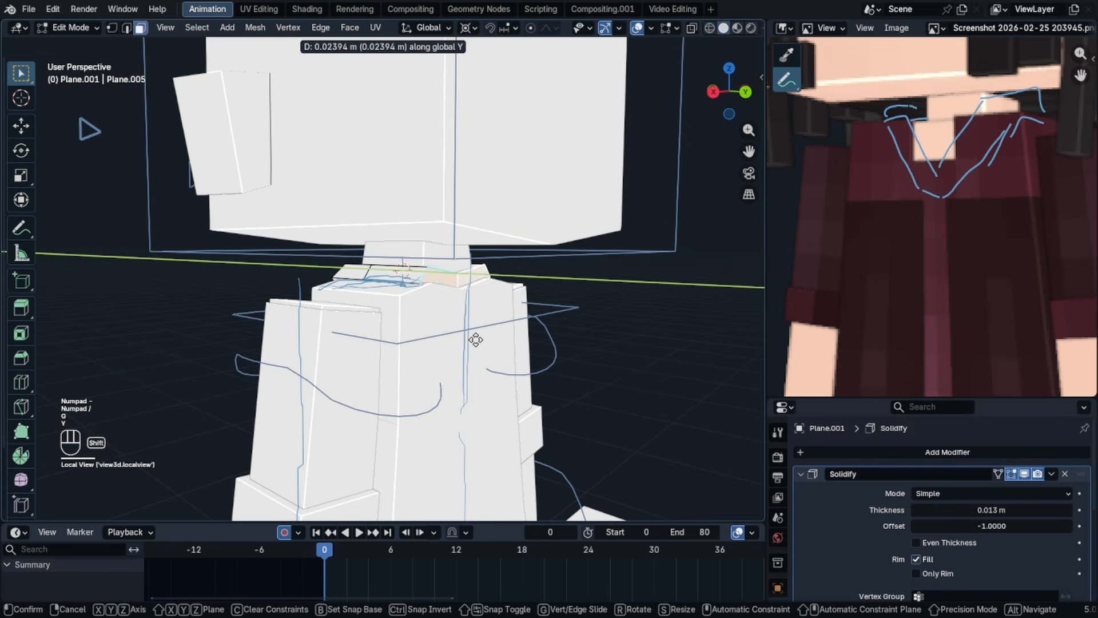
{"action": "left_click", "coordinate": [556, 377]}
{"action": "middle_click_drag", "start_coordinate": [399, 321], "coordinate": [457, 337]}
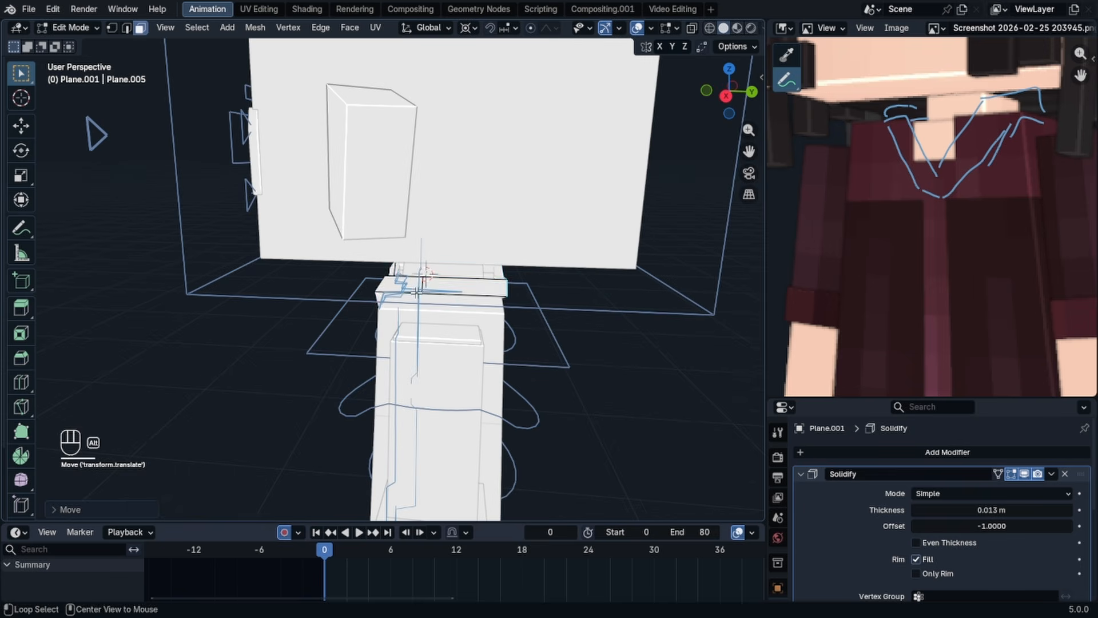
- Select the unneeded edges across the collar's side in edge mode and dissolve them
{"action": "left_click", "coordinate": [422, 288], "text": "alt"}
{"action": "left_click", "coordinate": [127, 28]}
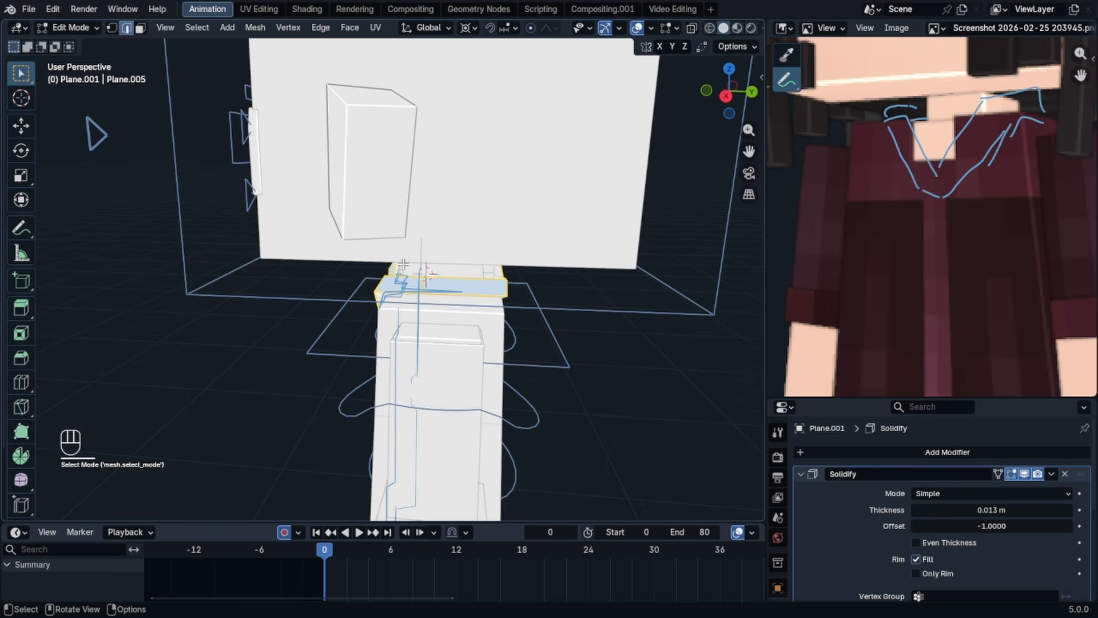
{"action": "middle_click_drag", "start_coordinate": [404, 292], "coordinate": [351, 274]}
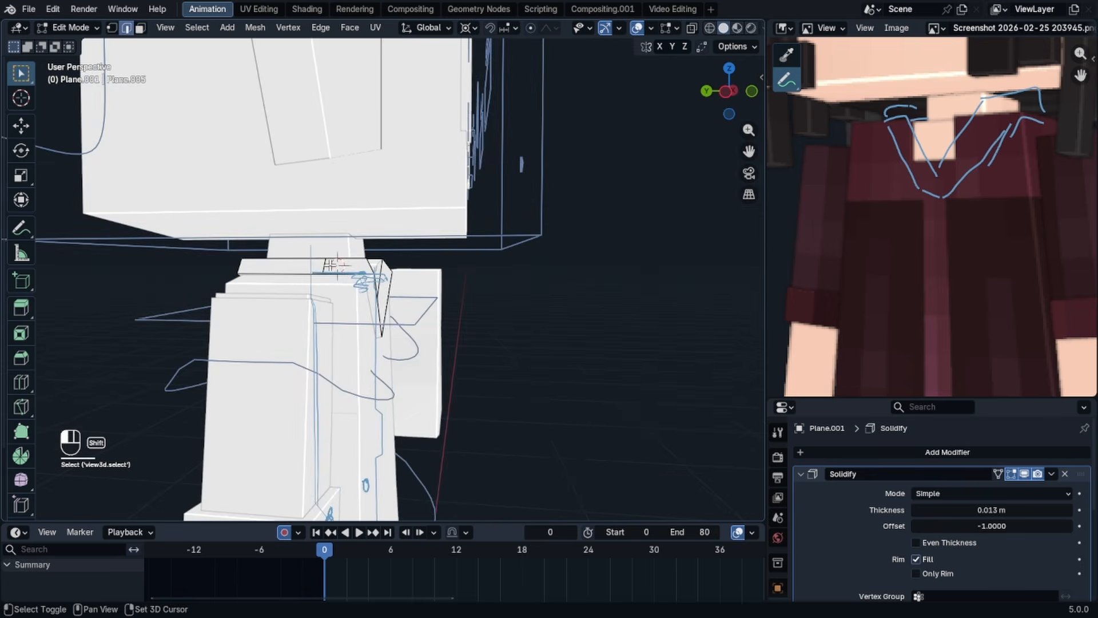
{"action": "key", "text": "x"}
{"action": "left_click", "coordinate": [338, 363]}
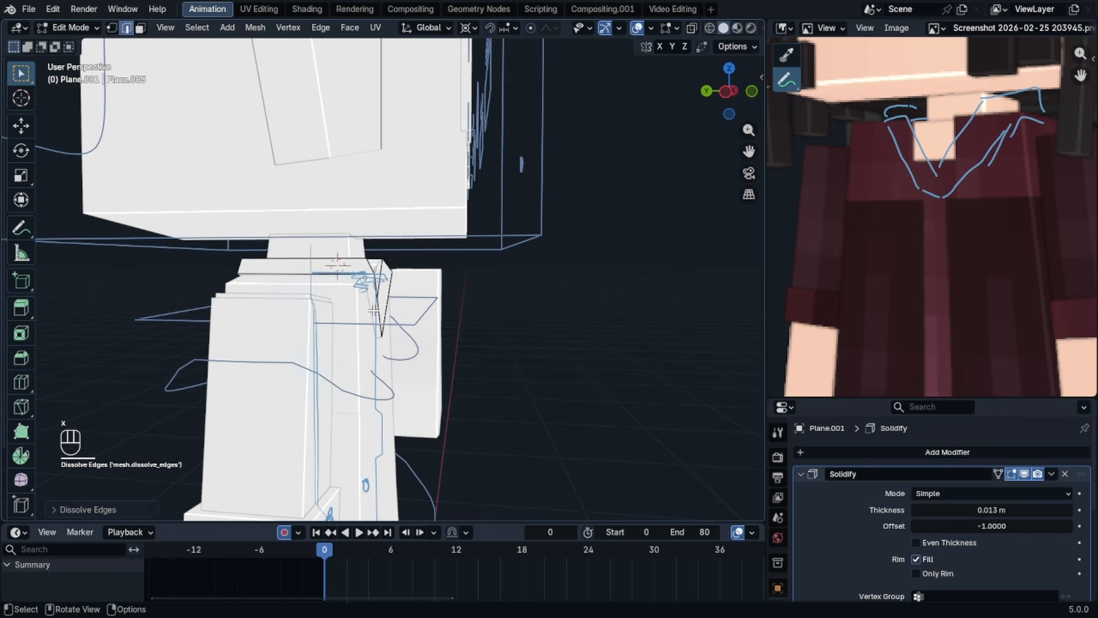
{"action": "middle_click_drag", "start_coordinate": [373, 309], "coordinate": [283, 324]}
{"action": "middle_click_drag", "start_coordinate": [322, 262], "coordinate": [385, 339]}
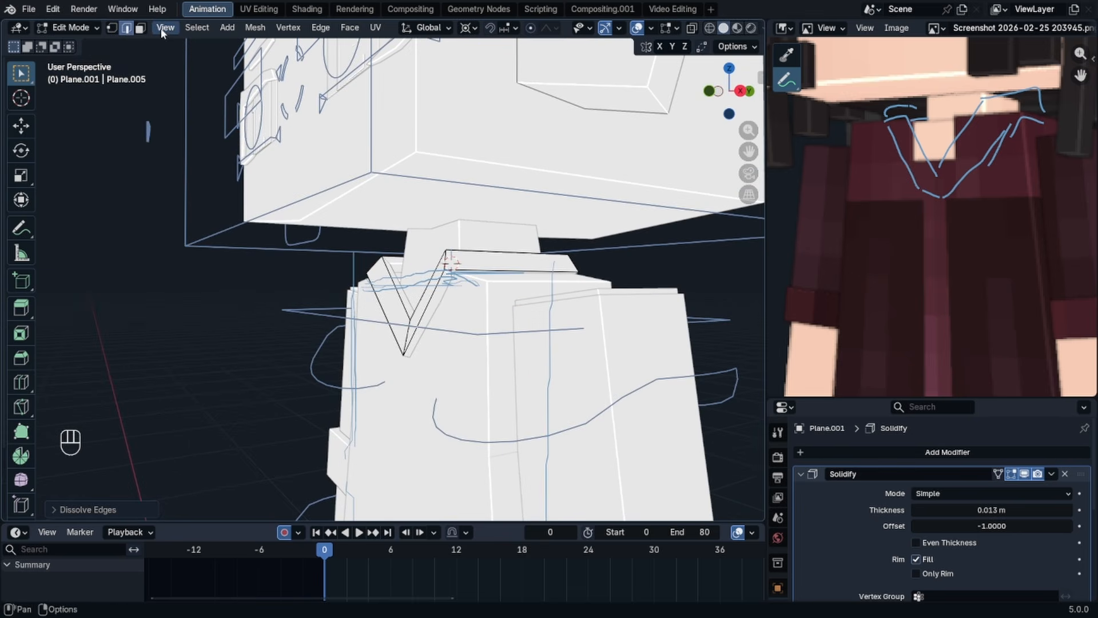
{"action": "key", "text": "g"}
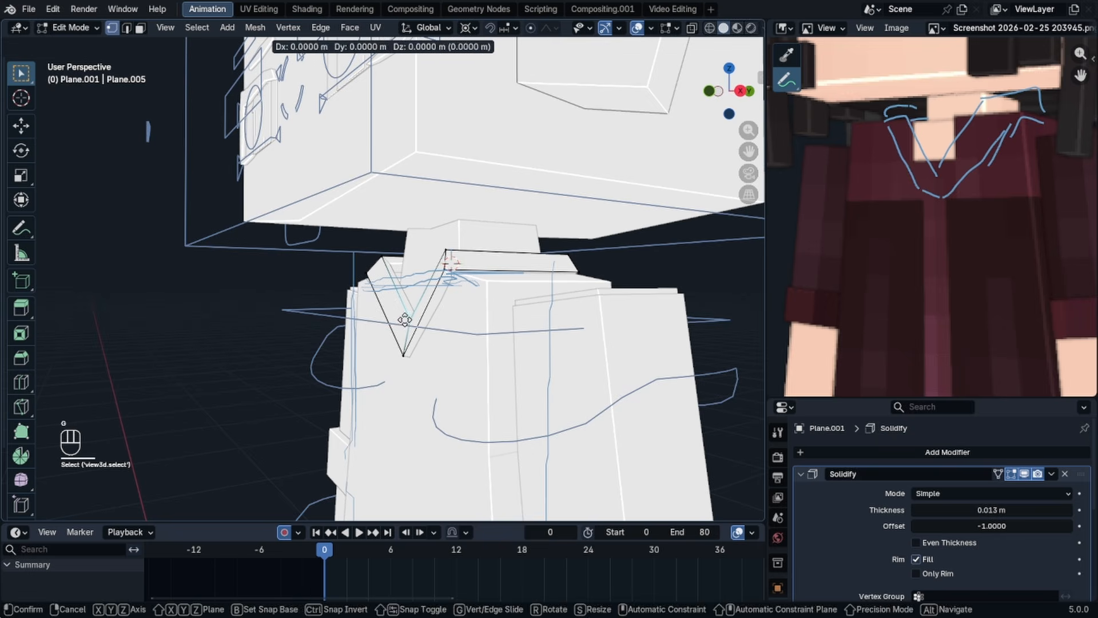
{"action": "key", "text": "y"}
{"action": "left_click", "coordinate": [402, 321]}
{"action": "middle_click_drag", "start_coordinate": [402, 321], "coordinate": [358, 347]}
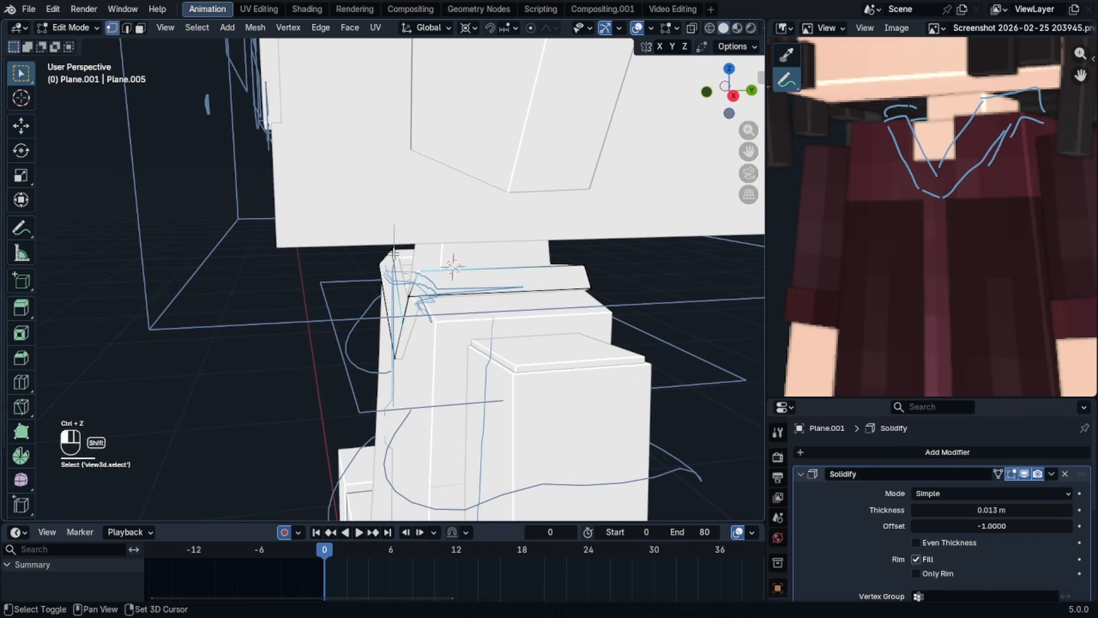
- Select the collar's upper front corners, shift them slightly along Y, and leave mesh editing
{"action": "key", "text": "g"}
{"action": "key", "text": "y"}
{"action": "left_click", "coordinate": [380, 286]}
{"action": "key", "text": "g"}
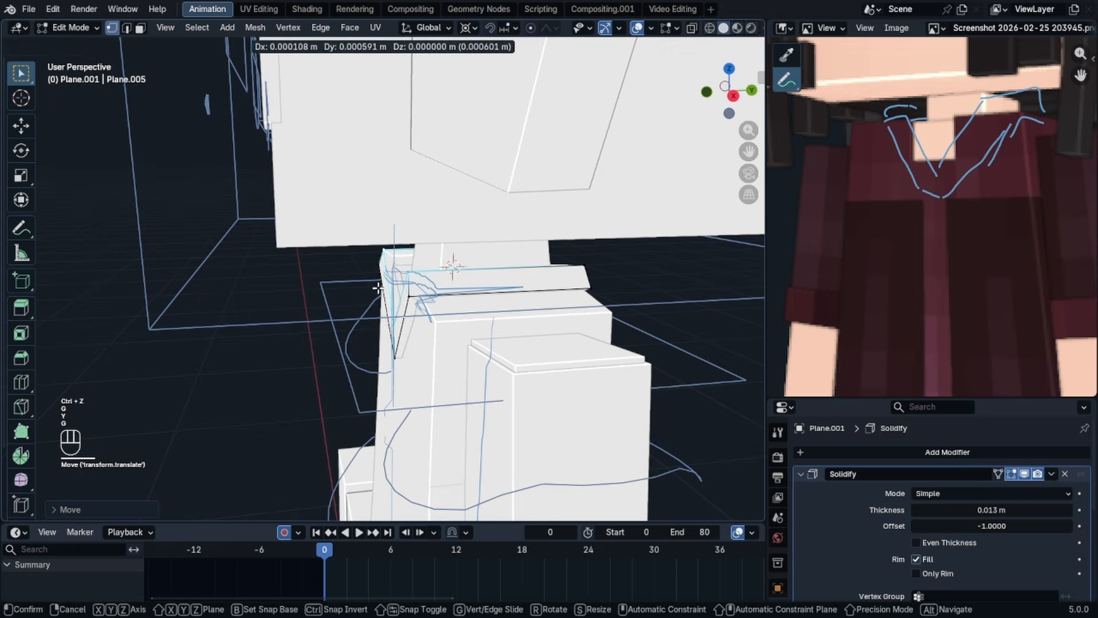
{"action": "left_click", "coordinate": [378, 288]}
{"action": "key", "text": "Tab"}
{"action": "middle_click_drag", "start_coordinate": [380, 286], "coordinate": [511, 267]}
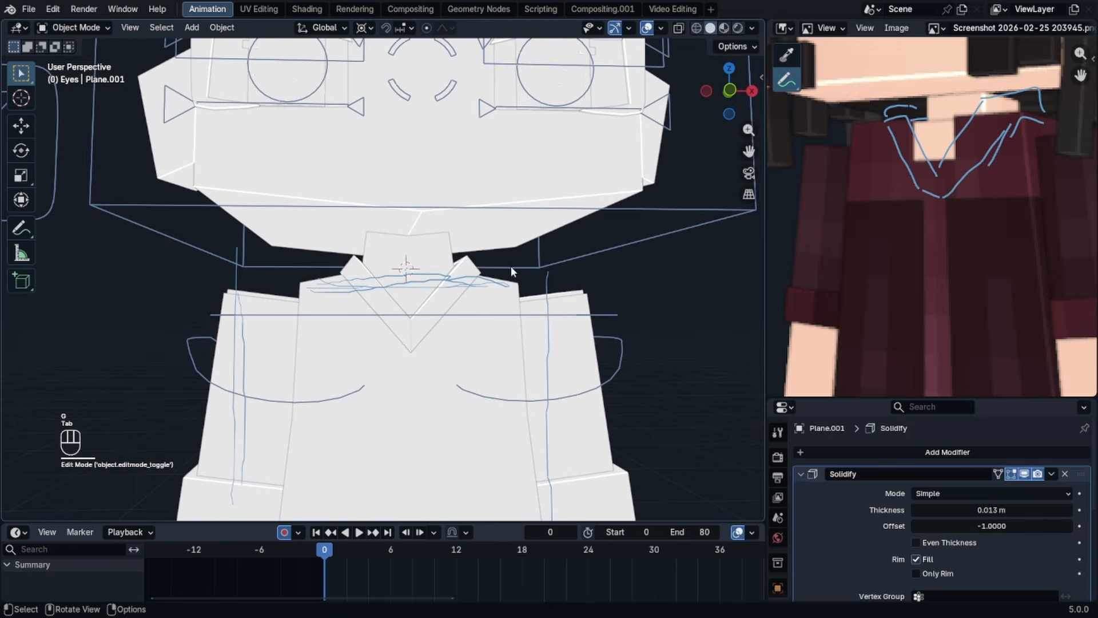
- Inspect the collar and upper body from the front with the viewport overlays hidden
{"action": "left_click", "coordinate": [380, 307]}
{"action": "scroll", "coordinate": [380, 308], "scroll_direction": "down", "scroll_amount": 4}
{"action": "left_click", "coordinate": [647, 28]}
{"action": "scroll", "coordinate": [589, 152], "scroll_direction": "down", "scroll_amount": 3}
{"action": "middle_click_drag", "start_coordinate": [579, 181], "coordinate": [552, 197]}
{"action": "key", "text": "KP_1"}
{"action": "scroll", "coordinate": [595, 171], "scroll_direction": "up", "scroll_amount": 6}
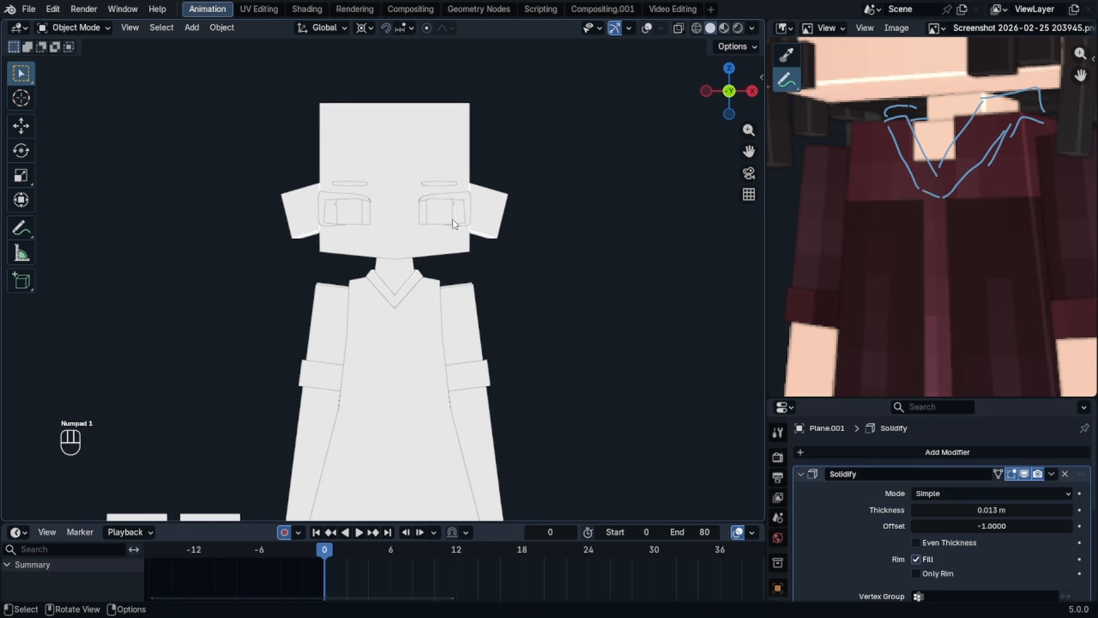
{"action": "scroll", "coordinate": [592, 164], "scroll_direction": "up", "scroll_amount": 2}
{"action": "left_click", "coordinate": [647, 28]}
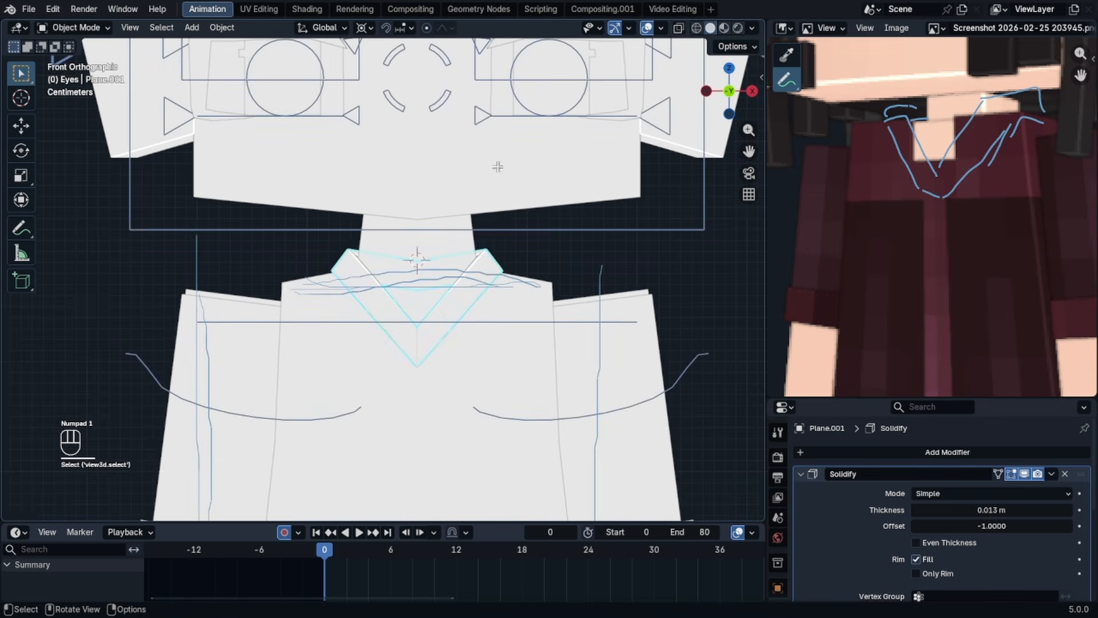
- Raise the inner point of the collar's V neckline about 0.022 m along Z
{"action": "key", "text": "Tab"}
{"action": "key", "text": "g"}
{"action": "key", "text": "z"}
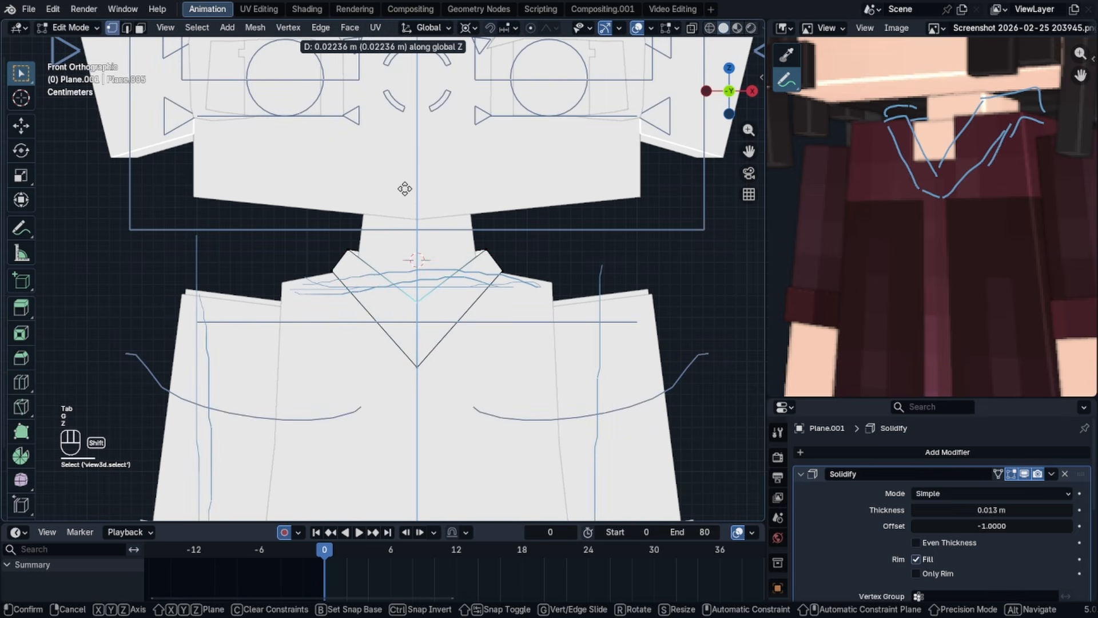
{"action": "left_click", "coordinate": [405, 189]}
- Turn on X-ray, box-select the collar's upper corners and scale them to about 0.92 towards the neck
{"action": "key", "text": "s"}
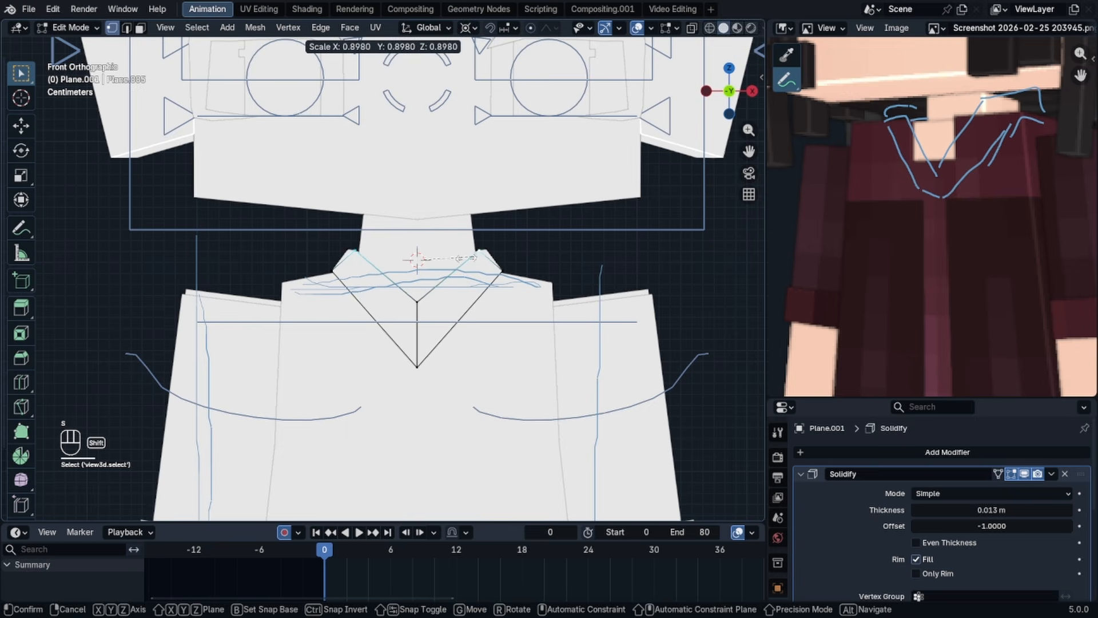
{"action": "left_click", "coordinate": [413, 274]}
{"action": "left_click", "coordinate": [692, 28]}
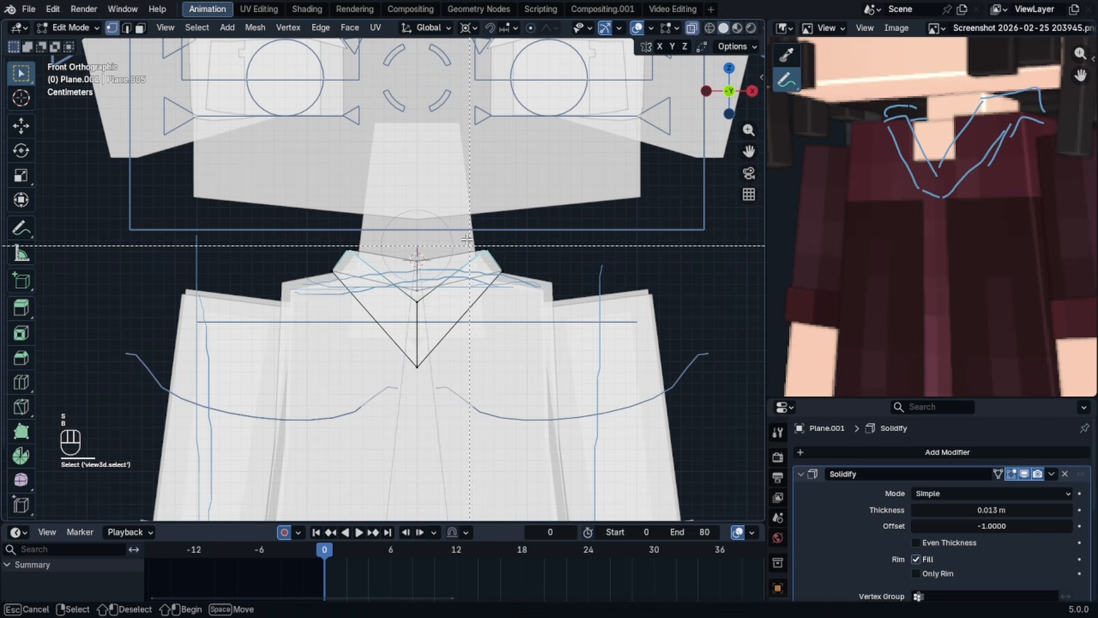
{"action": "key", "text": "s"}
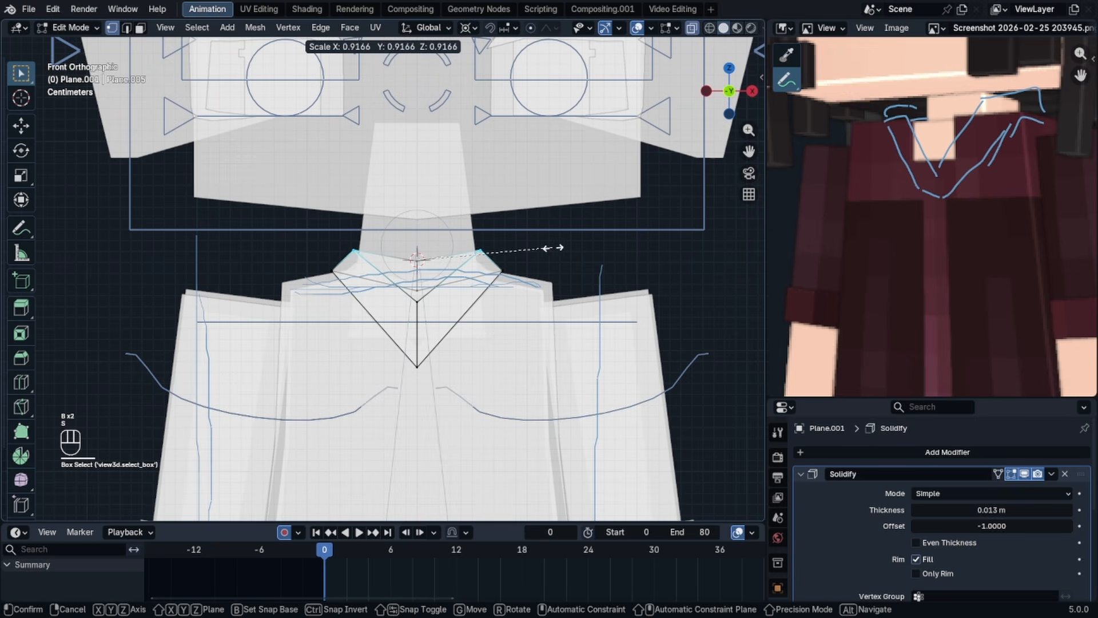
{"action": "left_click", "coordinate": [549, 248]}
- Raise the collar's upper corners slightly along Z, fine-tune their scale, and turn X-ray off
{"action": "key", "text": "g"}
{"action": "key", "text": "z"}
{"action": "left_click", "coordinate": [544, 214]}
{"action": "key", "text": "s"}
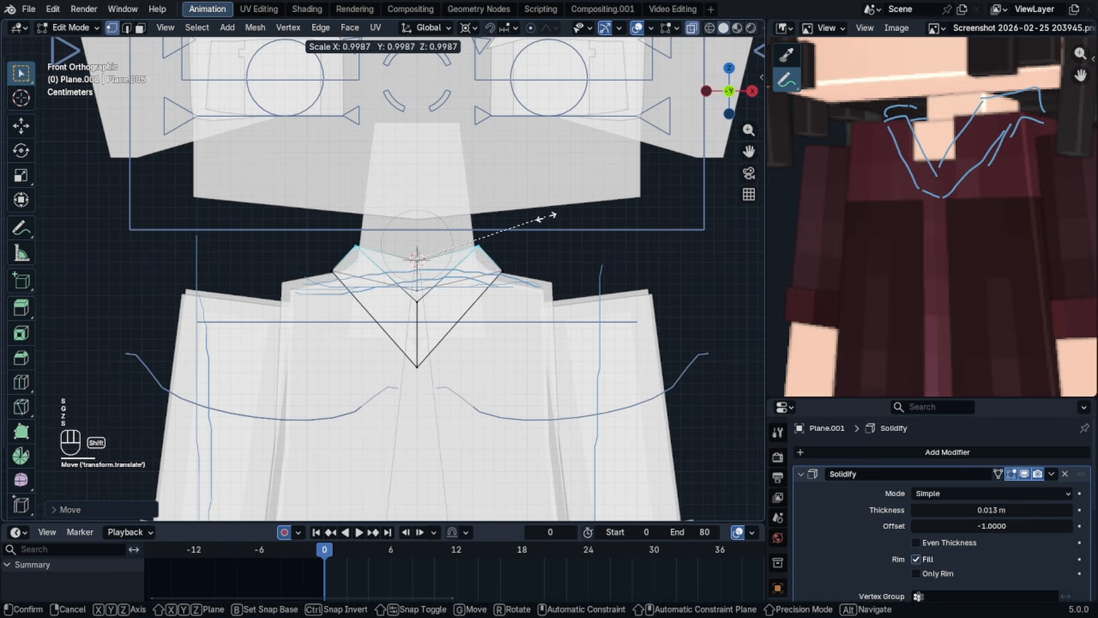
{"action": "left_click", "coordinate": [551, 218]}
{"action": "key", "text": "Tab"}
{"action": "left_click", "coordinate": [679, 28]}
{"action": "scroll", "coordinate": [667, 263], "scroll_direction": "down", "scroll_amount": 3}
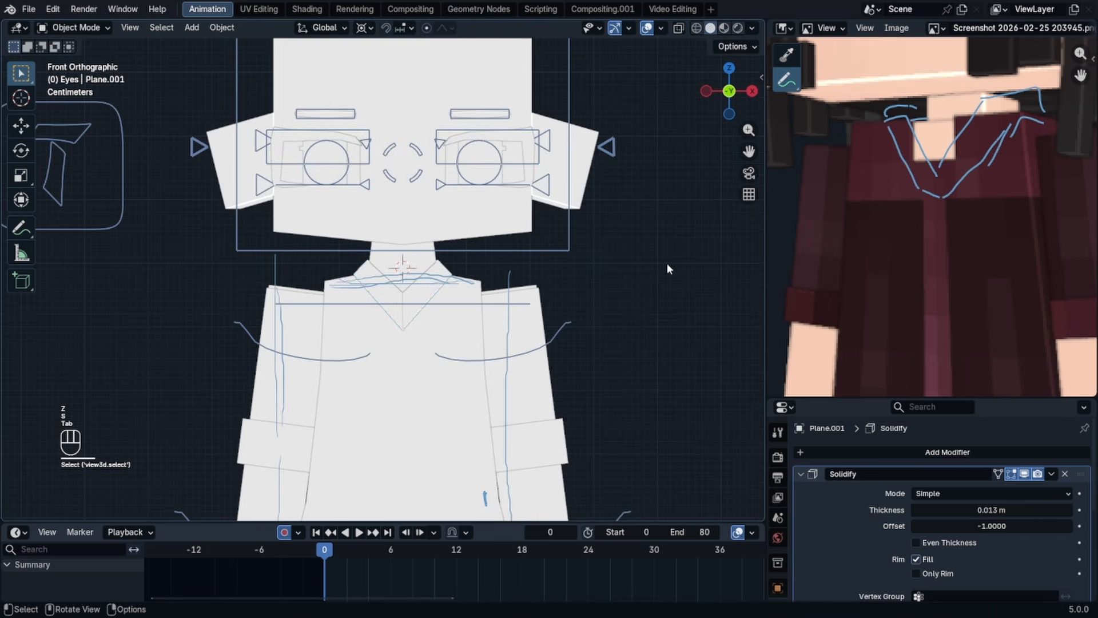
- Set the collar's Solidify thickness to 0.026 m
{"action": "middle_click_drag", "start_coordinate": [667, 263], "coordinate": [419, 292]}
{"action": "left_click", "coordinate": [403, 292]}
{"action": "scroll", "coordinate": [419, 292], "scroll_direction": "up", "scroll_amount": 1}
{"action": "left_click", "coordinate": [409, 286]}
{"action": "scroll", "coordinate": [409, 286], "scroll_direction": "up", "scroll_amount": 2}
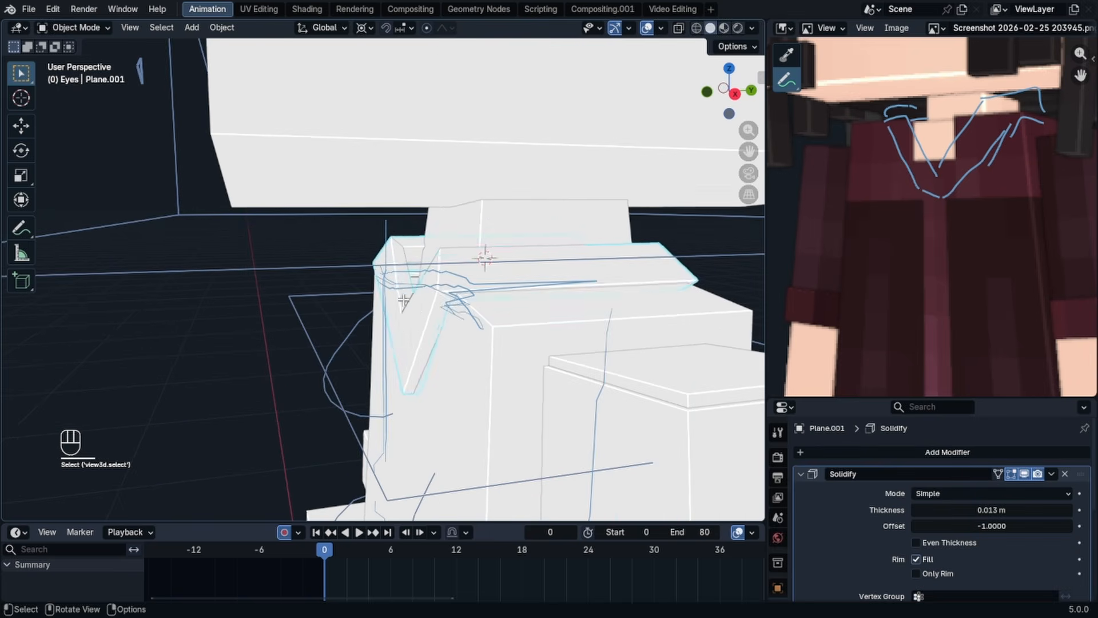
{"action": "key", "text": "Tab"}
{"action": "left_click", "coordinate": [392, 230]}
{"action": "middle_click_drag", "start_coordinate": [447, 257], "coordinate": [415, 266]}
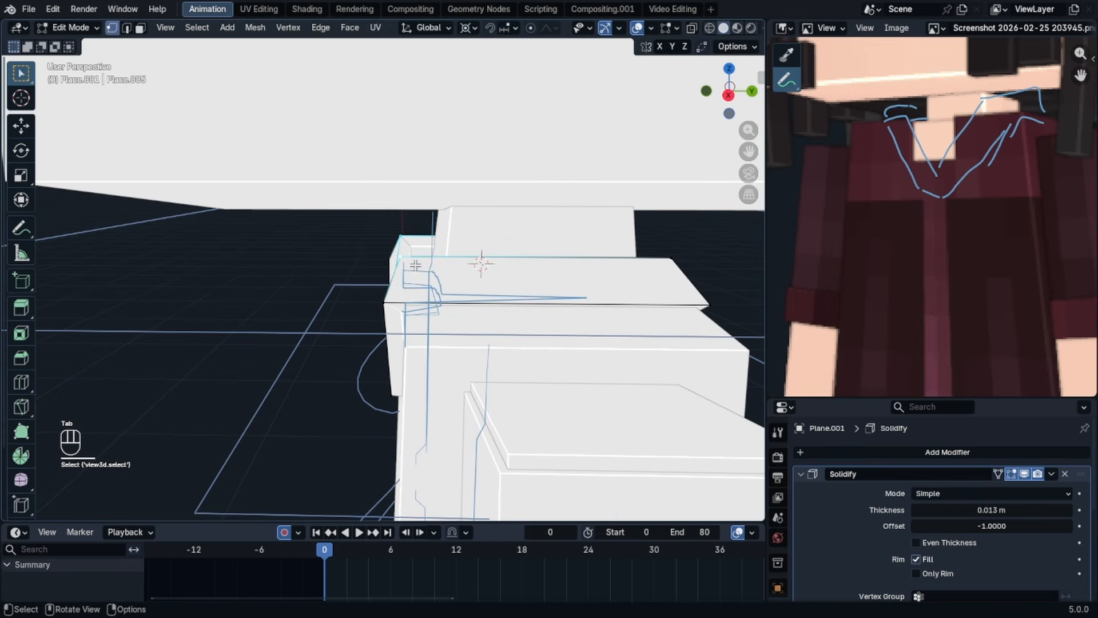
{"action": "left_click_drag", "start_coordinate": [992, 510], "coordinate": [998, 509], "text": "shift"}
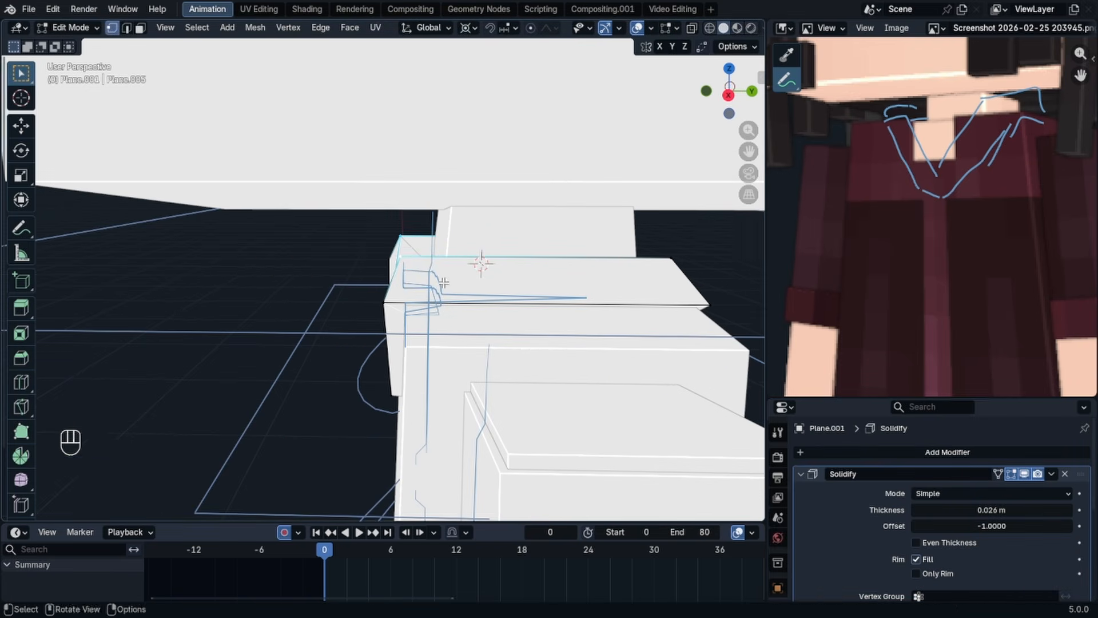
- Adjust the collar's upper front corners along Y
{"action": "key", "text": "g"}
{"action": "middle_click_drag", "start_coordinate": [445, 282], "coordinate": [395, 268]}
{"action": "key", "text": "y"}
{"action": "left_click", "coordinate": [429, 264]}
{"action": "key", "text": "Tab"}
{"action": "key", "text": "Tab"}
- Select the collar's front vertices and move them slightly backward along Y towards the shirt
{"action": "key", "text": "ctrl+r"}
{"action": "right_click", "coordinate": [416, 291]}
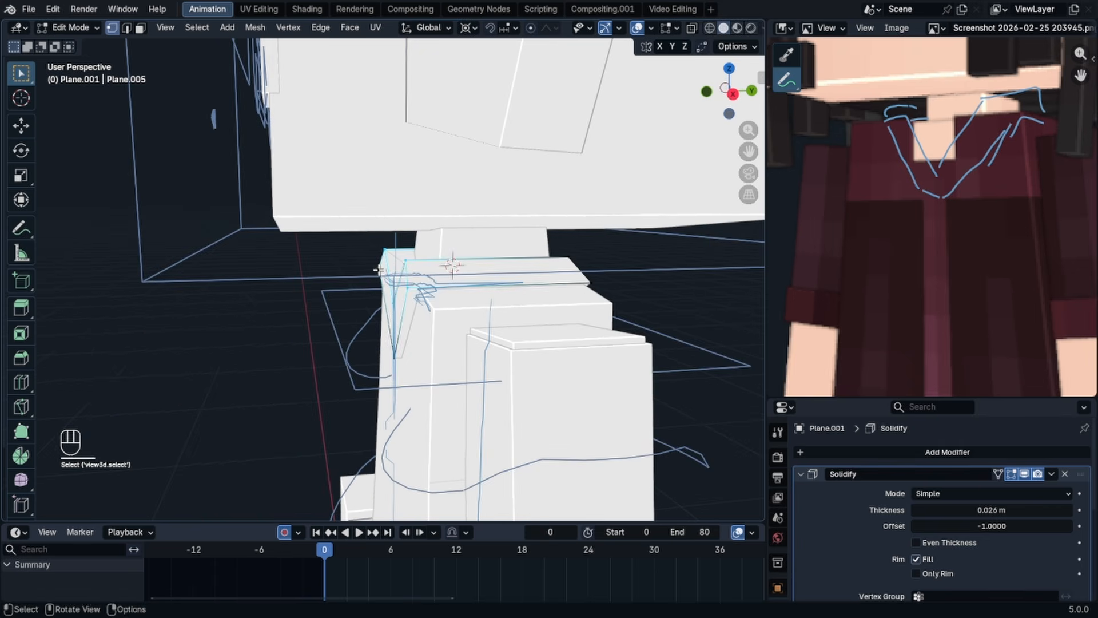
{"action": "key", "text": "g"}
{"action": "key", "text": "y"}
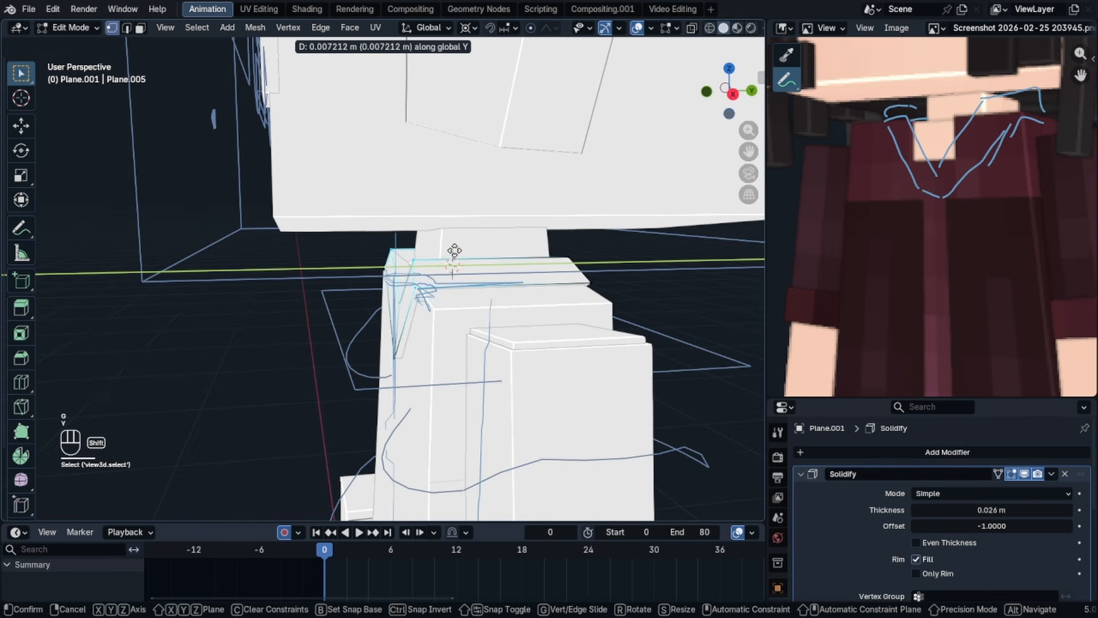
{"action": "left_click", "coordinate": [480, 245], "text": "shift"}
{"action": "key", "text": "Tab"}
- Edit the shirt, select its upper edge loops just below the collar, and scale them along Y
{"action": "left_click", "coordinate": [438, 327]}
{"action": "key", "text": "Tab"}
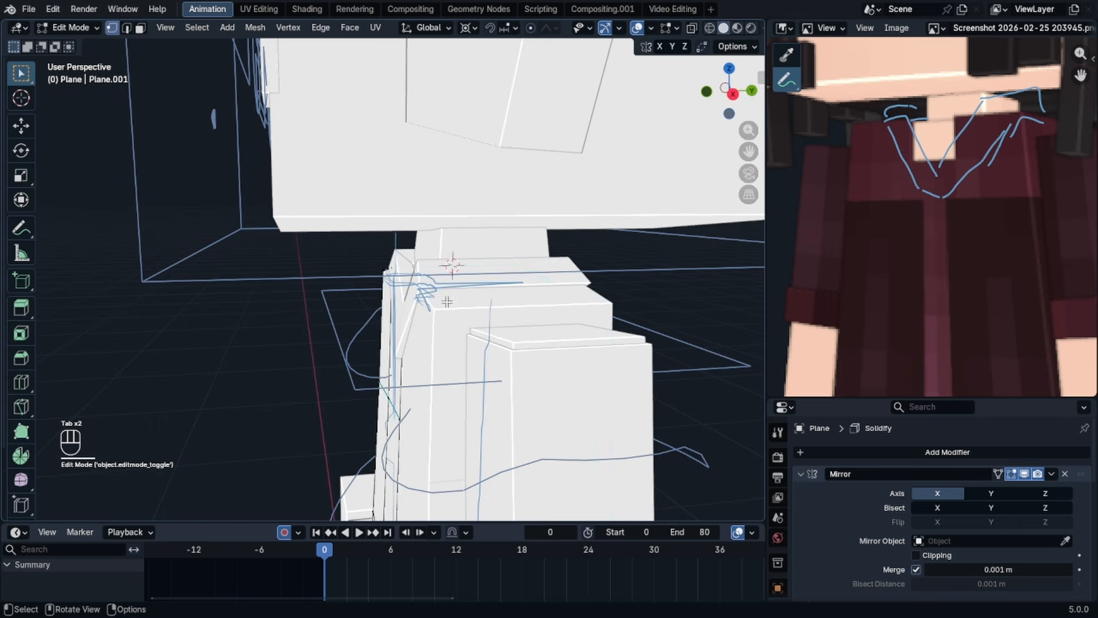
{"action": "middle_click_drag", "start_coordinate": [447, 302], "coordinate": [491, 299]}
{"action": "middle_click_drag", "start_coordinate": [395, 268], "coordinate": [457, 270]}
{"action": "left_click", "coordinate": [337, 270], "text": "alt+shift"}
{"action": "middle_click_drag", "start_coordinate": [378, 286], "coordinate": [437, 297]}
{"action": "middle_click_drag", "start_coordinate": [278, 272], "coordinate": [571, 233]}
{"action": "key", "text": "s"}
{"action": "key", "text": "y"}
{"action": "left_click", "coordinate": [548, 245]}
{"action": "key", "text": "s"}
{"action": "key", "text": "y"}
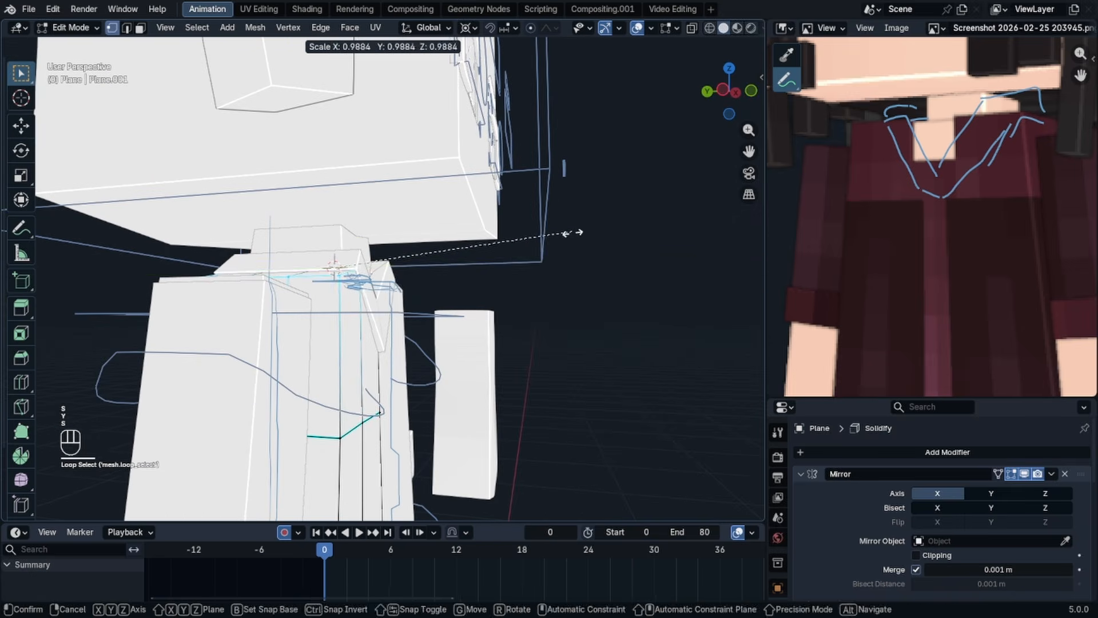
{"action": "left_click", "coordinate": [483, 248]}
{"action": "key", "text": "Tab"}
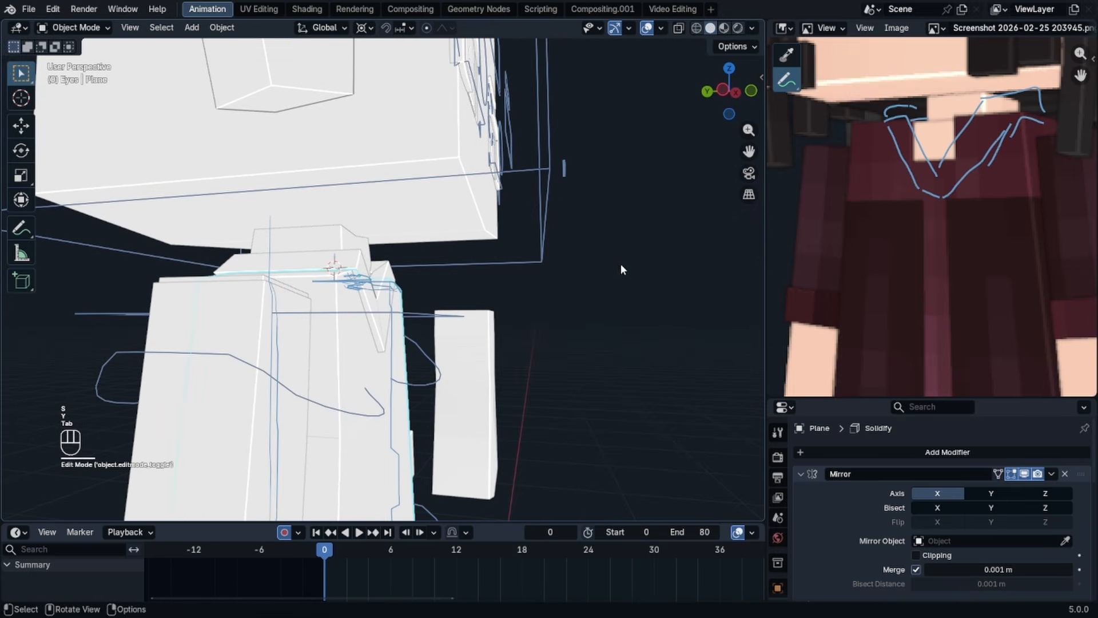
{"action": "left_click", "coordinate": [620, 263]}
- Select the collar's rear centre vertices in edit mode and snap the 3D cursor to them
{"action": "middle_click_drag", "start_coordinate": [620, 263], "coordinate": [419, 290]}
{"action": "scroll", "coordinate": [492, 281], "scroll_direction": "down", "scroll_amount": 4}
{"action": "scroll", "coordinate": [359, 297], "scroll_direction": "up", "scroll_amount": 3}
{"action": "scroll", "coordinate": [359, 301], "scroll_direction": "down", "scroll_amount": 3}
{"action": "left_click", "coordinate": [418, 291]}
{"action": "key", "text": "Tab"}
{"action": "scroll", "coordinate": [457, 292], "scroll_direction": "up", "scroll_amount": 2}
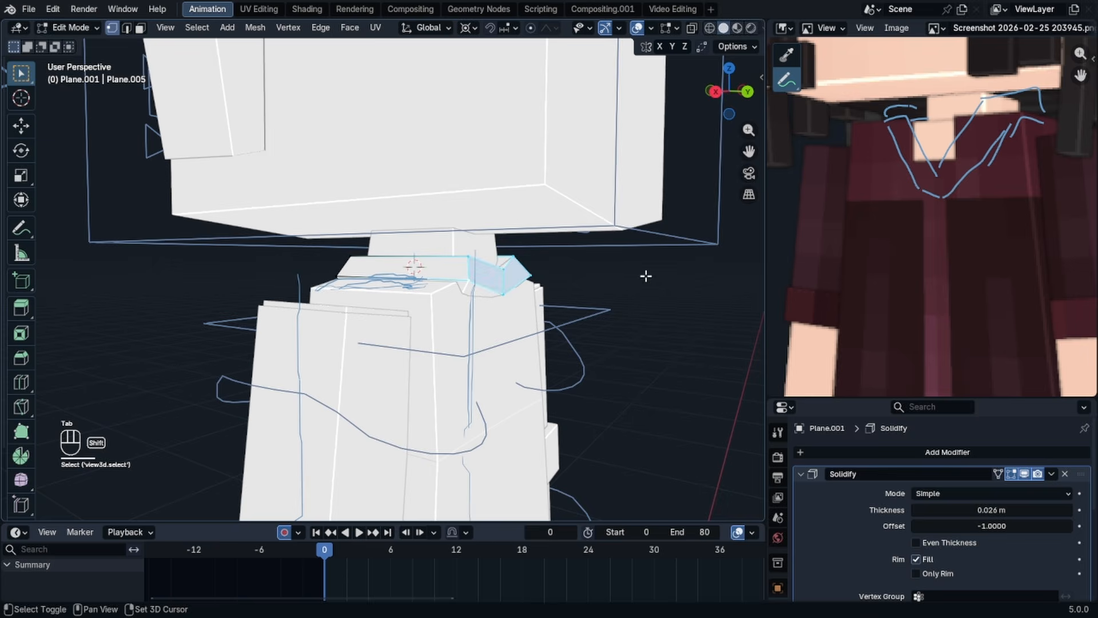
{"action": "key", "text": "s"}
{"action": "key", "text": "x"}
{"action": "right_click", "coordinate": [586, 294]}
- Flatten the collar's selected rear vertices by scaling them to 0 along Y
{"action": "key", "text": "s"}
{"action": "key", "text": "y"}
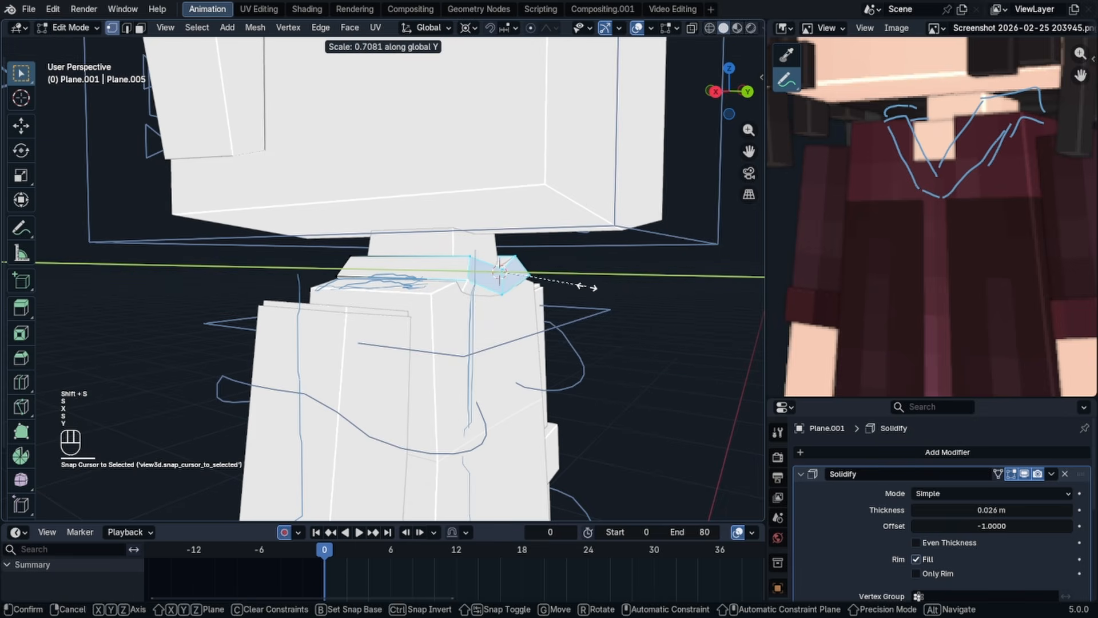
{"action": "right_click", "coordinate": [584, 284]}
{"action": "key", "text": "s"}
{"action": "key", "text": "y"}
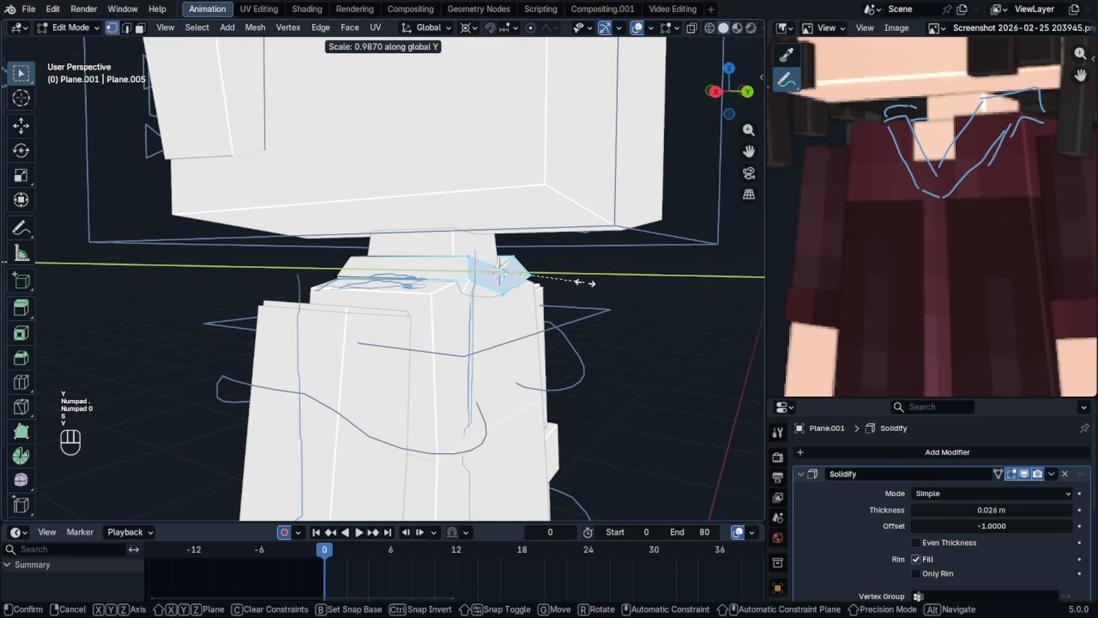
{"action": "key", "text": "0"}
{"action": "left_click", "coordinate": [588, 283]}
- Apply the collar's Solidify modifier and lower the bottom centre vertices at its back along Z into a shallow point
{"action": "key", "text": "Tab"}
{"action": "mouse_move", "coordinate": [589, 284]}
{"action": "middle_mouse_down"}
{"action": "mouse_move", "coordinate": [621, 296]}
{"action": "mouse_move", "coordinate": [586, 280]}
{"action": "mouse_move", "coordinate": [600, 286]}
{"action": "middle_mouse_up"}
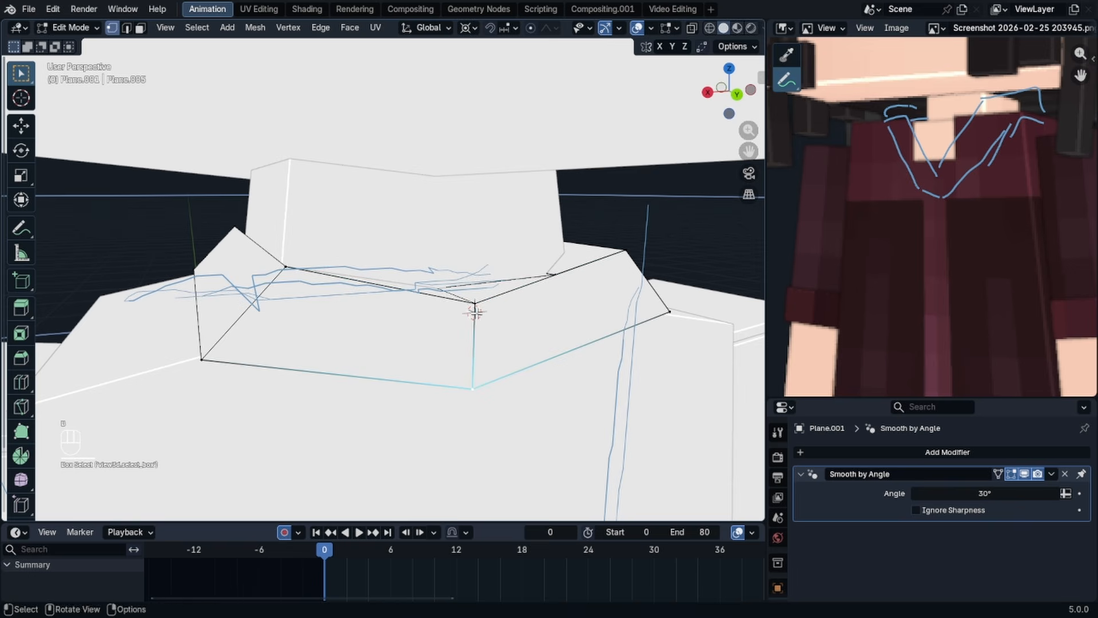
{"action": "key", "text": "g"}
{"action": "key", "text": "z"}
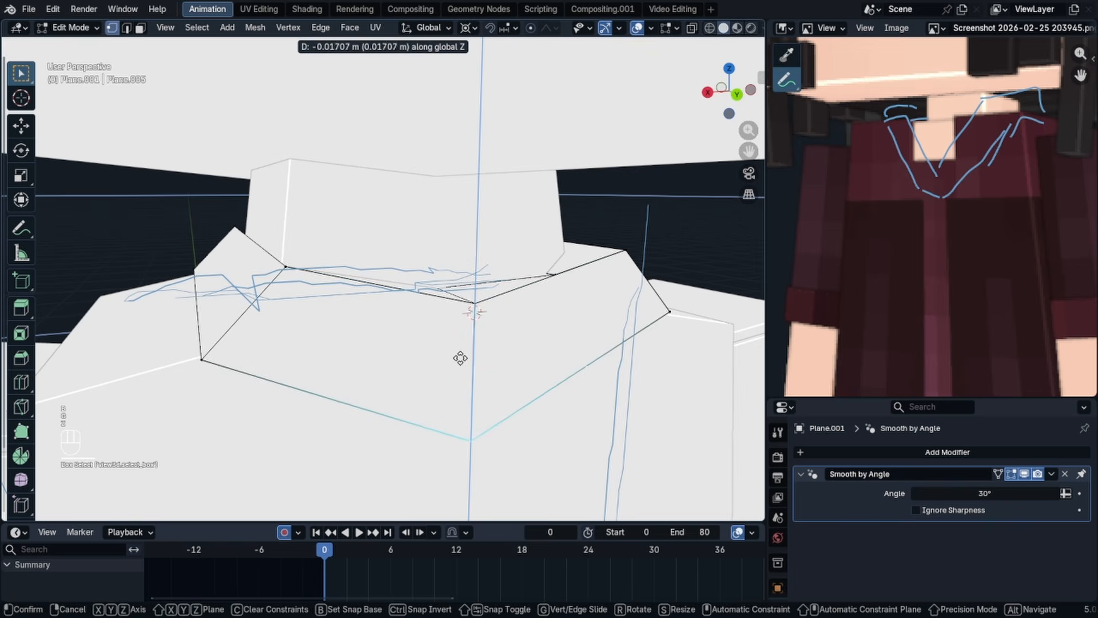
{"action": "right_click", "coordinate": [460, 377]}
{"action": "key", "text": "g"}
{"action": "key", "text": "z"}
{"action": "left_click", "coordinate": [457, 445]}
{"action": "scroll", "coordinate": [451, 372], "scroll_direction": "down", "scroll_amount": 3}
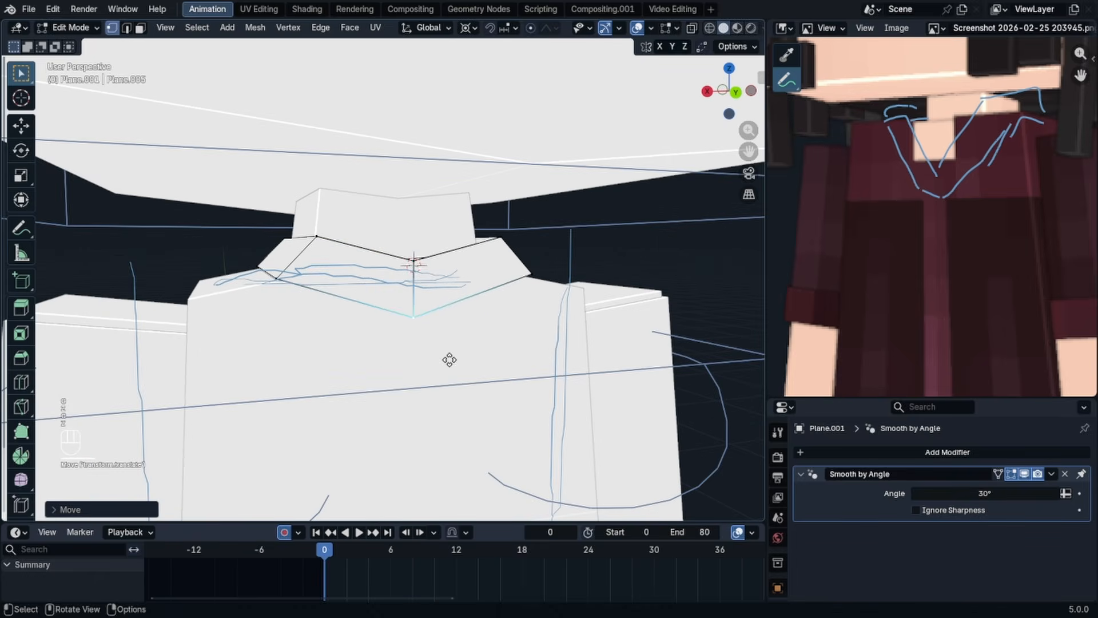
{"action": "middle_click_drag", "start_coordinate": [448, 361], "coordinate": [592, 305]}
{"action": "key", "text": "Tab"}
- Examine the whole character with overlays hidden, then restore the overlays in front view
{"action": "scroll", "coordinate": [434, 399], "scroll_direction": "down", "scroll_amount": 5}
{"action": "scroll", "coordinate": [602, 312], "scroll_direction": "down", "scroll_amount": 6}
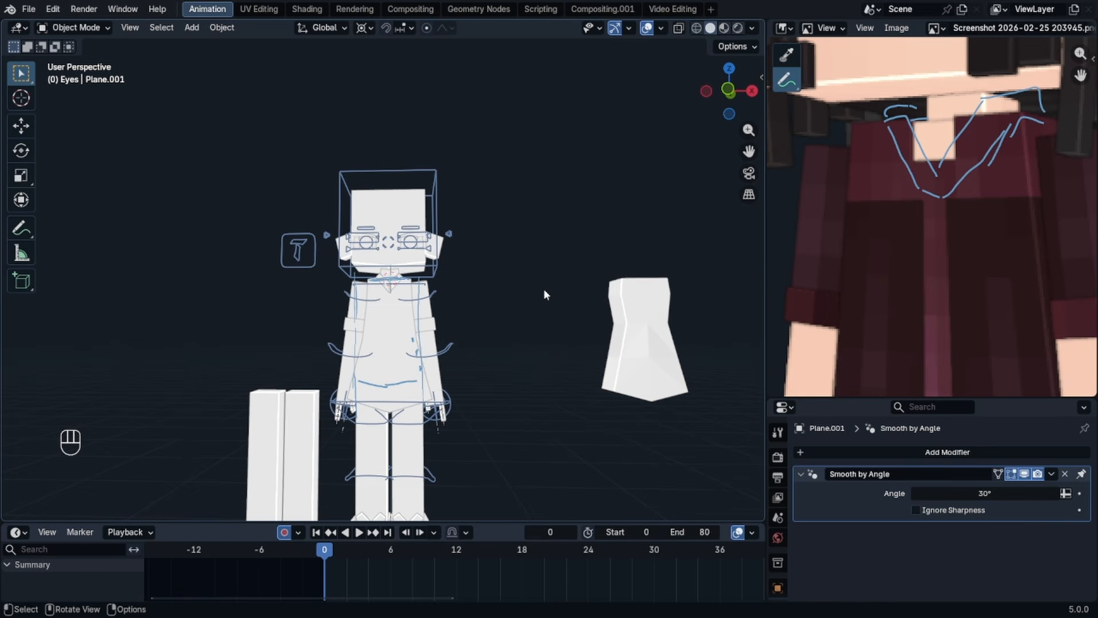
{"action": "left_click", "coordinate": [647, 28]}
{"action": "middle_click_drag", "start_coordinate": [469, 323], "coordinate": [446, 221], "text": "shift"}
{"action": "scroll", "coordinate": [478, 202], "scroll_direction": "up", "scroll_amount": 2}
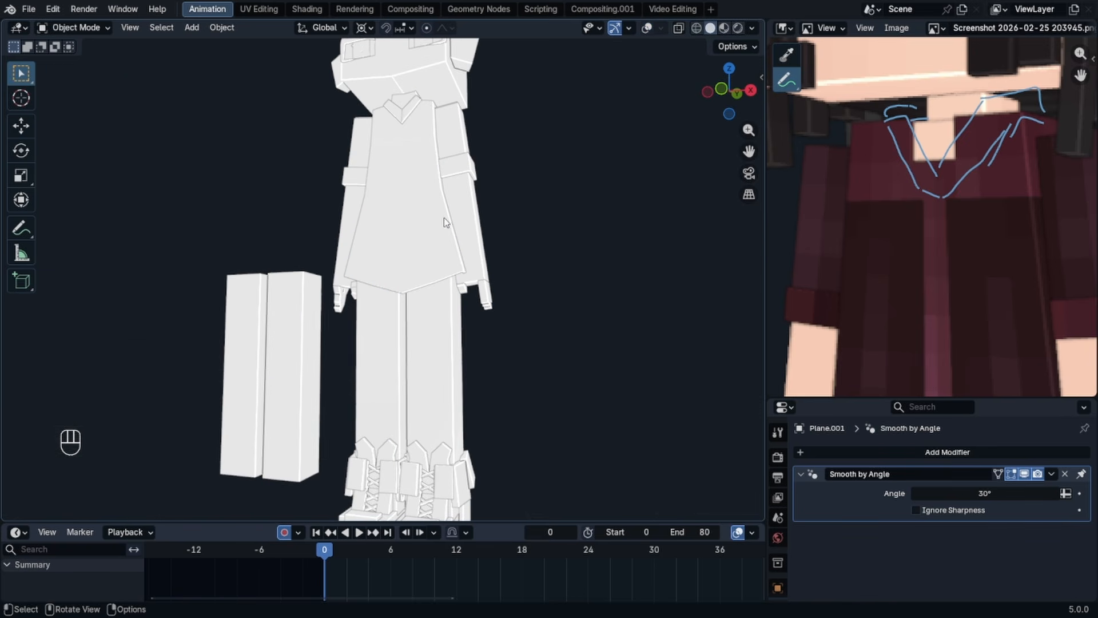
{"action": "scroll", "coordinate": [450, 170], "scroll_direction": "down", "scroll_amount": 3}
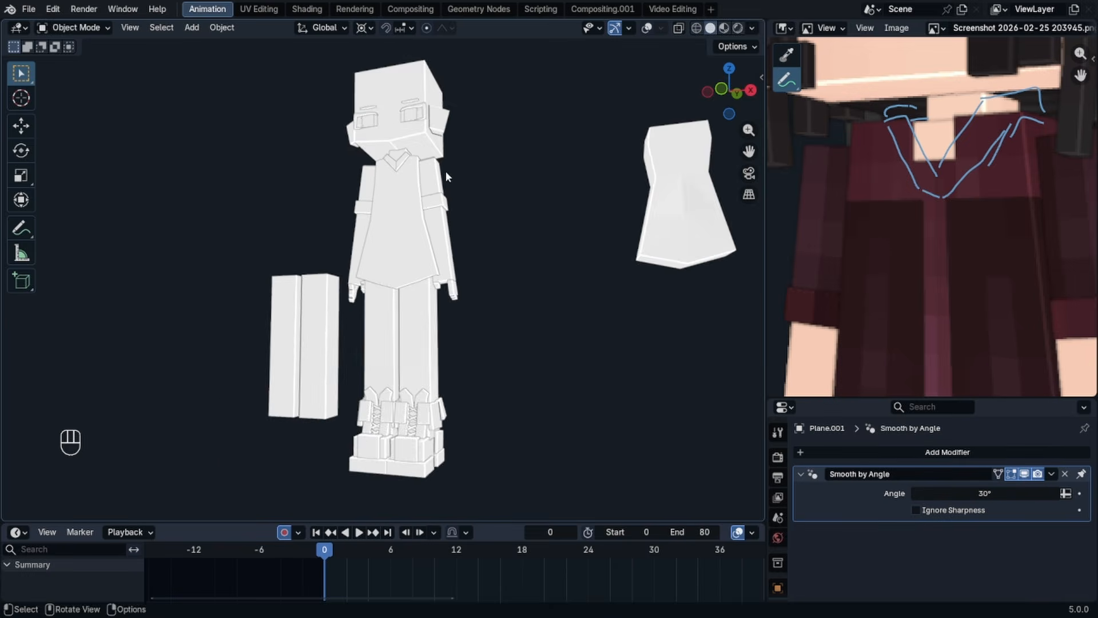
{"action": "middle_click_drag", "start_coordinate": [445, 170], "coordinate": [402, 224]}
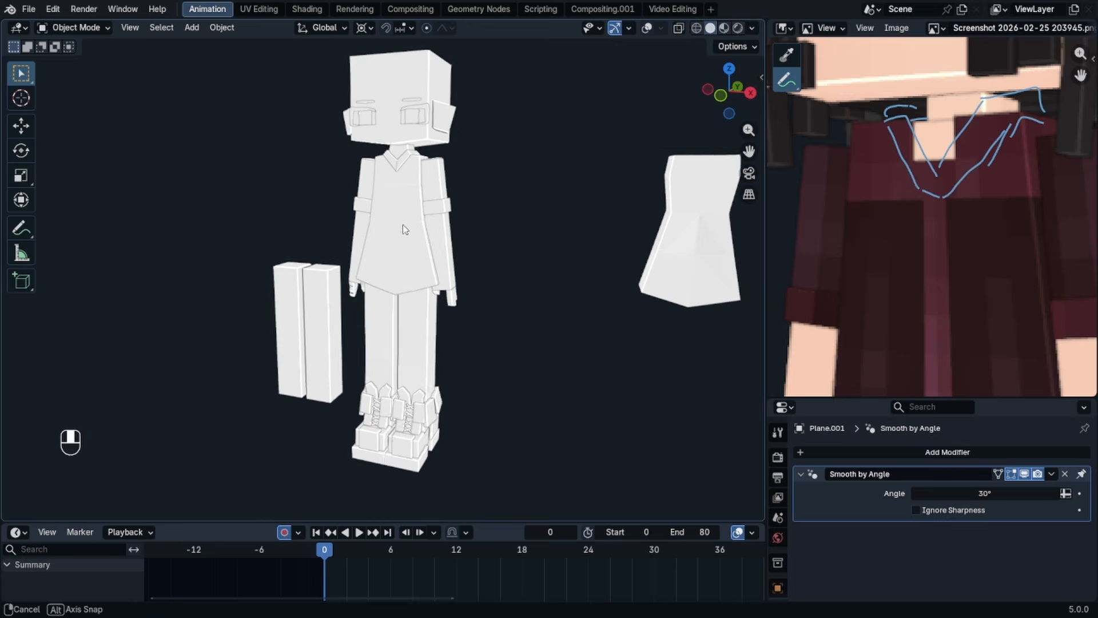
{"action": "key", "text": "KP_1"}
{"action": "left_click", "coordinate": [647, 27]}
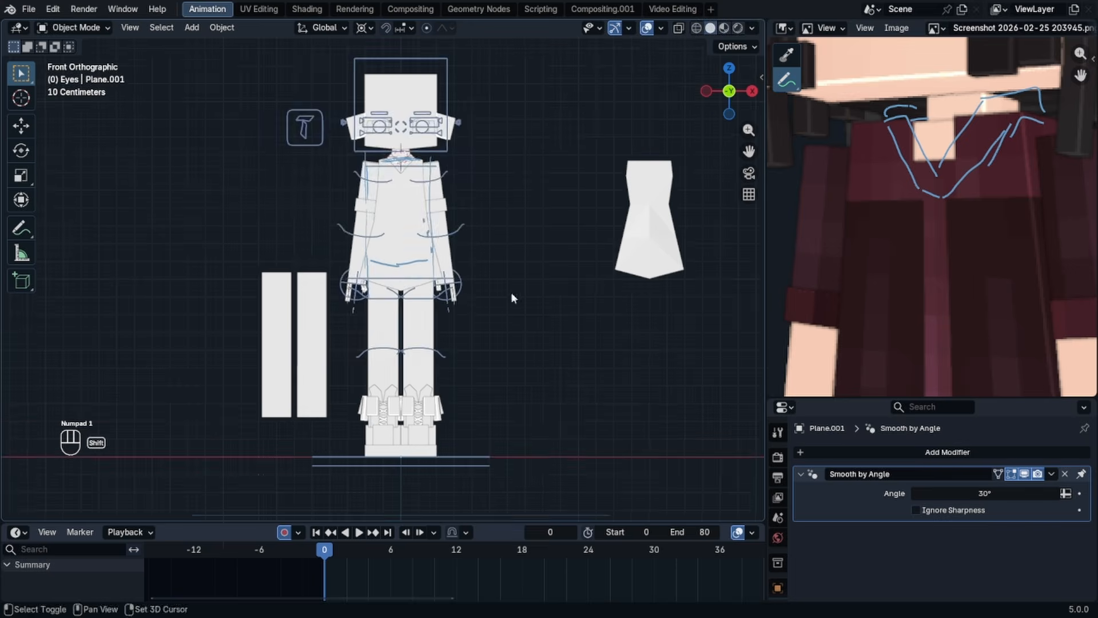
- Open the boot's lace tongue in edit mode and snap the 3D cursor midway between its two upper flaps' inner vertices
{"action": "scroll", "coordinate": [419, 434], "scroll_direction": "up", "scroll_amount": 8}
{"action": "left_click", "coordinate": [391, 249]}
{"action": "key", "text": "Tab"}
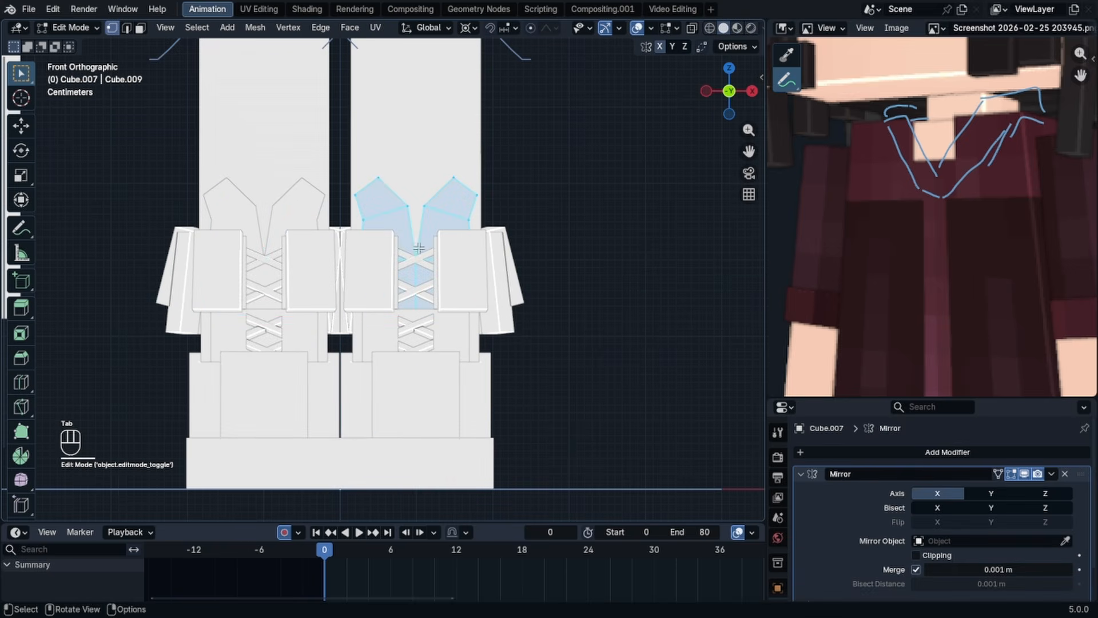
{"action": "left_click", "coordinate": [376, 182]}
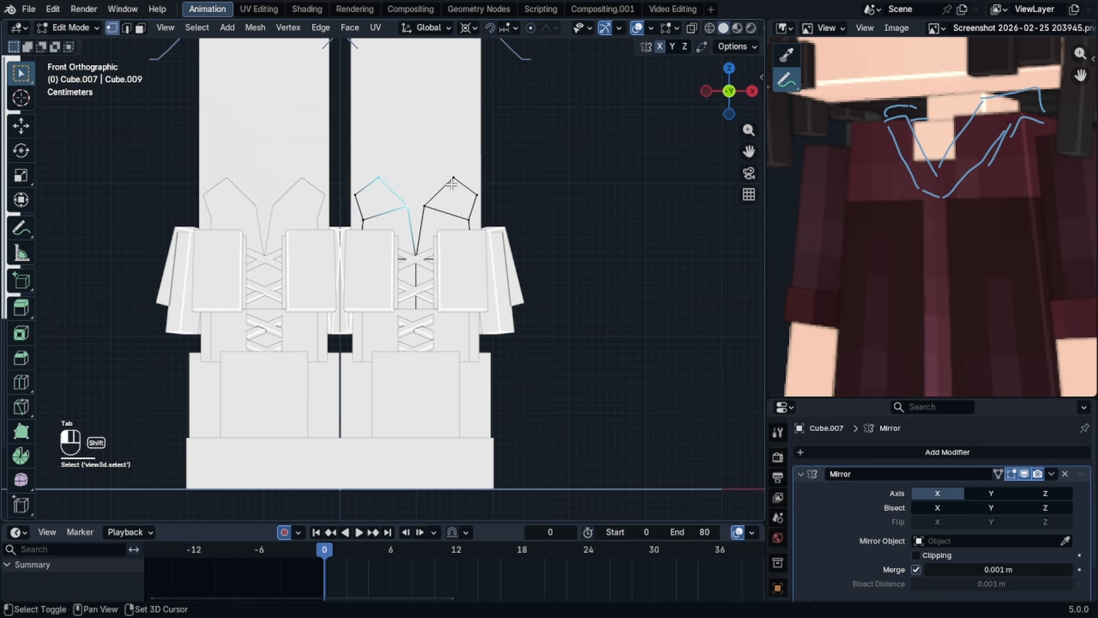
{"action": "key", "text": "shift+s"}
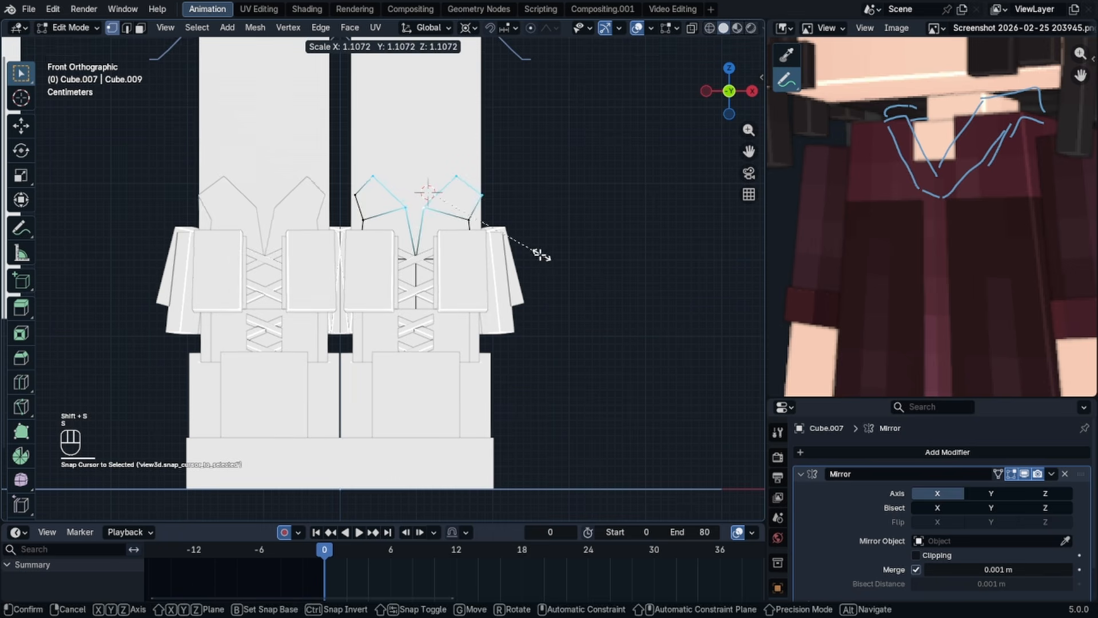
{"action": "key", "text": "s"}
{"action": "scroll", "coordinate": [472, 240], "scroll_direction": "up", "scroll_amount": 2}
{"action": "scroll", "coordinate": [472, 240], "scroll_direction": "up", "scroll_amount": 1}
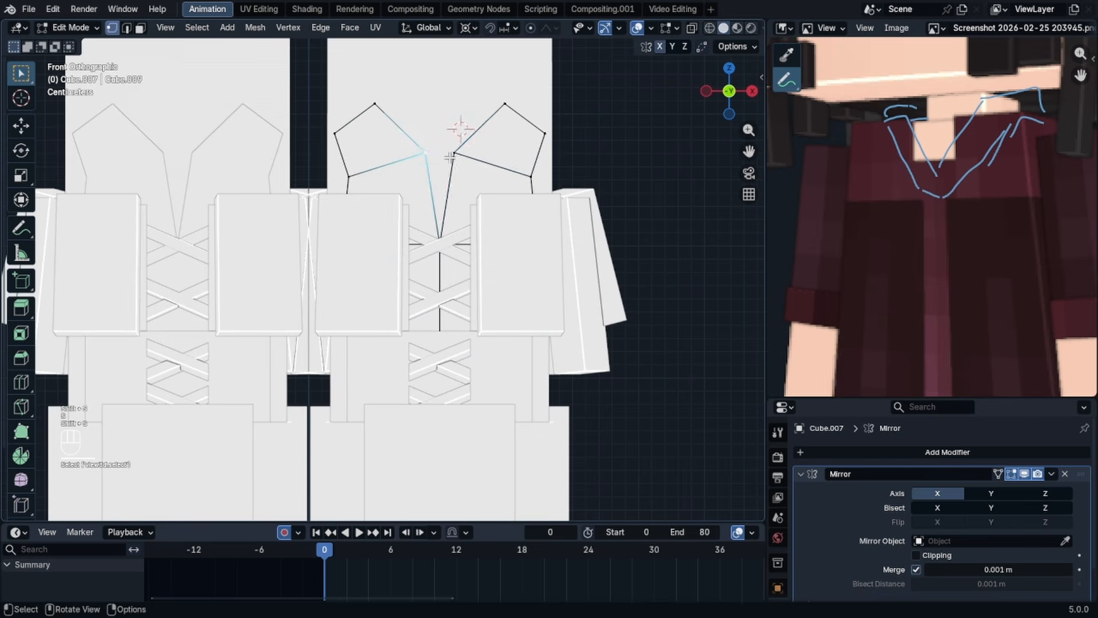
{"action": "left_click", "coordinate": [438, 251]}
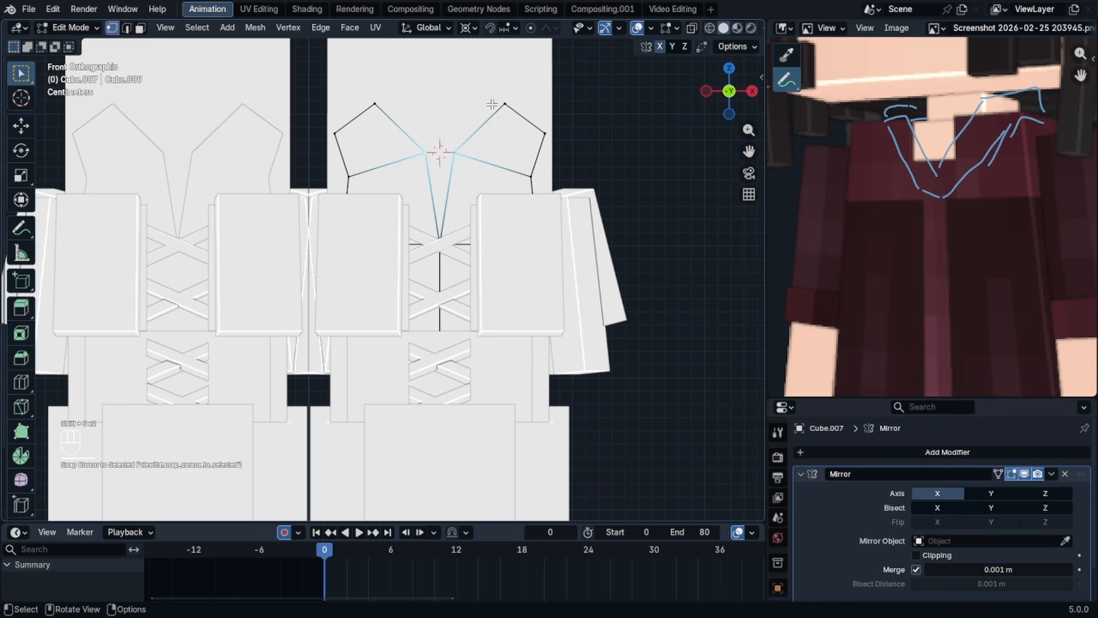
- Scale the tongue's two upper flaps up to about 1.23 around the 3D cursor and raise them along Z
{"action": "key", "text": "c"}
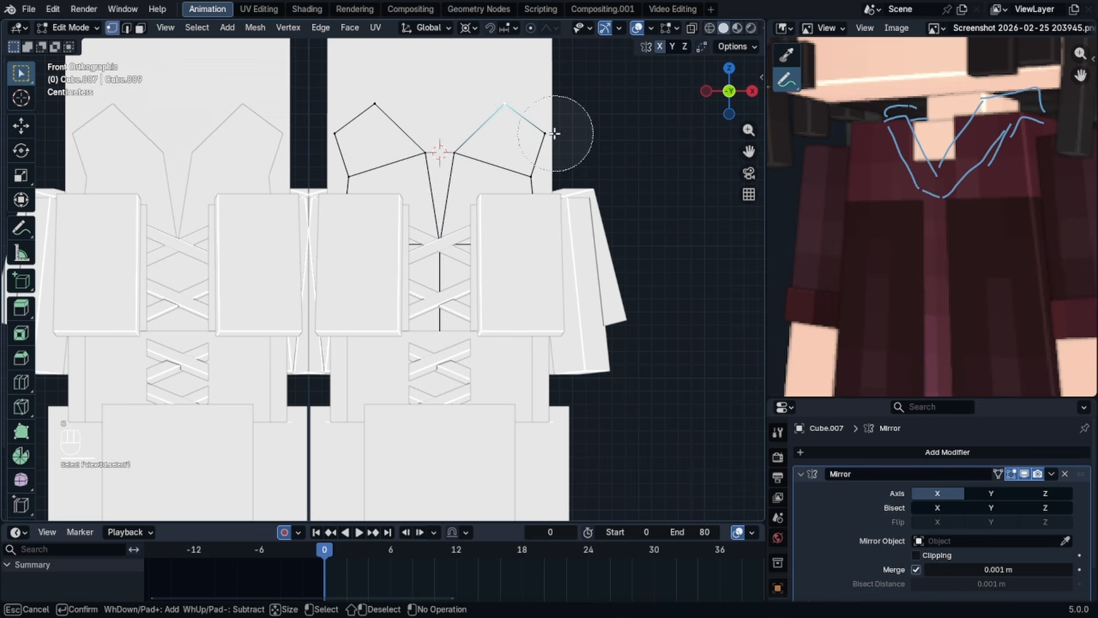
{"action": "left_click", "coordinate": [356, 116]}
{"action": "key", "text": "KP_1"}
{"action": "key", "text": "s"}
{"action": "left_click", "coordinate": [569, 199]}
{"action": "key", "text": "b"}
{"action": "left_click_drag", "start_coordinate": [321, 146], "coordinate": [513, 228]}
{"action": "key", "text": "s"}
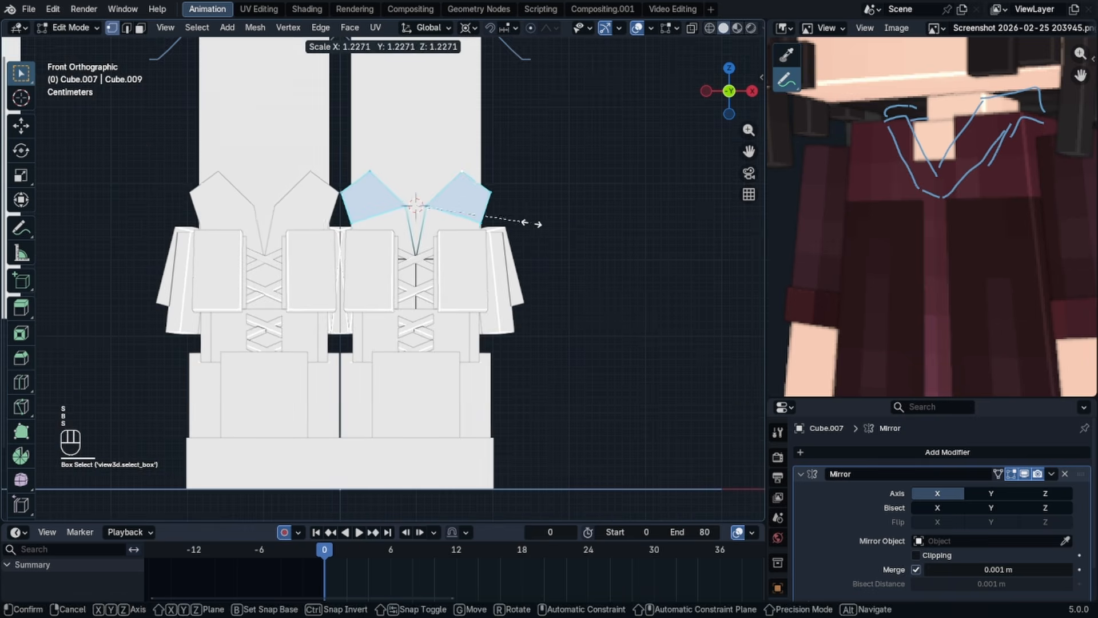
{"action": "left_click", "coordinate": [540, 223]}
{"action": "key", "text": "g"}
{"action": "key", "text": "z"}
{"action": "left_click", "coordinate": [541, 215]}
- Rotate the upper vertices of both tongue flaps inward so the flaps stand more upright
{"action": "left_click_drag", "start_coordinate": [320, 143], "coordinate": [384, 196]}
{"action": "key", "text": "g"}
{"action": "key", "text": "r"}
{"action": "left_click", "coordinate": [400, 129]}
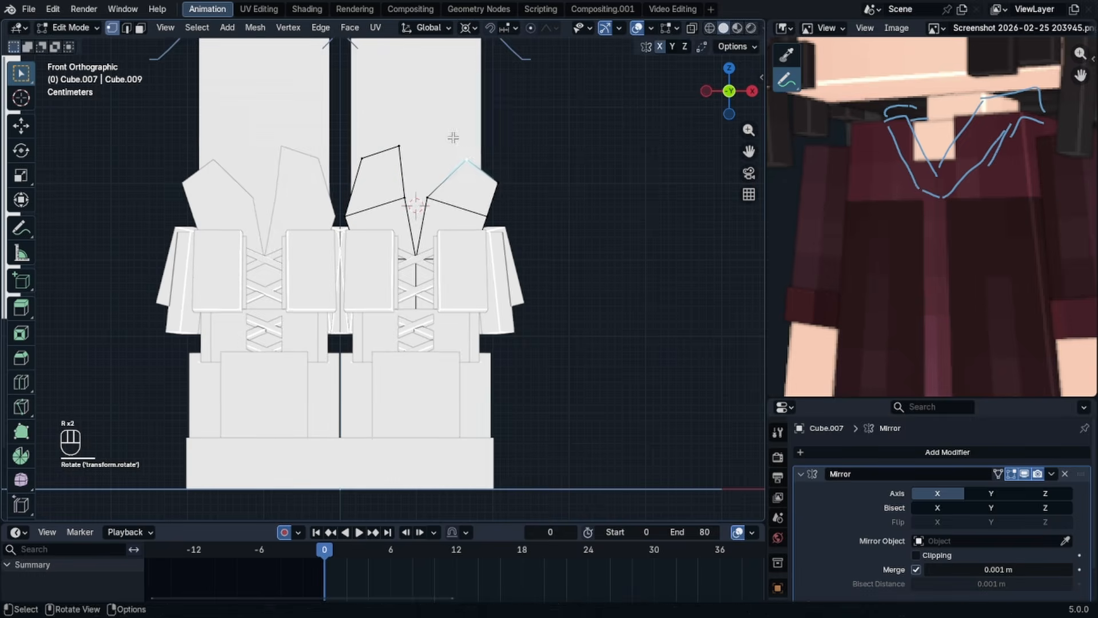
{"action": "left_click_drag", "start_coordinate": [454, 138], "coordinate": [516, 196]}
{"action": "key", "text": "r"}
{"action": "right_click", "coordinate": [503, 177]}
{"action": "key", "text": "r"}
{"action": "left_click", "coordinate": [483, 152]}
- Move the outer upper vertex of the tongue's right flap slightly inward and down
{"action": "left_click", "coordinate": [483, 154]}
{"action": "key", "text": "g"}
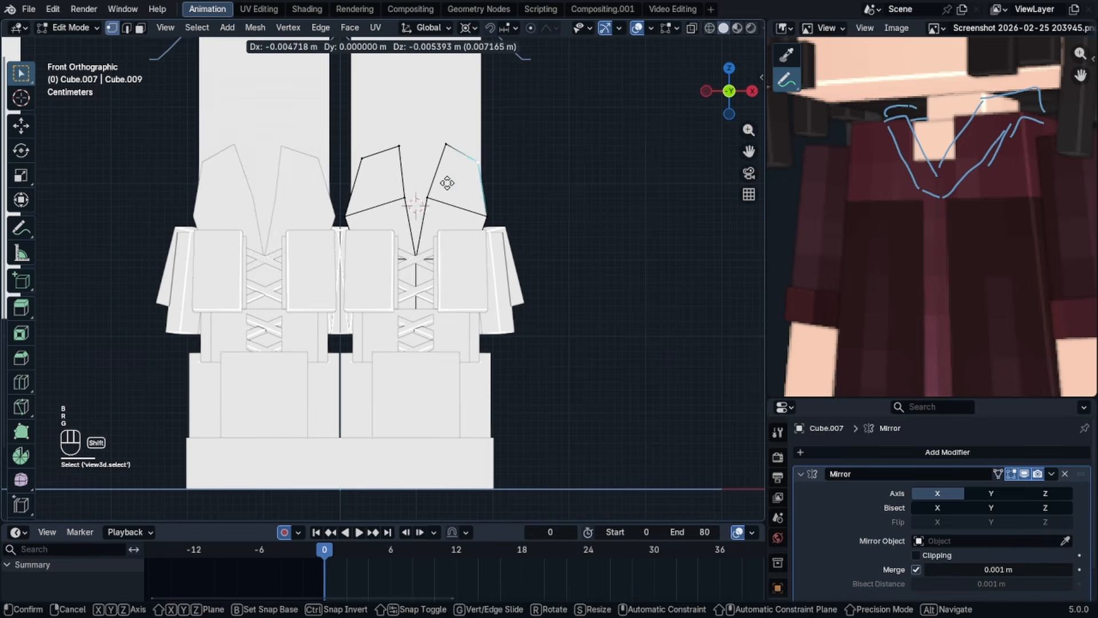
{"action": "left_click", "coordinate": [476, 159]}
- Leave edit mode and delete the lace tongue object from the boots
{"action": "key", "text": "Tab"}
{"action": "key", "text": "x"}
{"action": "left_click", "coordinate": [396, 209]}
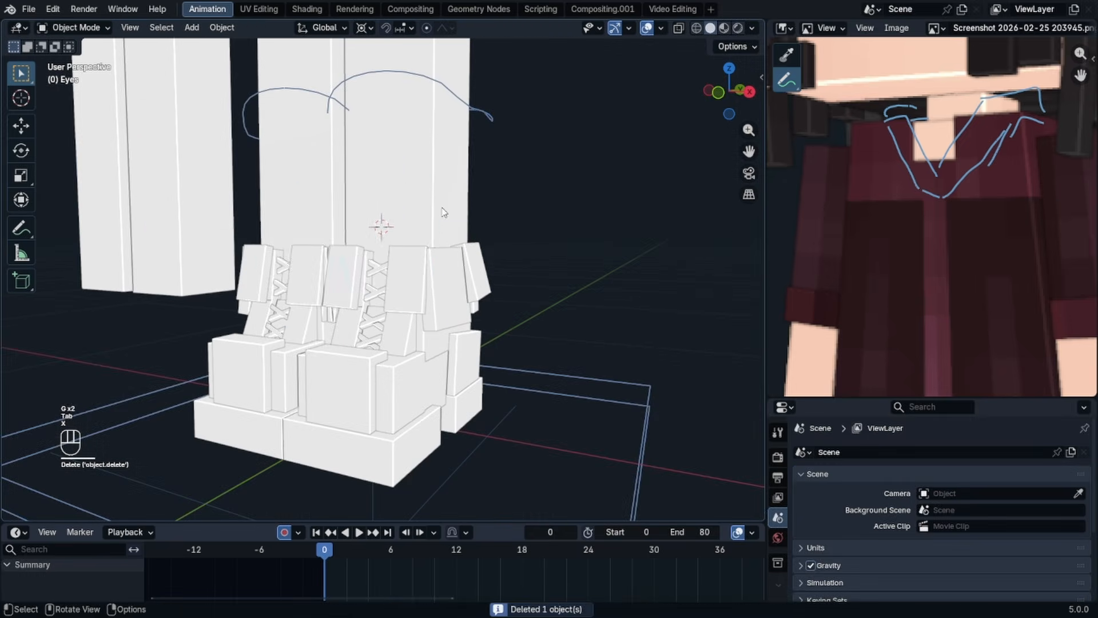